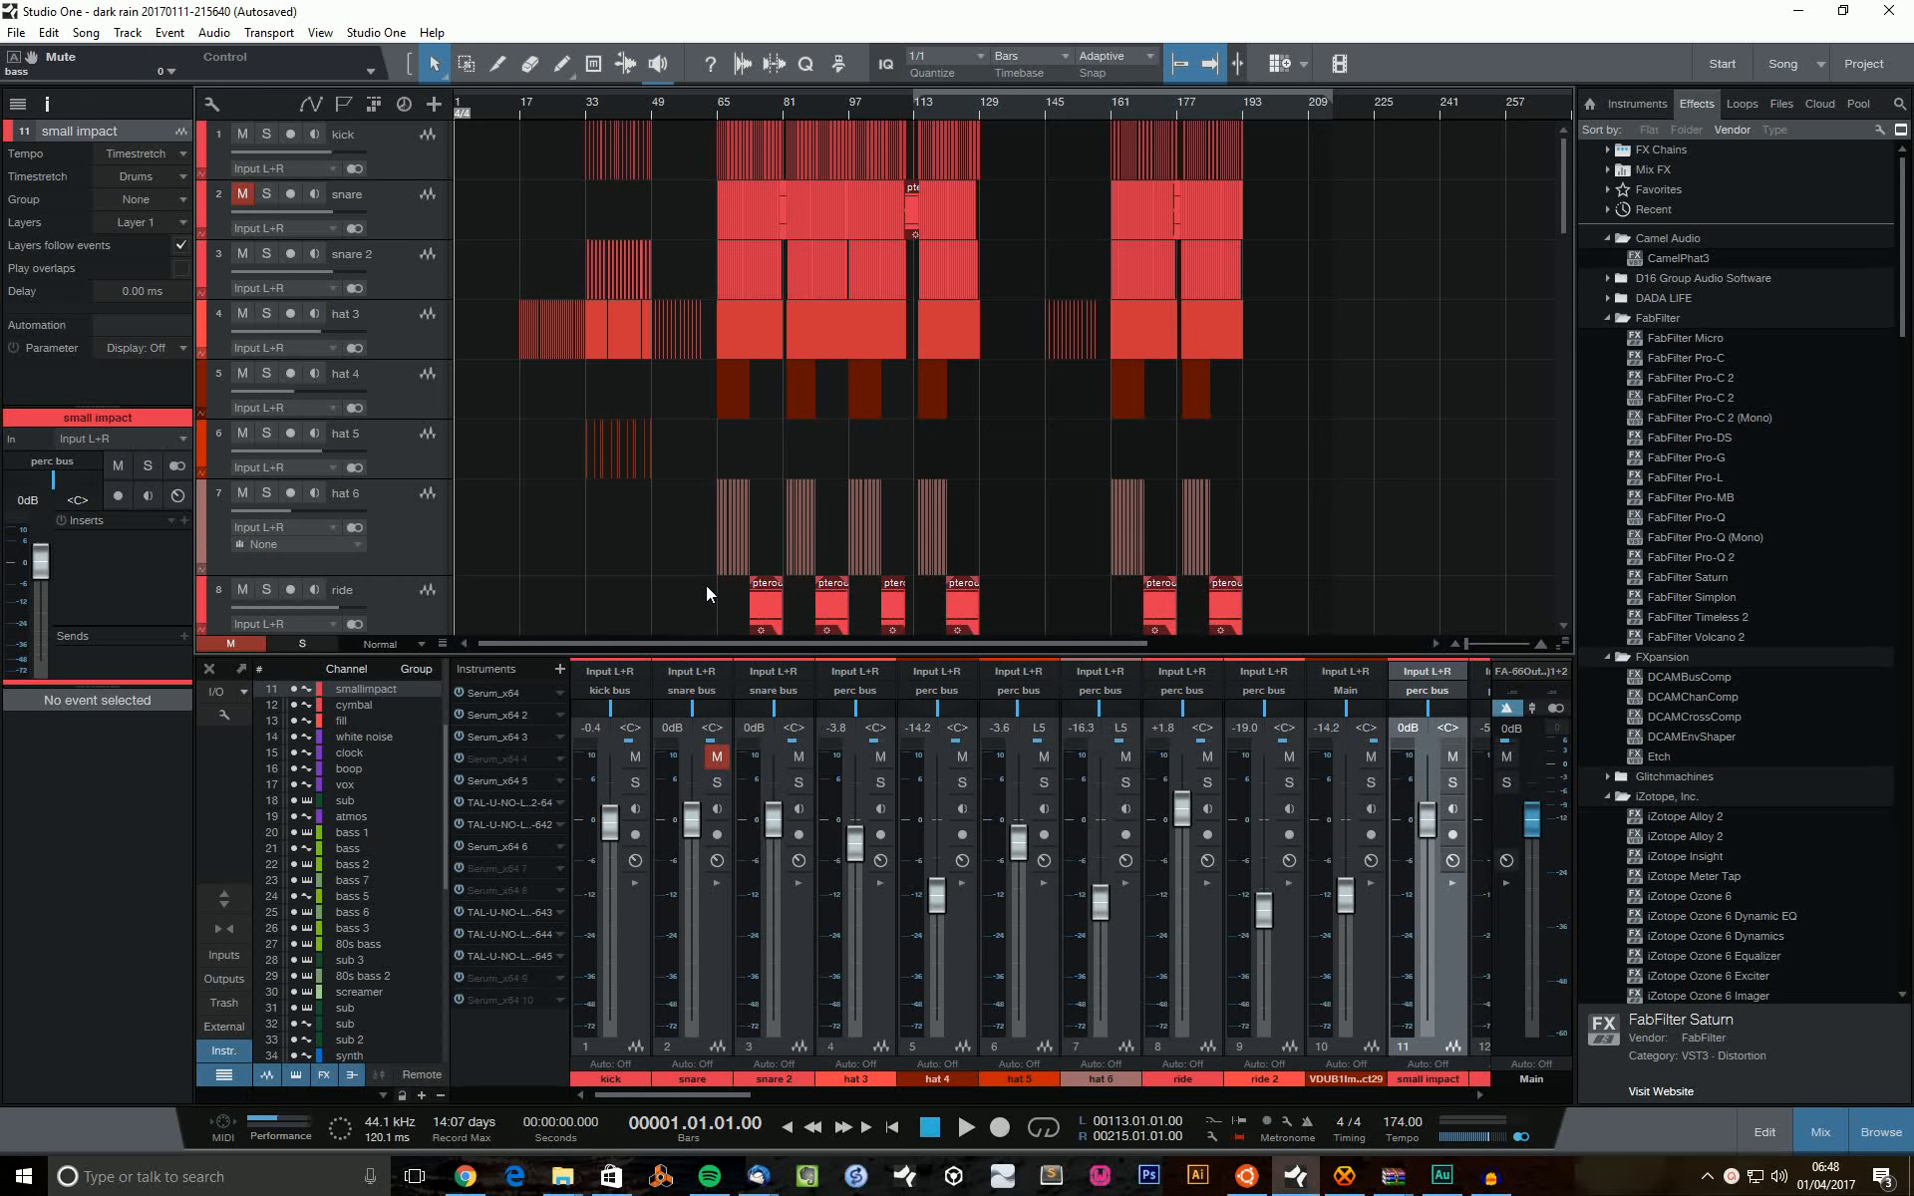
Look through the whole arrangement, from the kick and drum tracks through the basses to the last synth tracks.
scroll(707, 589, down, 10)
scroll(707, 591, down, 10)
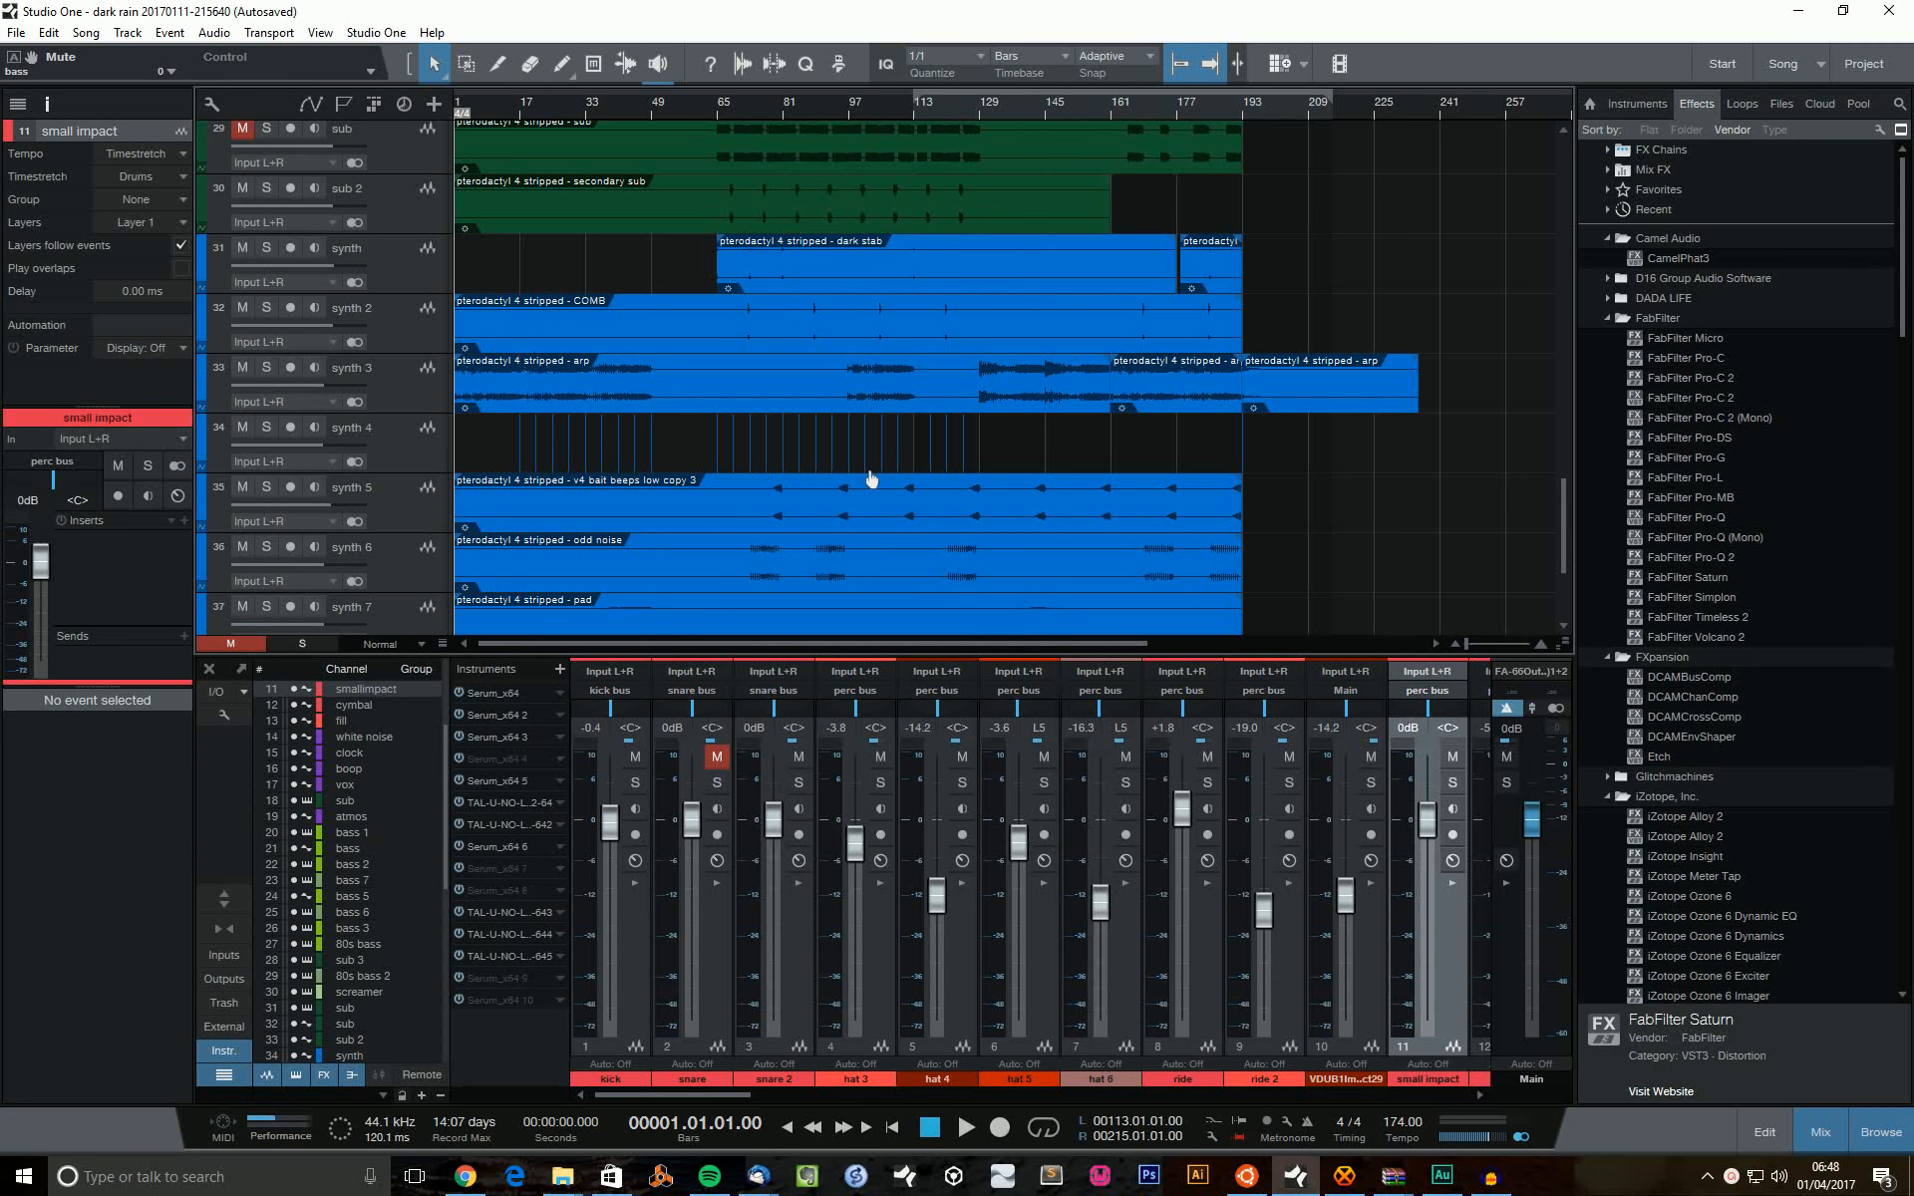
scroll(930, 512, down, 3)
scroll(930, 511, down, 1)
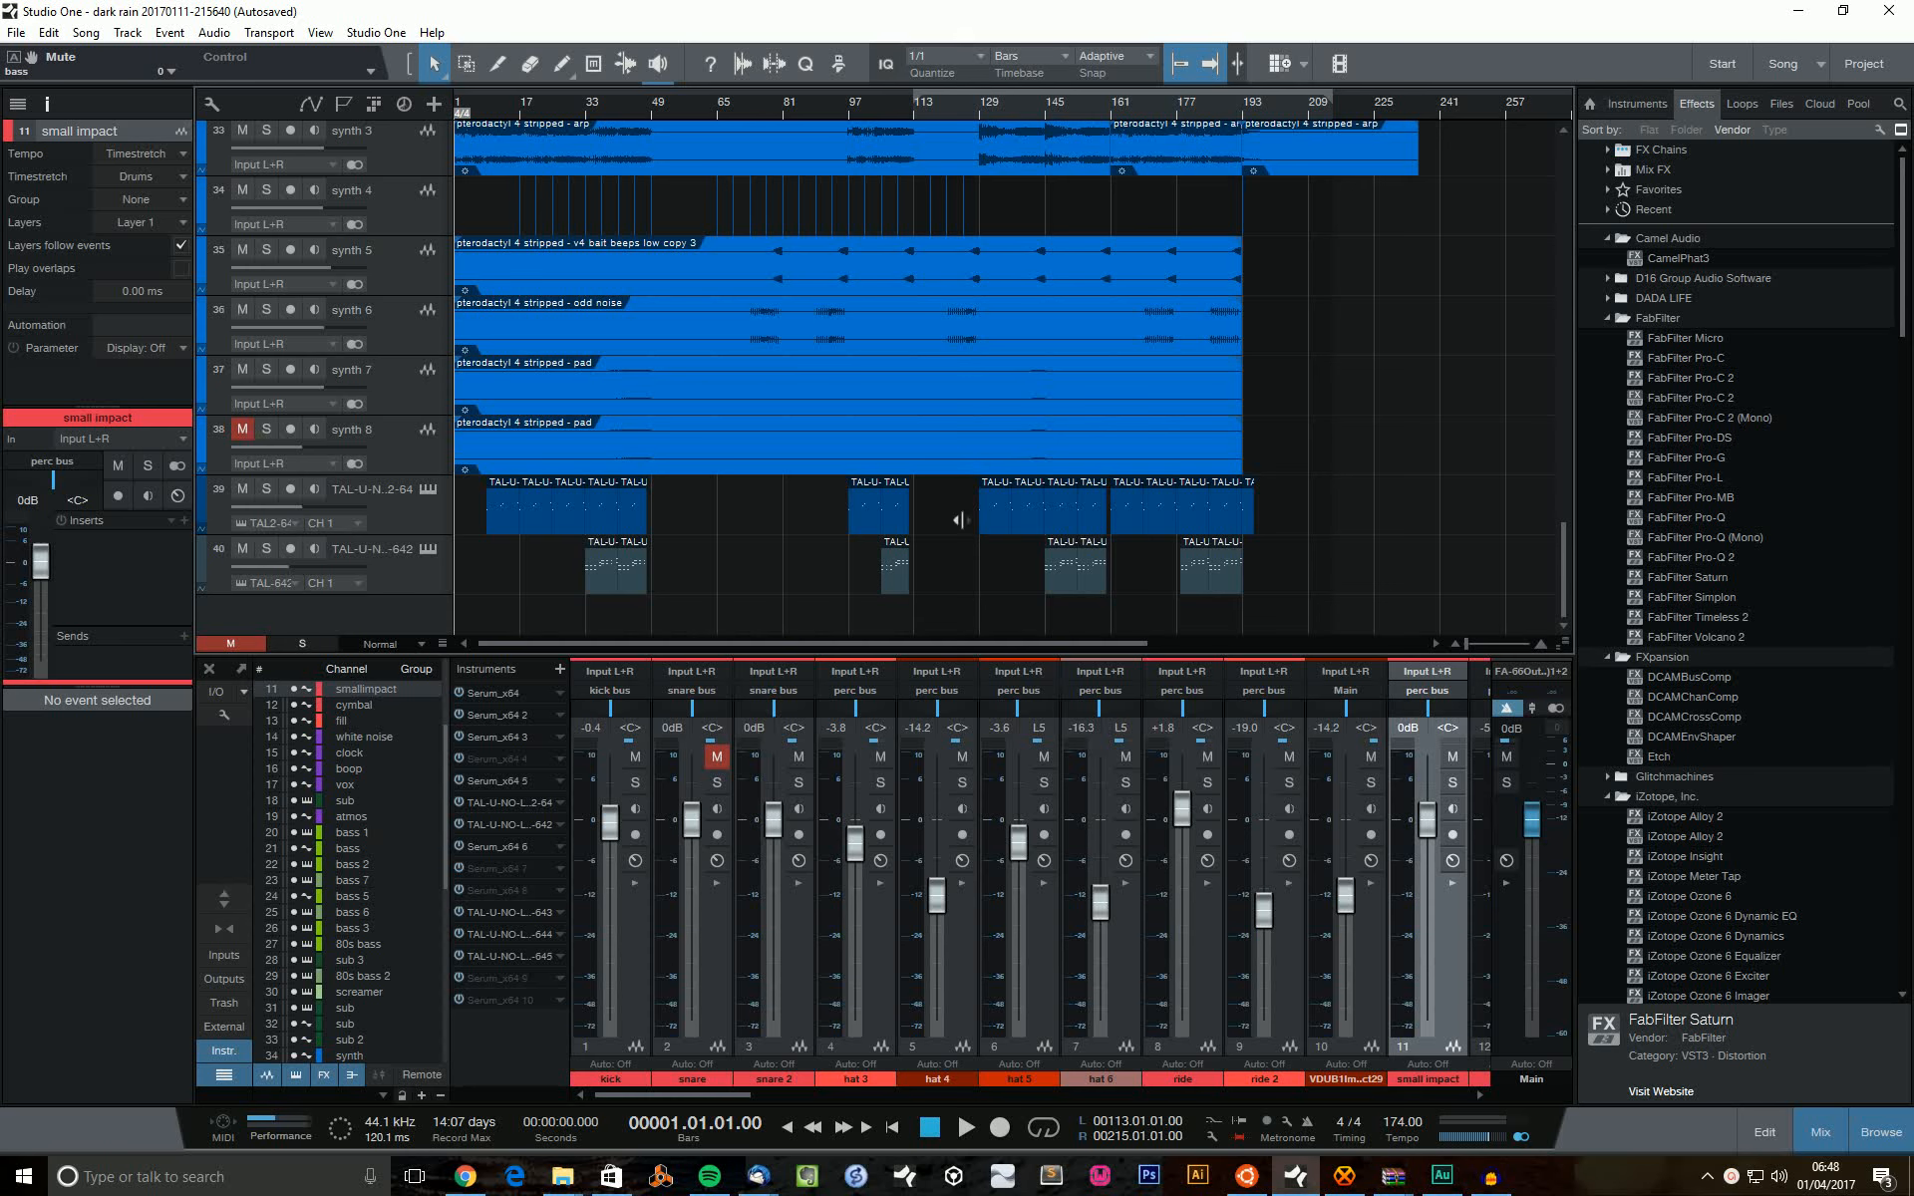
scroll(1262, 539, up, 20)
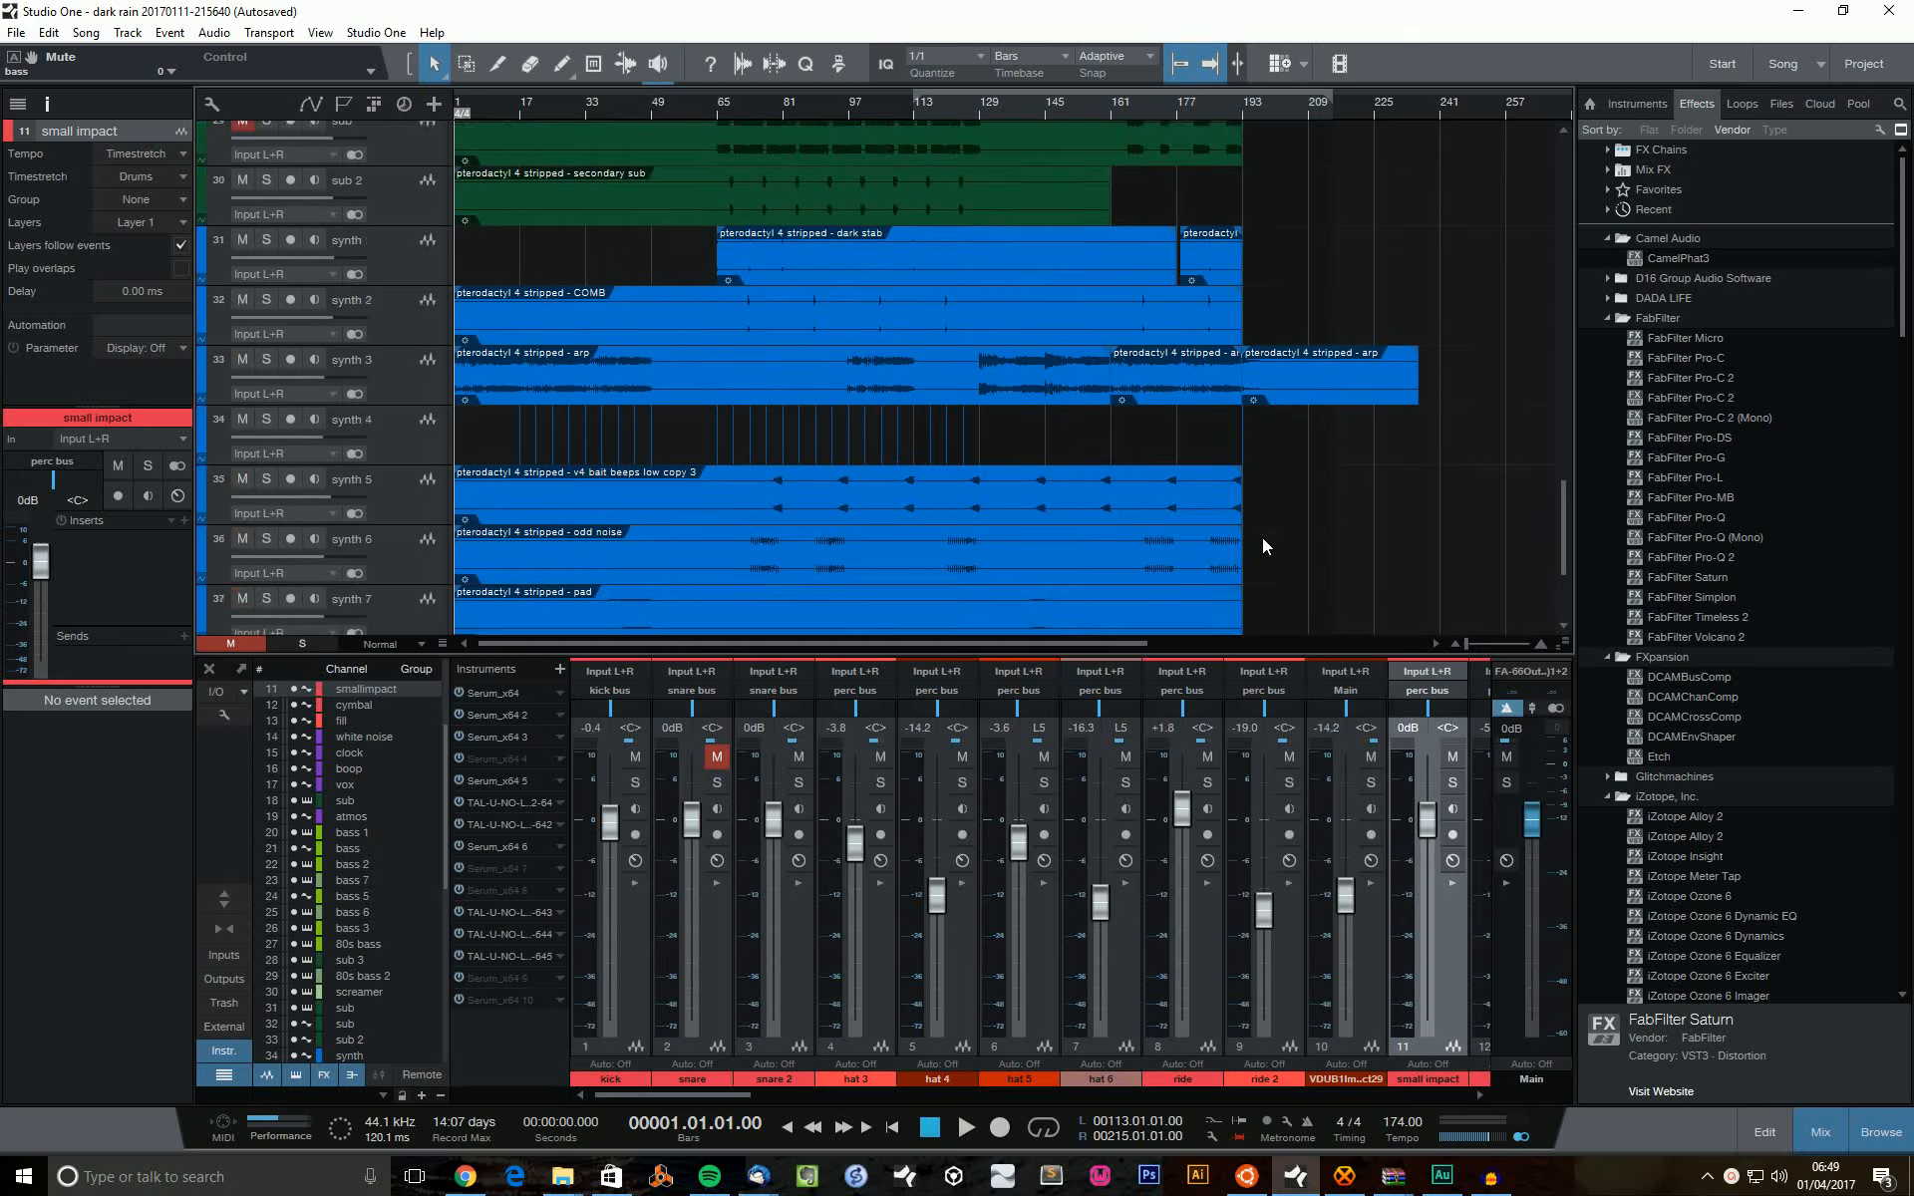
scroll(1262, 538, down, 20)
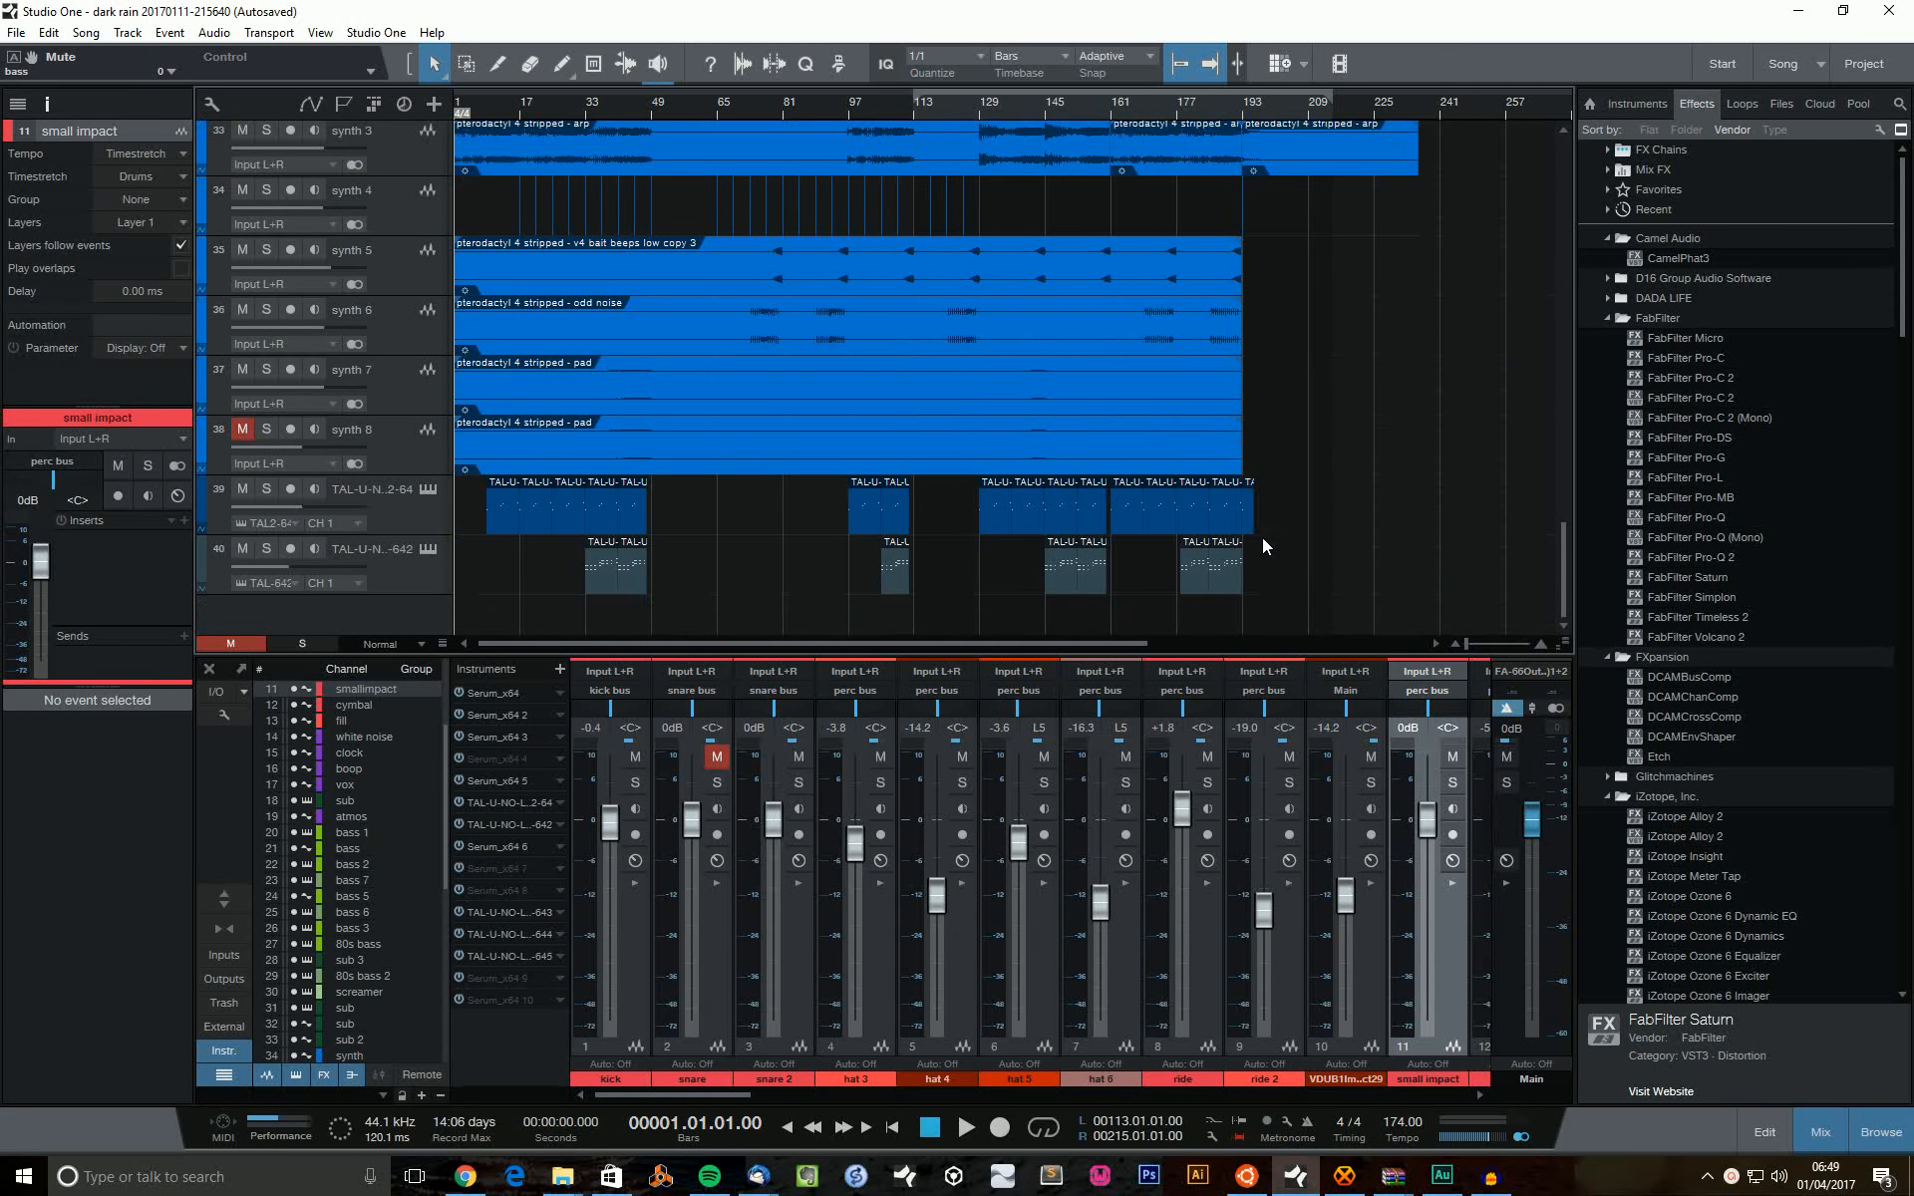
scroll(1263, 544, up, 20)
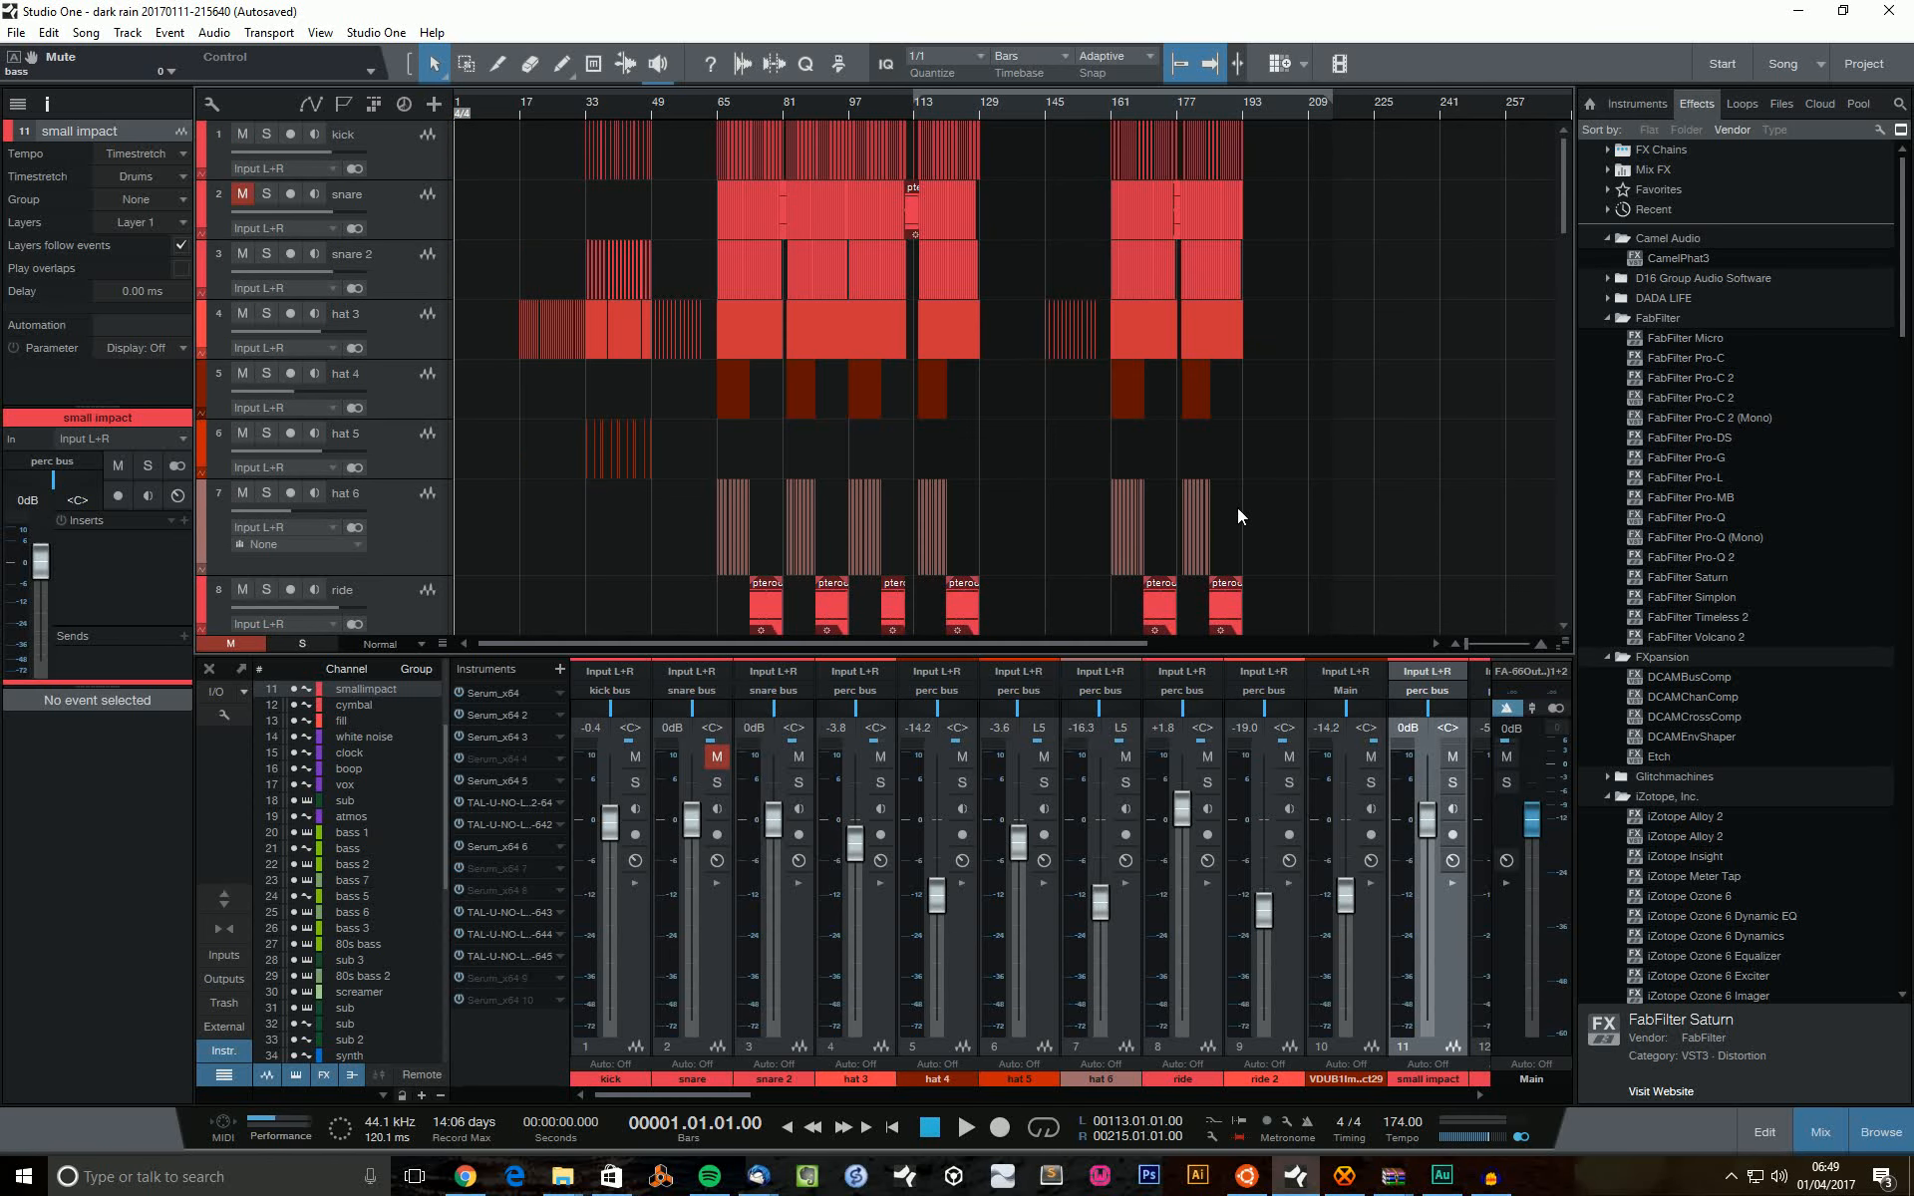
scroll(1238, 511, down, 14)
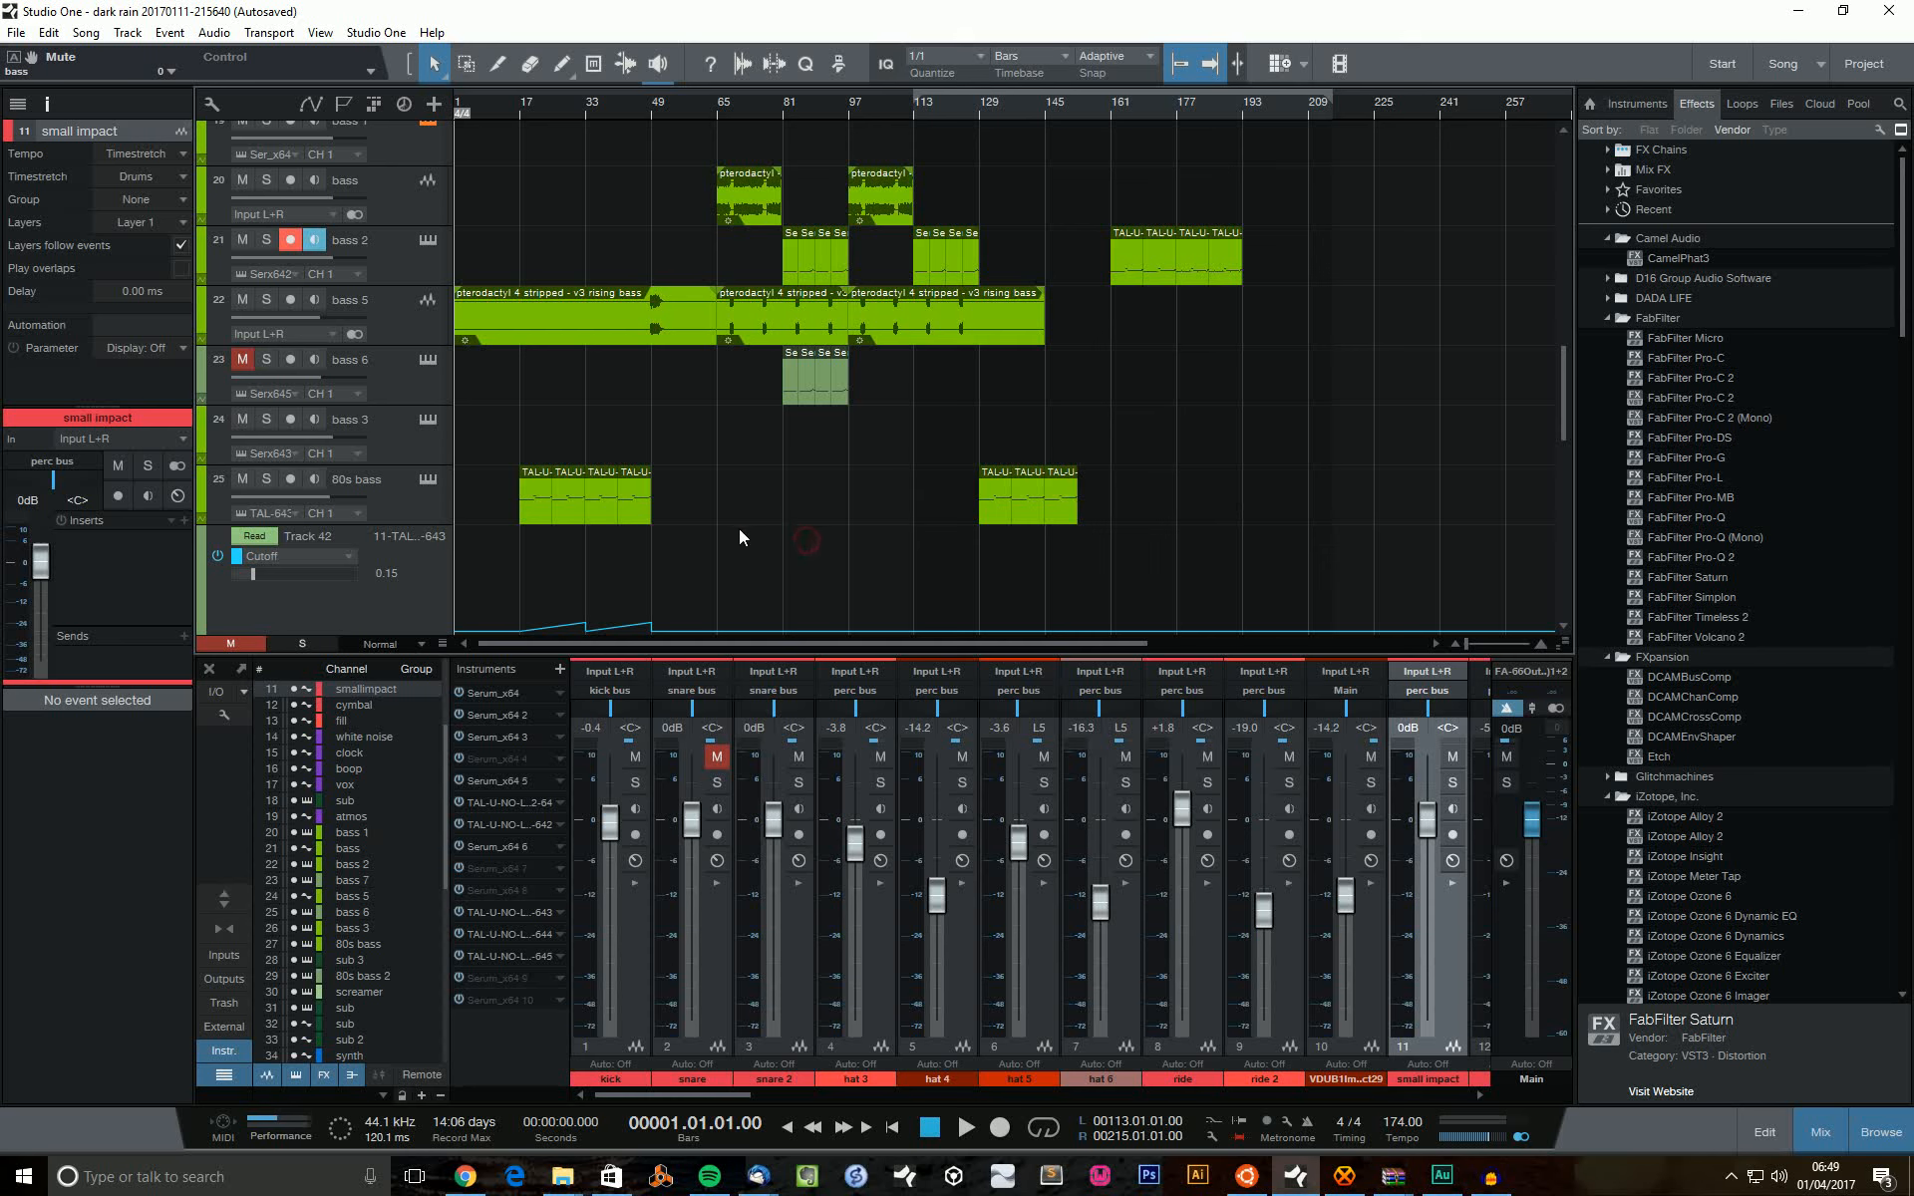
drag(1330, 628, 403, 3)
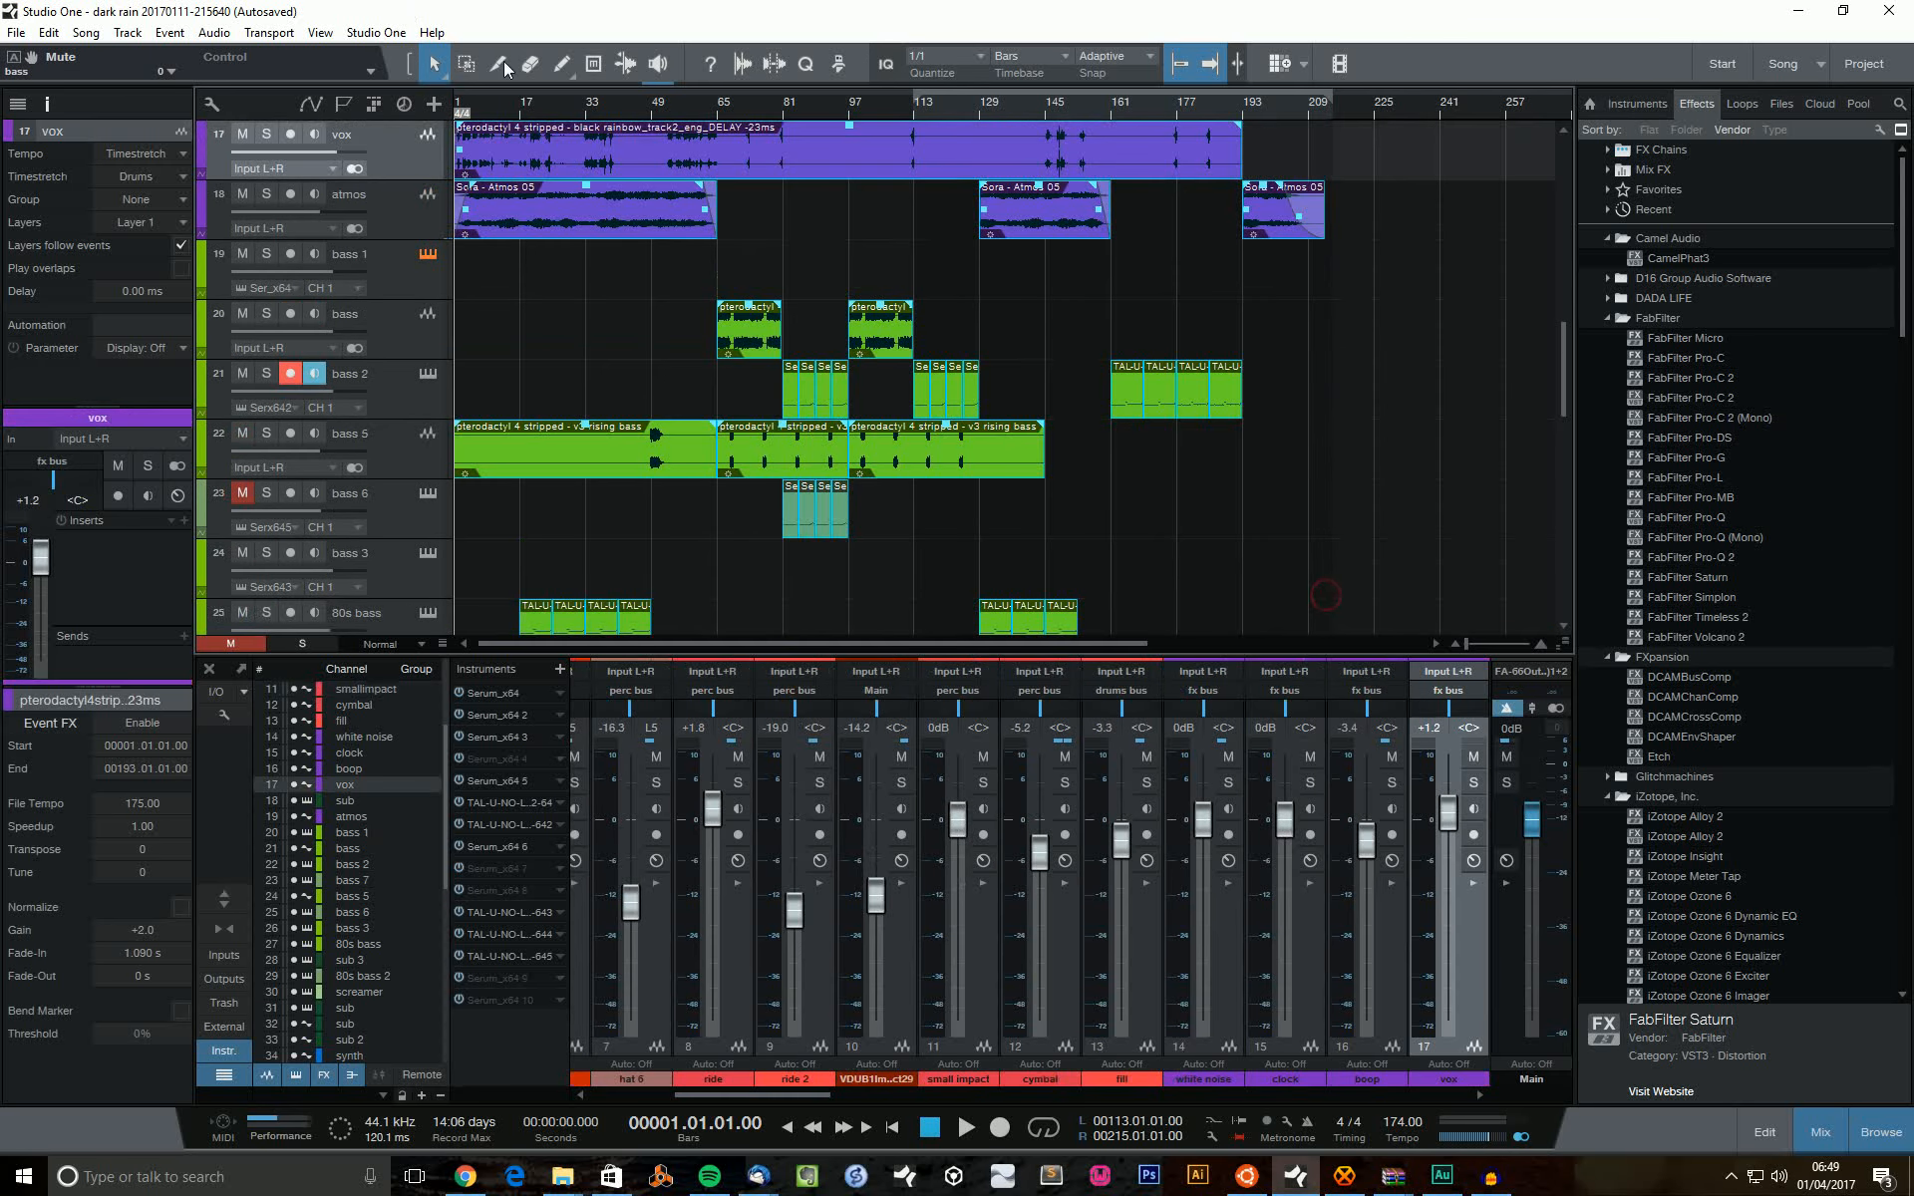
click(1261, 488)
scroll(1288, 547, up, 5)
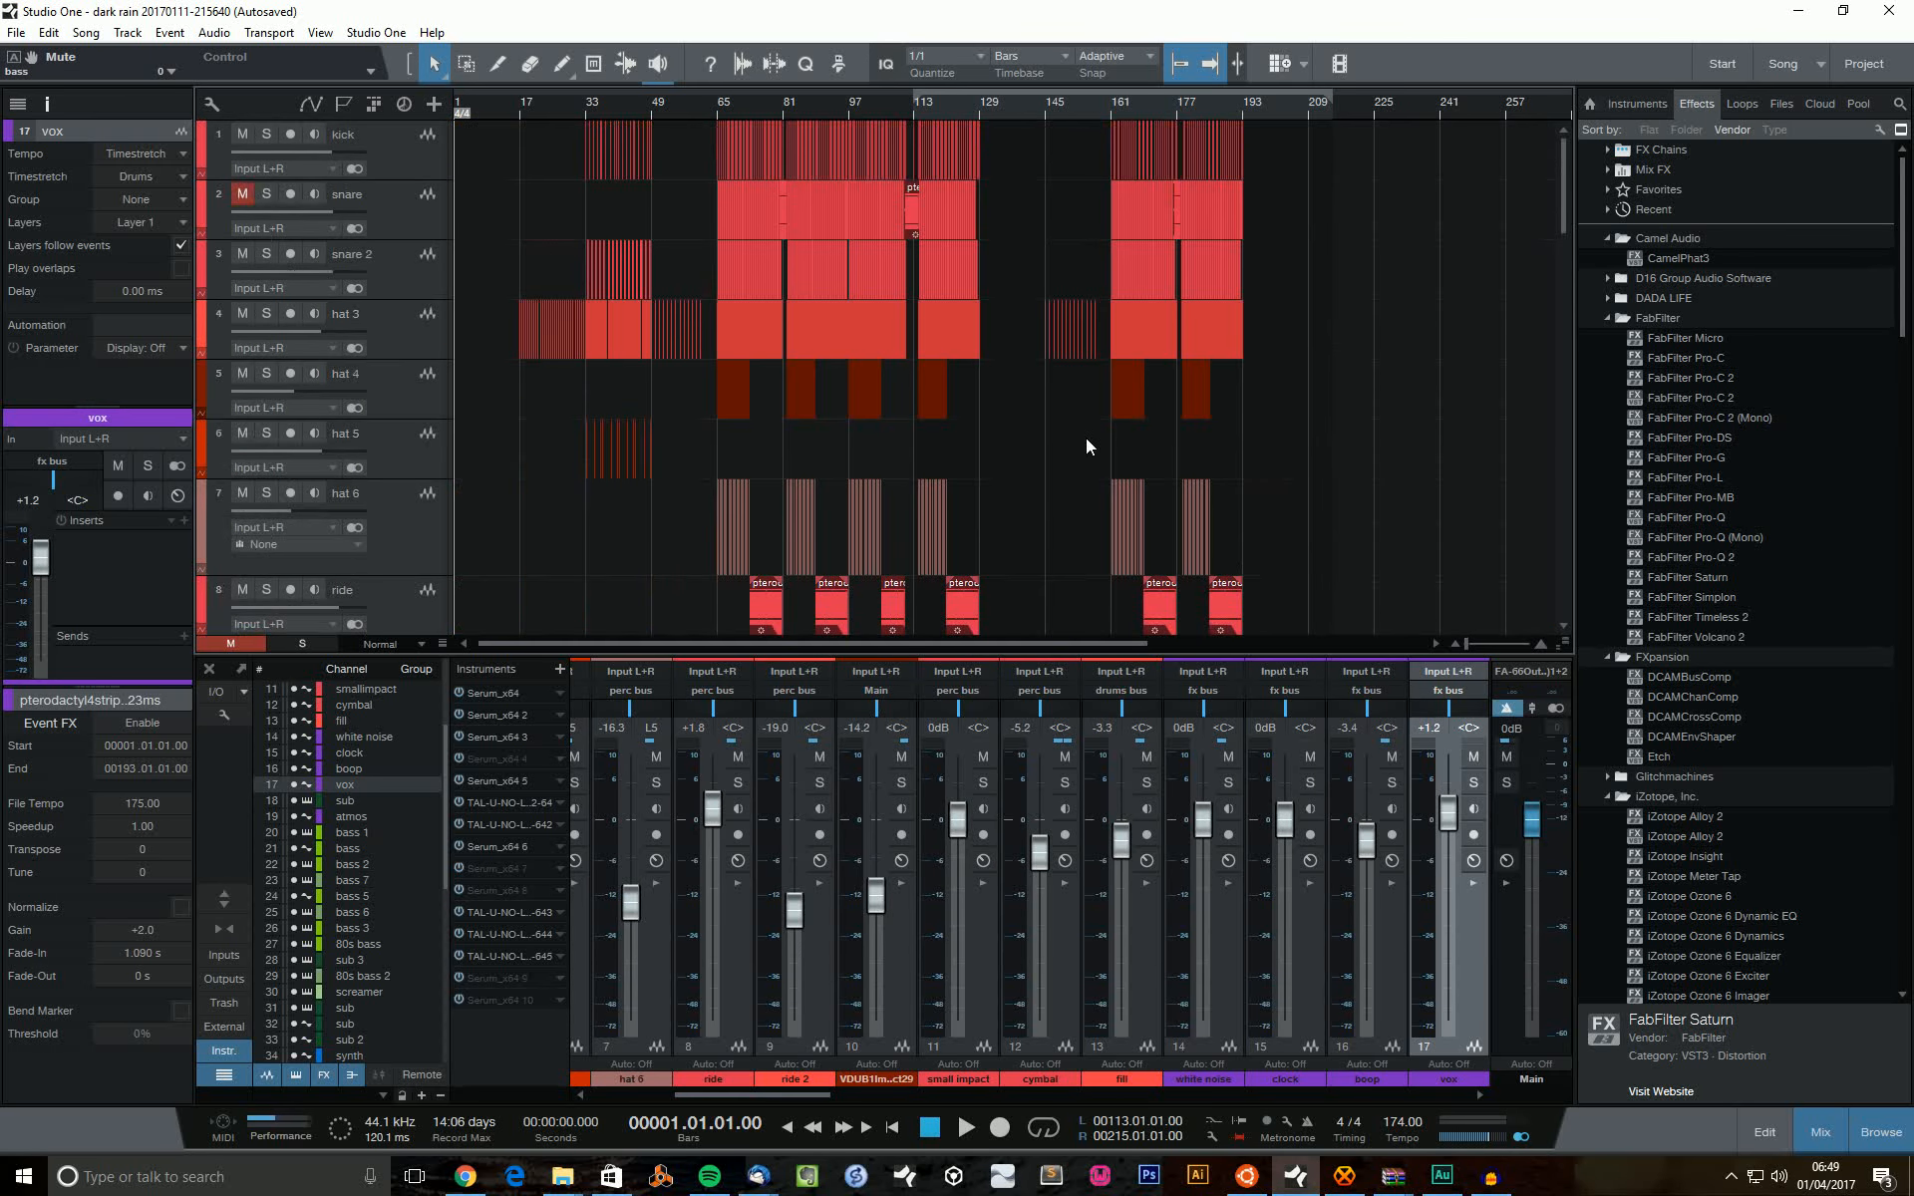
scroll(1000, 408, down, 8)
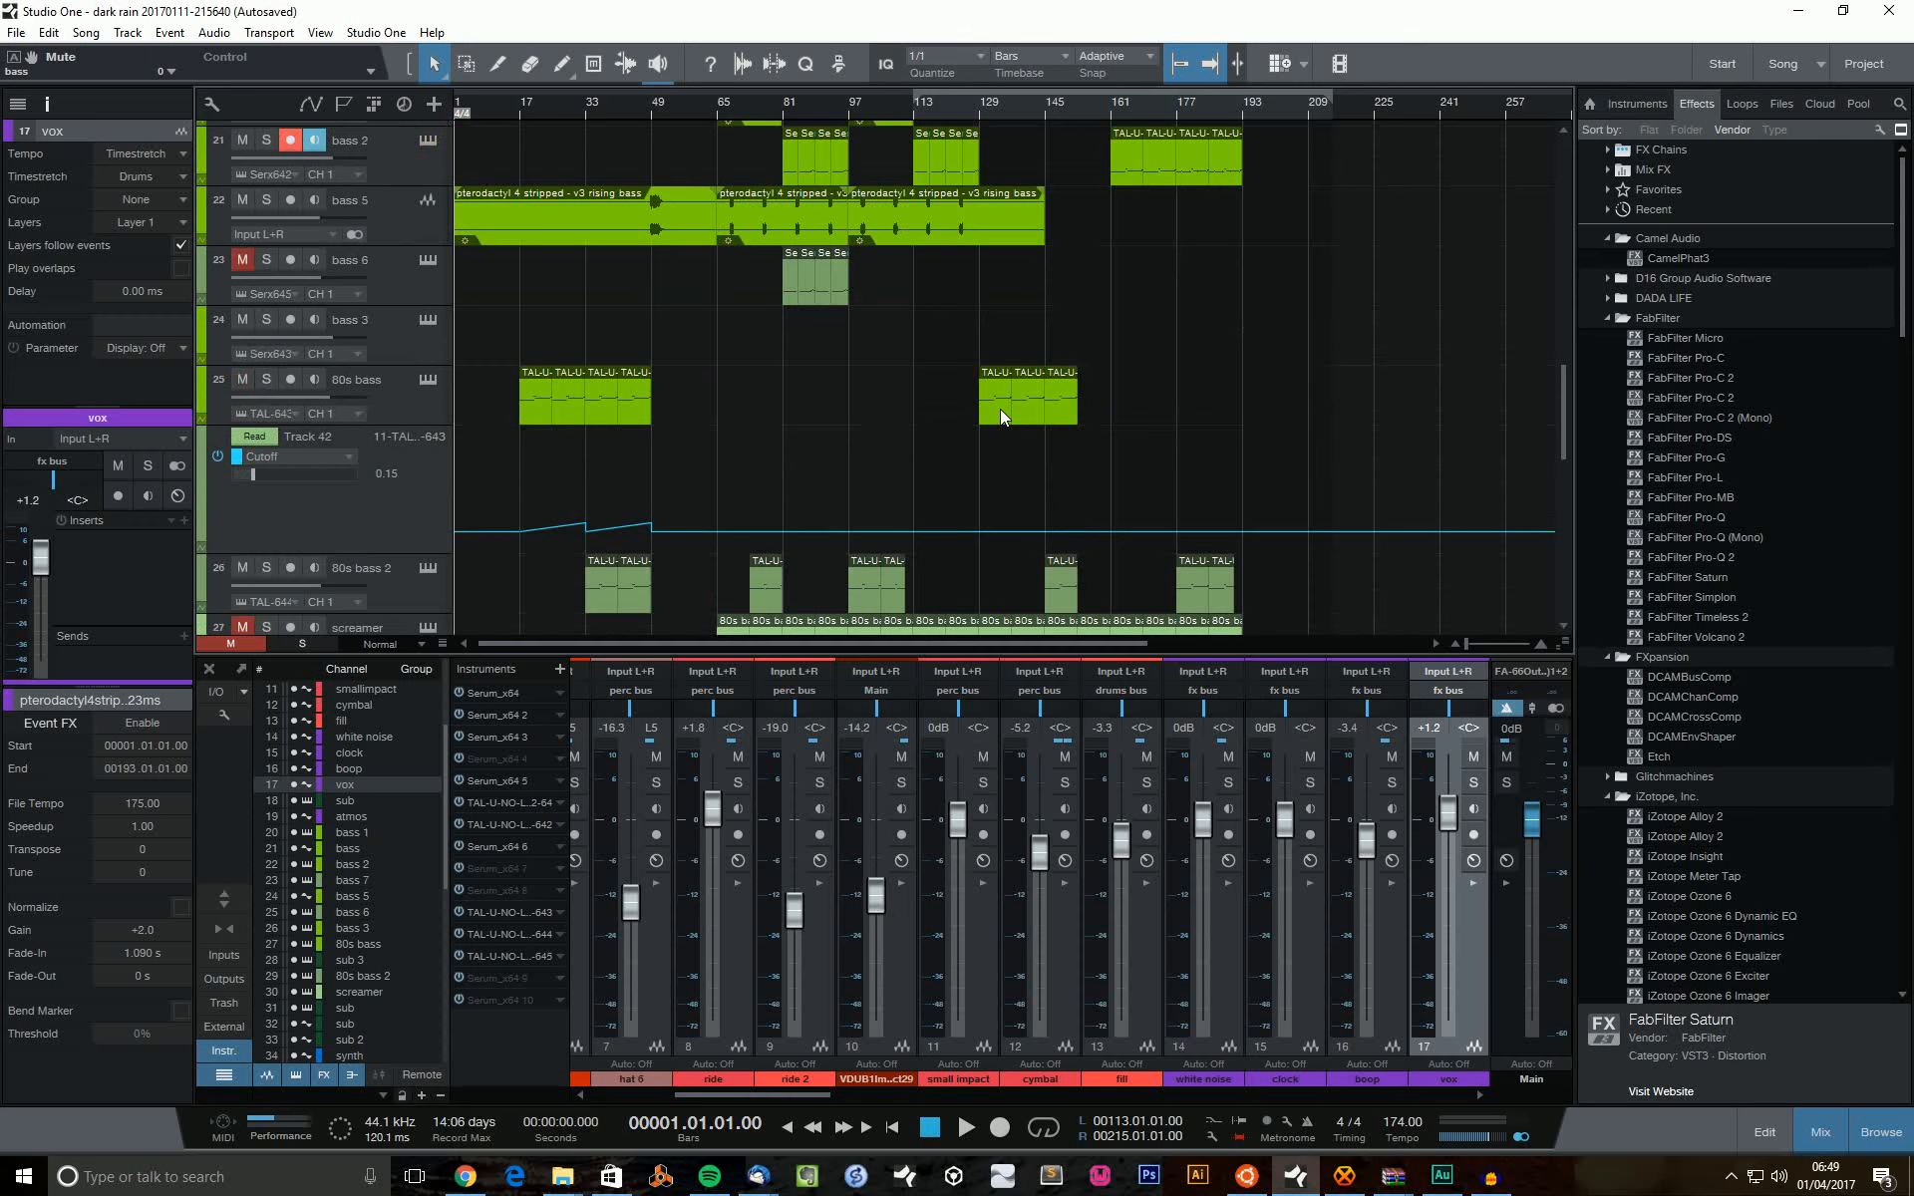
scroll(1001, 409, down, 3)
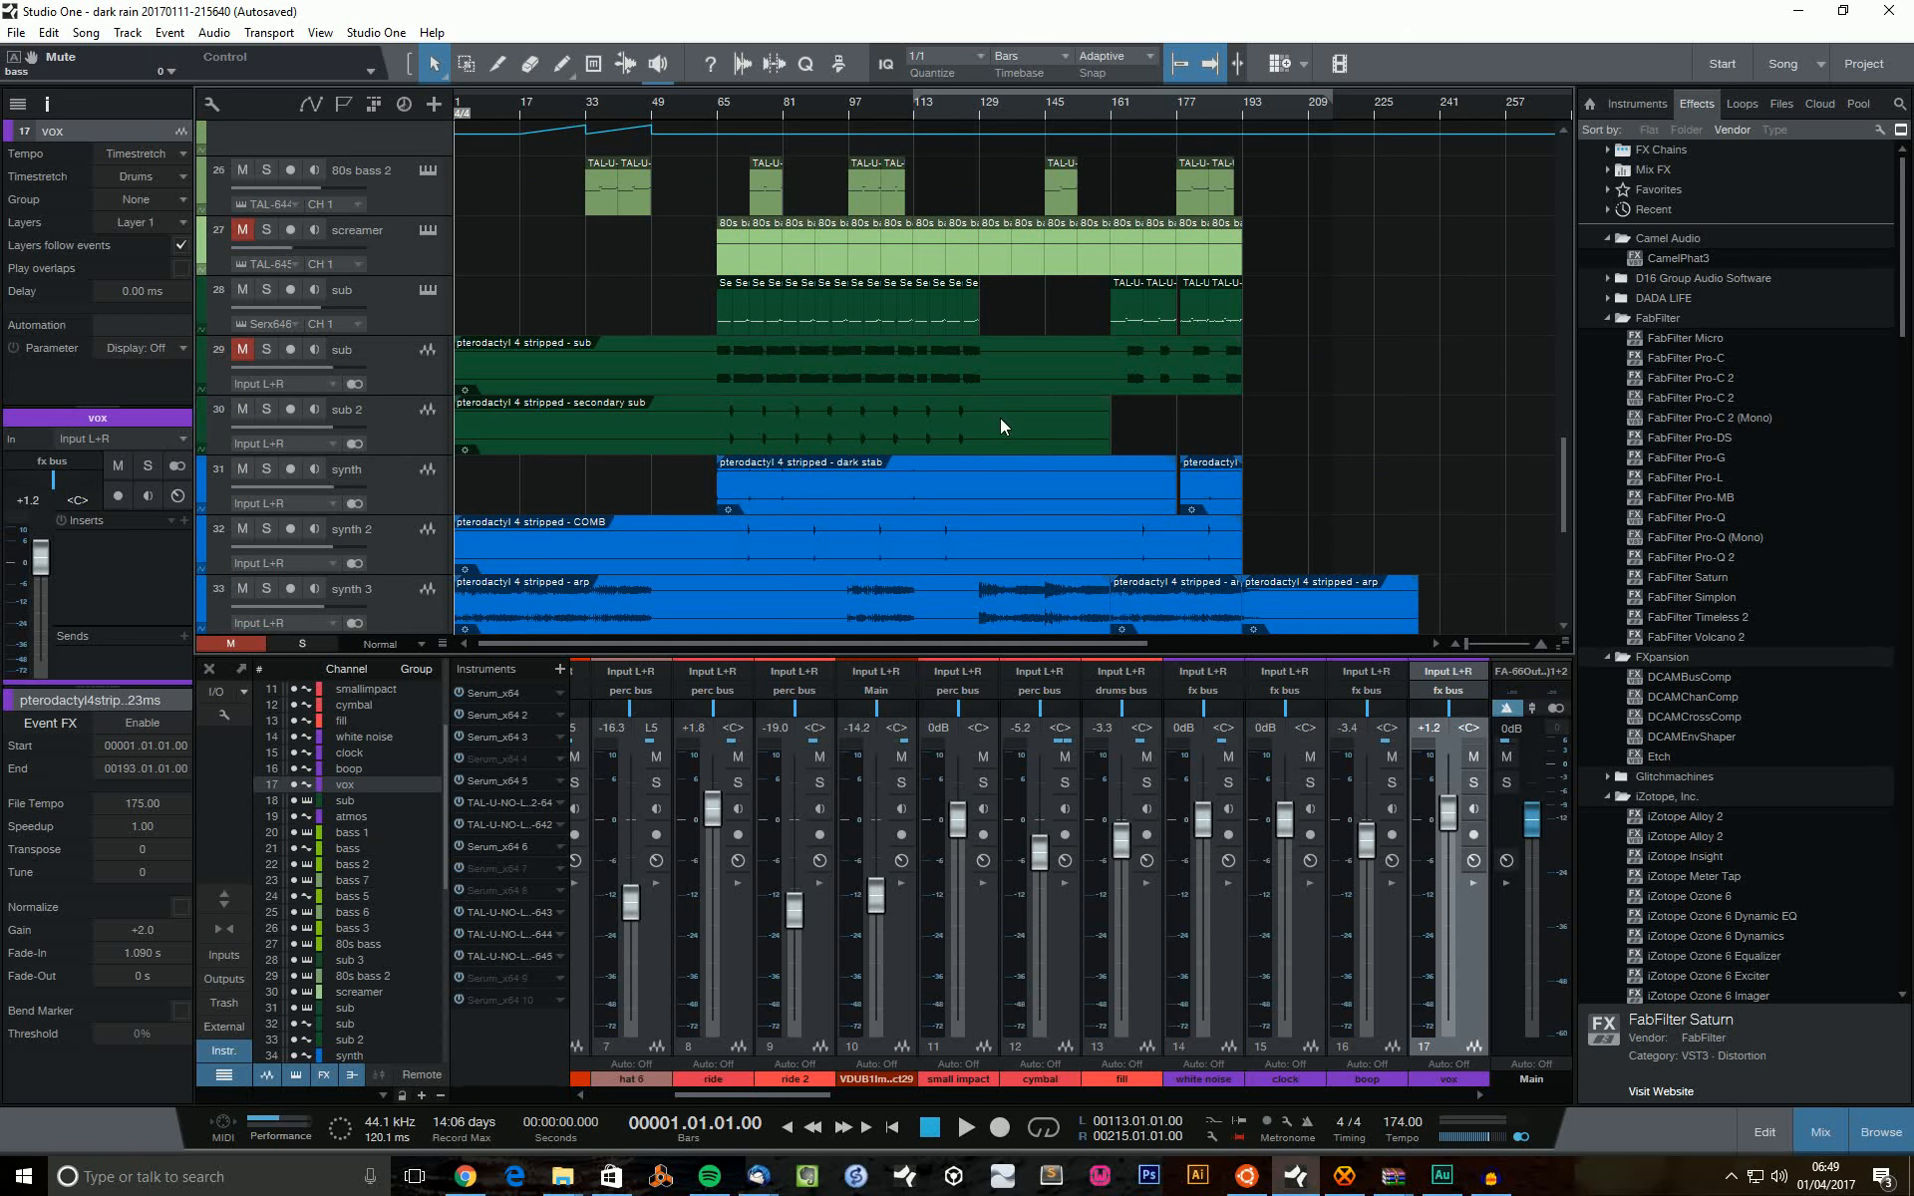
scroll(1001, 417, down, 3)
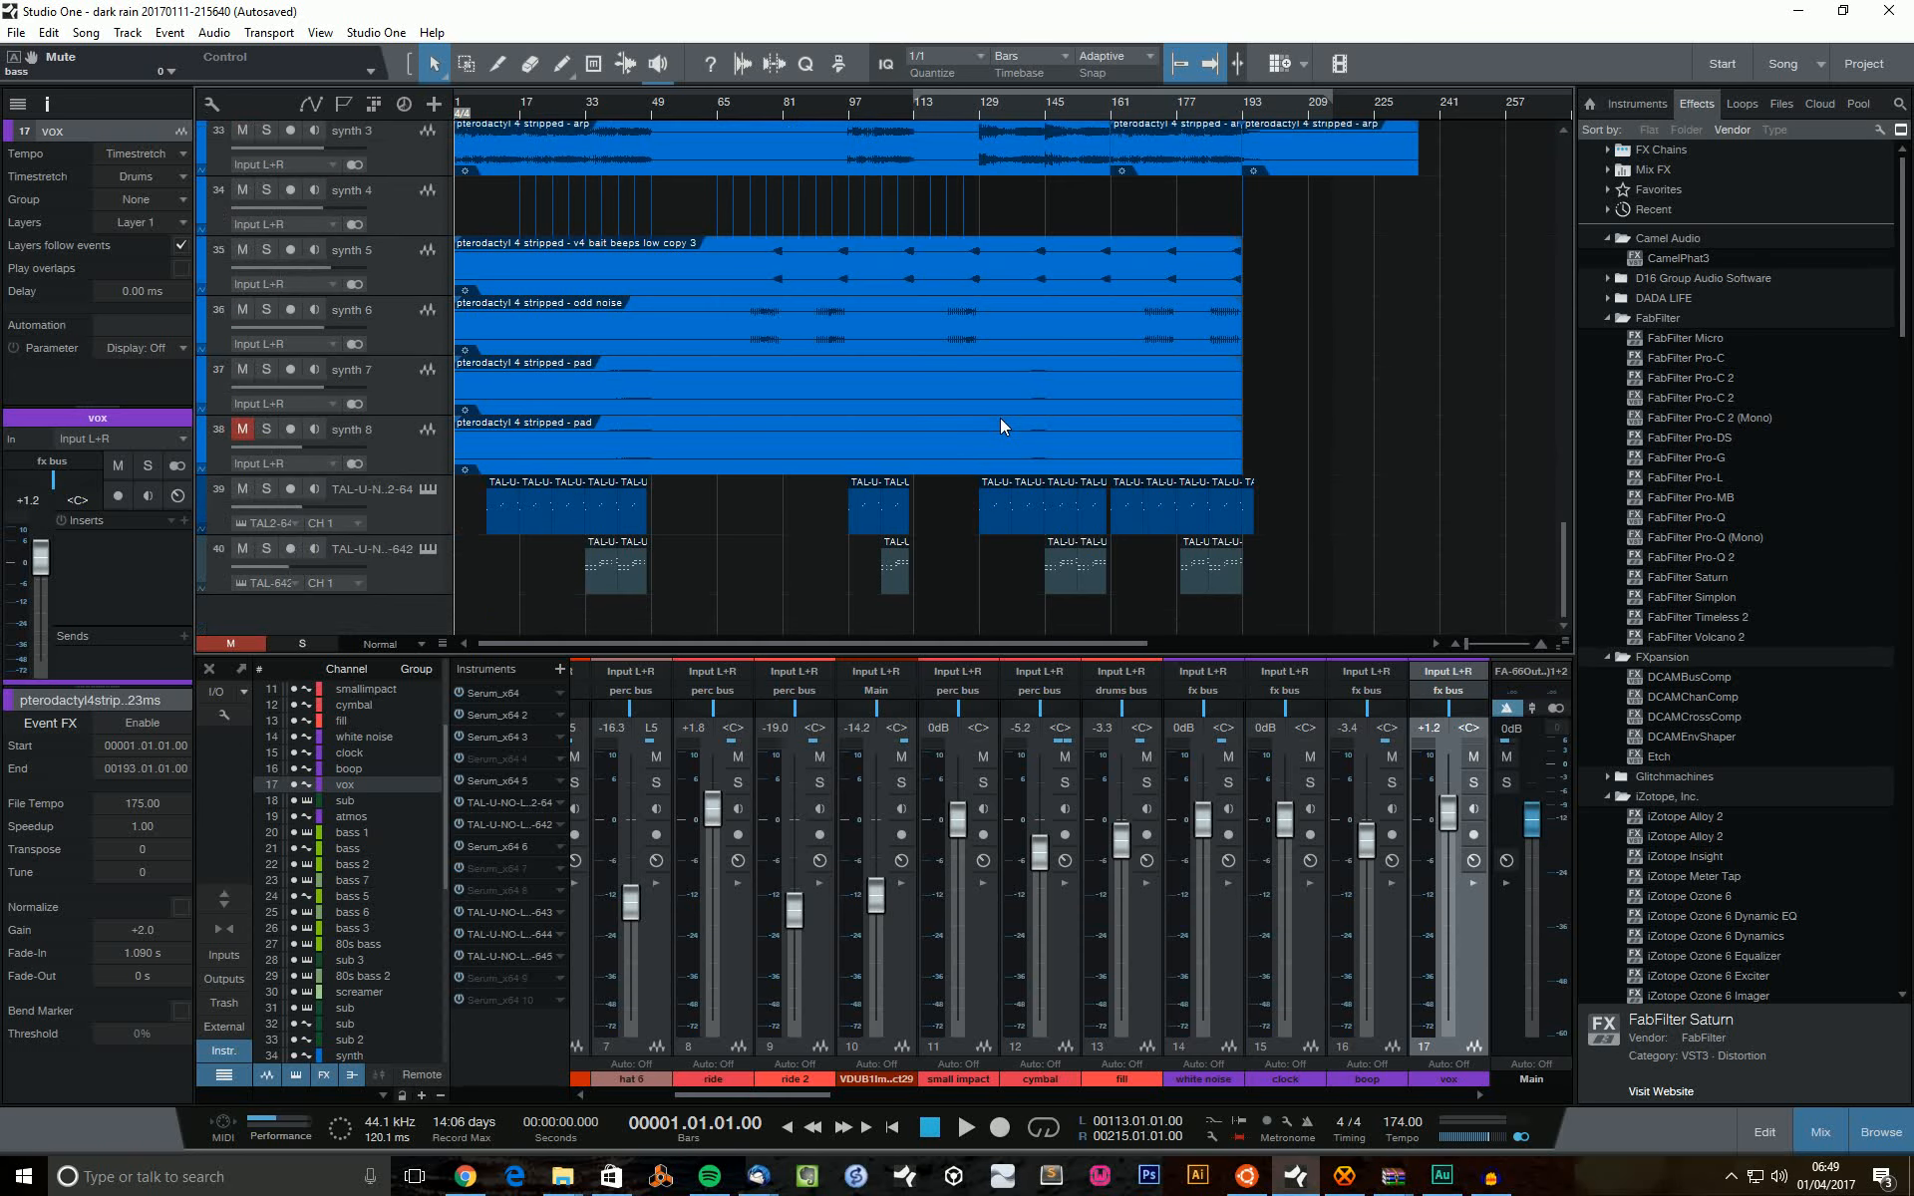
scroll(1001, 417, up, 10)
scroll(1000, 416, up, 5)
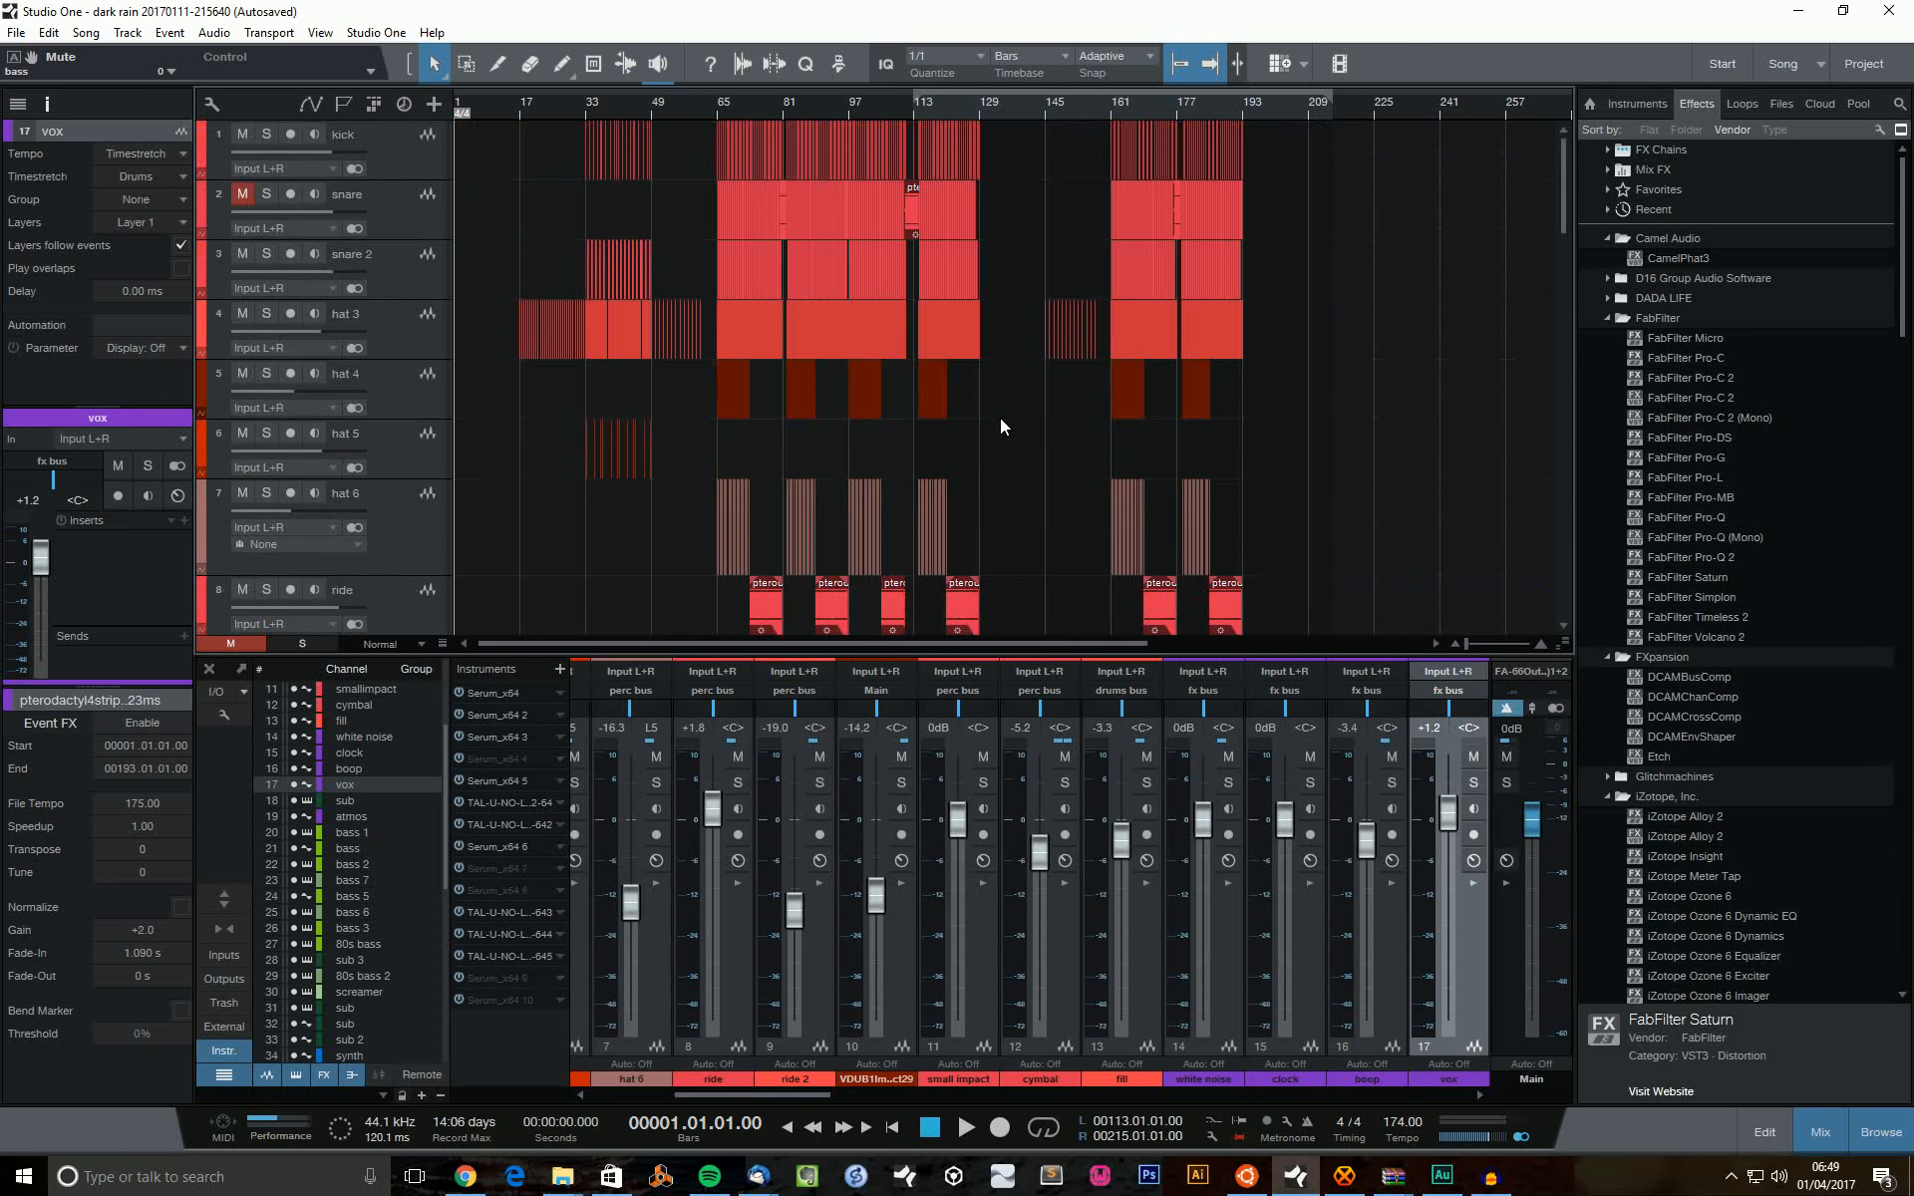
Play the song from the start to about bar 100, checking the Main channel's inserts during playback.
key(space)
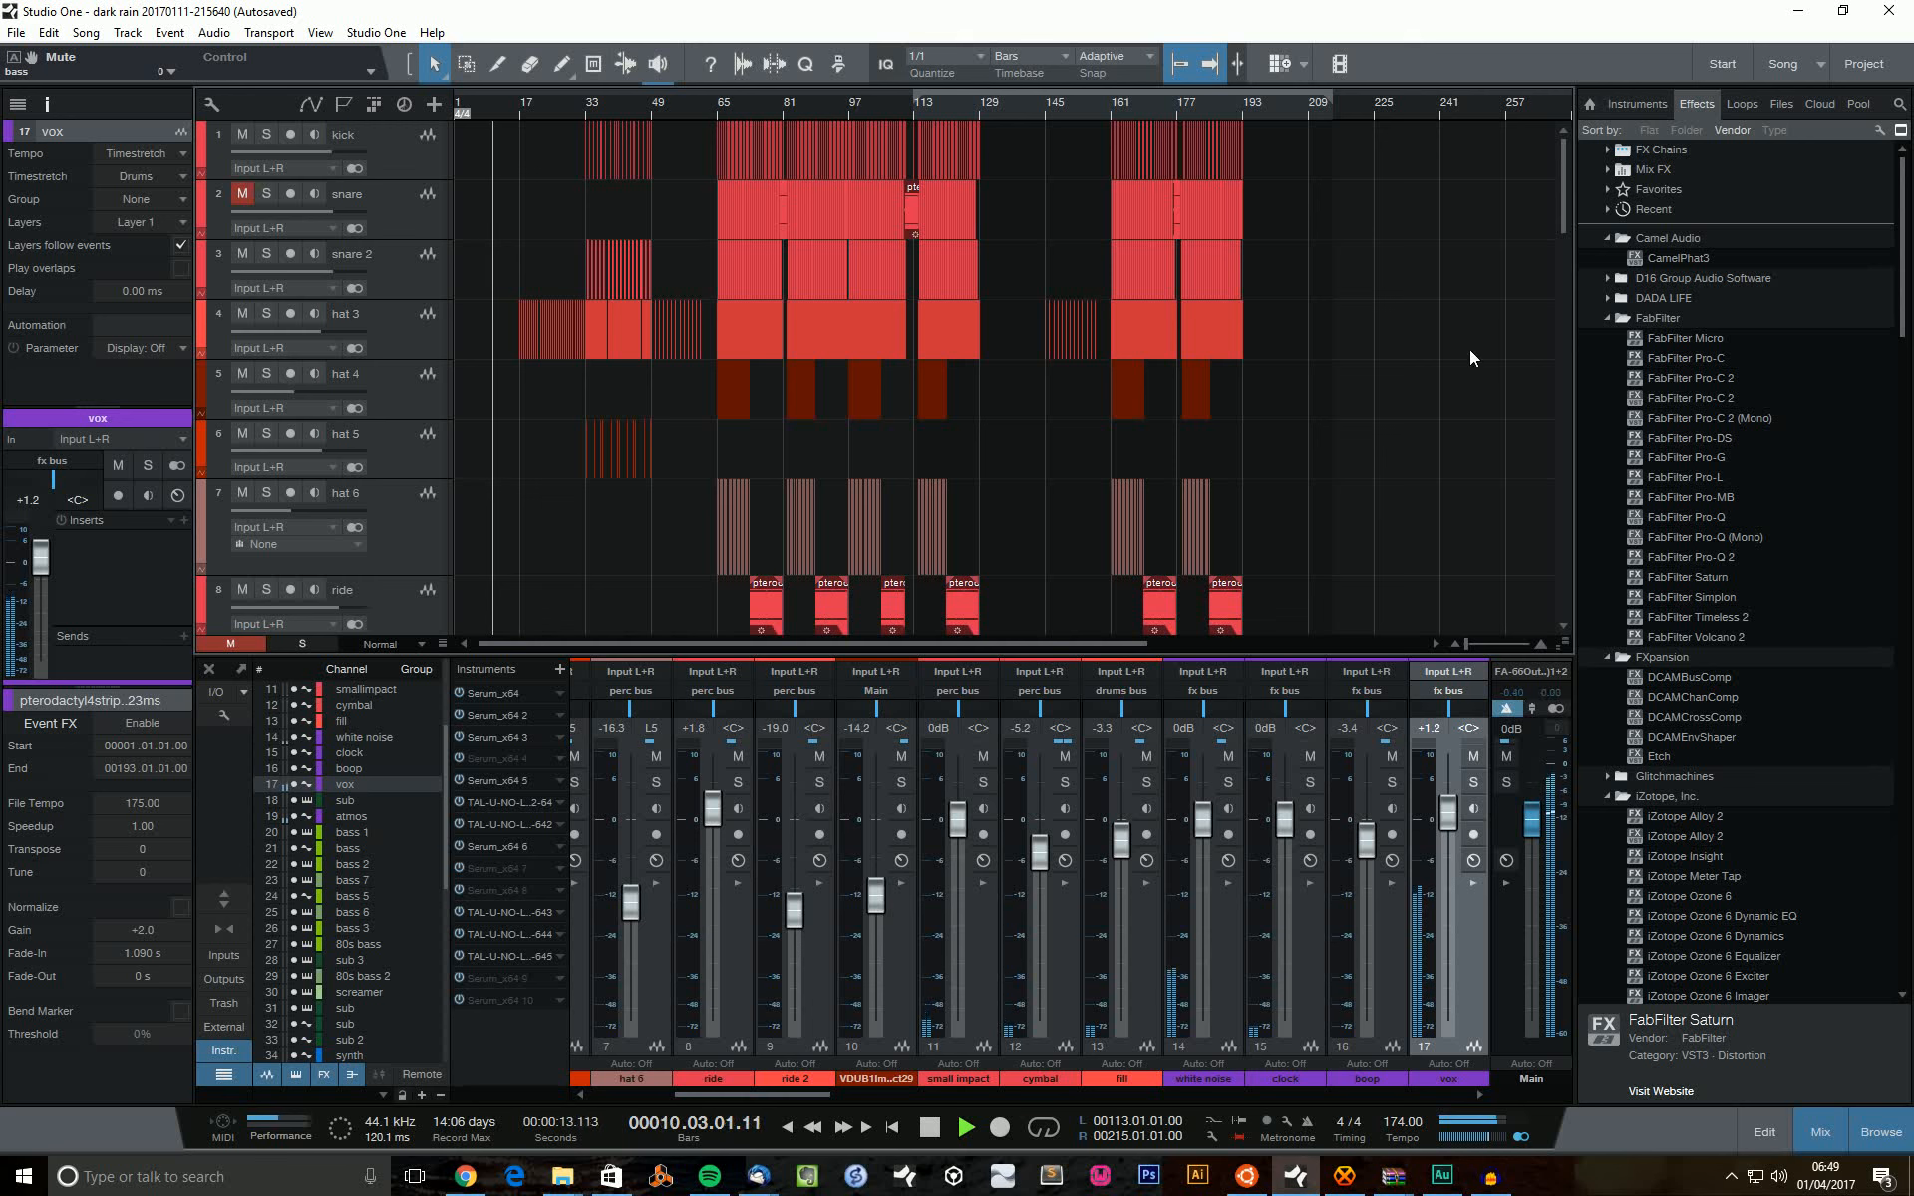
click(1508, 882)
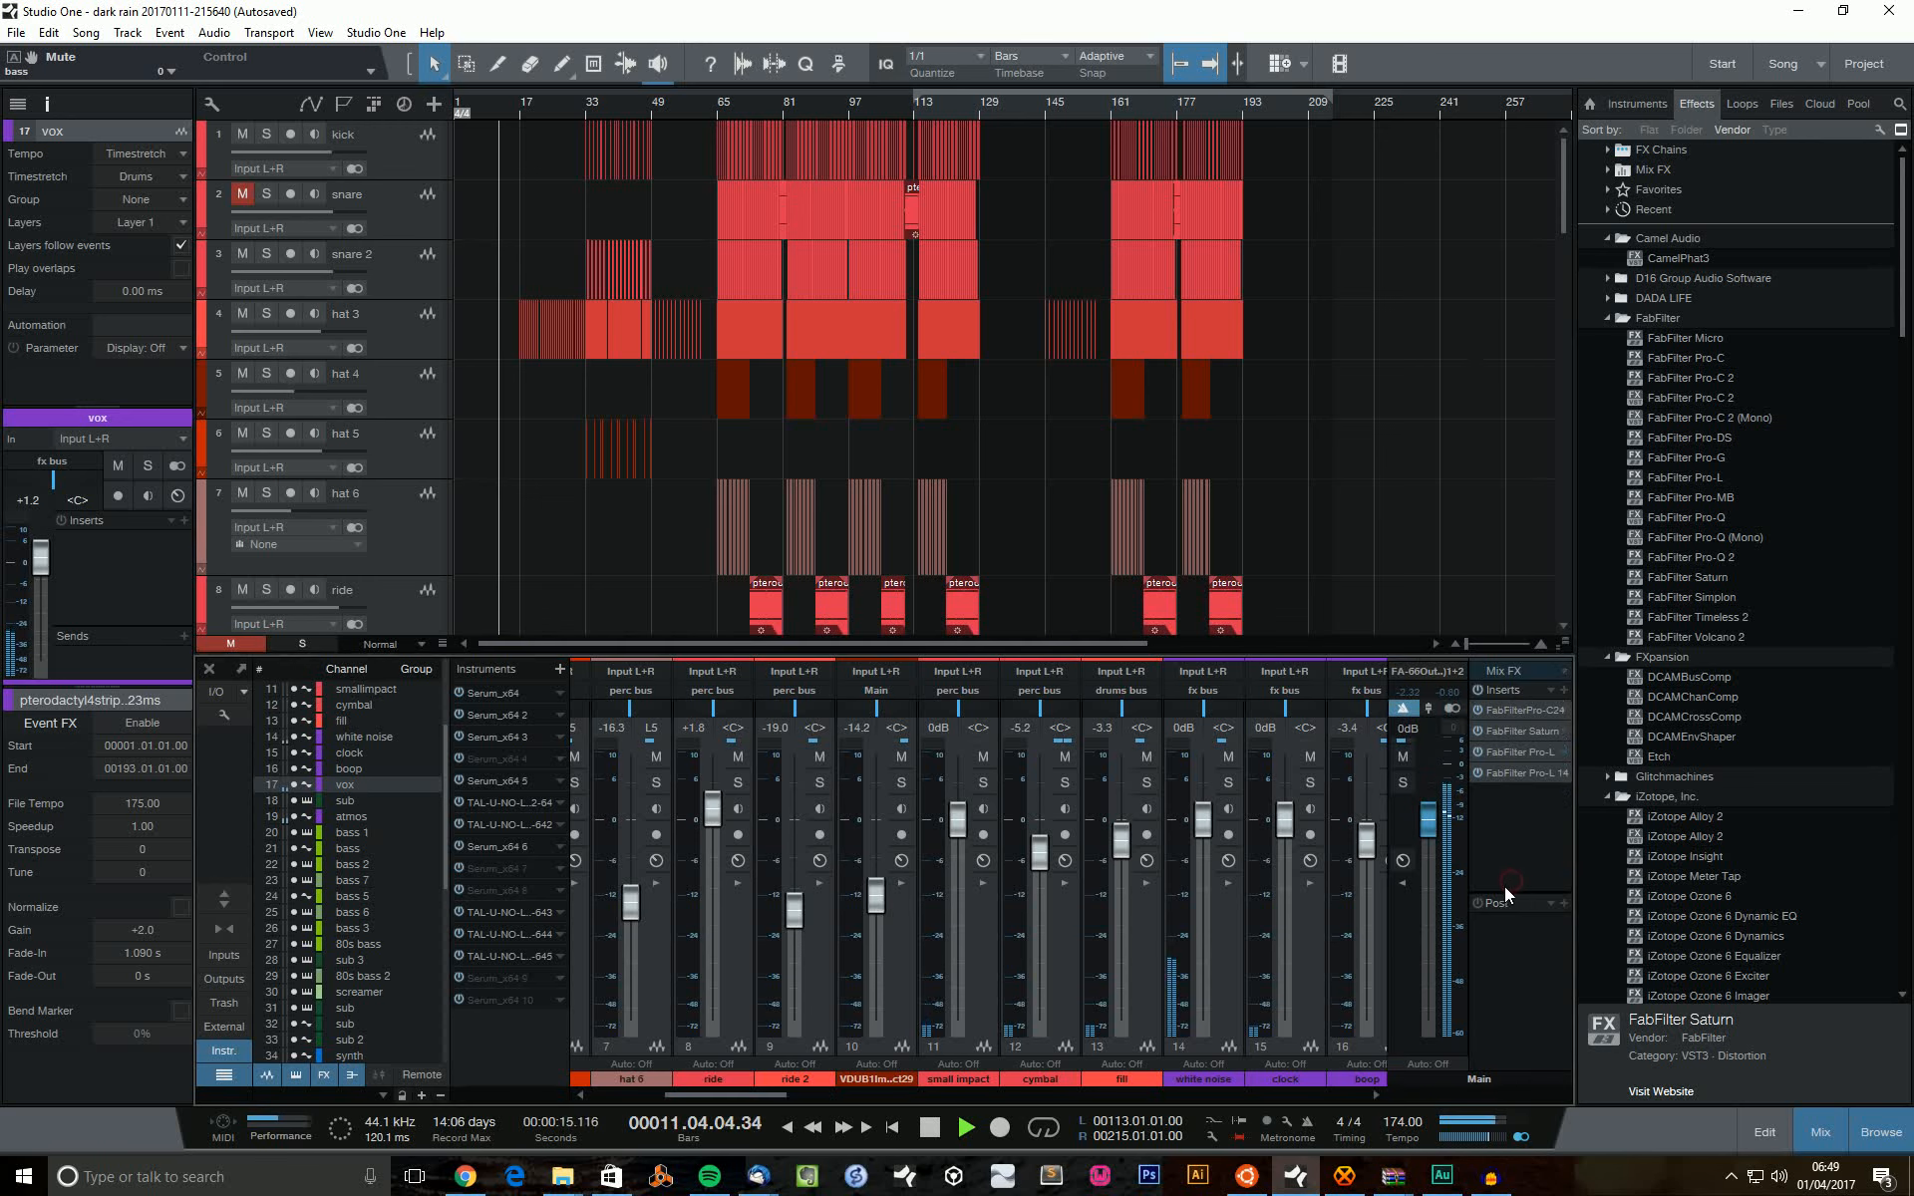
click(1401, 885)
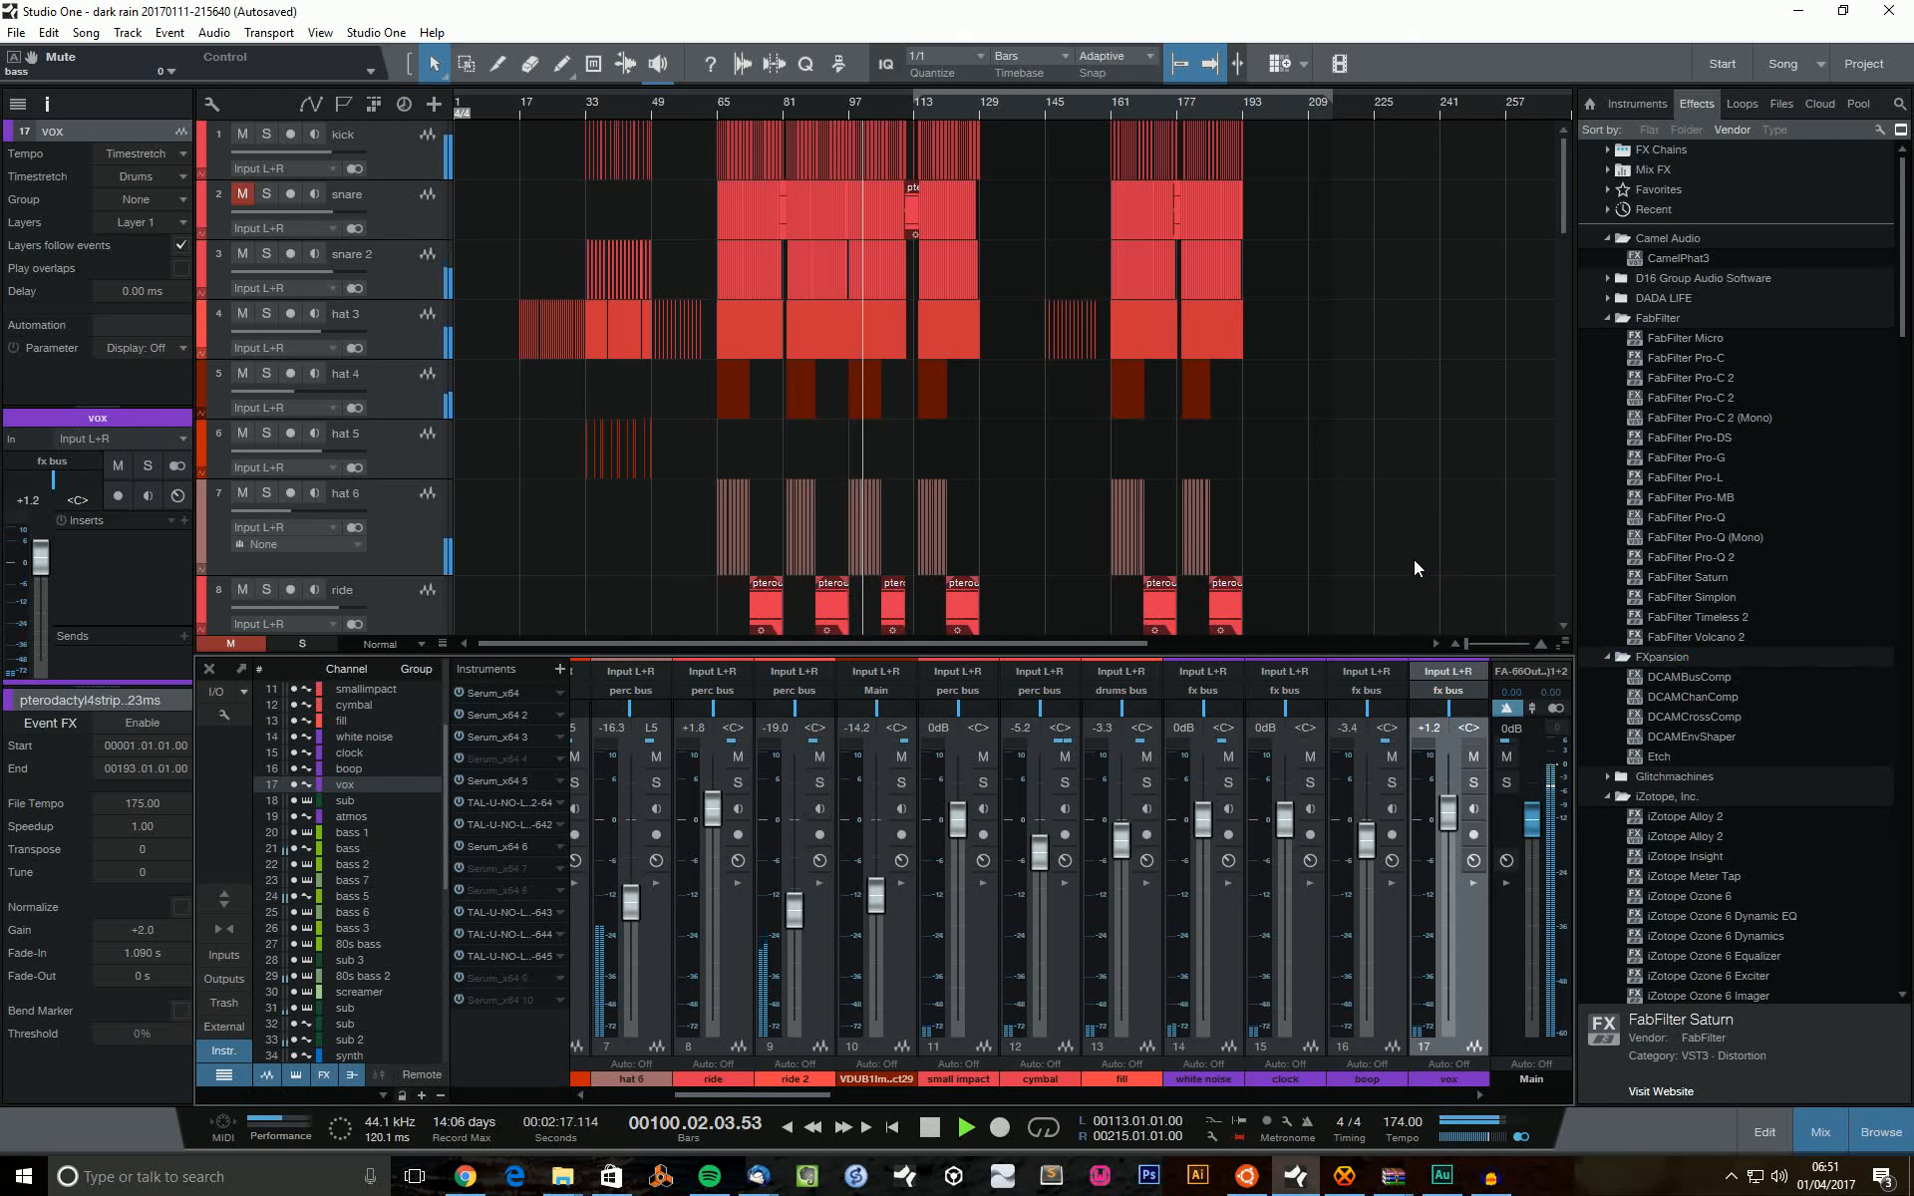
key(space)
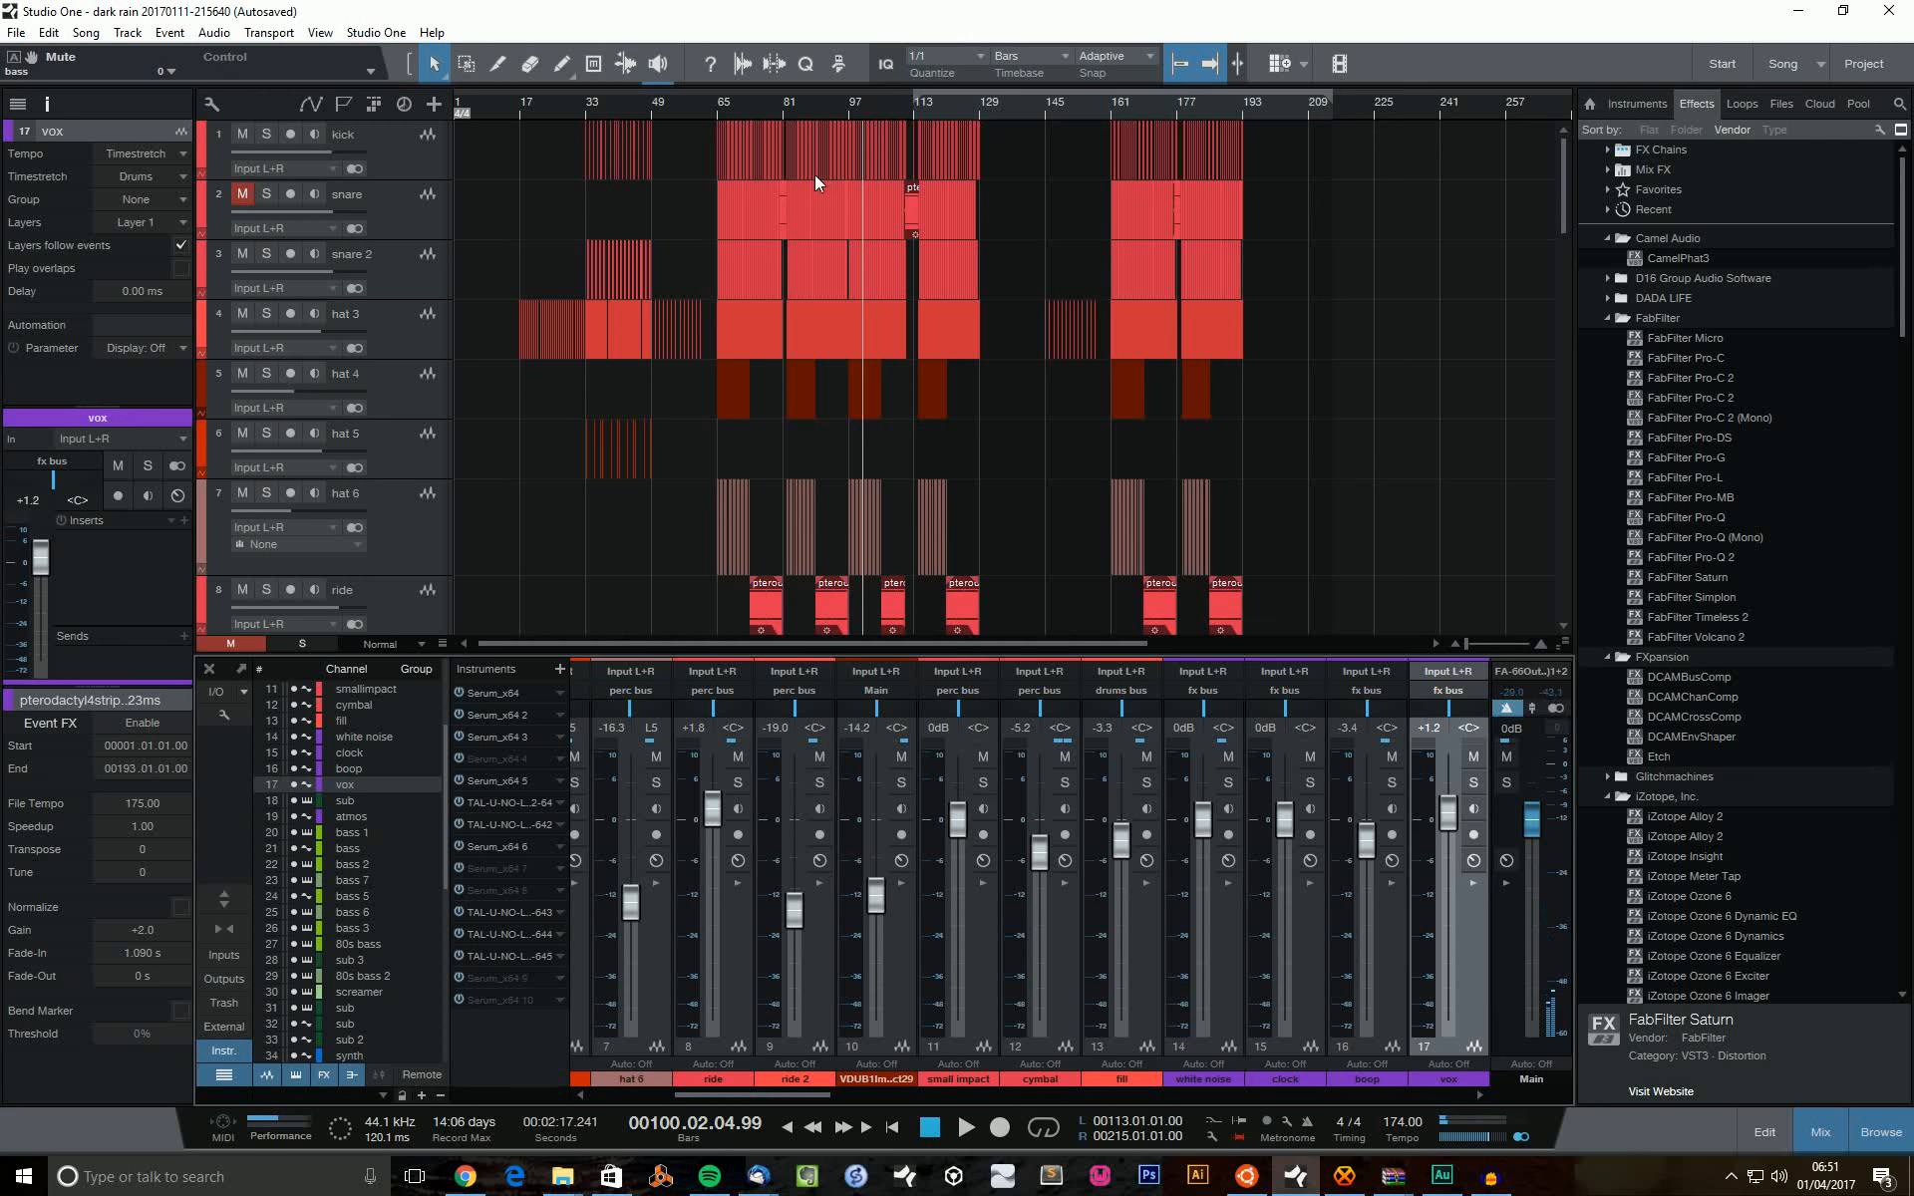
drag(837, 112, 1004, 118)
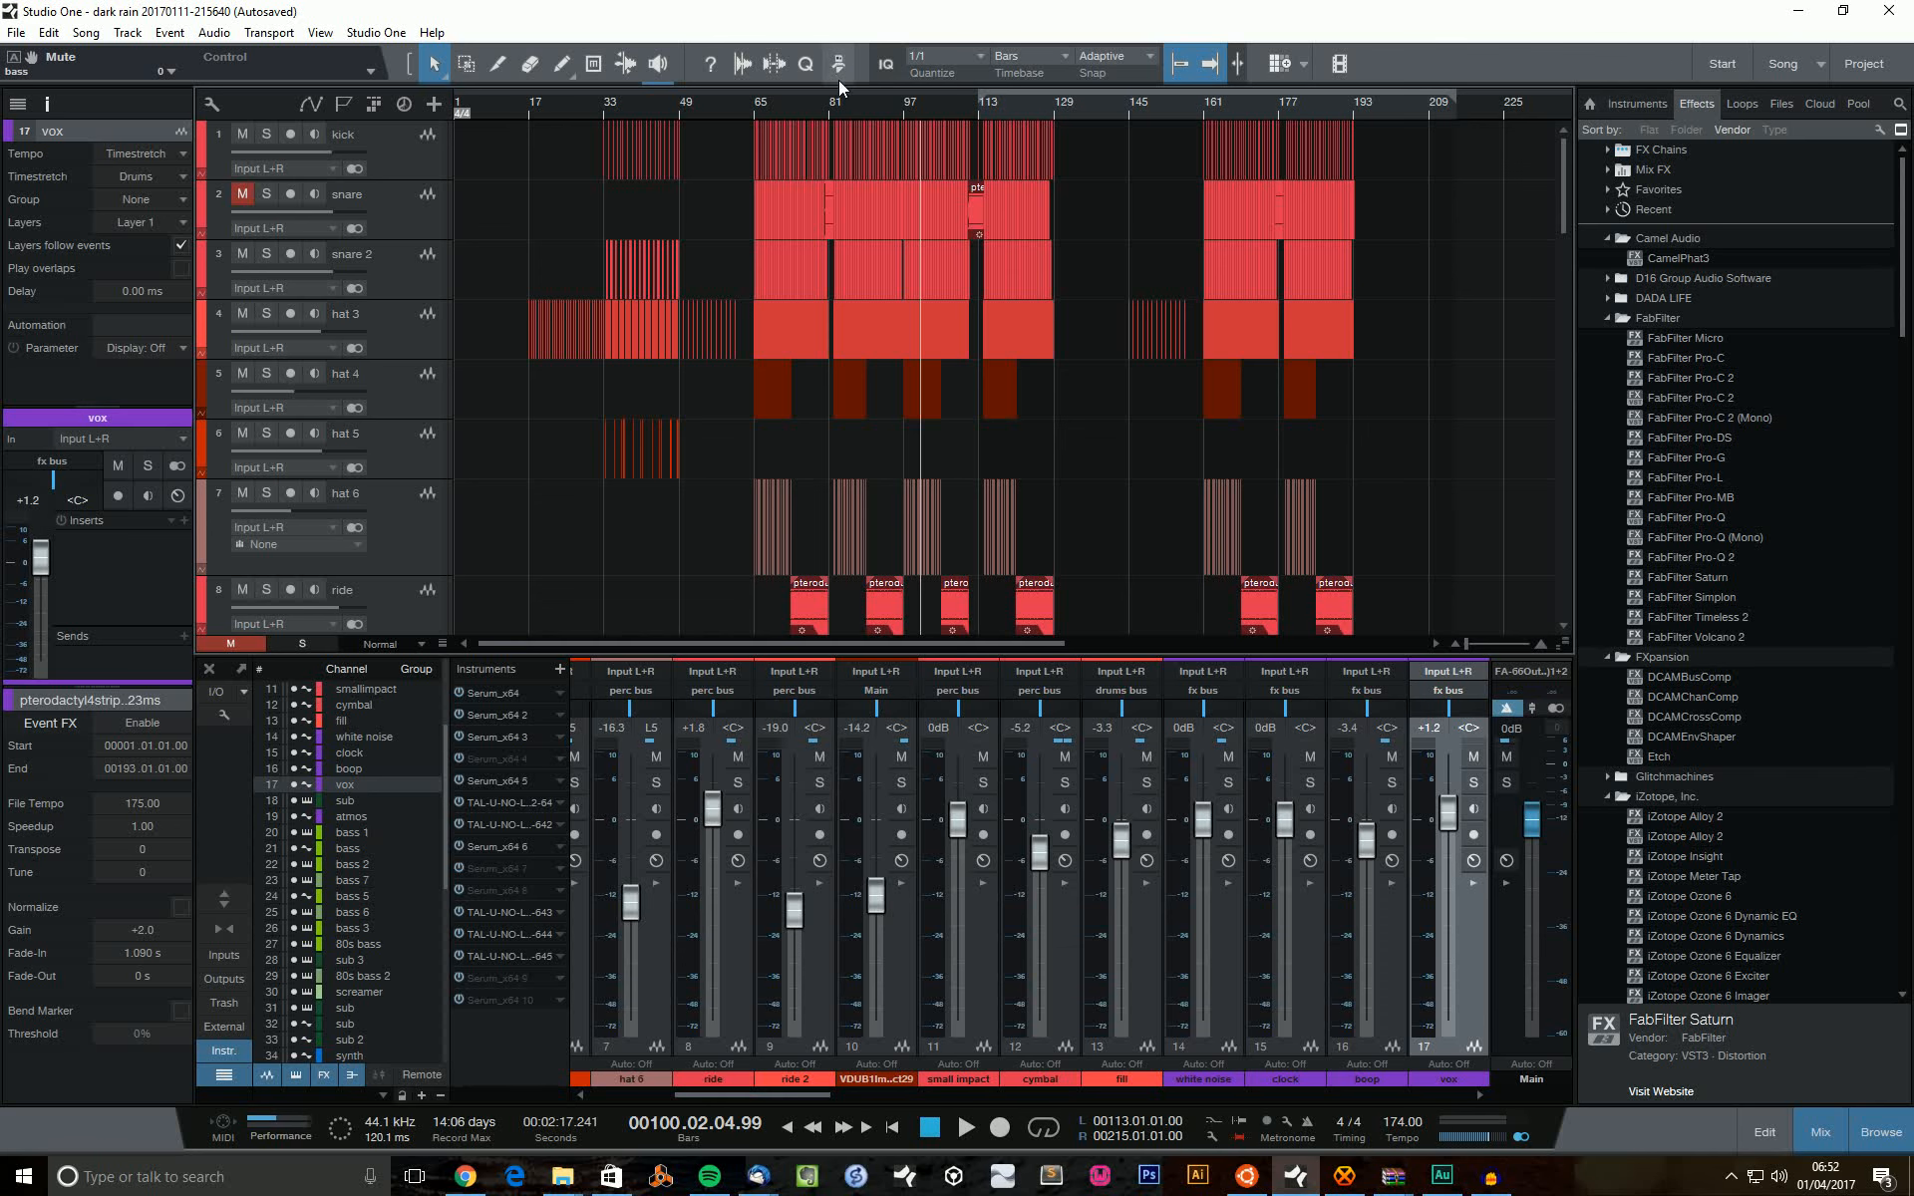
drag(845, 105, 909, 99)
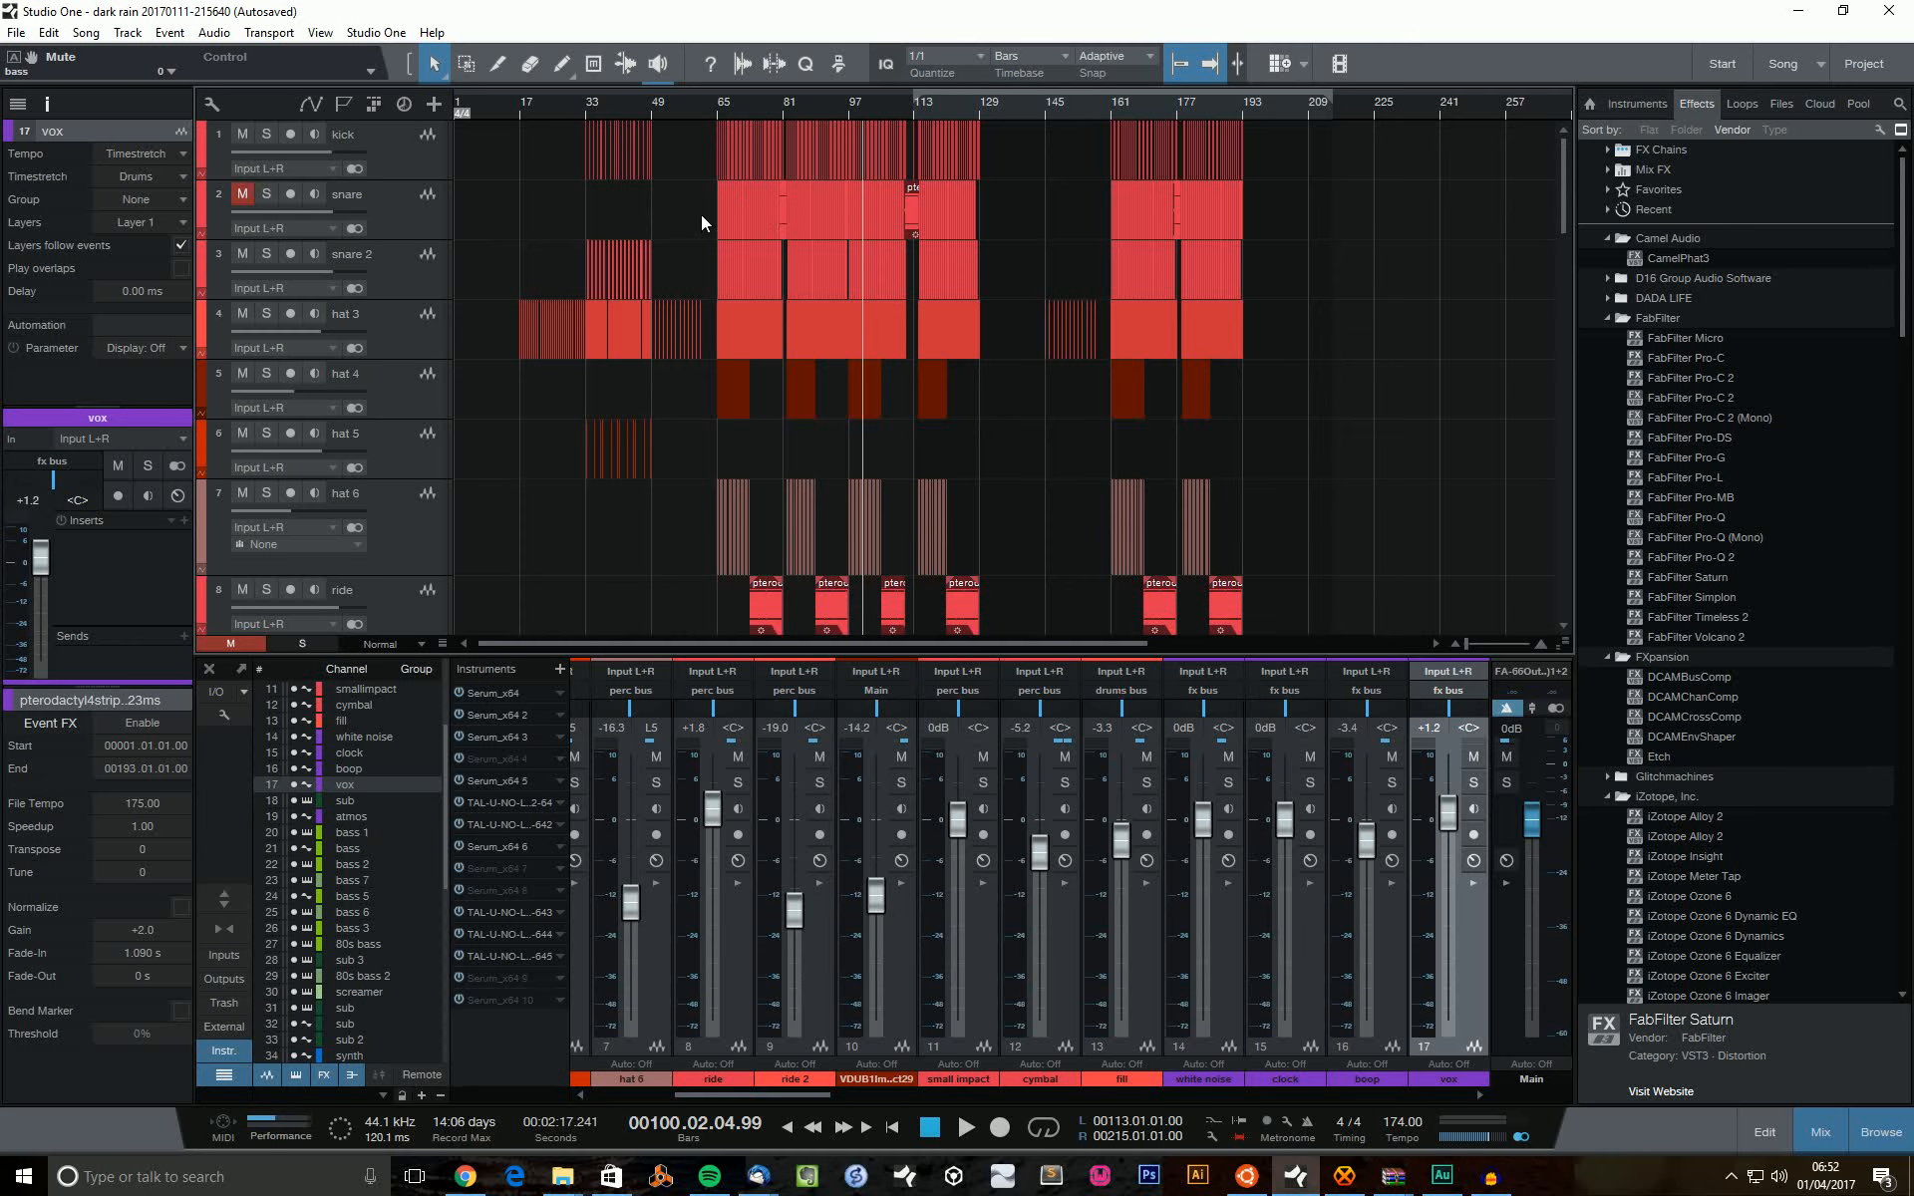
scroll(704, 214, down, 5)
scroll(971, 267, down, 11)
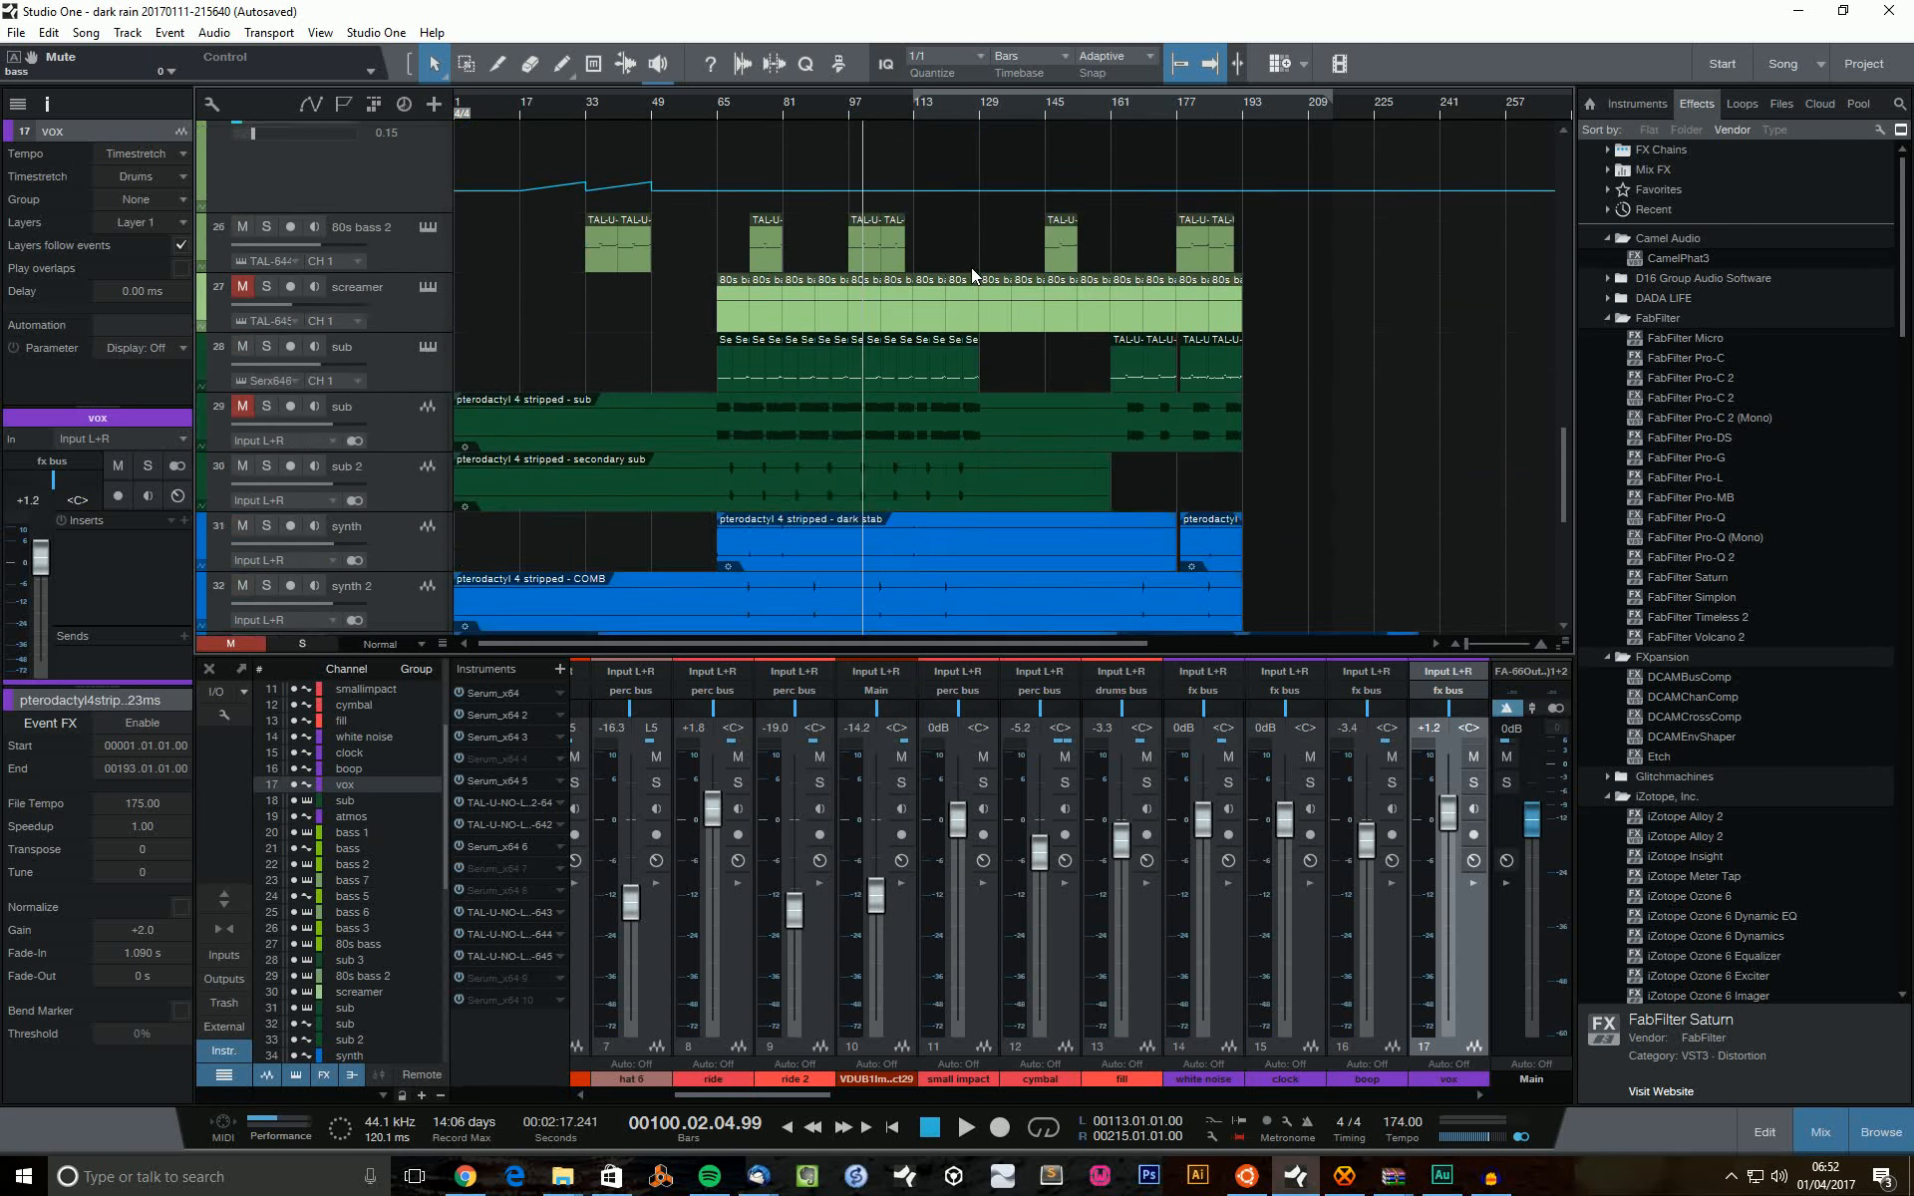
scroll(966, 289, up, 16)
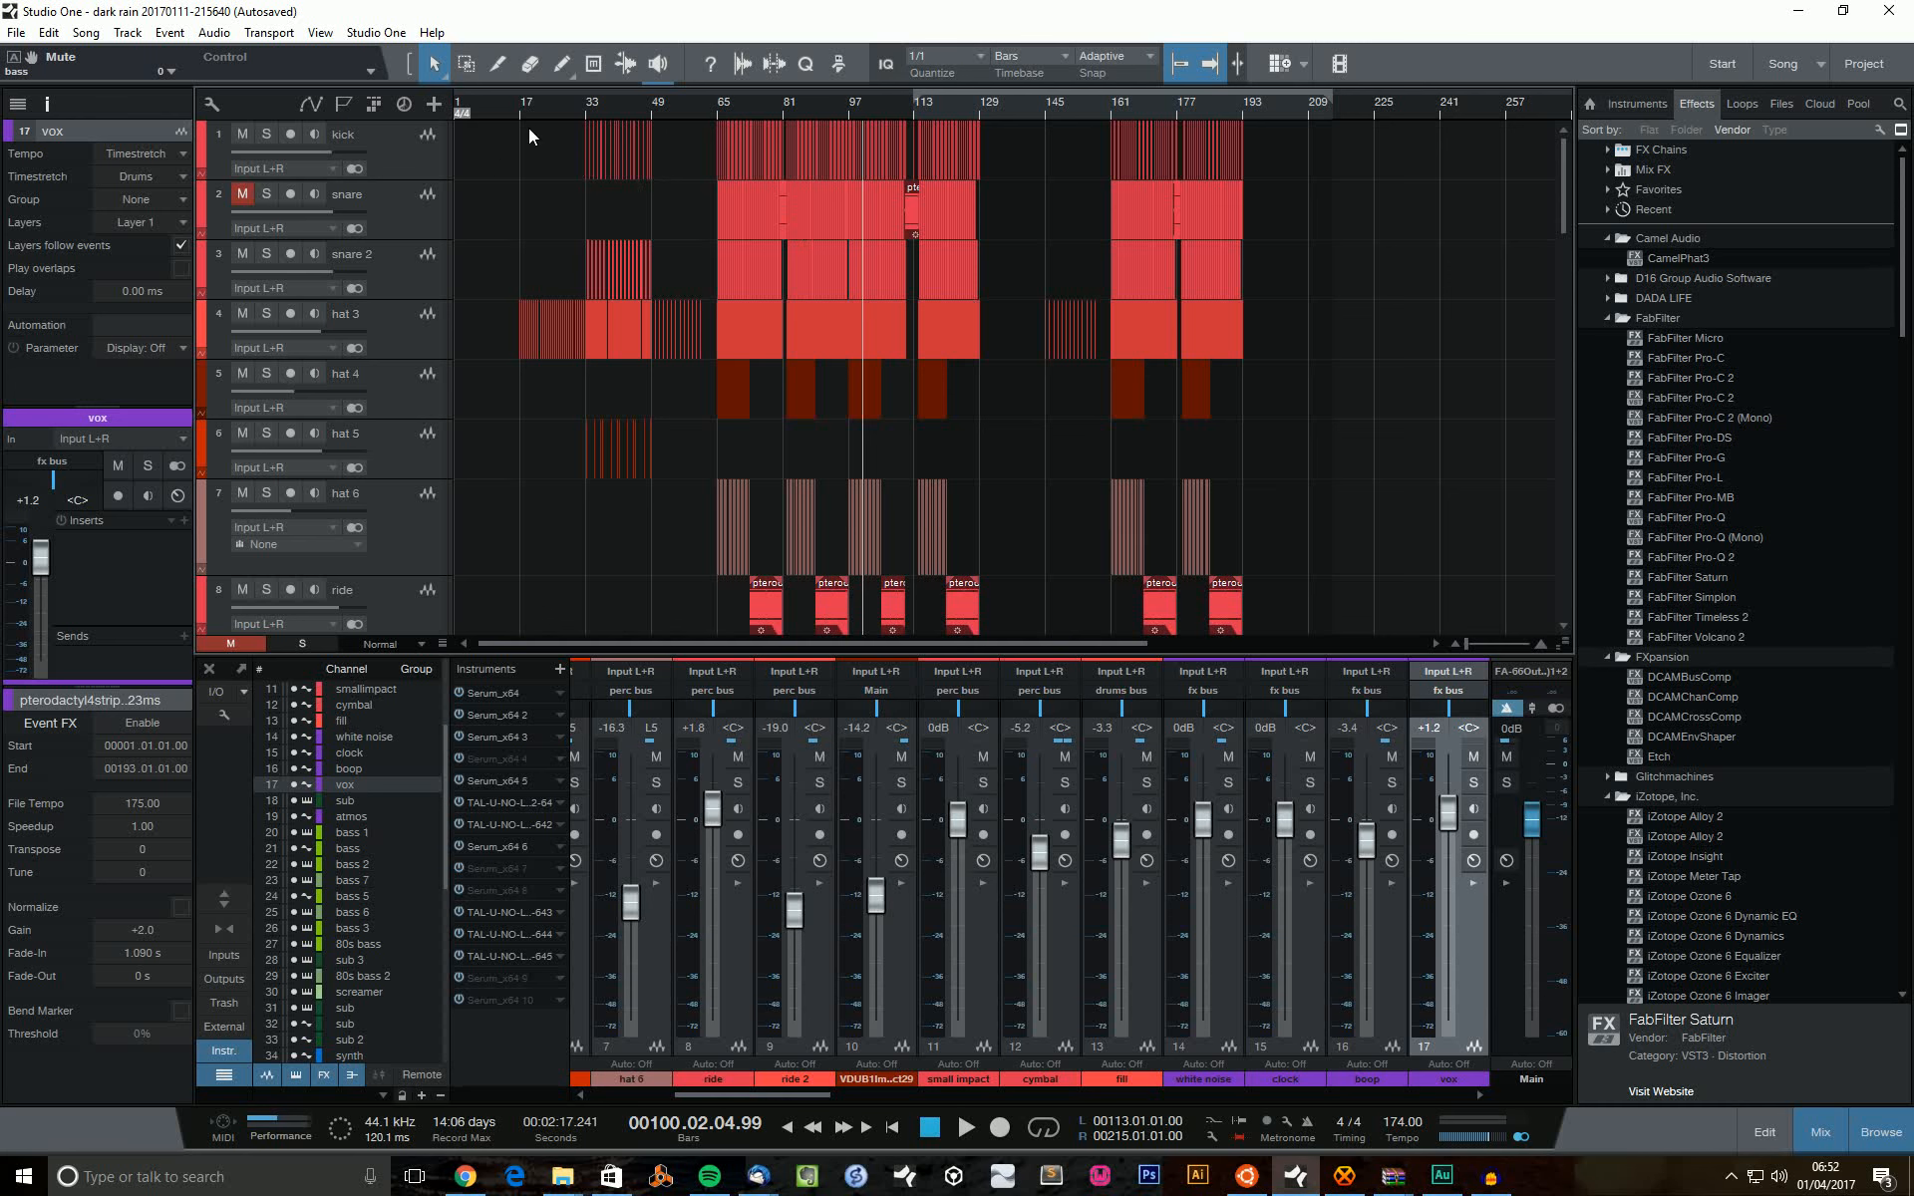
Delete the muted audio track "sub" (track 29) that holds the "pterodactyl 4 stripped - sub" event.
scroll(937, 289, down, 3)
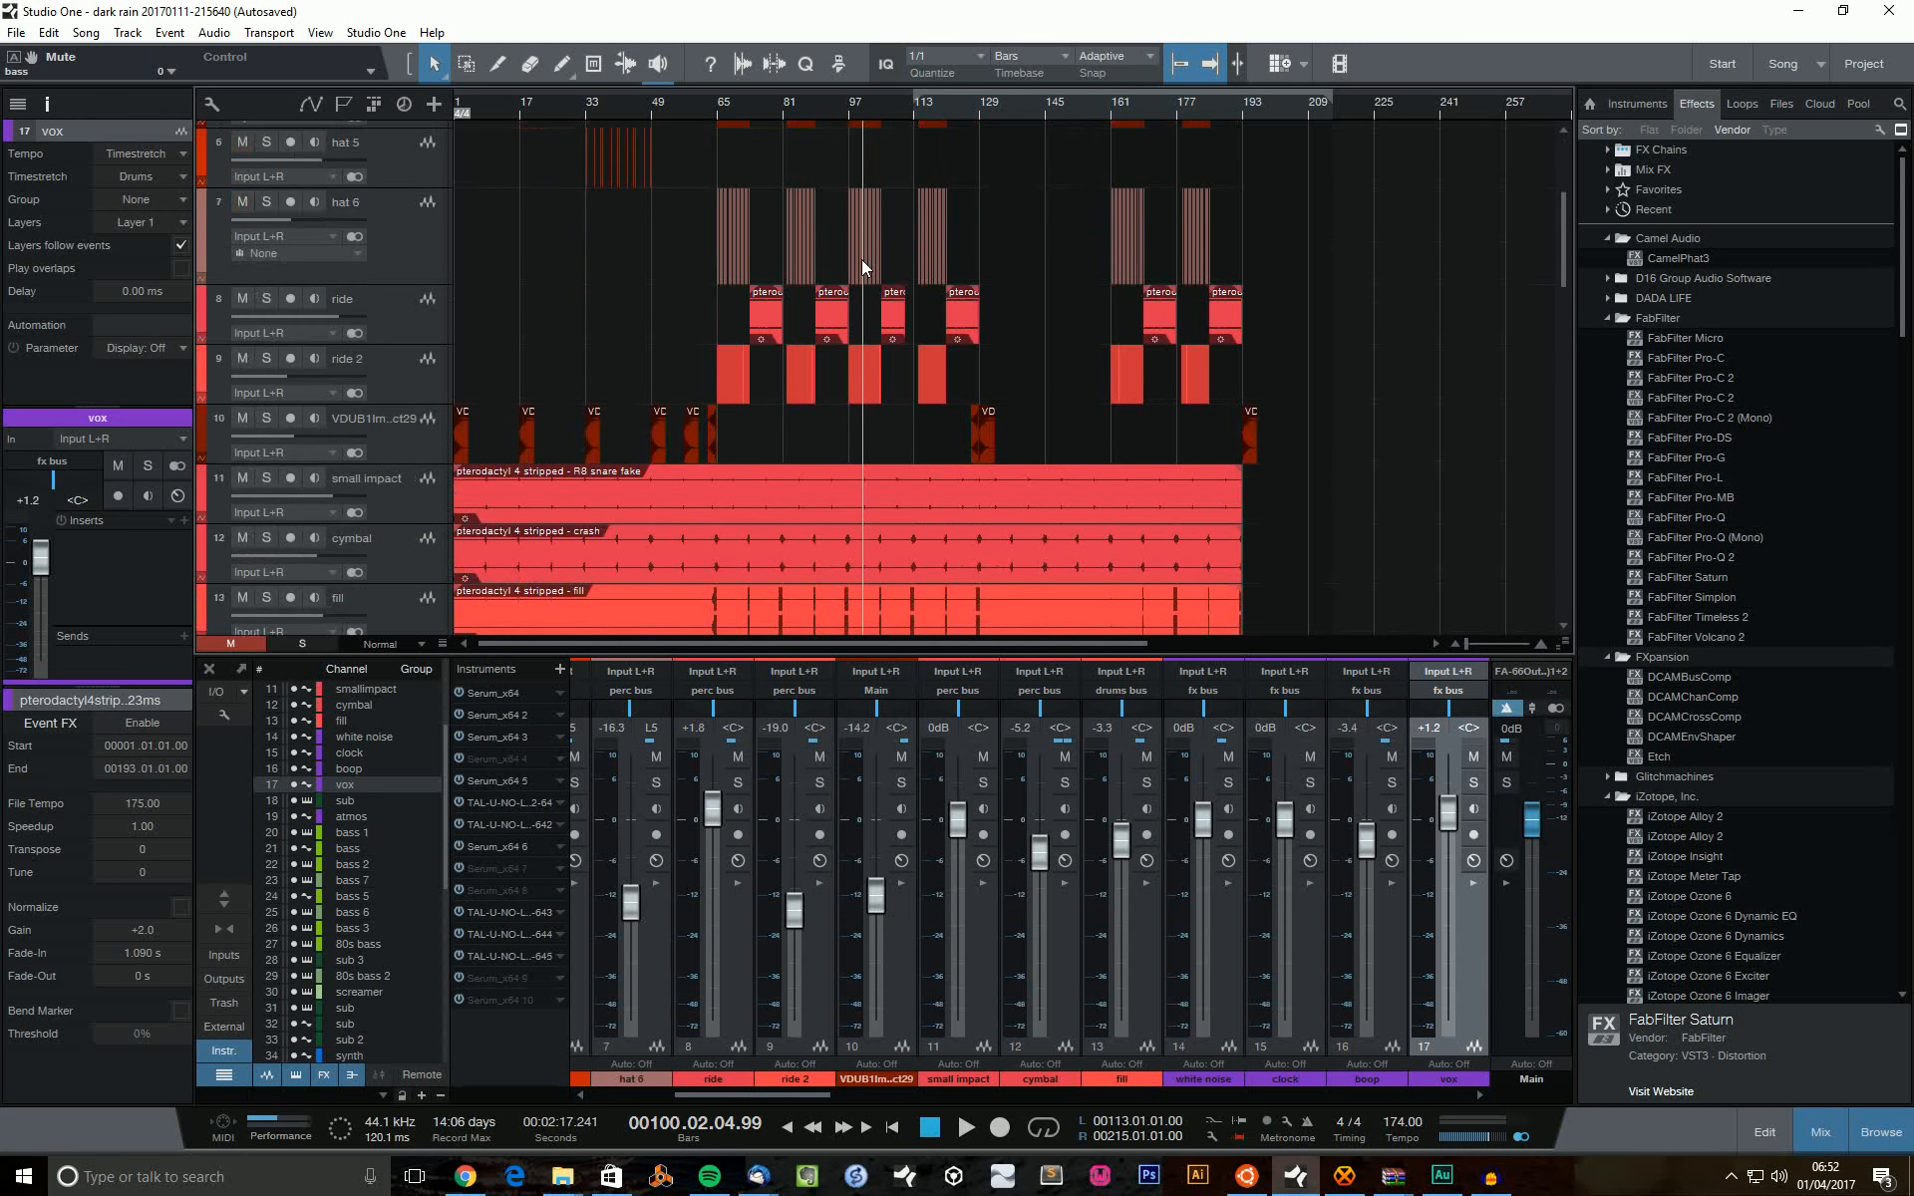
scroll(1250, 269, down, 3)
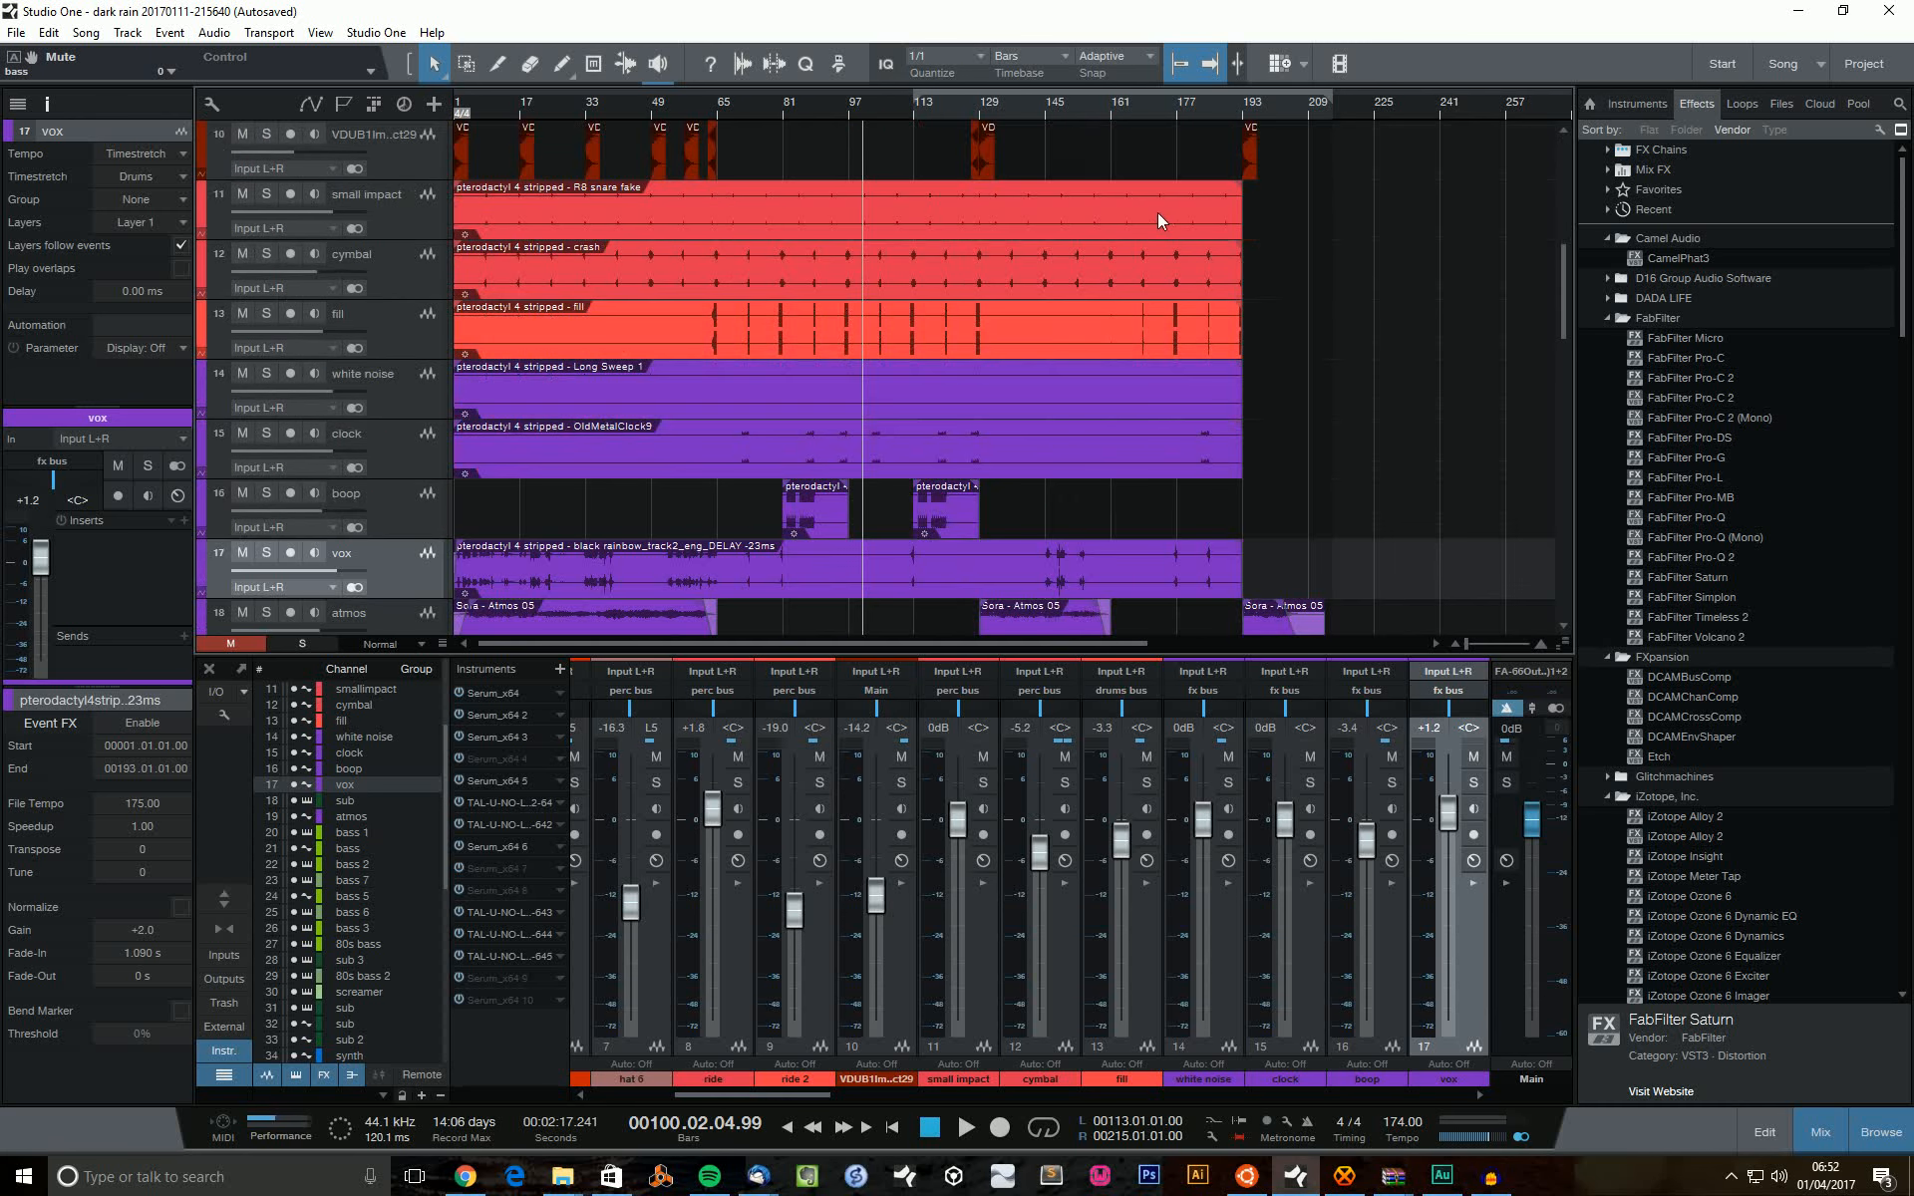
scroll(744, 231, down, 2)
scroll(833, 407, down, 4)
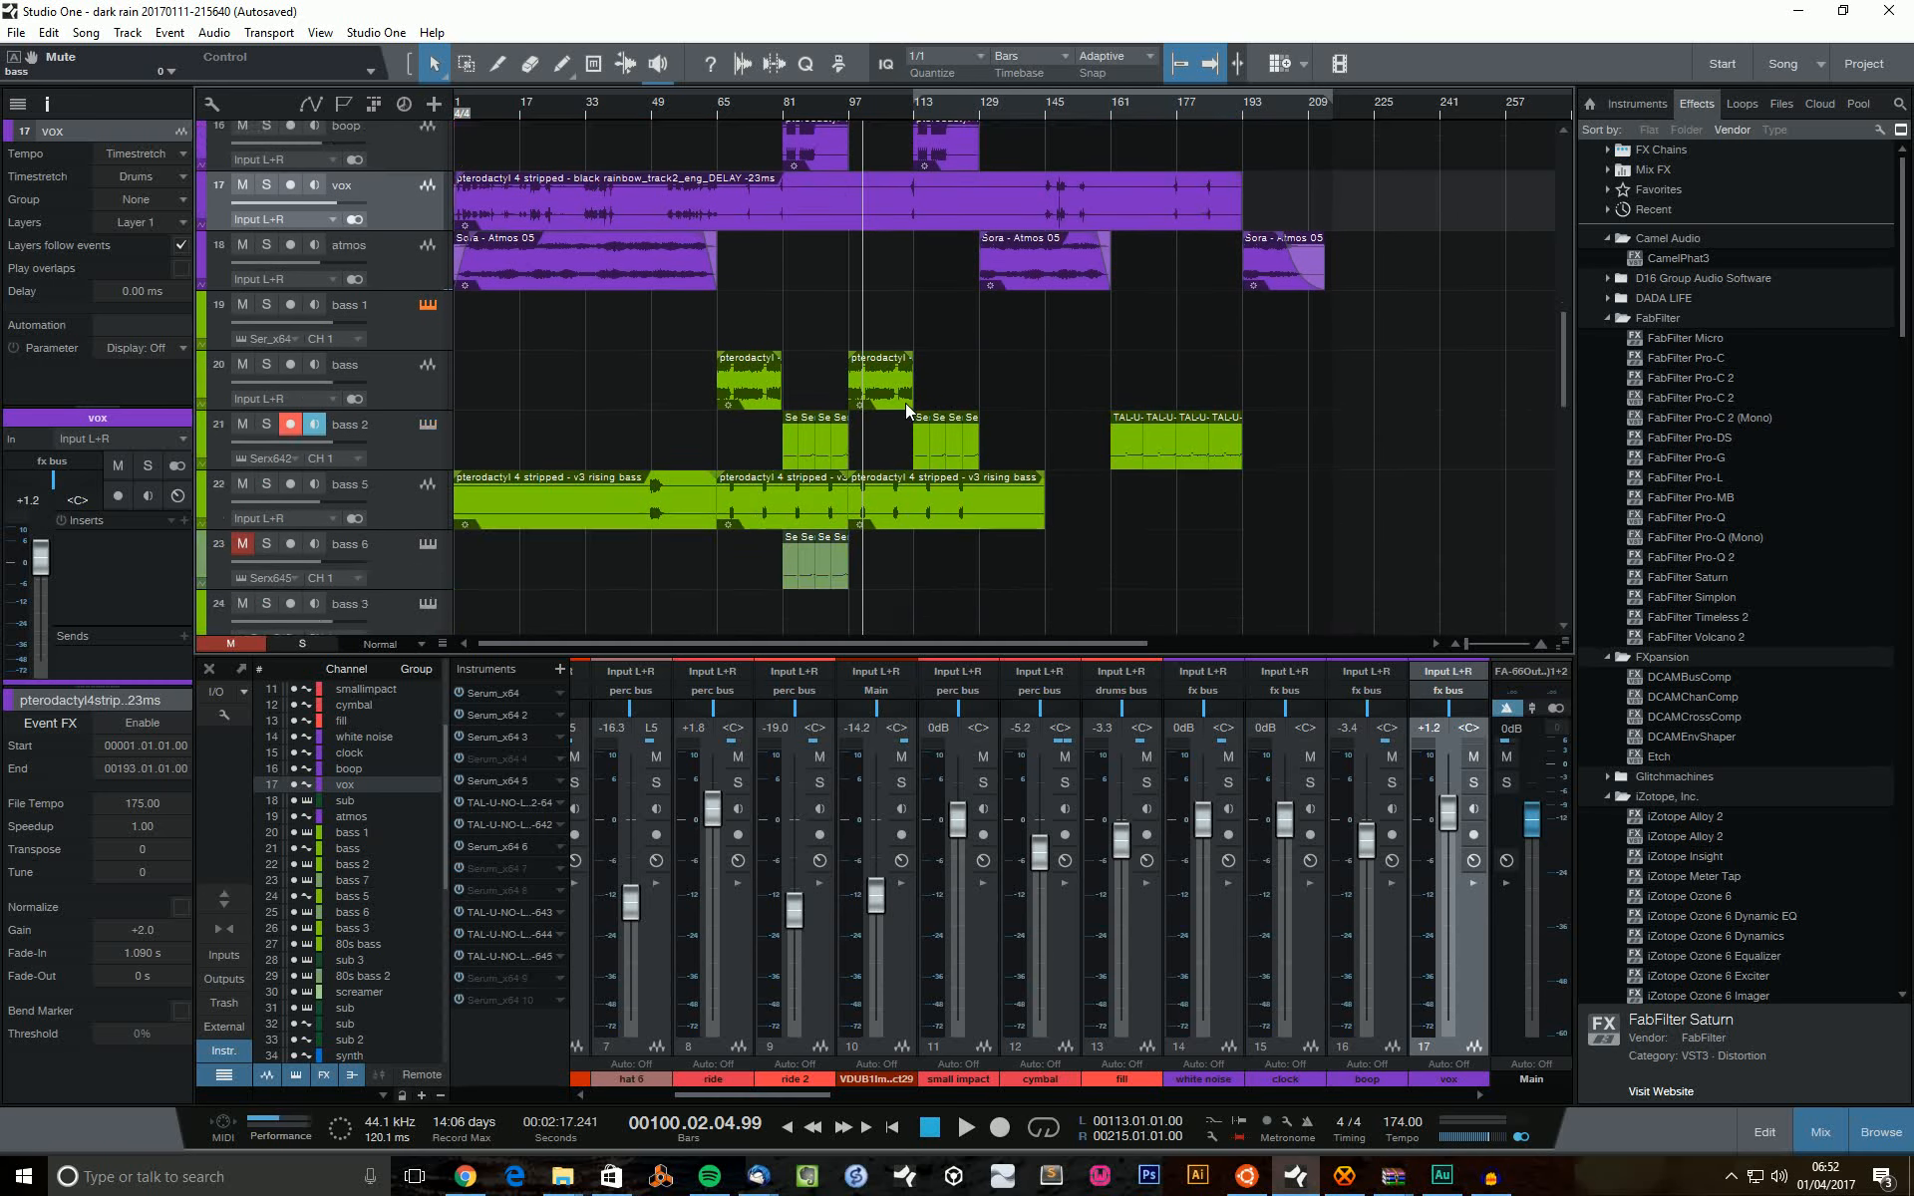
scroll(975, 253, down, 3)
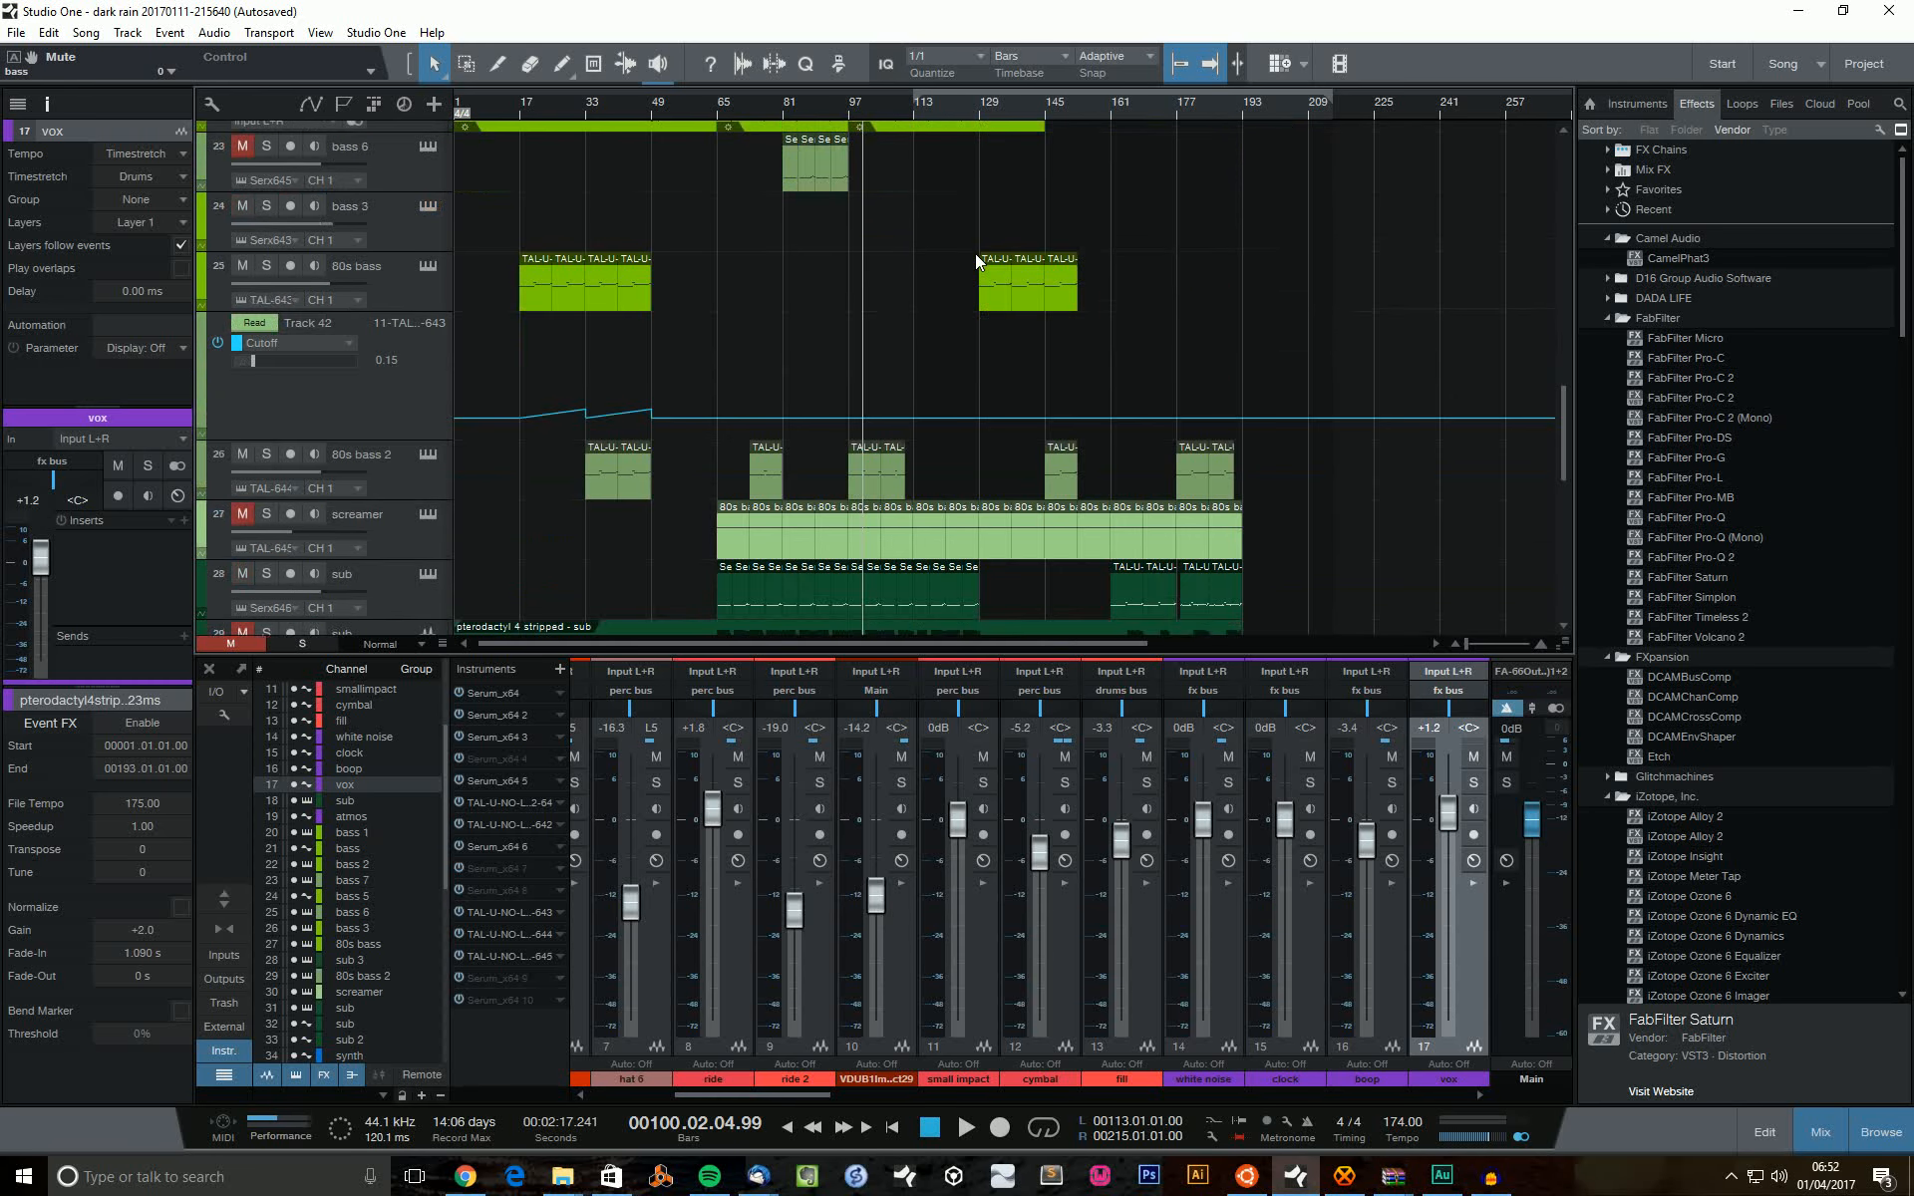
scroll(975, 253, down, 3)
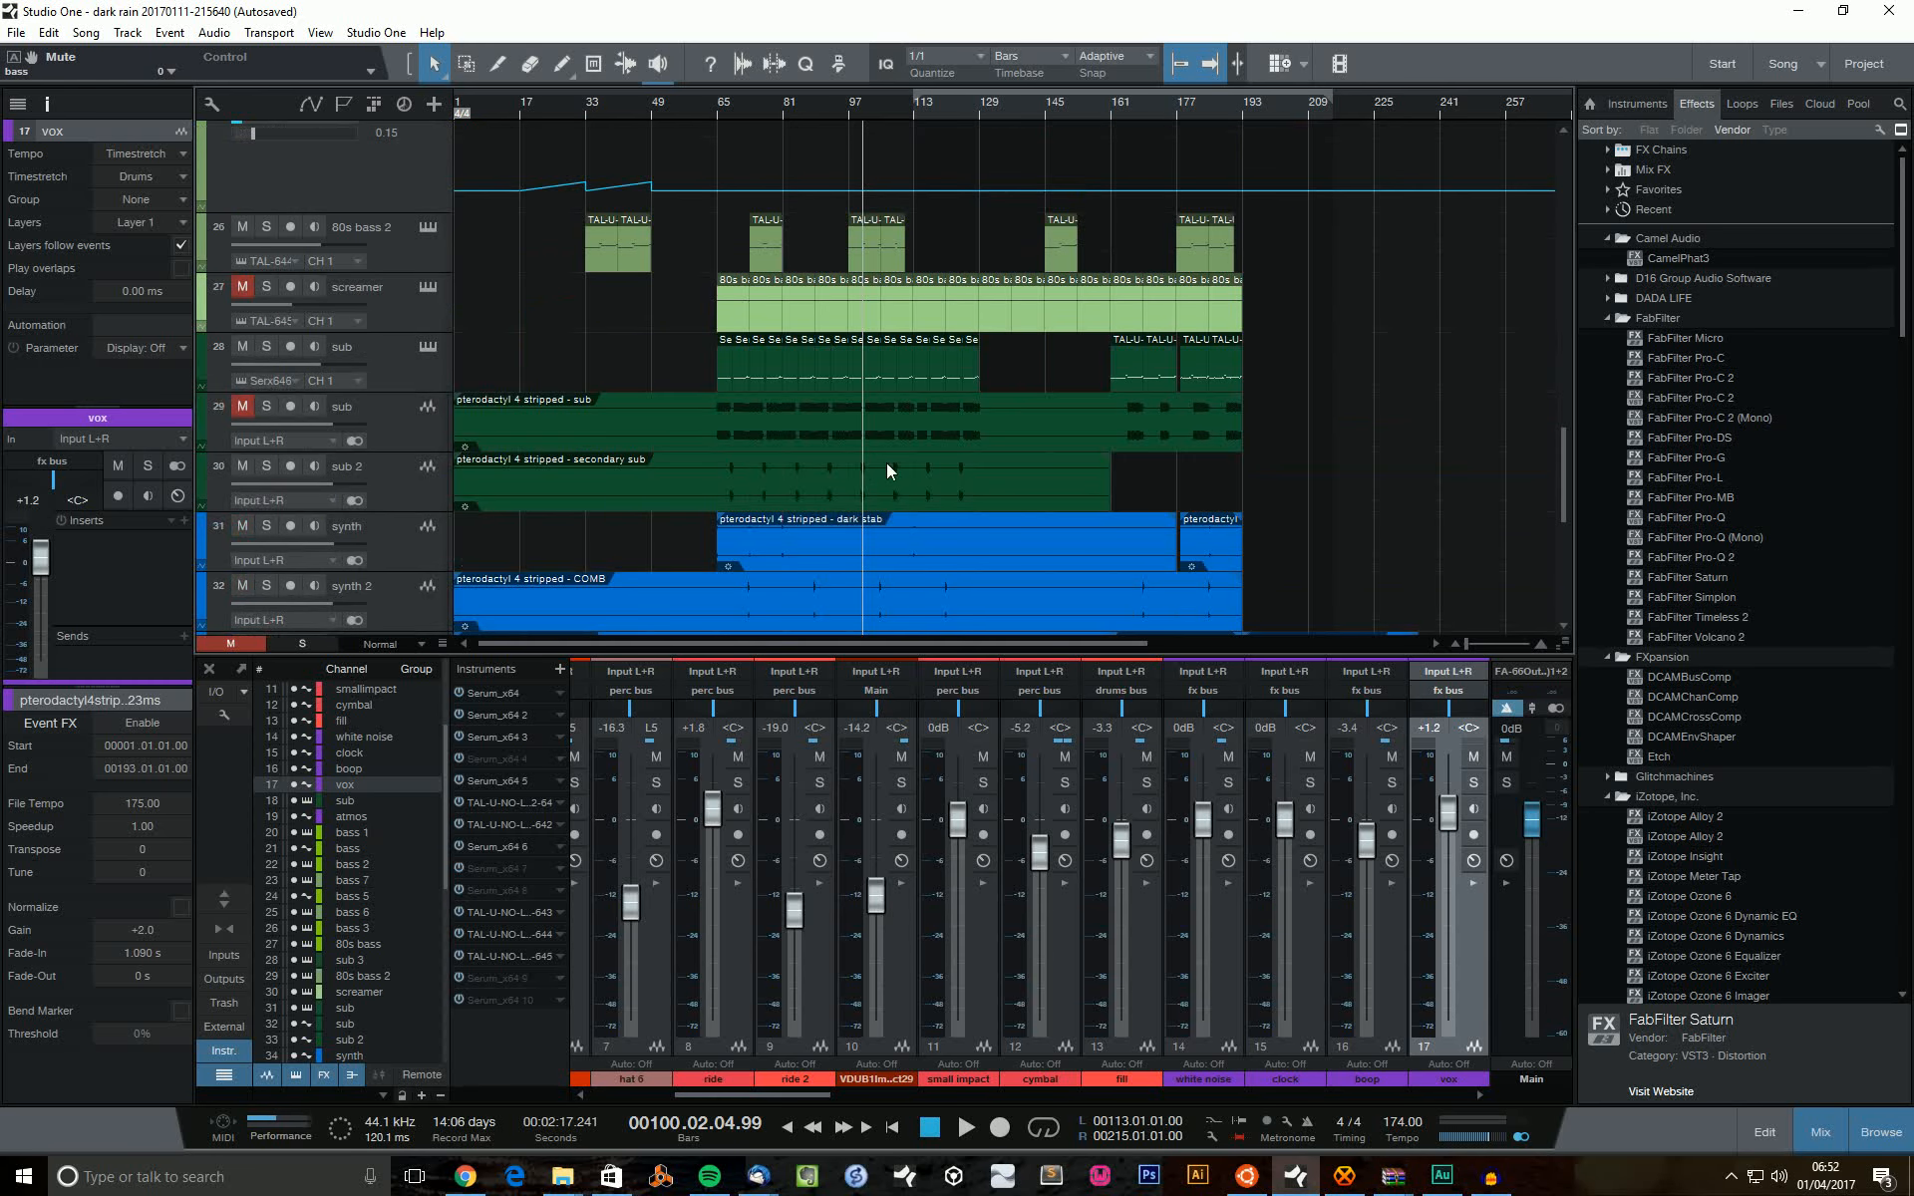
click(405, 426)
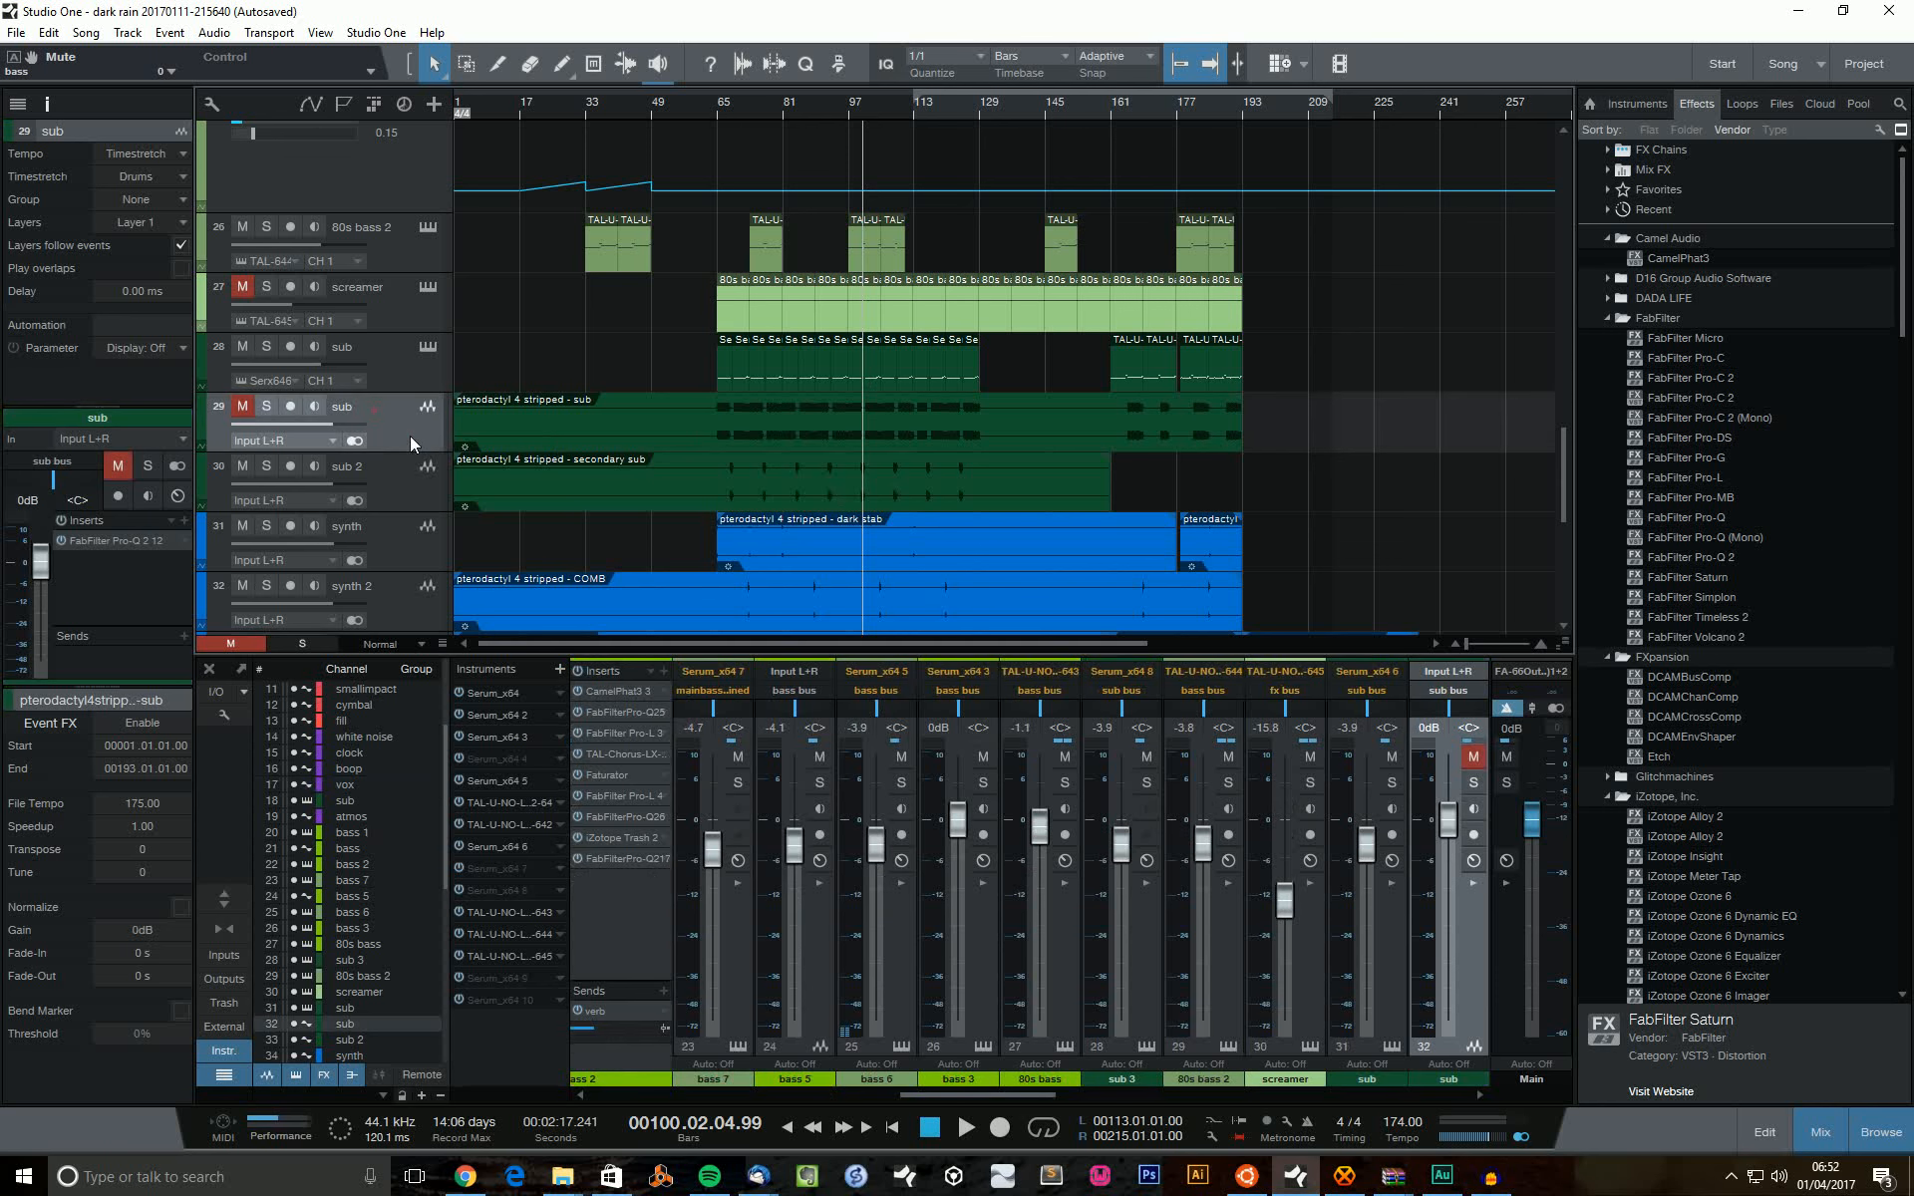
key(shift+t)
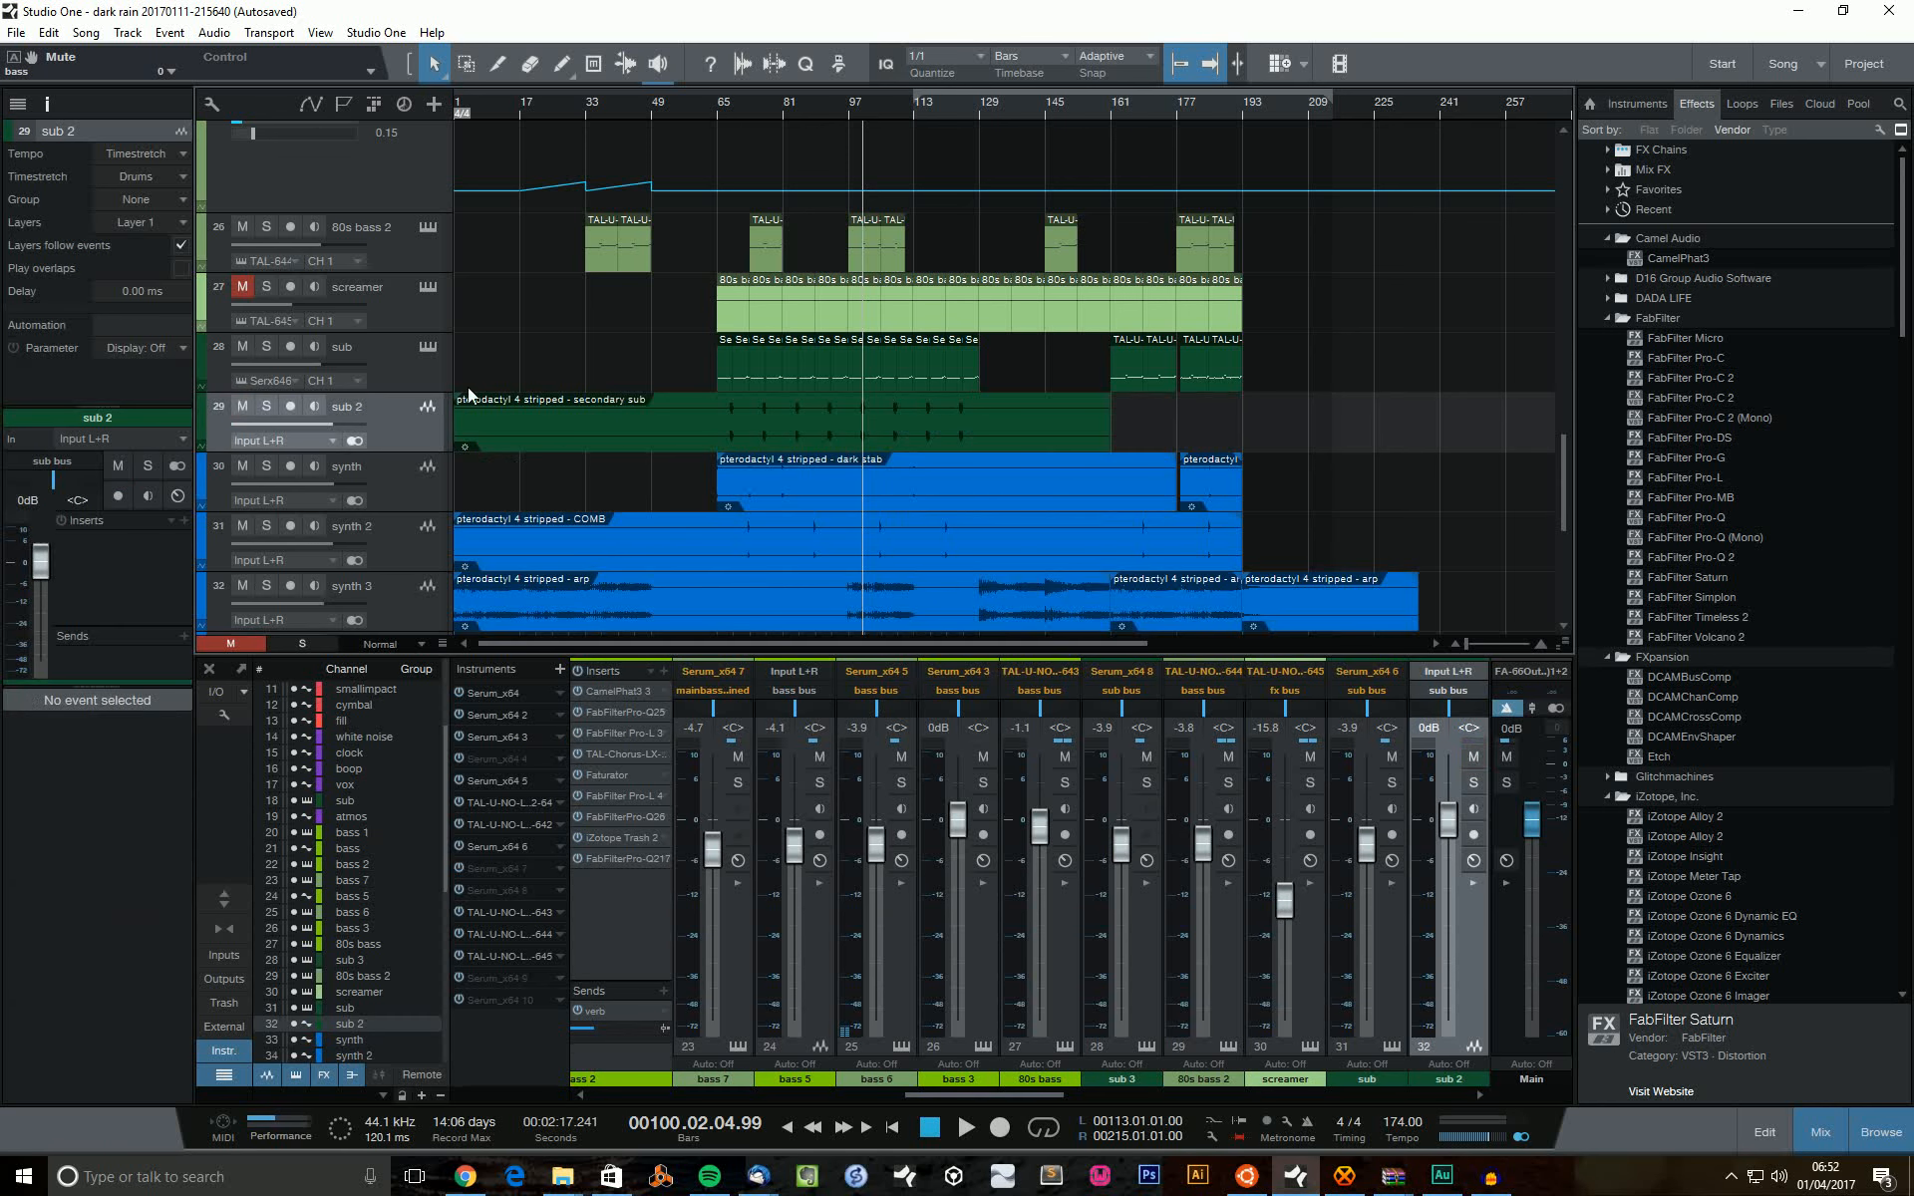
scroll(911, 409, down, 2)
scroll(815, 338, down, 4)
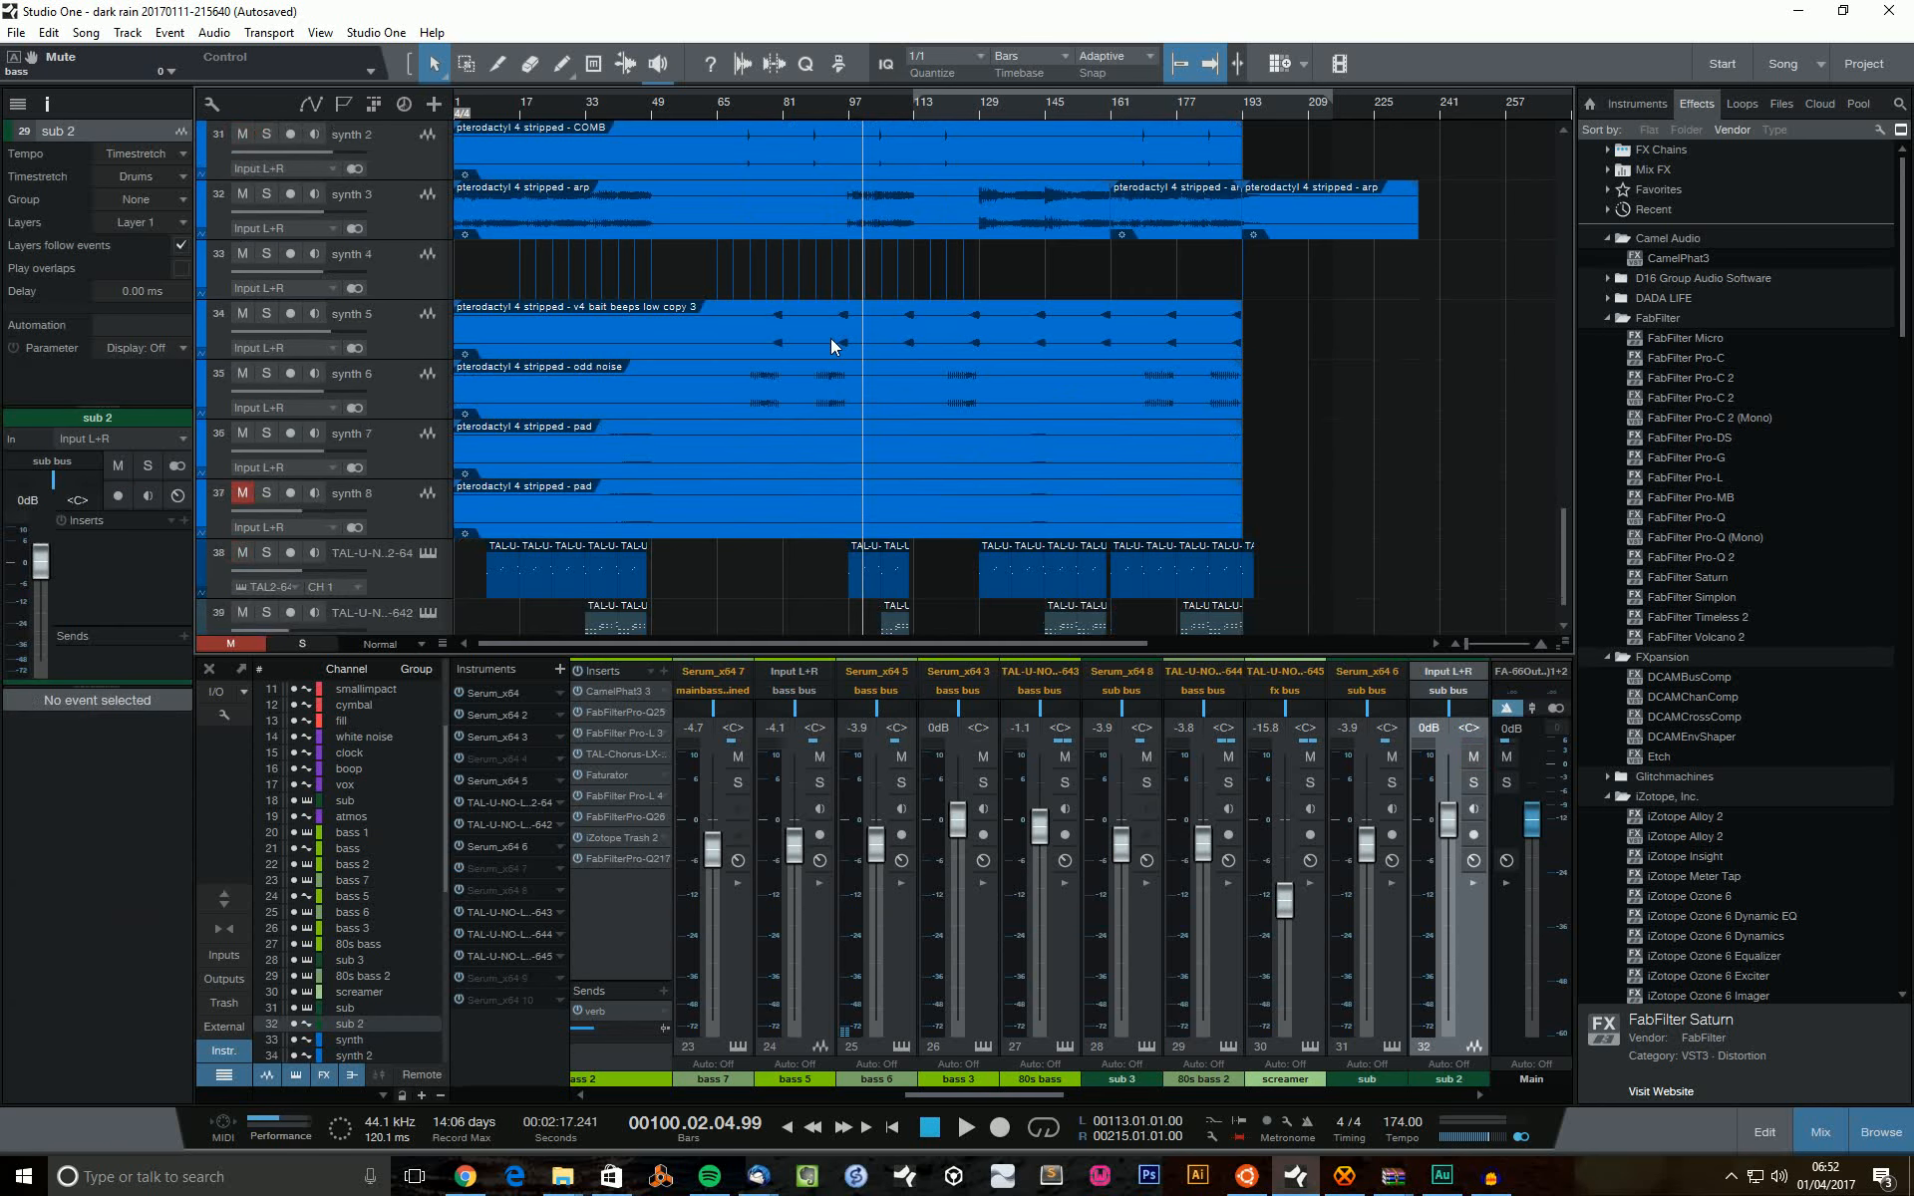
scroll(730, 358, down, 2)
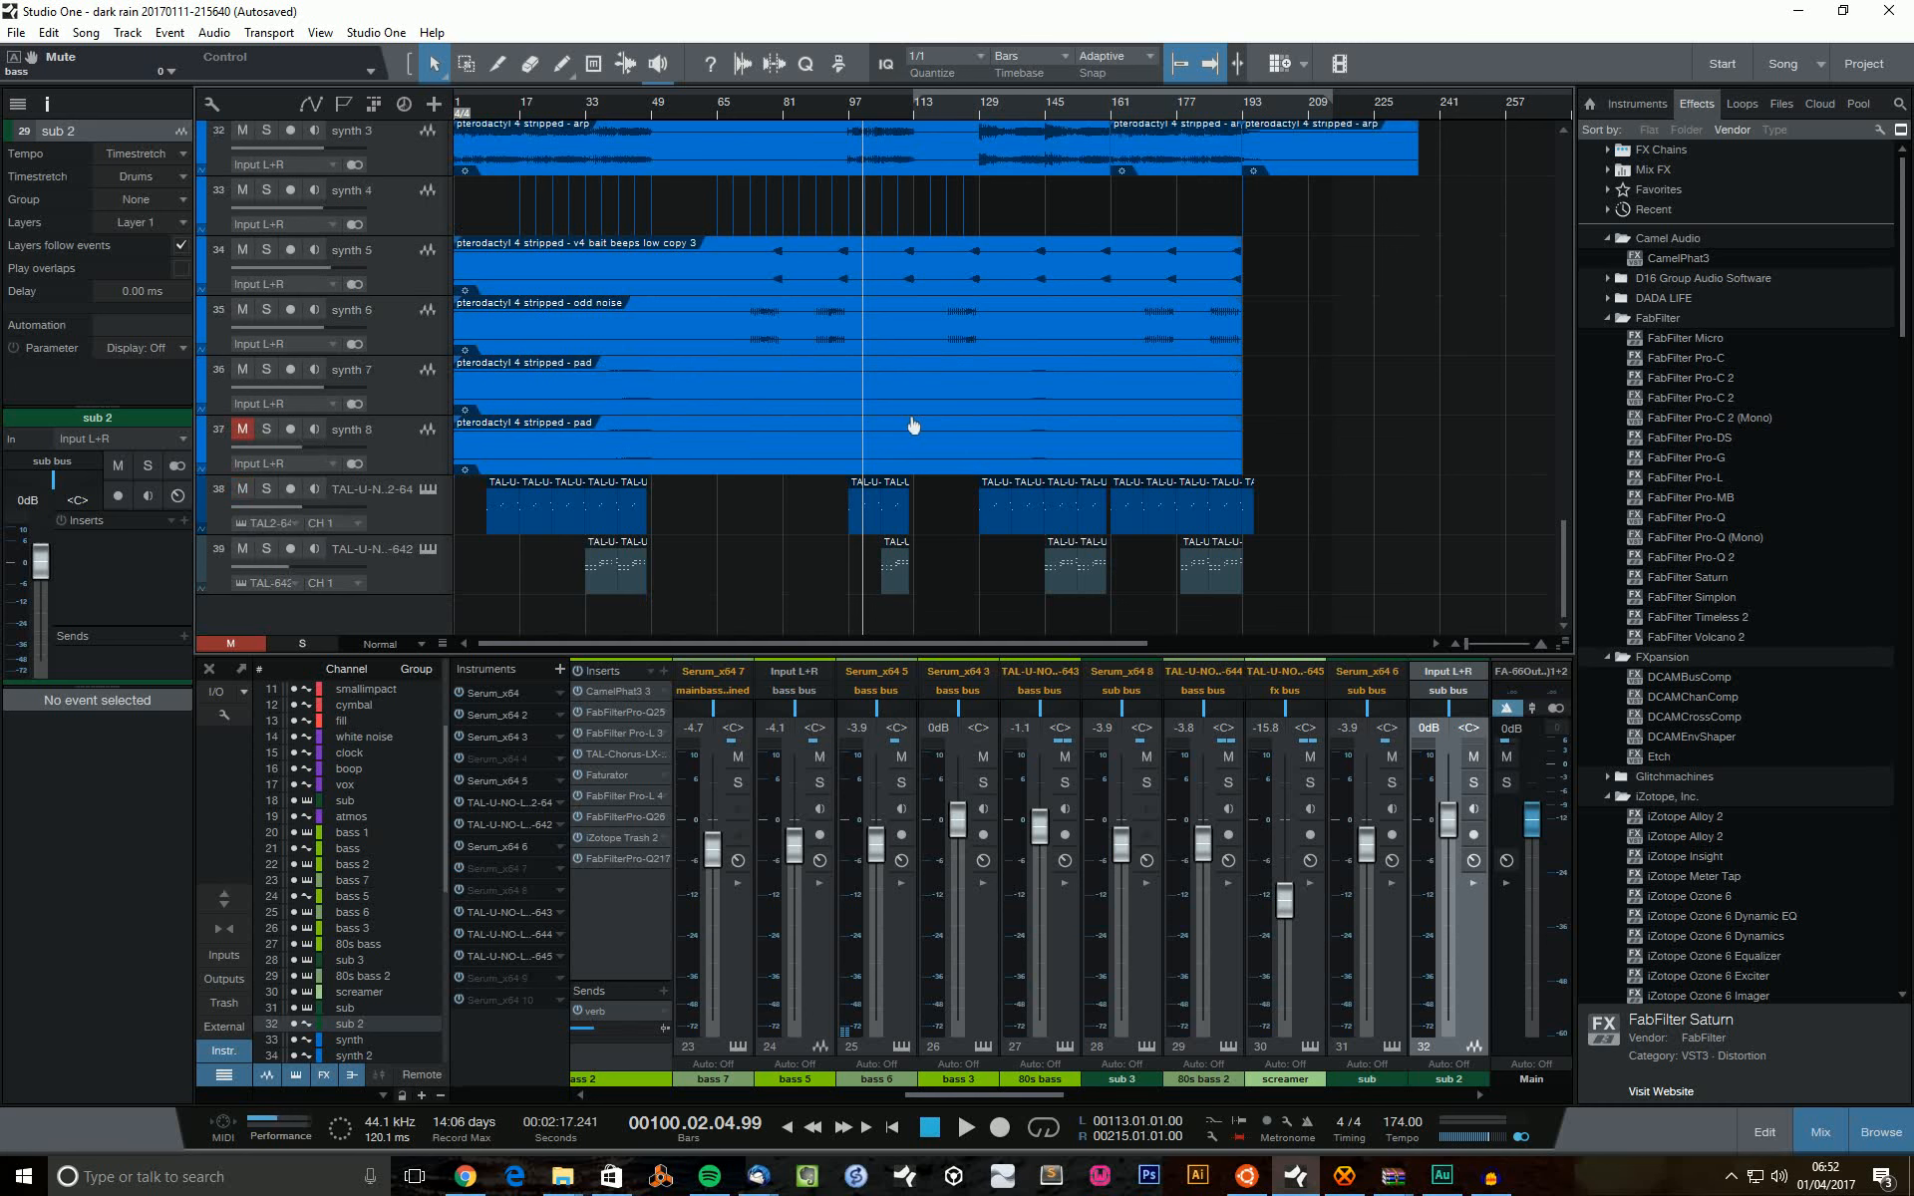
scroll(758, 429, up, 5)
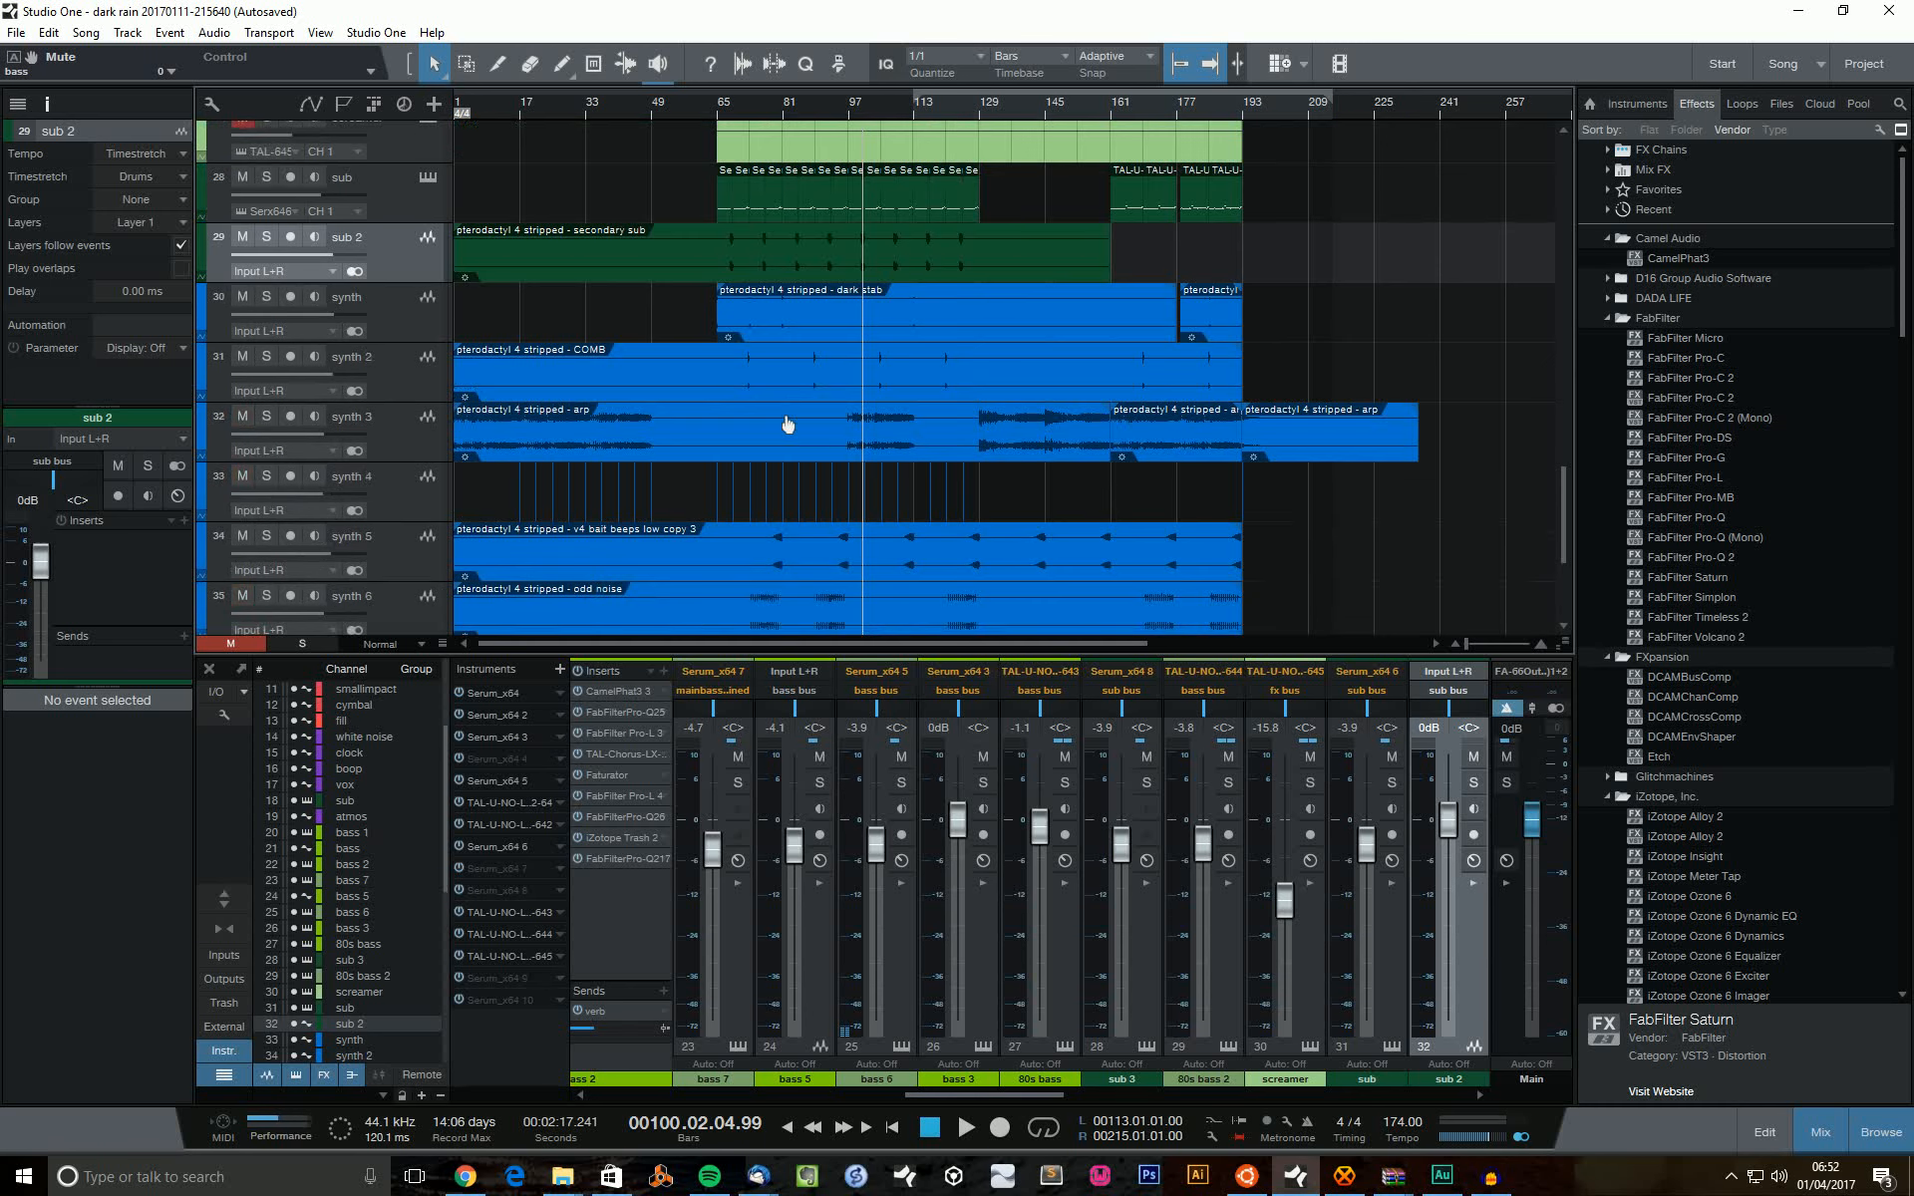
scroll(981, 536, down, 5)
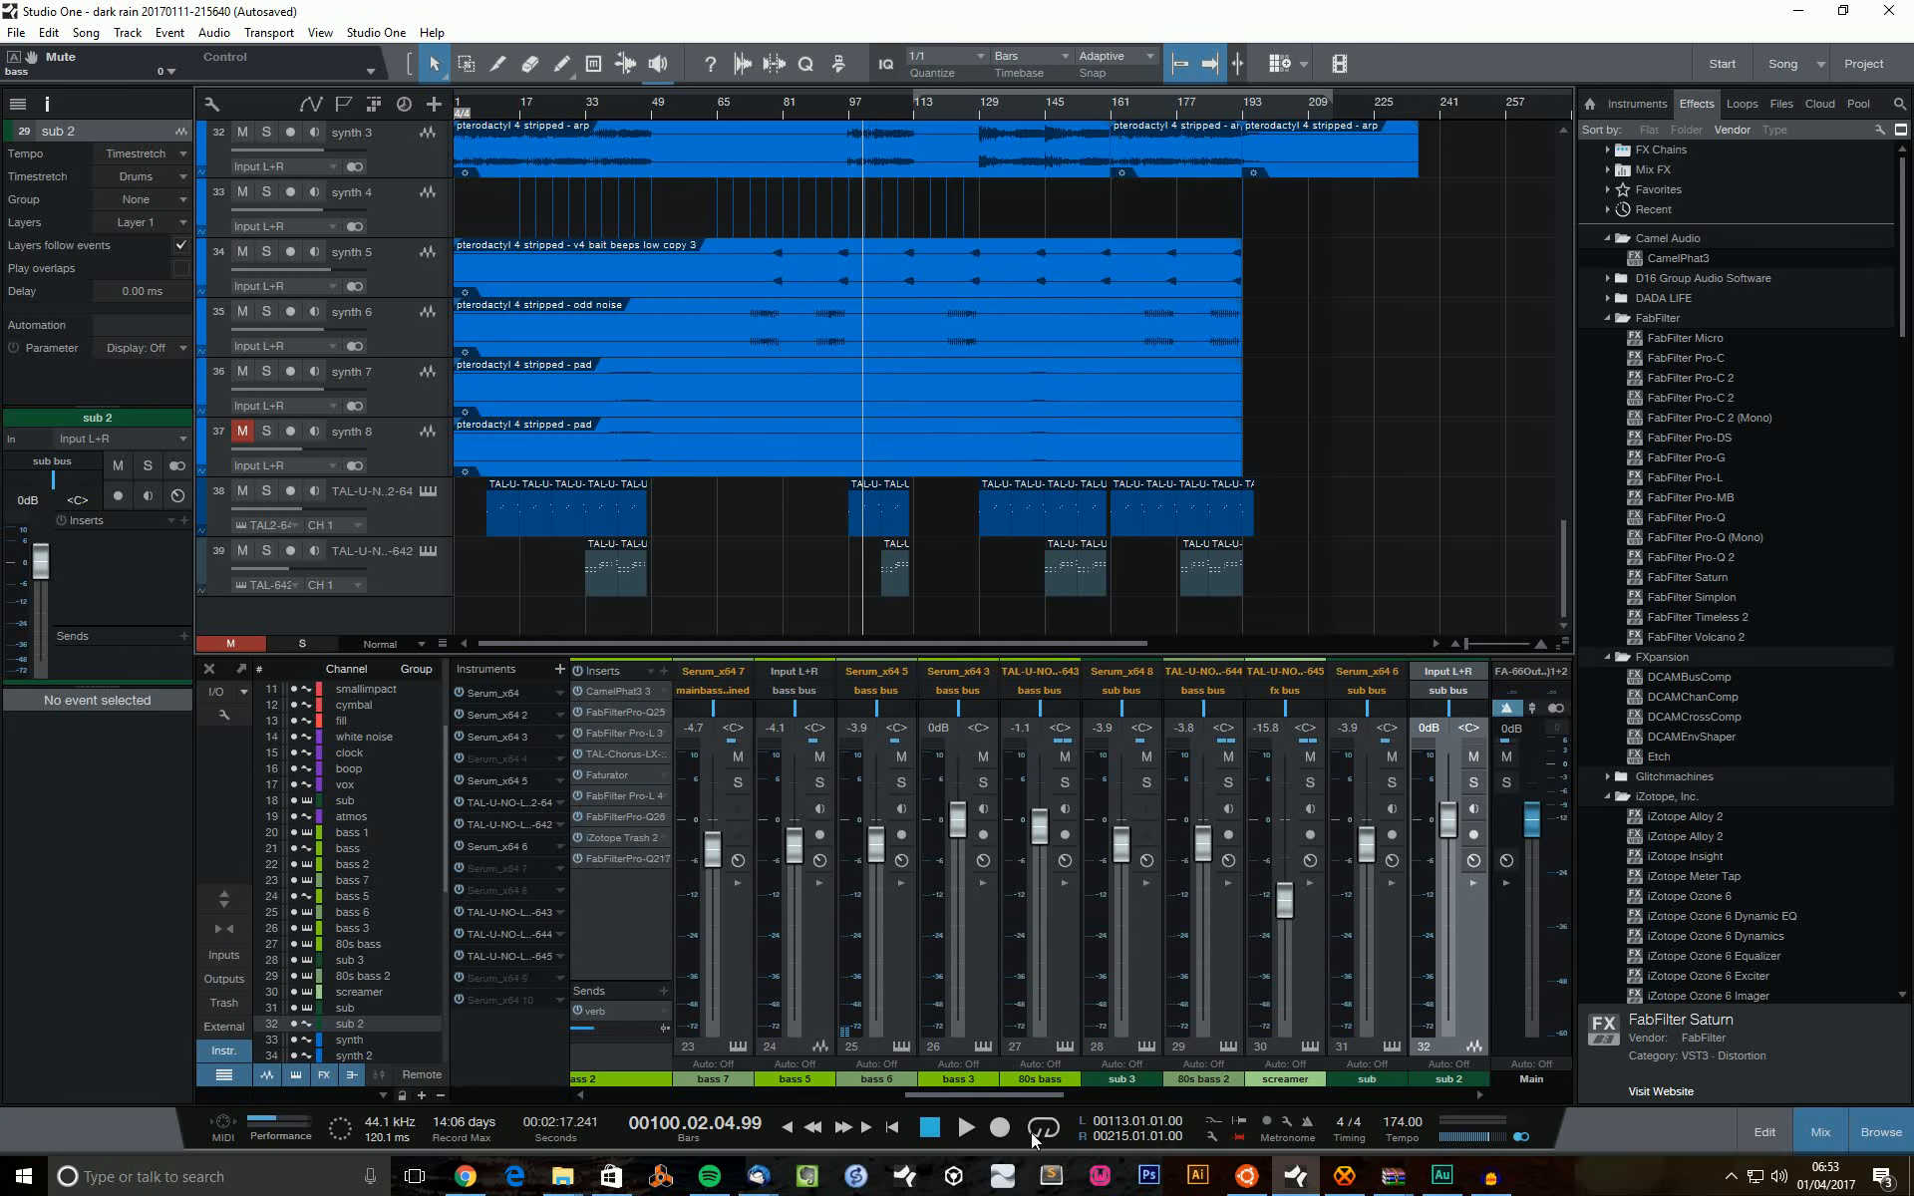
Collapse the expanded insert and send racks of the drums bus and the bass bus in the mixer.
drag(1027, 1097, 1470, 1095)
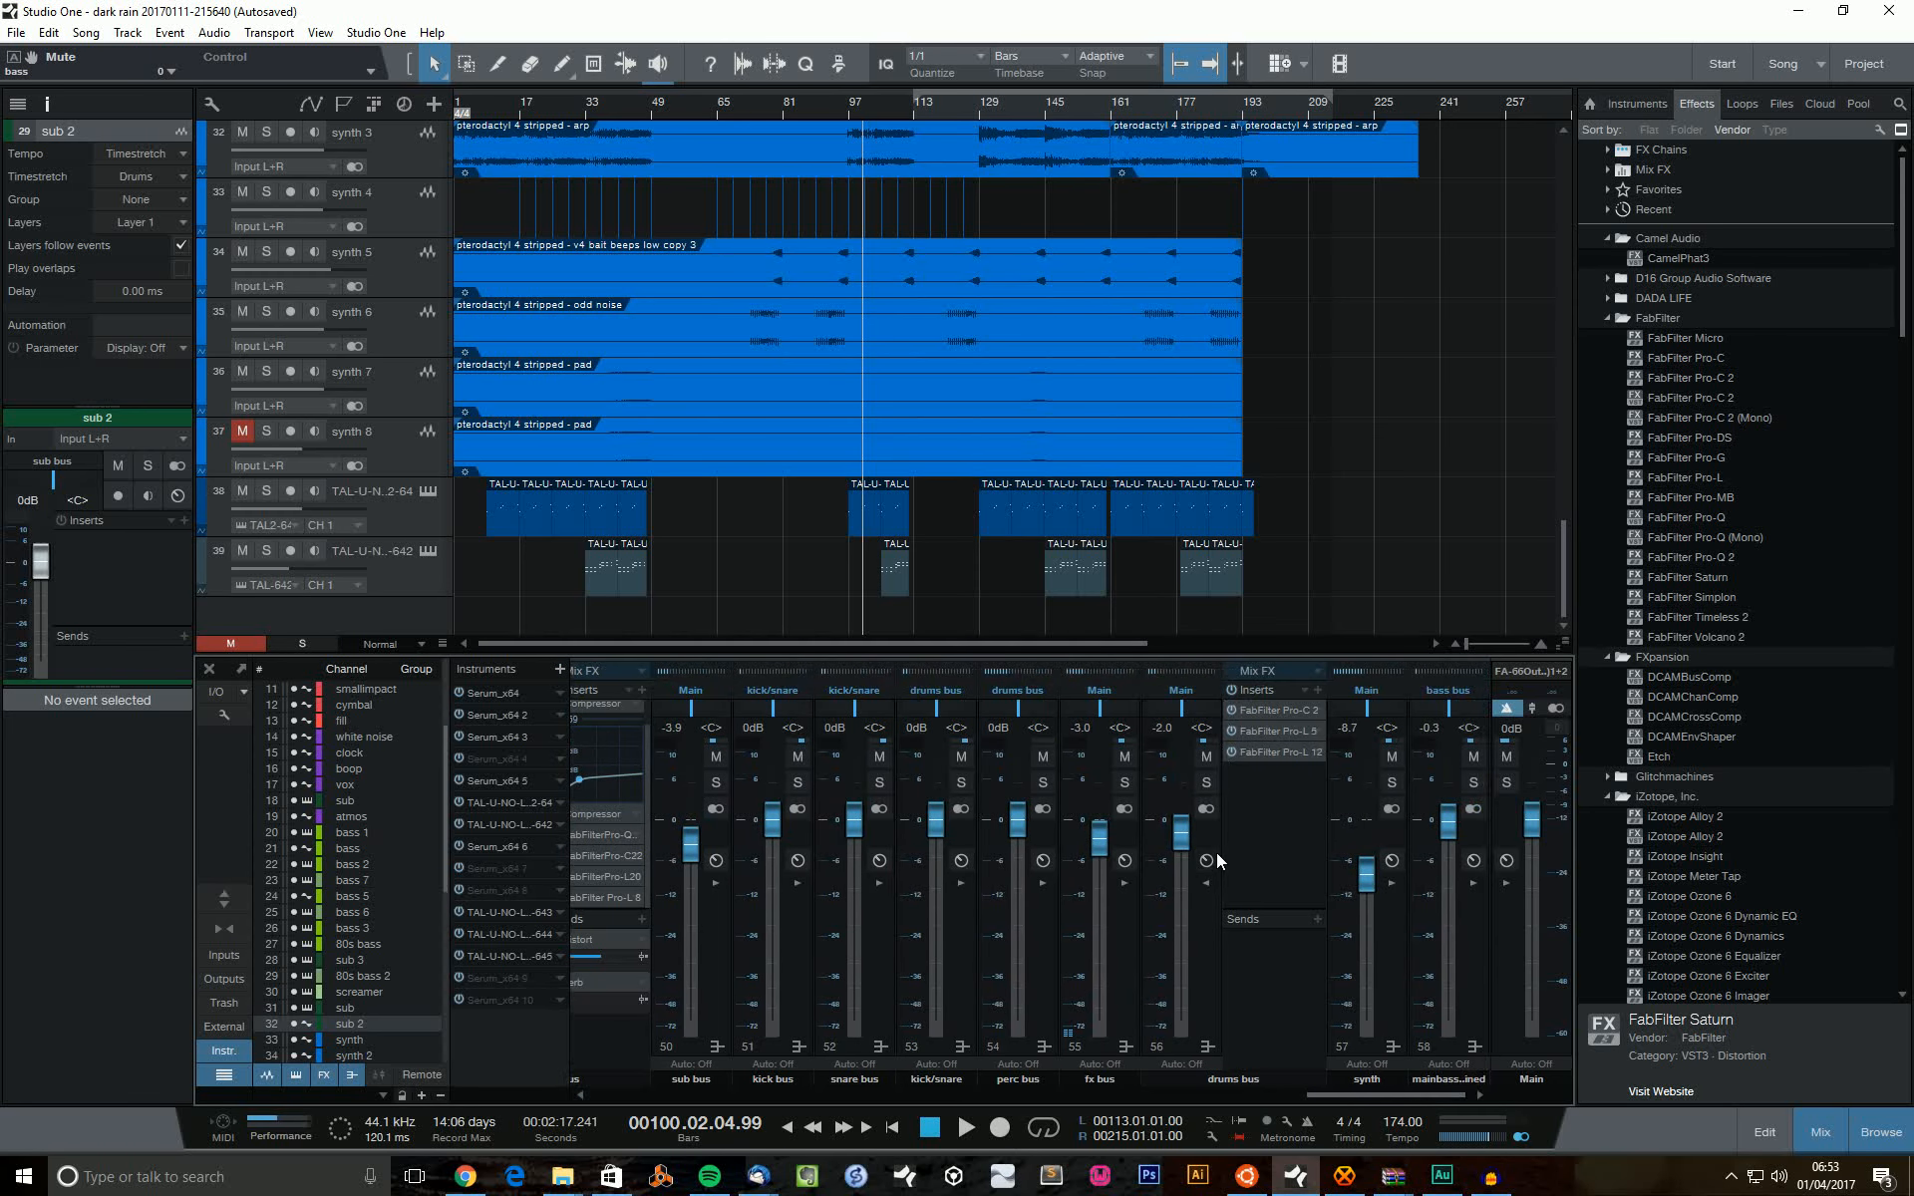
click(1209, 887)
click(1209, 887)
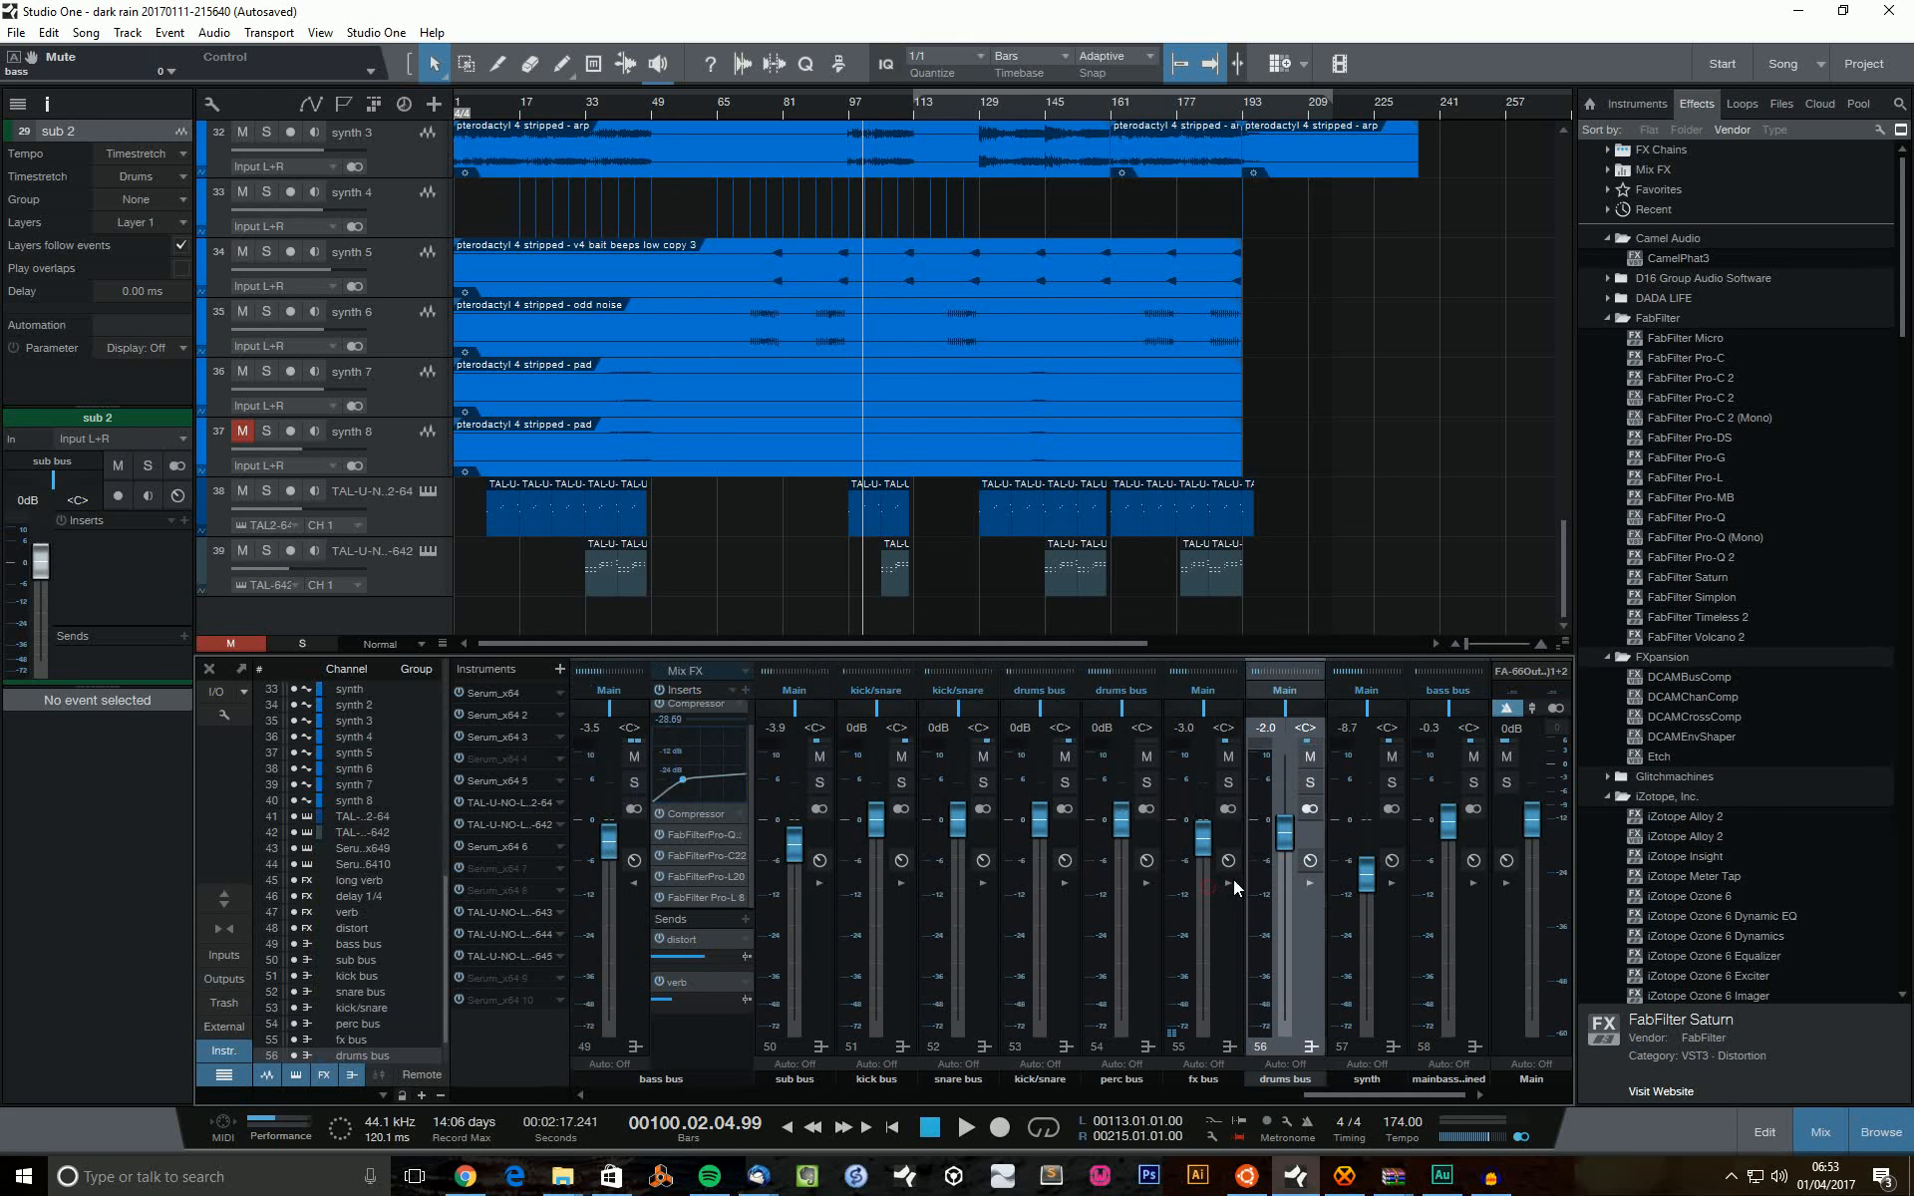
drag(1362, 1097, 1296, 1096)
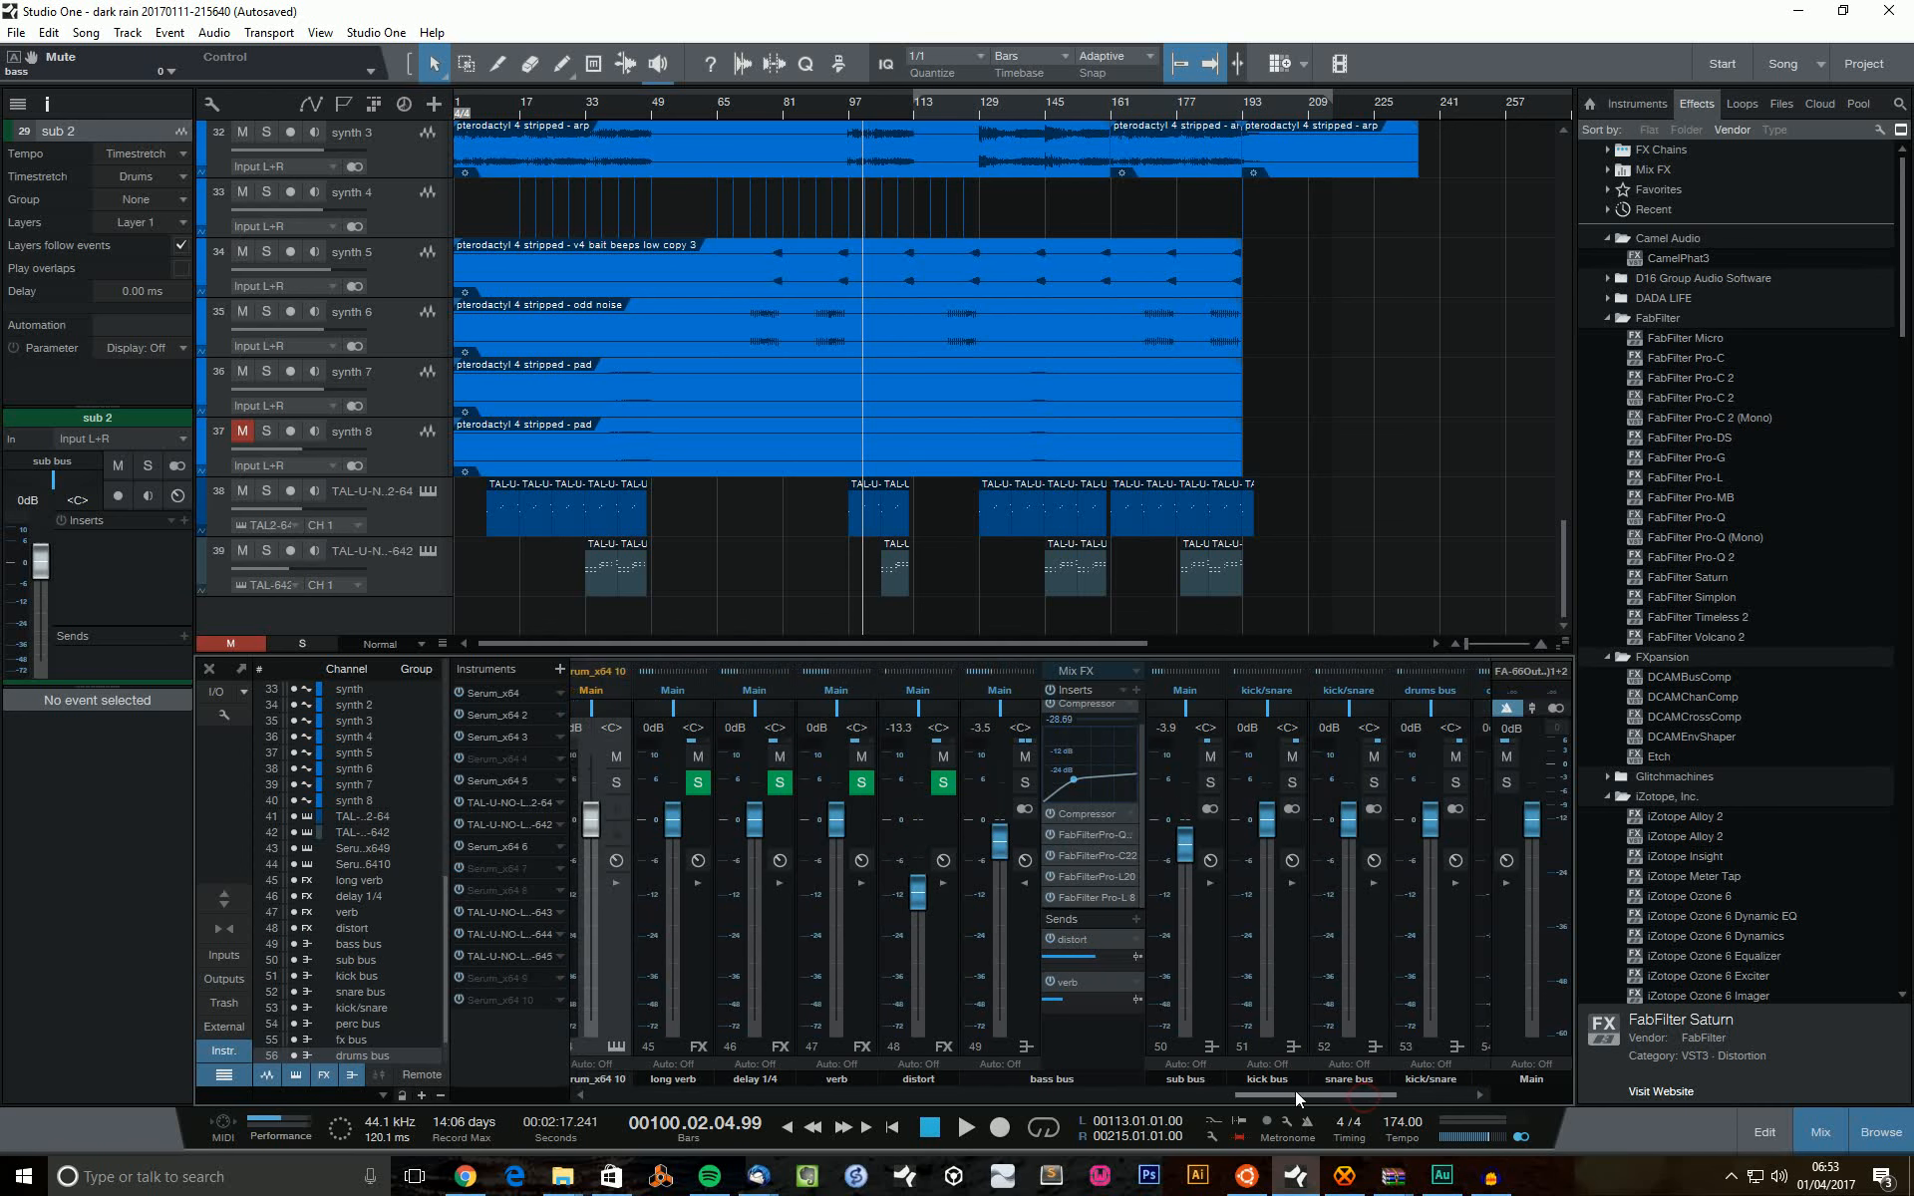
click(1021, 882)
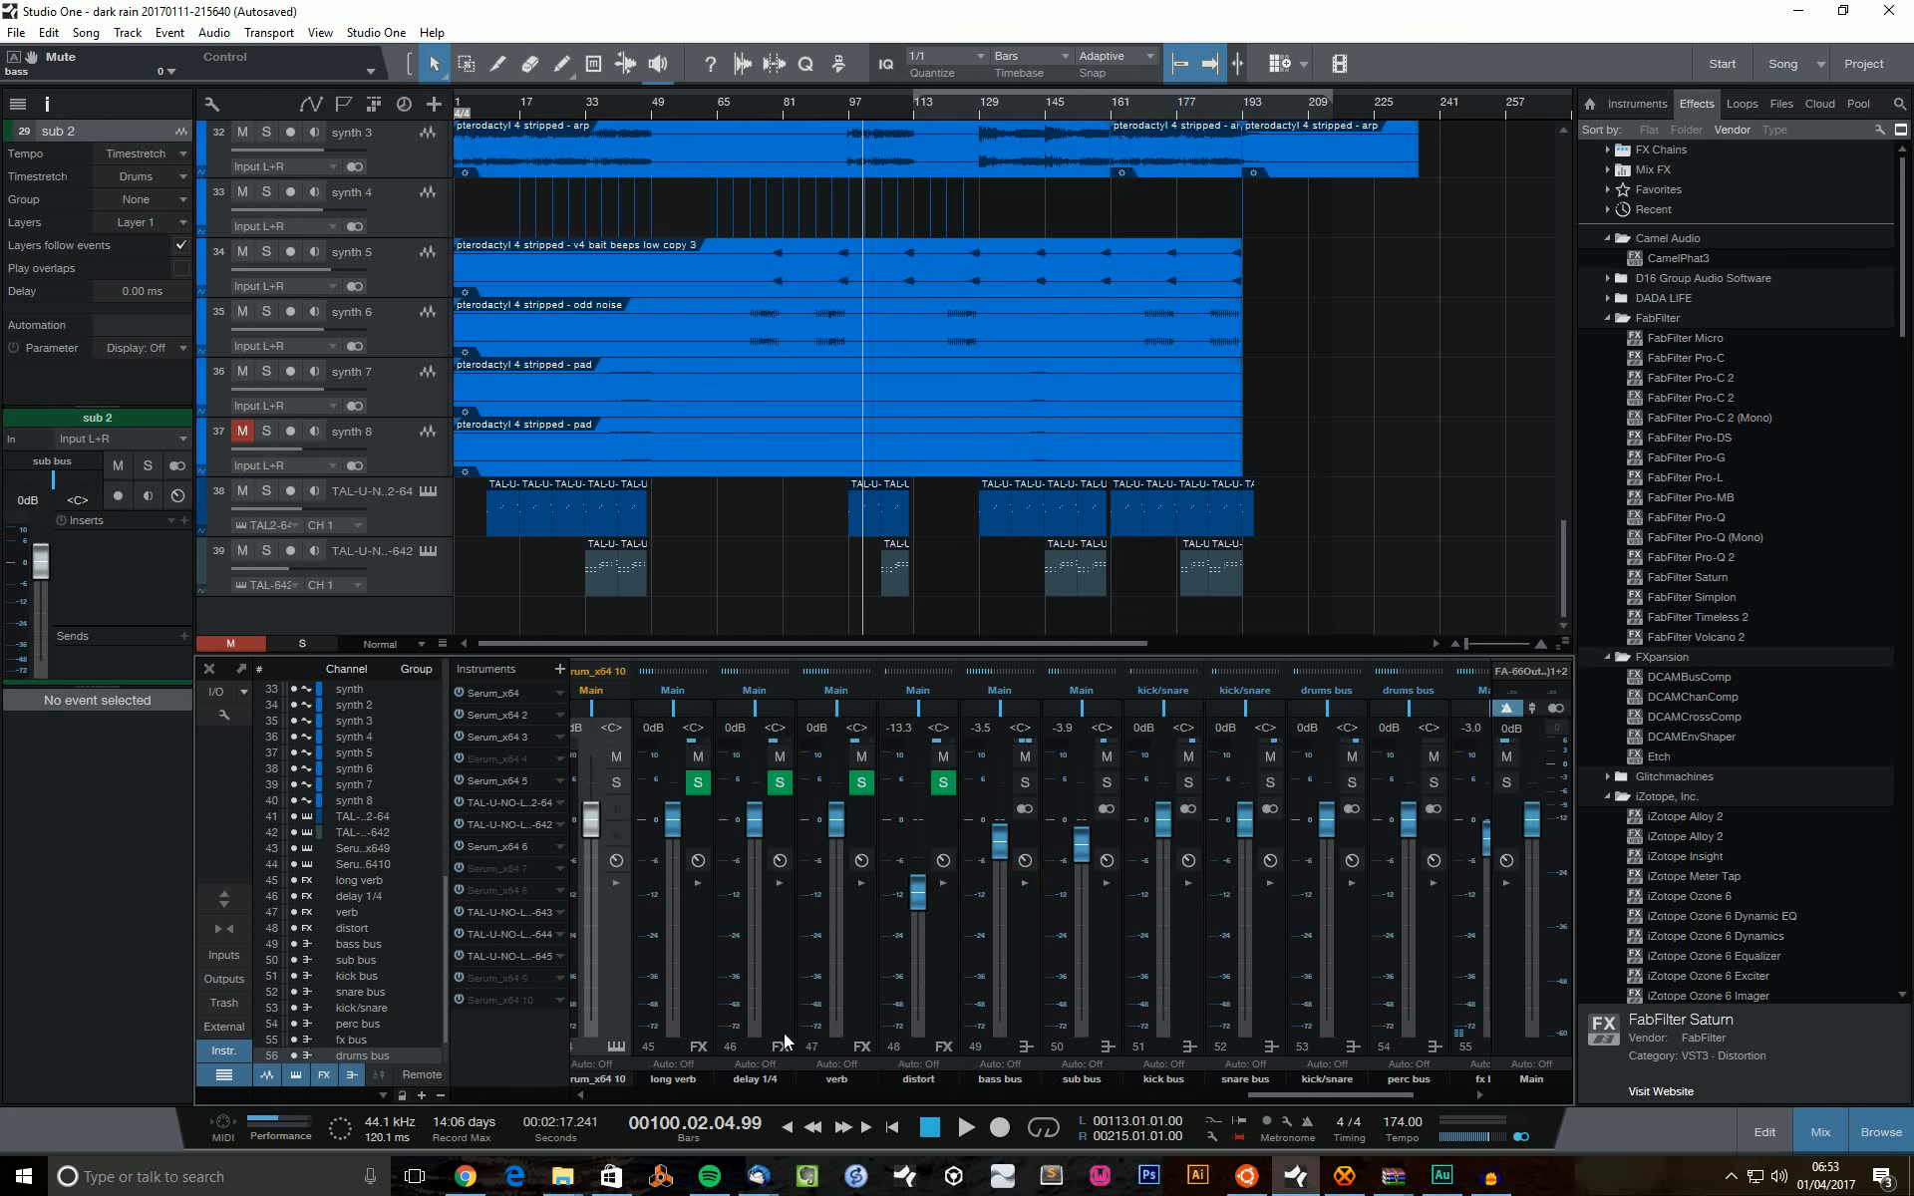
Solo the bass bus and play the song from about bar 100 to hear it alone, clearing the solo afterward.
click(1019, 979)
click(1024, 784)
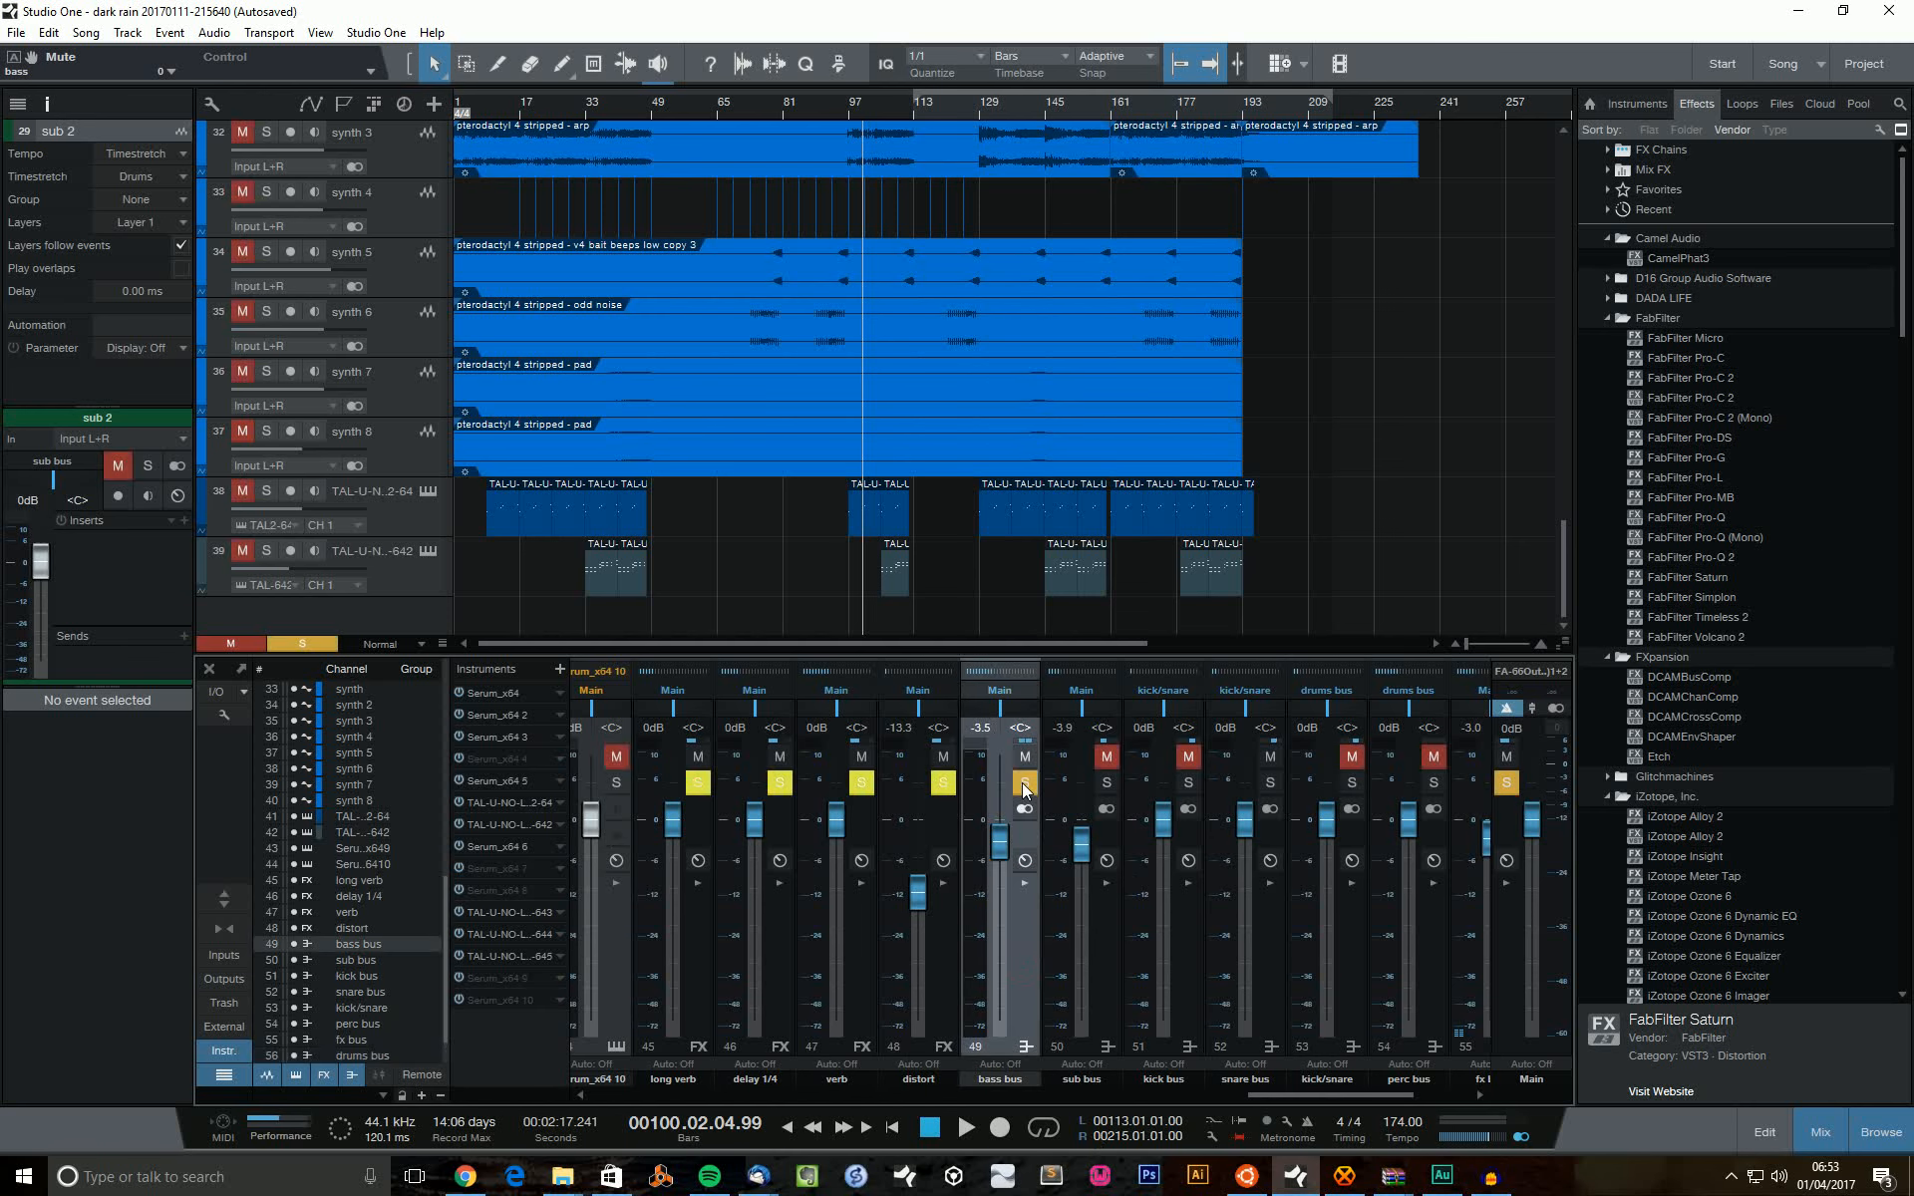
scroll(710, 271, up, 6)
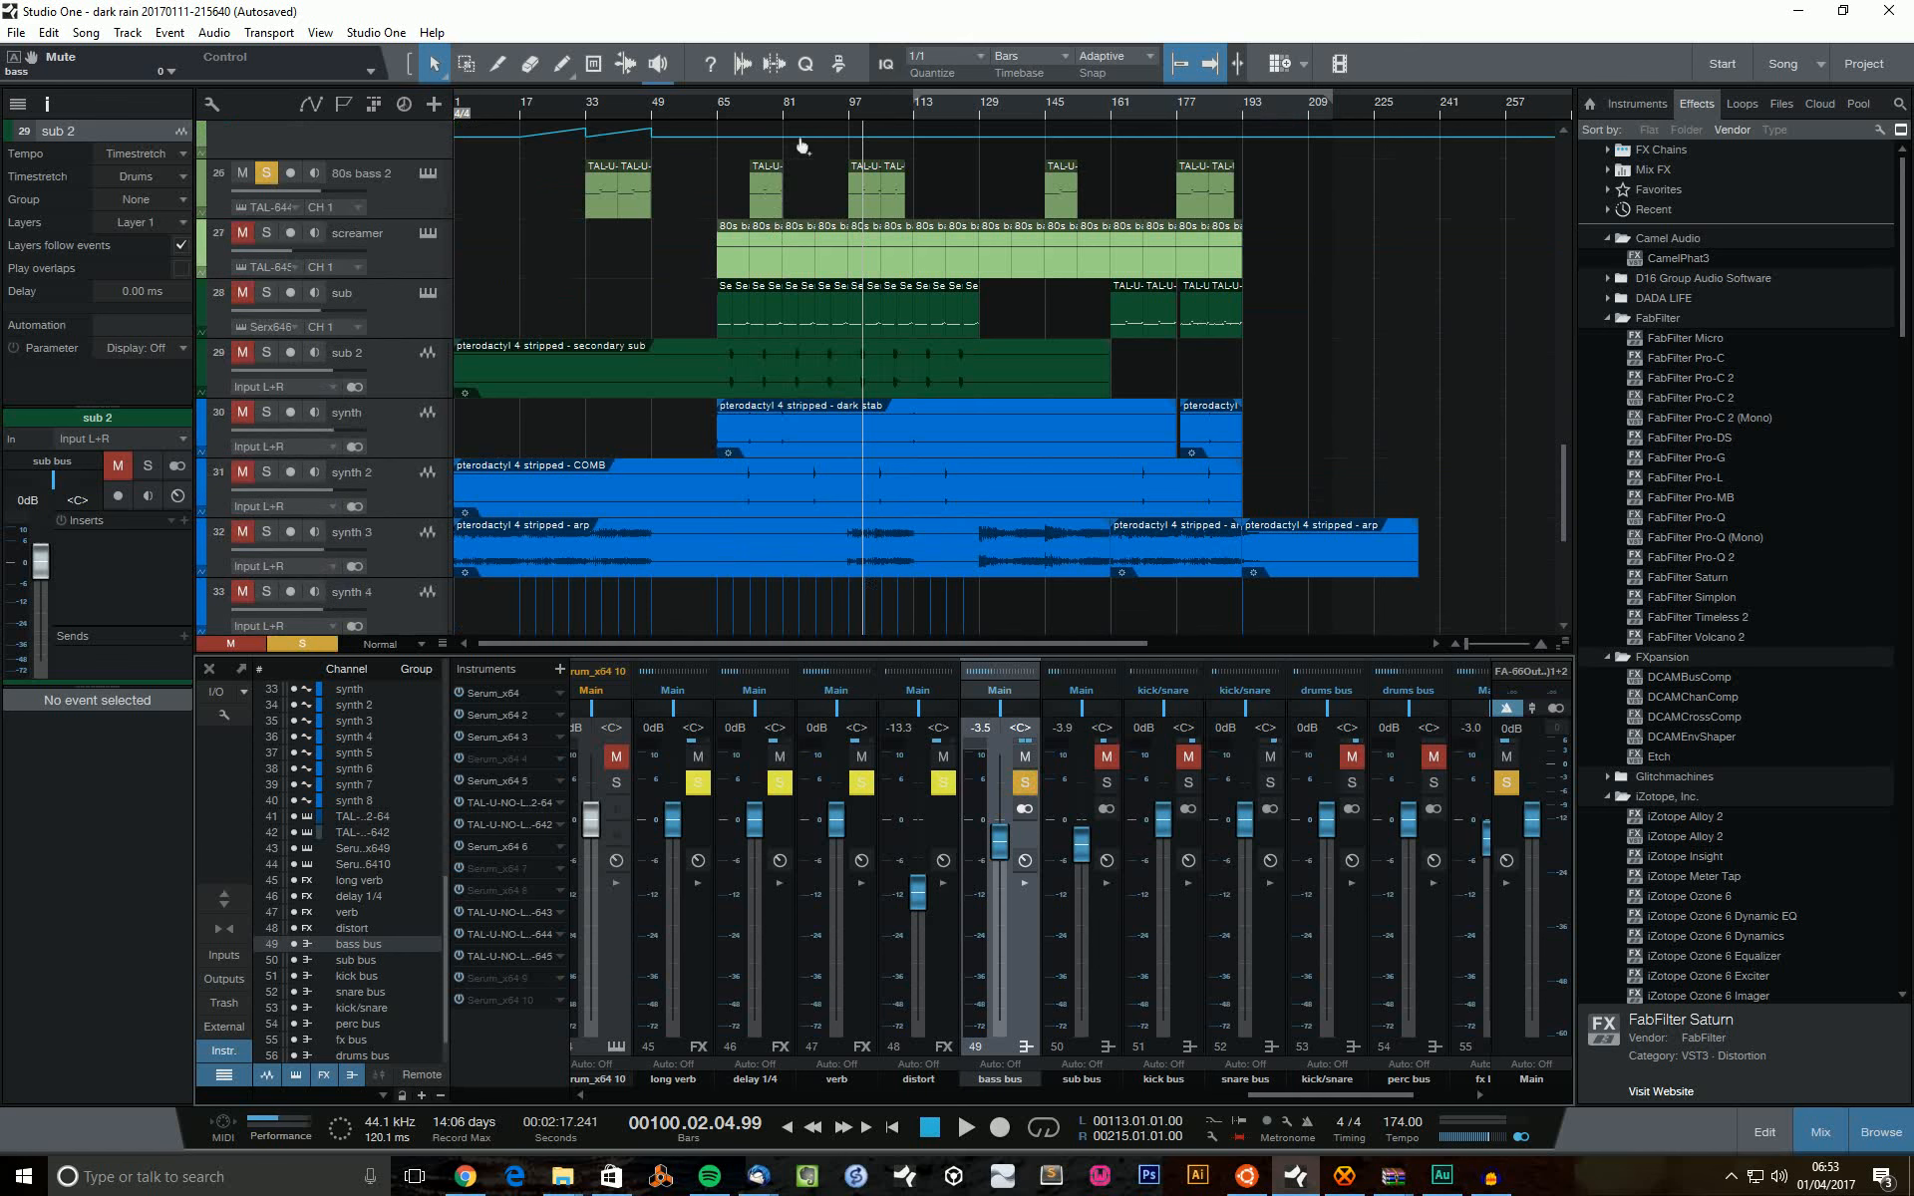
key(space)
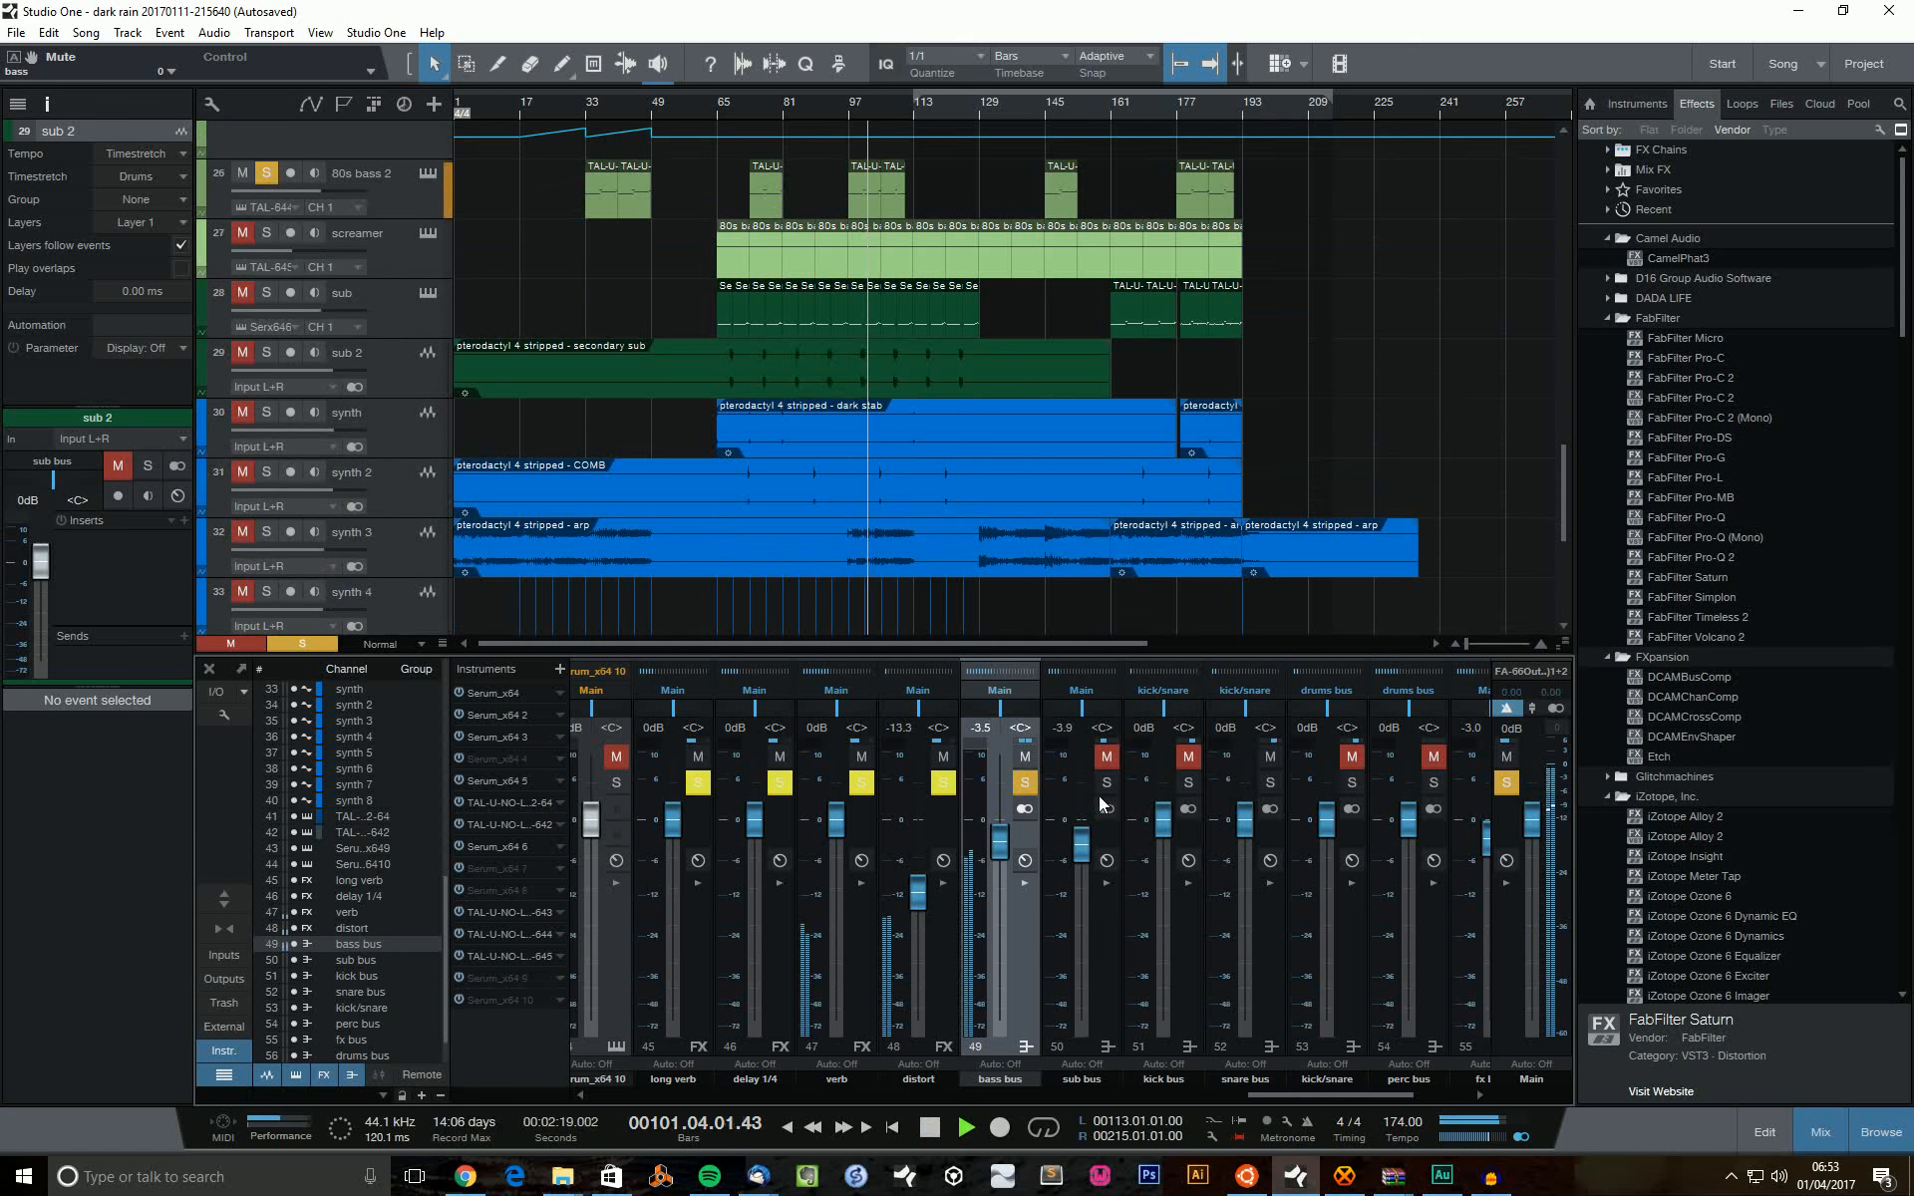
click(1025, 783)
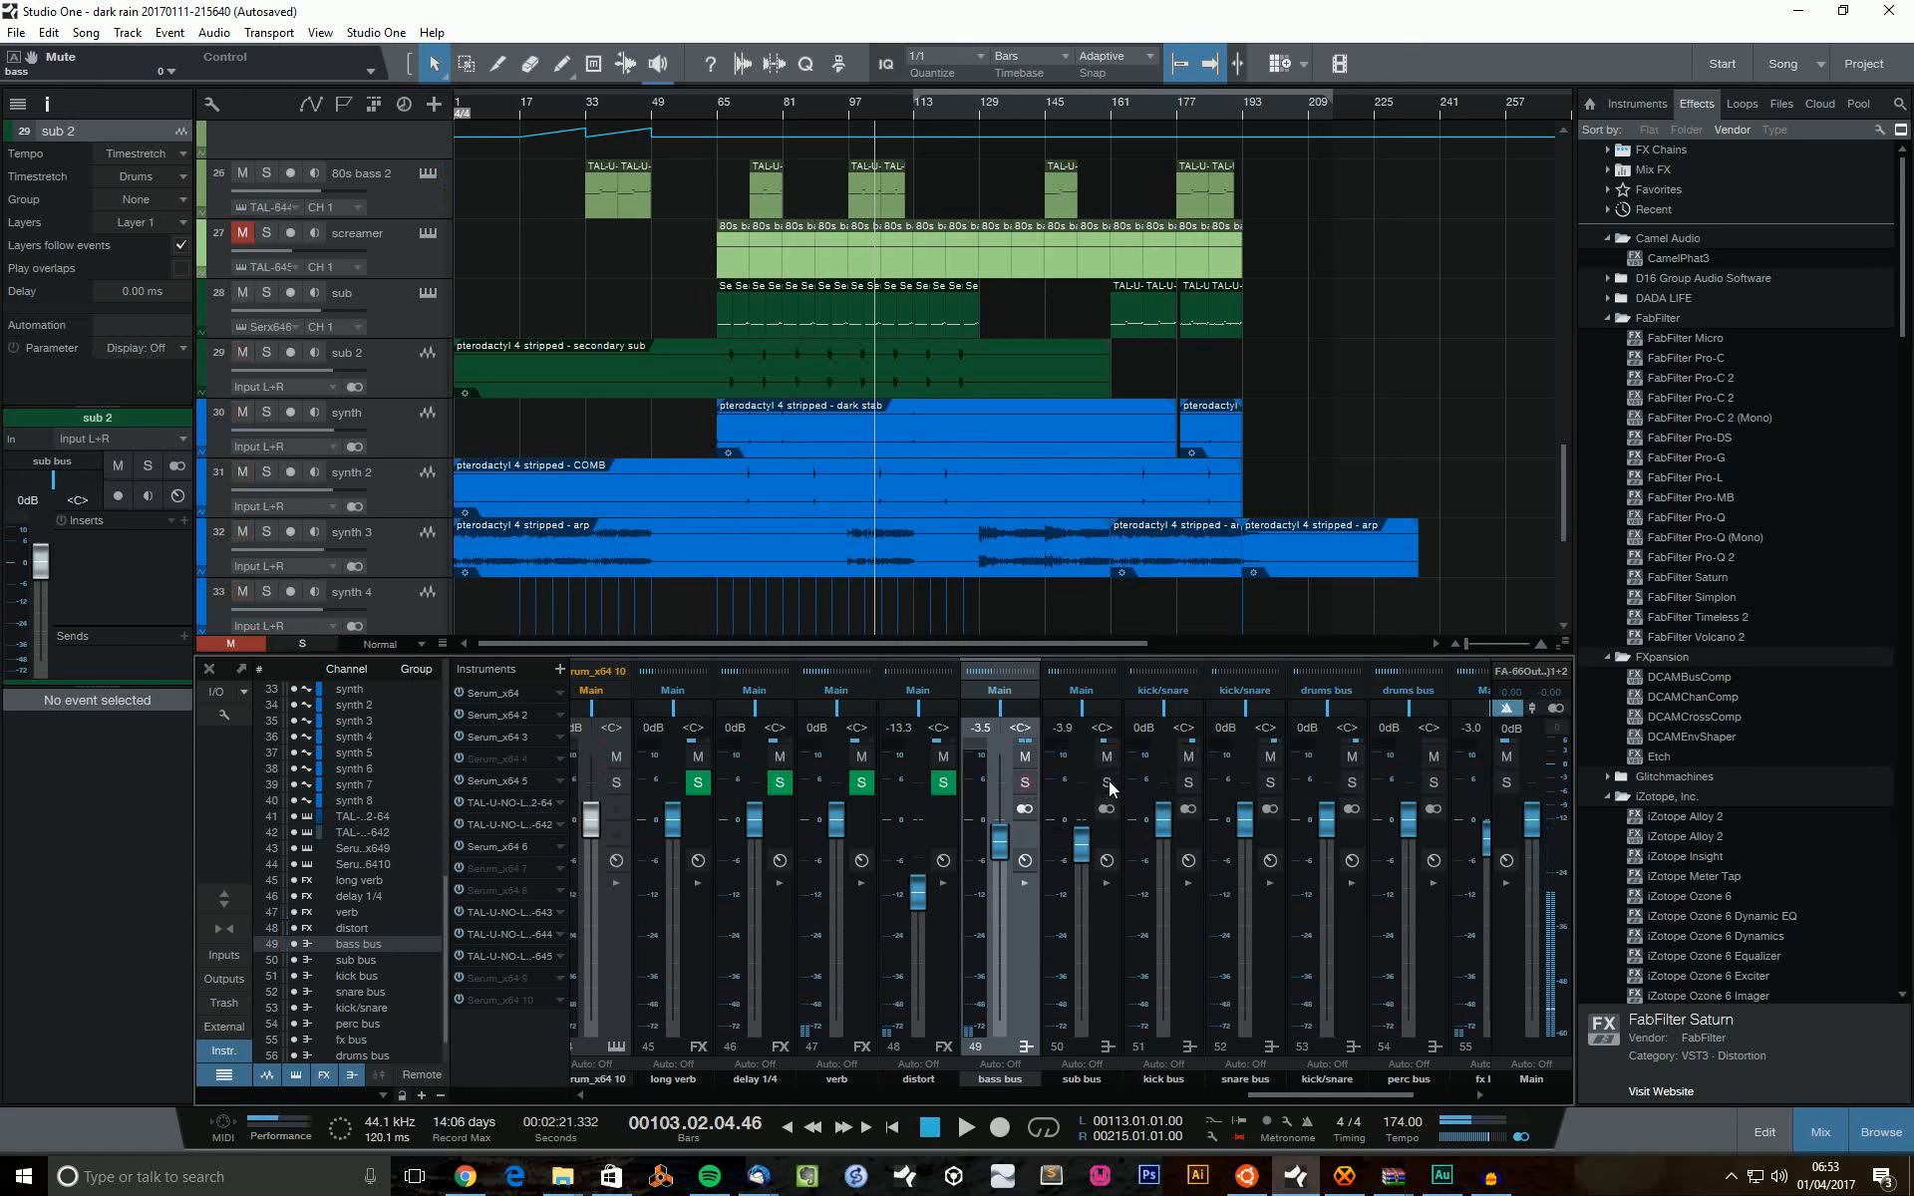
Play the sub bus soloed for a moment, stopping playback and clearing its solo.
click(1107, 784)
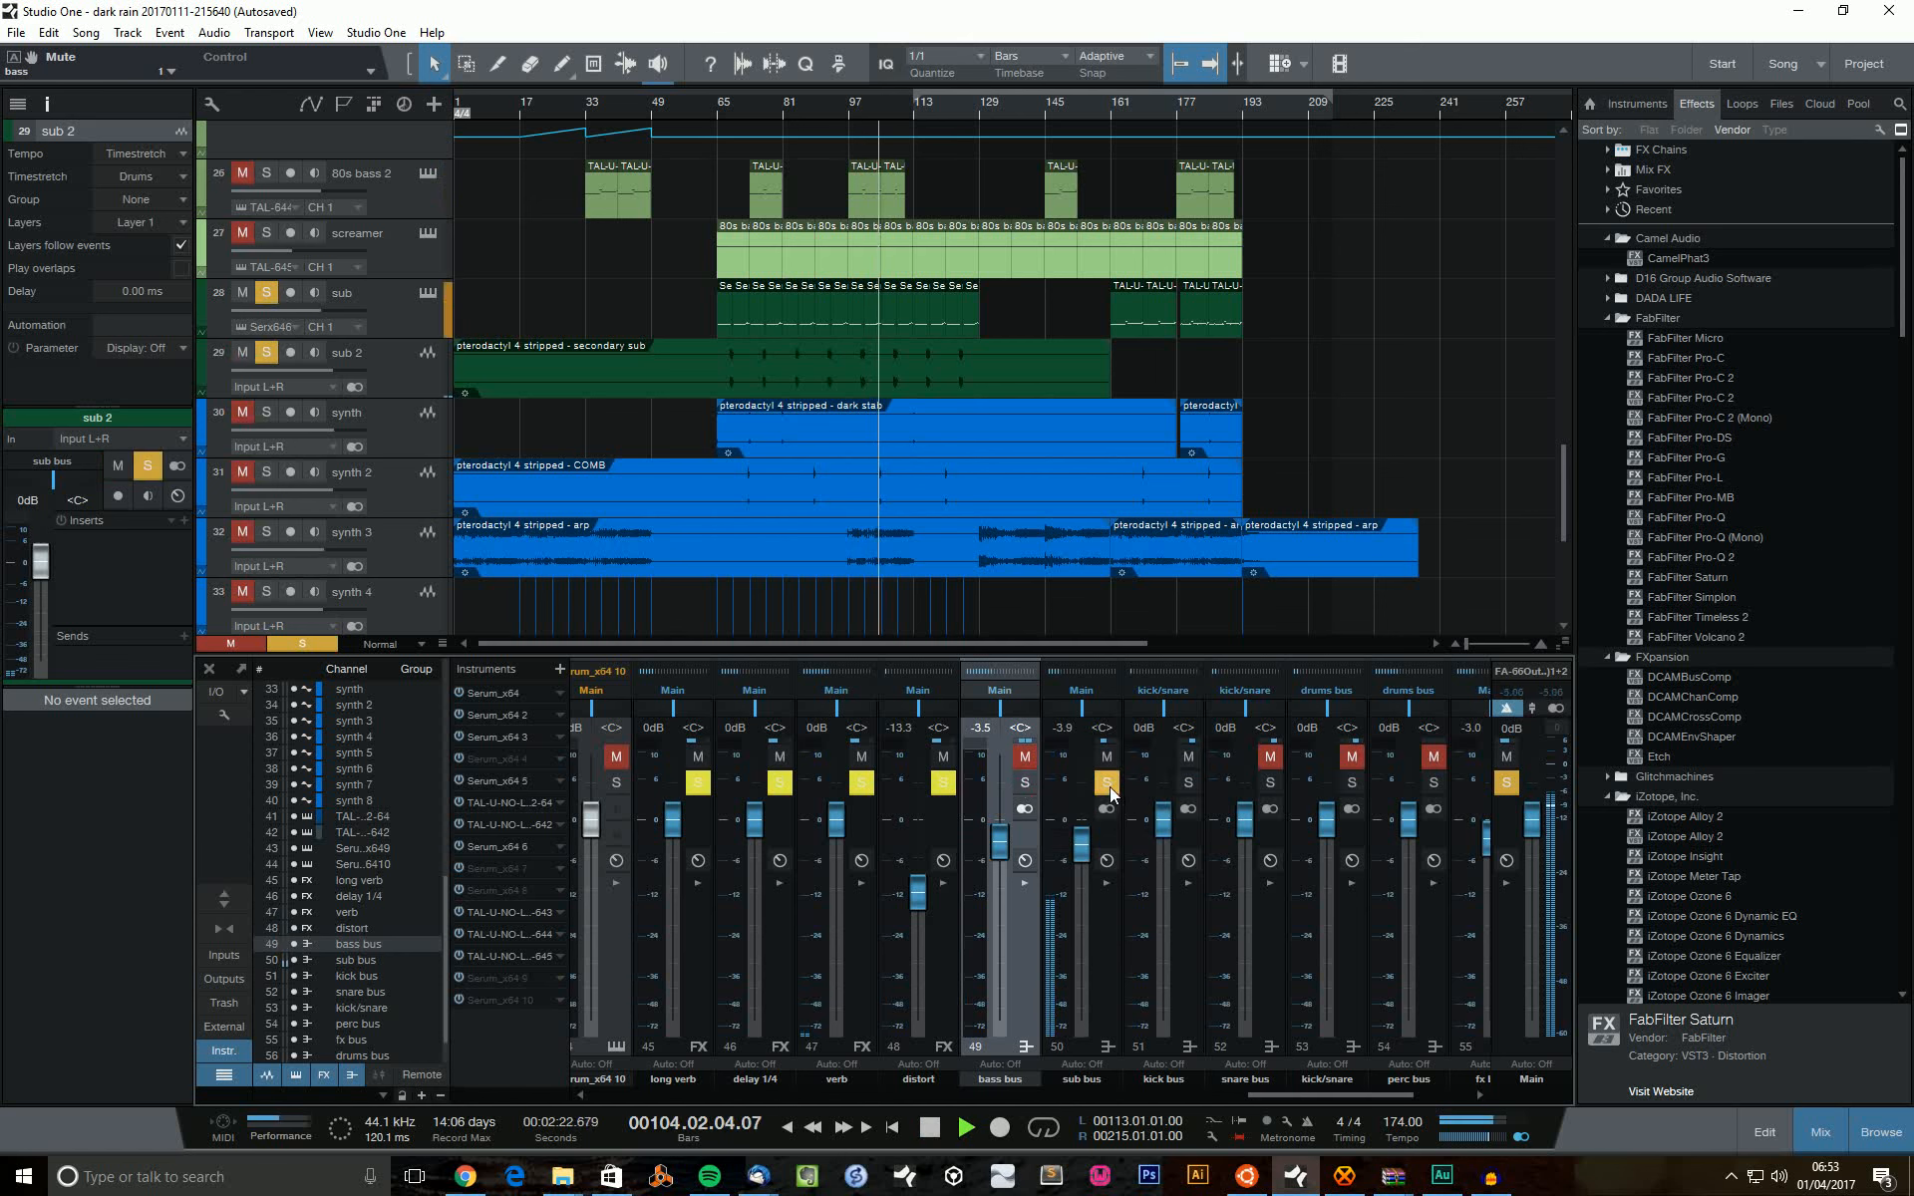
key(space)
click(1107, 784)
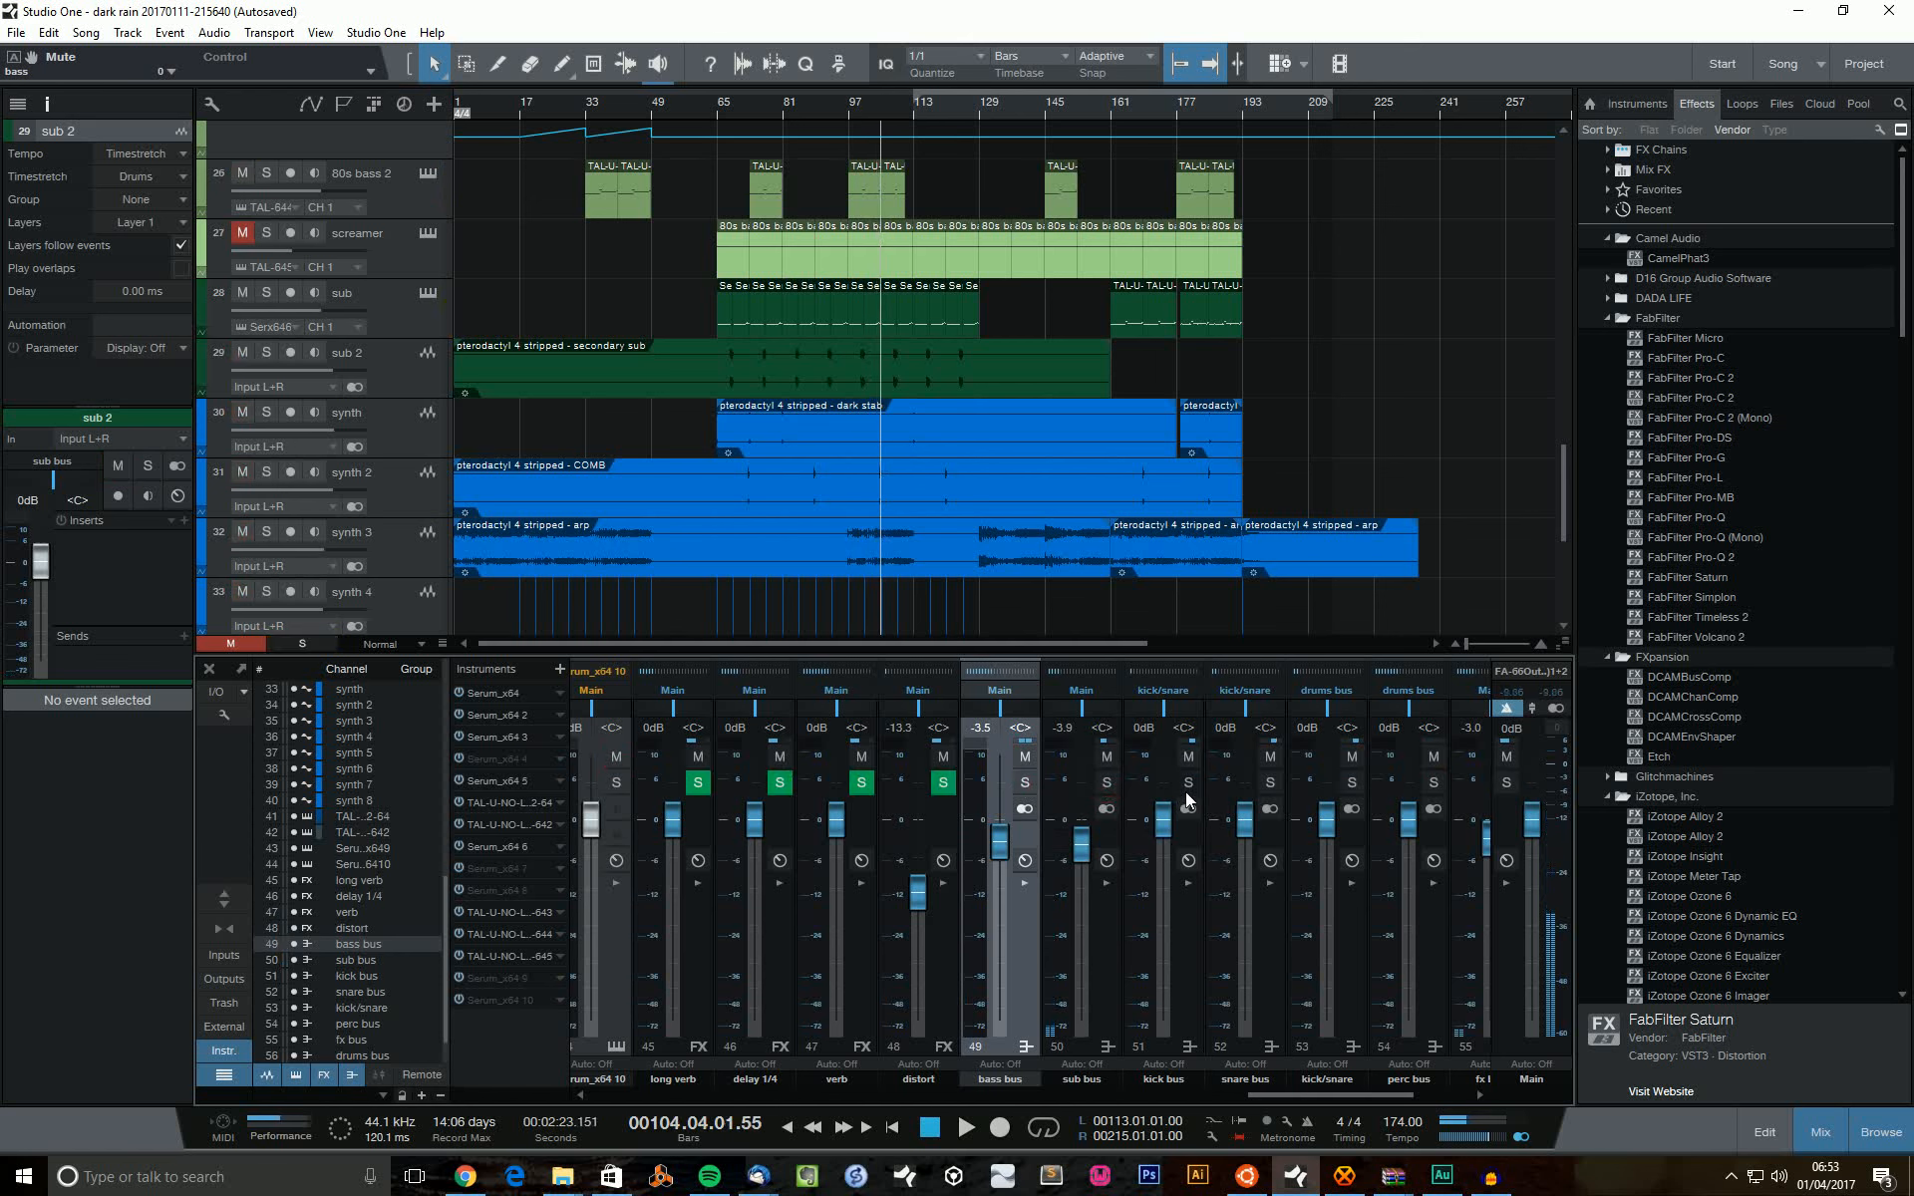
Examine the sidechain sends of the kick bus, snare bus, kick/snare bus and perc bus, collapsing each rack again.
click(1184, 884)
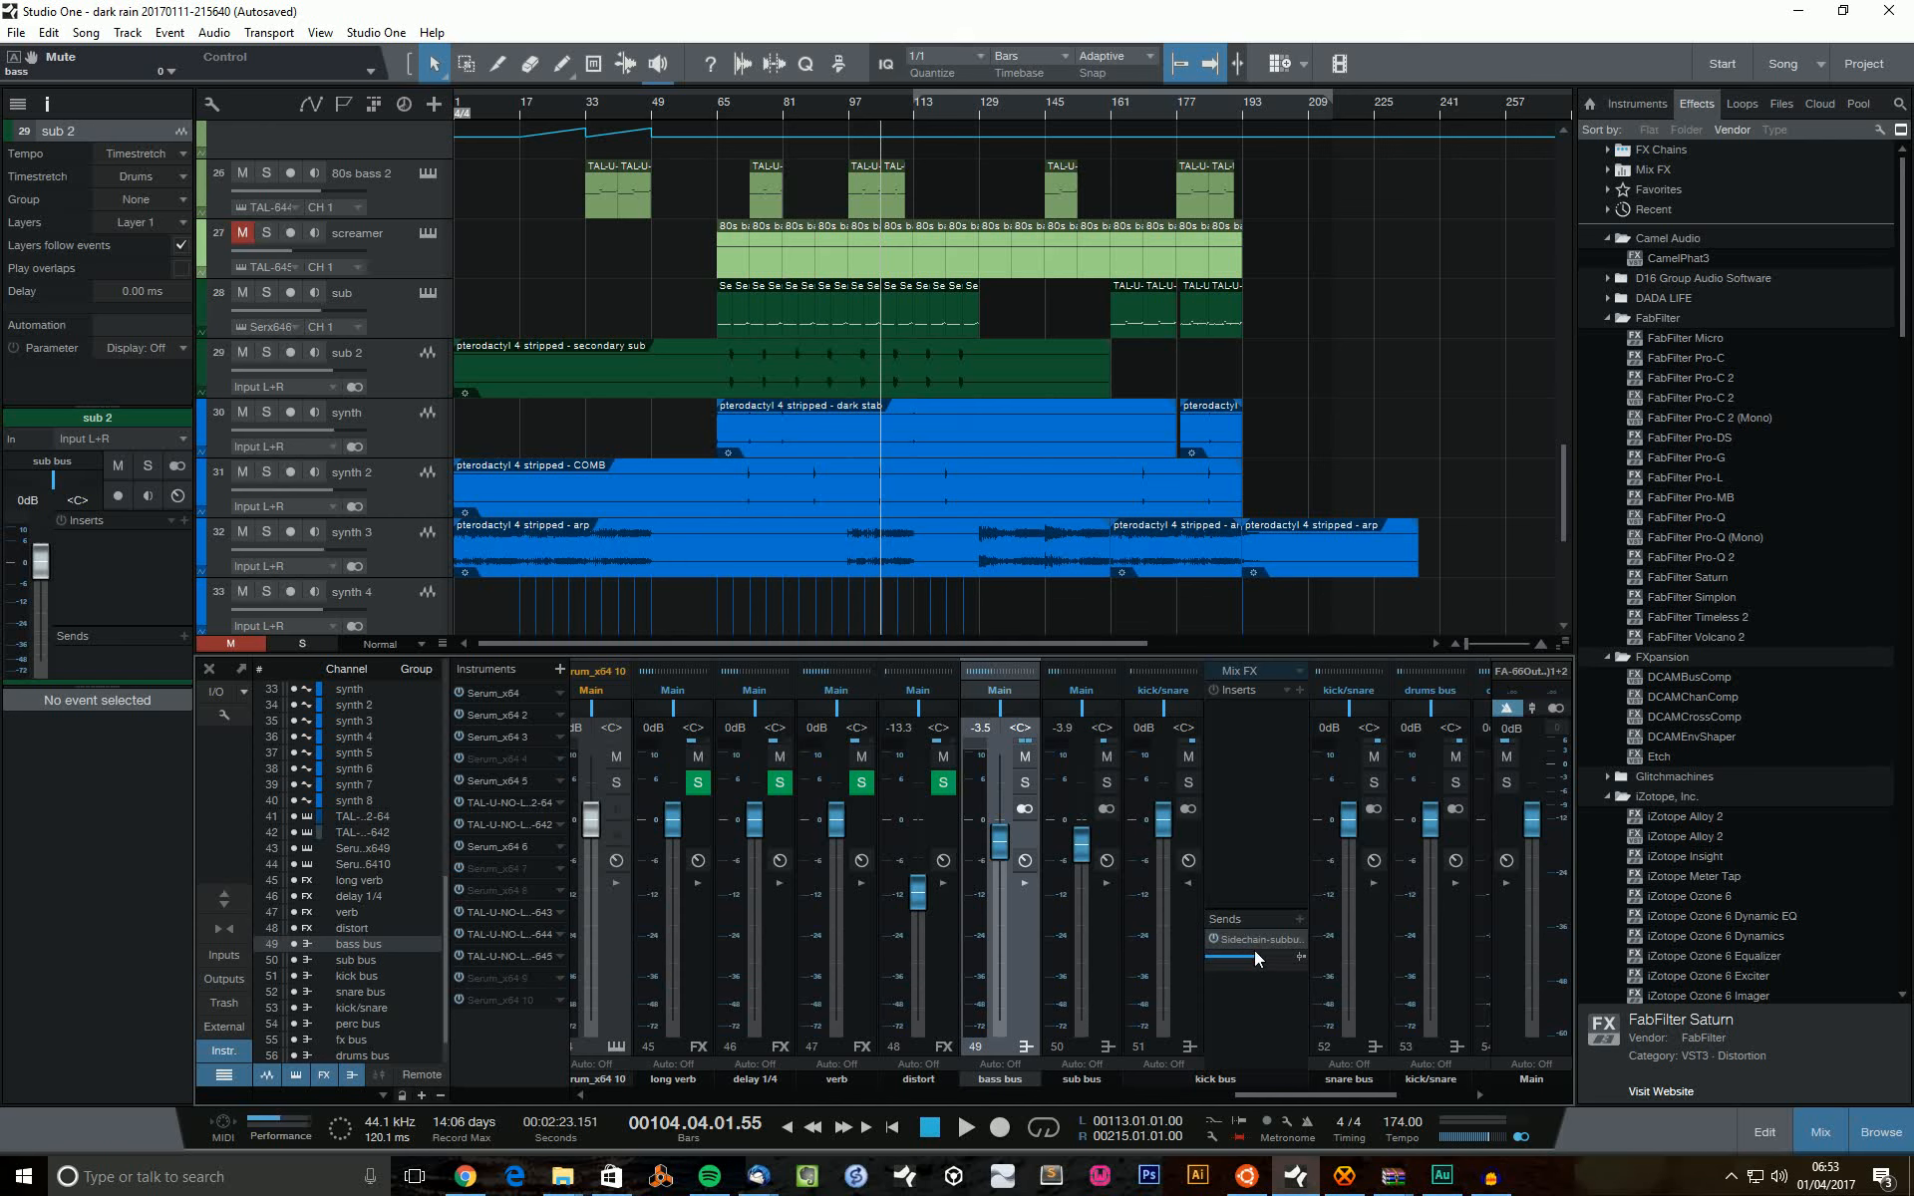
click(1190, 885)
click(1268, 884)
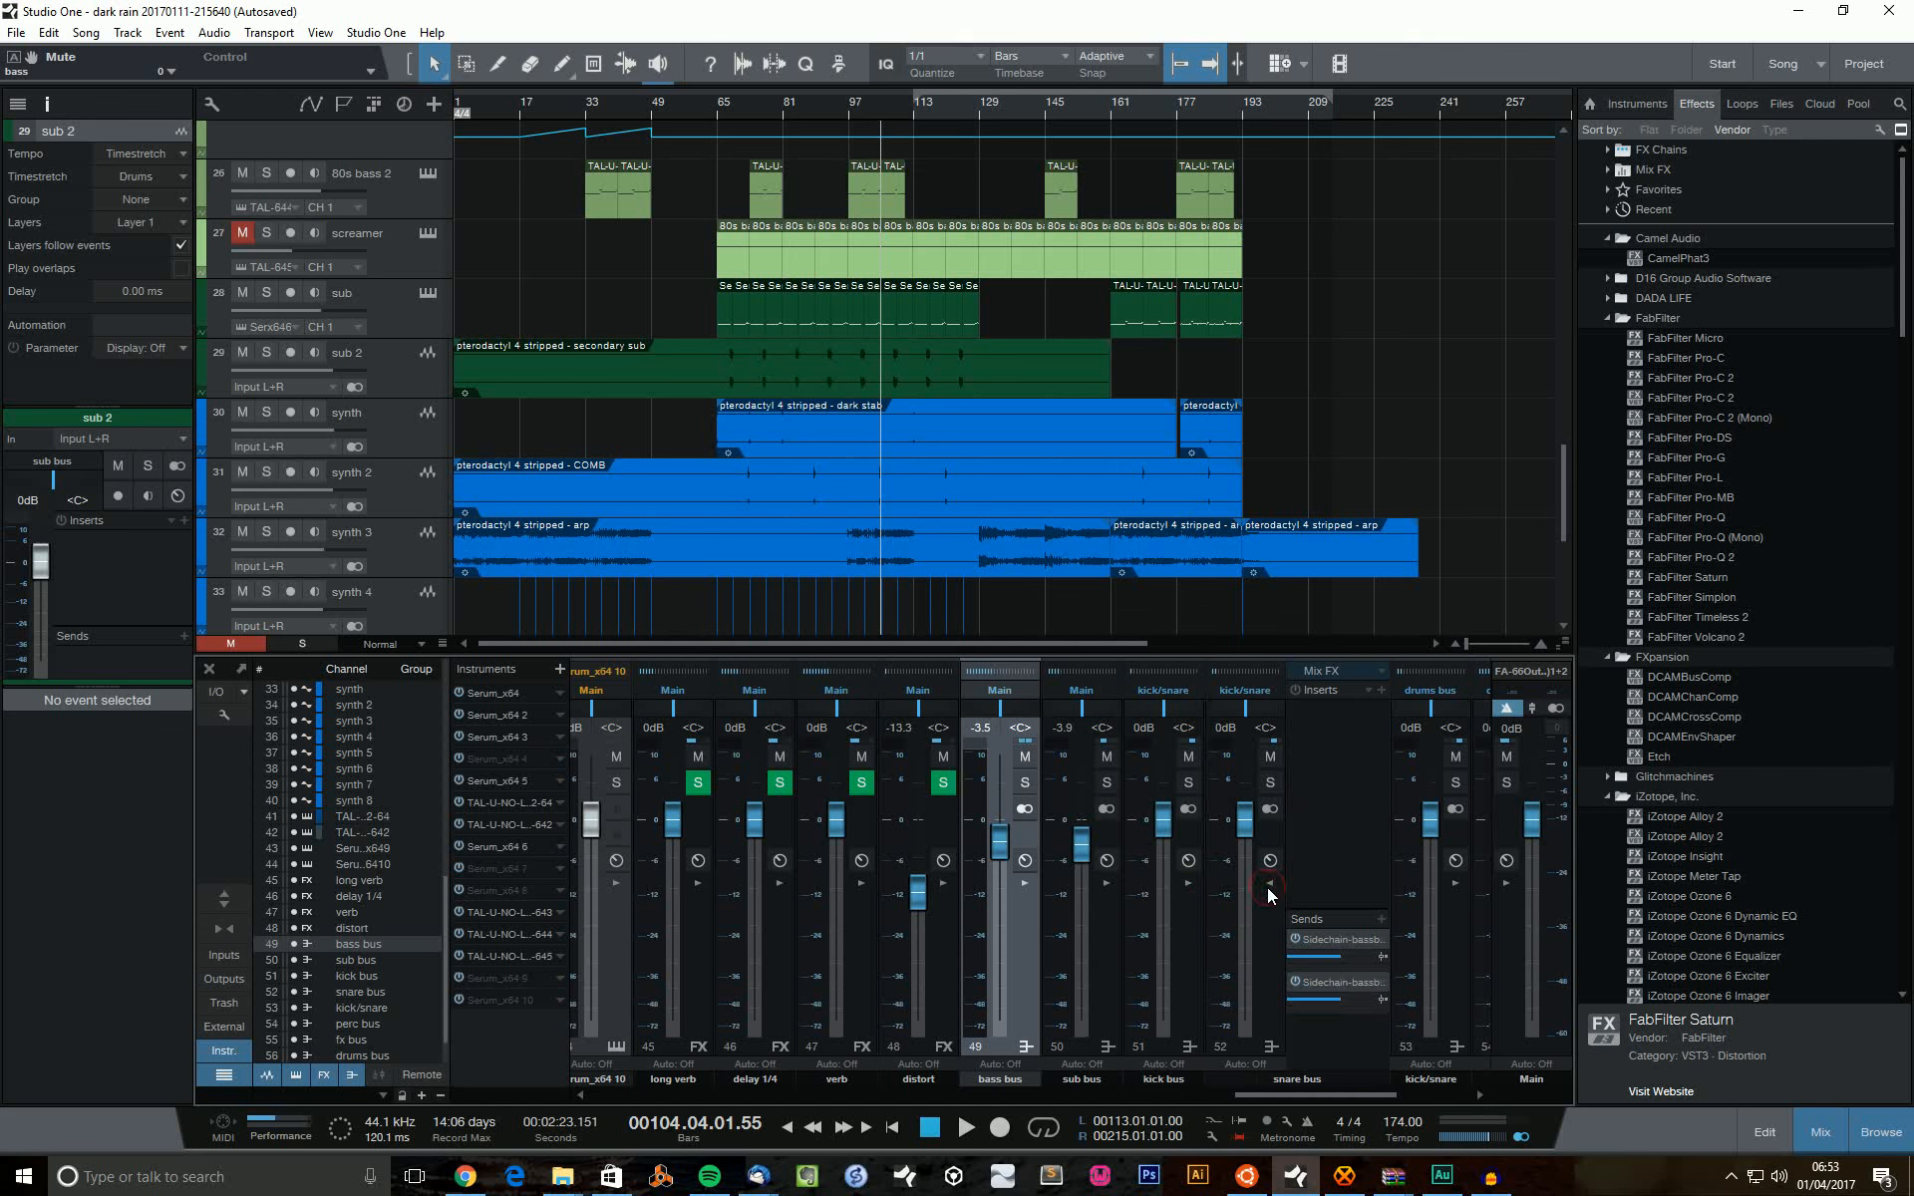
click(1268, 884)
click(1353, 884)
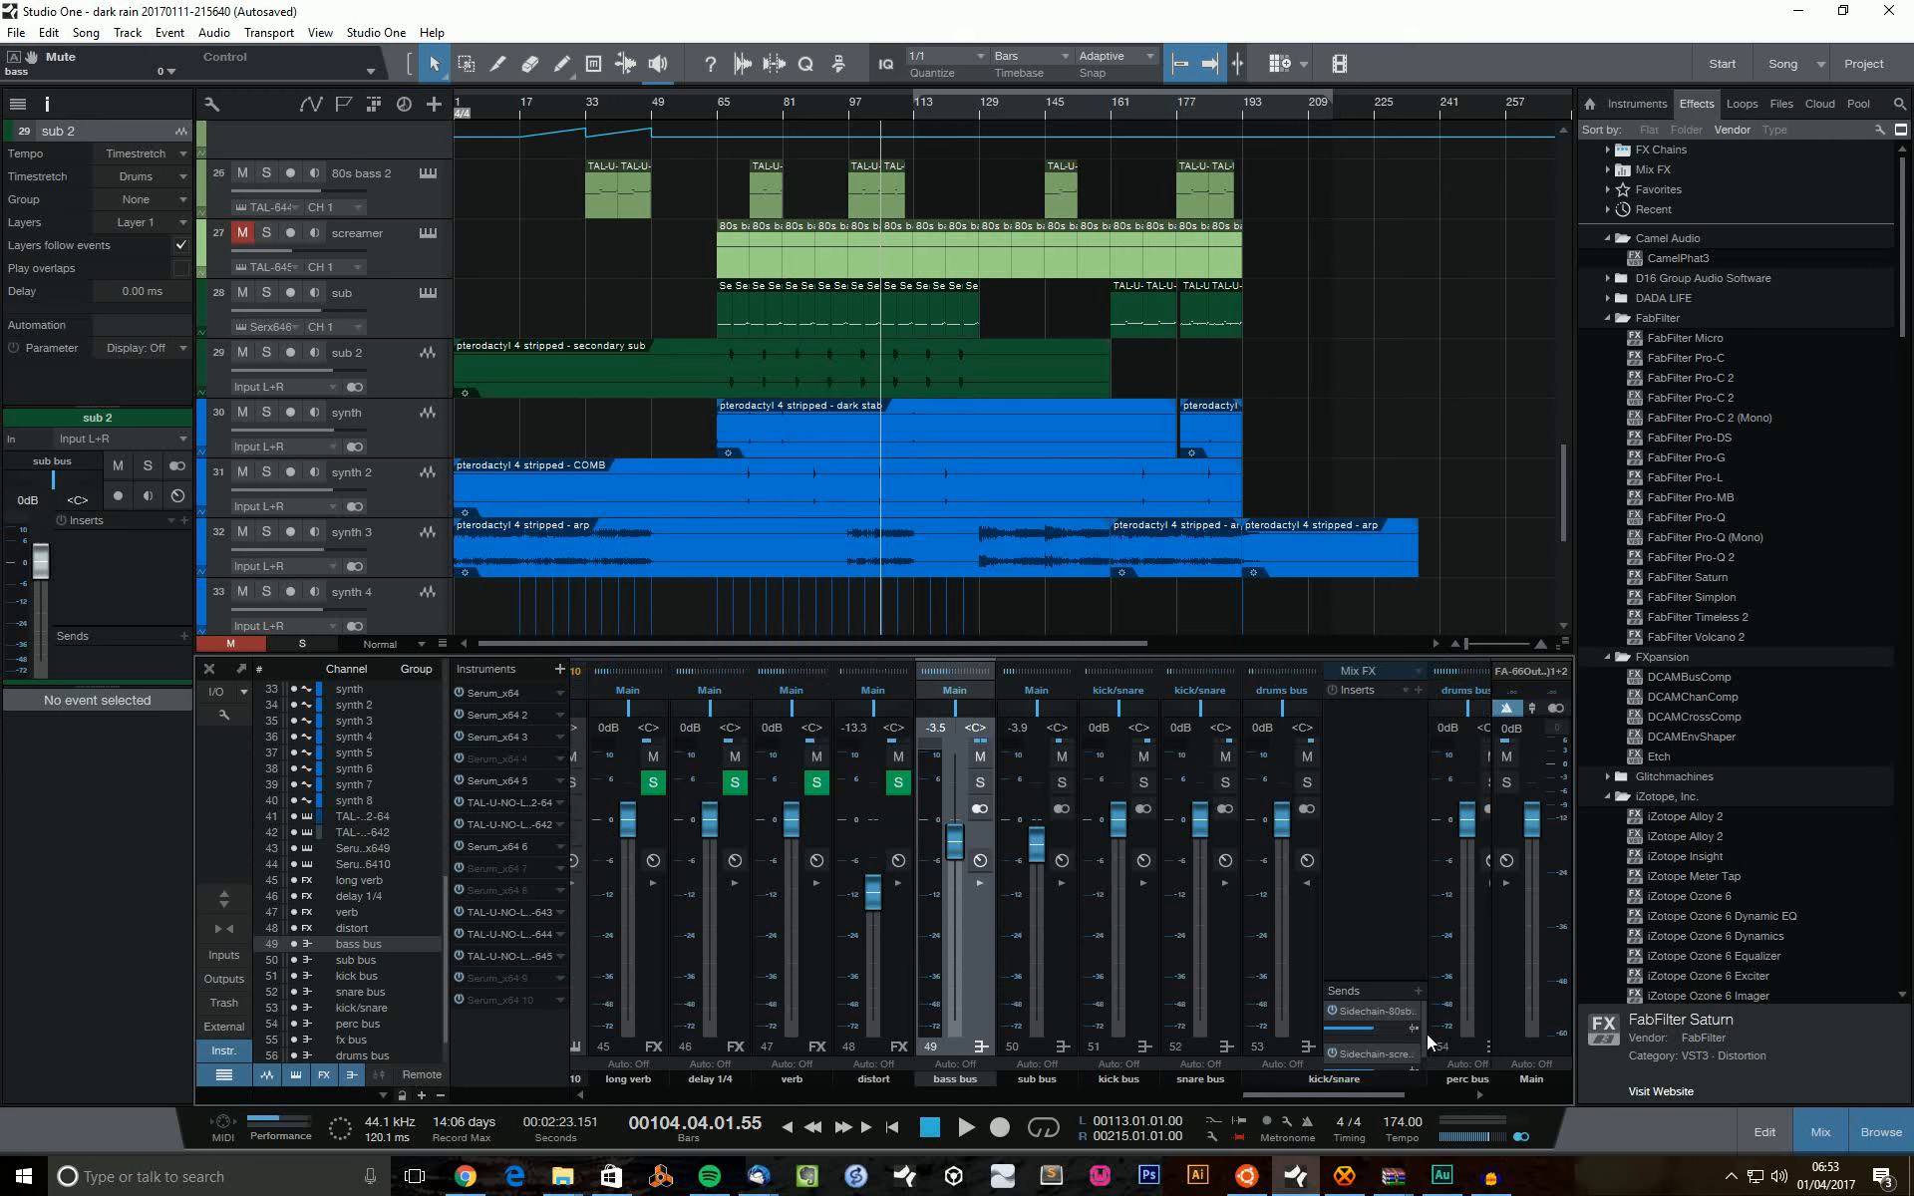
drag(1424, 1033, 1429, 1062)
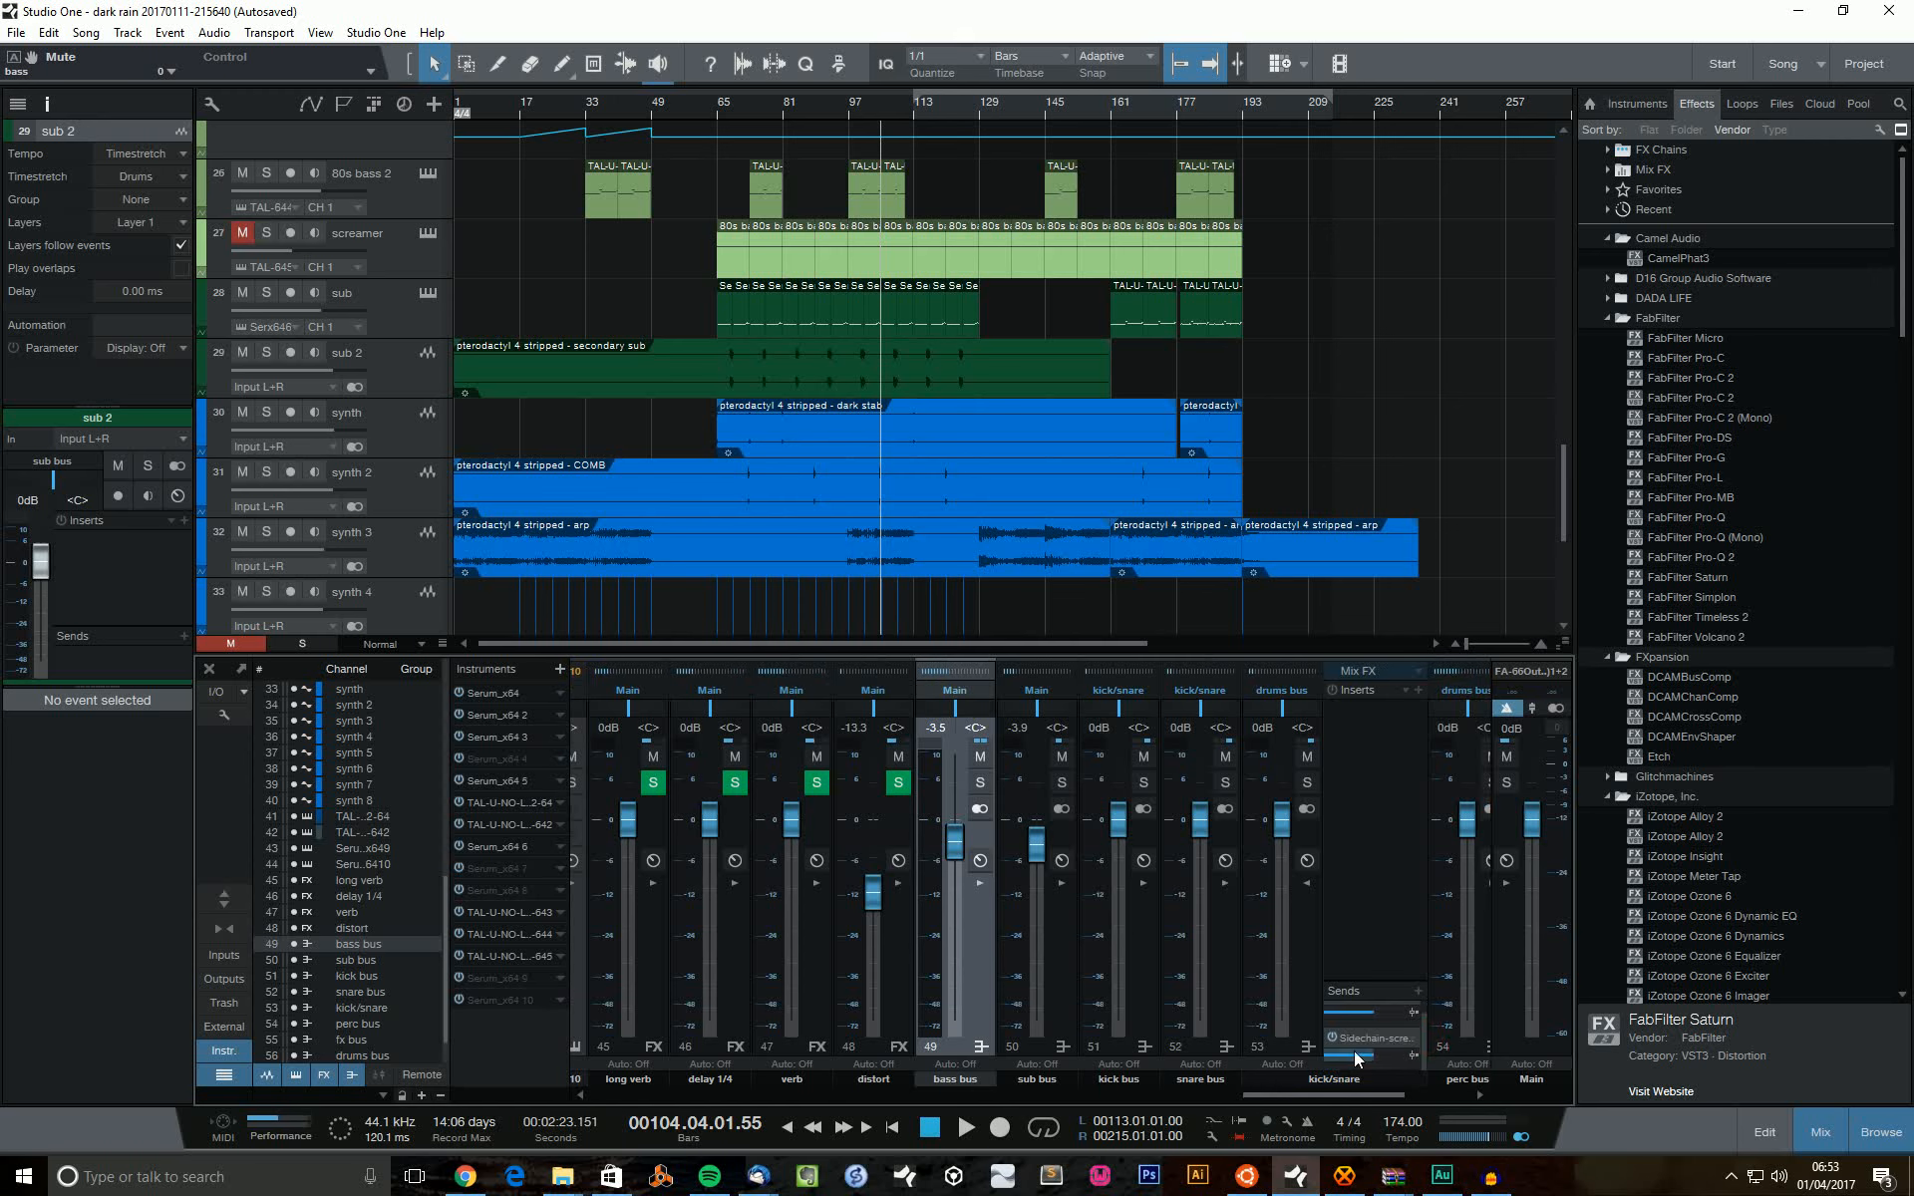
click(1307, 884)
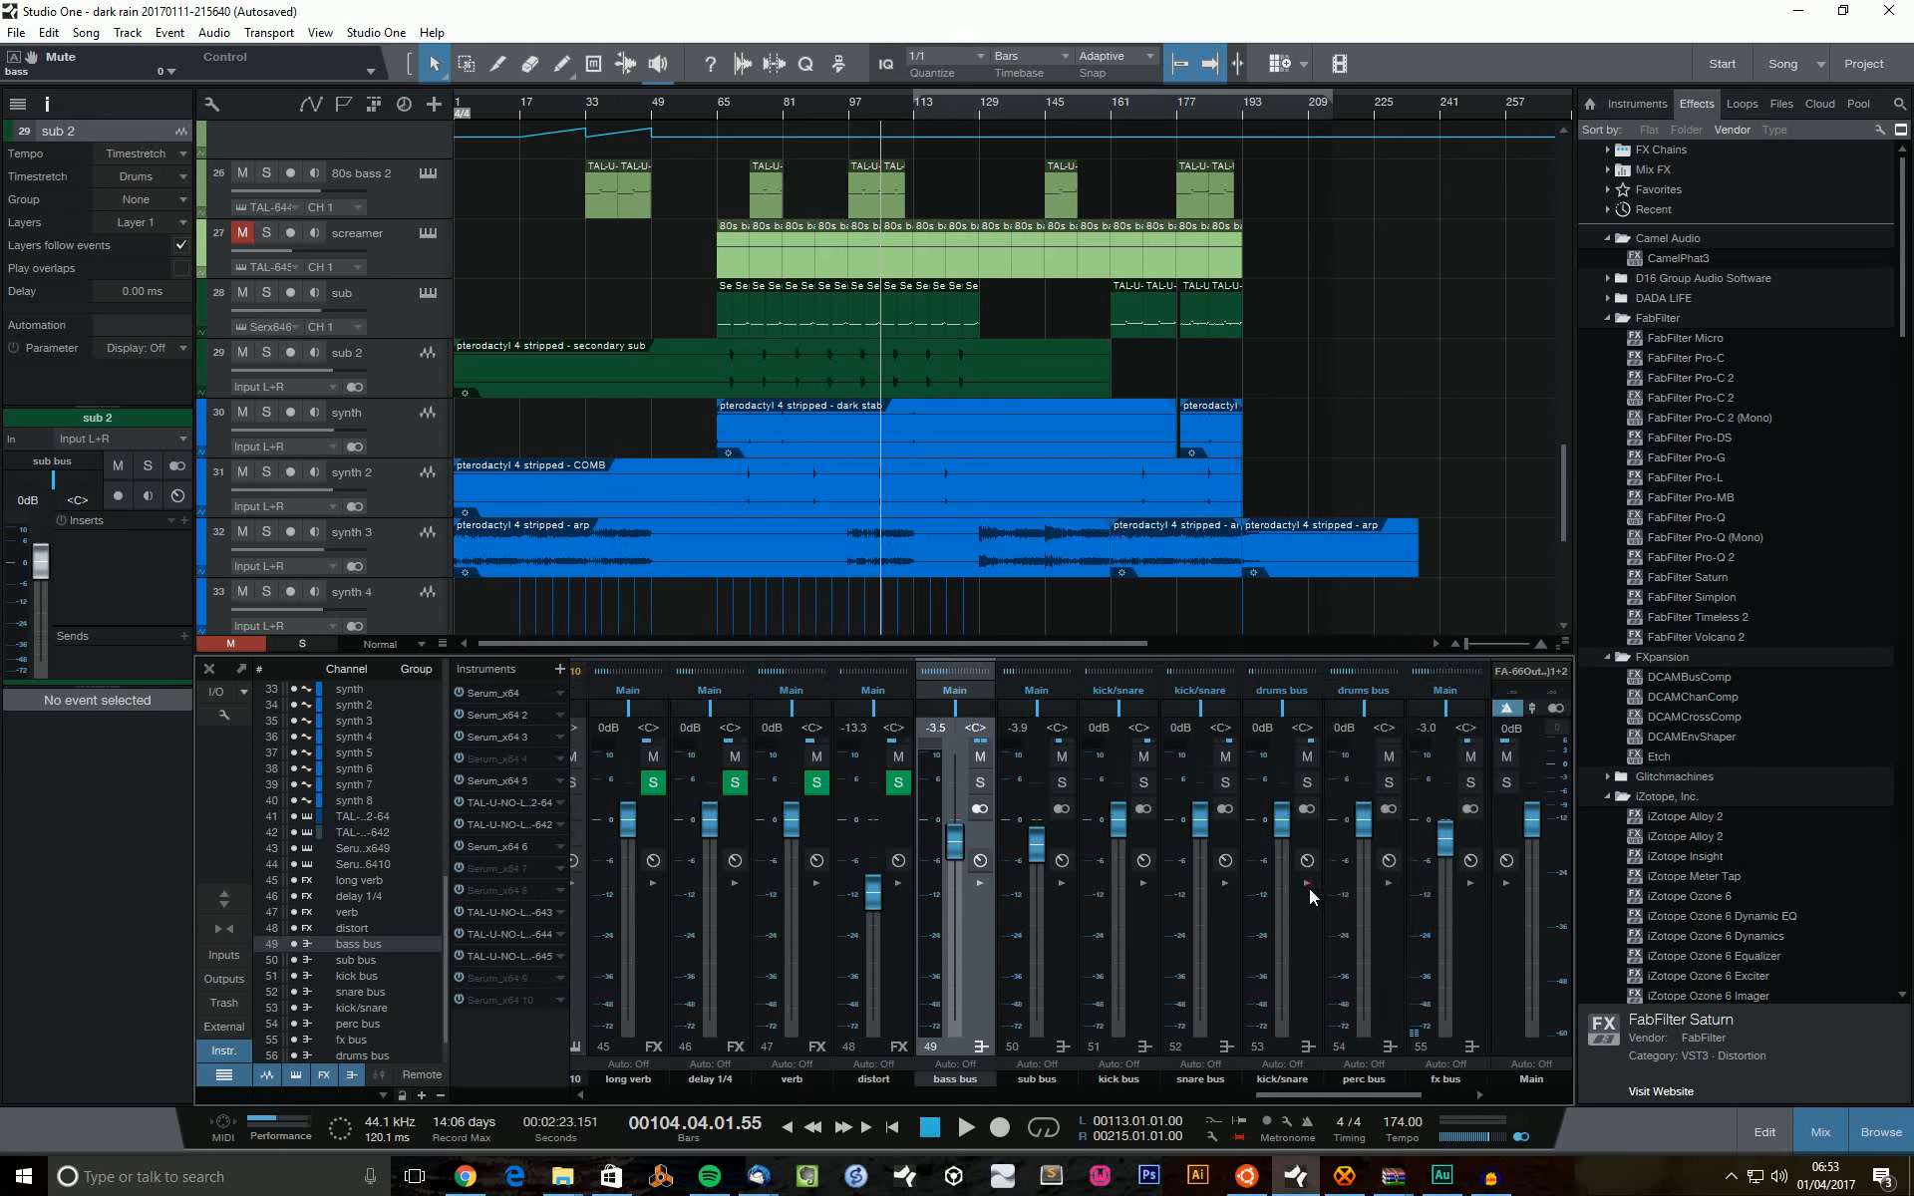
click(1387, 882)
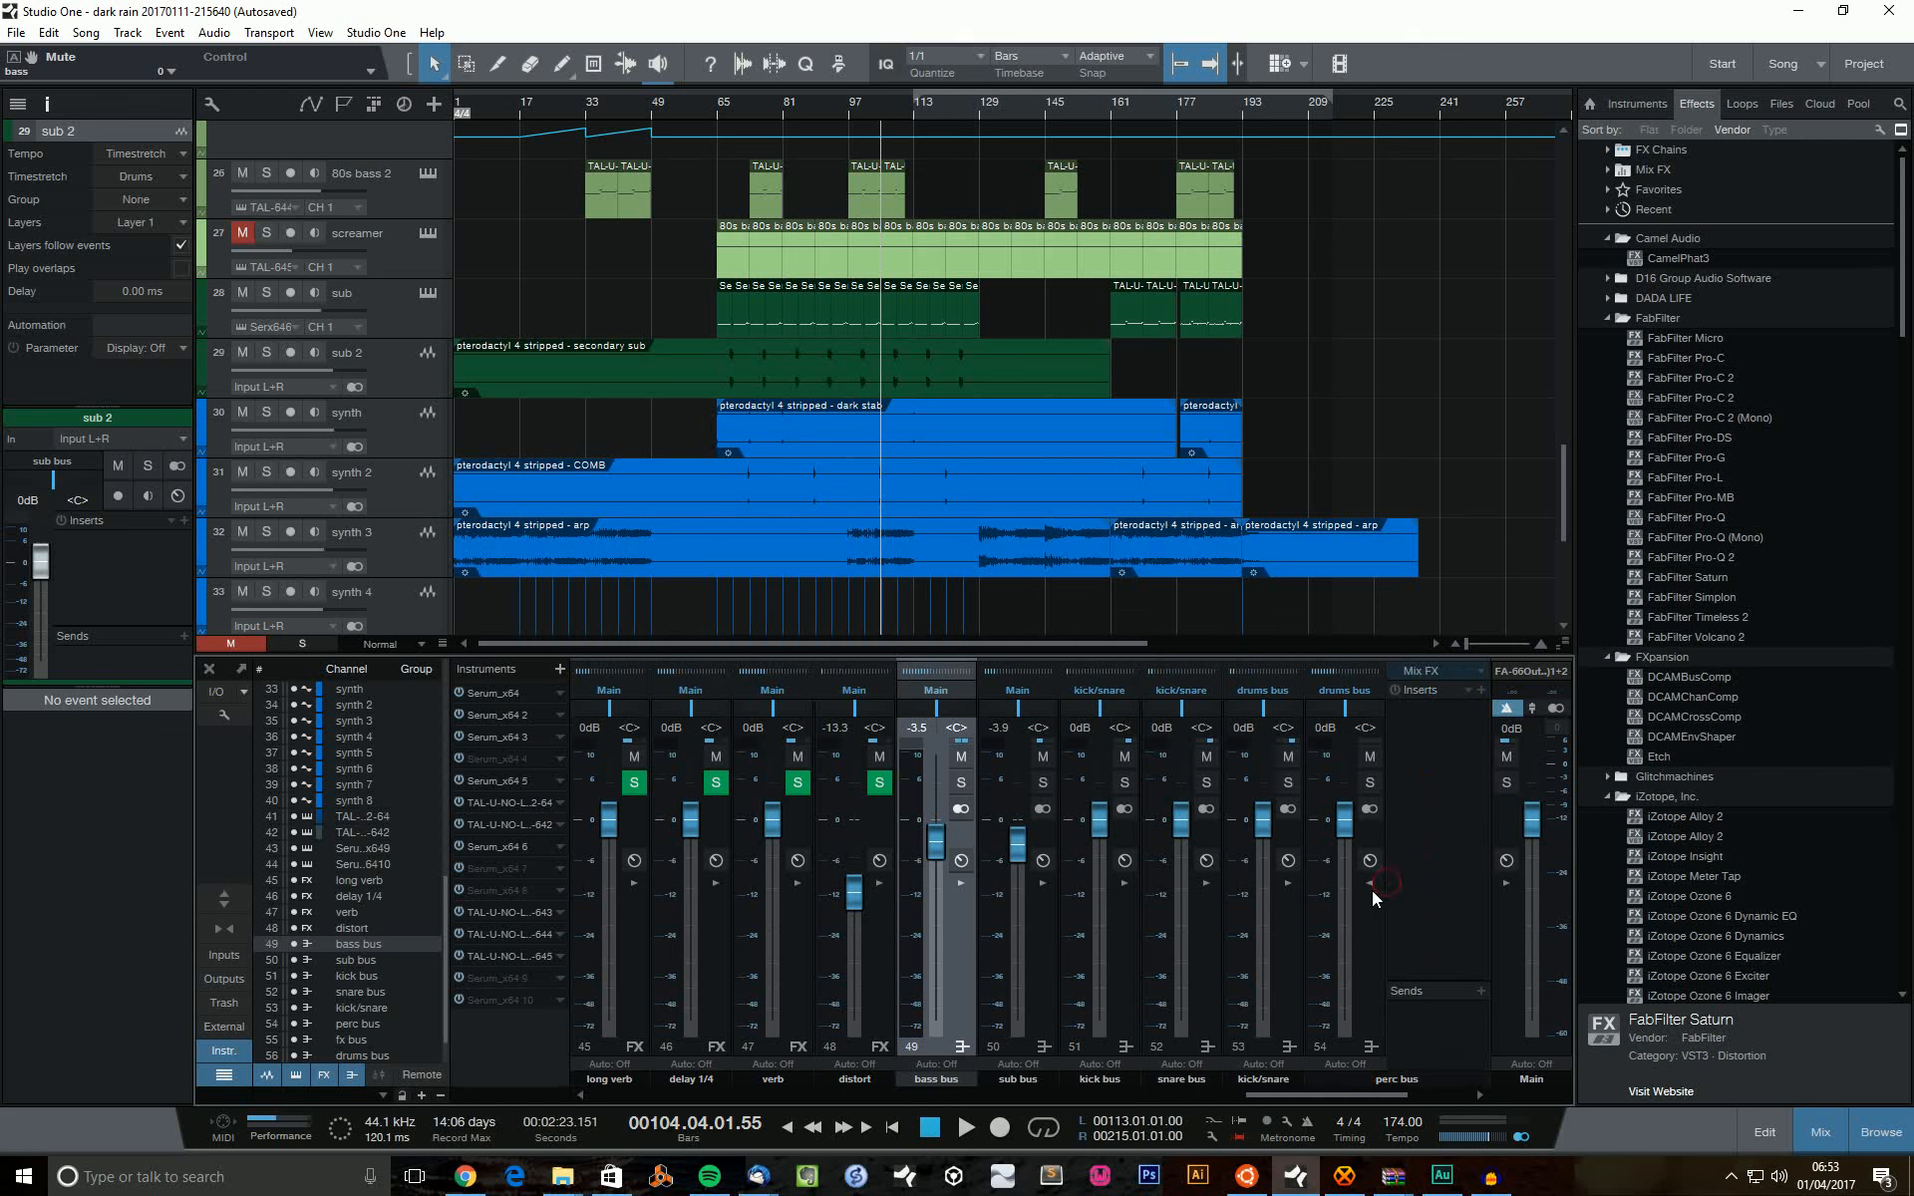
click(1369, 884)
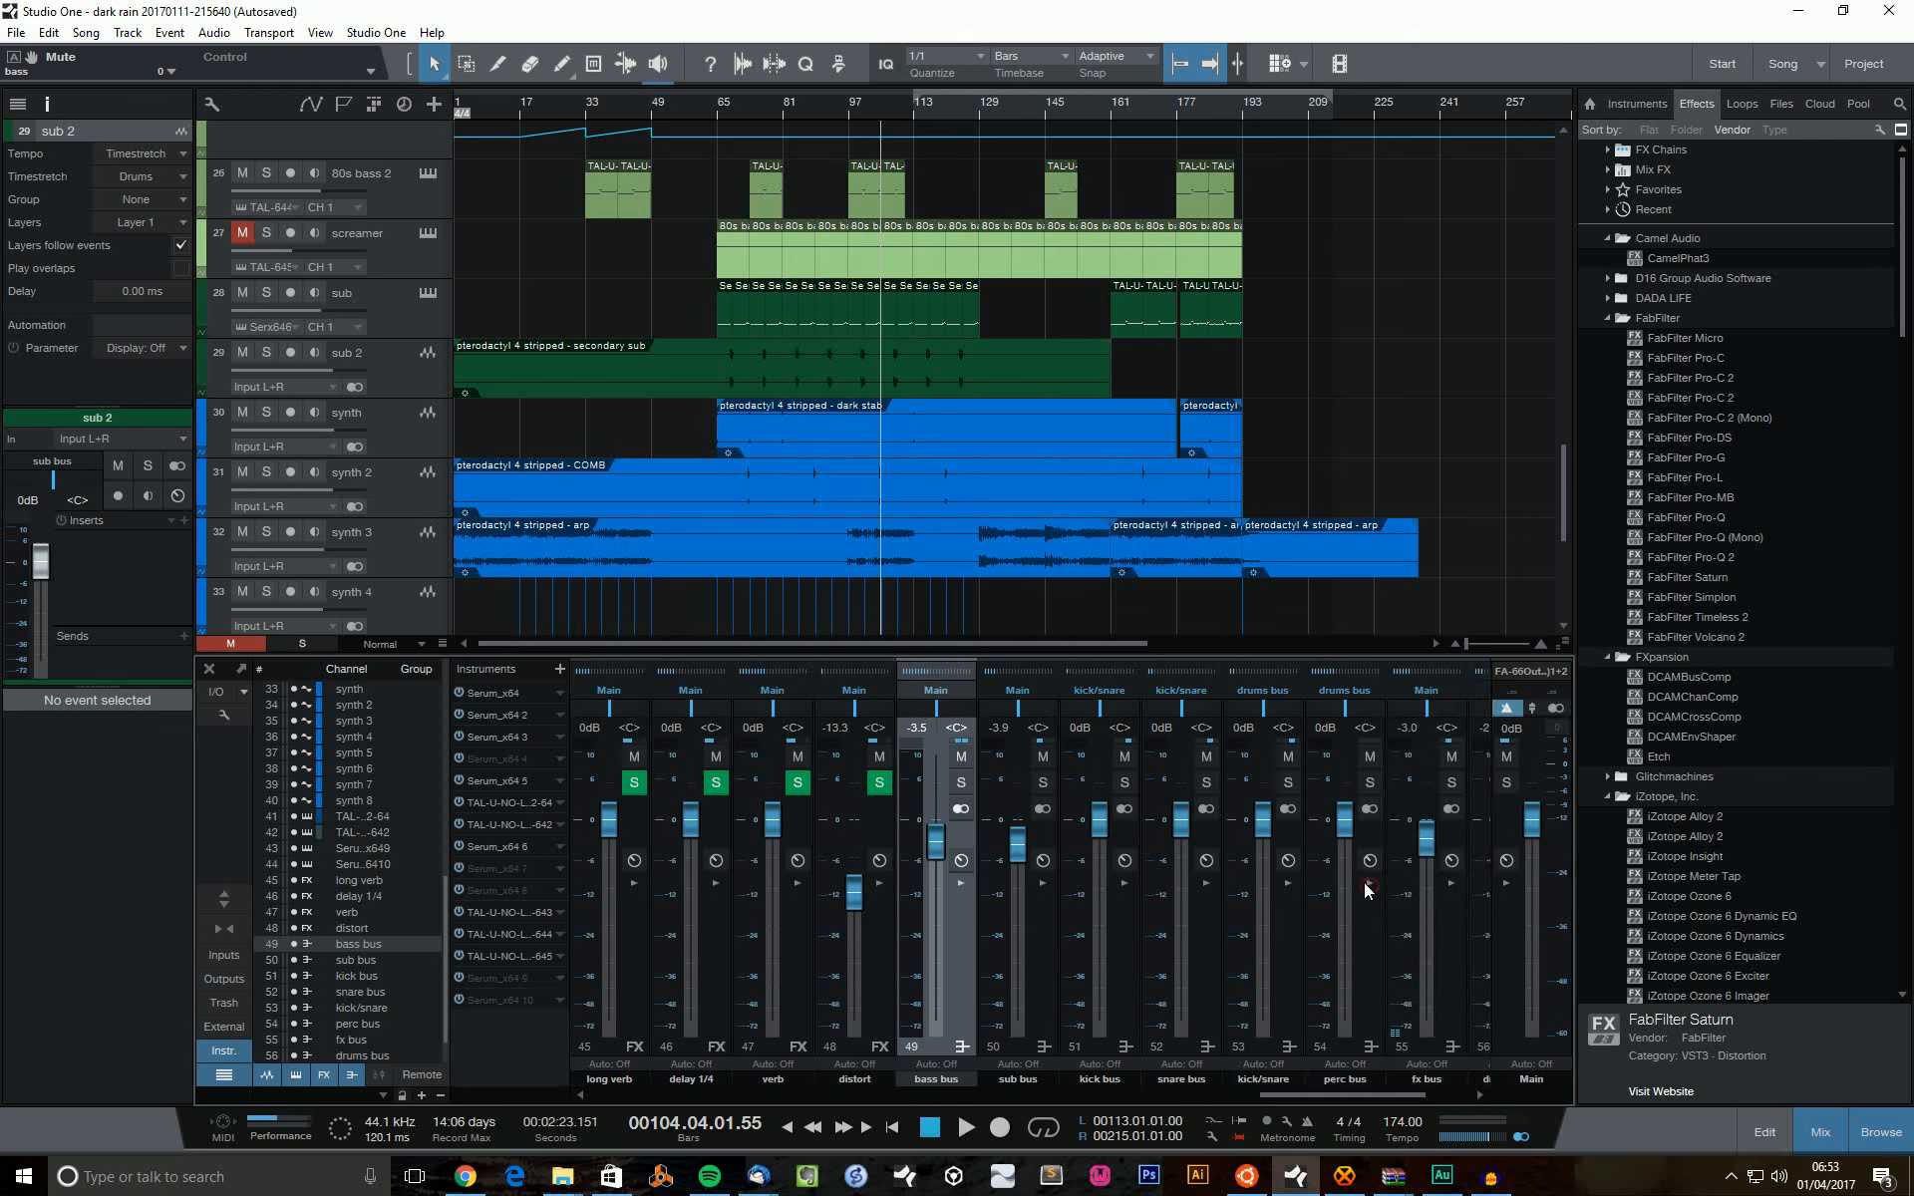
Check the kick bus's available output destinations, leaving its routing as is, and inspect the kick/snare and drums bus channels.
drag(1354, 1097, 1409, 1103)
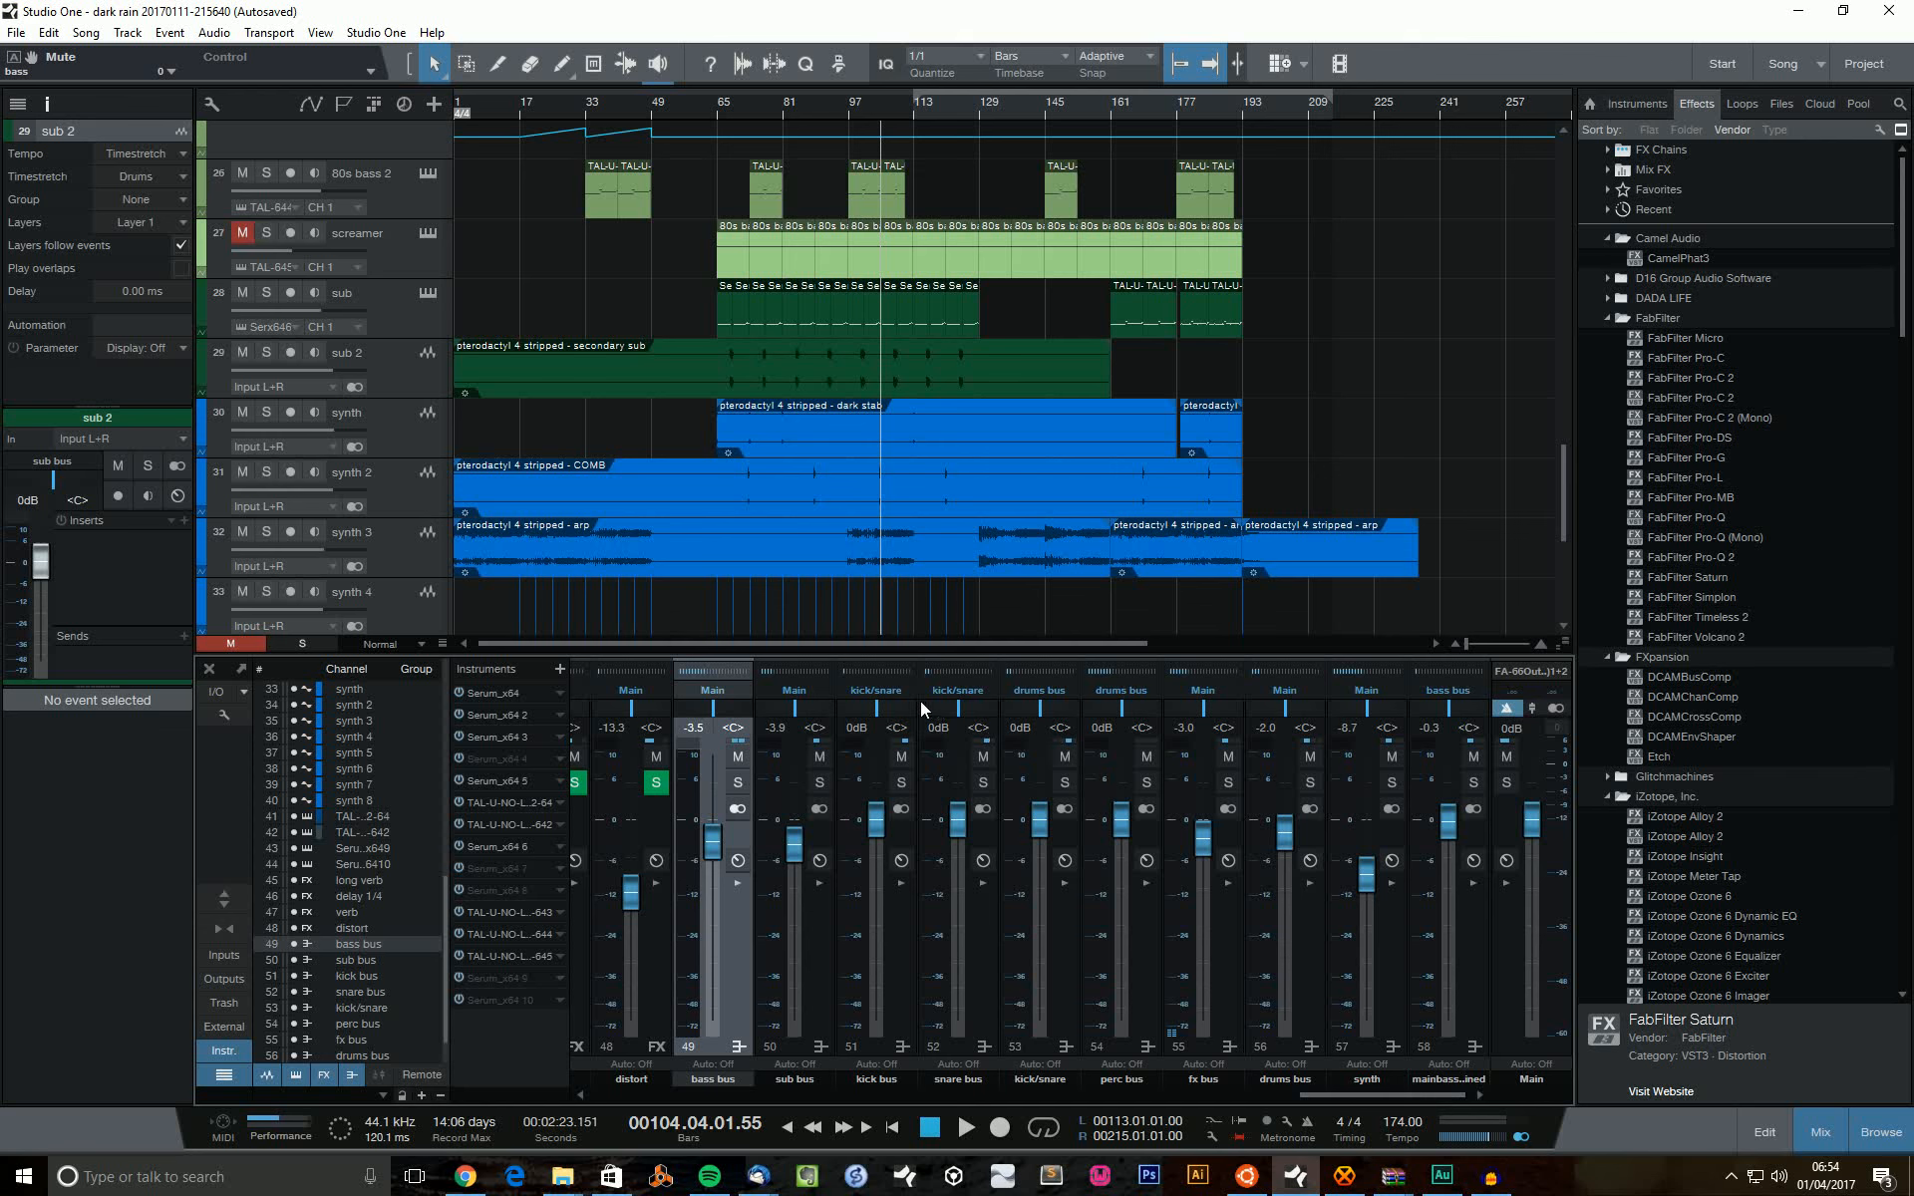
click(871, 692)
click(959, 990)
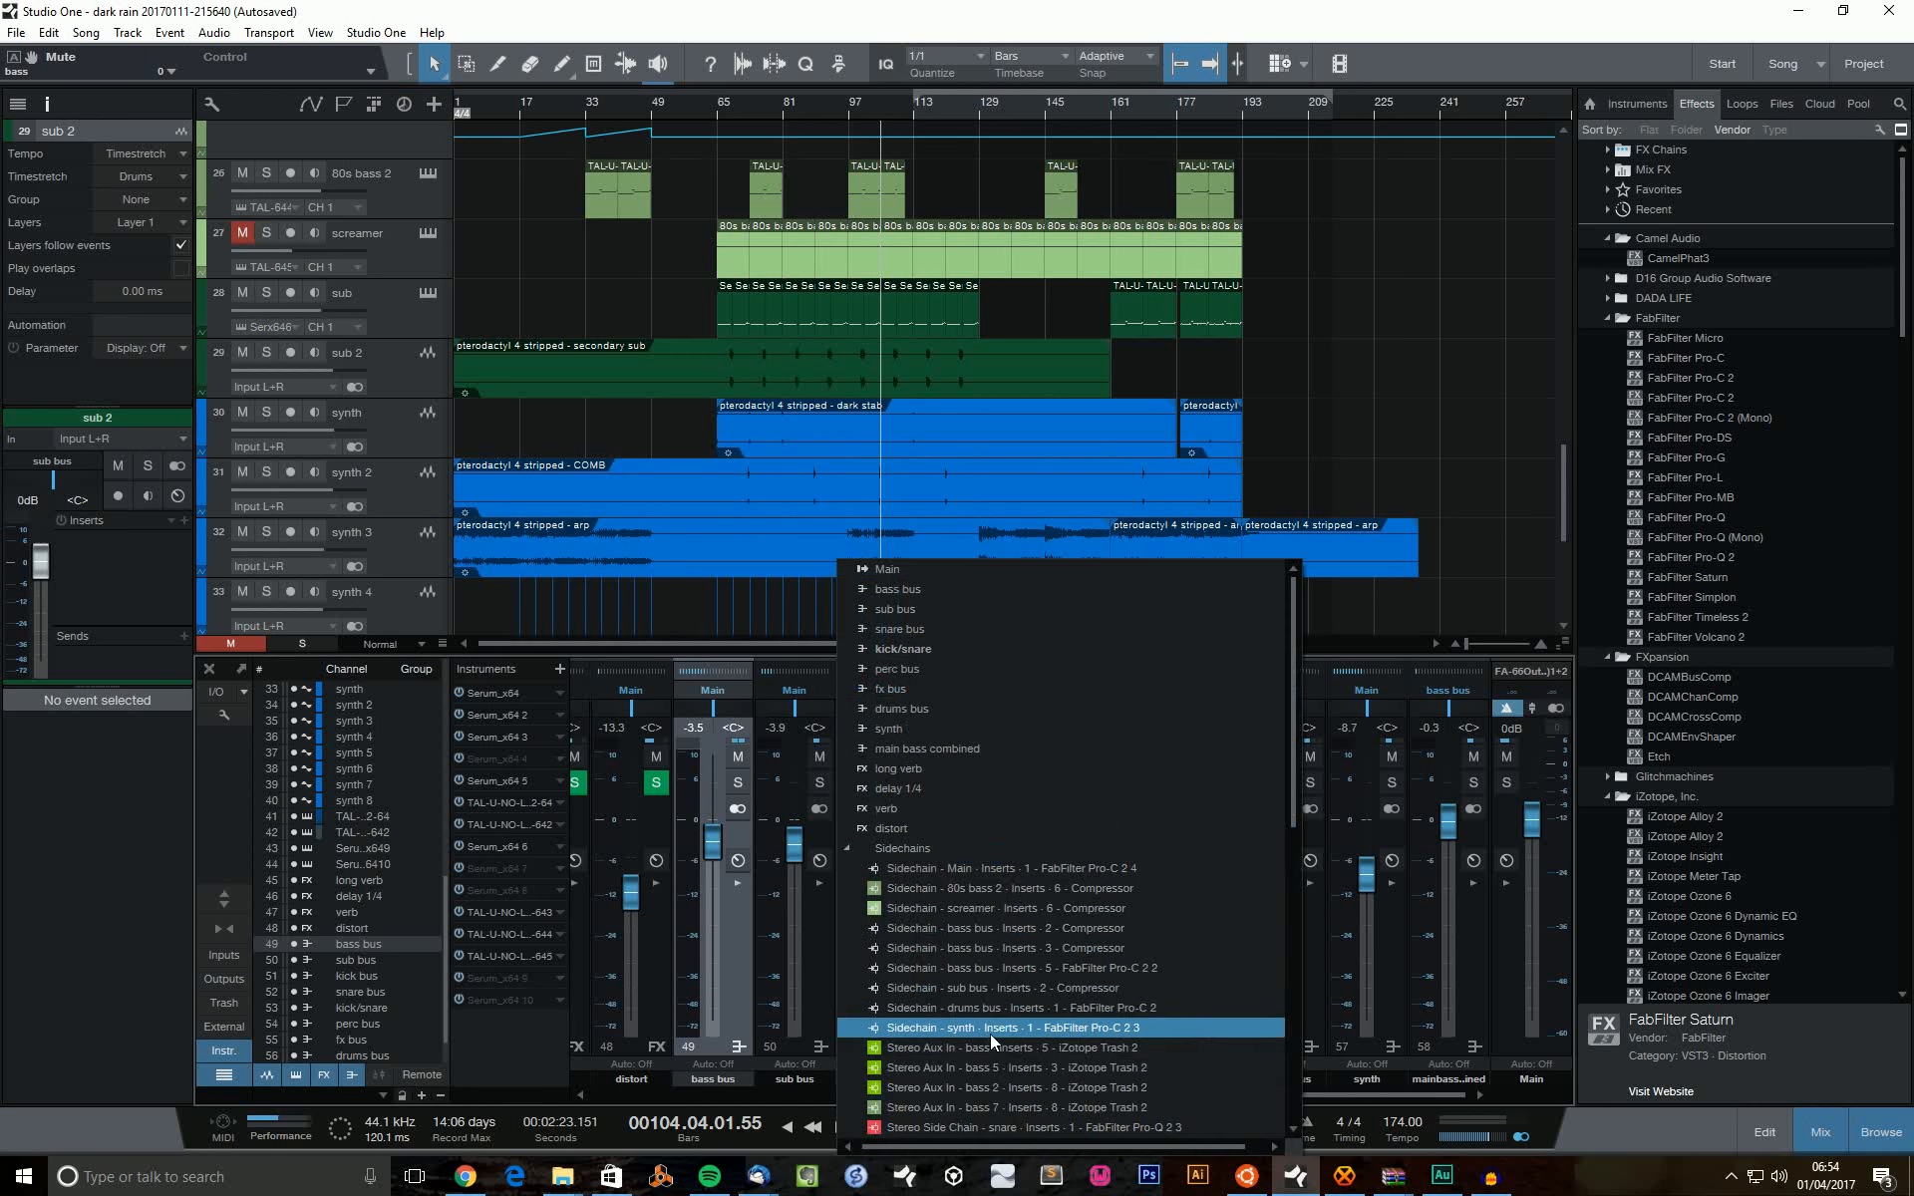
click(1450, 613)
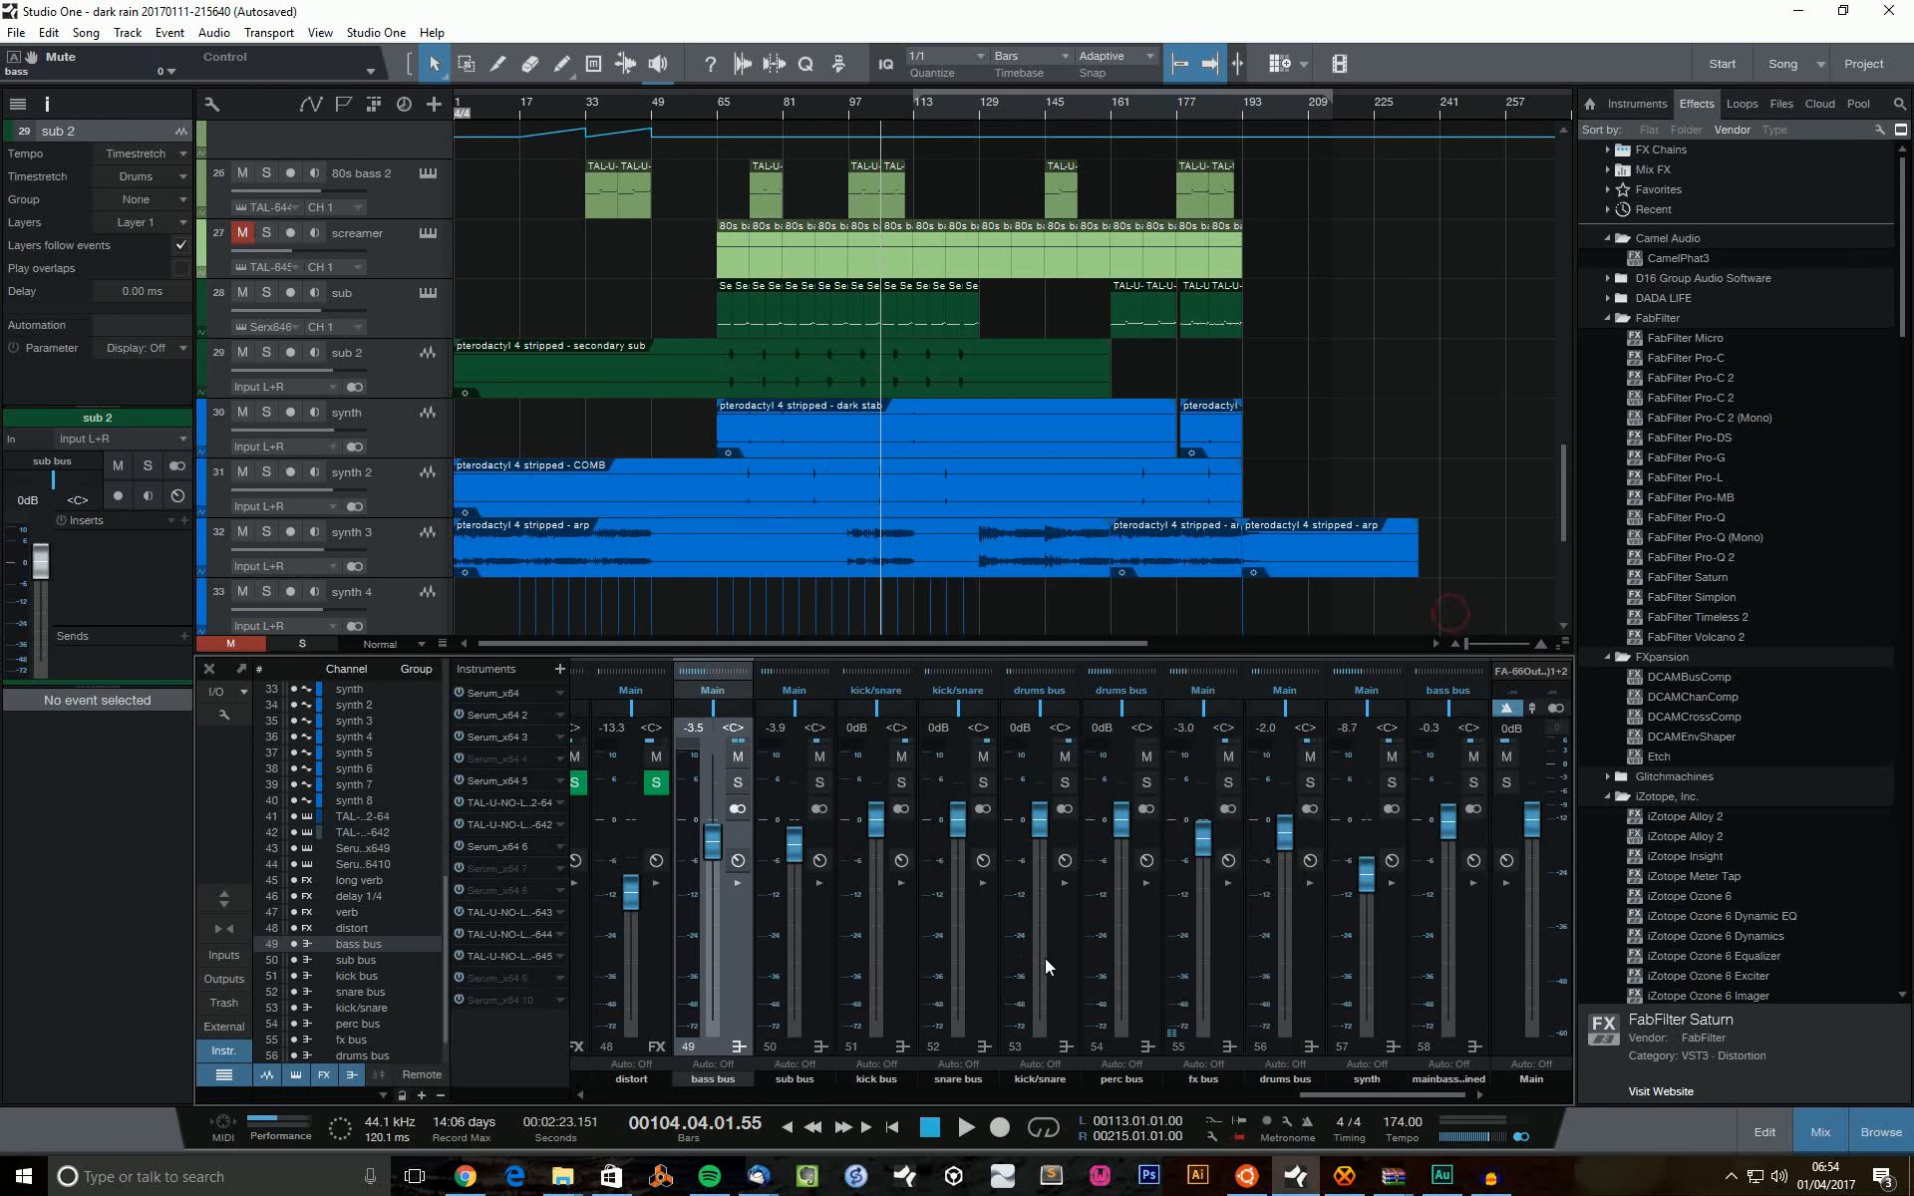
click(1067, 970)
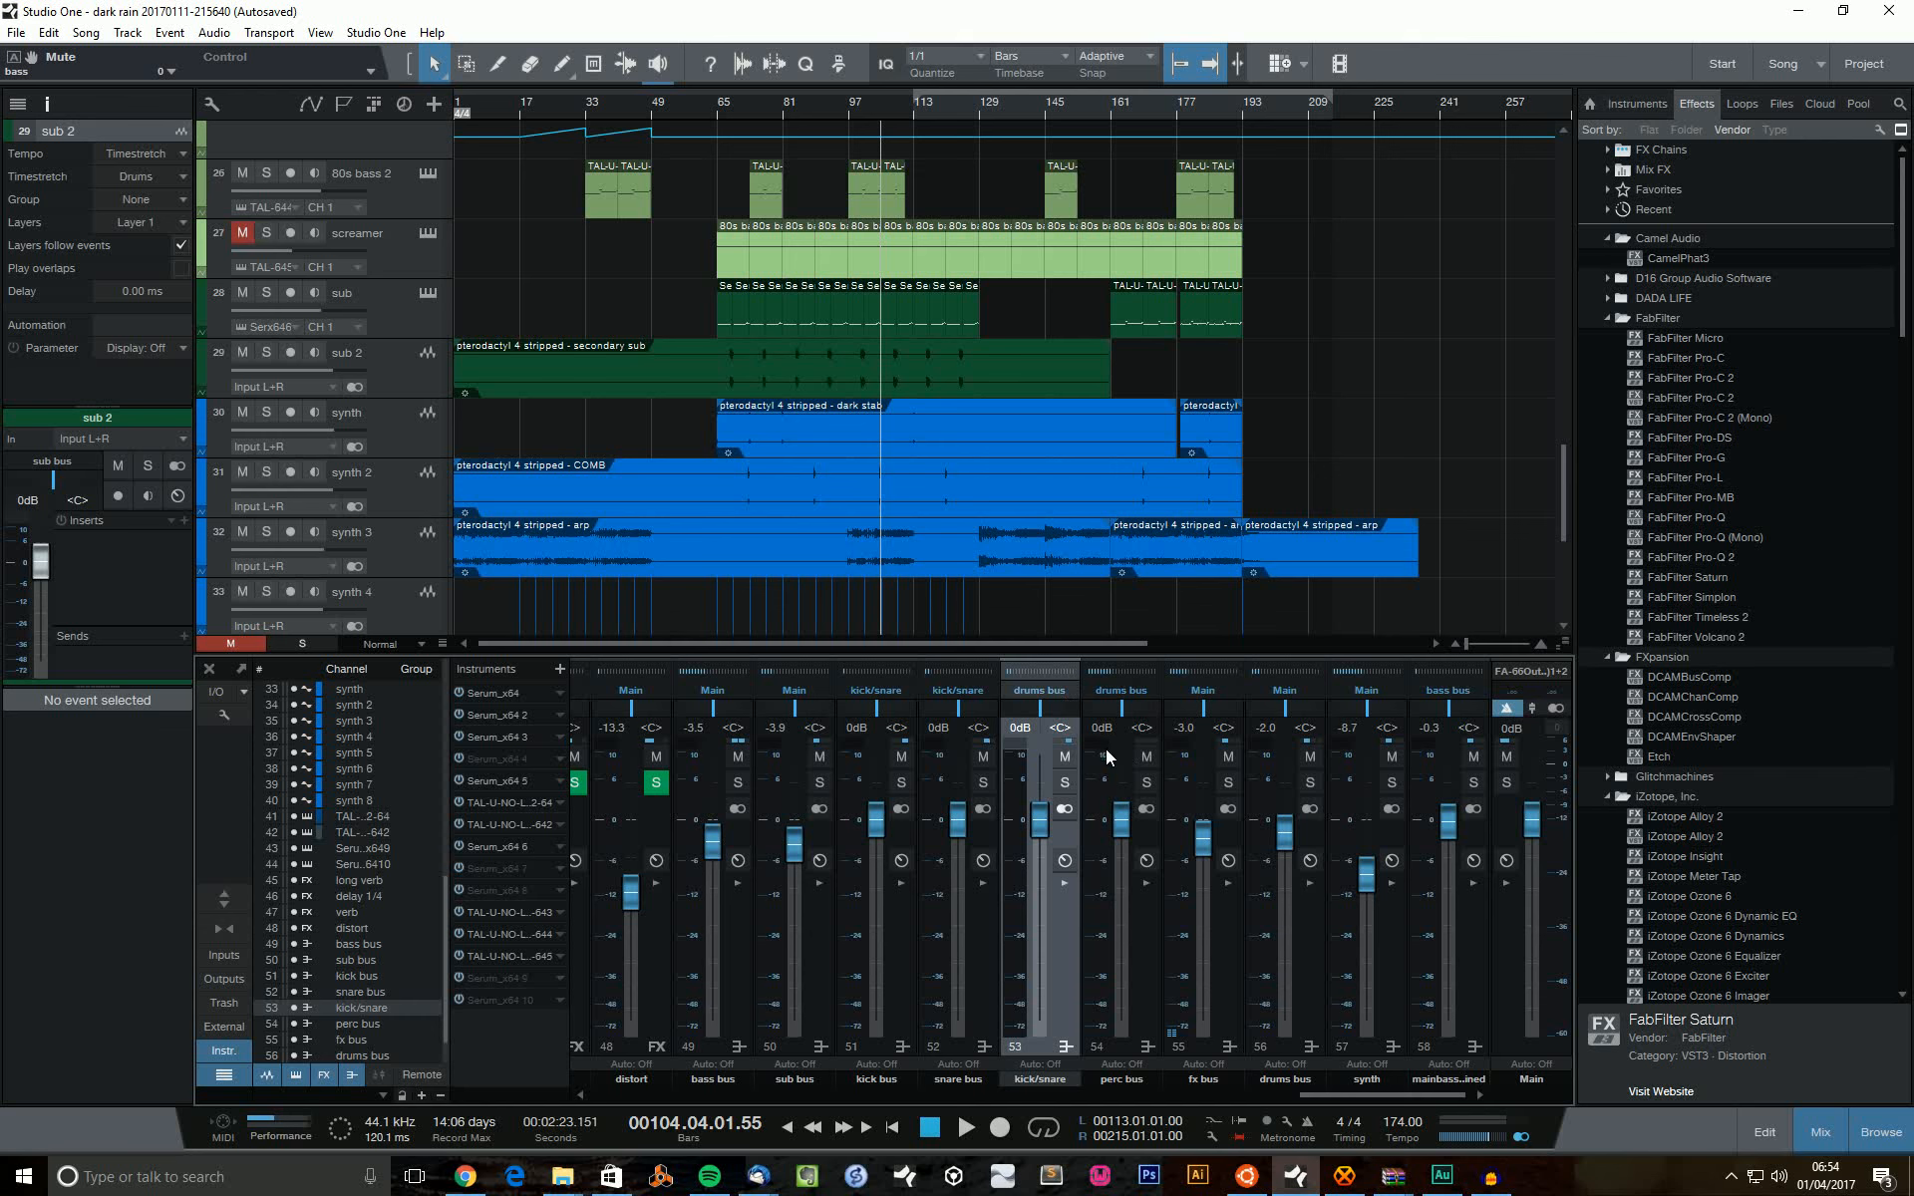
click(1316, 945)
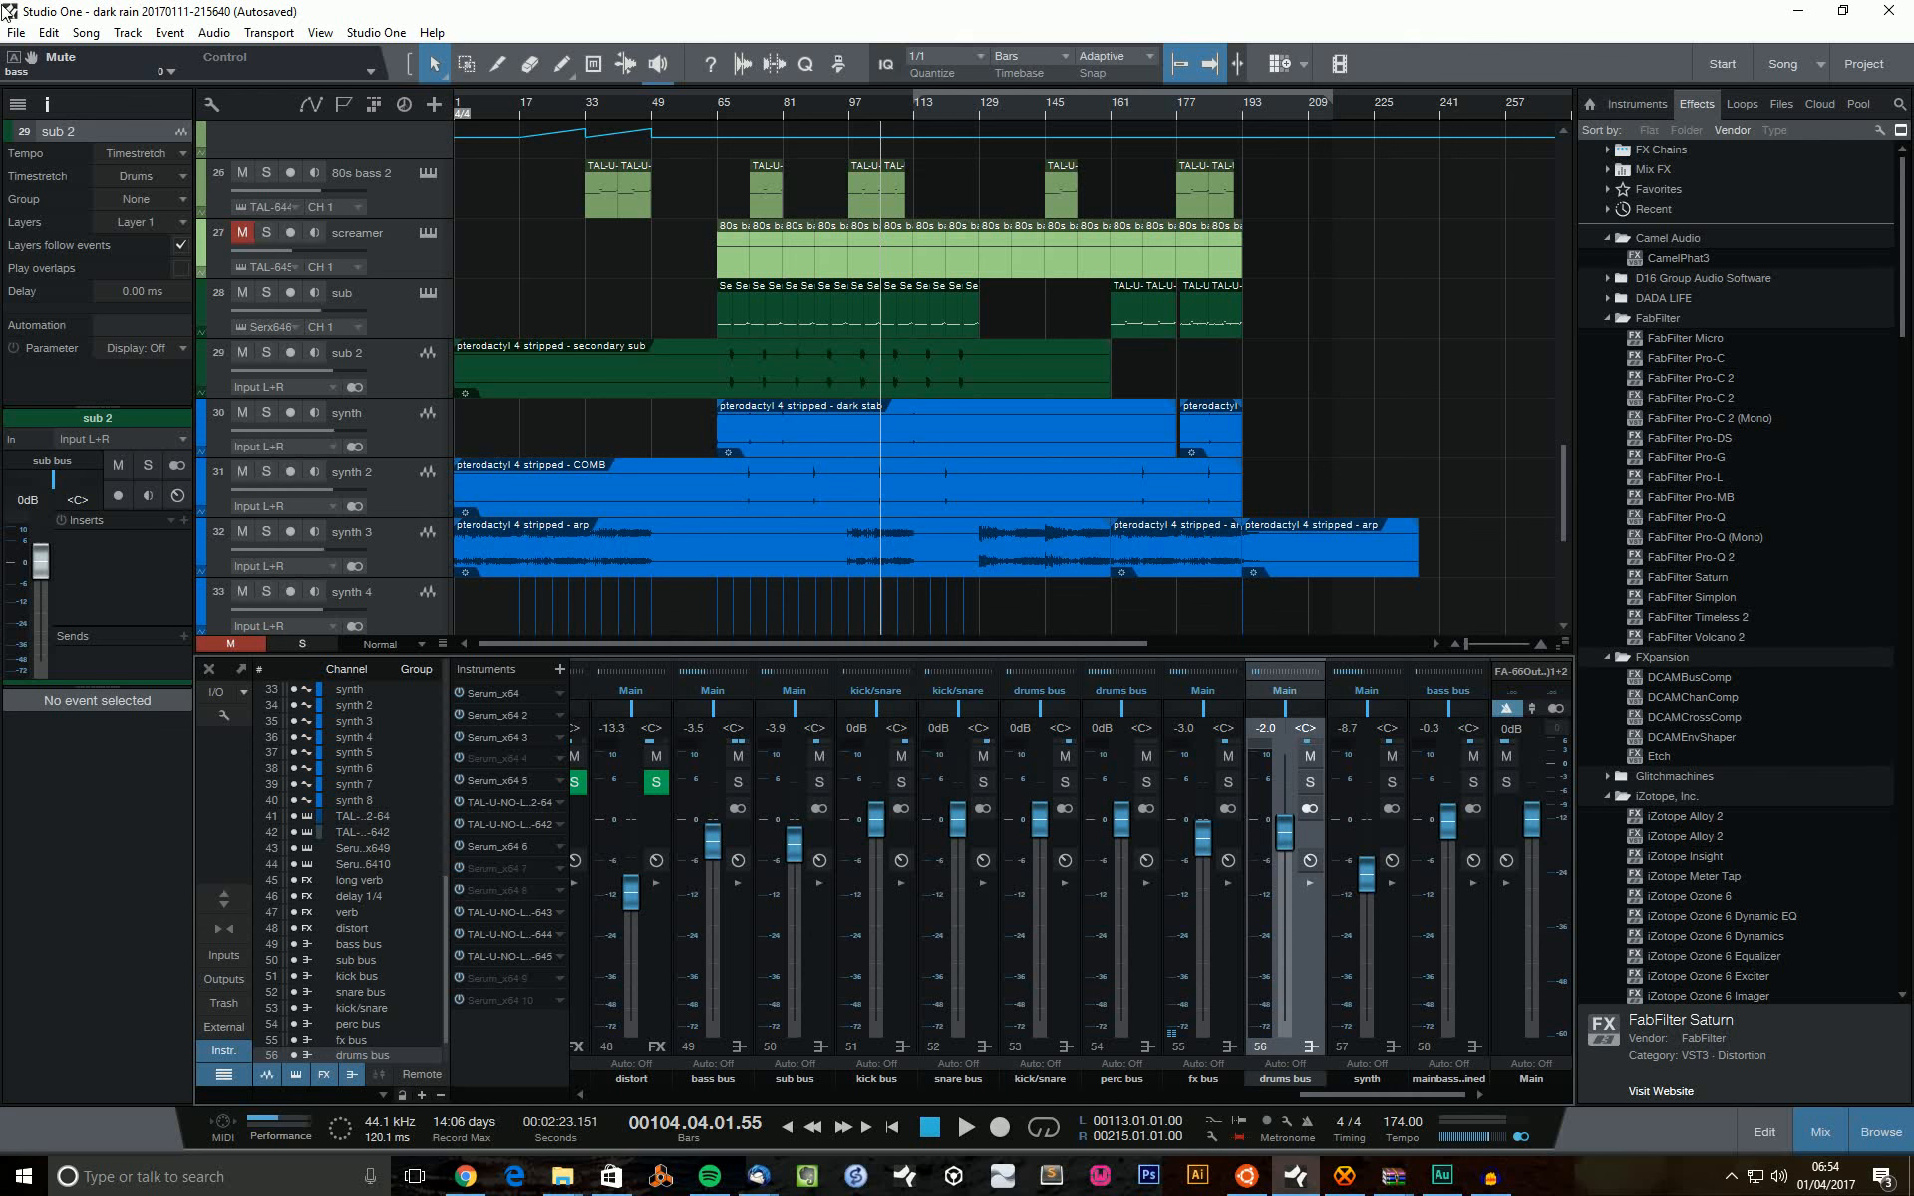
Create a new song from the user template "vobes".
click(18, 33)
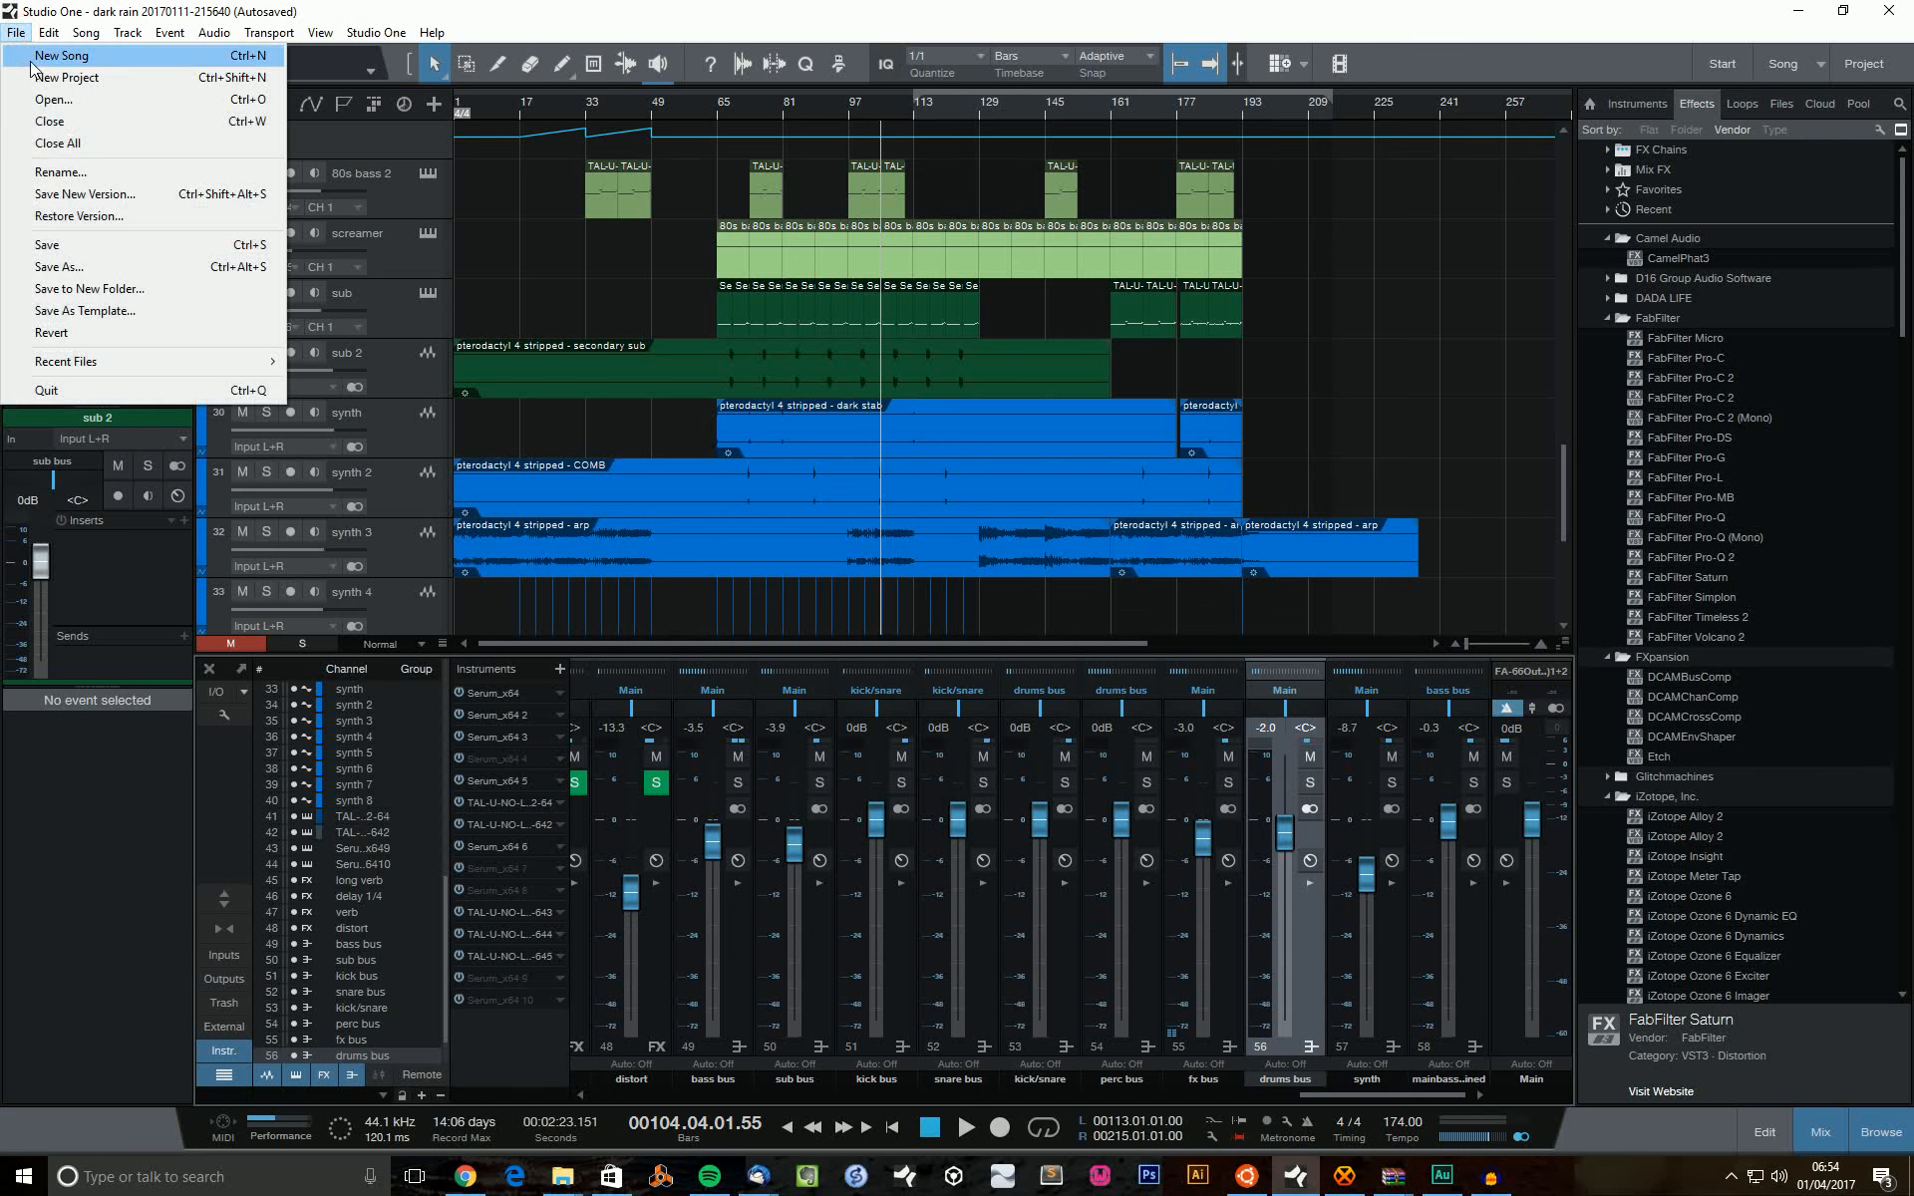
click(44, 56)
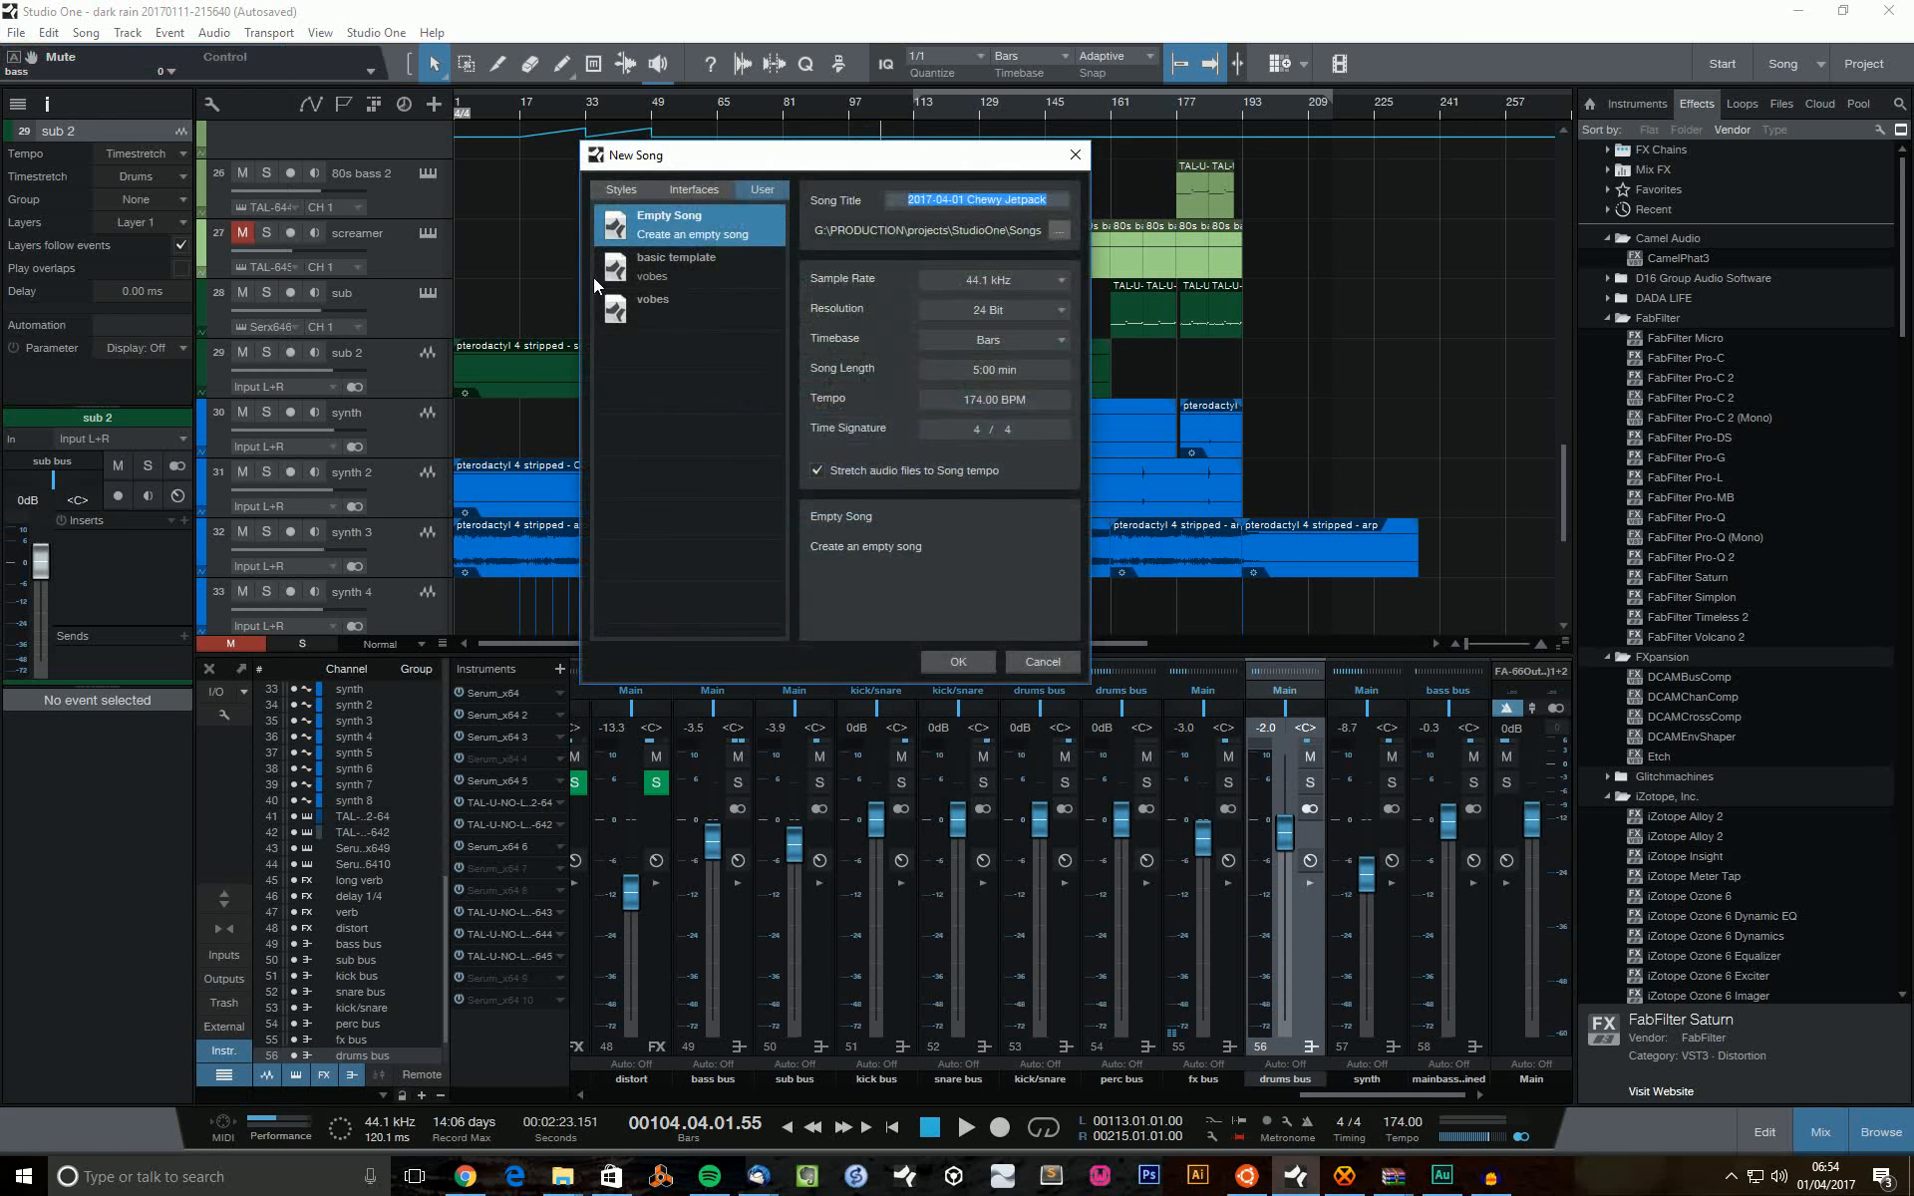
click(677, 305)
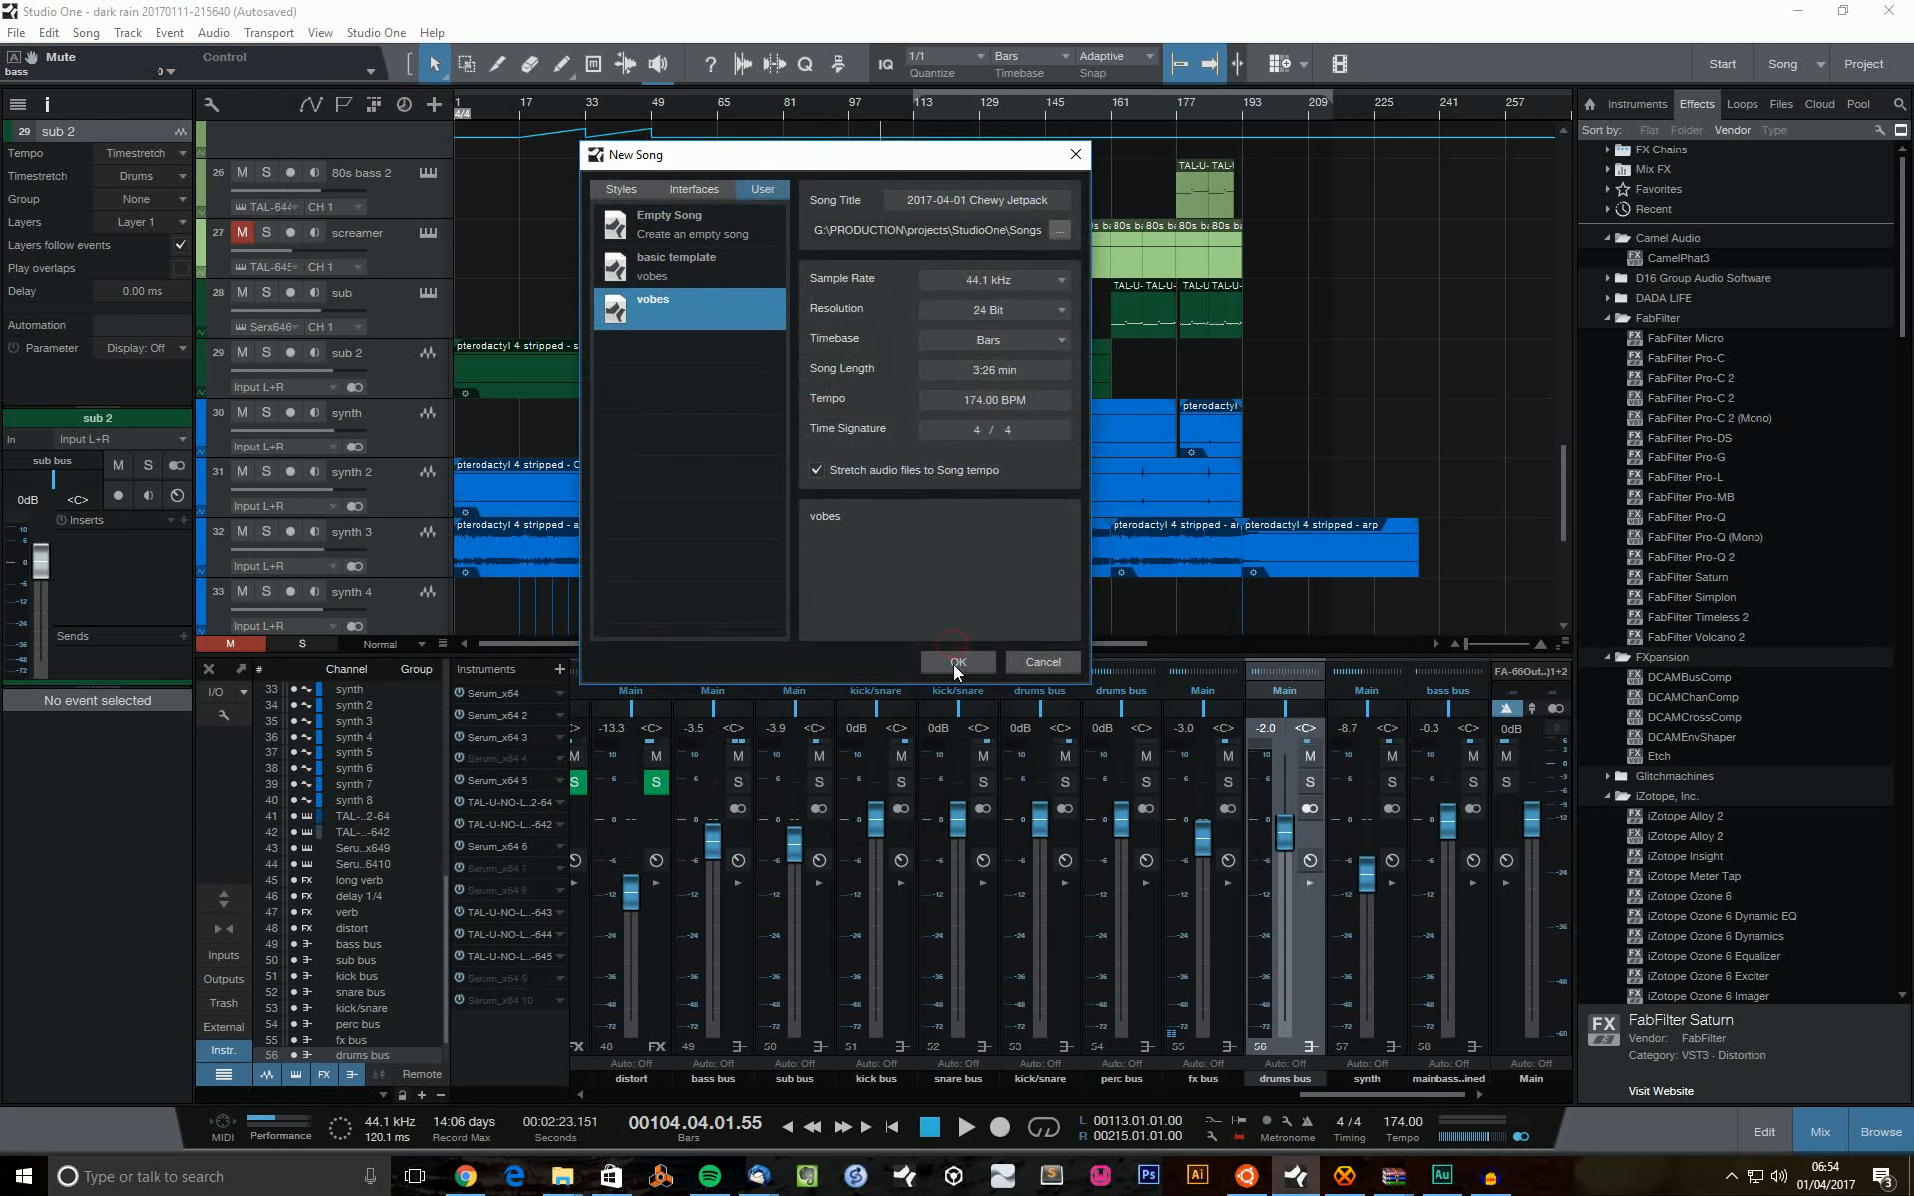
click(958, 662)
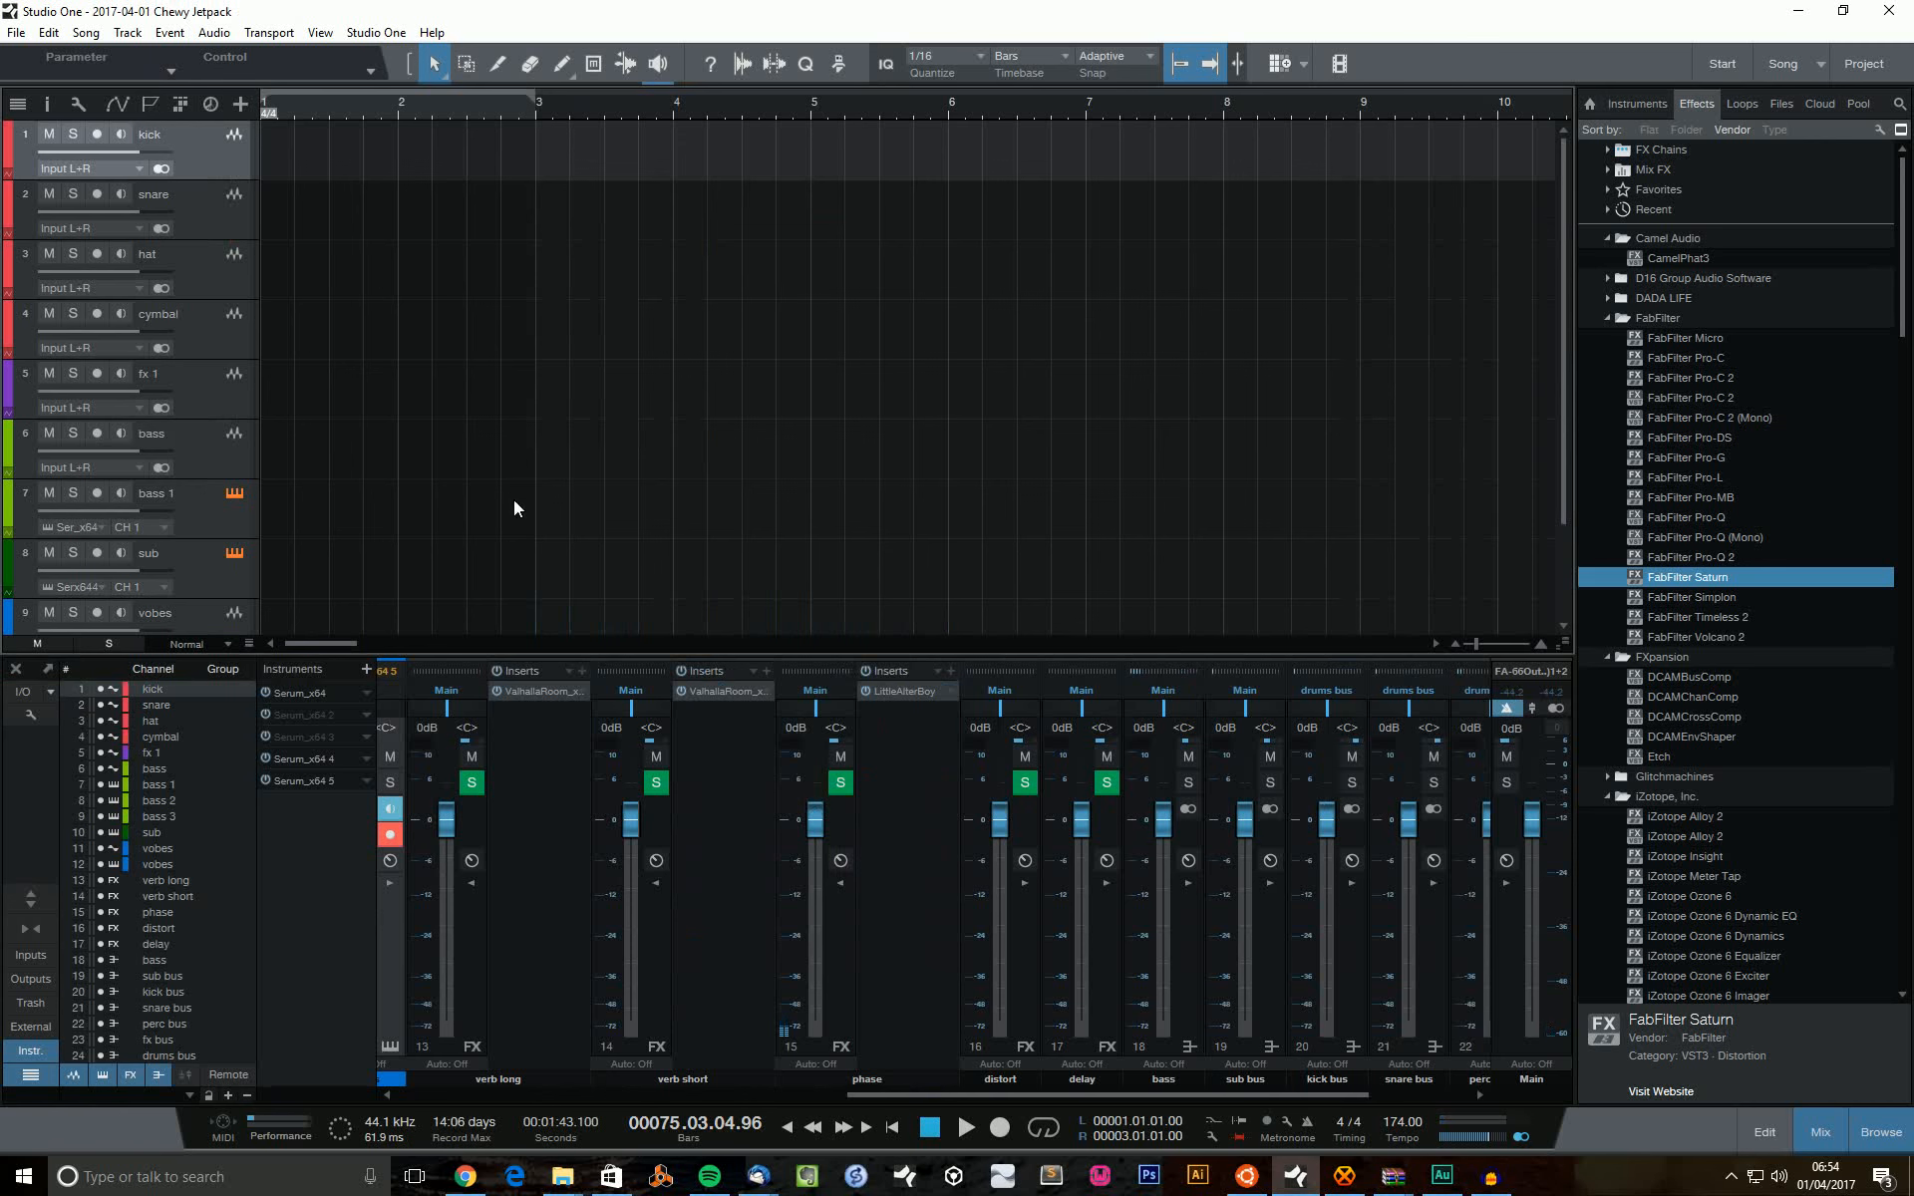
Look through the new song's mixer channels and review the output routing of the kick, snare, hat and cymbal tracks.
drag(1017, 1097, 1302, 1089)
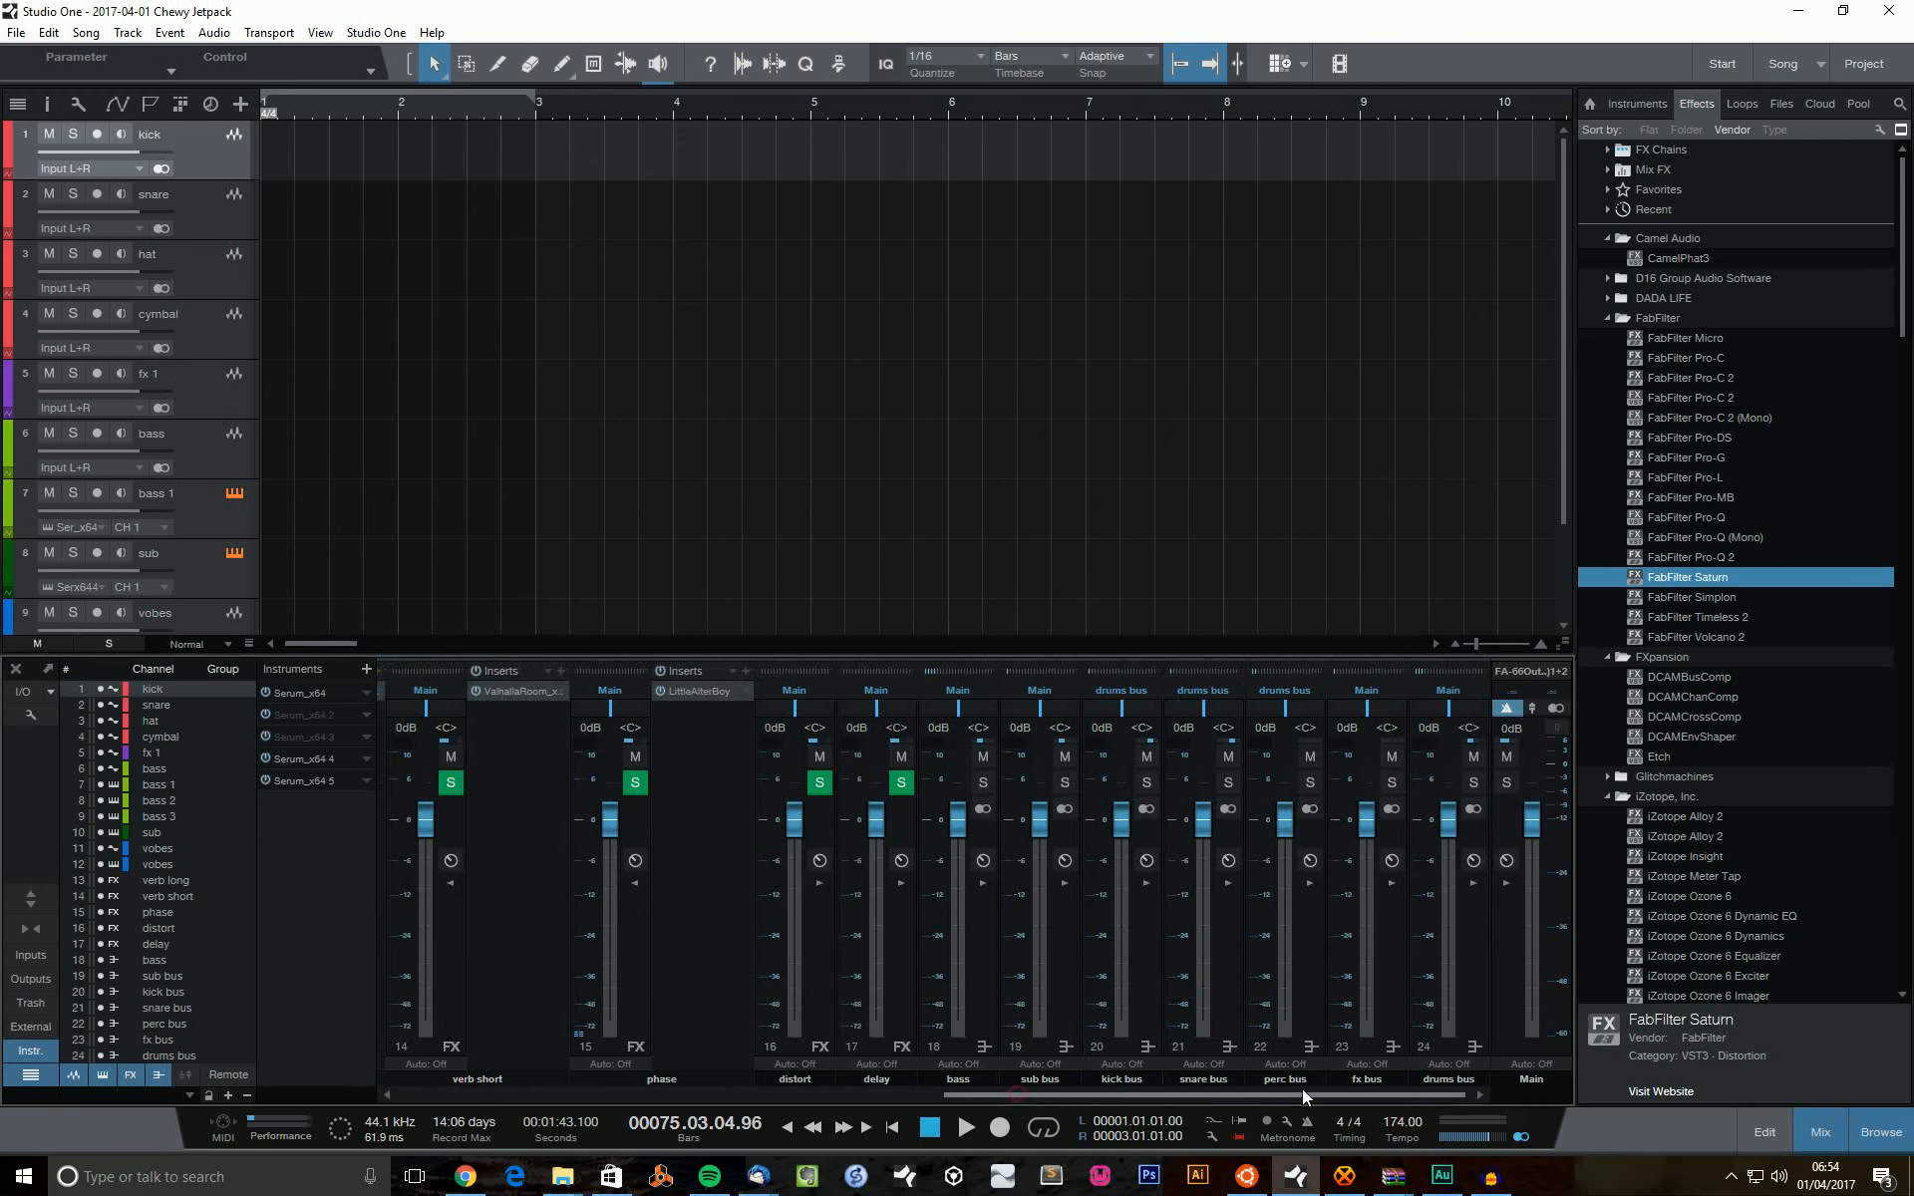
drag(1059, 1086, 506, 1082)
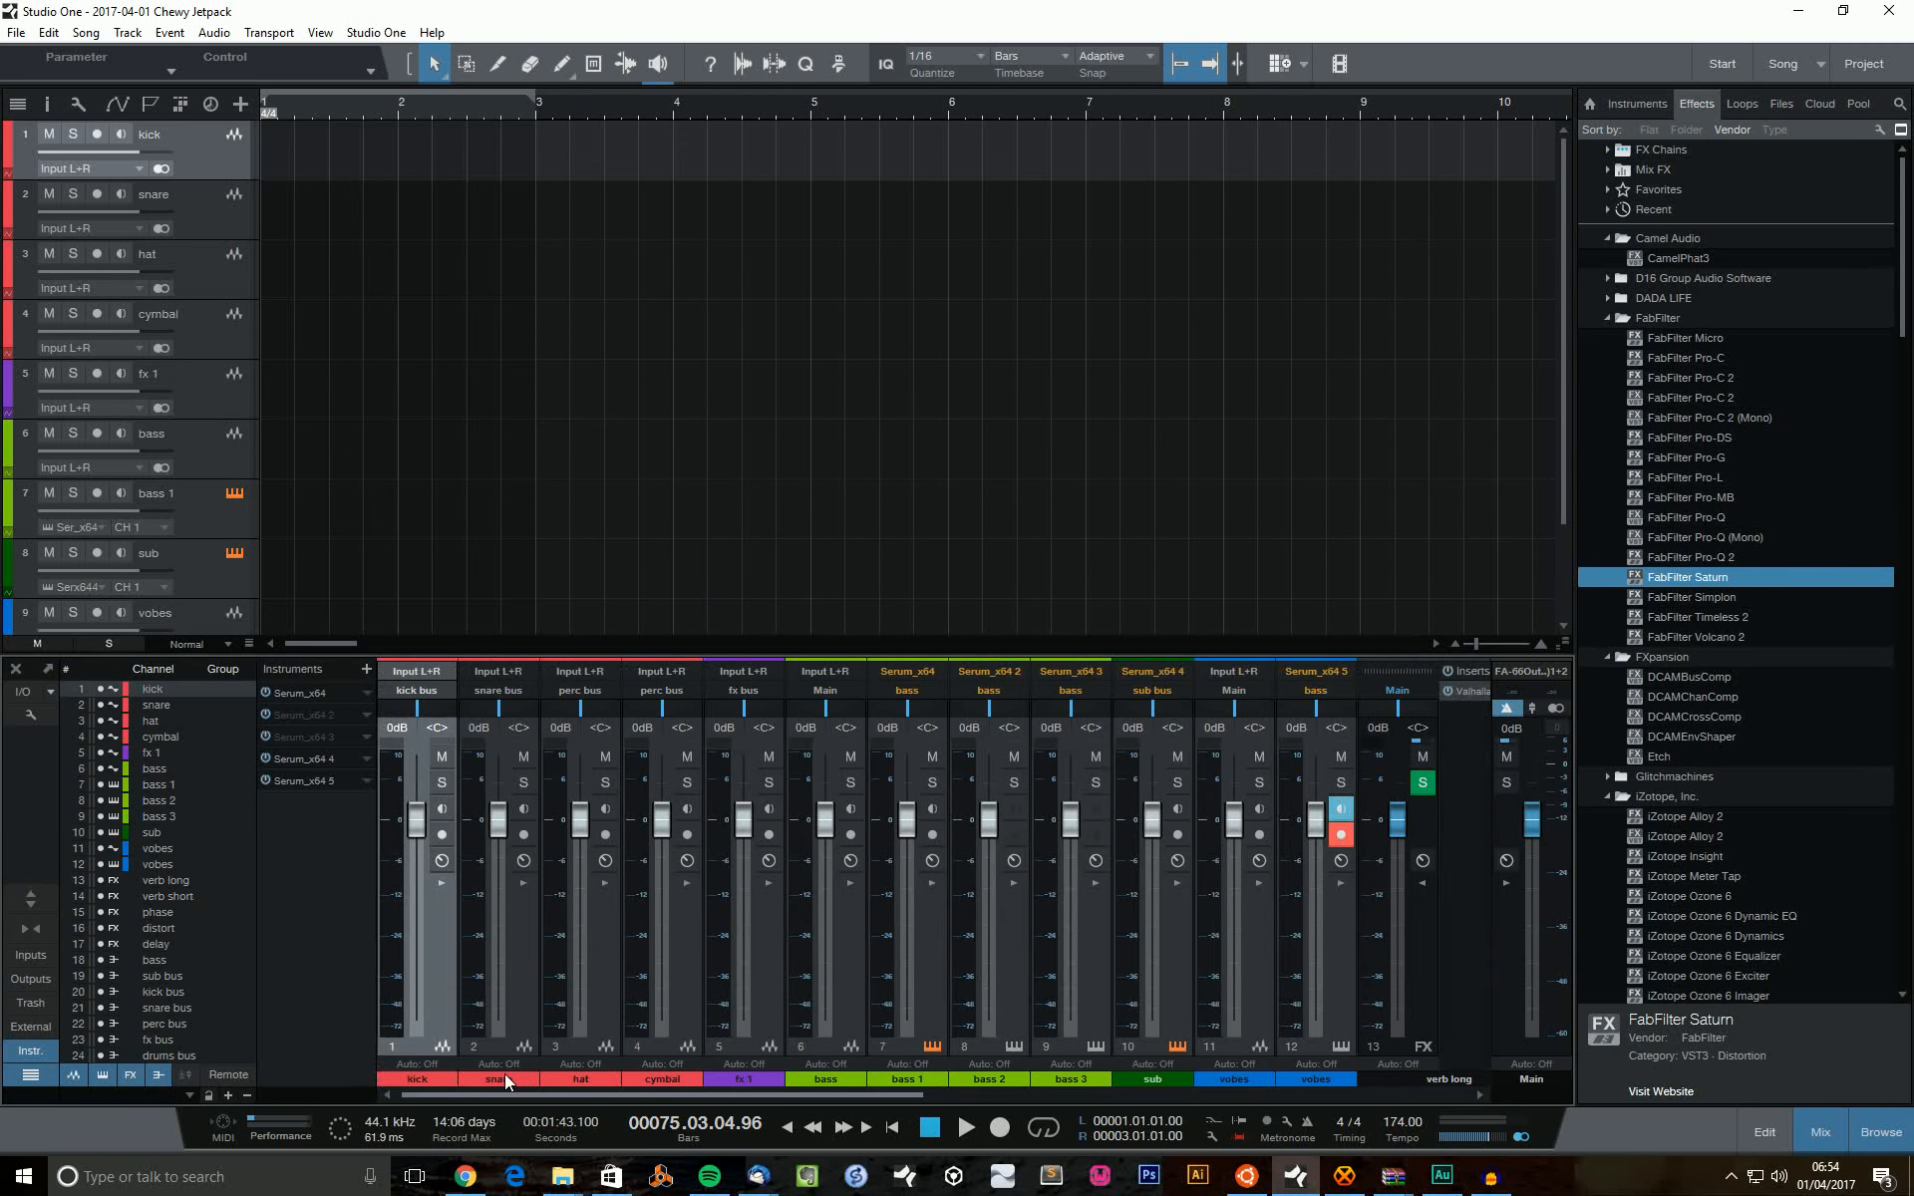
click(432, 1018)
click(522, 997)
click(614, 1009)
click(674, 1003)
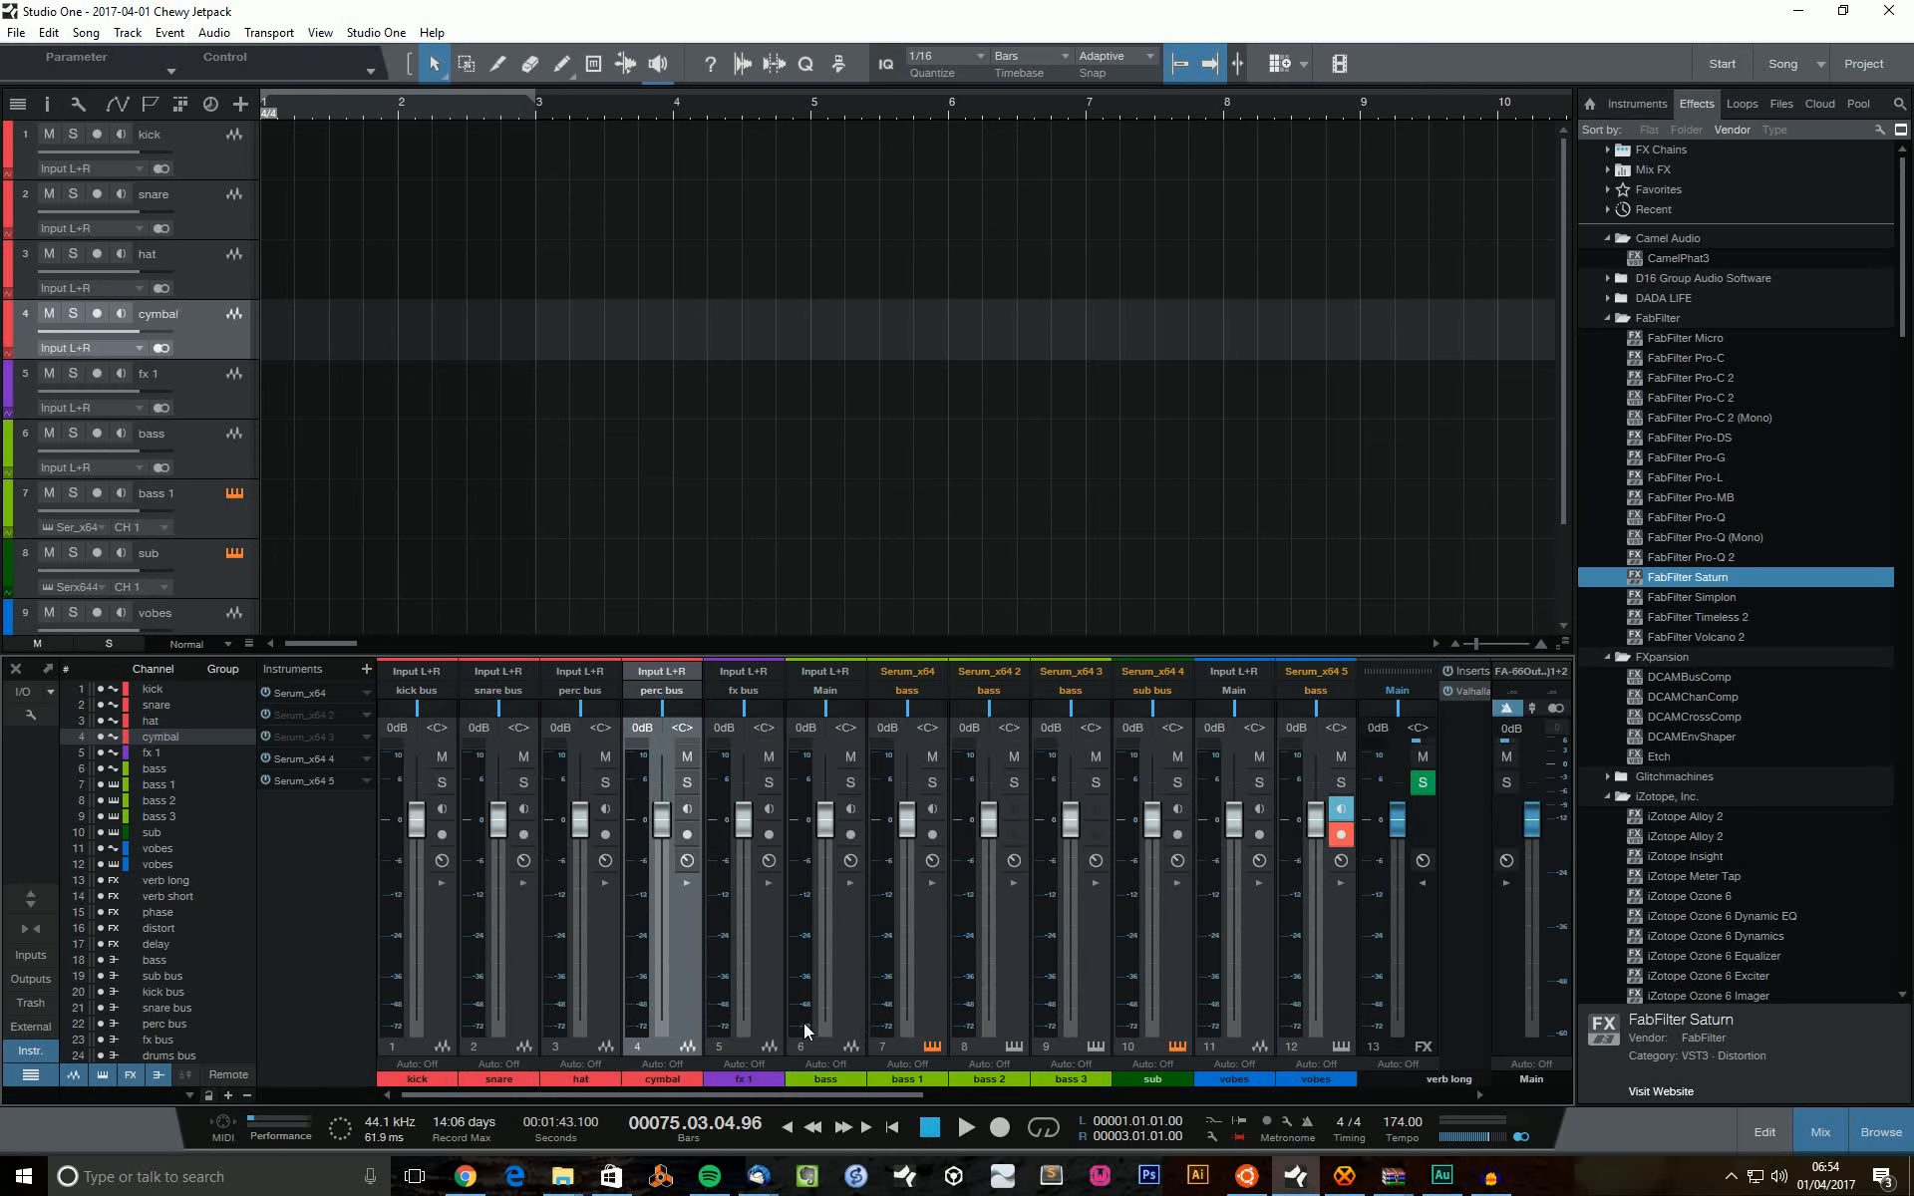
Route the output of the bass audio track to the bass bus instead of Main.
click(835, 987)
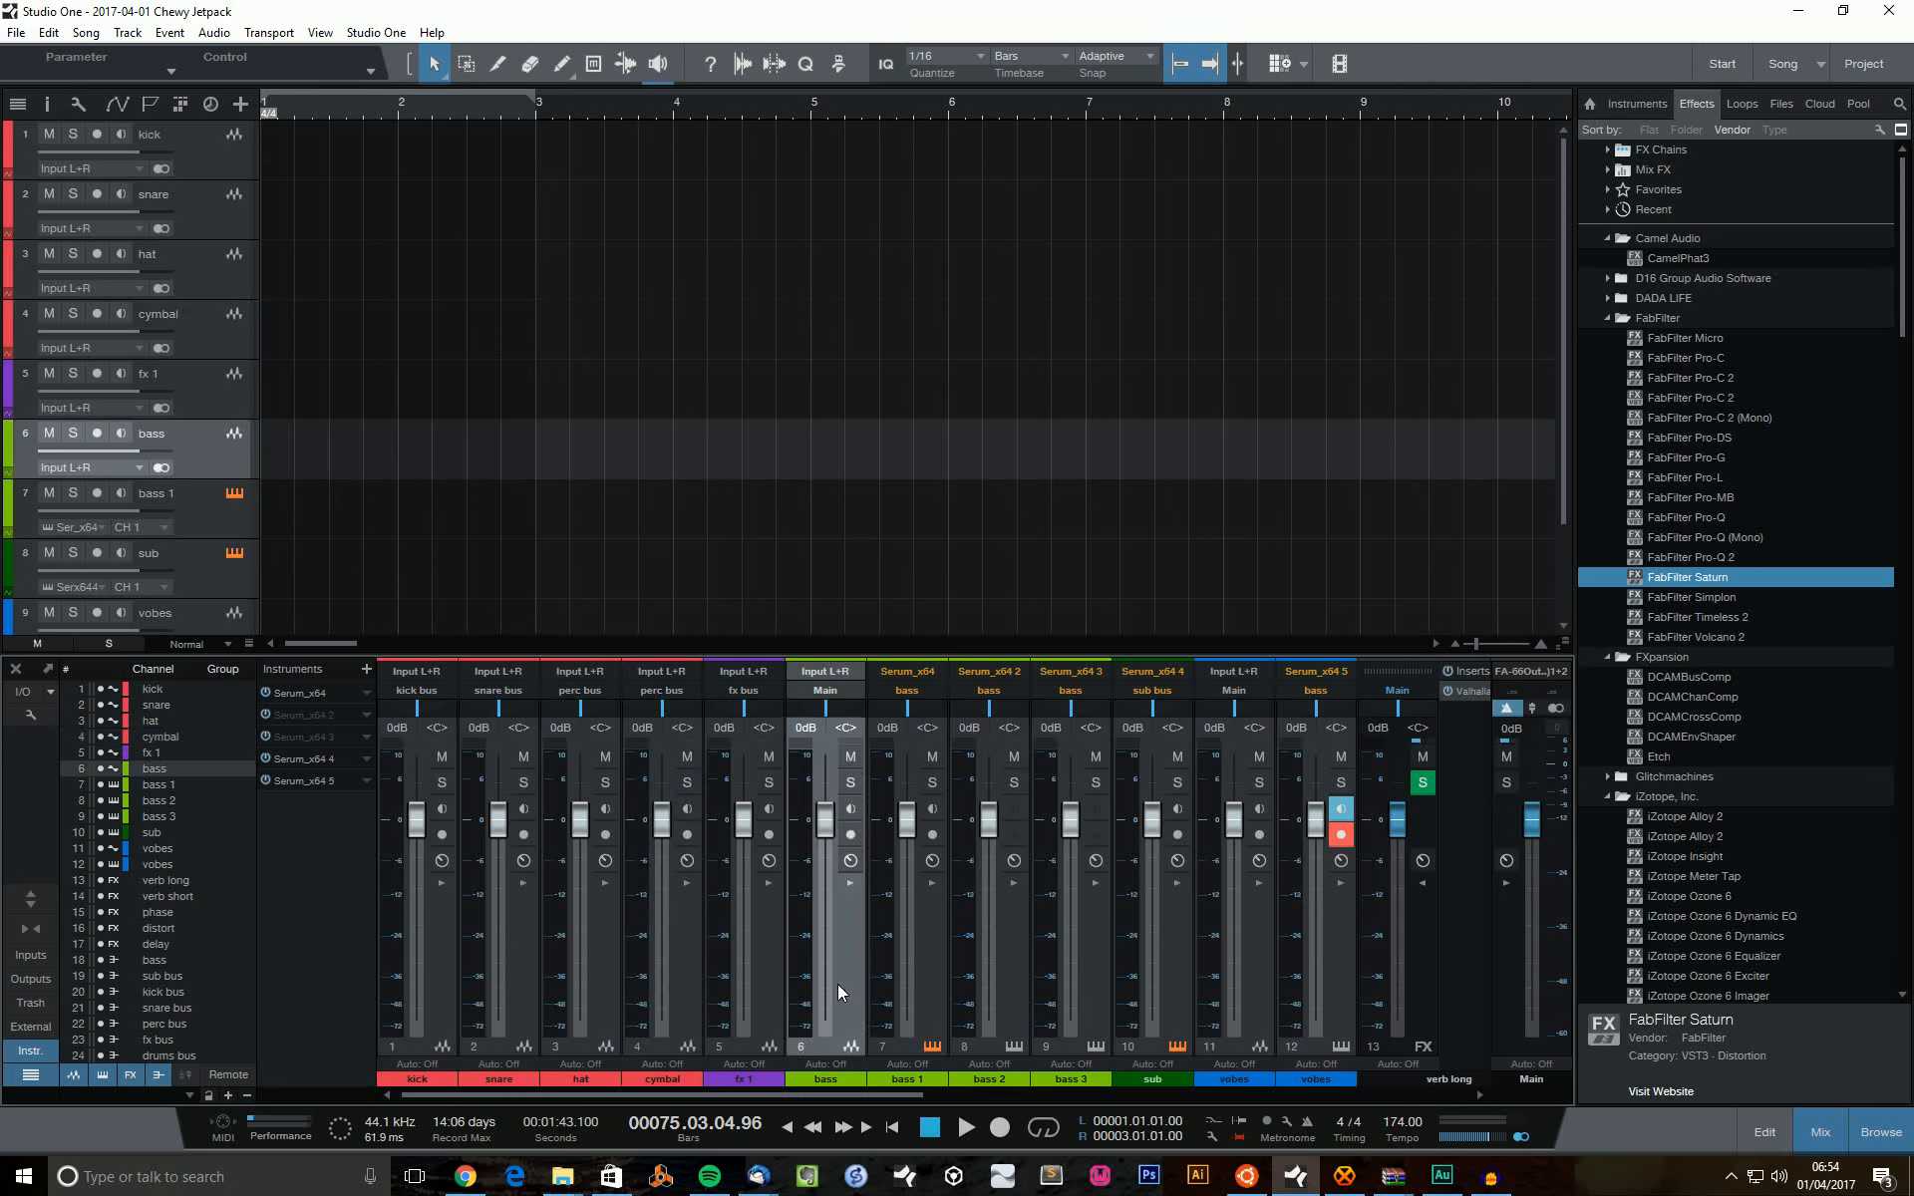
click(829, 695)
click(849, 720)
Review the output routing of the fx 1, sub, bass and bass 1 channels.
click(774, 981)
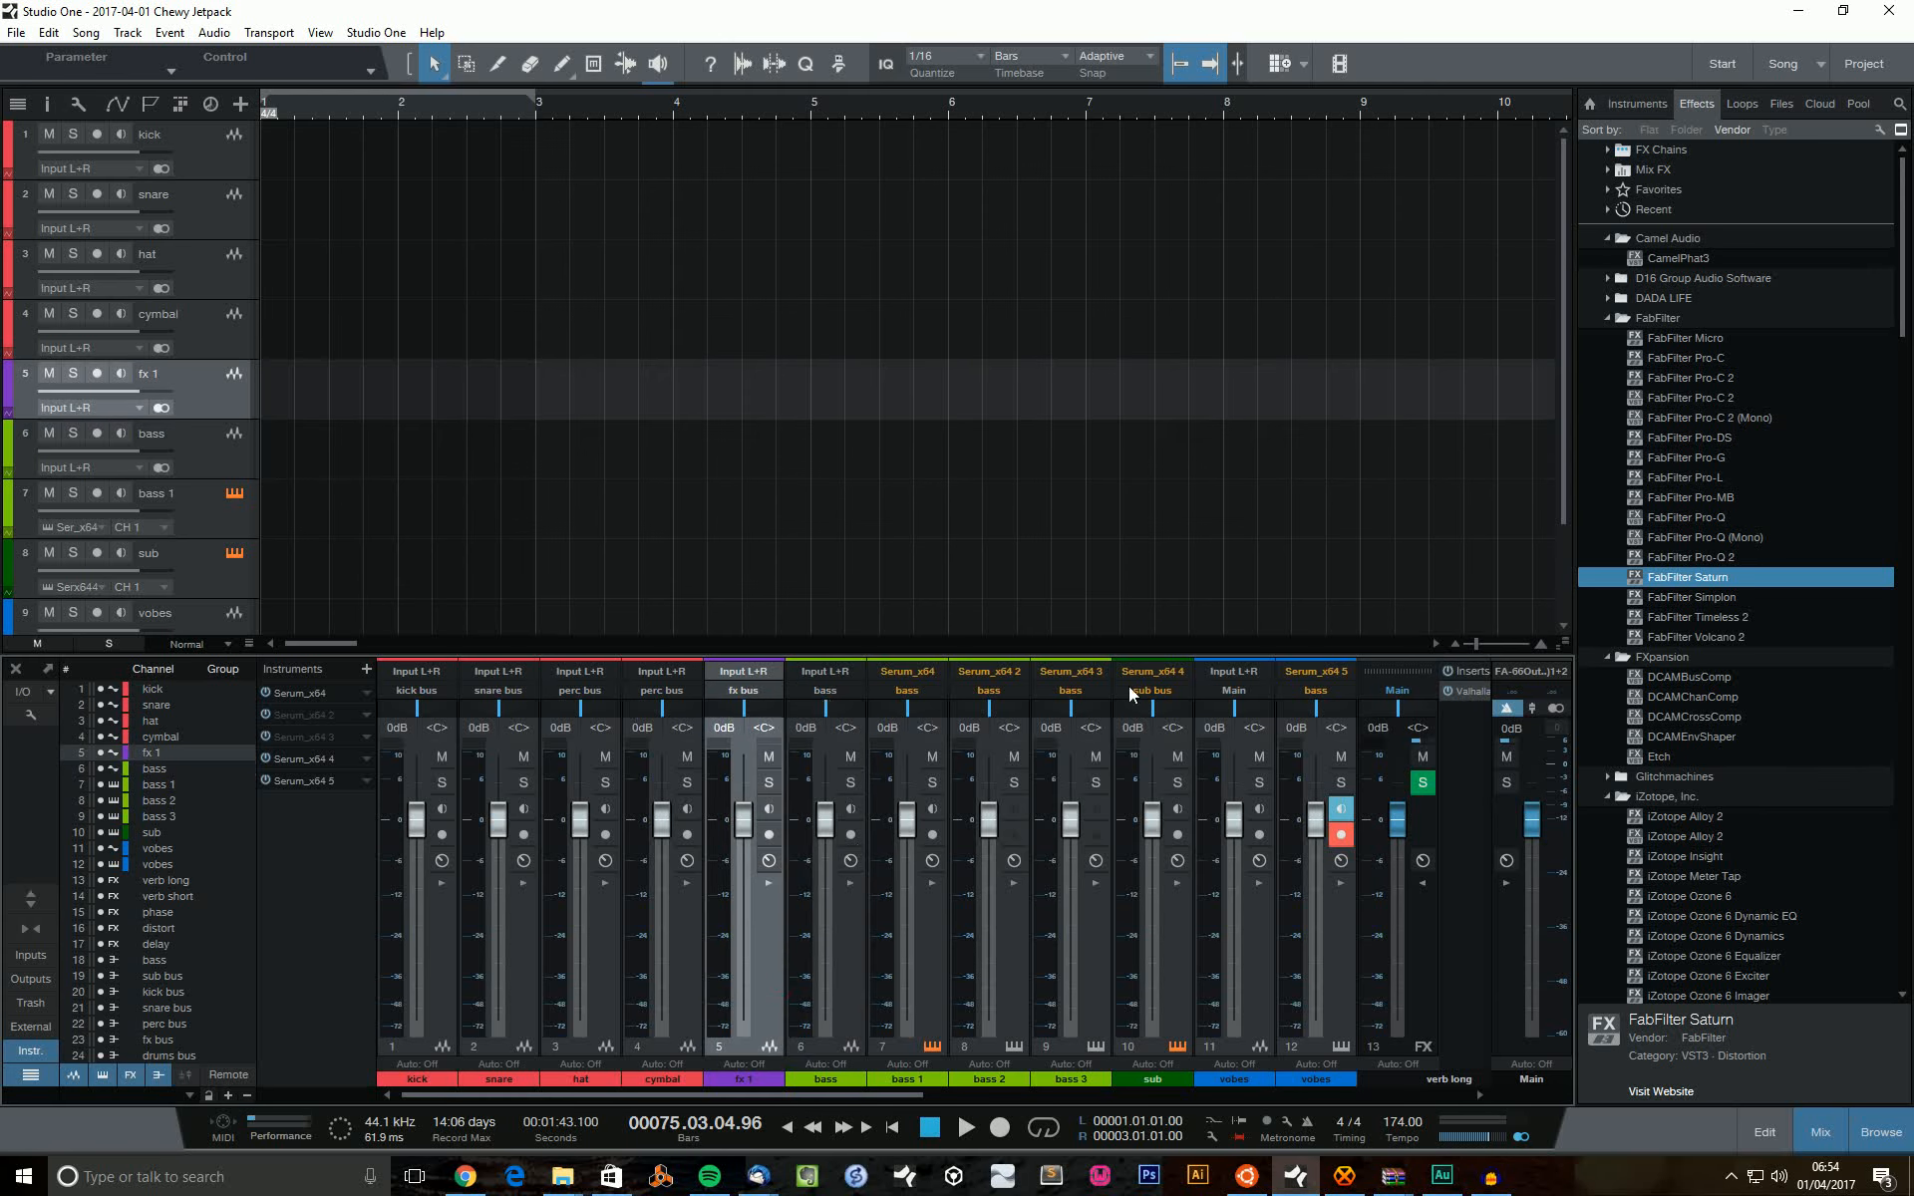
click(1163, 952)
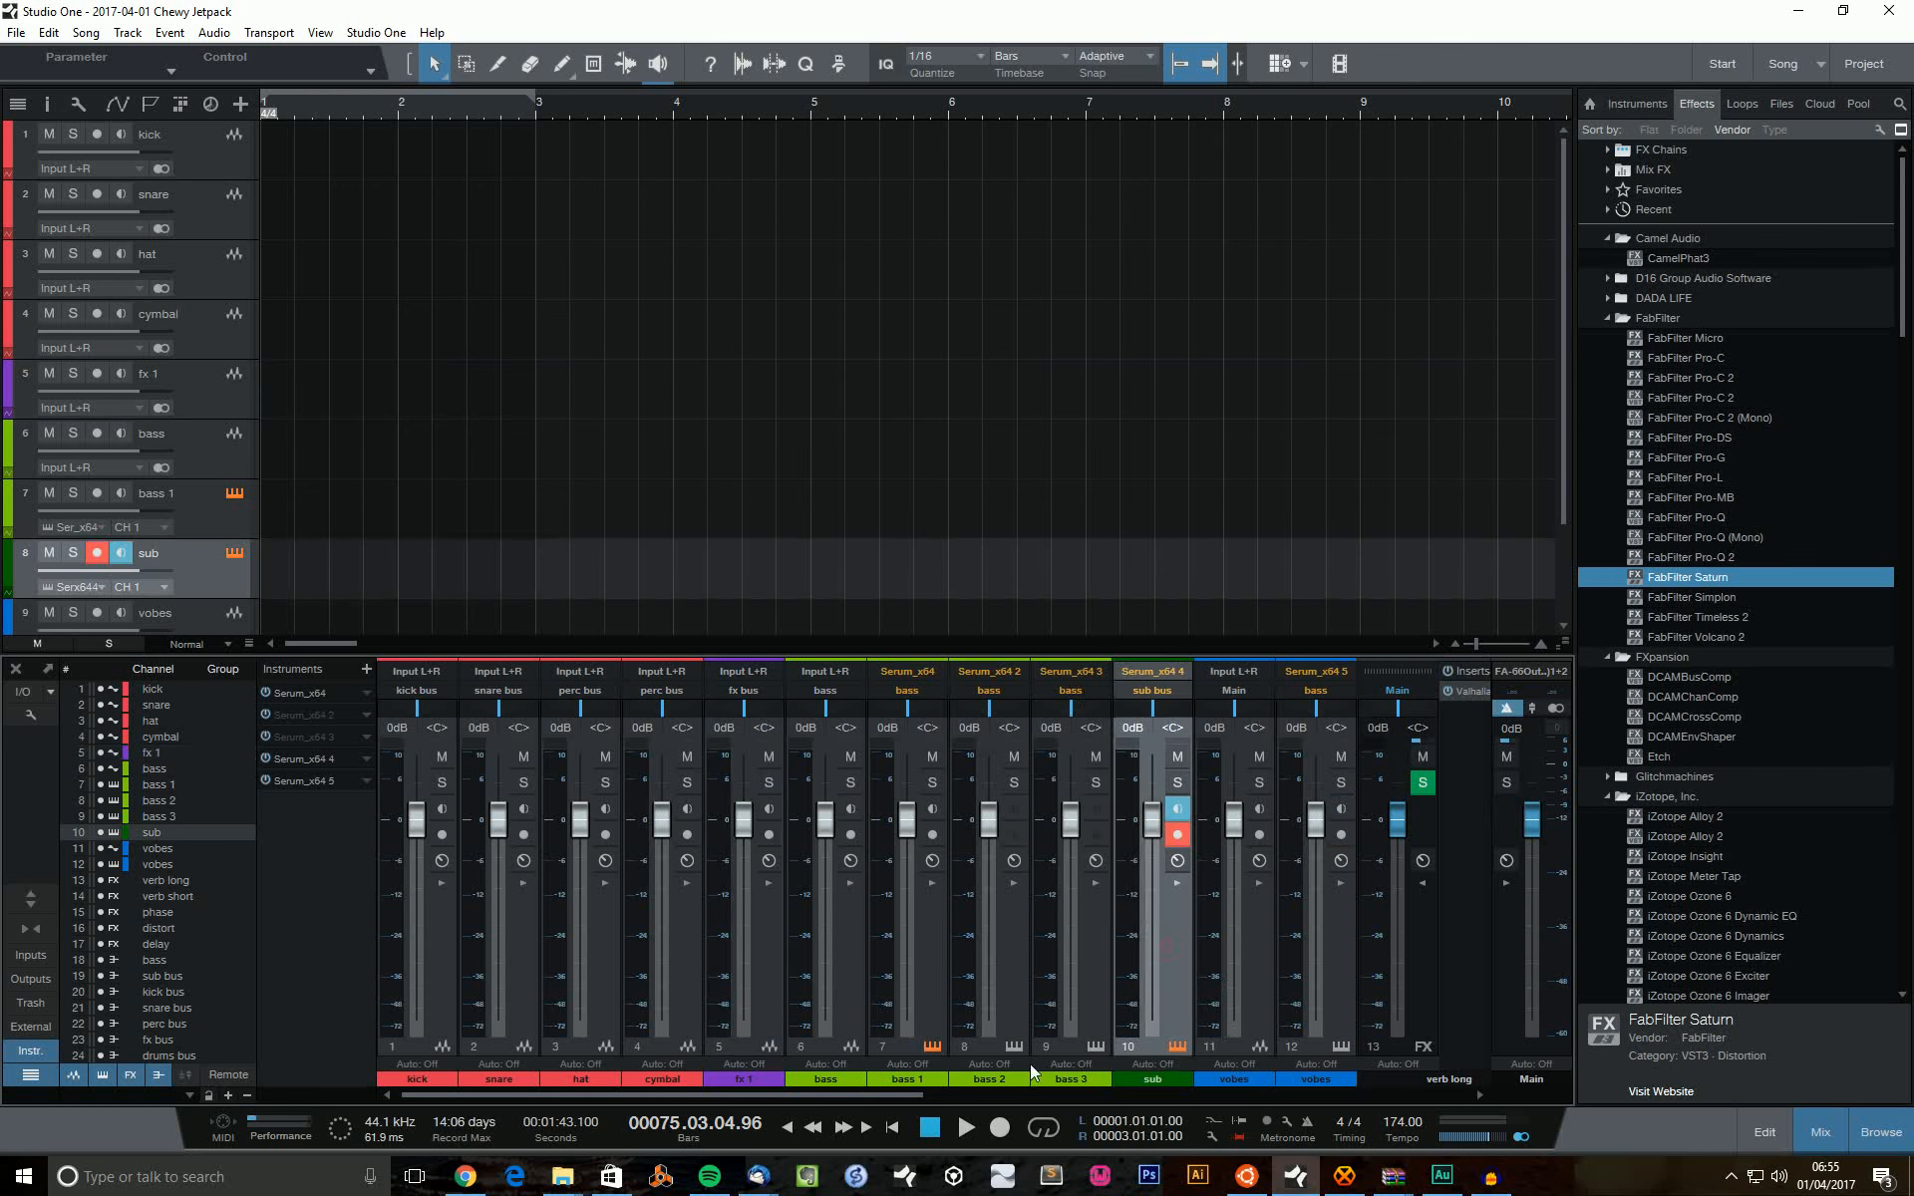
click(827, 991)
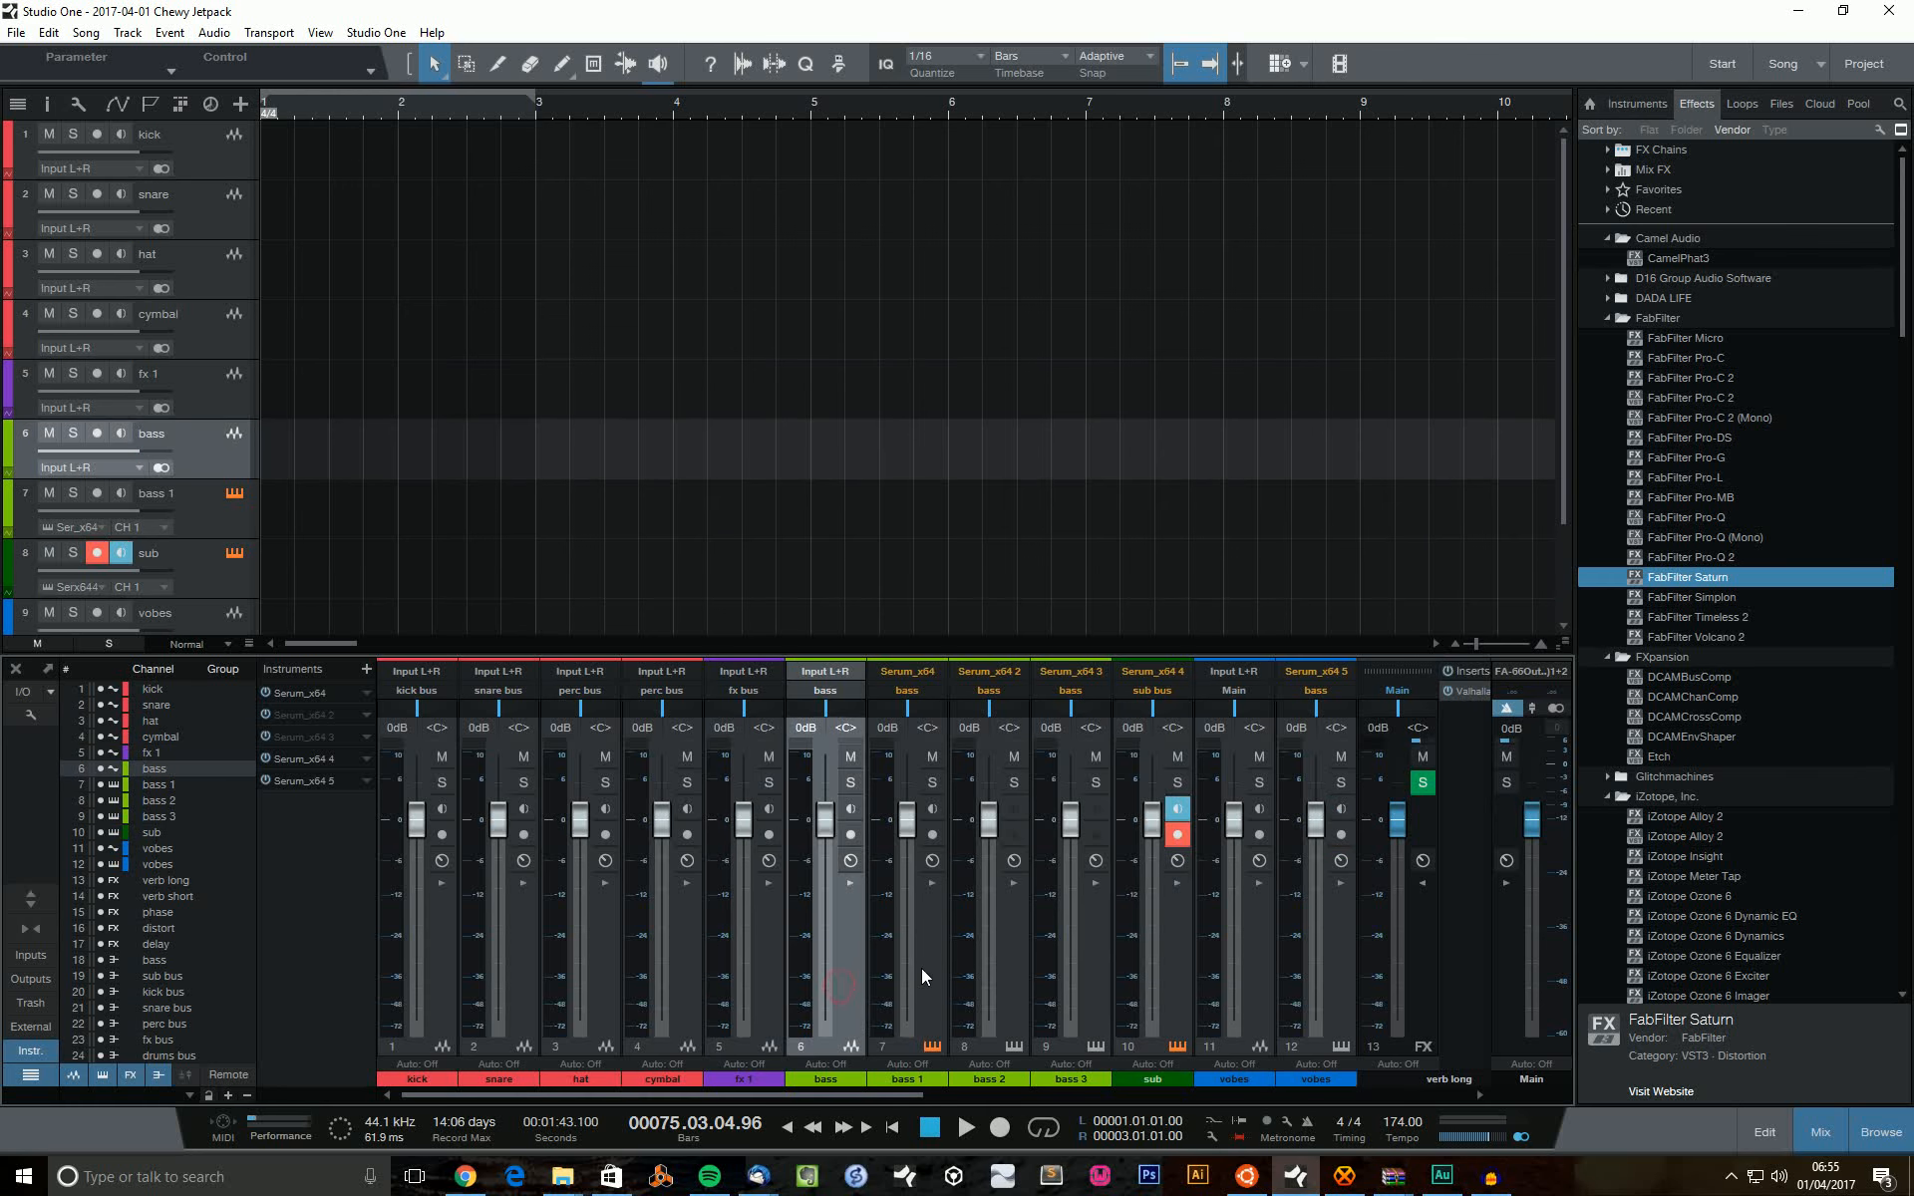
click(921, 967)
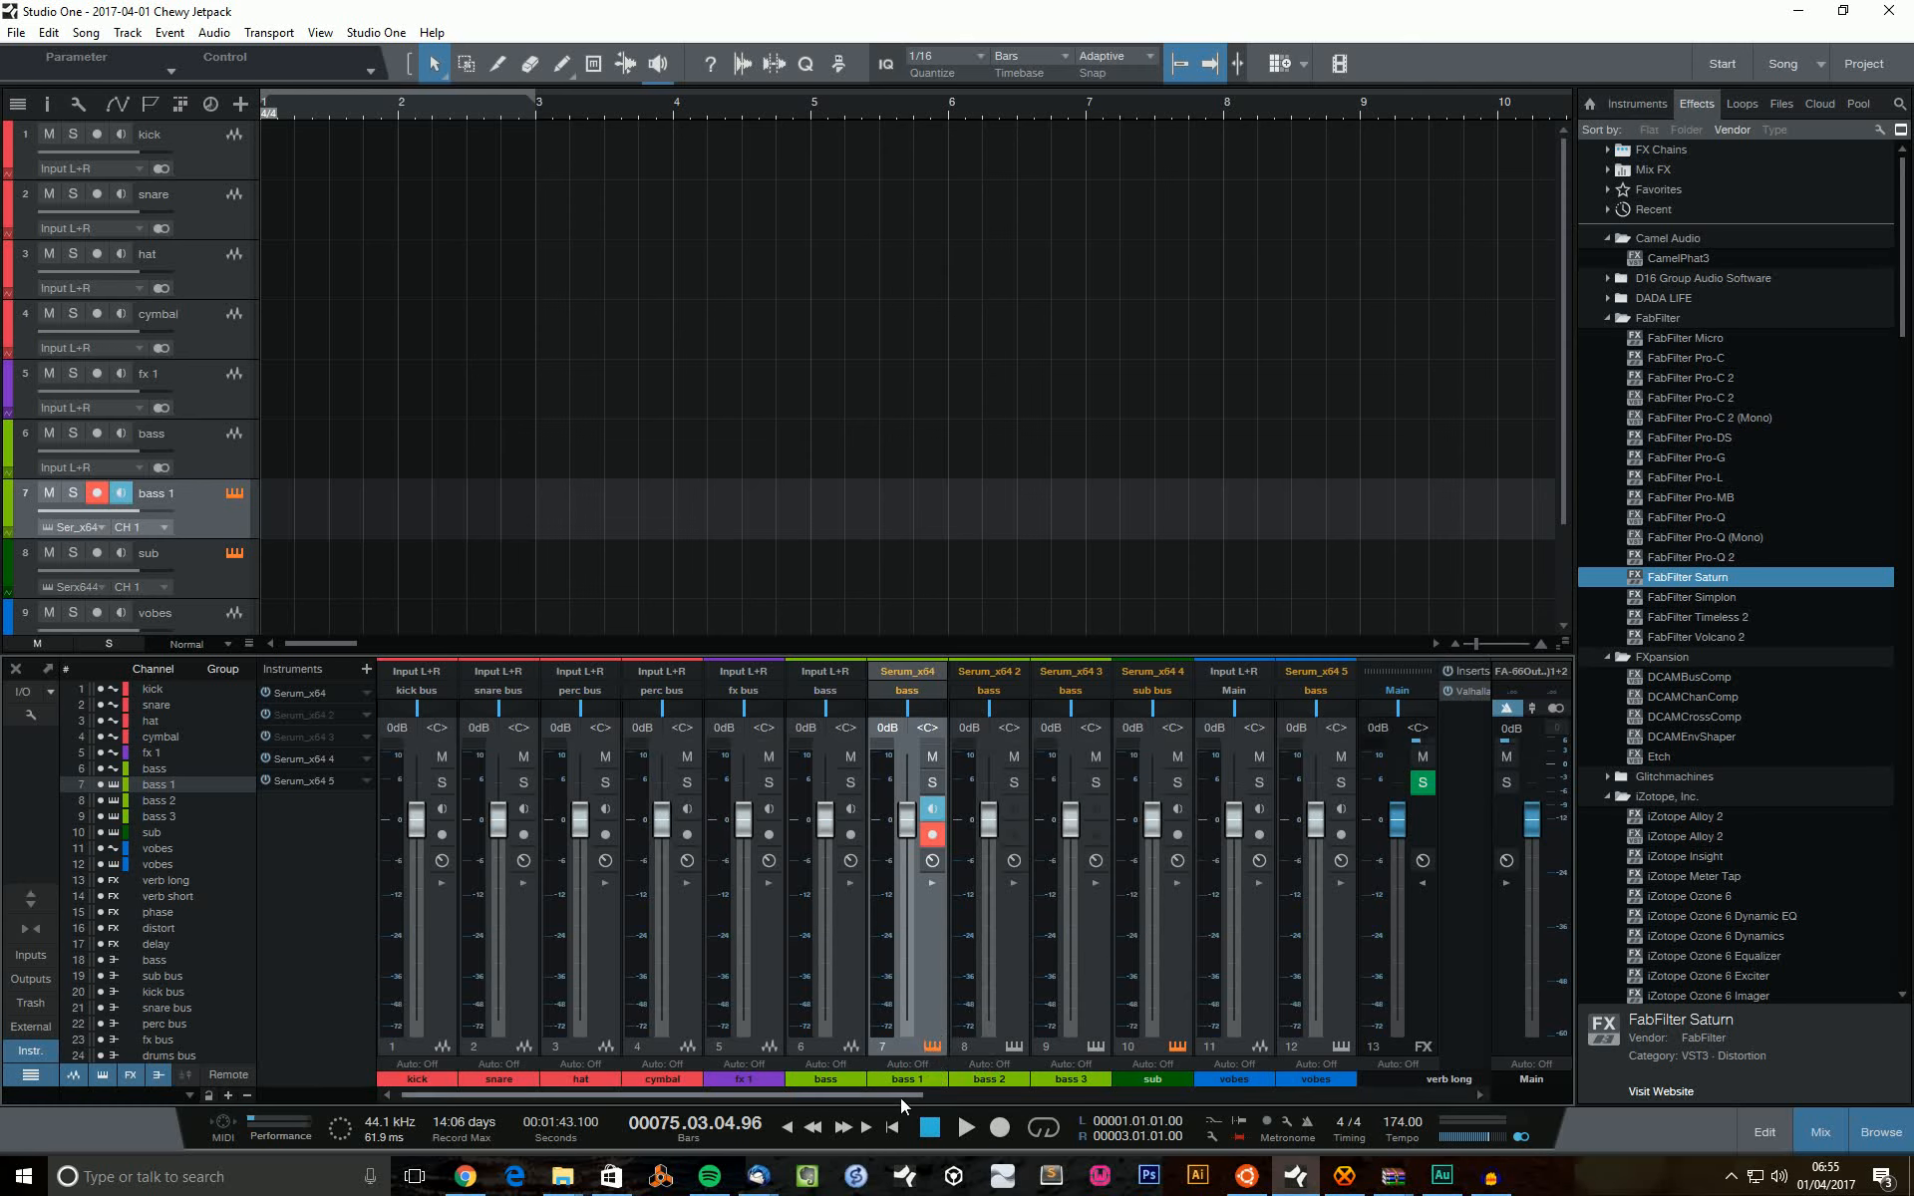
Examine the iZotope Ozone 6 Imager insert on the bass bus, dismissing its preset manager and closing the plug-in window.
drag(901, 1097, 1050, 1090)
drag(1137, 1097, 1467, 1101)
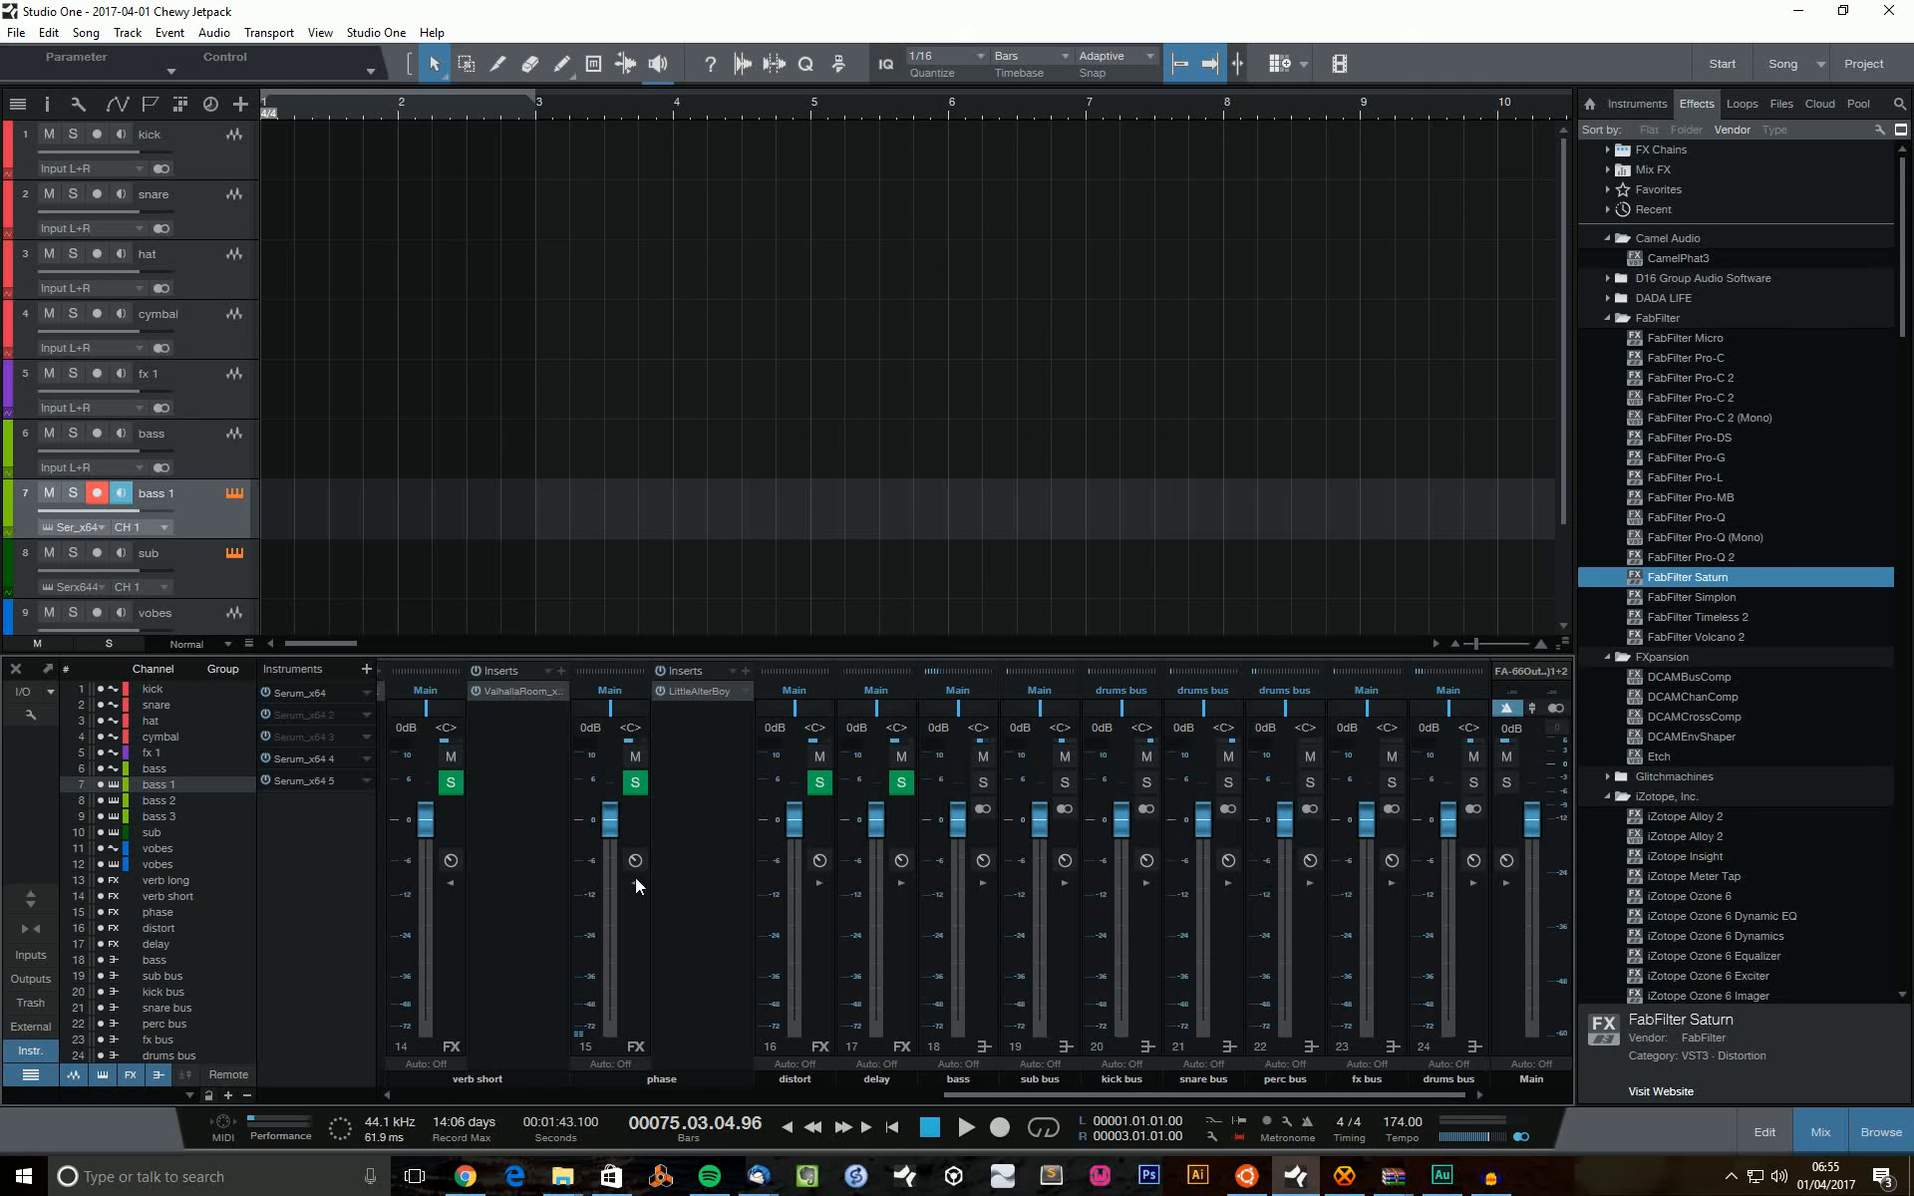
click(984, 883)
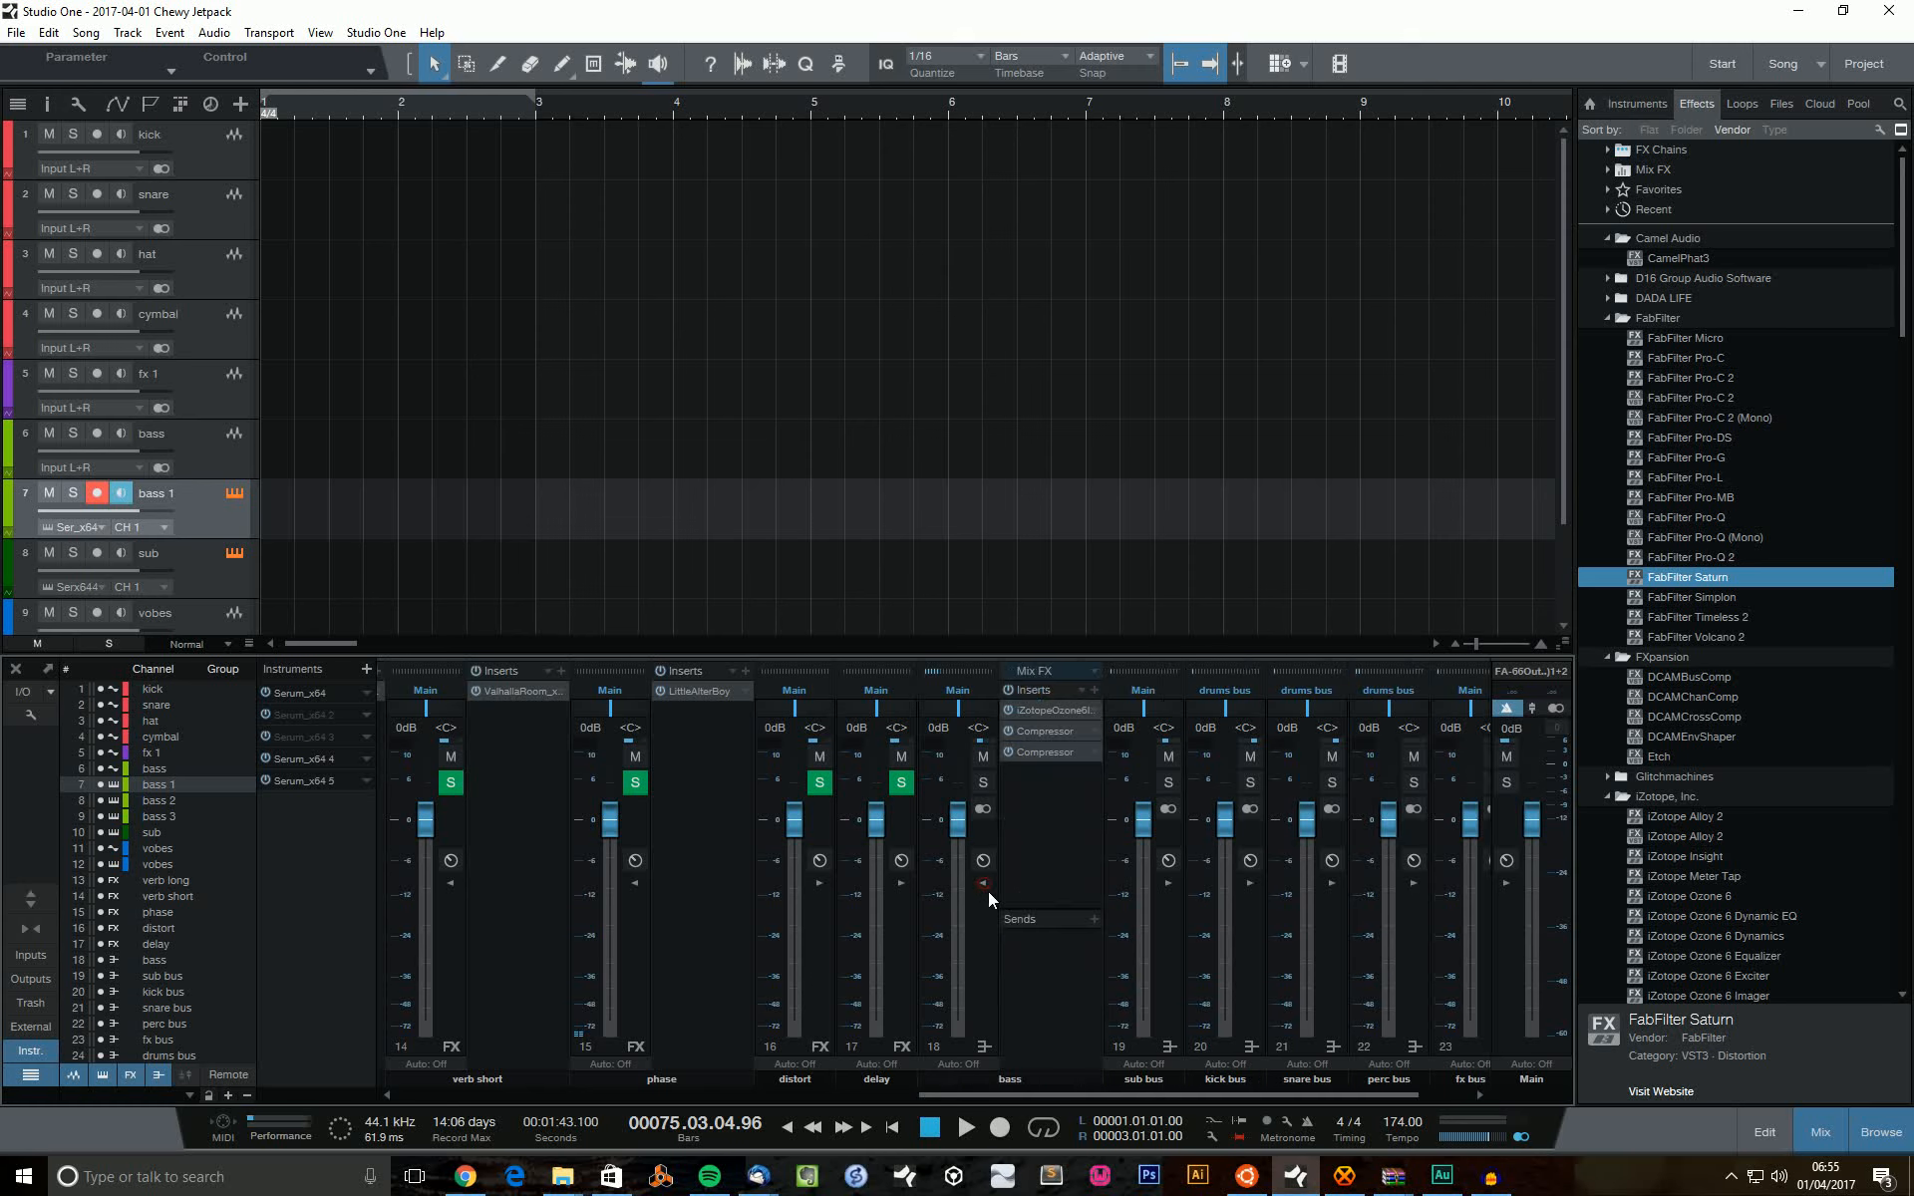
double_click(1071, 712)
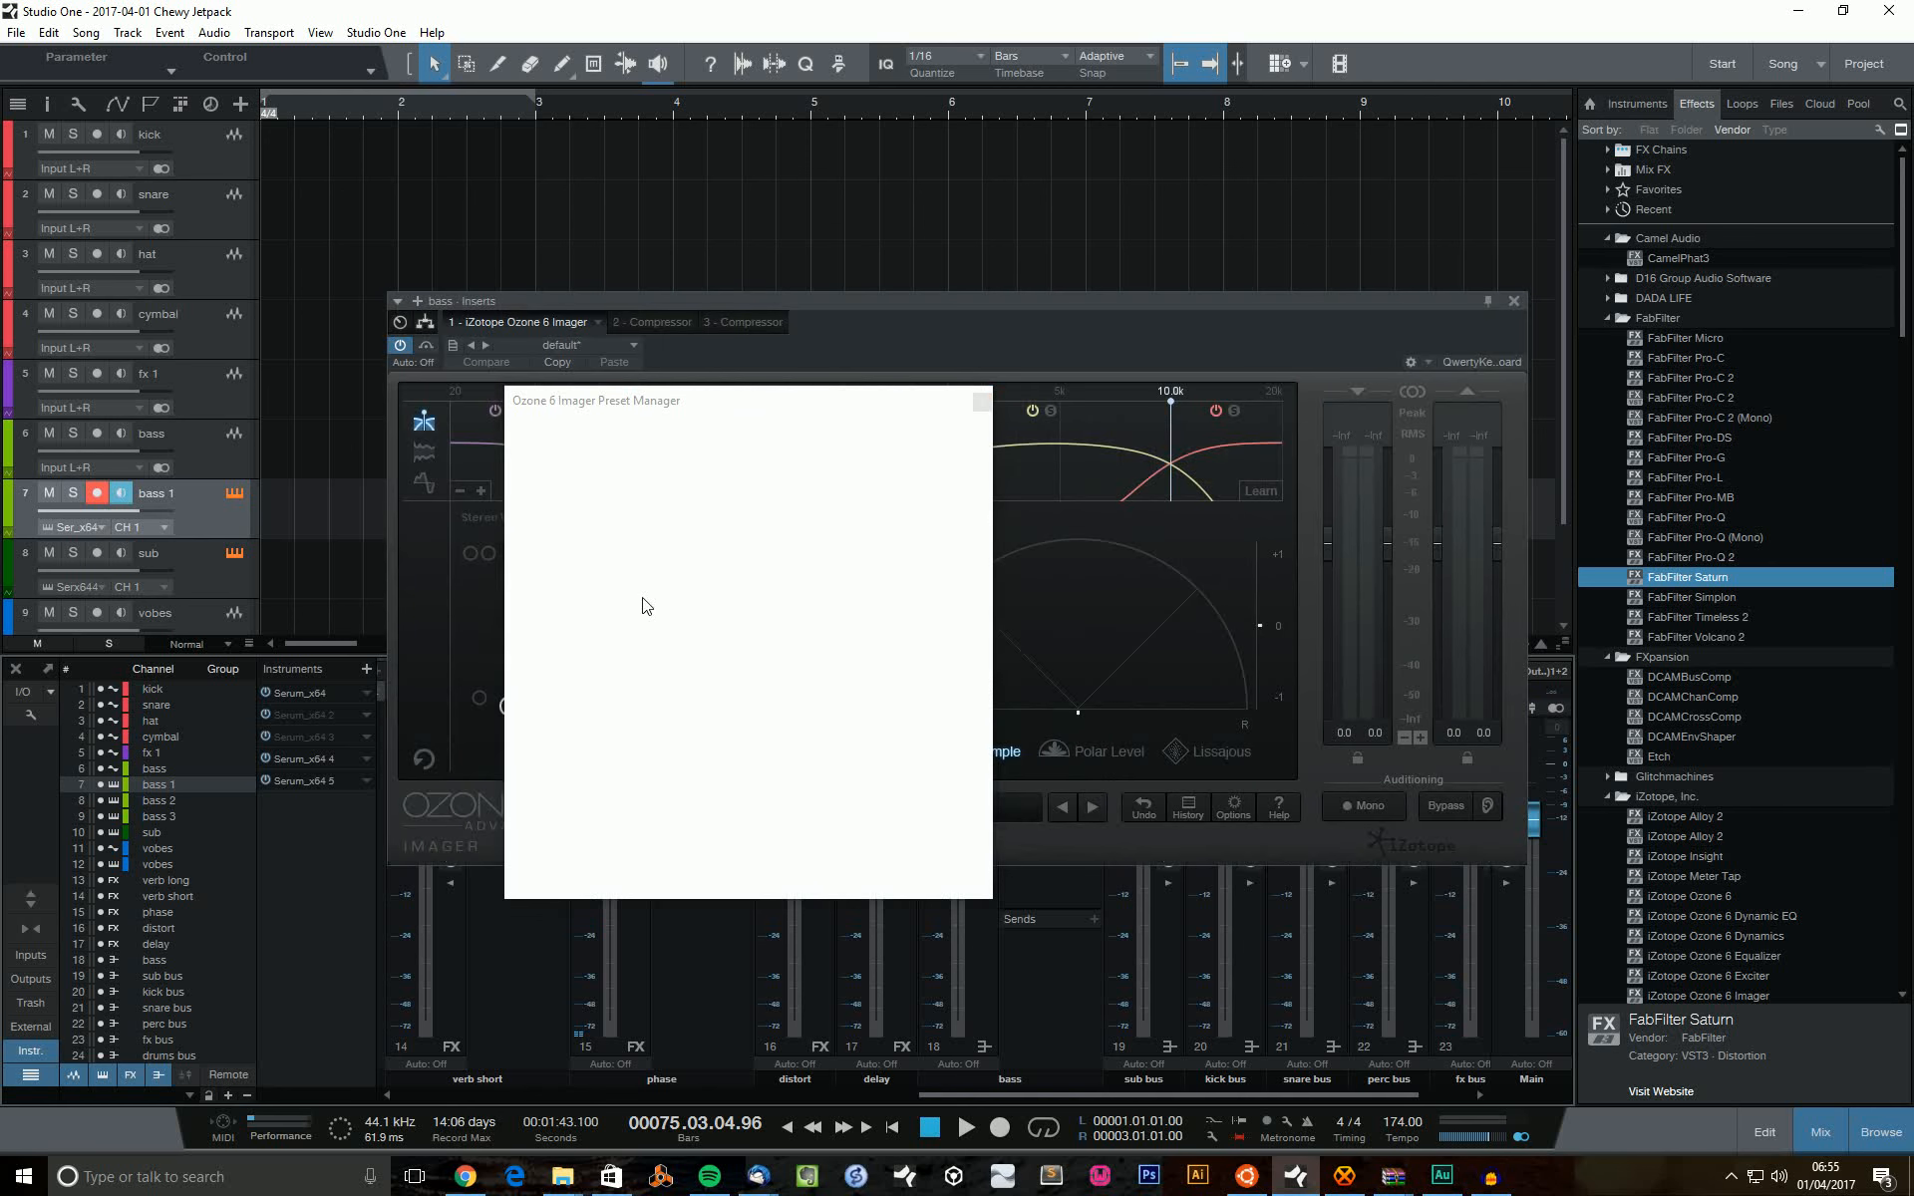
click(981, 400)
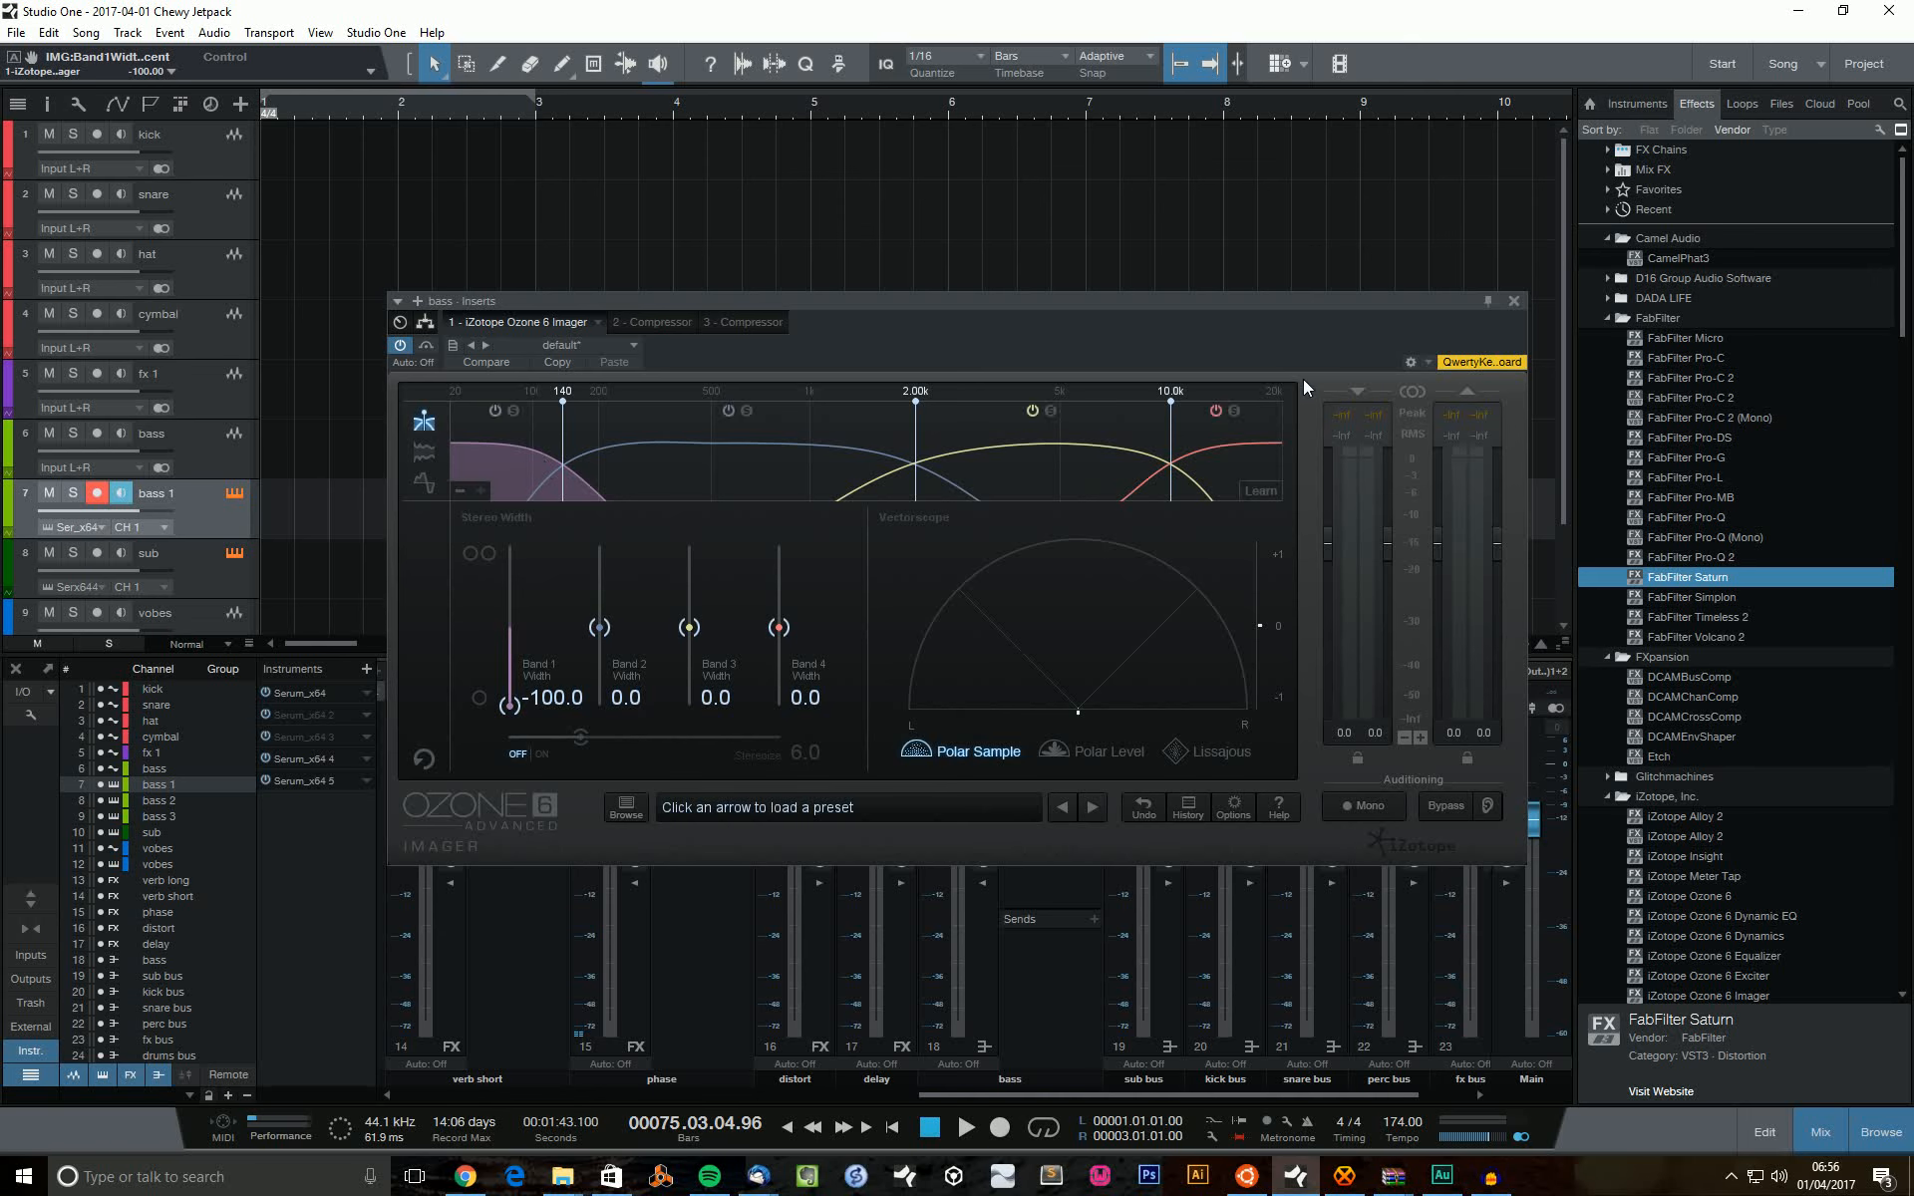
click(1514, 302)
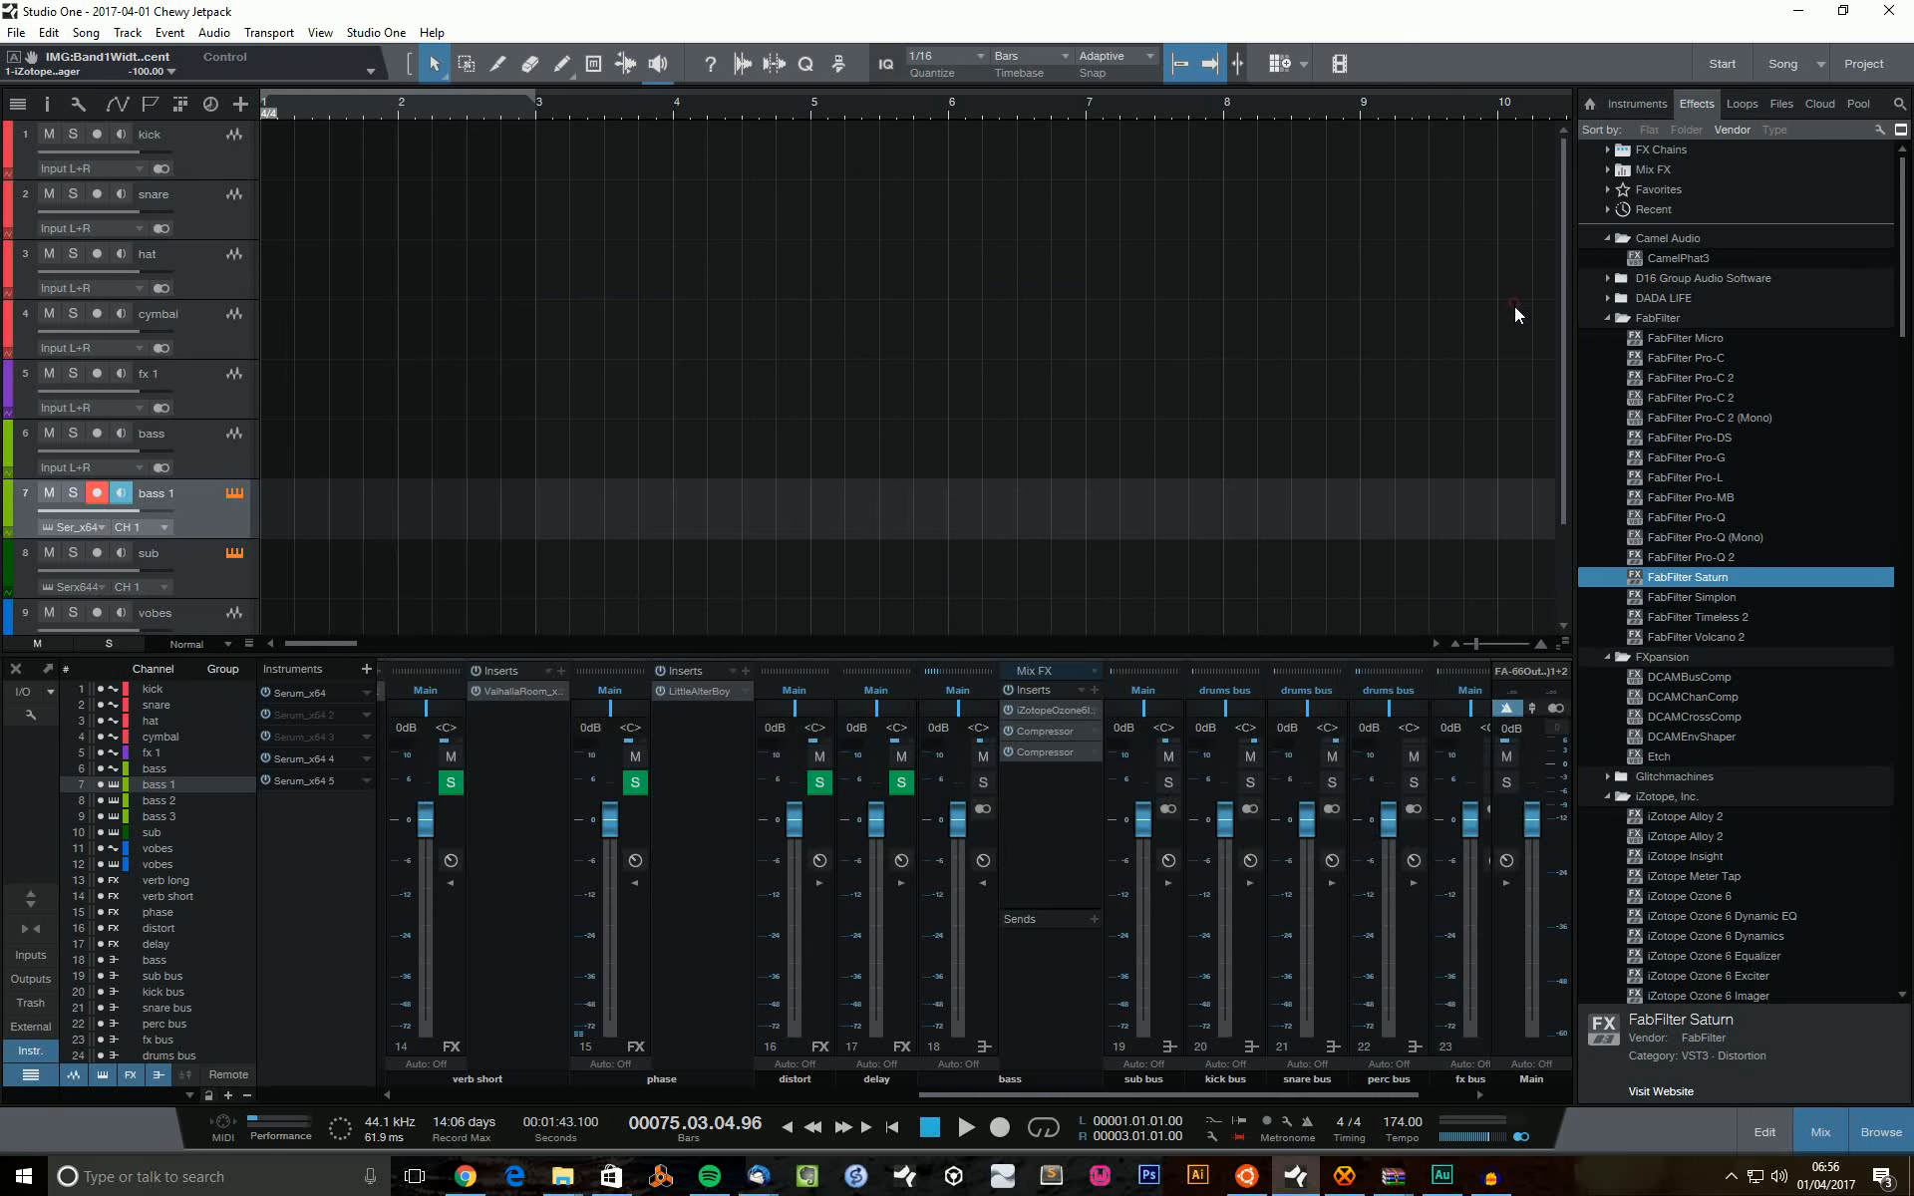
Open the bass bus inserts in the routing view and enlarge the window to examine its splitter and compressor chain.
double_click(1055, 732)
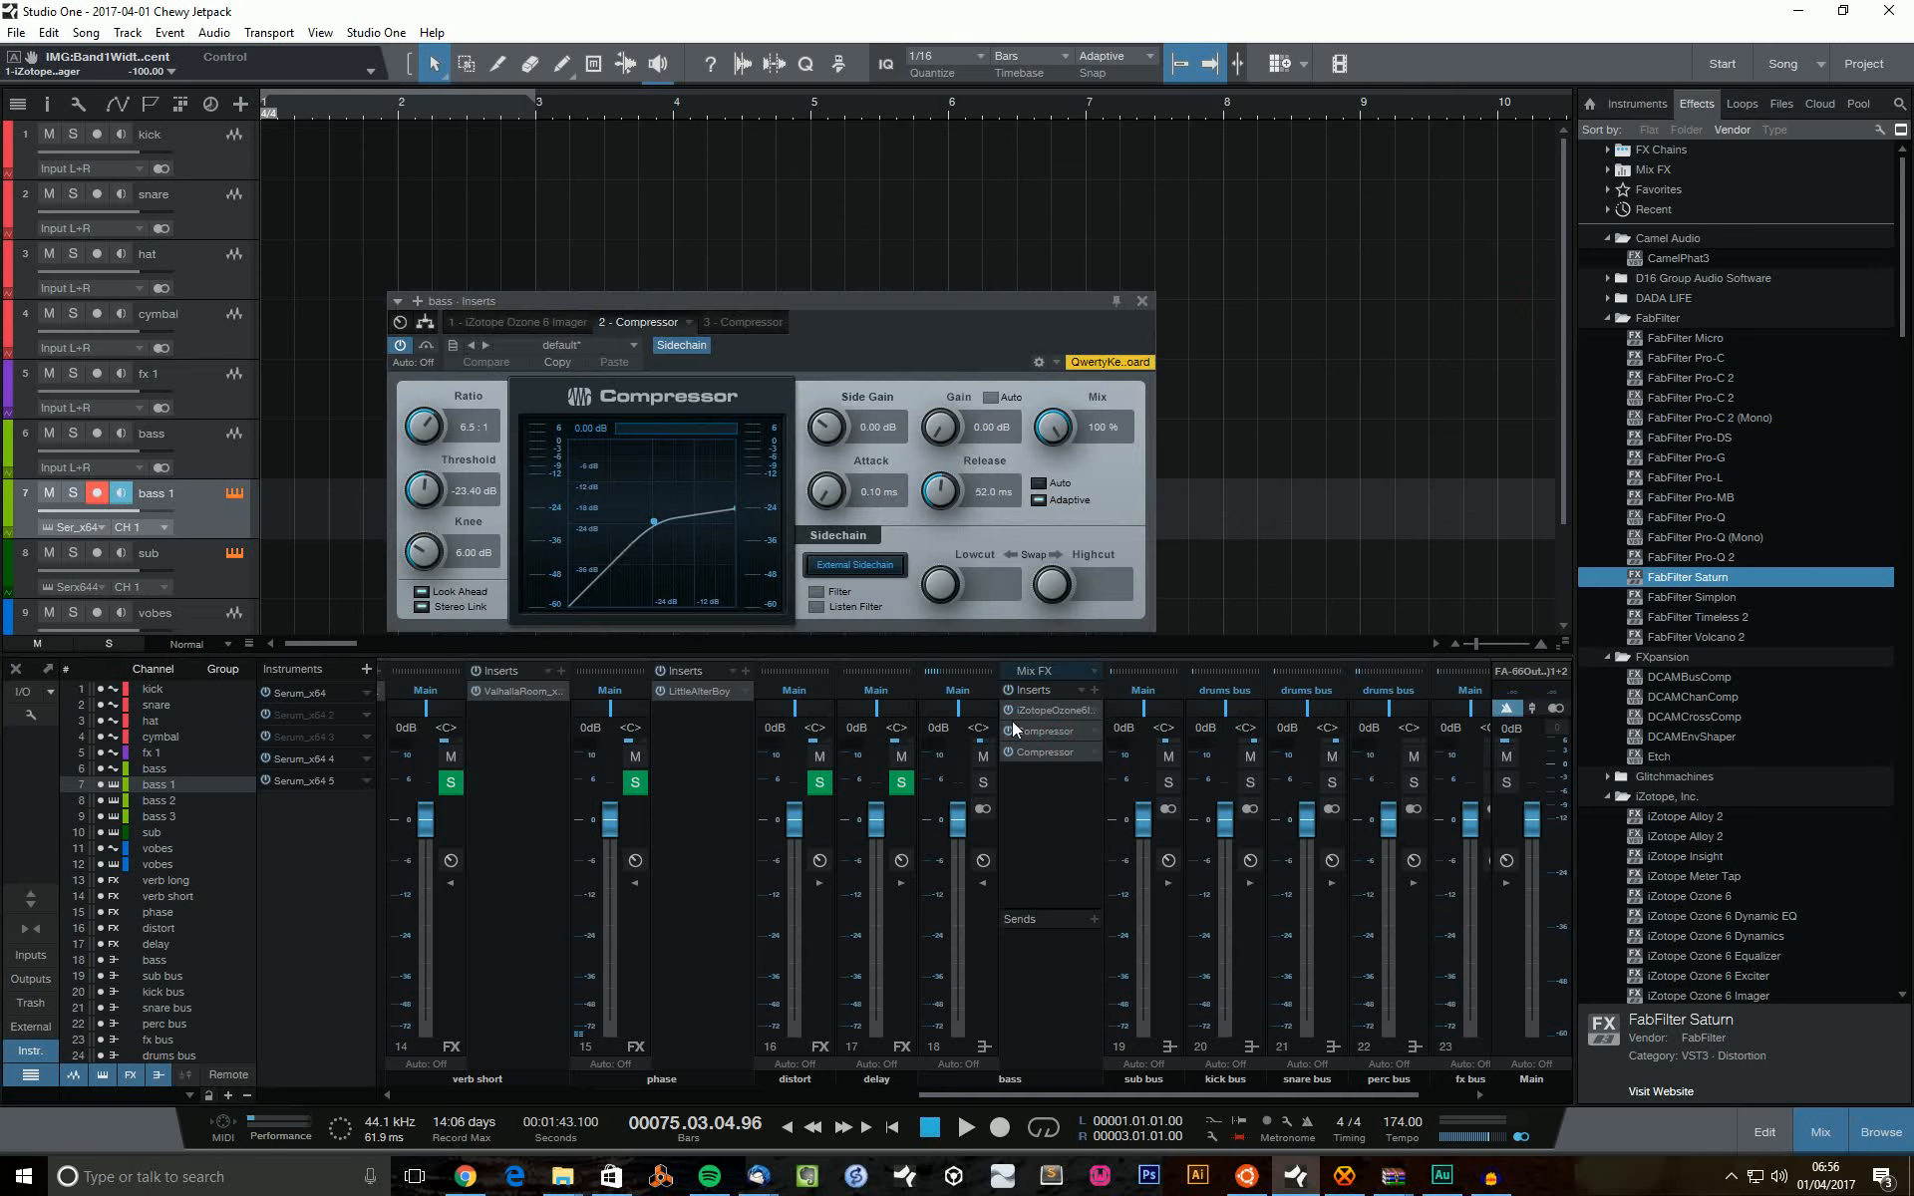
click(425, 322)
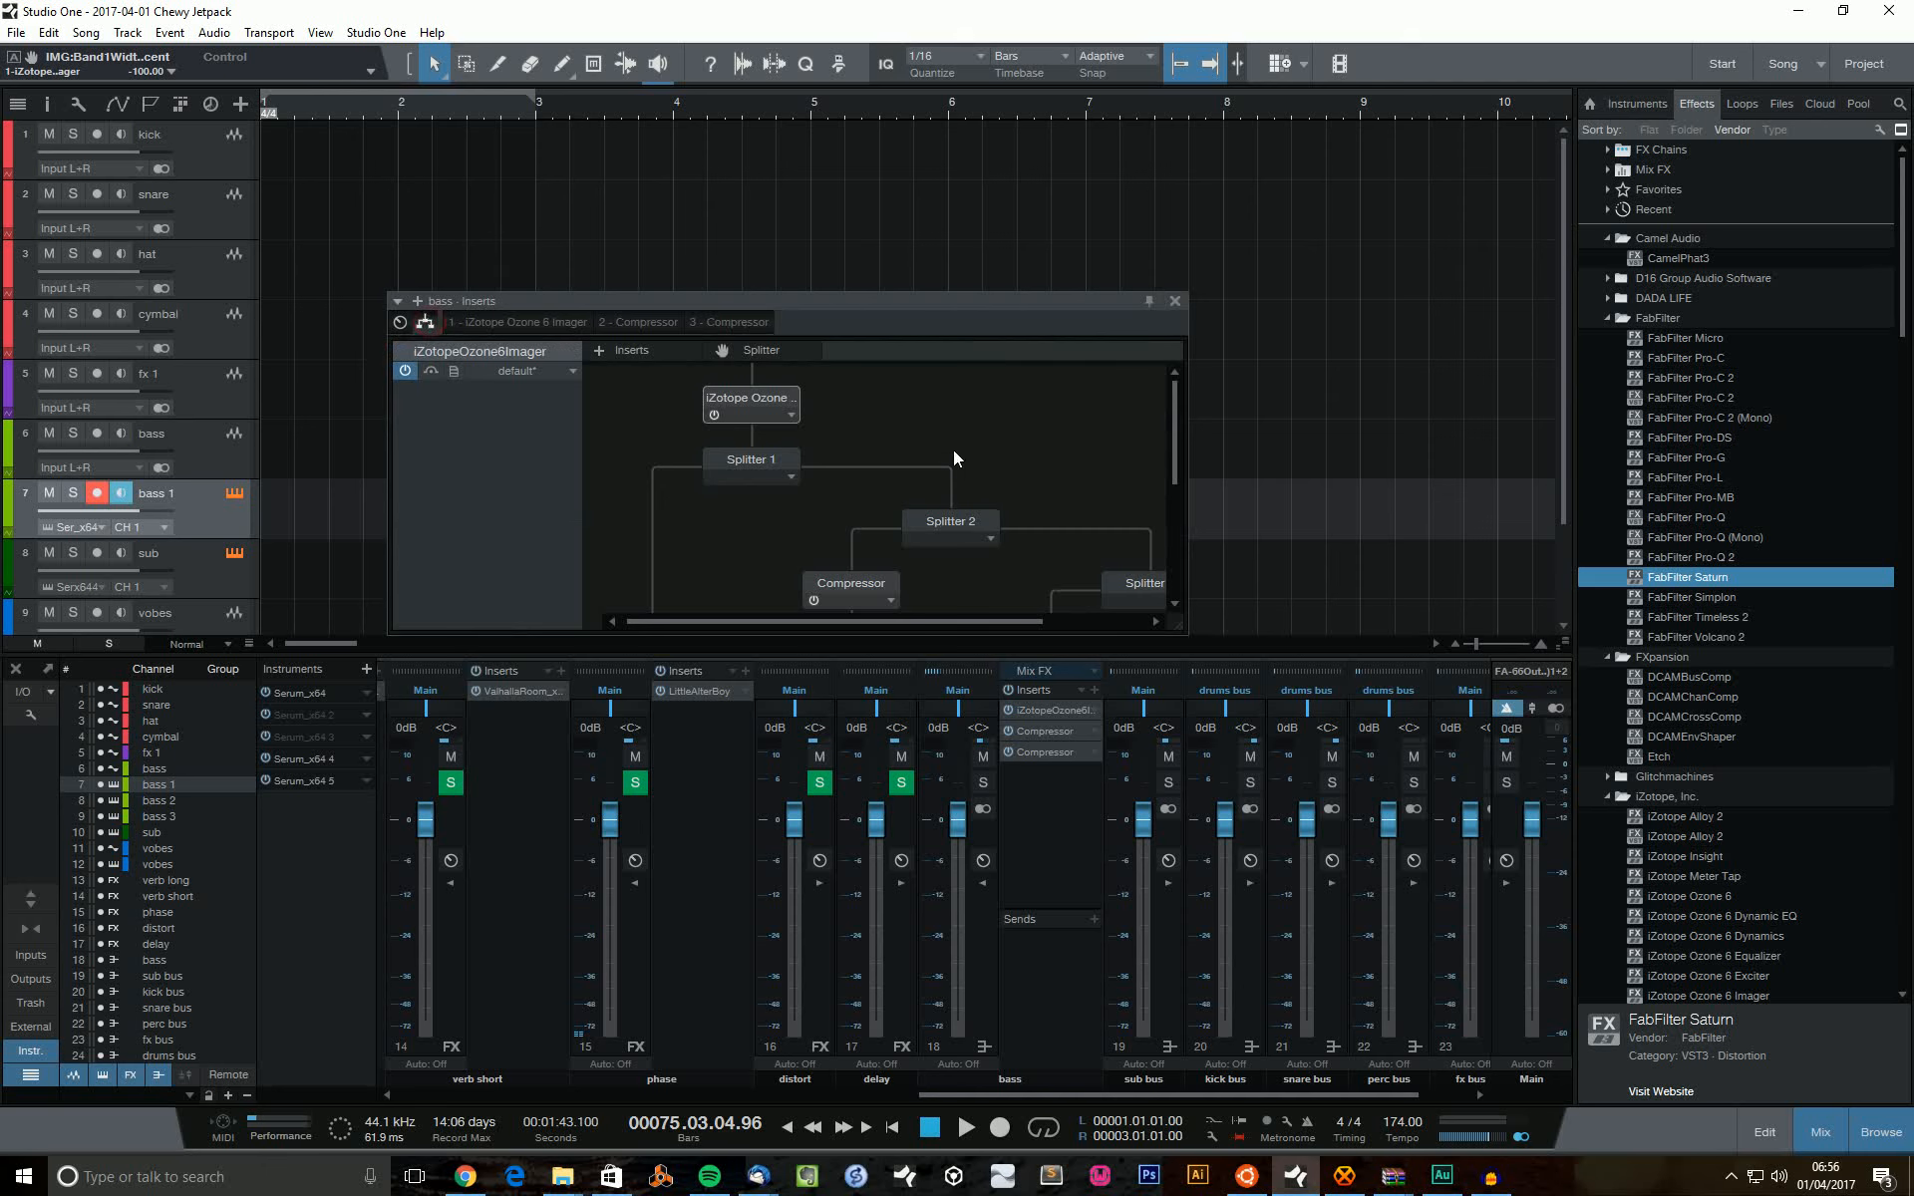
scroll(953, 450, down, 2)
drag(1184, 631, 1636, 802)
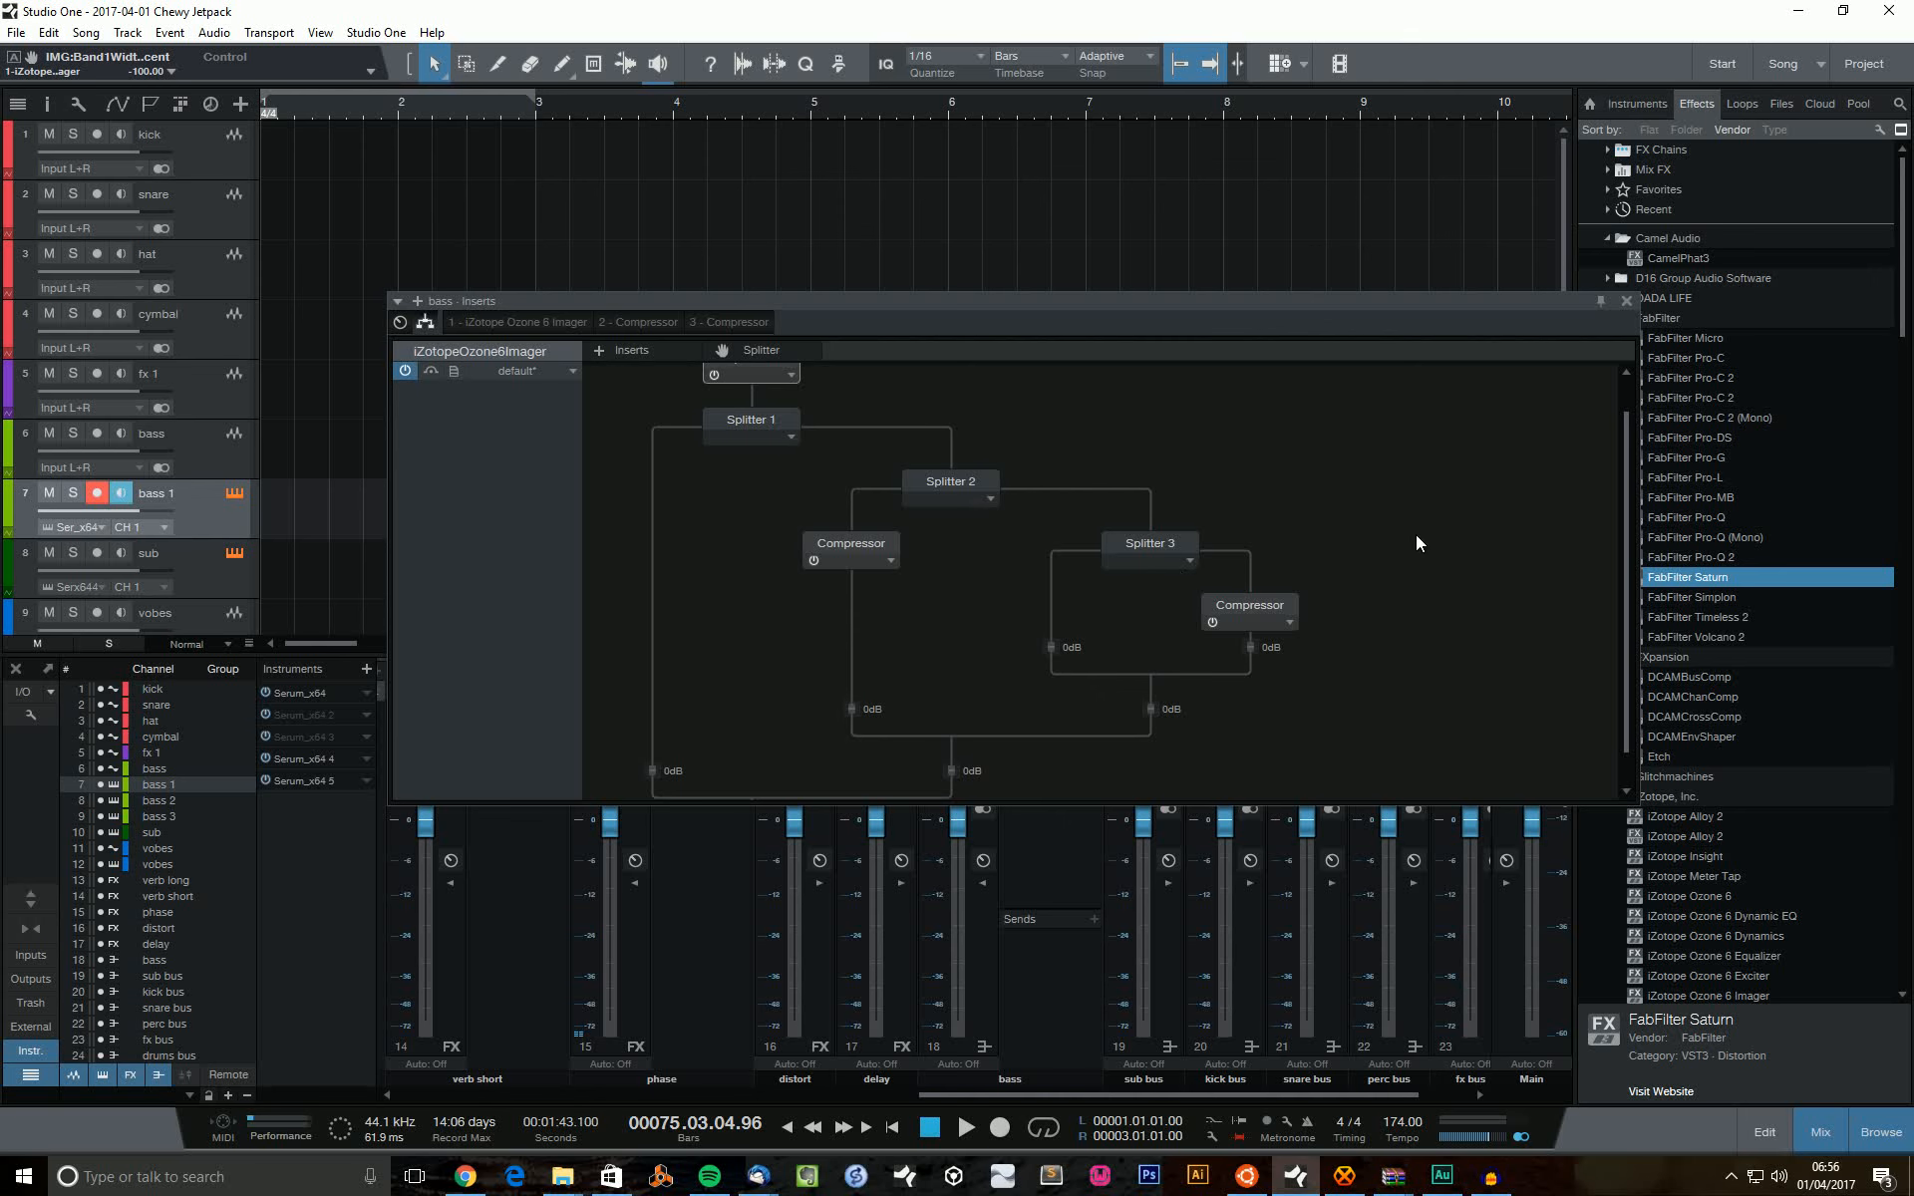
drag(1203, 307, 911, 92)
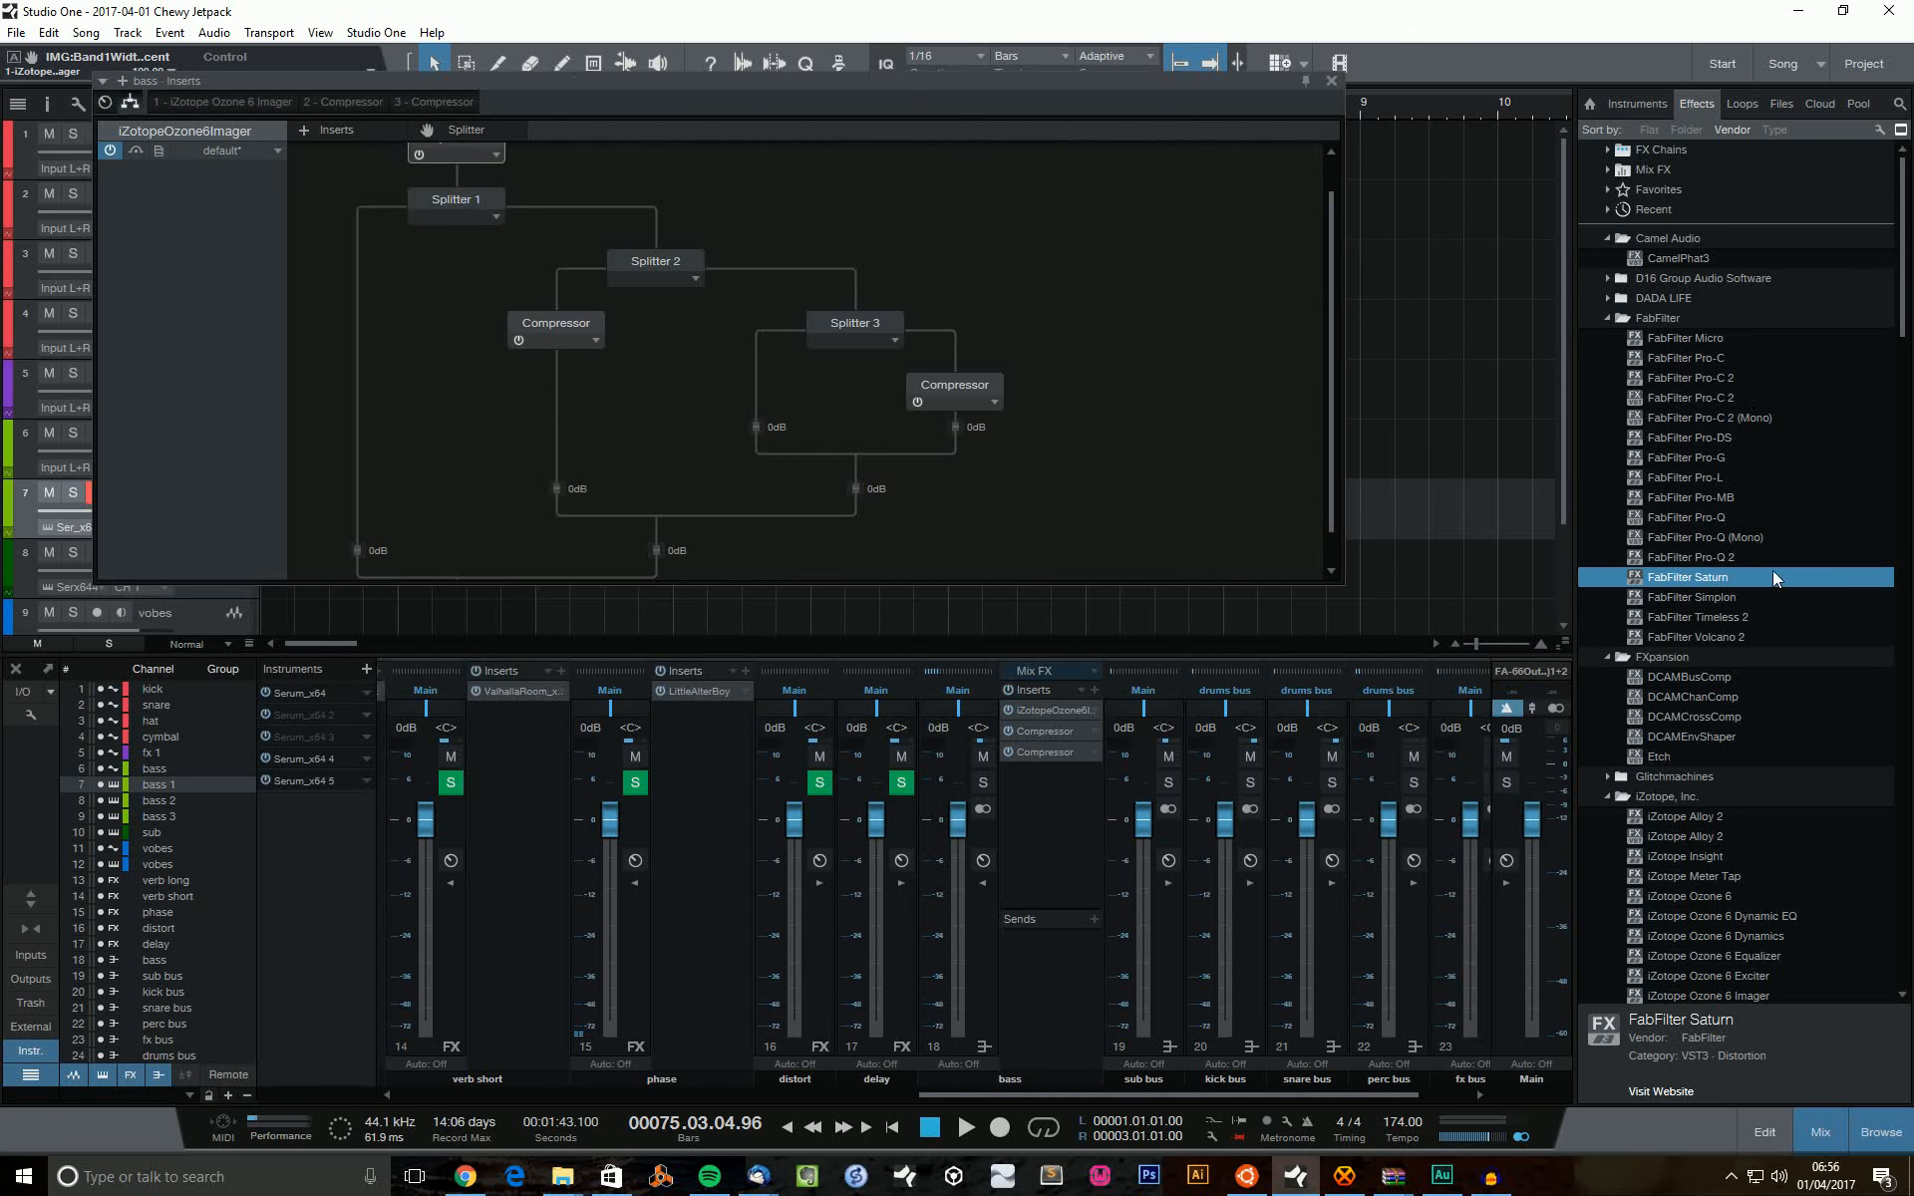
Try FabFilter Pro-MB on the bass bus with one low band and one high band, and remove the plug-in.
drag(1691, 499, 1069, 825)
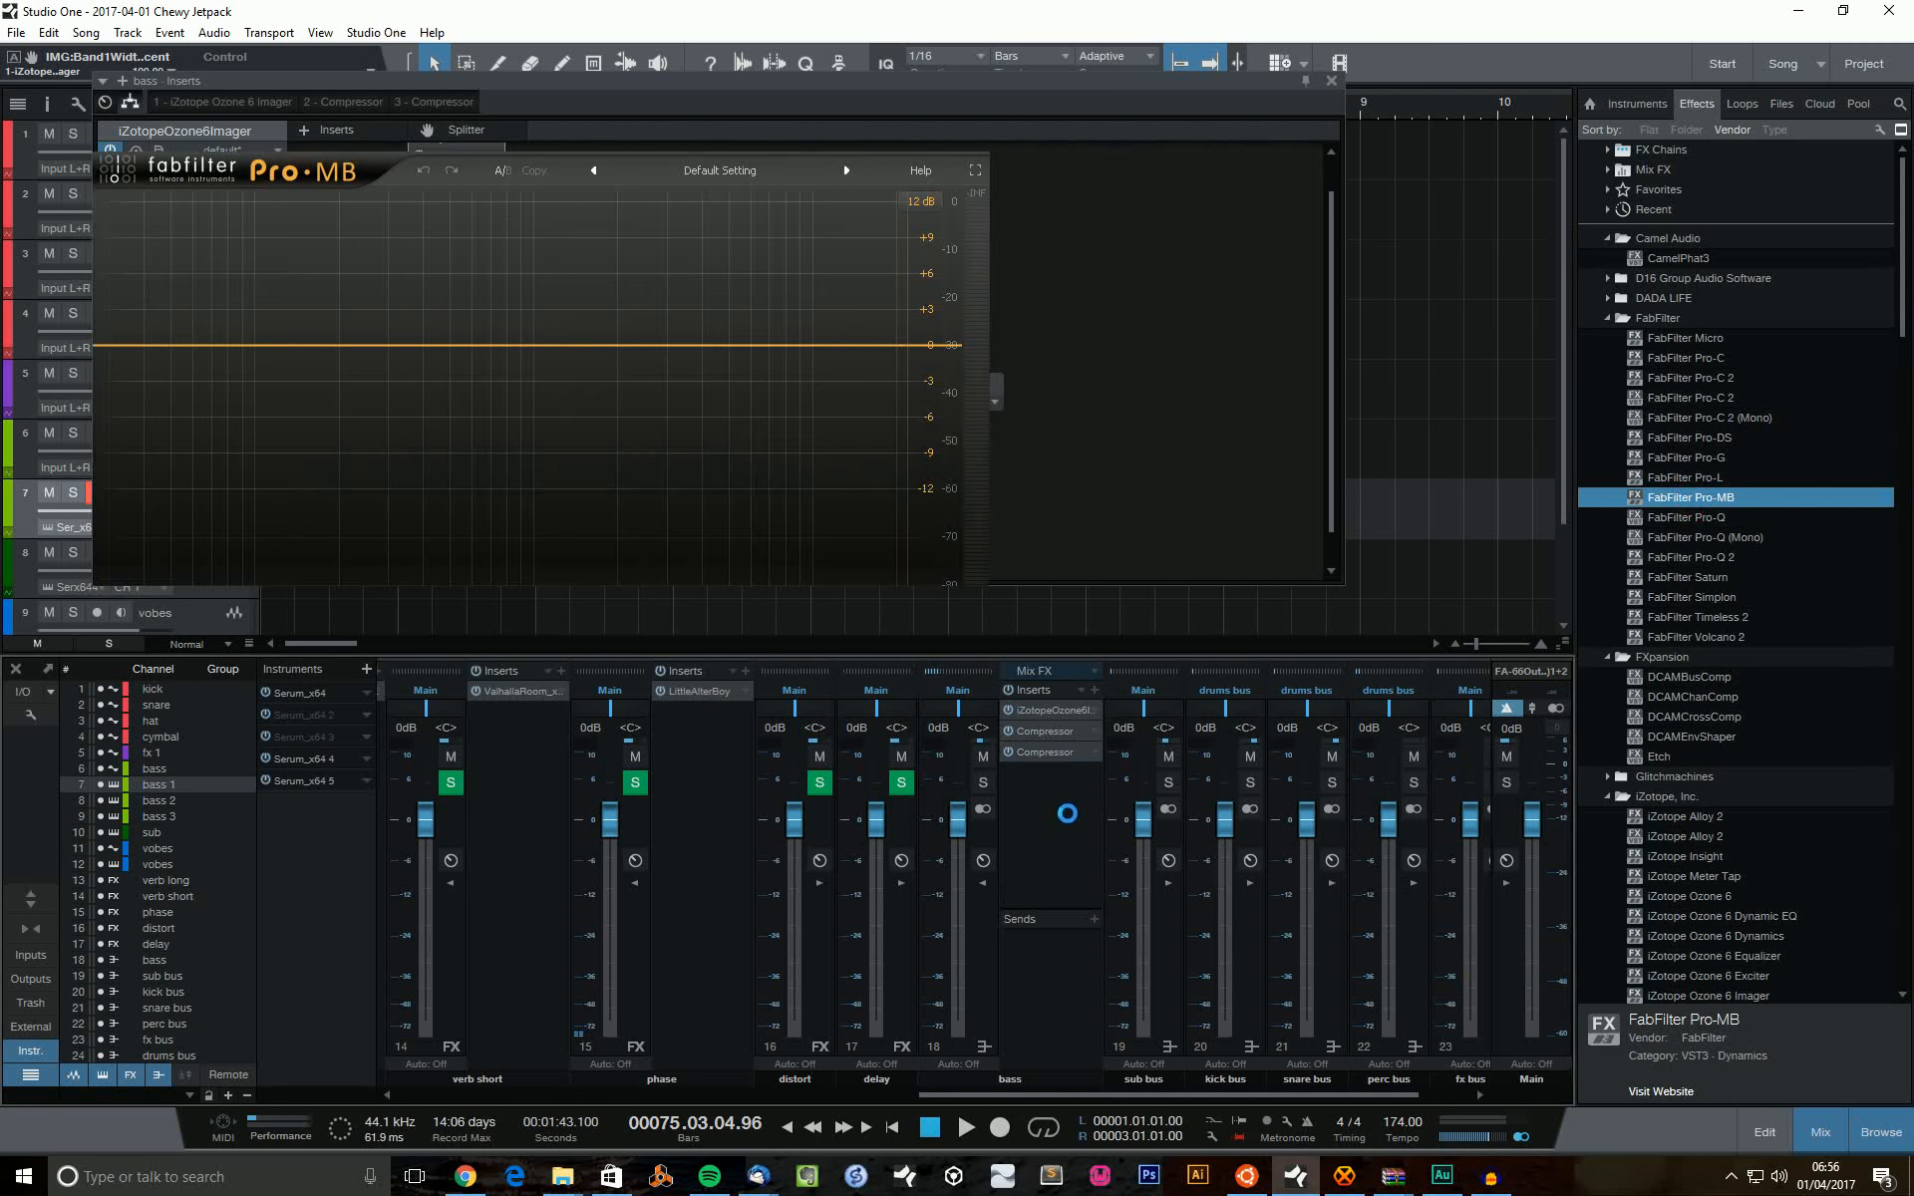
click(290, 345)
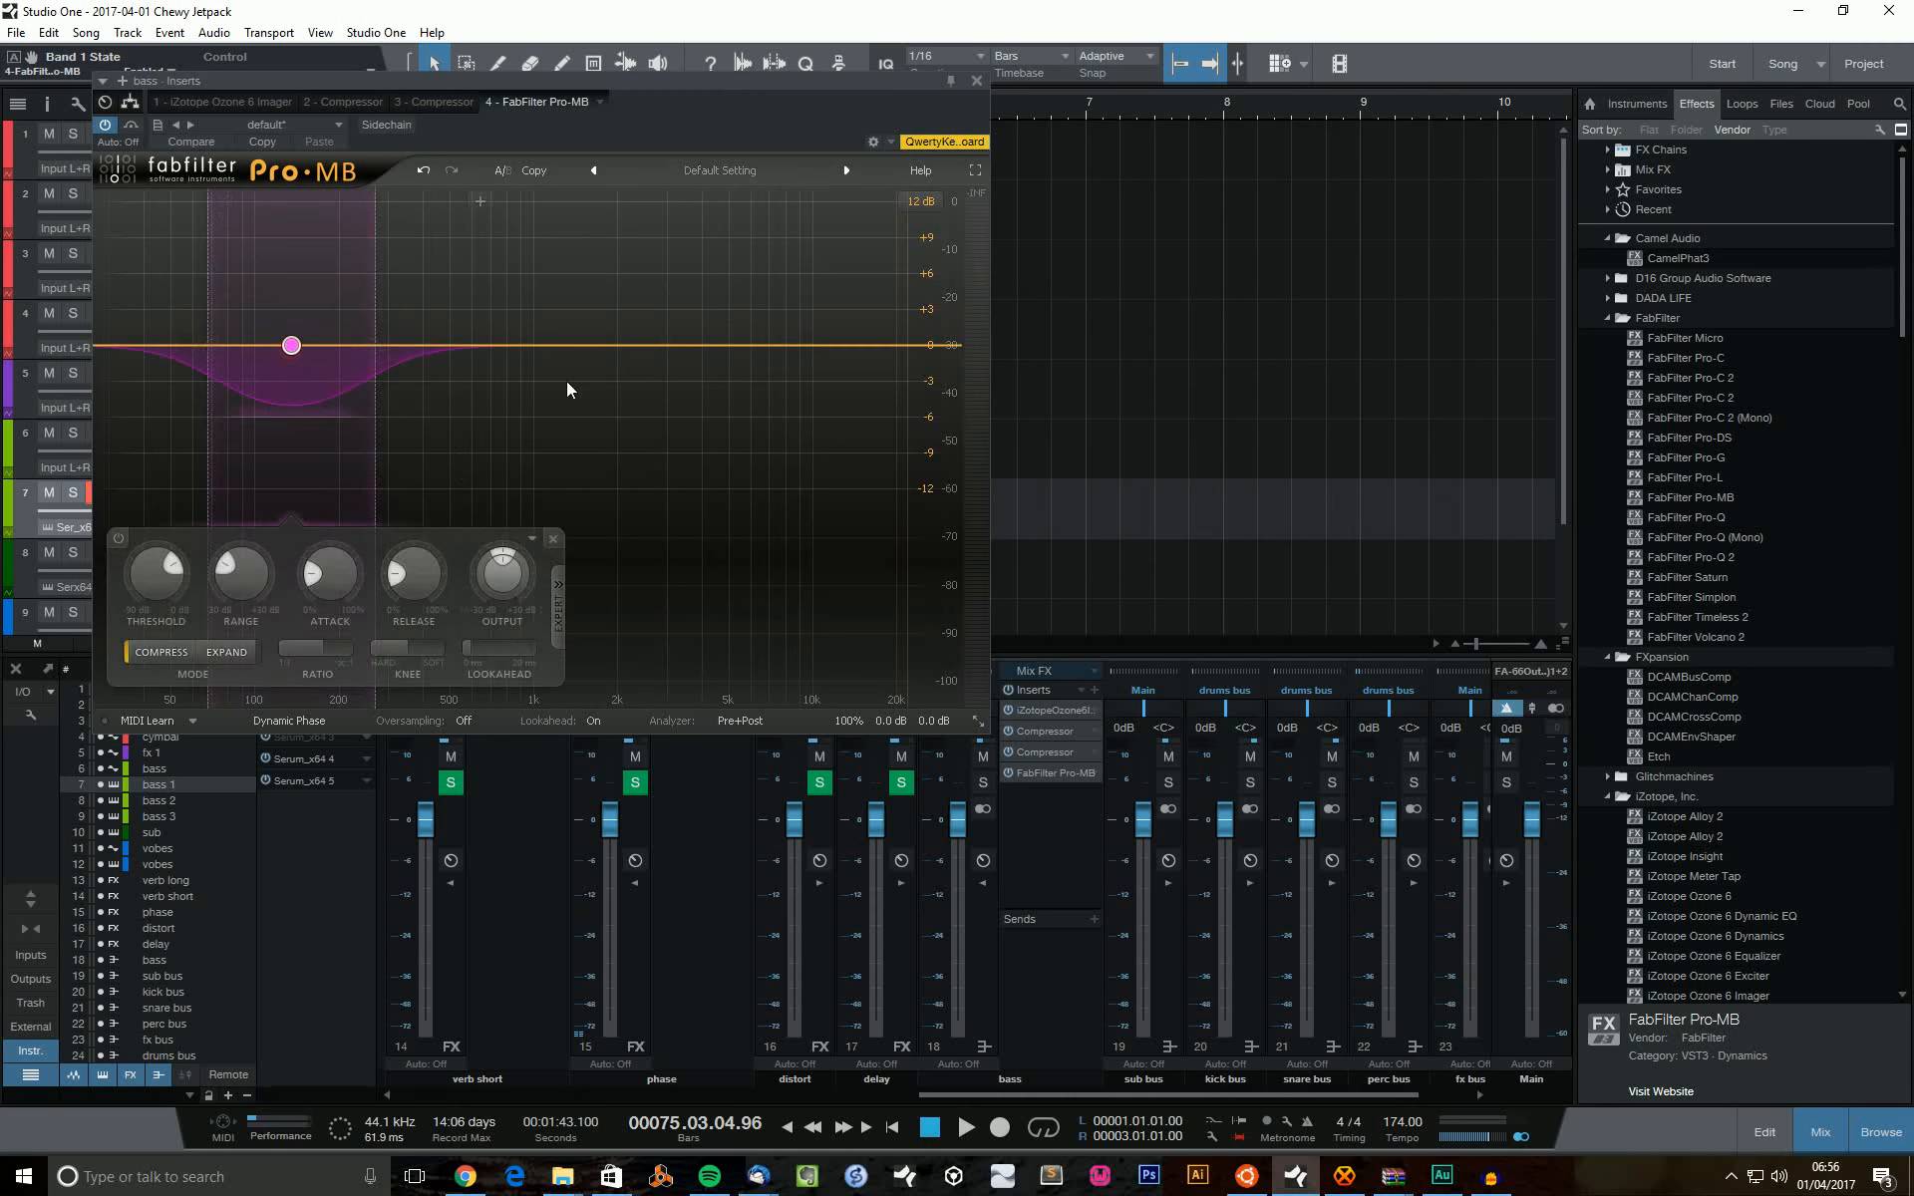
click(771, 345)
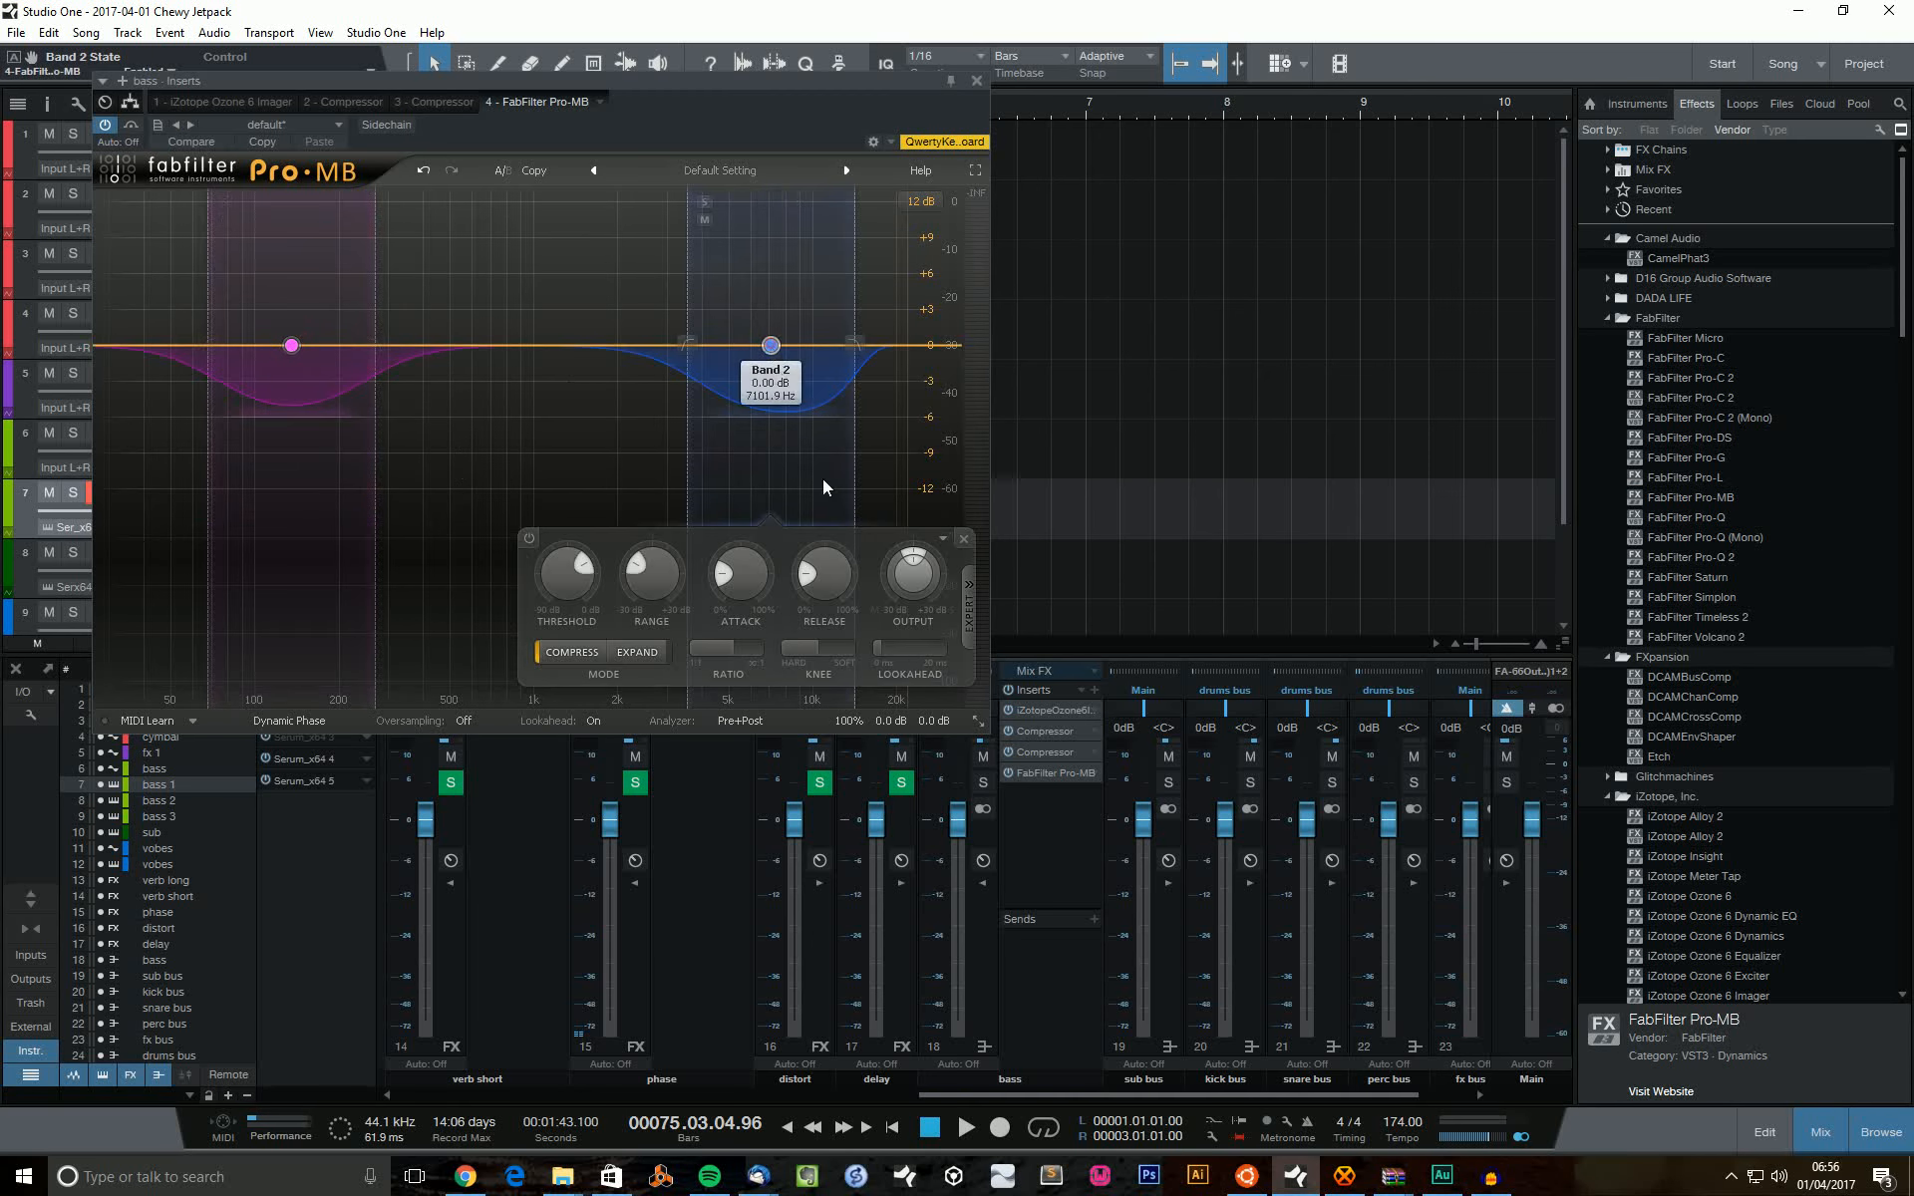
click(976, 82)
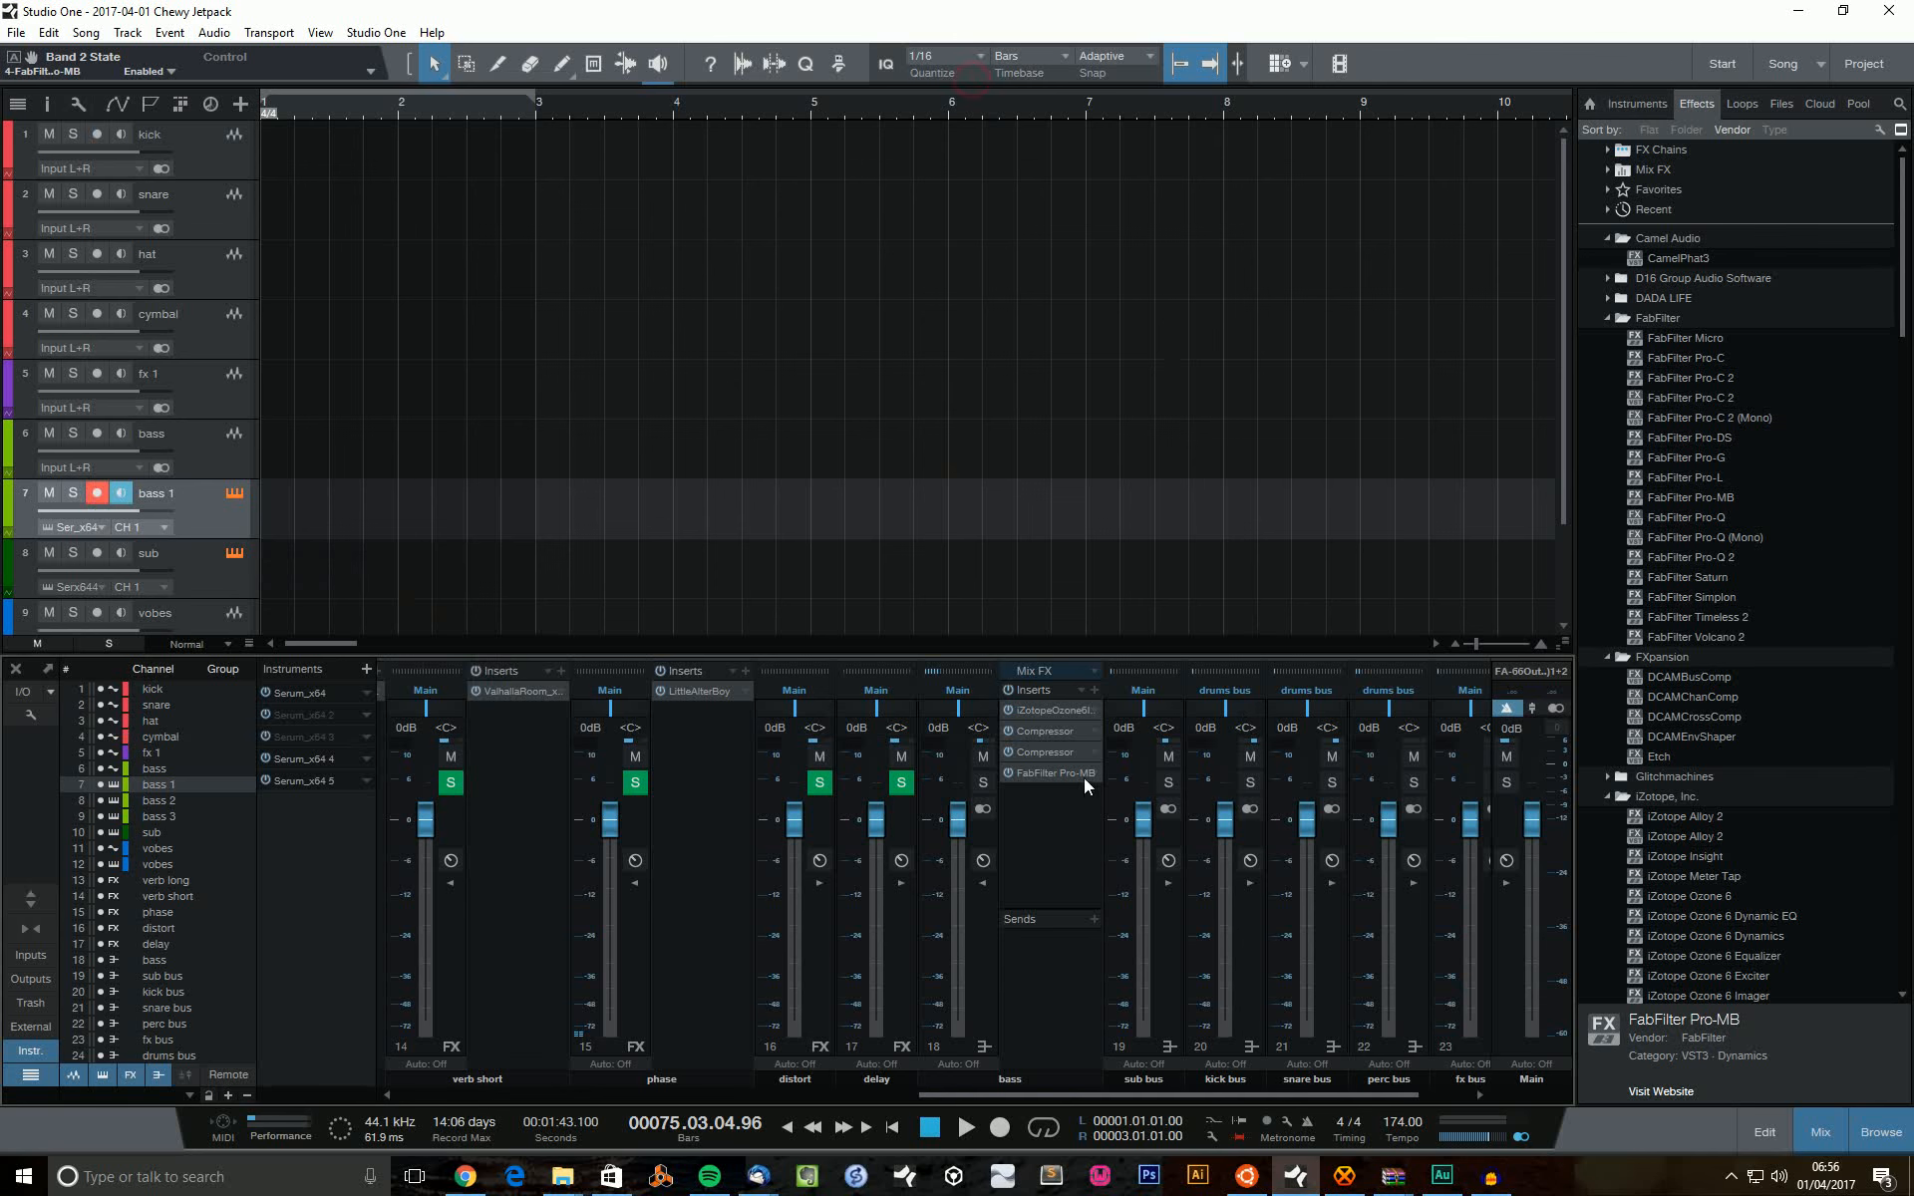
right_click(1057, 772)
click(1126, 968)
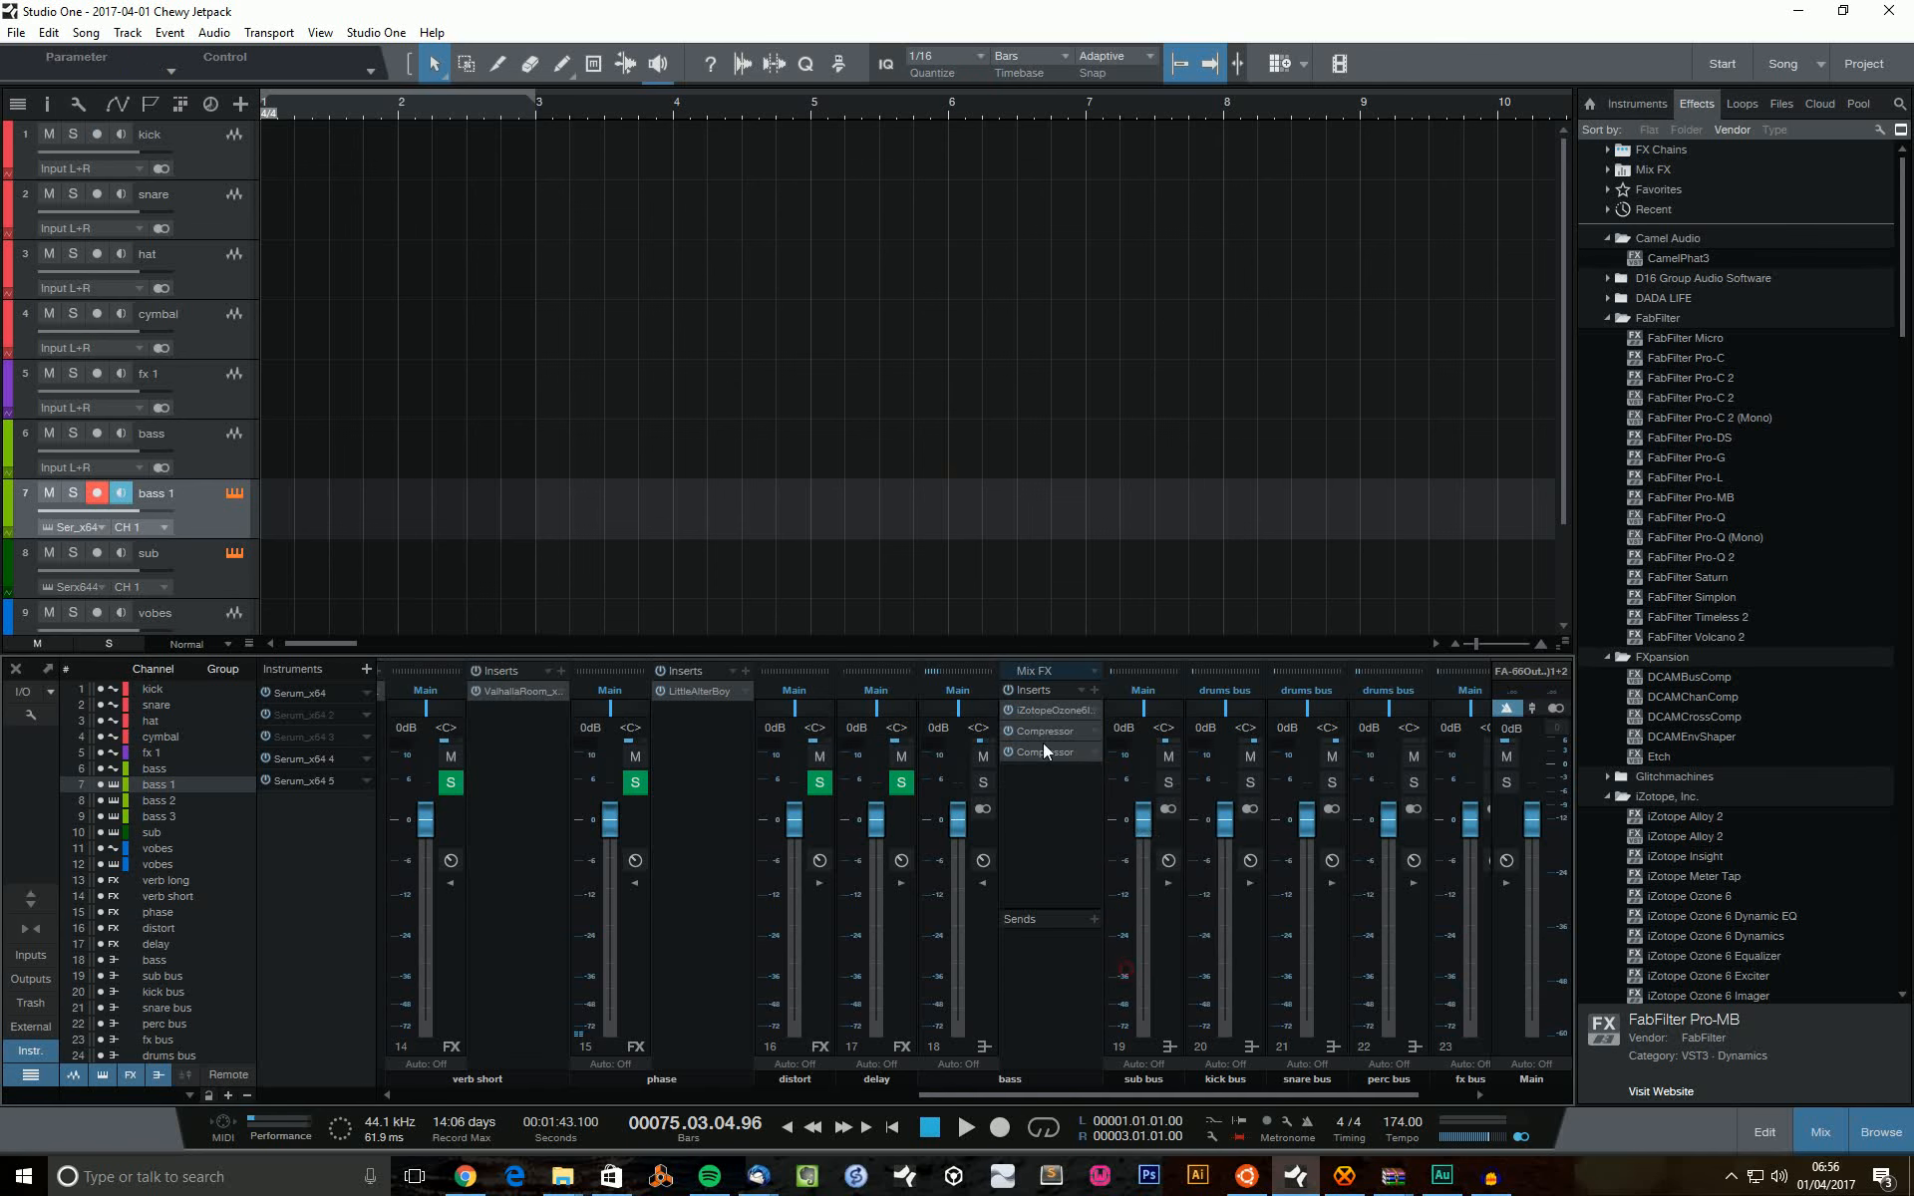
Reopen the bass bus insert routing and examine the frequency split settings of Splitter 1.
click(1043, 732)
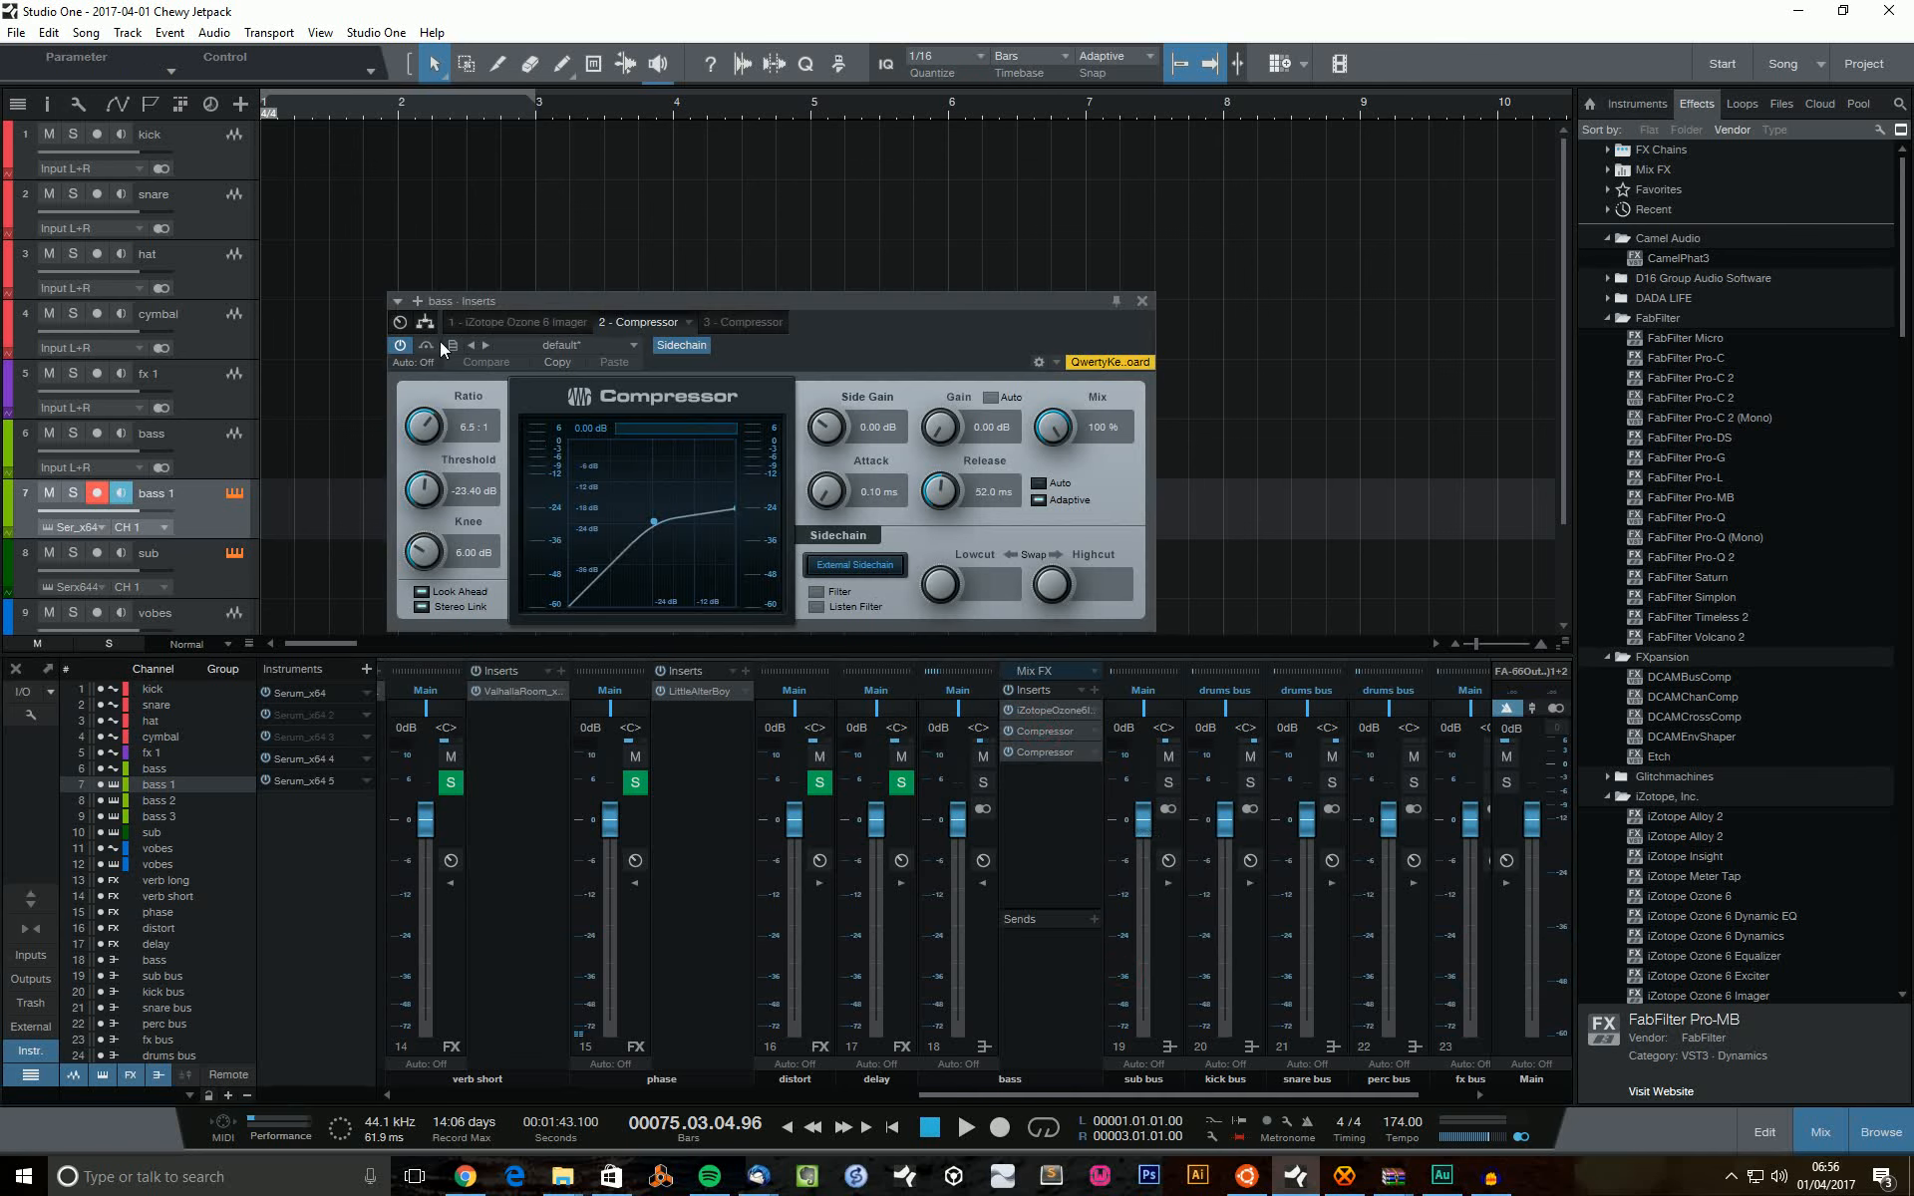
click(424, 323)
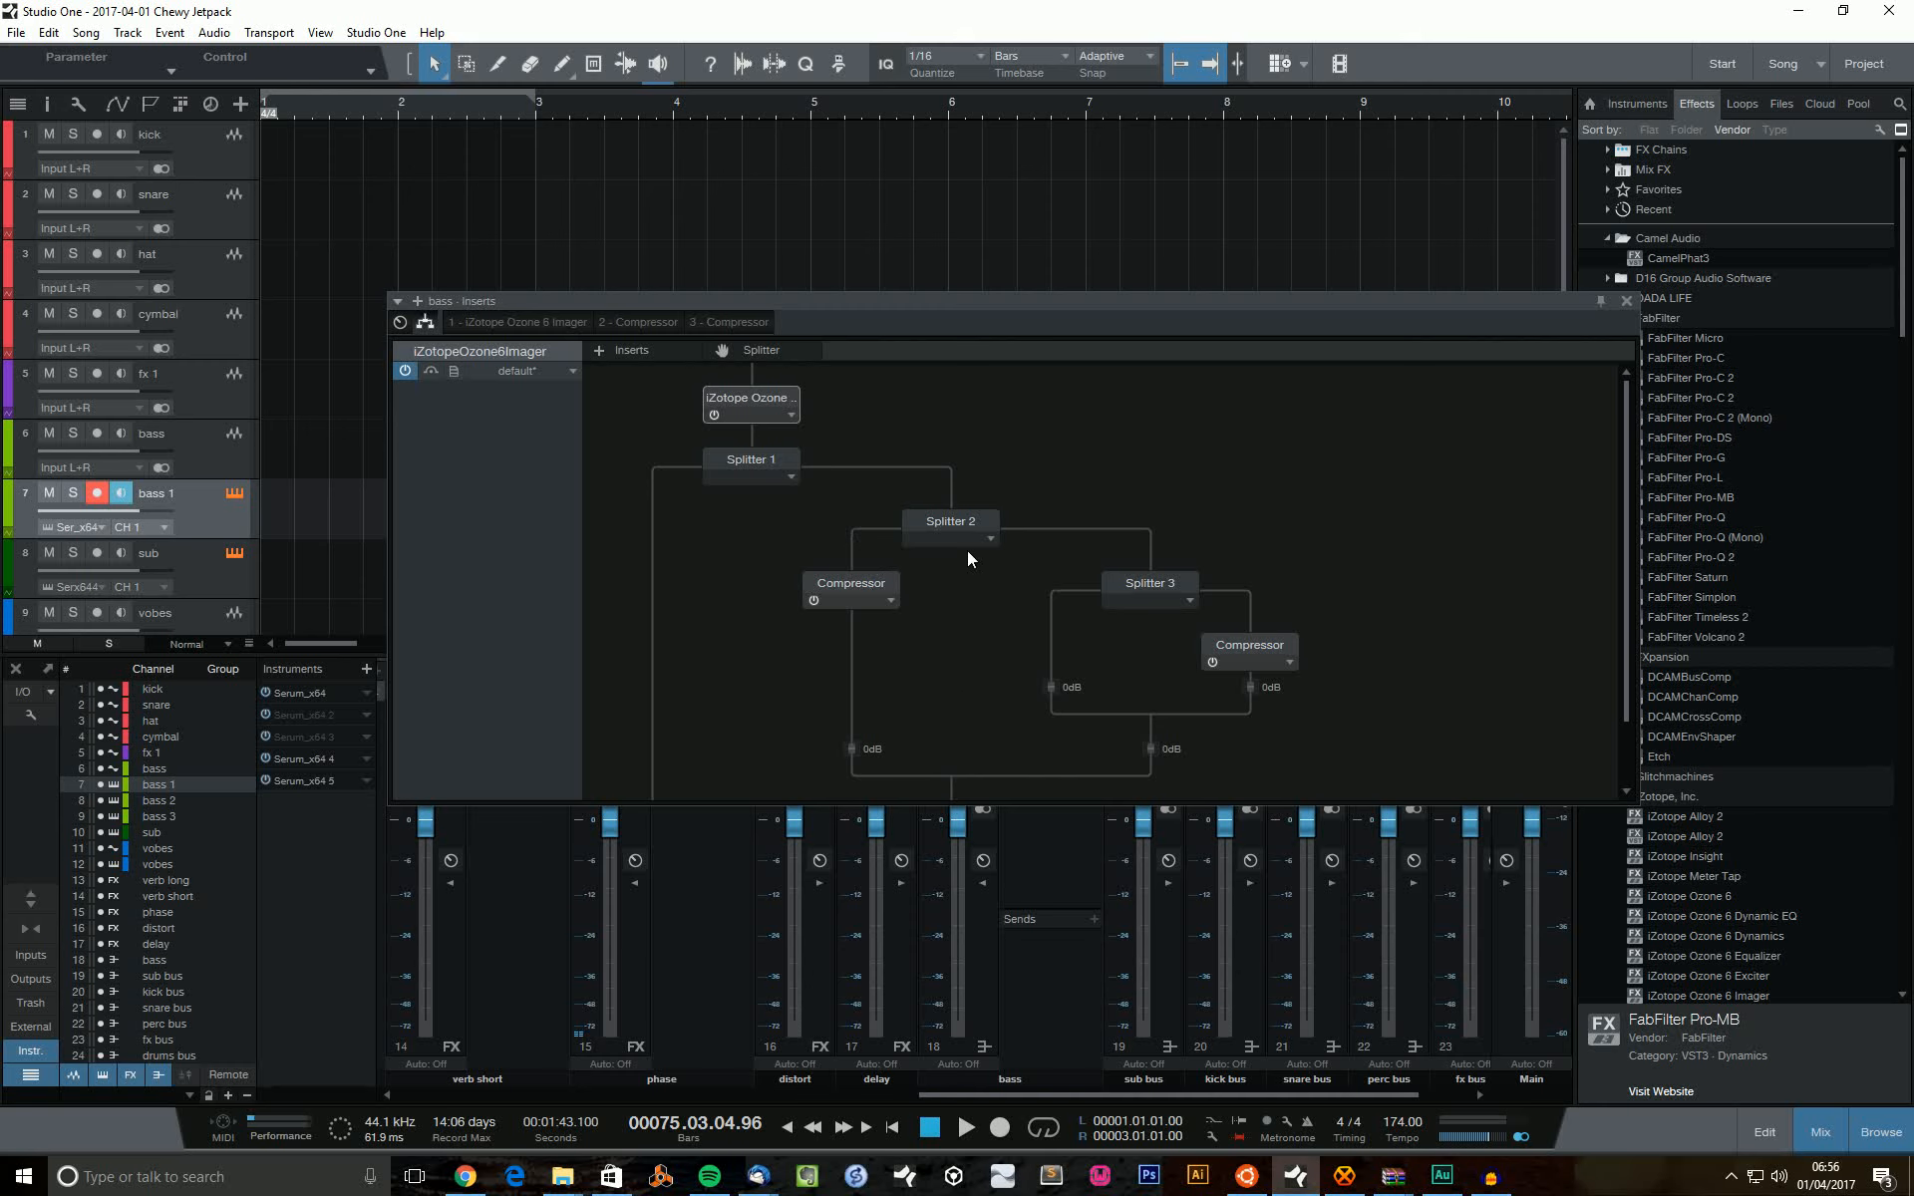
click(756, 460)
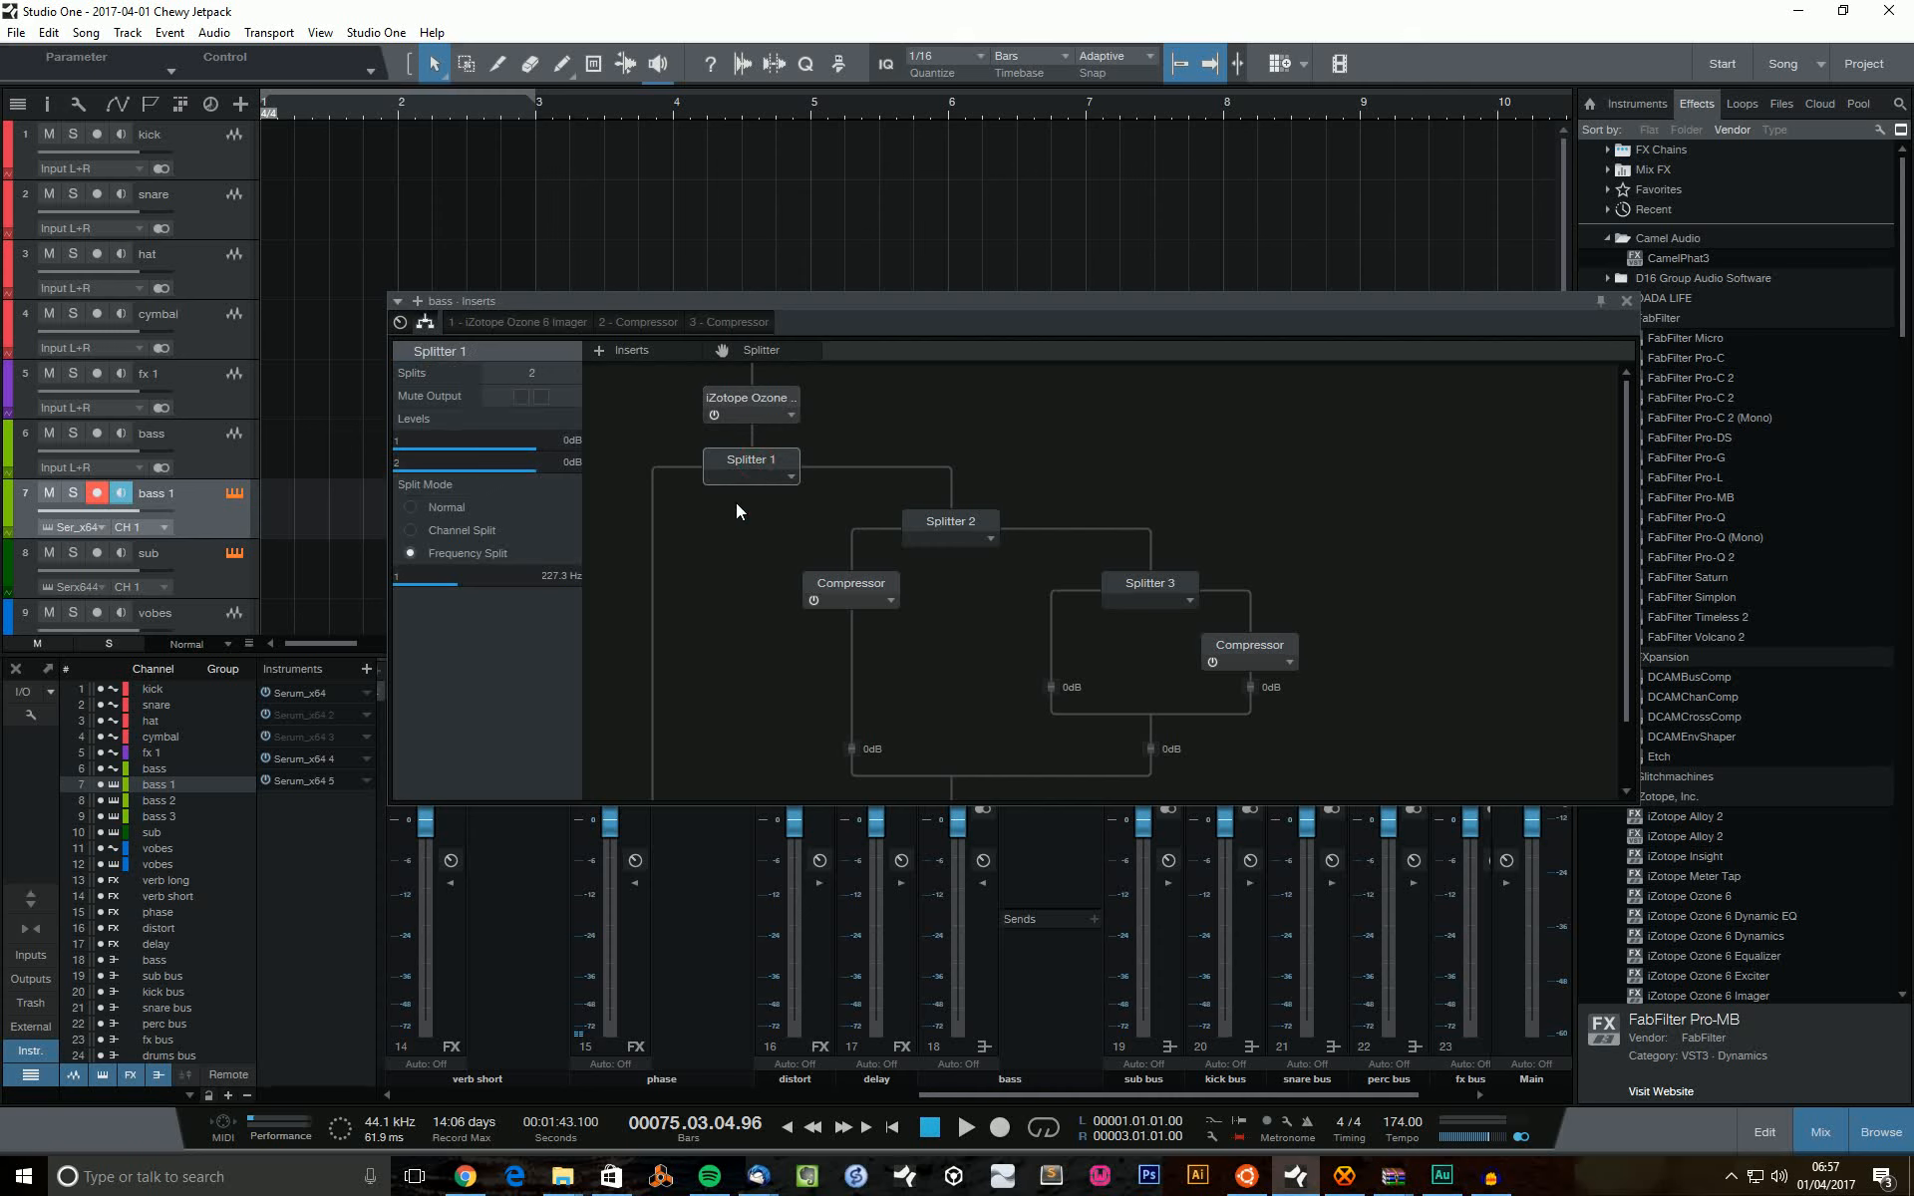
scroll(732, 477, down, 2)
scroll(733, 477, up, 2)
drag(457, 578, 452, 588)
Inspect Splitter 2, Splitter 3 and the compressor on each of their branches in the bass bus routing.
click(961, 524)
click(709, 476)
click(963, 530)
click(855, 603)
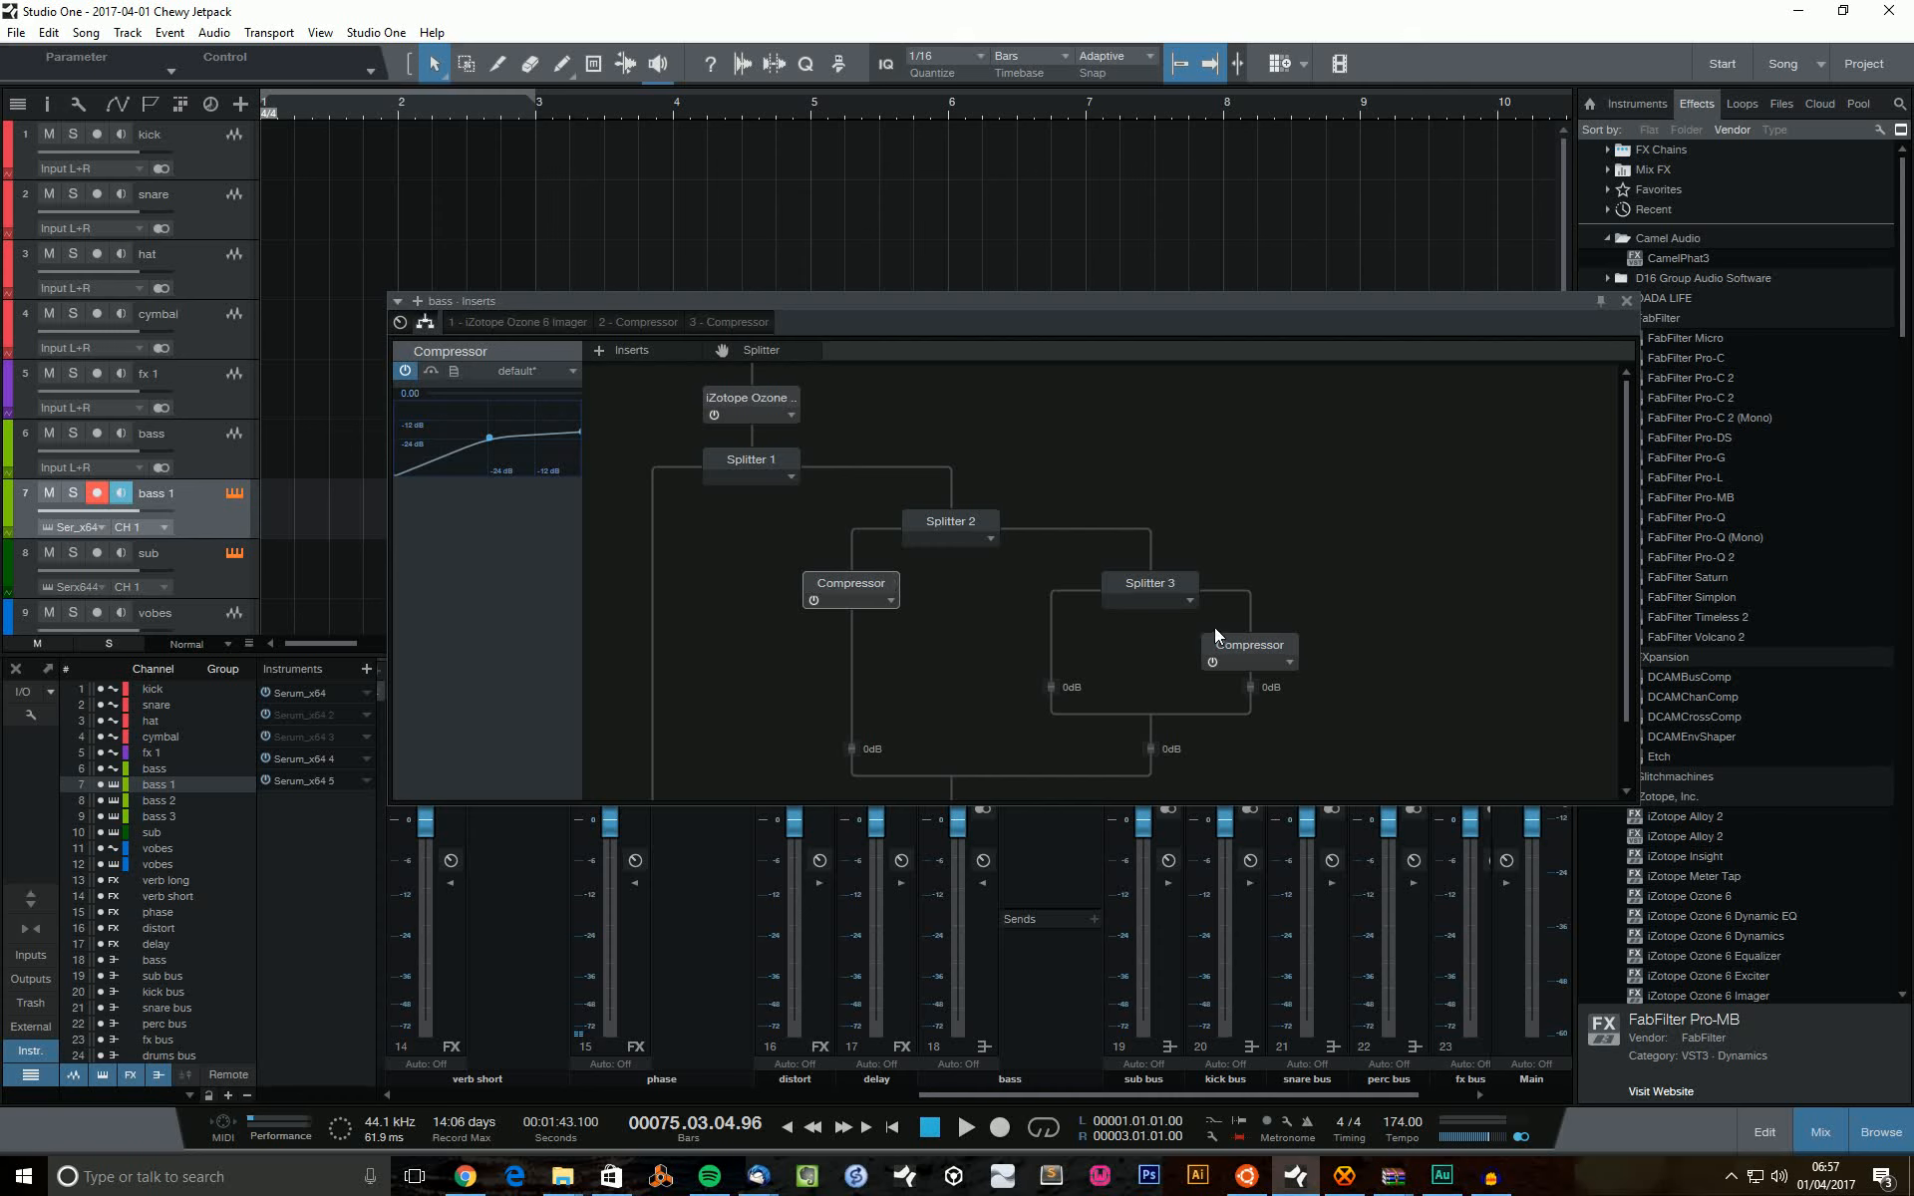
click(1152, 596)
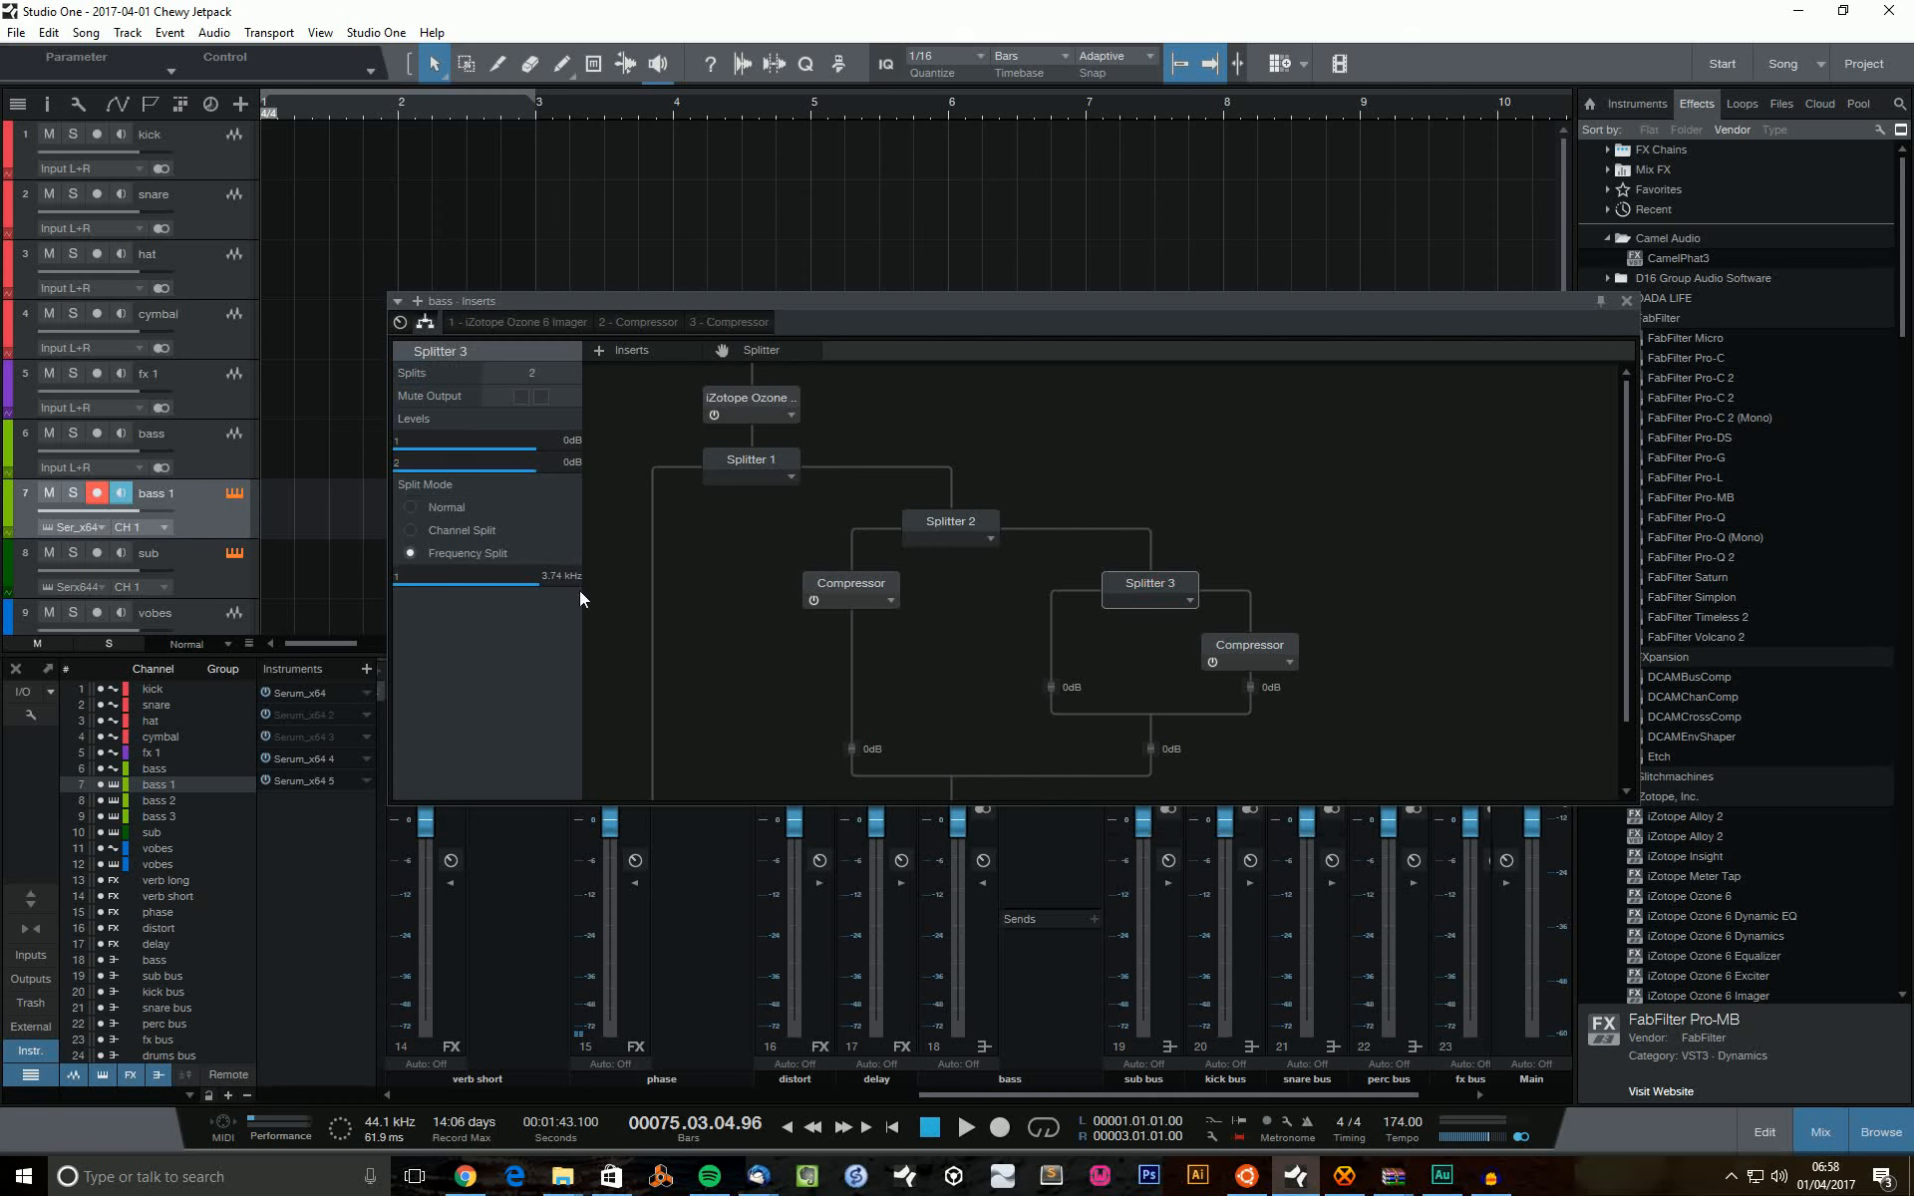
click(1253, 656)
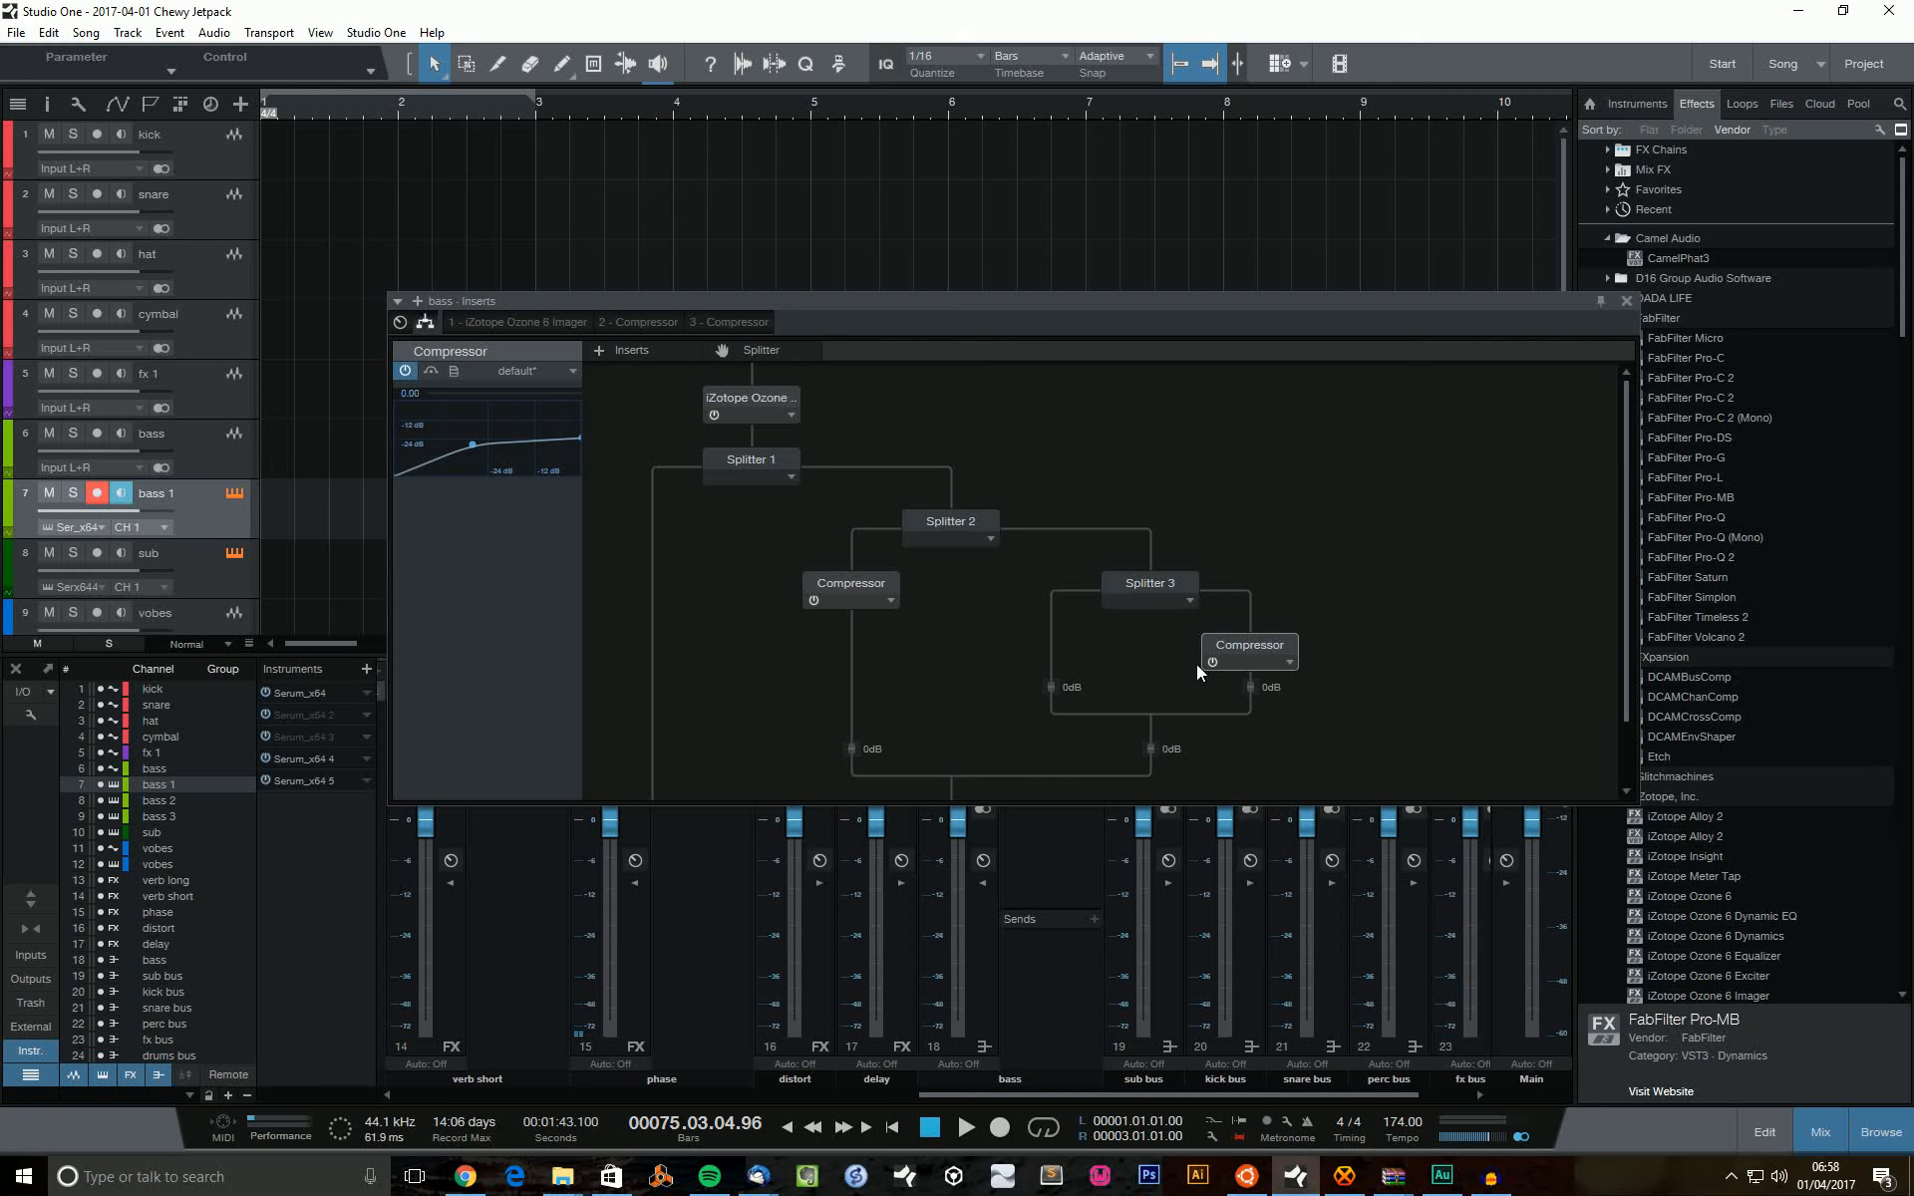
click(846, 588)
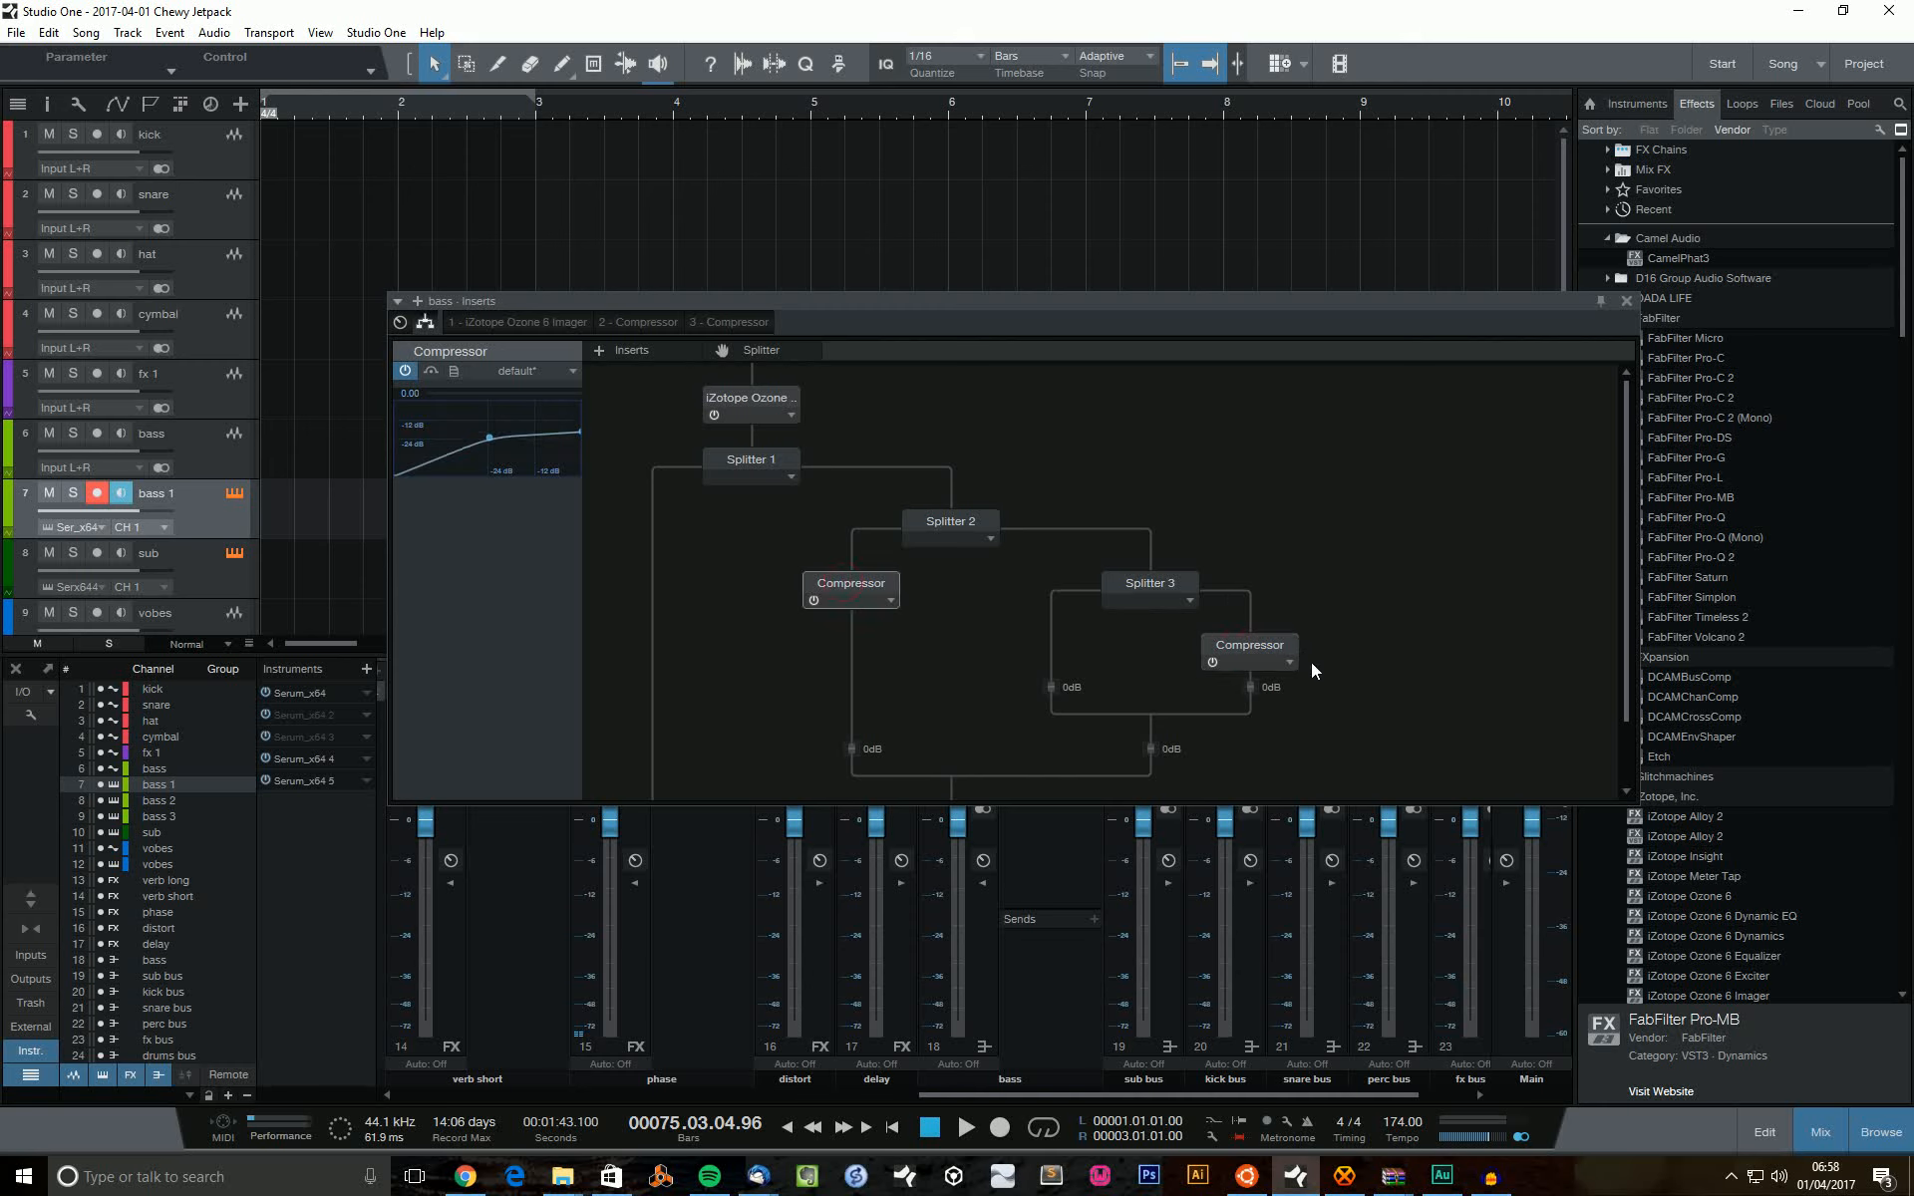
Set the bass bus's first compressor to a 14.1:1 ratio and a -36.84 dB threshold, and close its window.
double_click(871, 588)
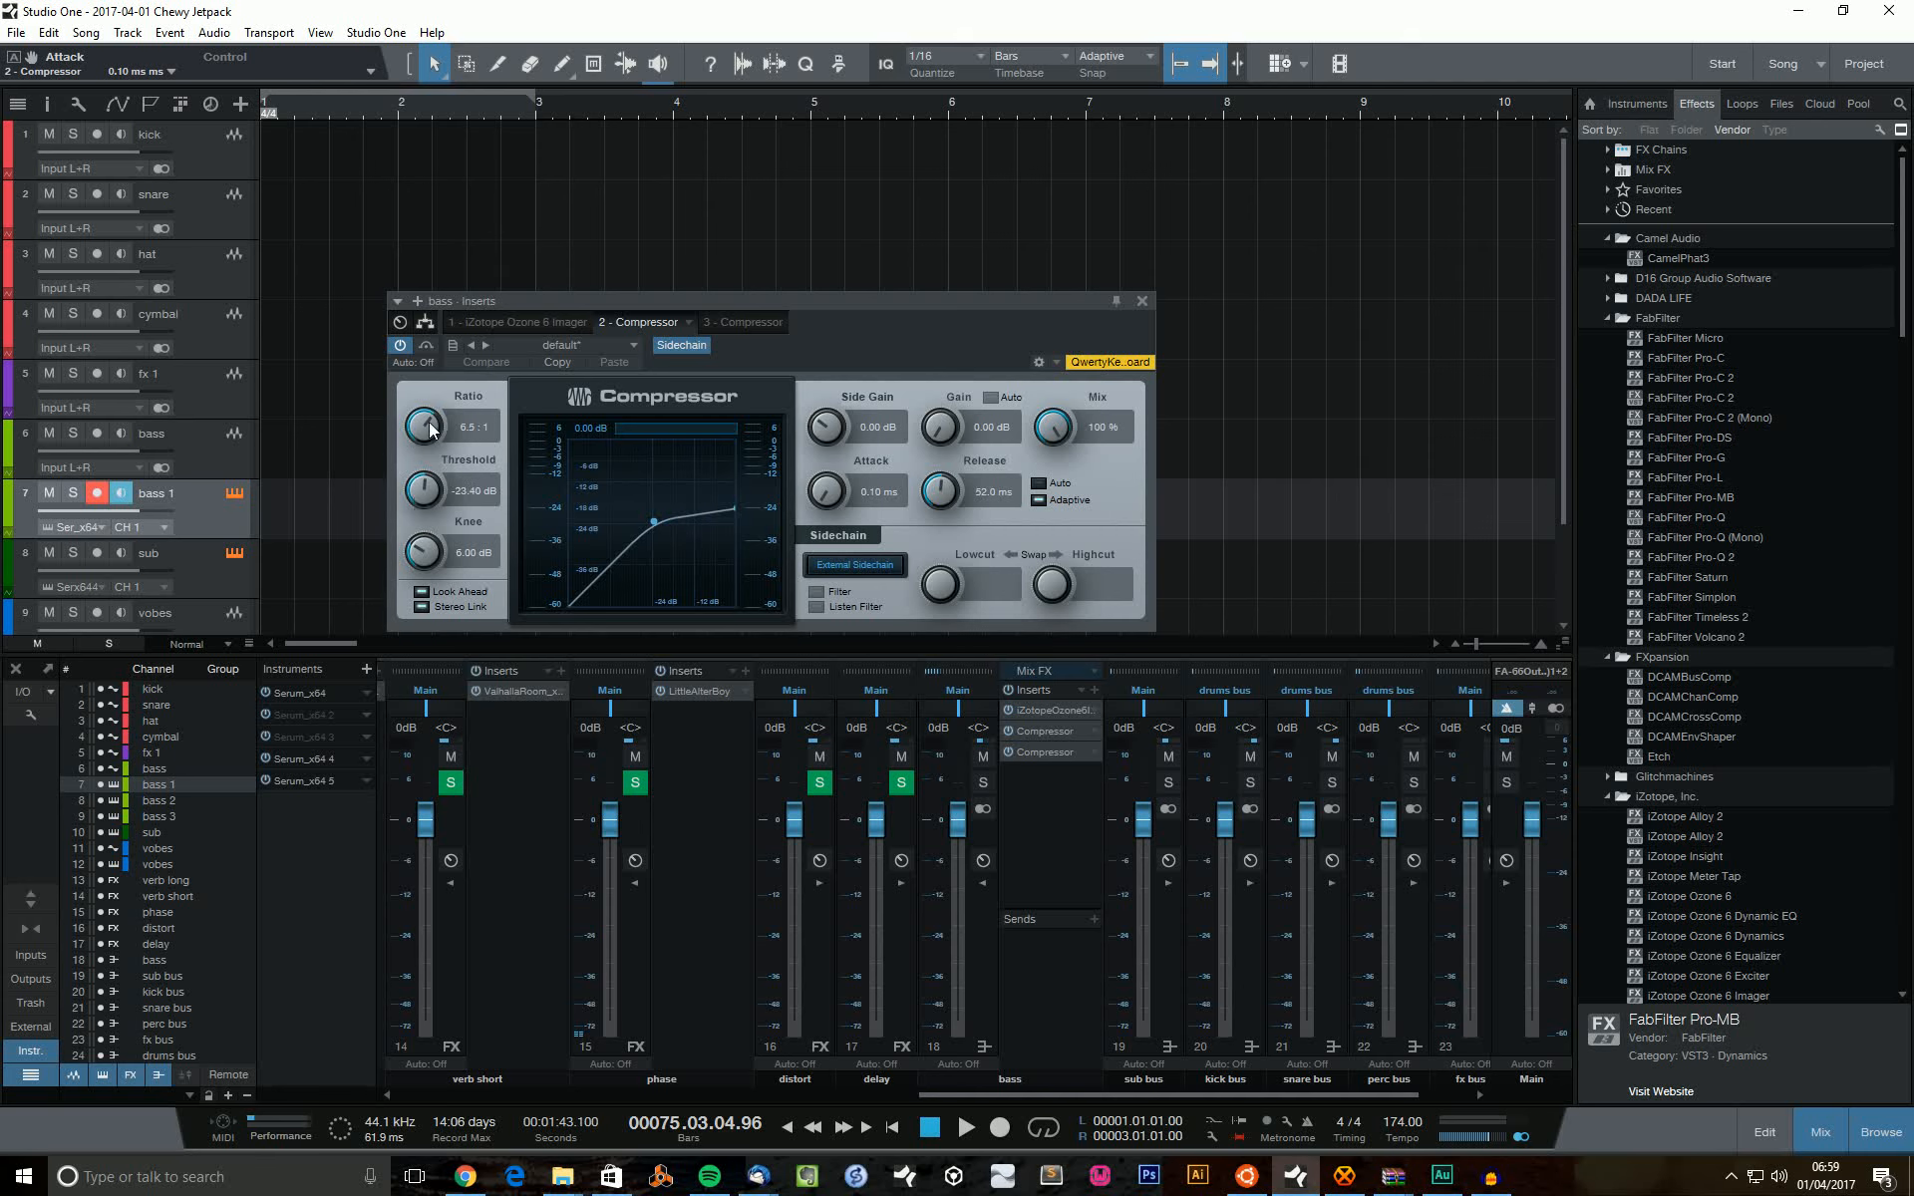
drag(430, 426, 427, 389)
drag(429, 493, 422, 541)
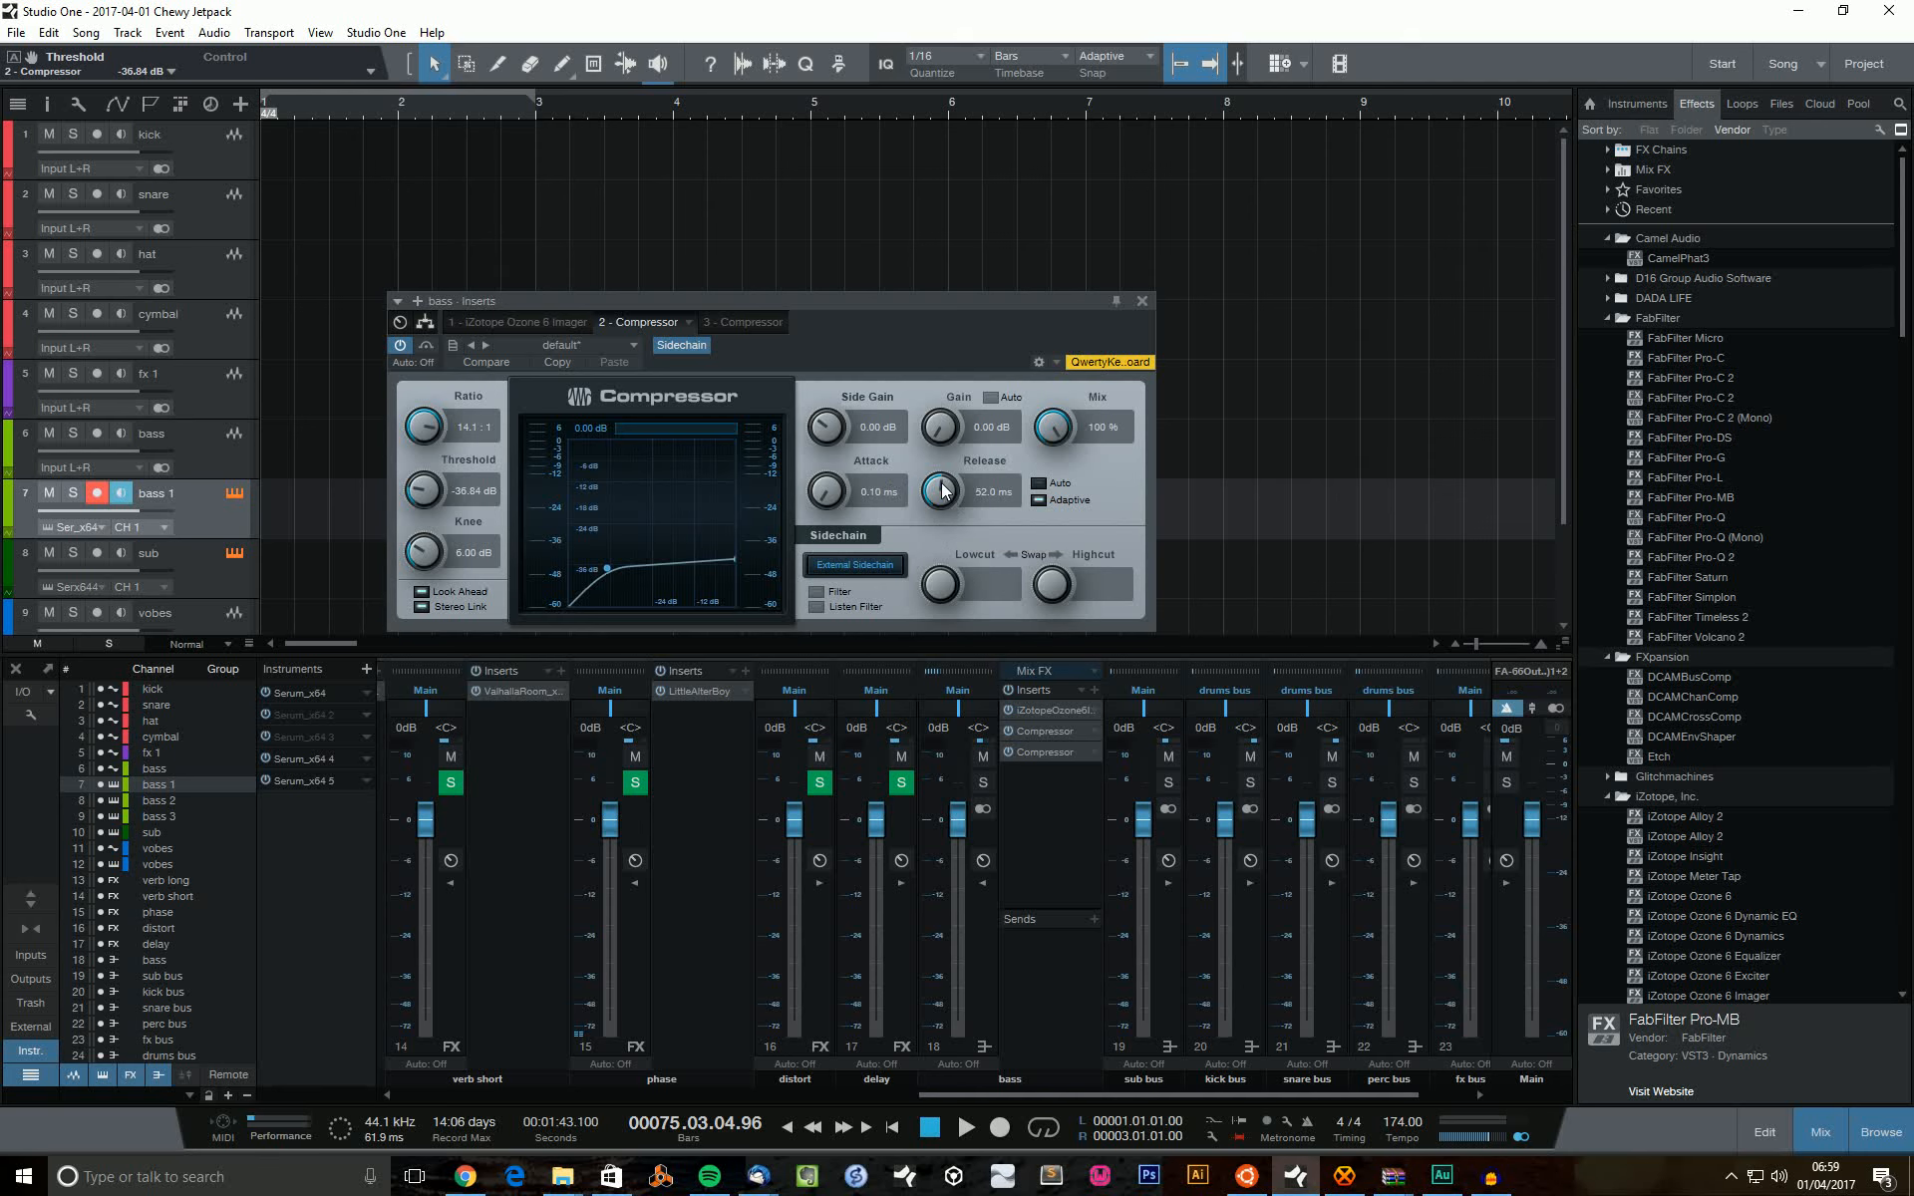
click(1142, 301)
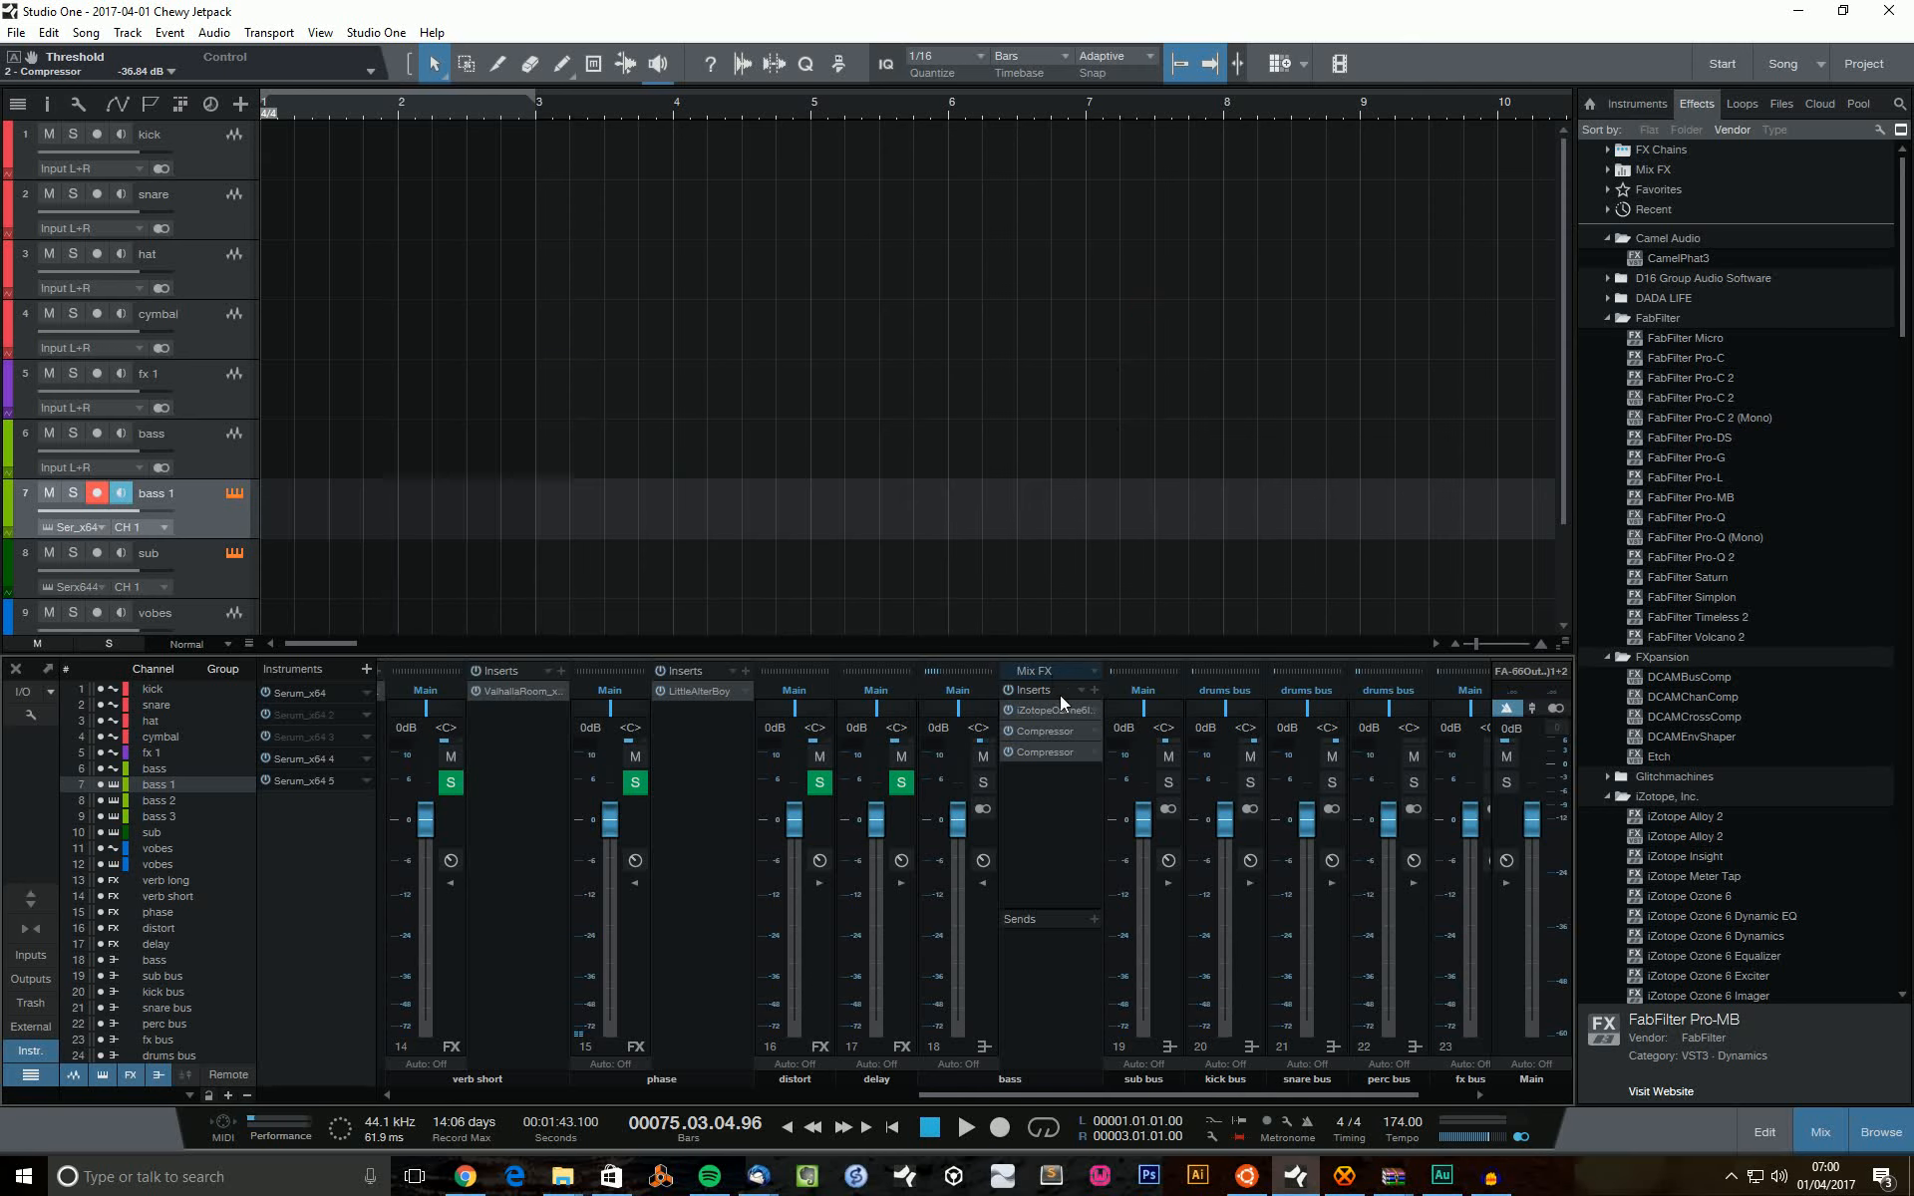
Expand the sub bus channel and examine the settings of its sidechained compressor, closing the plug-in window.
drag(1065, 1093, 1130, 1097)
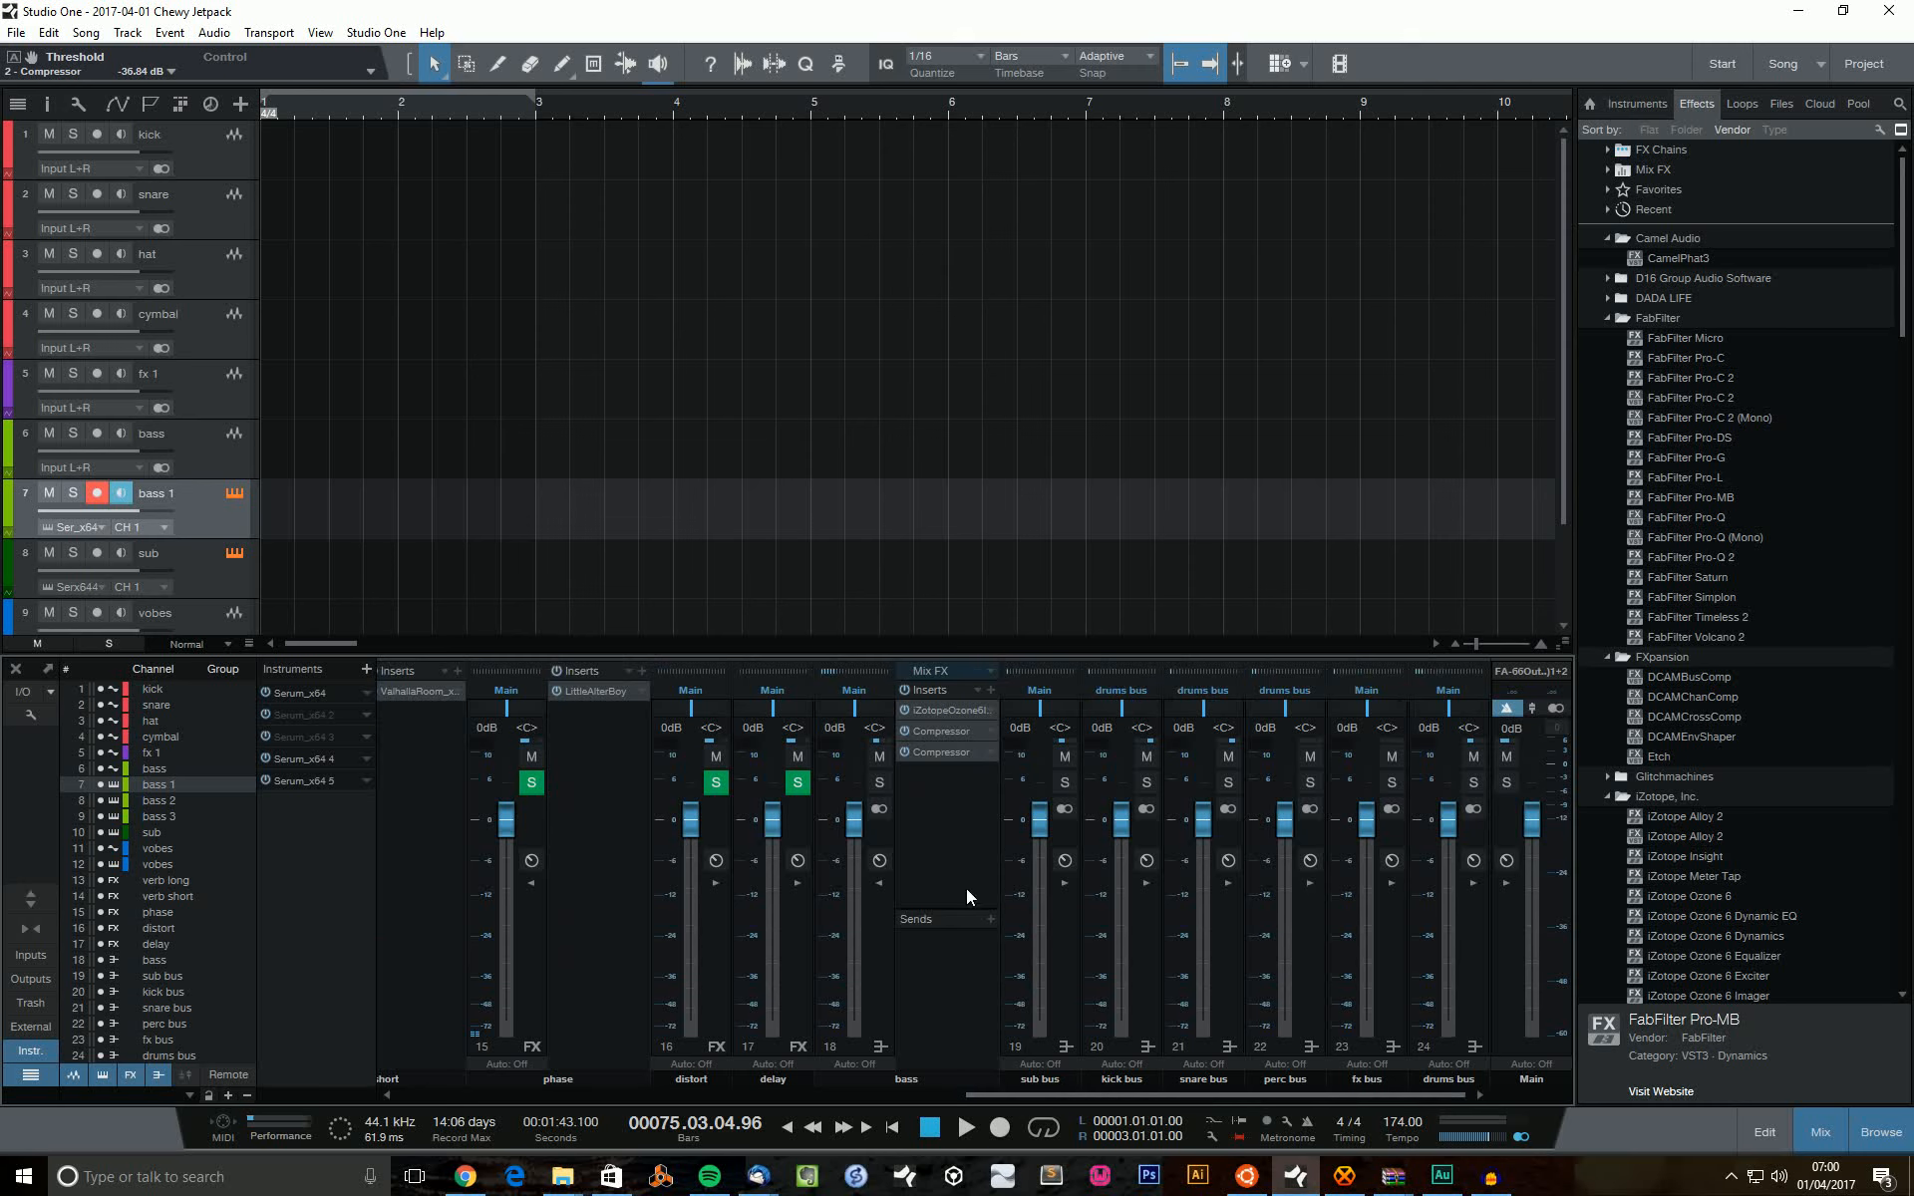
click(1063, 884)
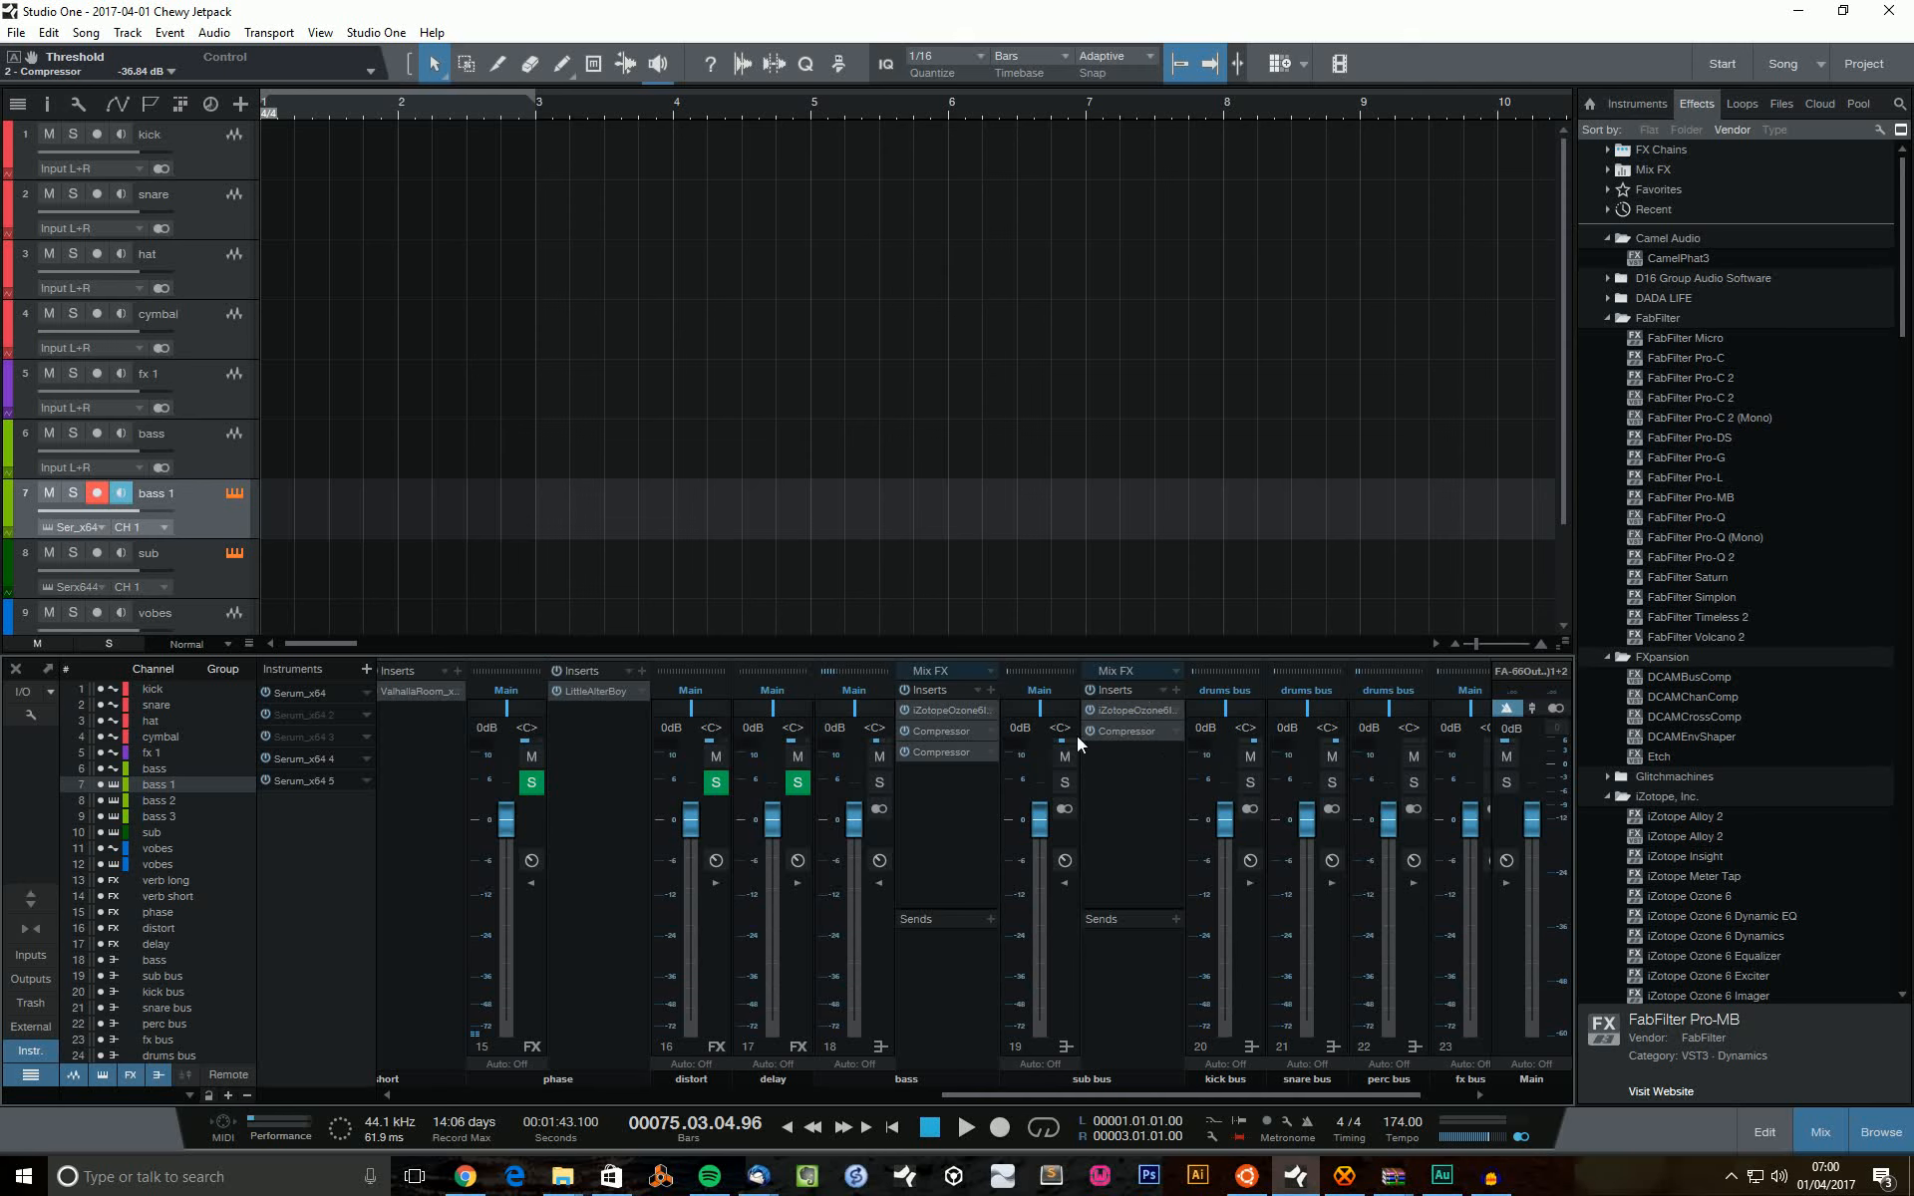
click(1134, 732)
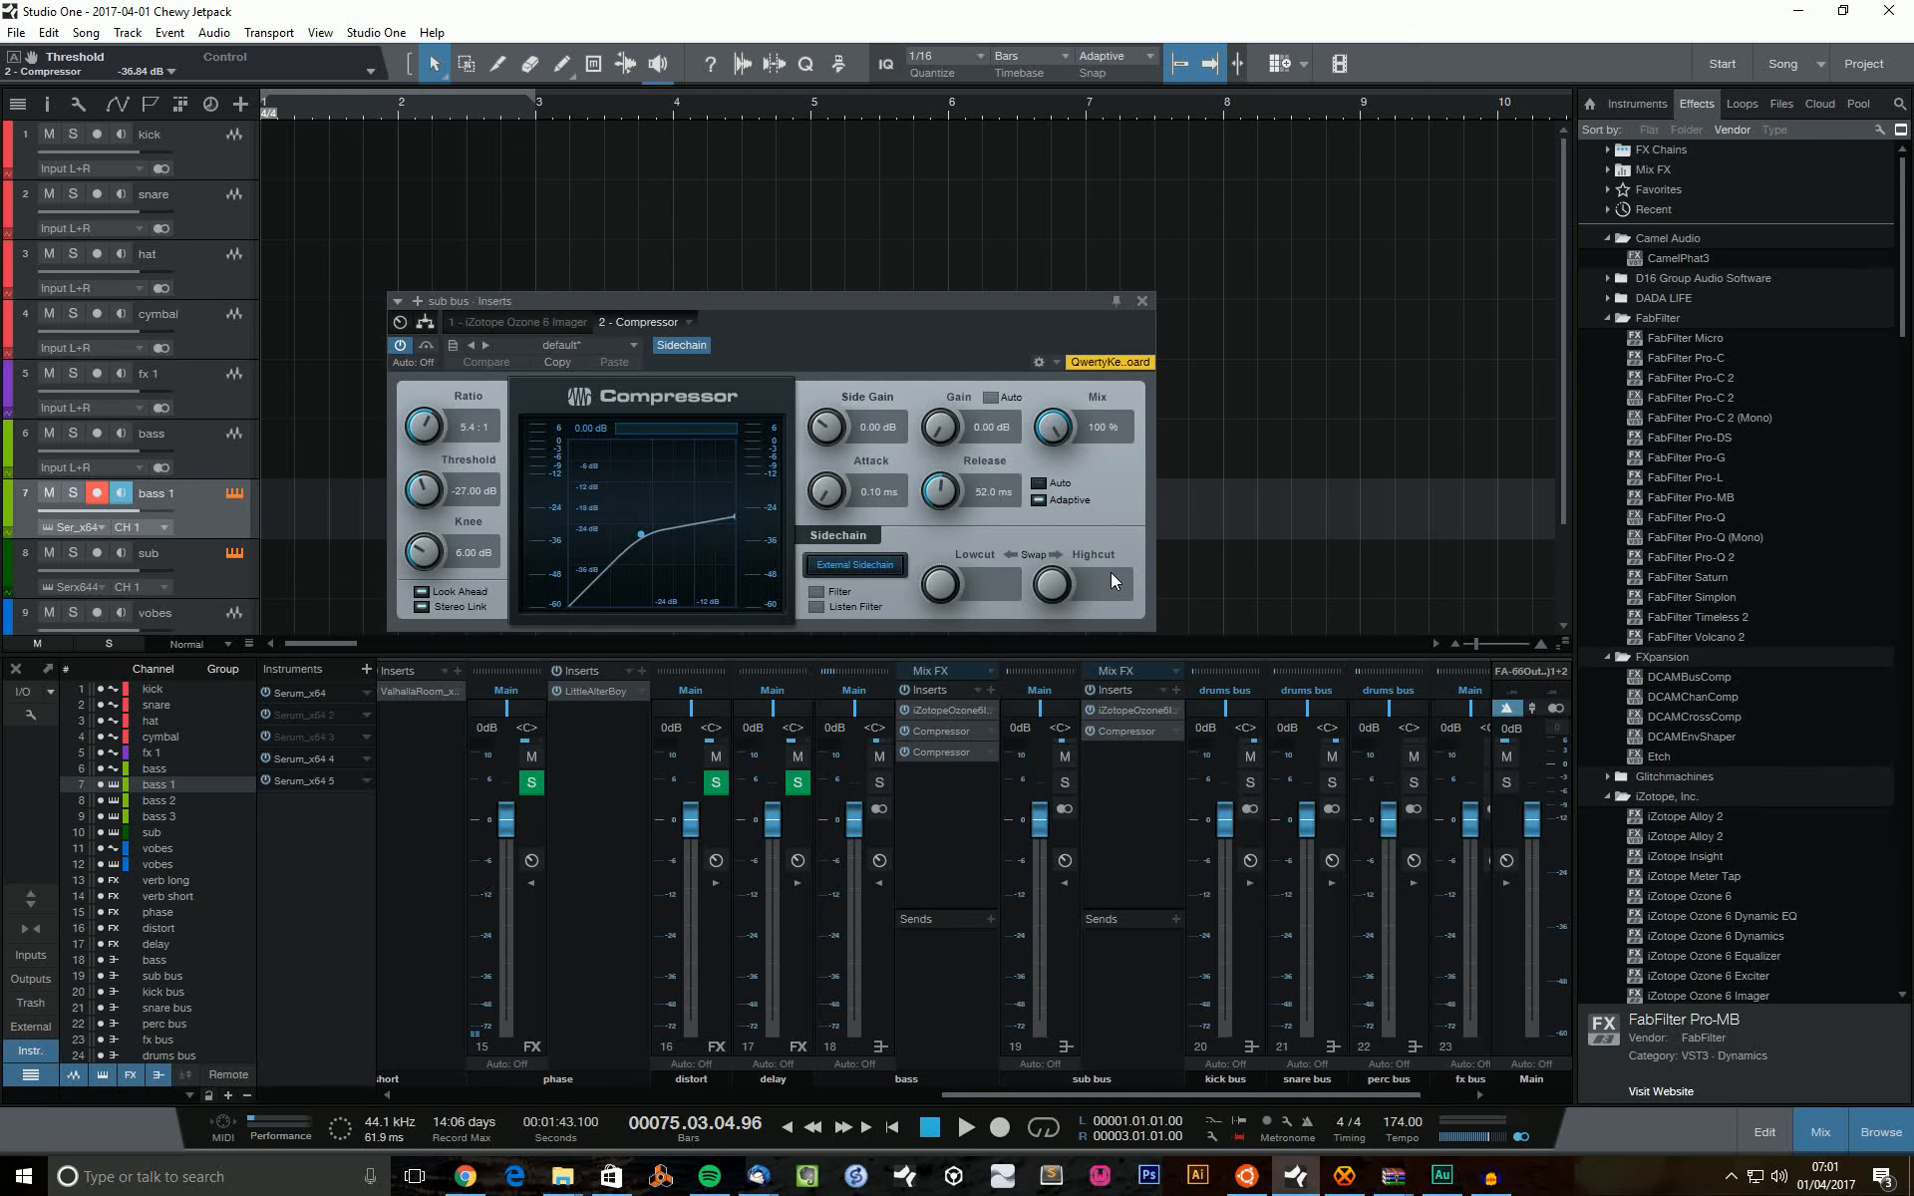
click(1143, 301)
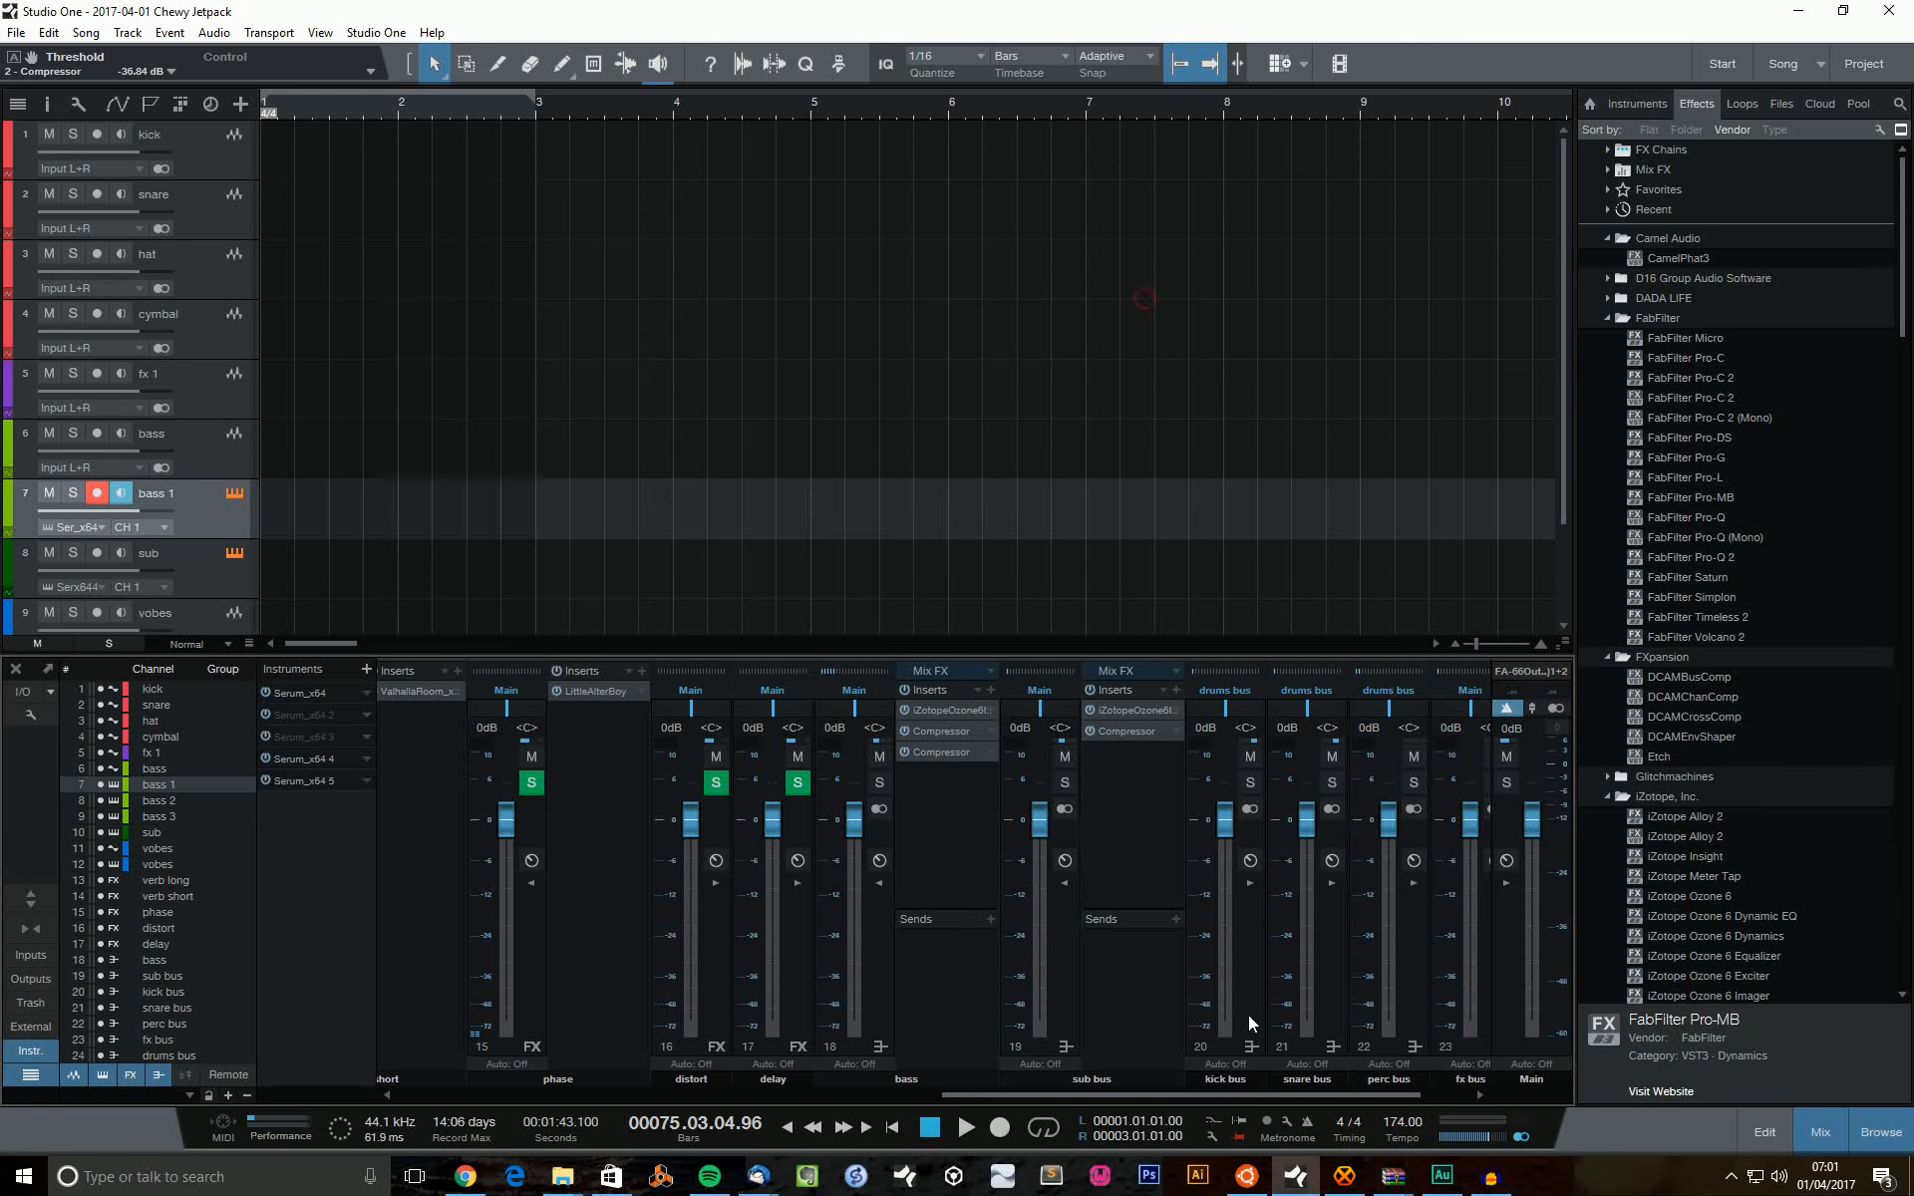
Expand the fx bus, perc bus, snare bus and Main channels to review their inserts and sends.
drag(1256, 1092, 1456, 1092)
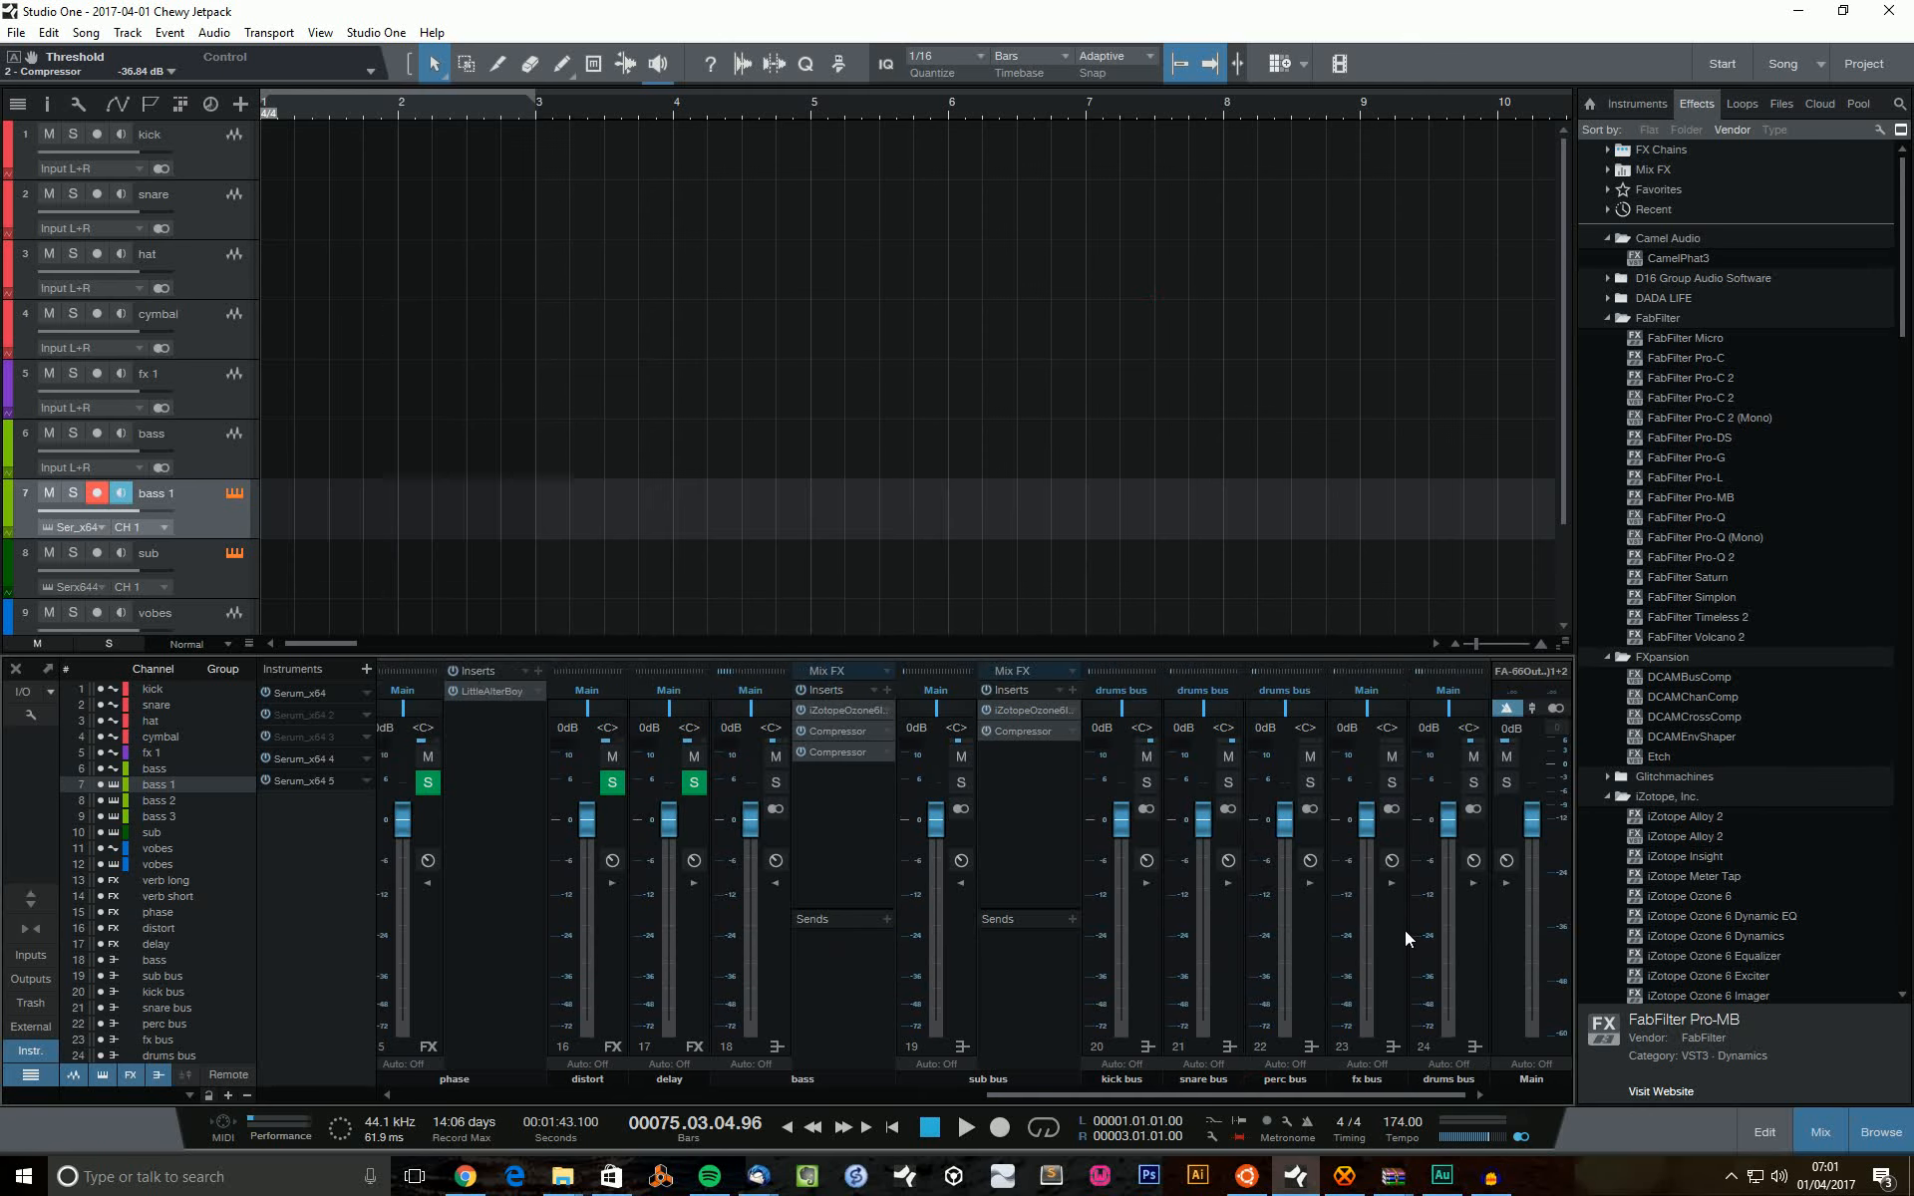
click(1392, 883)
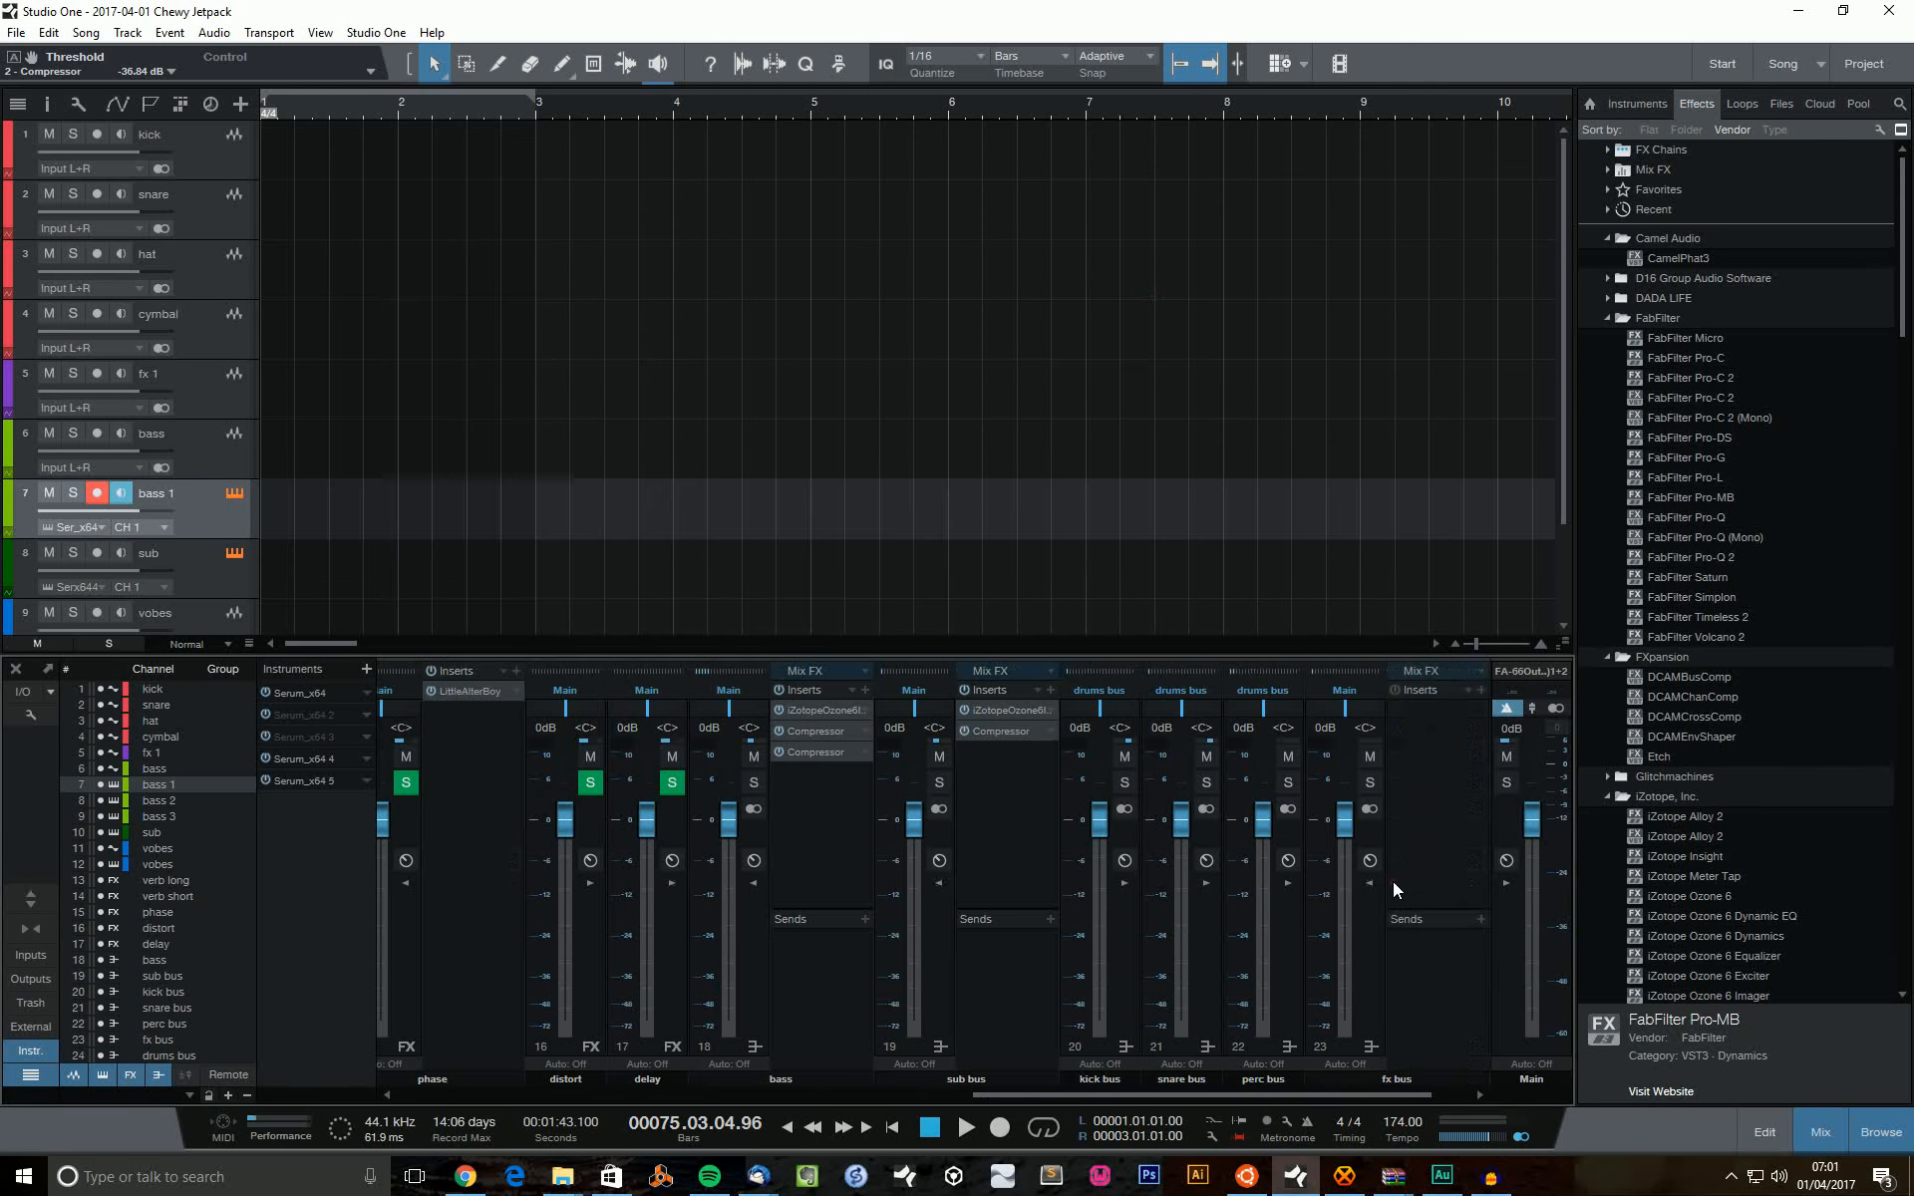
click(1288, 882)
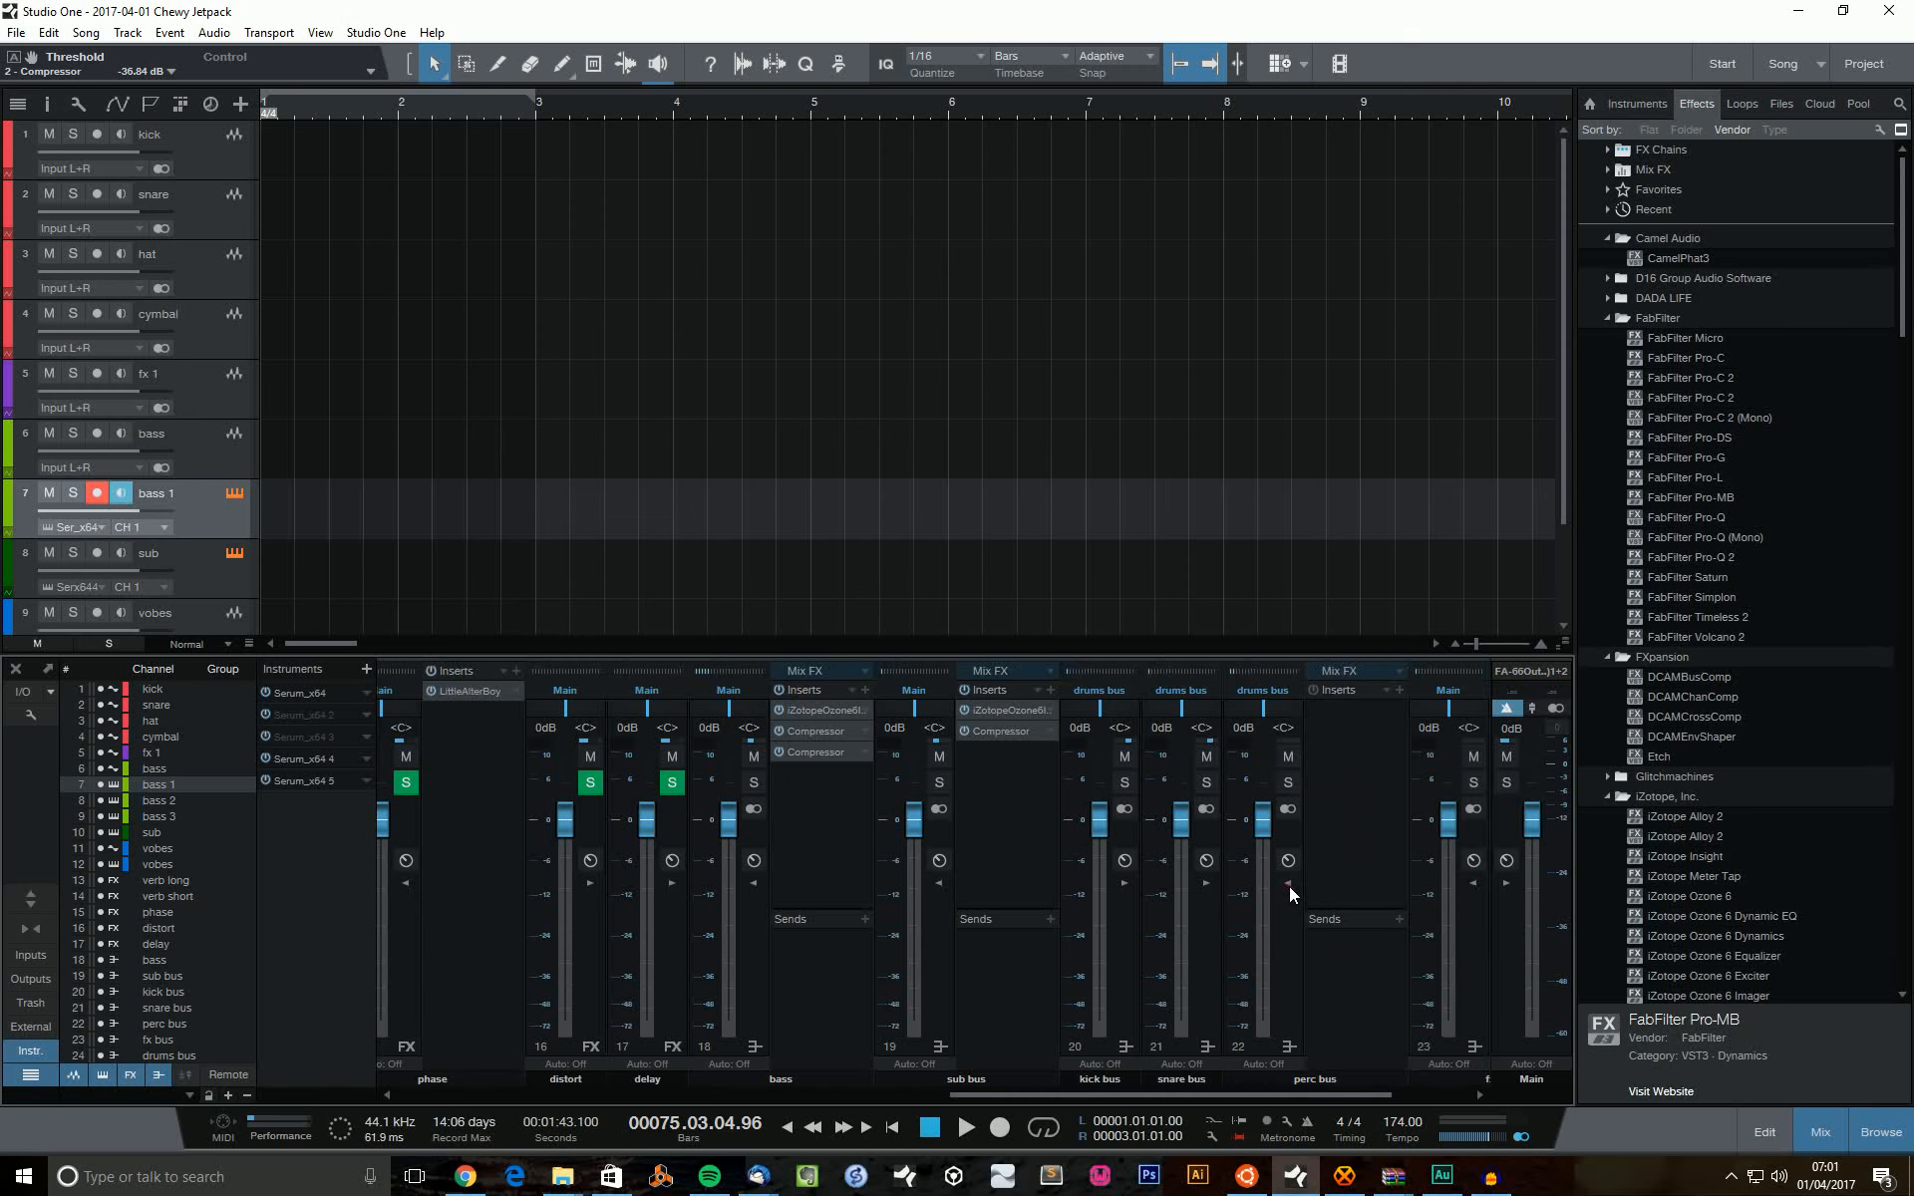
click(1207, 884)
scroll(1259, 1097, right, 3)
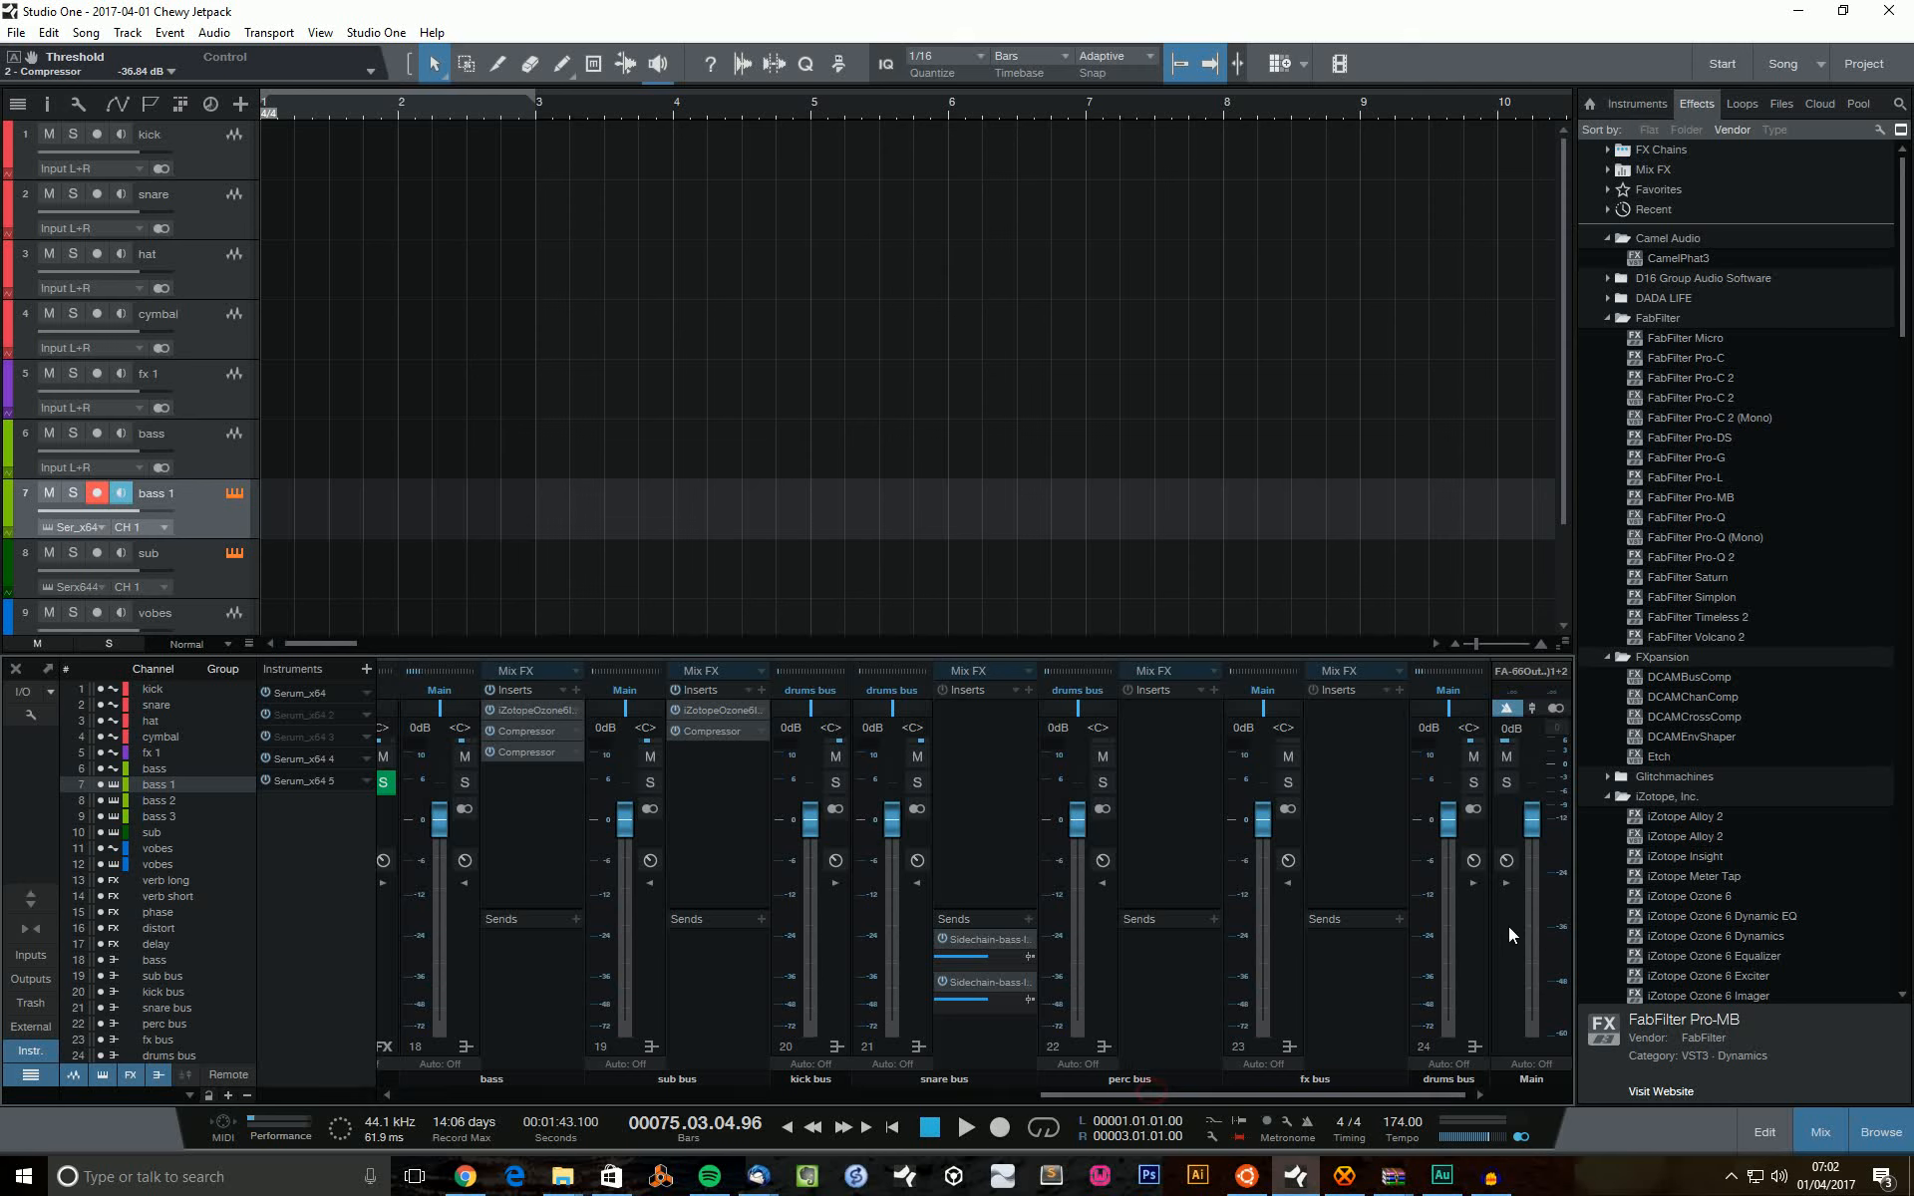
click(1507, 889)
click(1506, 883)
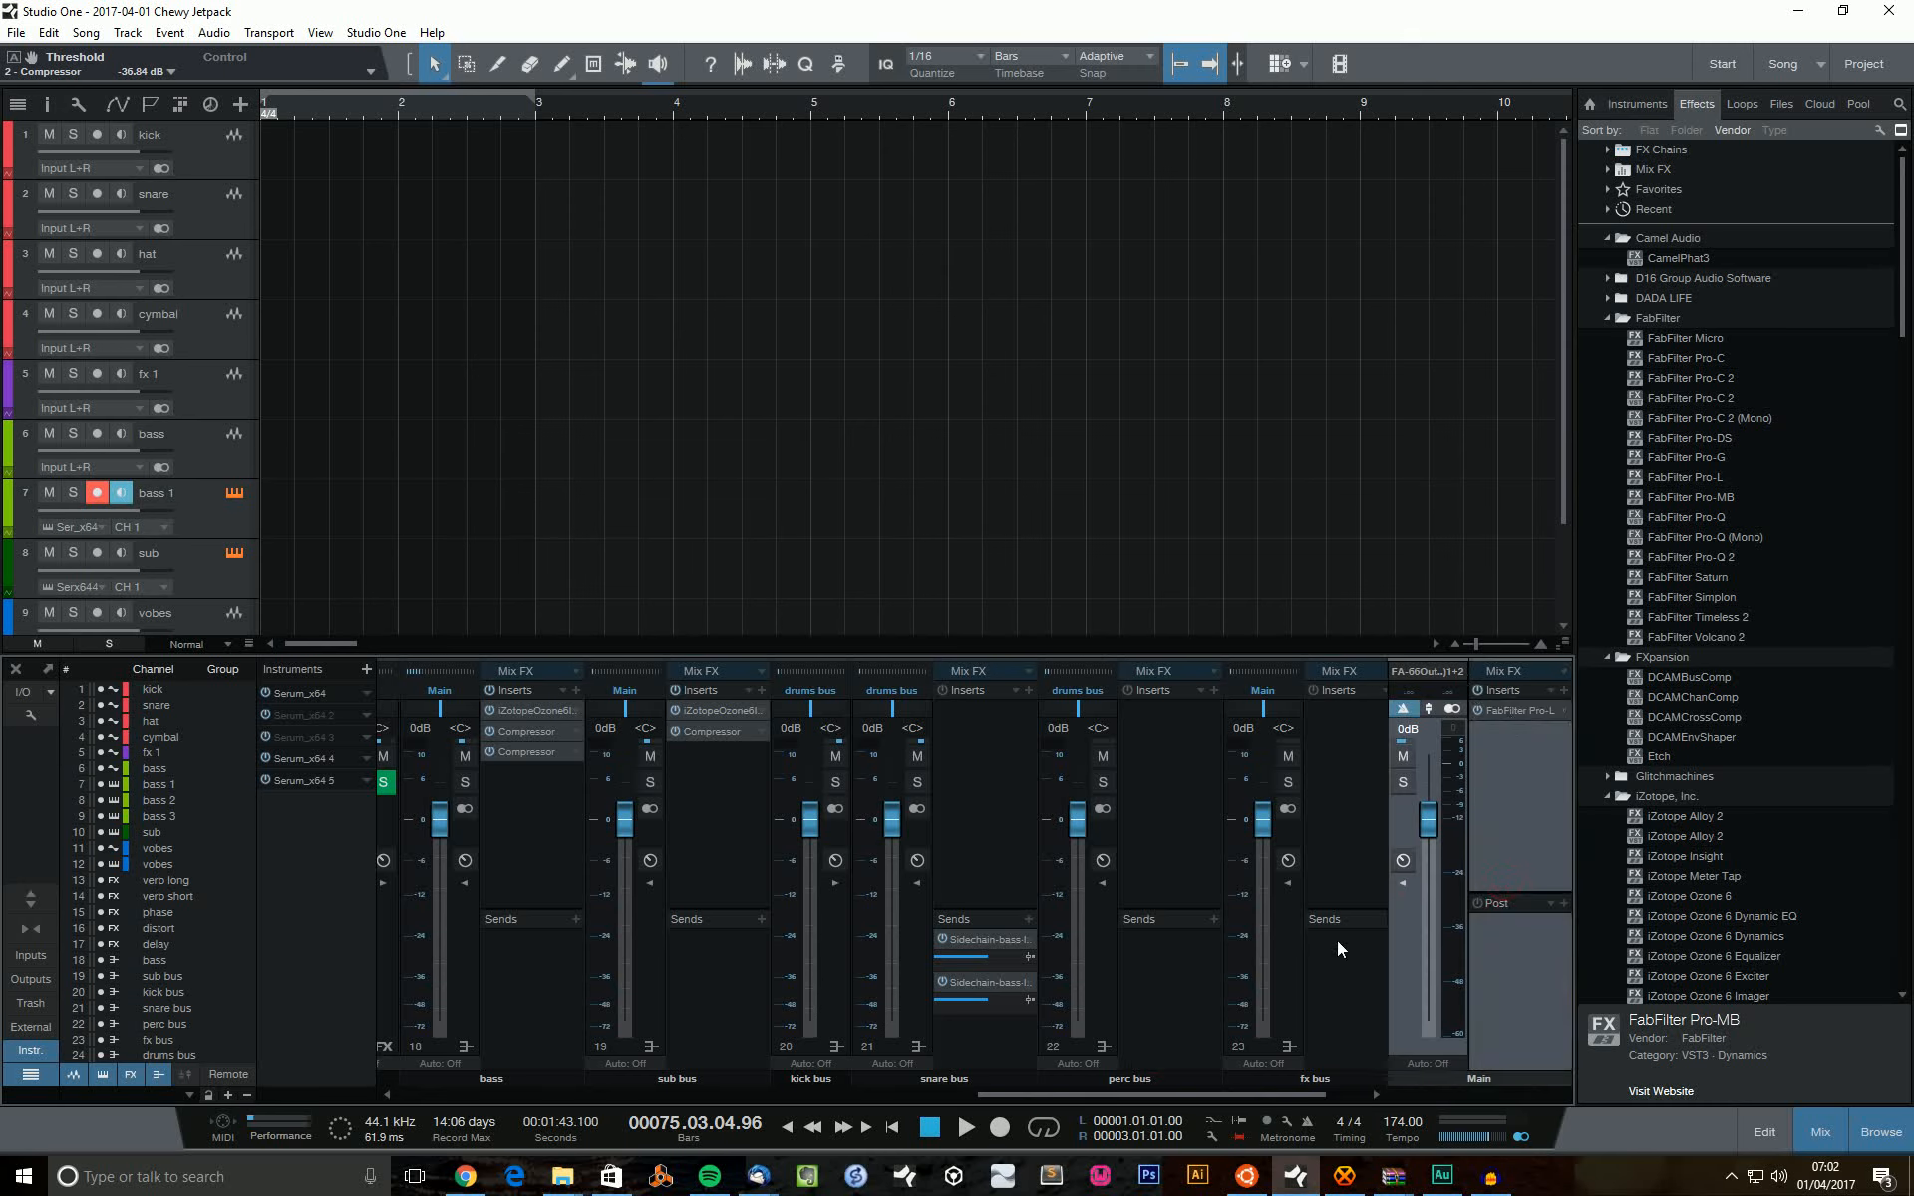
Review the inserts on the verb long and verb short FX channels, and expand the distort channel to show its inserts.
drag(1309, 1094, 1158, 1144)
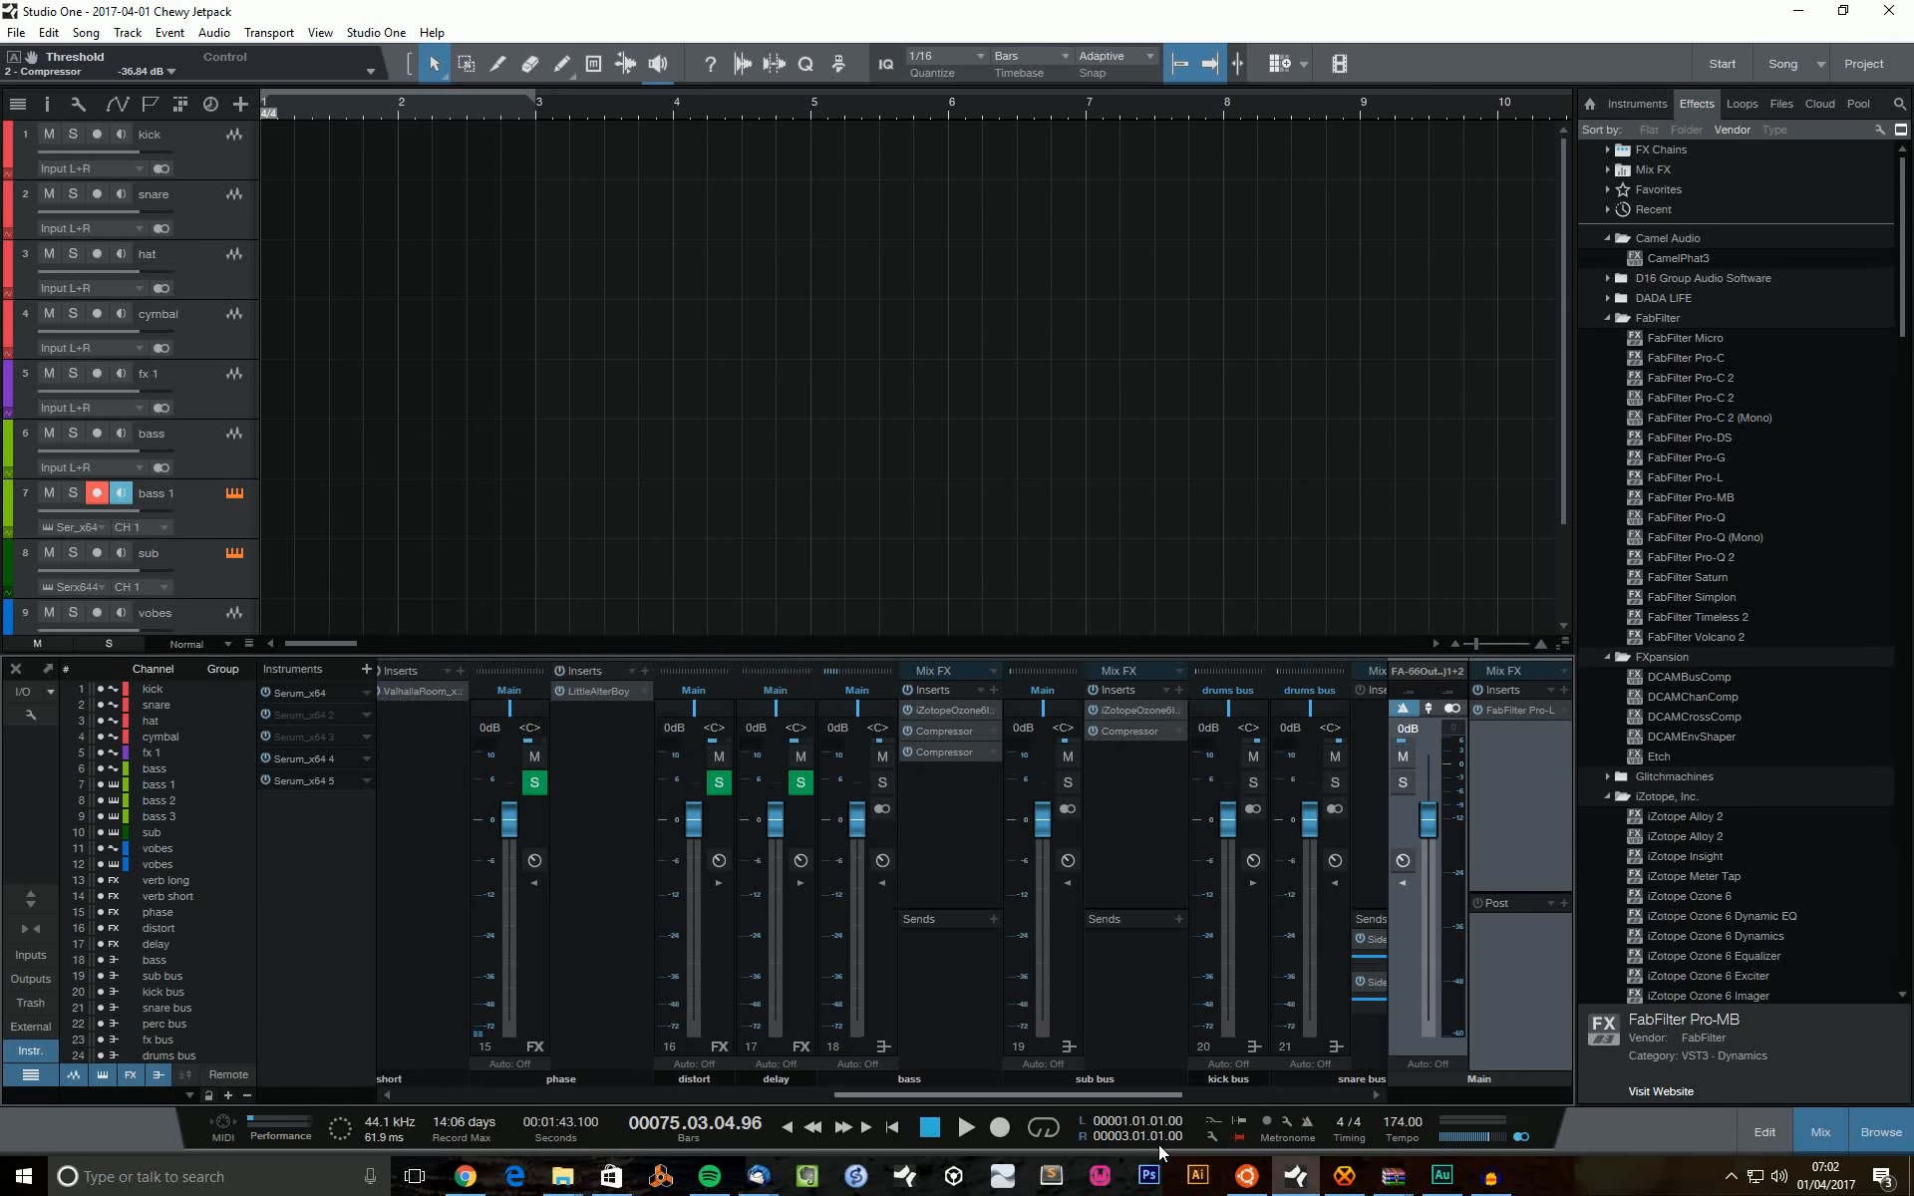
drag(1158, 1144, 1176, 1146)
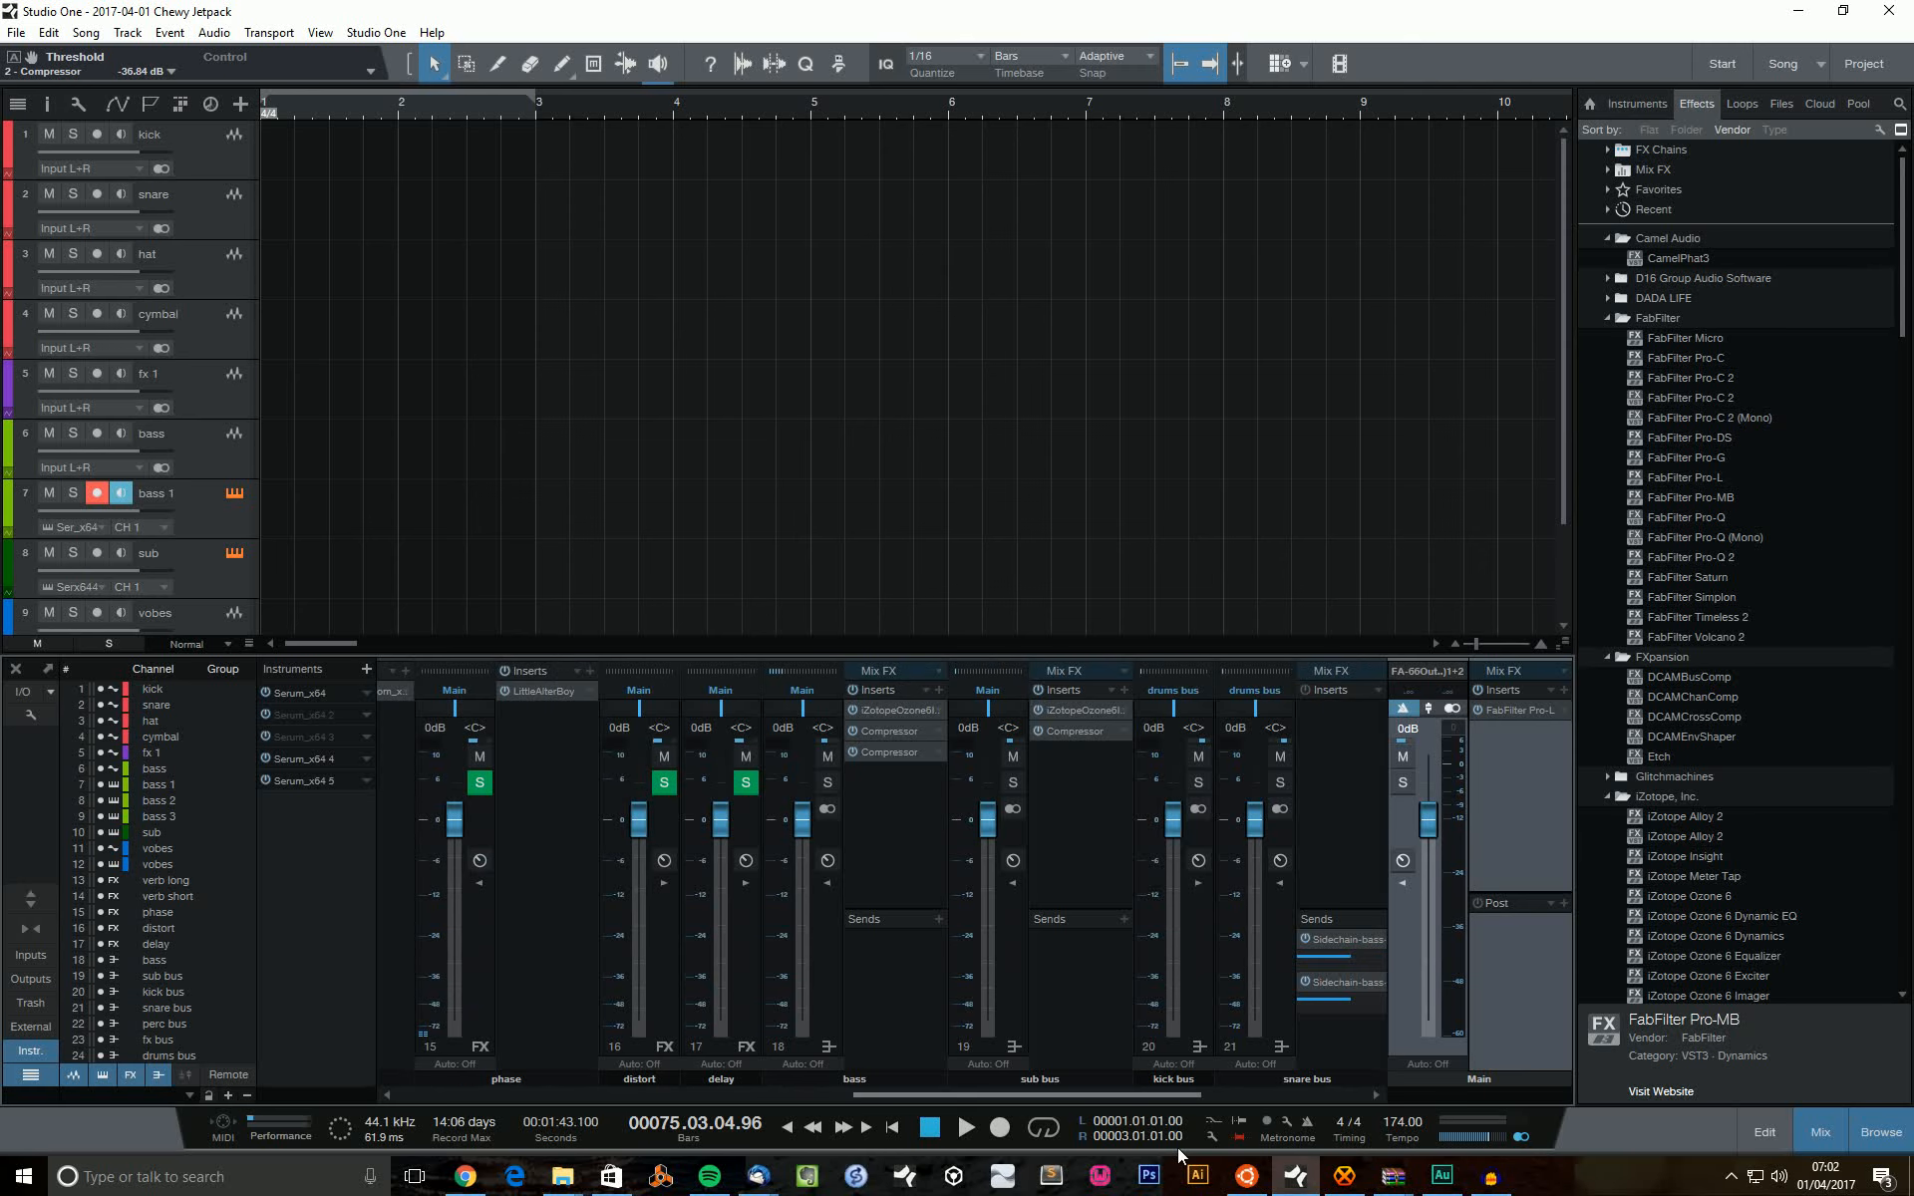
drag(1176, 1146, 1055, 1138)
click(731, 1017)
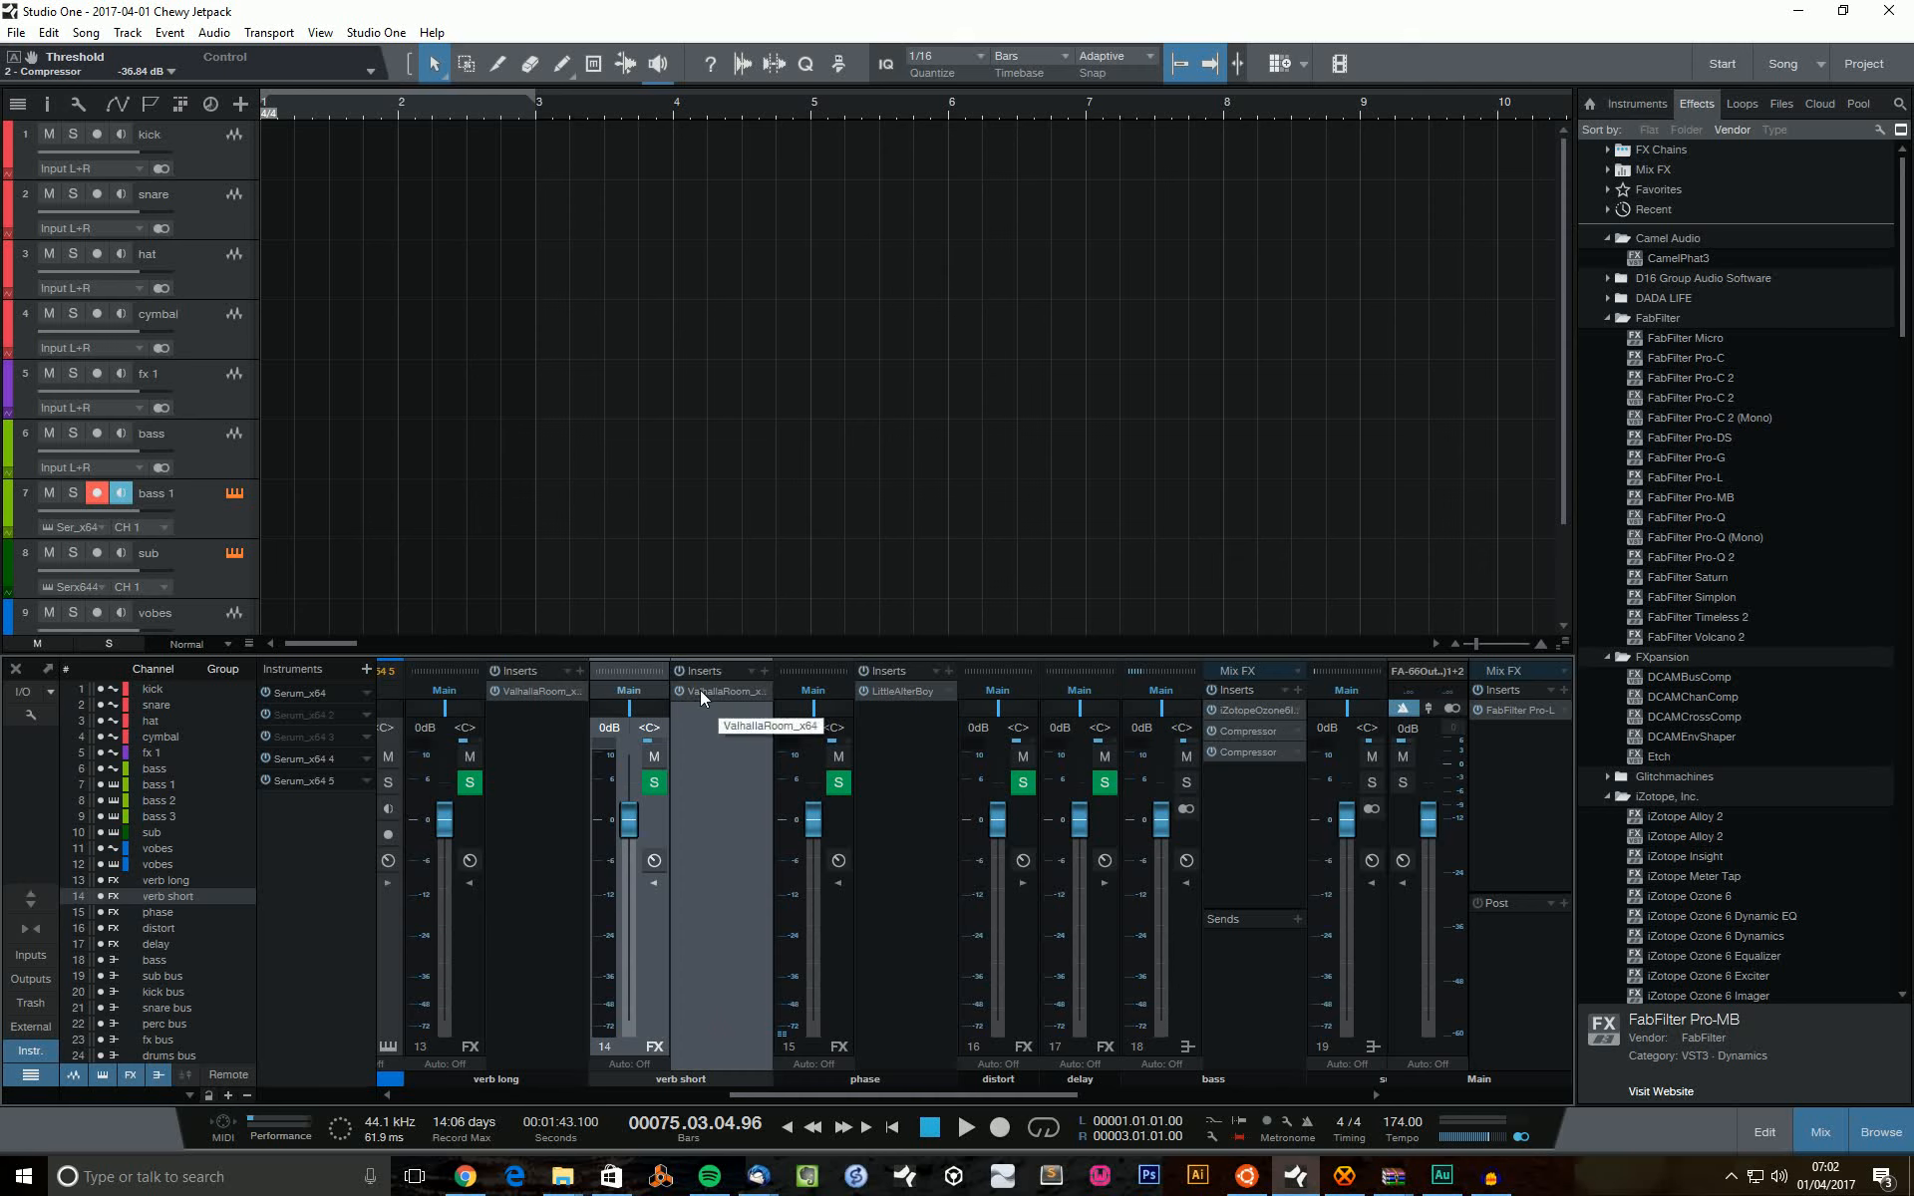
click(547, 895)
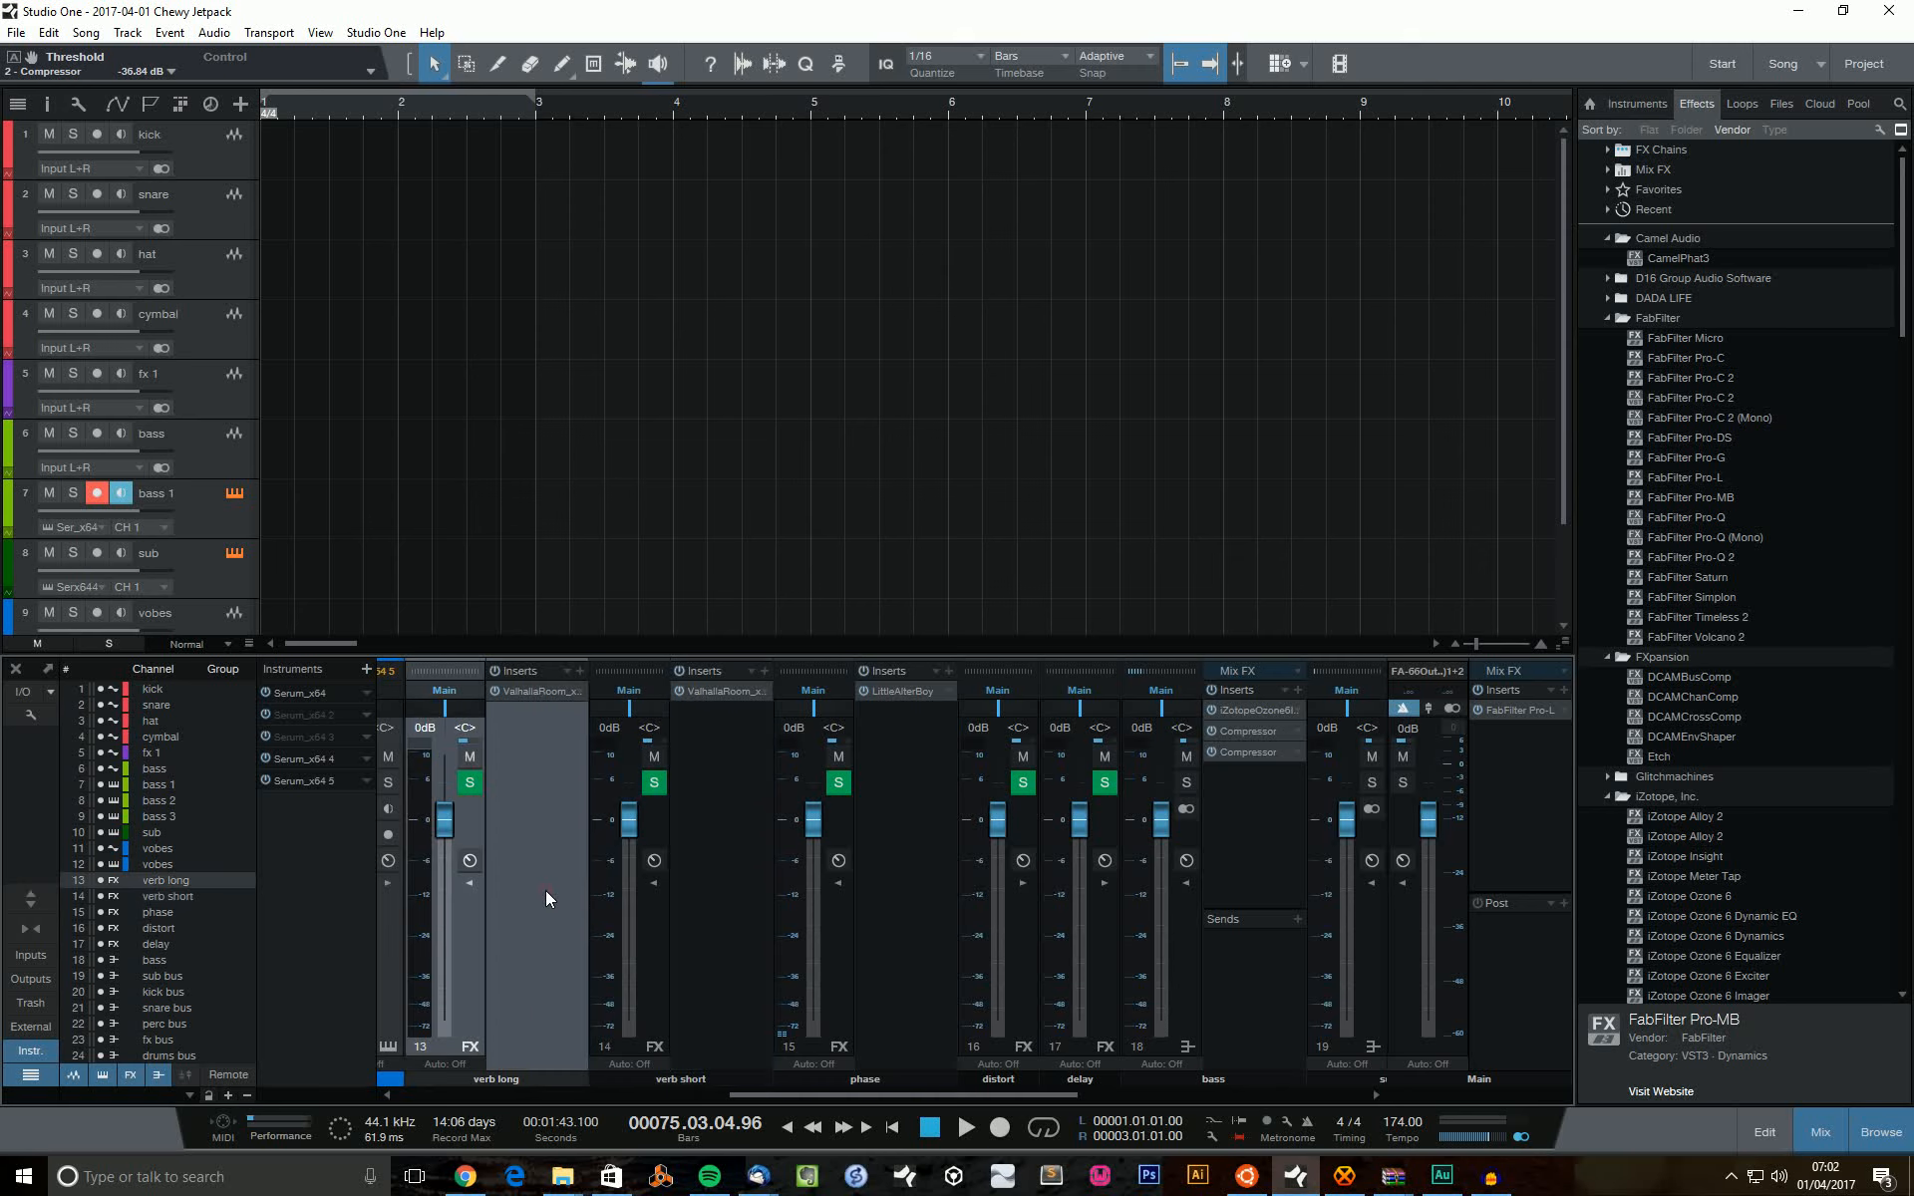
click(738, 922)
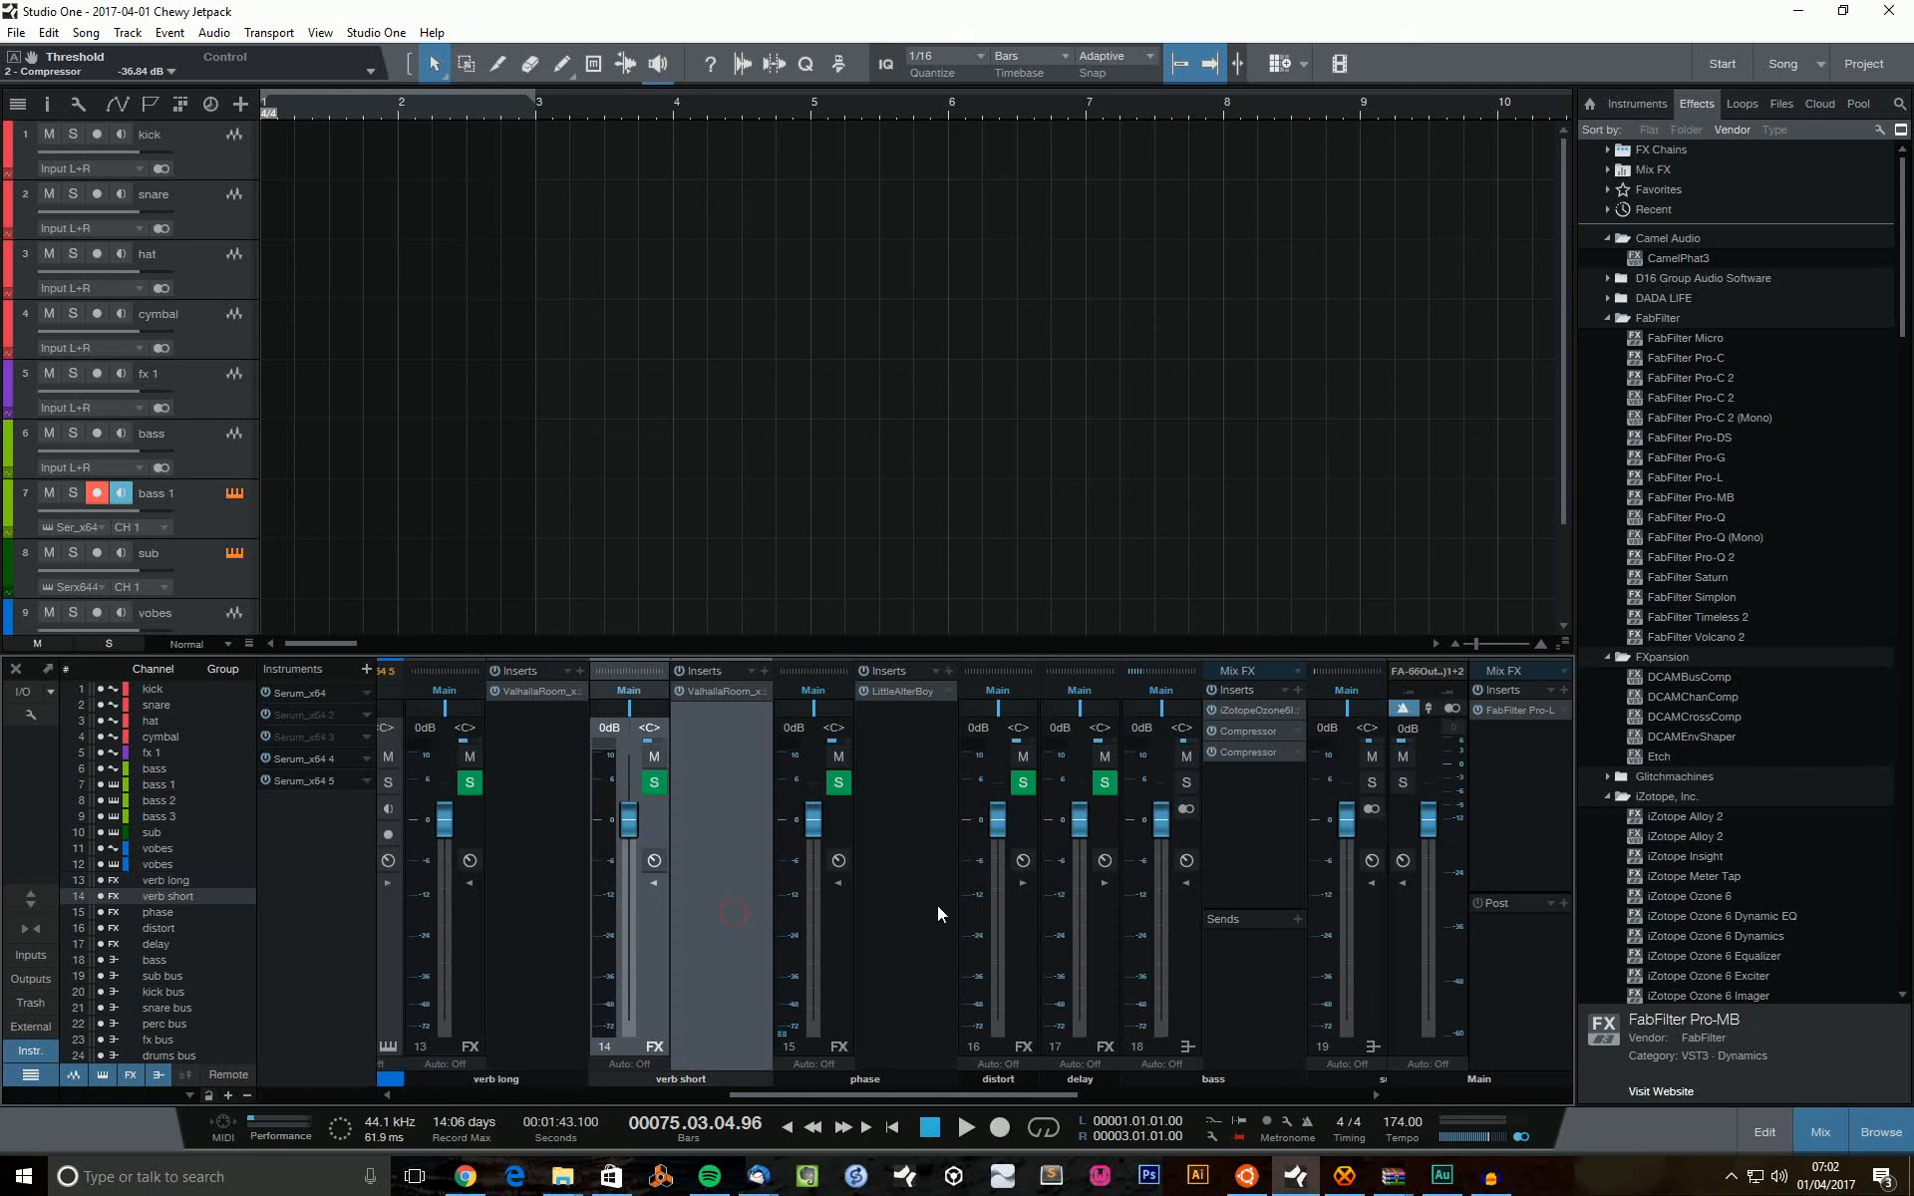
click(1021, 888)
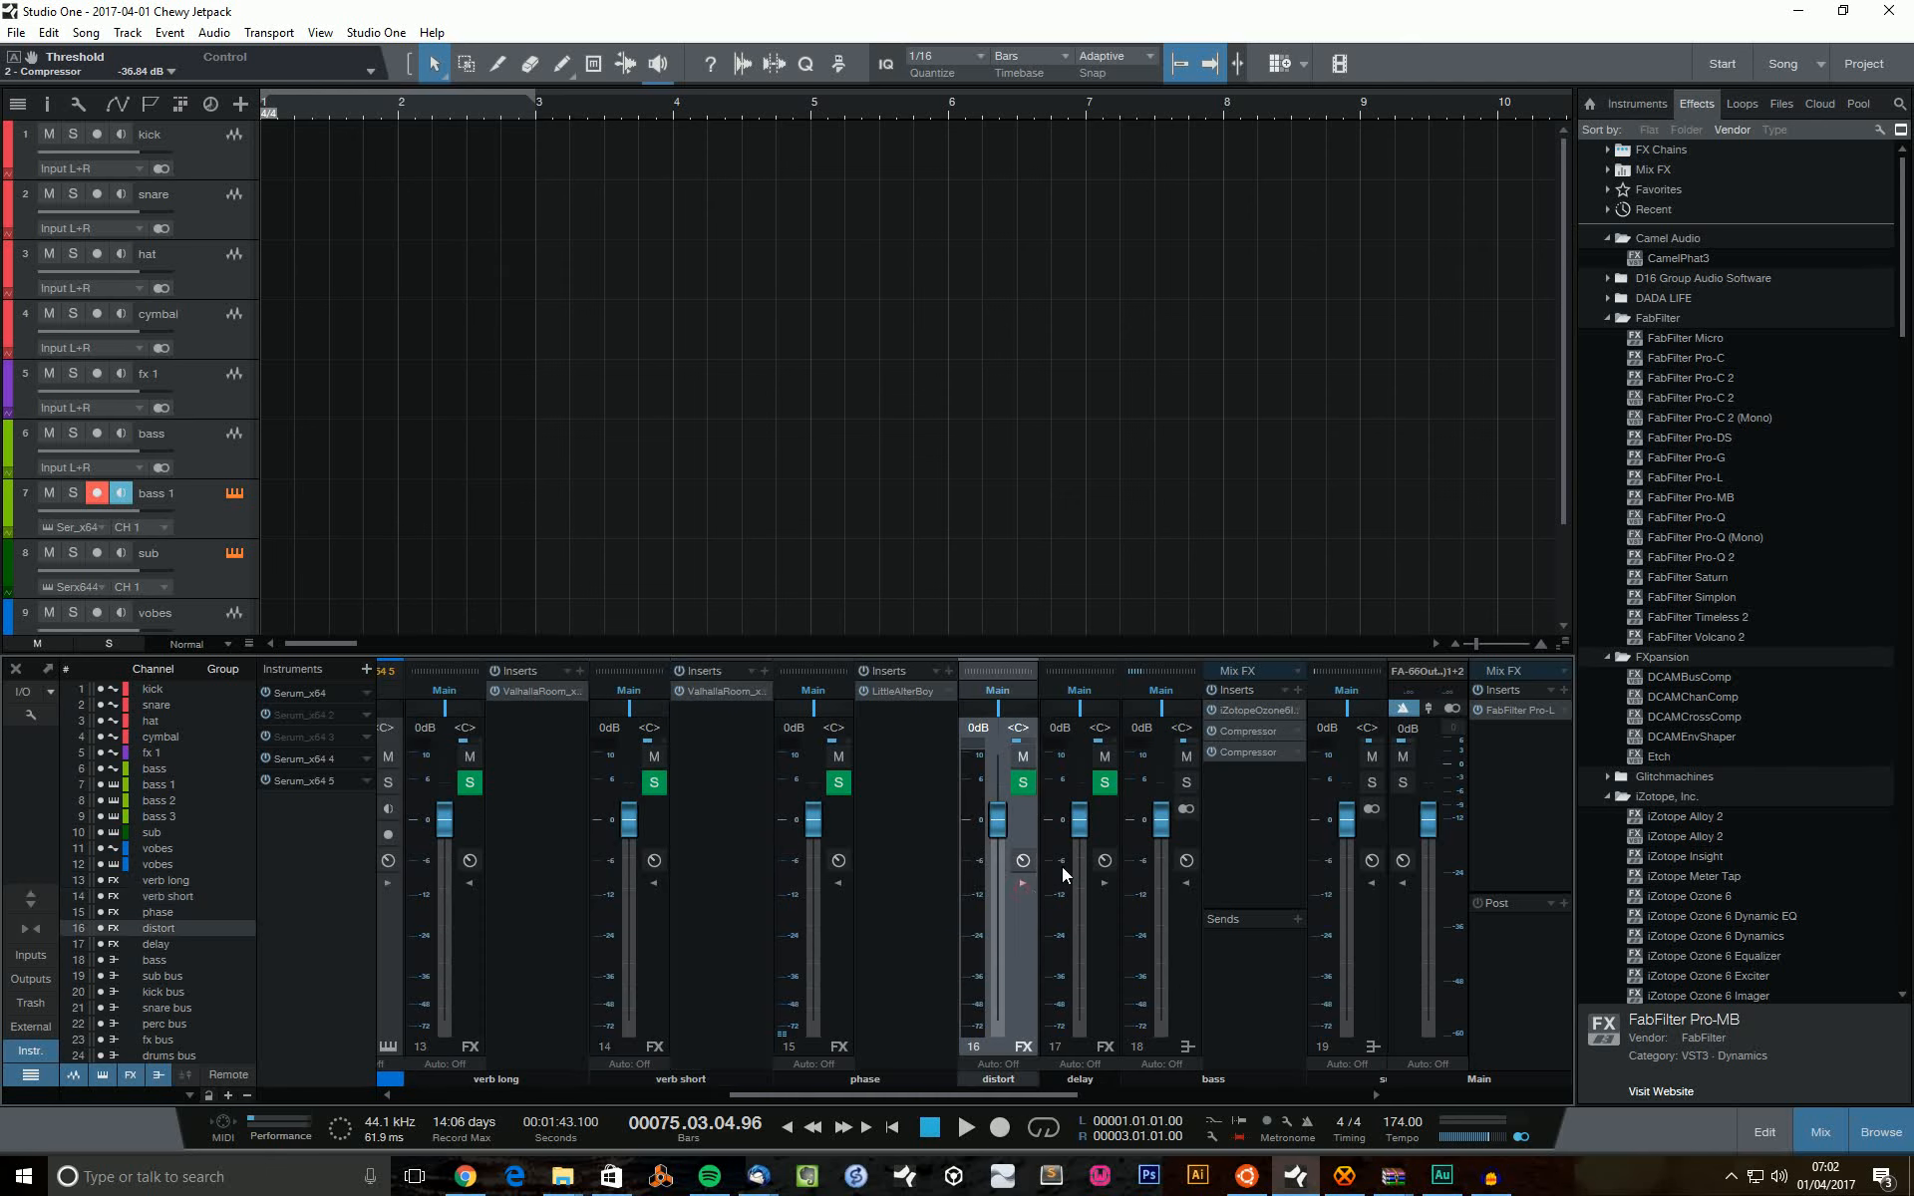
click(1024, 883)
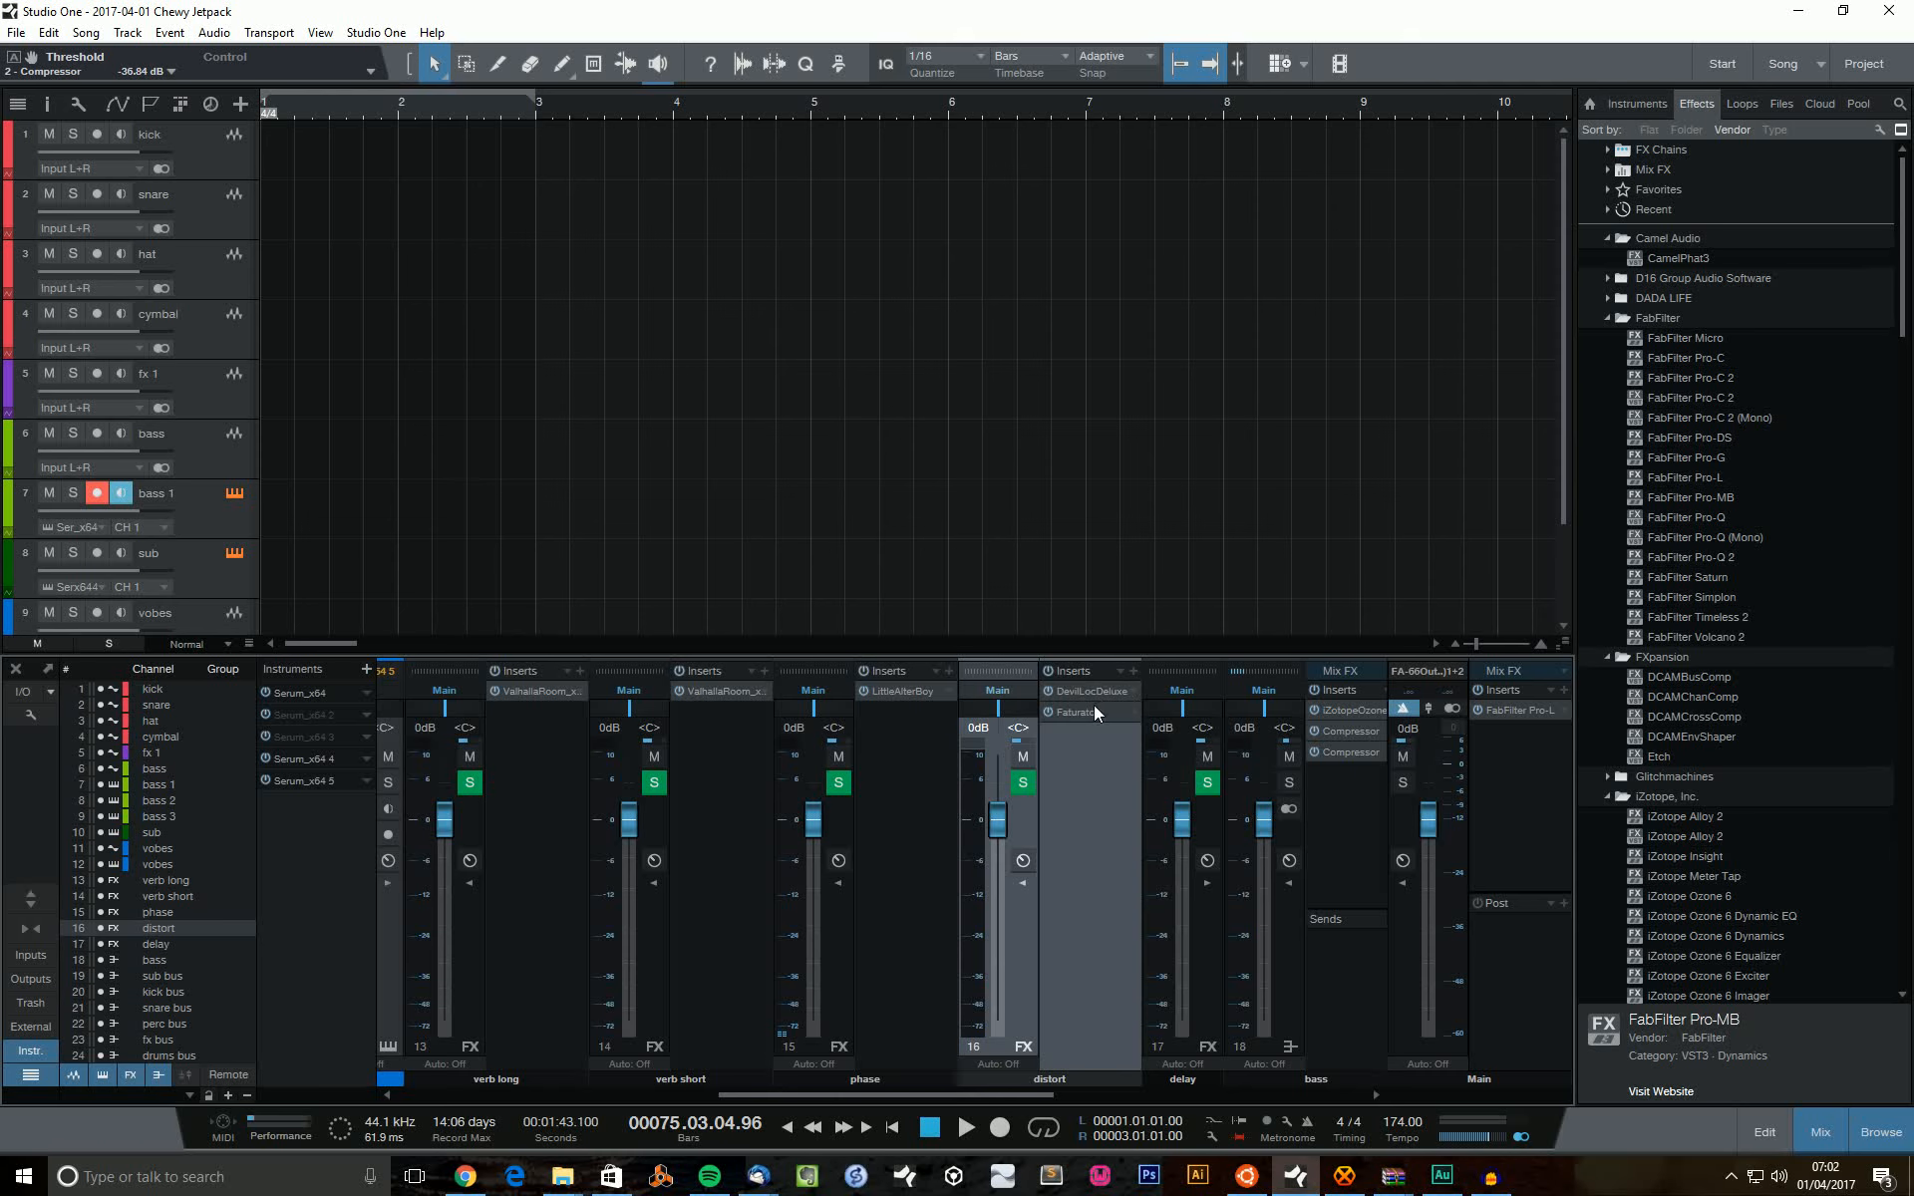
Expand the delay FX channel and review its insert alongside the neighbouring FX and bus channels.
click(1208, 884)
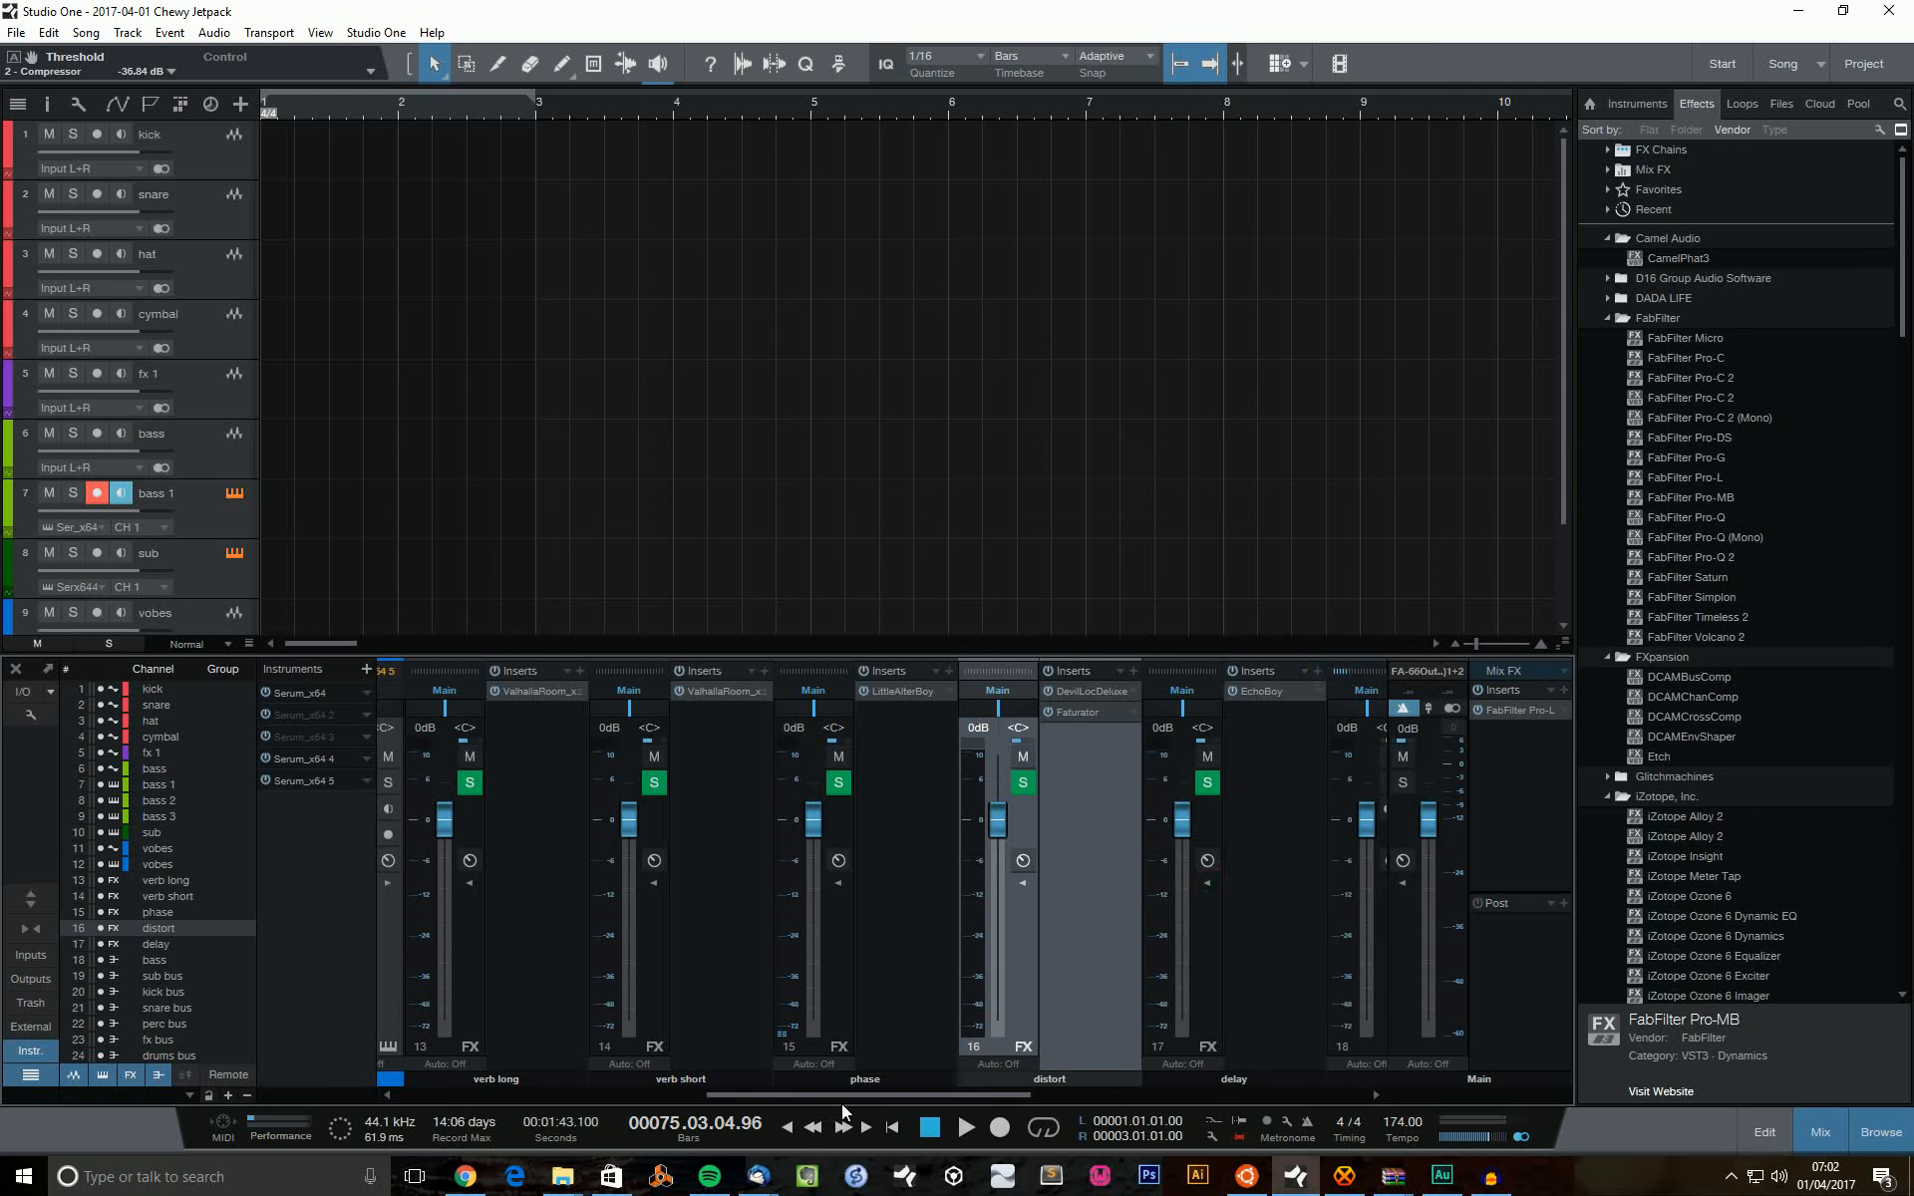
drag(858, 1095, 961, 1098)
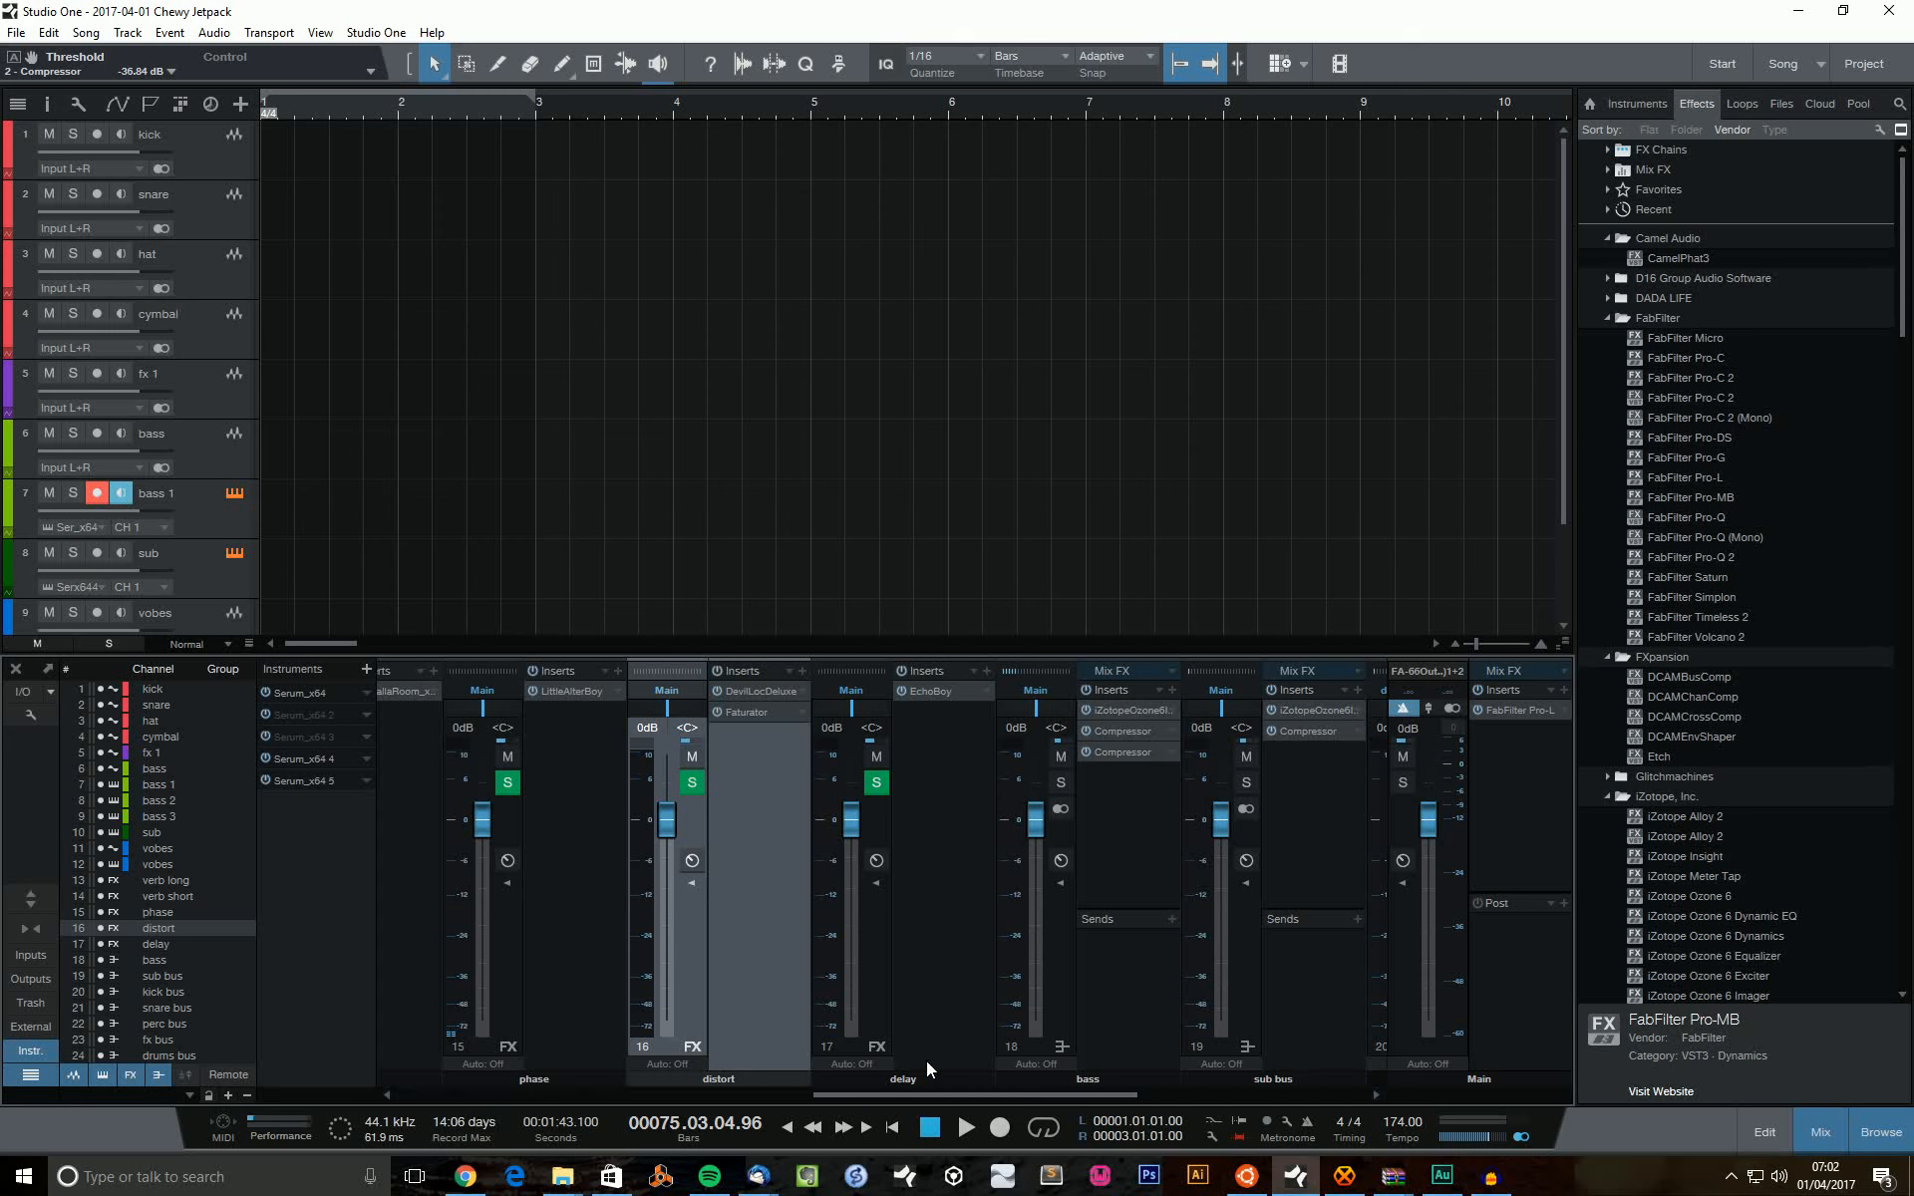
drag(1013, 1097, 868, 1099)
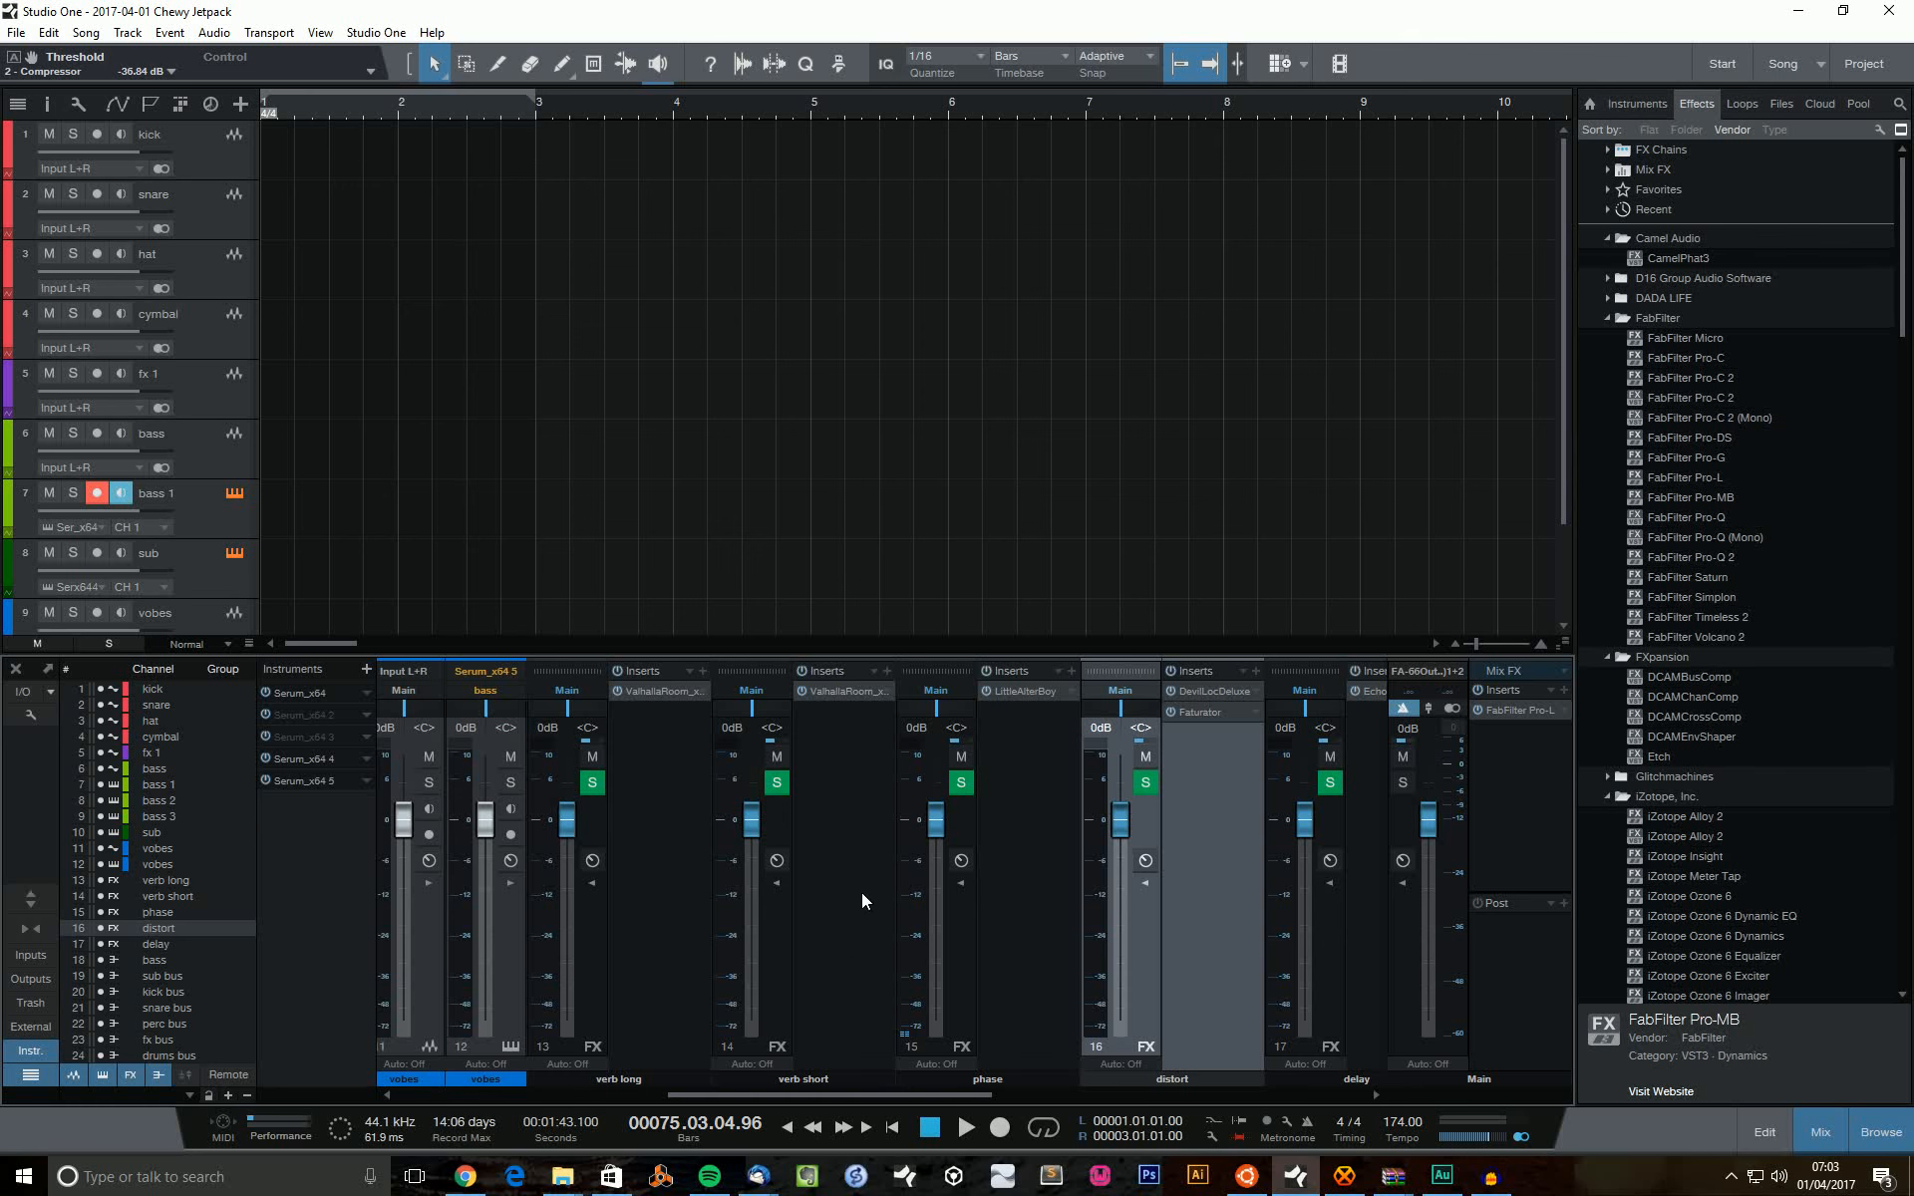
Open the verb short channel's ValhallaRoom insert, examine its frequency splitter routing, and close the plug-in window.
click(850, 692)
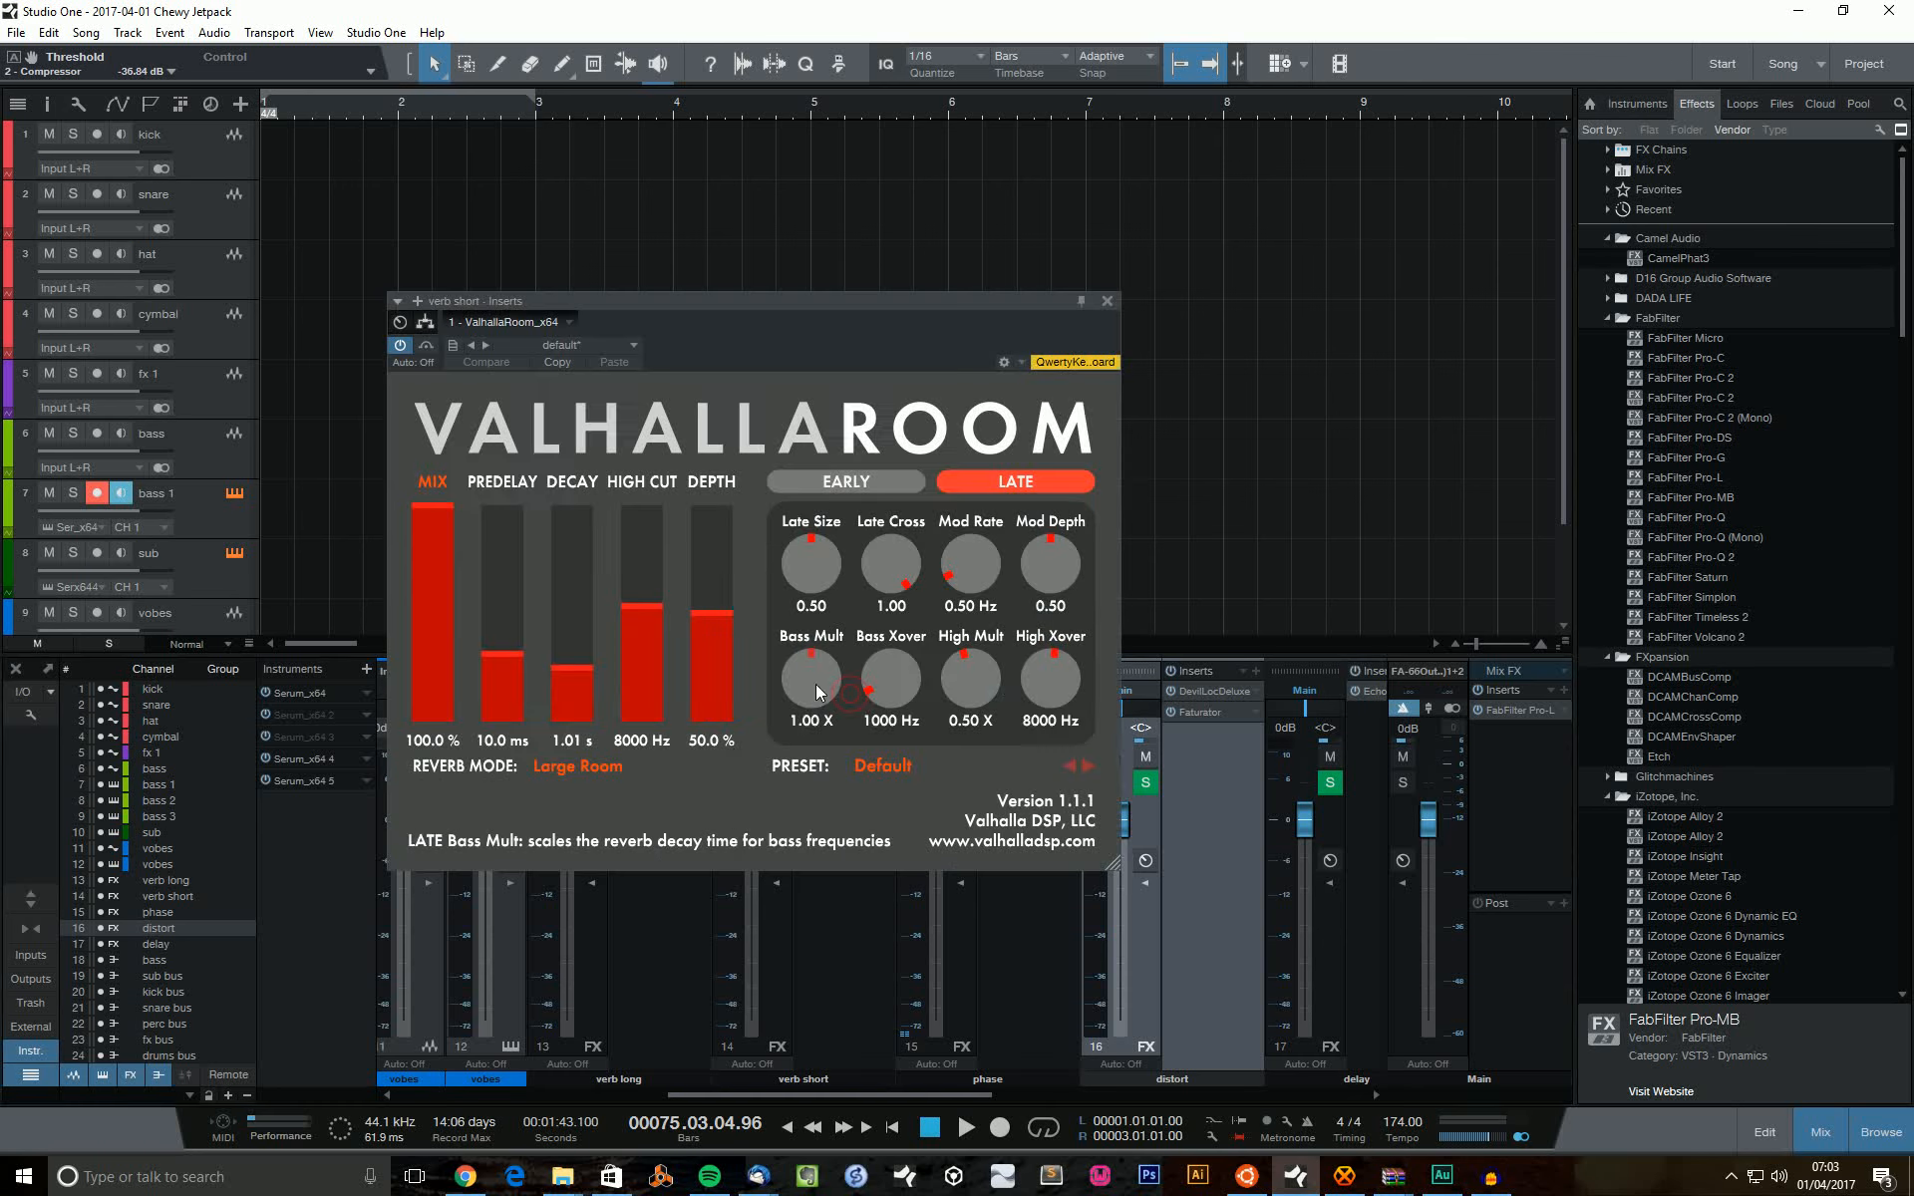
click(425, 323)
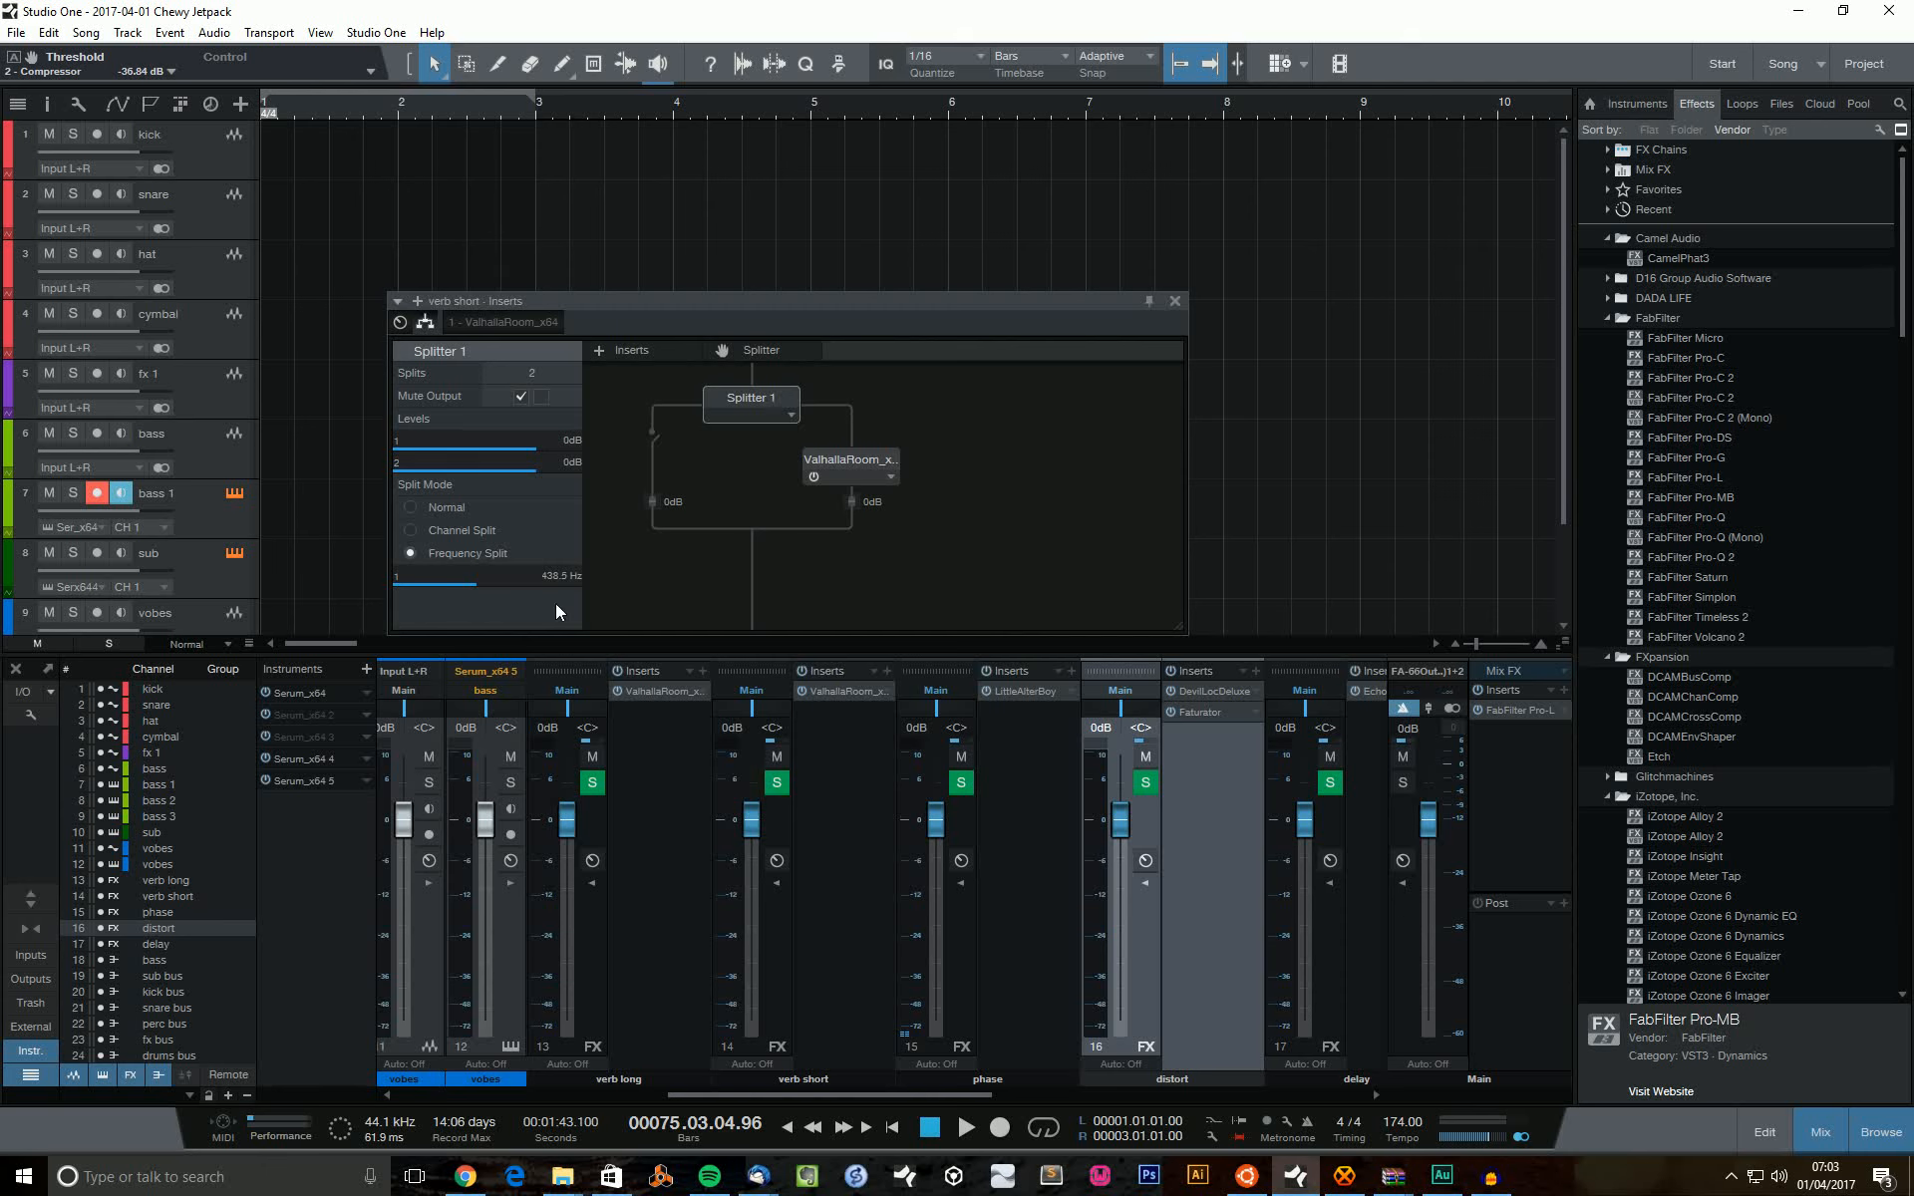
click(846, 475)
click(845, 475)
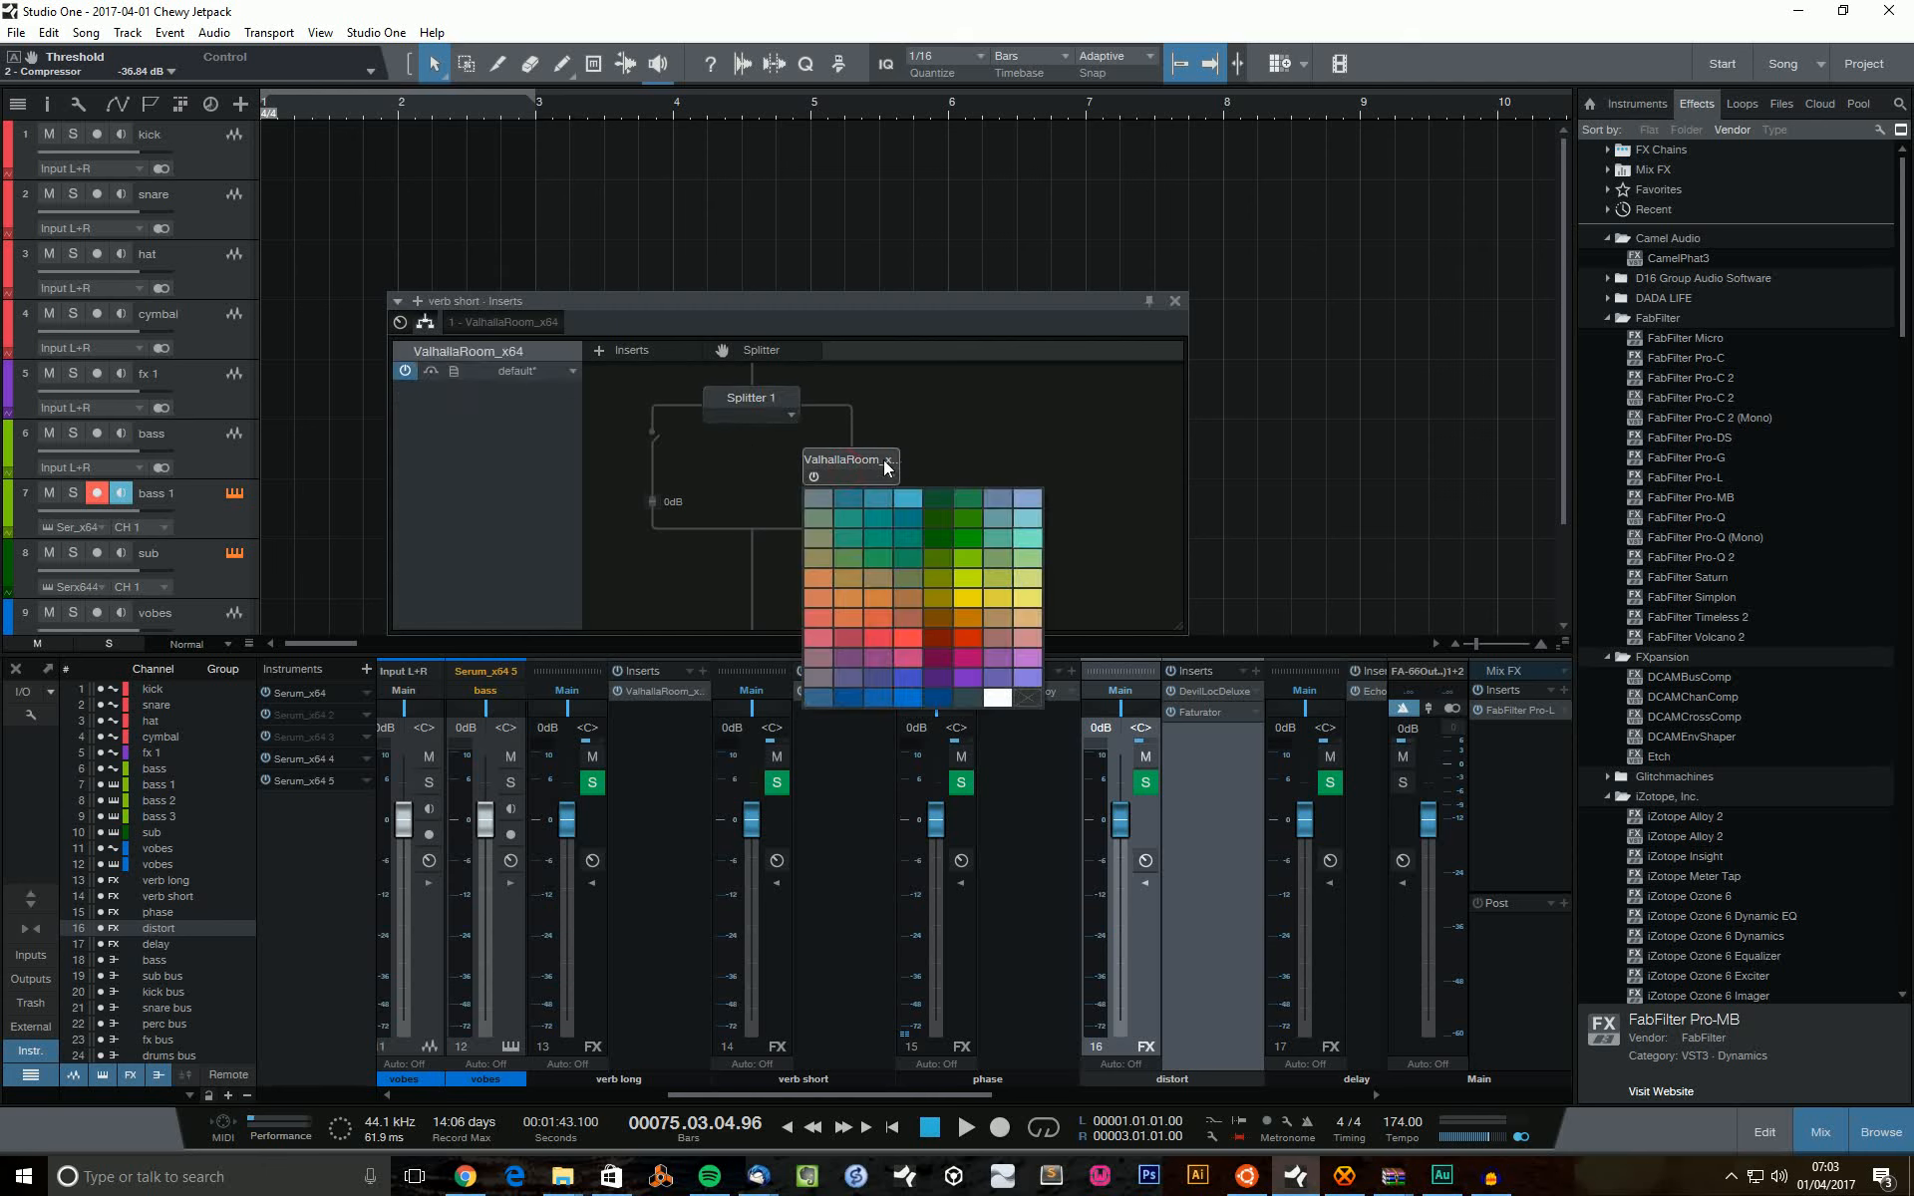
click(1057, 419)
click(1175, 301)
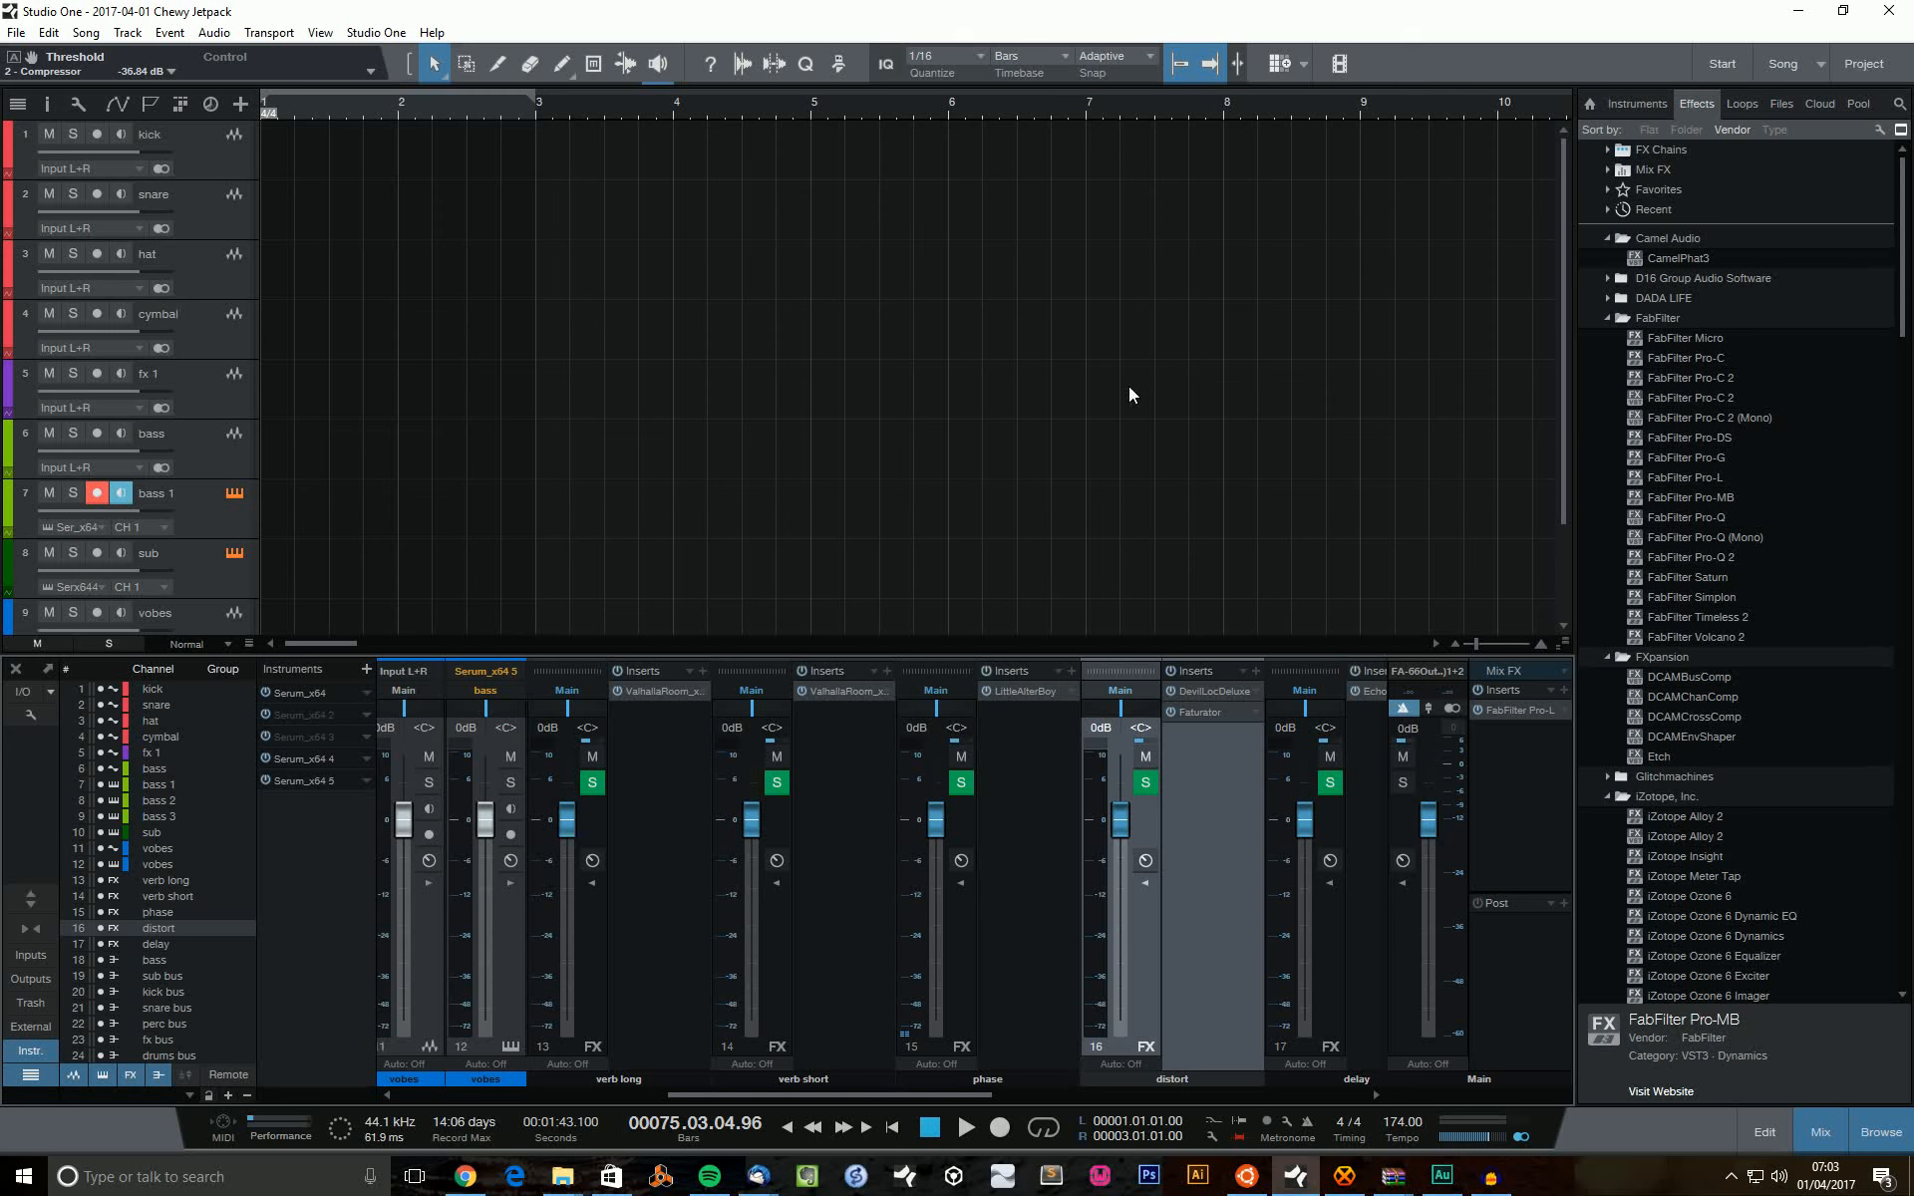
click(1822, 63)
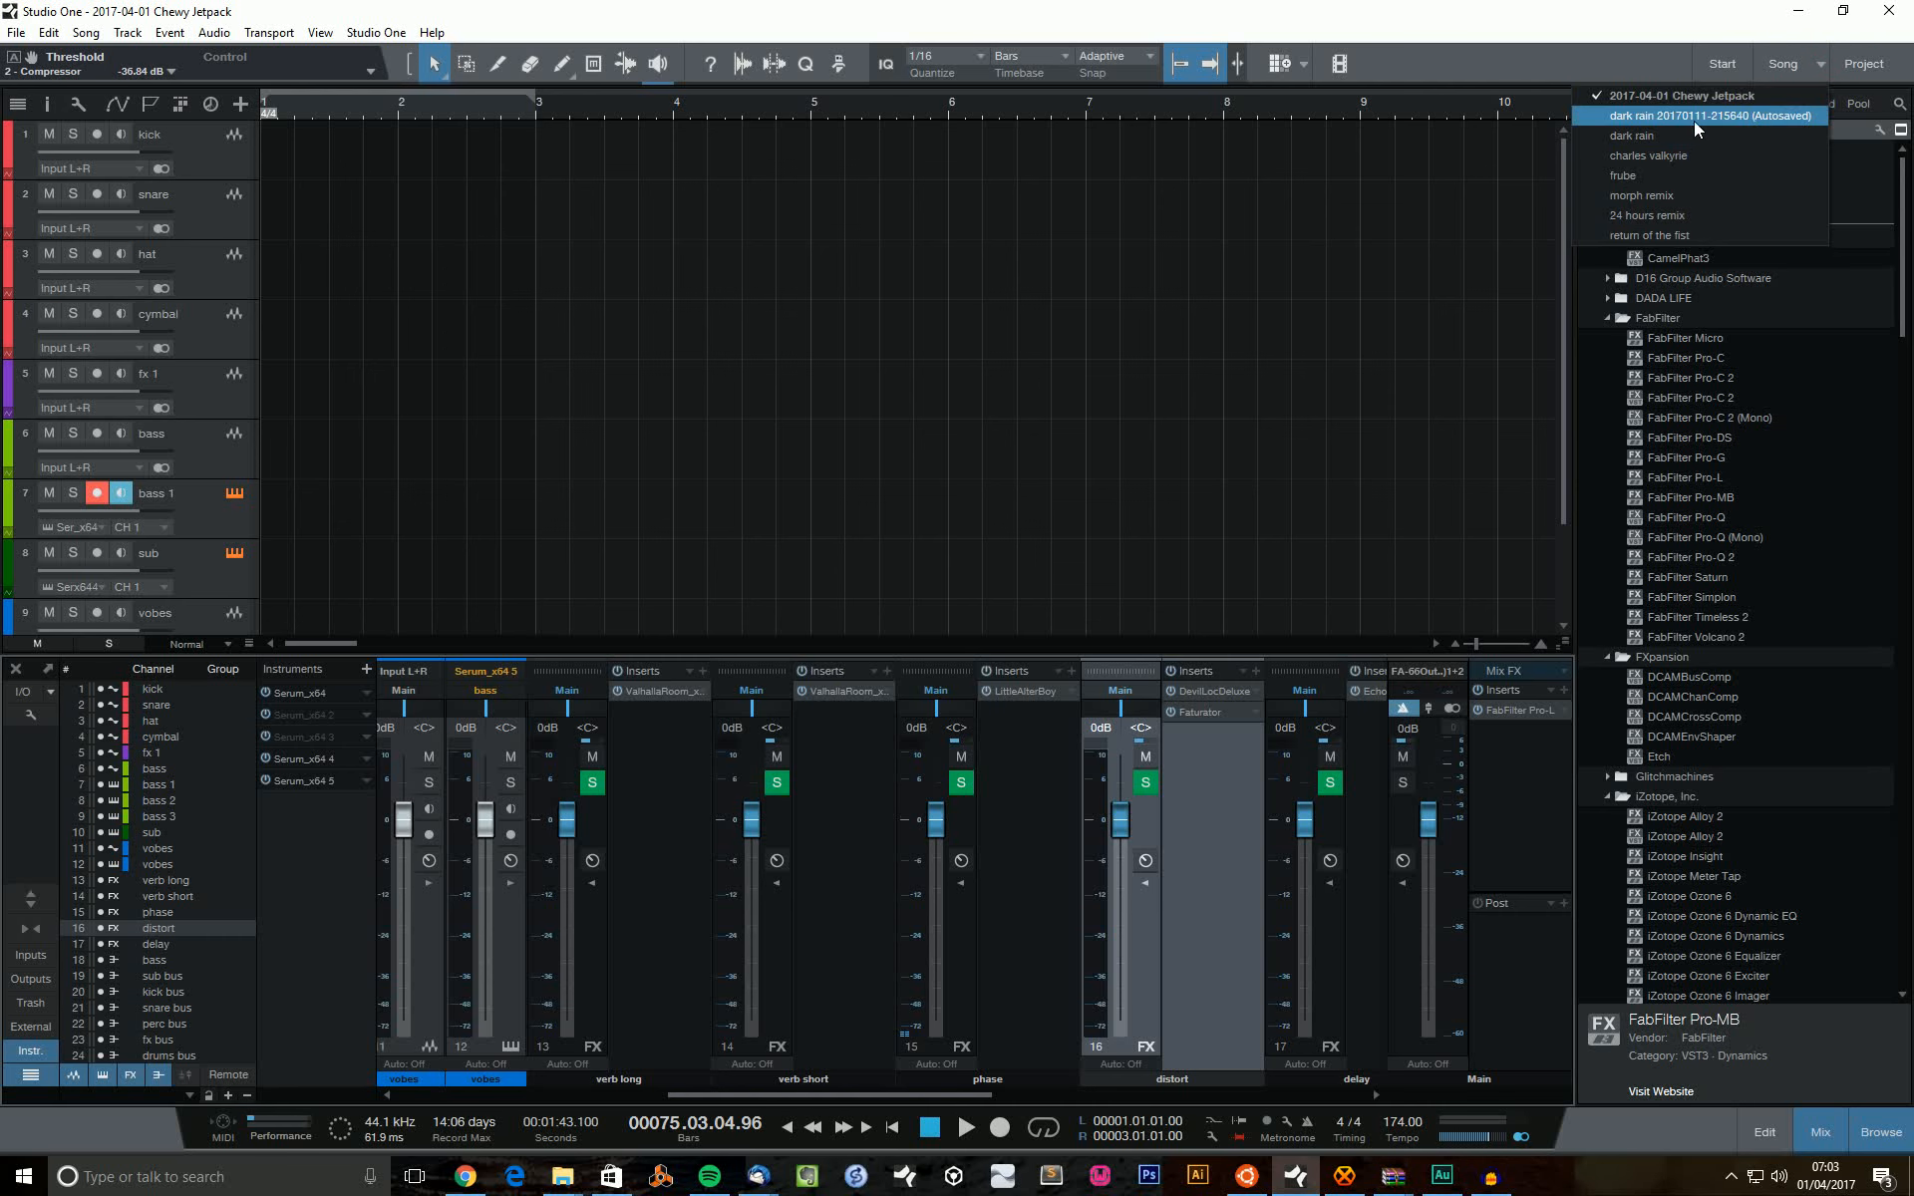
click(1693, 117)
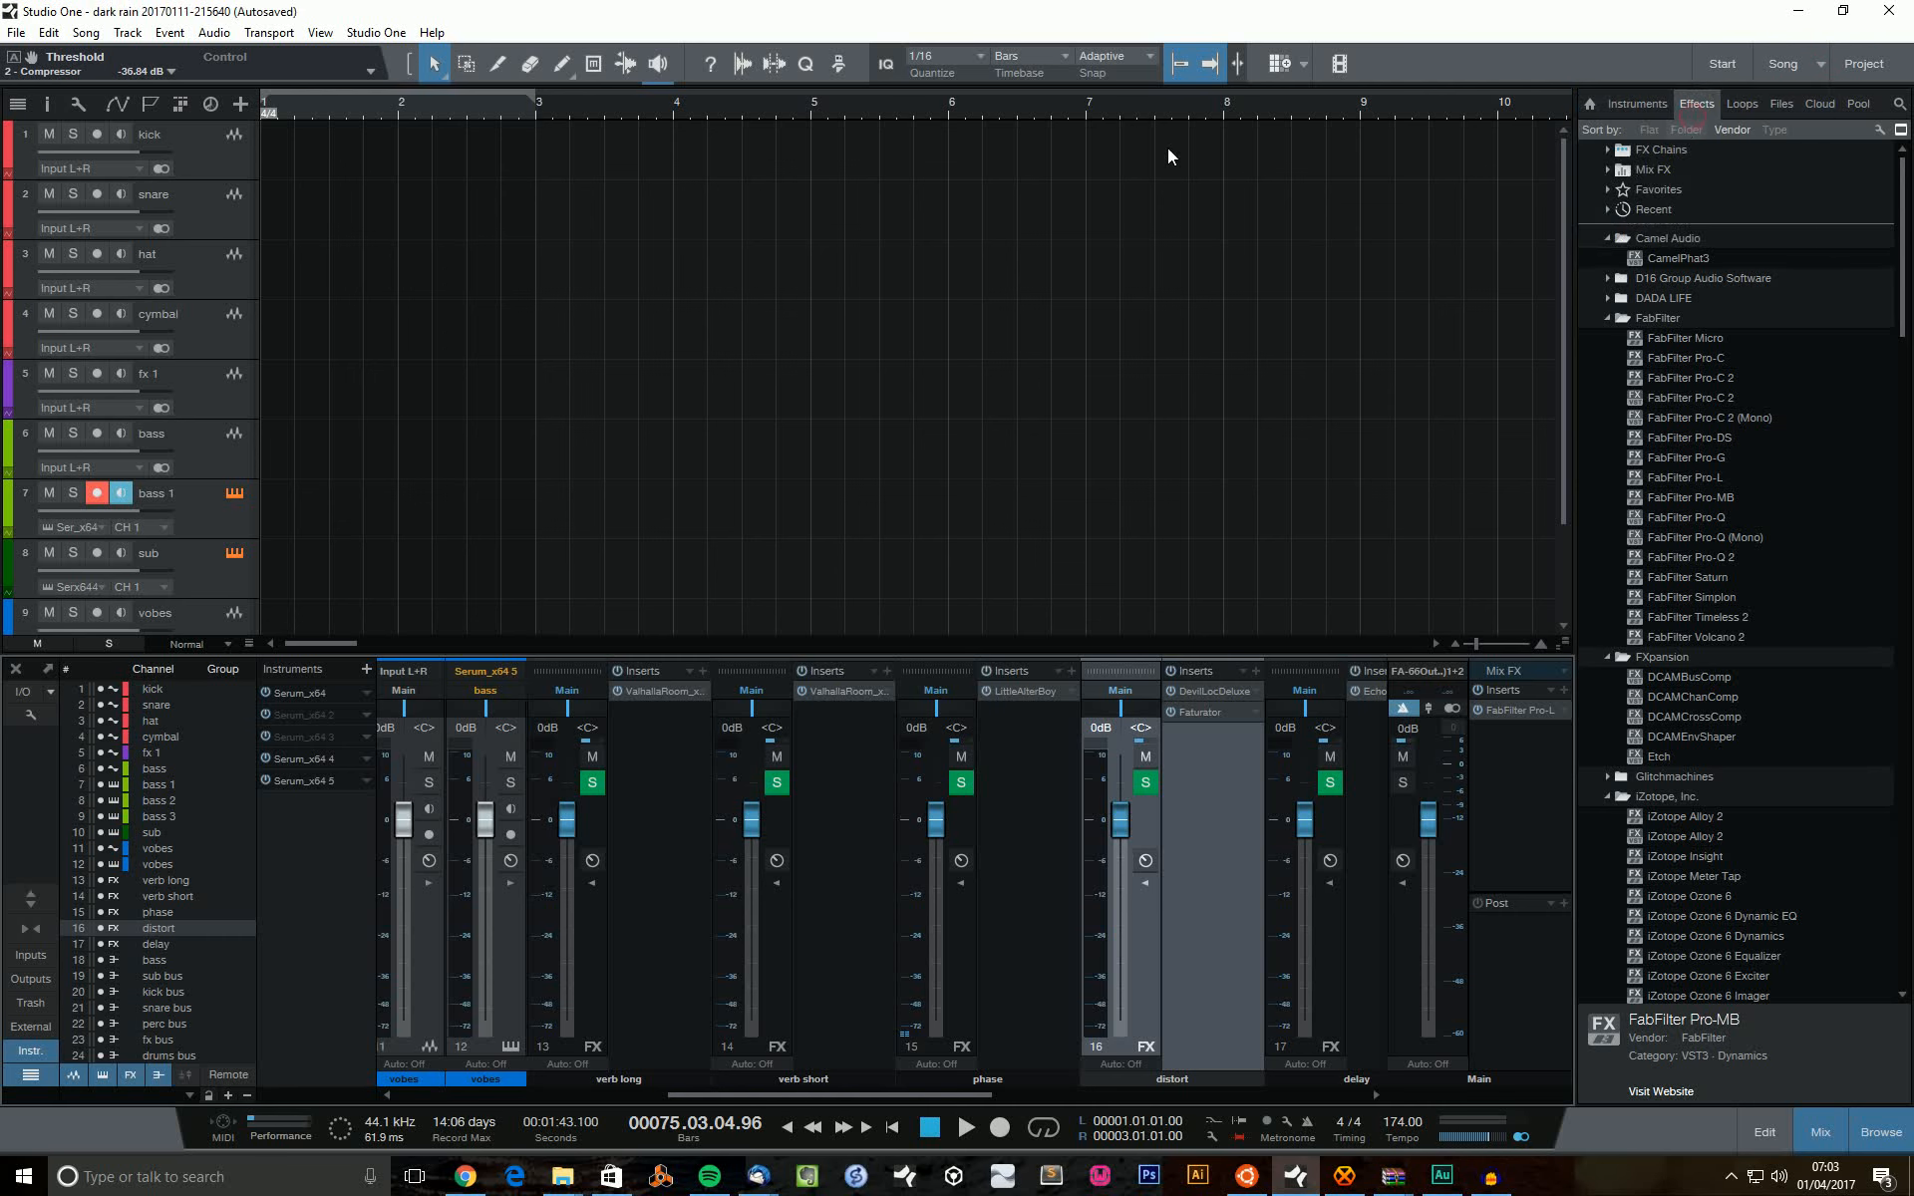
scroll(888, 332, down, 10)
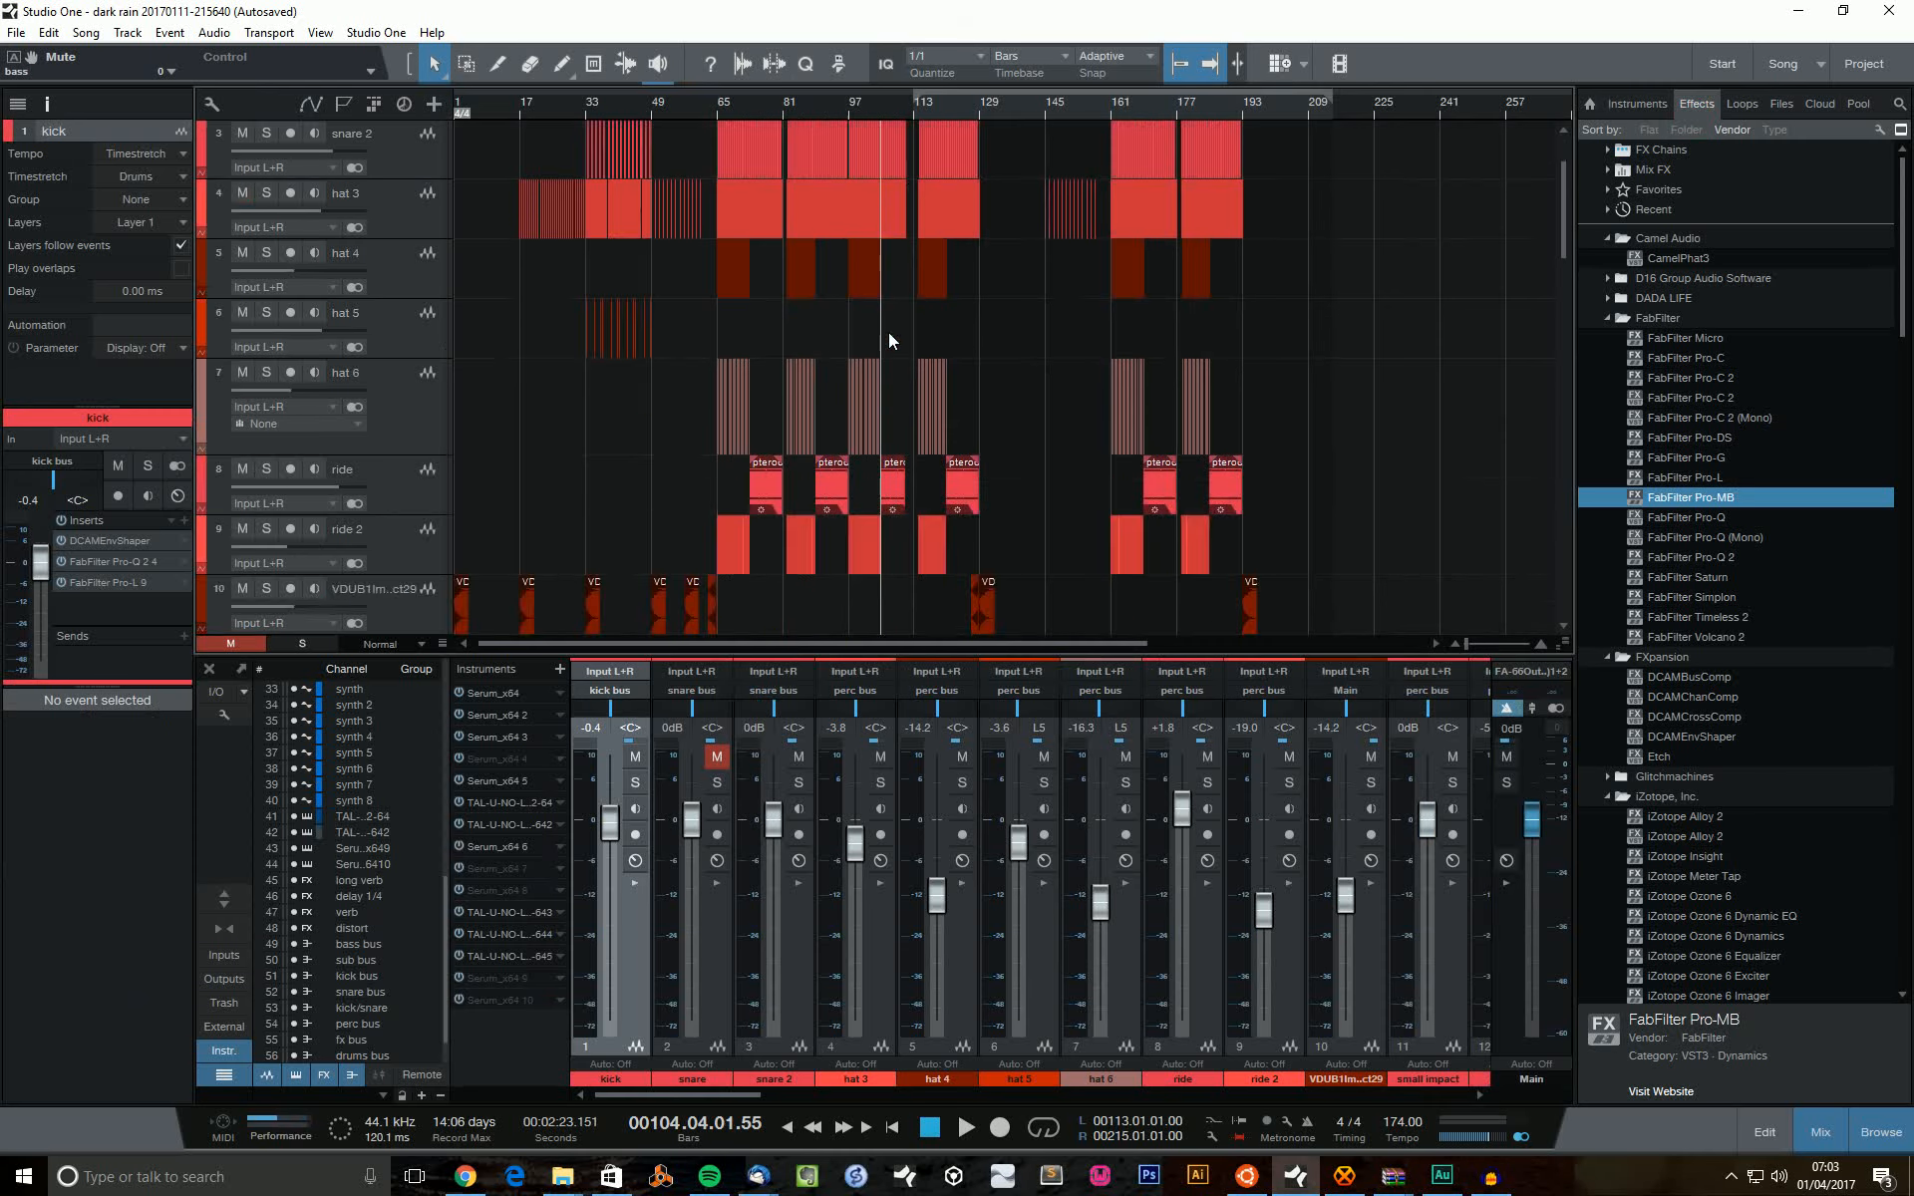
scroll(887, 333, down, 14)
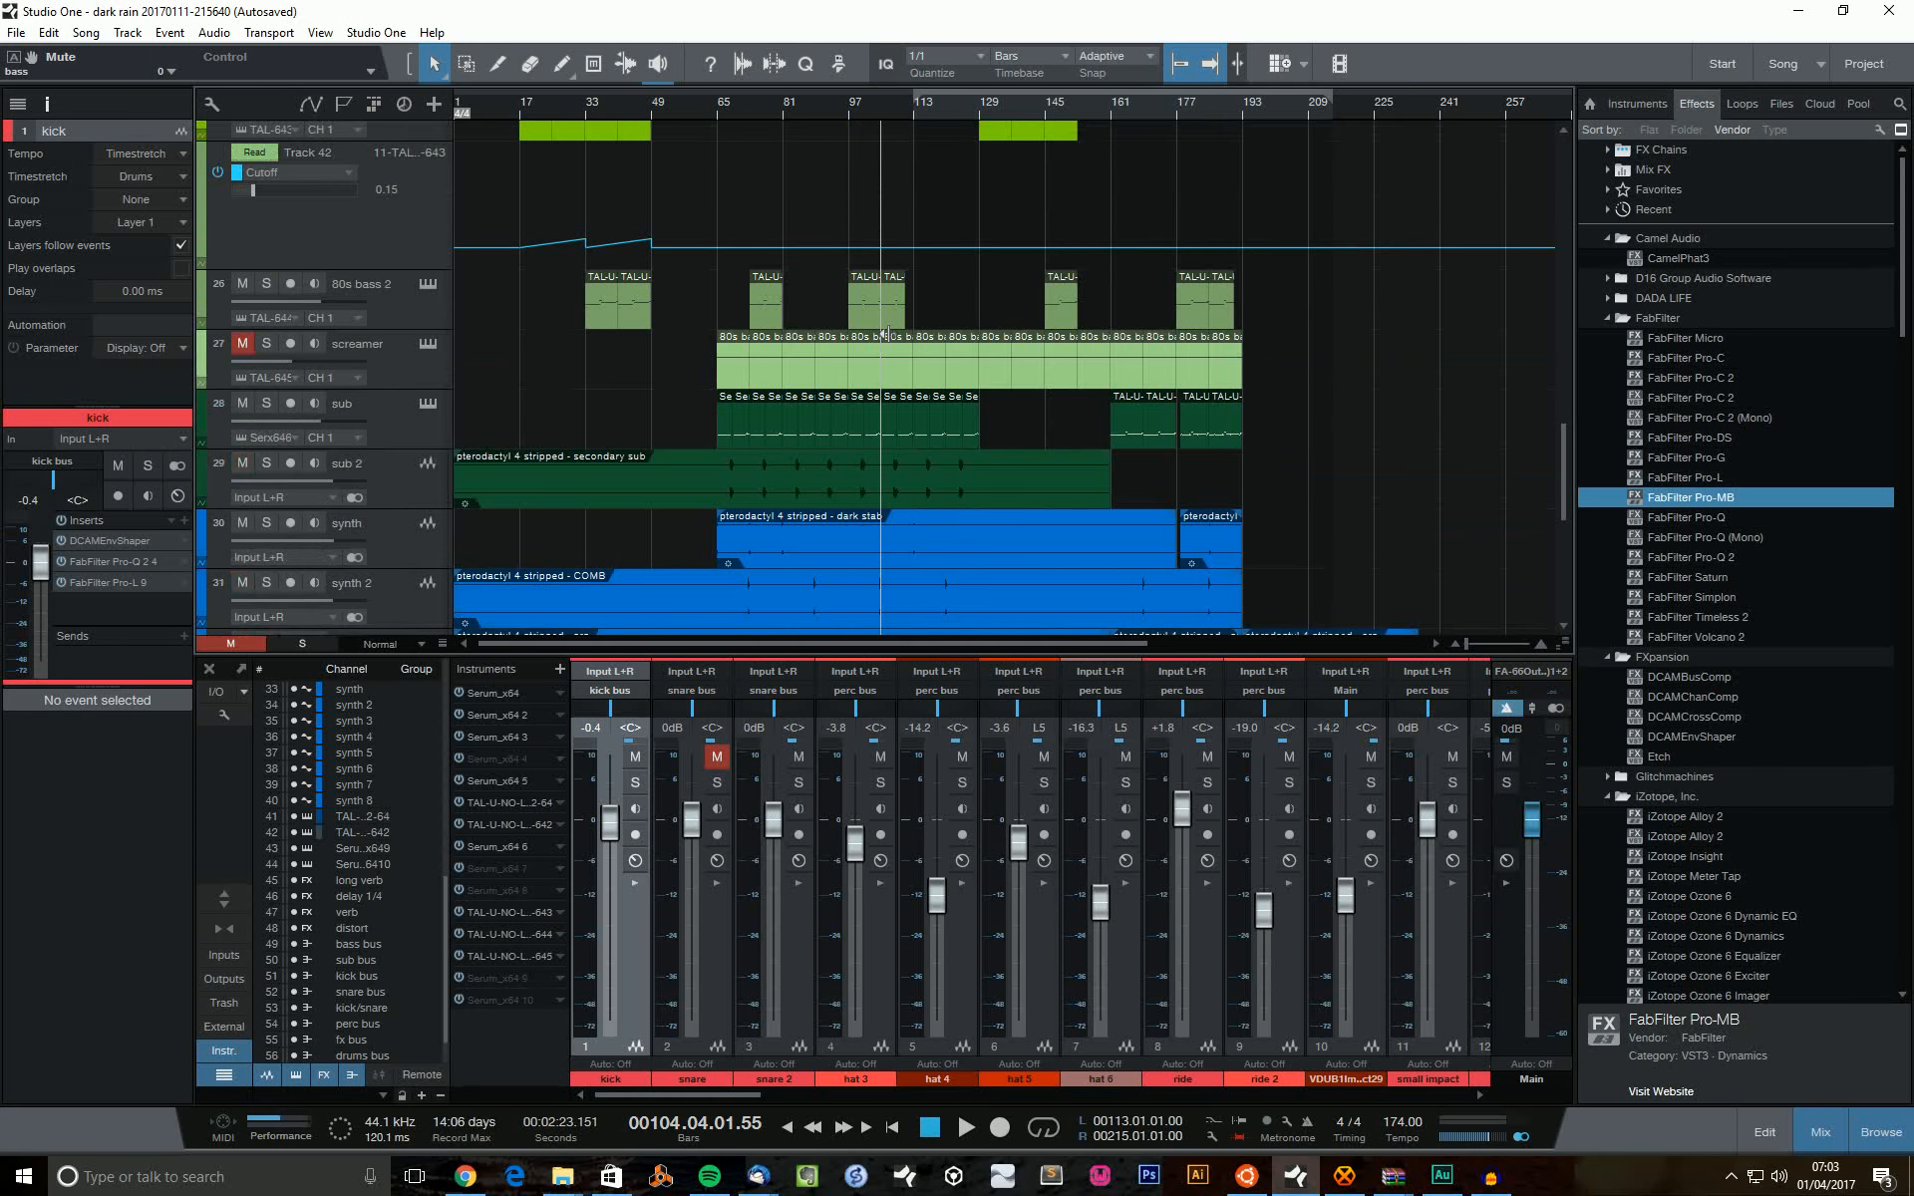
scroll(886, 332, up, 20)
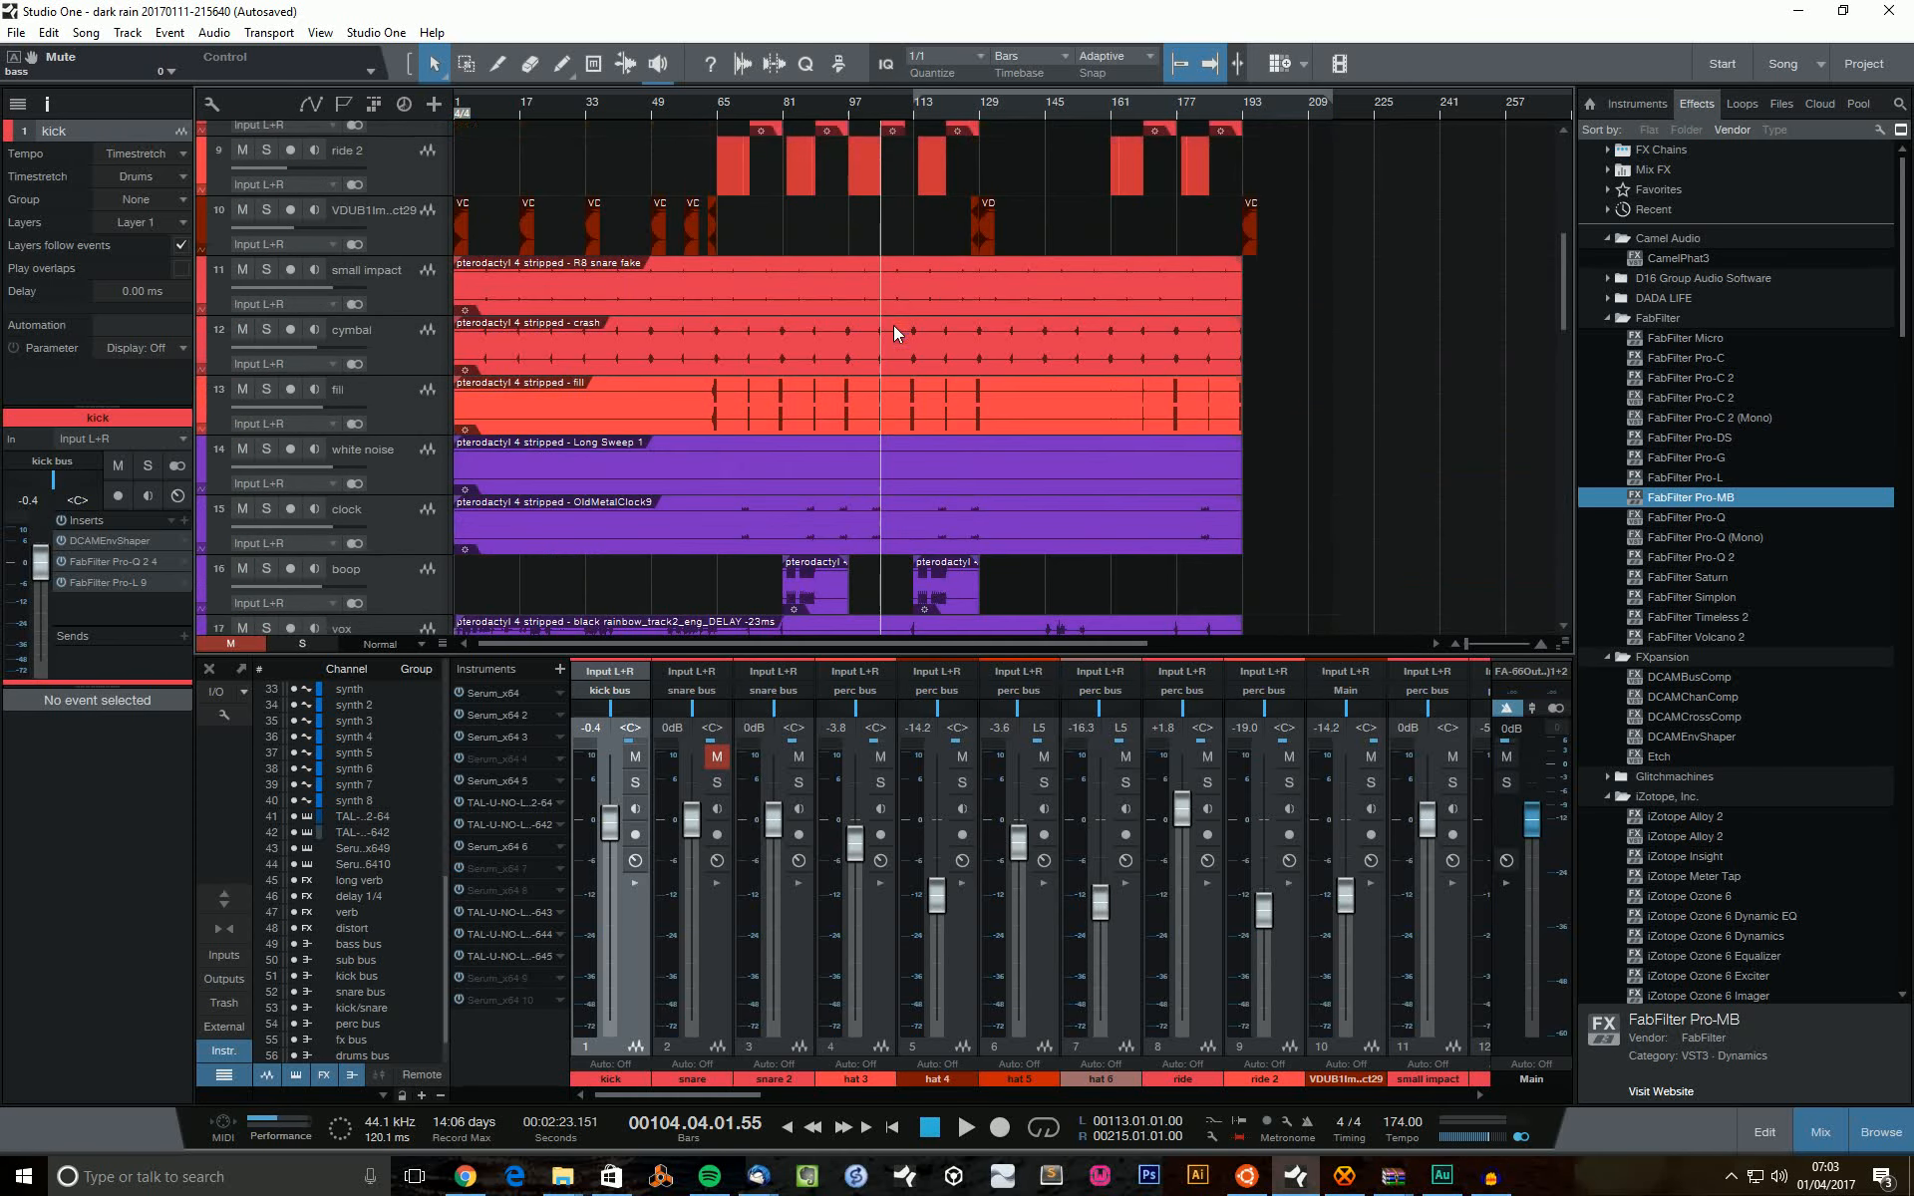
scroll(924, 116, down, 2)
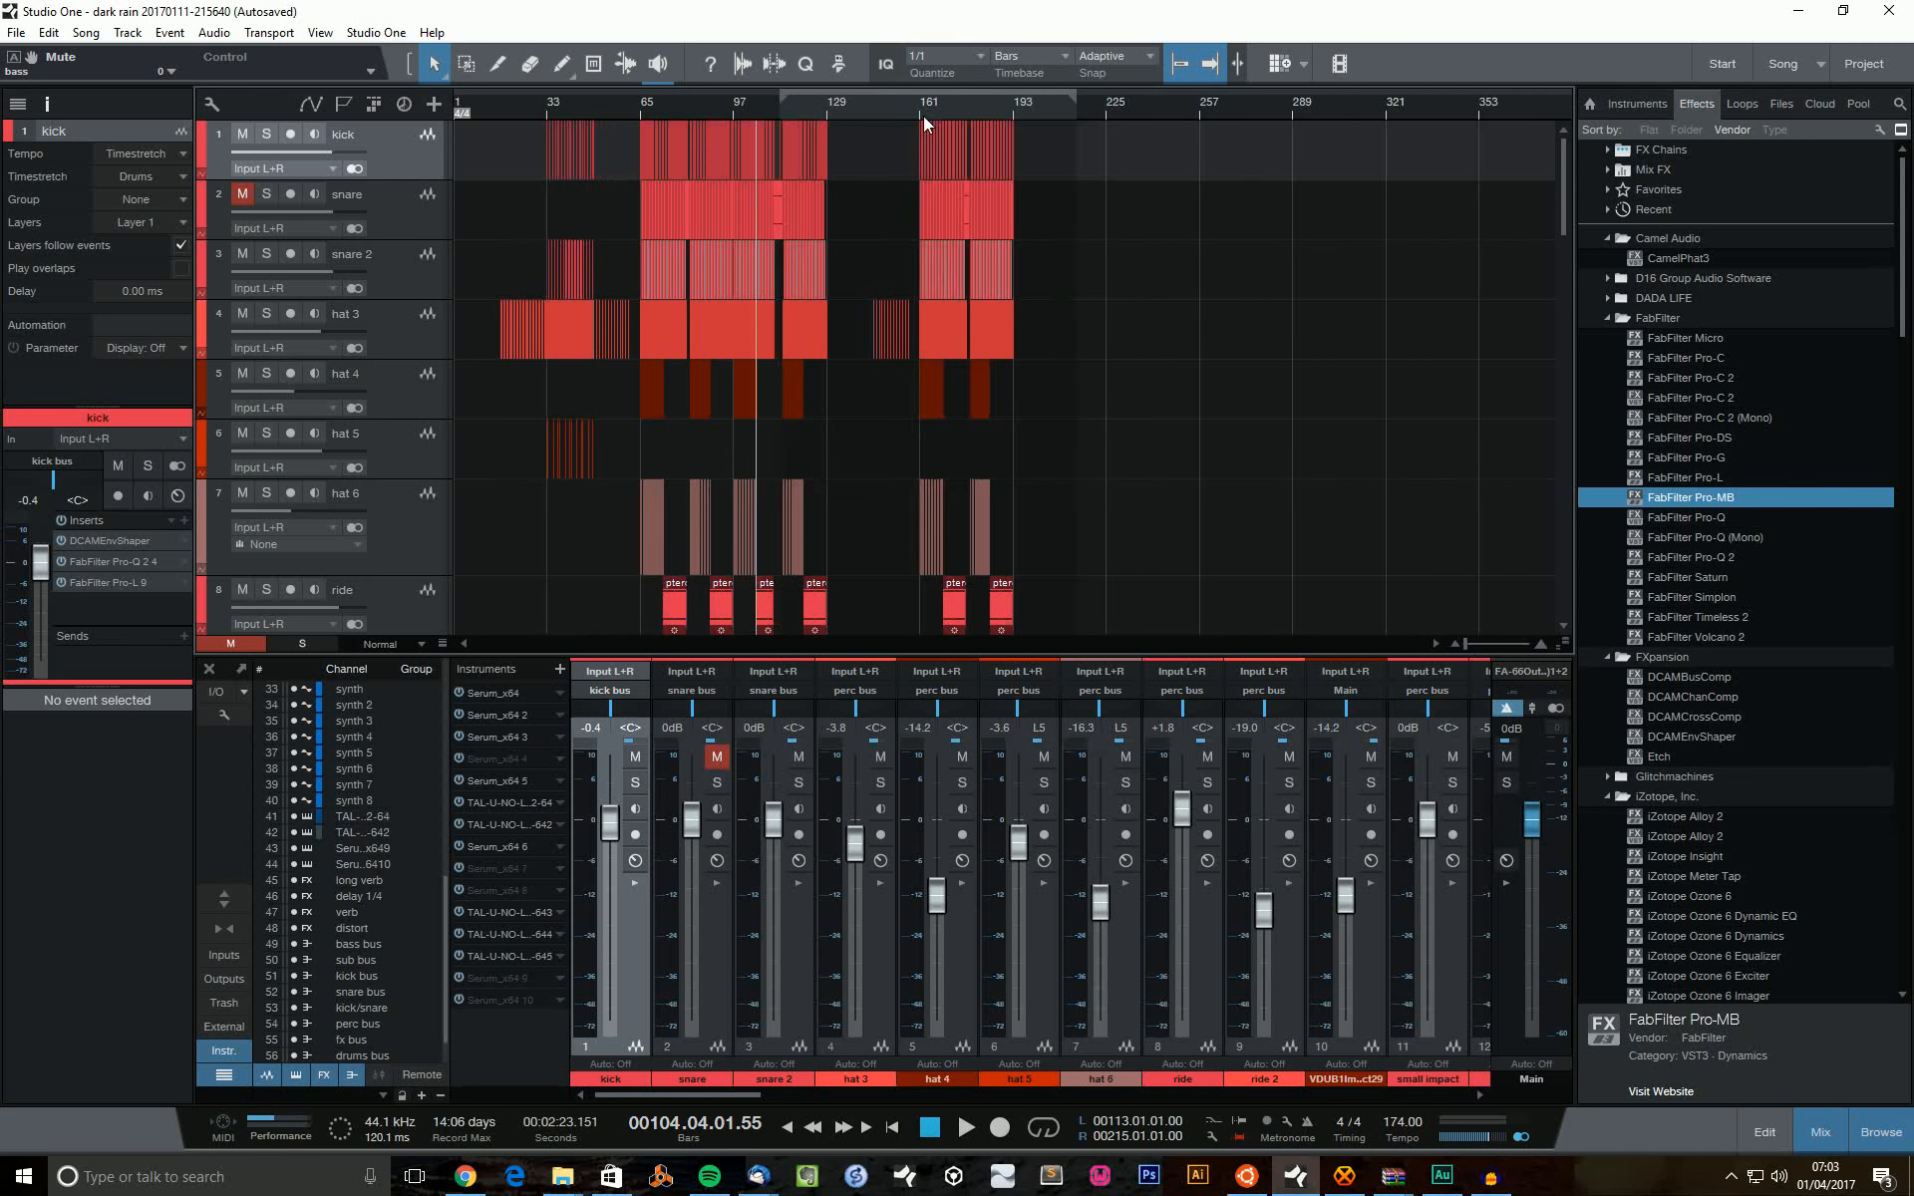
Solo the drums bus and listen to the drums from bar 62, stopping playback after the drop begins.
click(630, 115)
scroll(698, 213, down, 3)
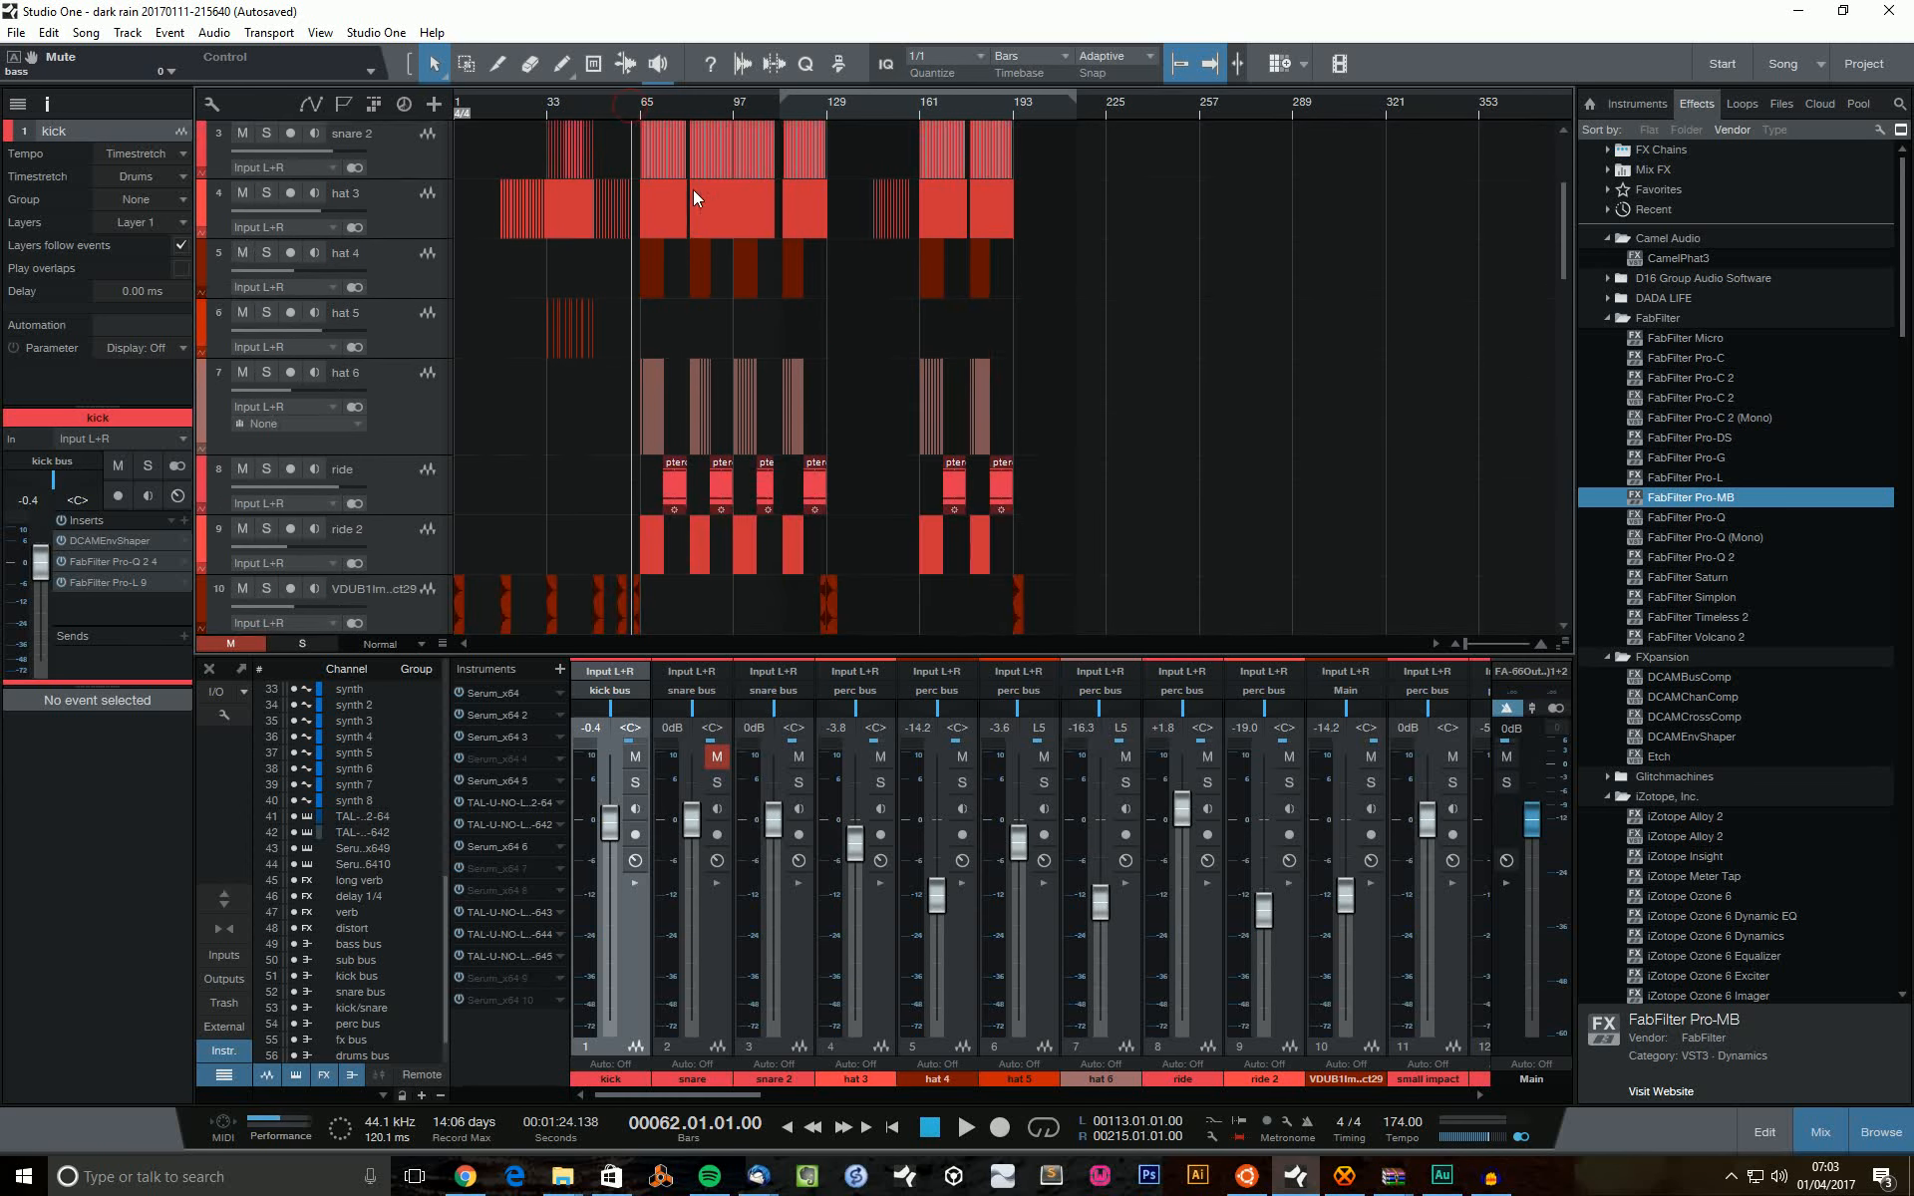
scroll(692, 190, up, 3)
scroll(758, 122, up, 4)
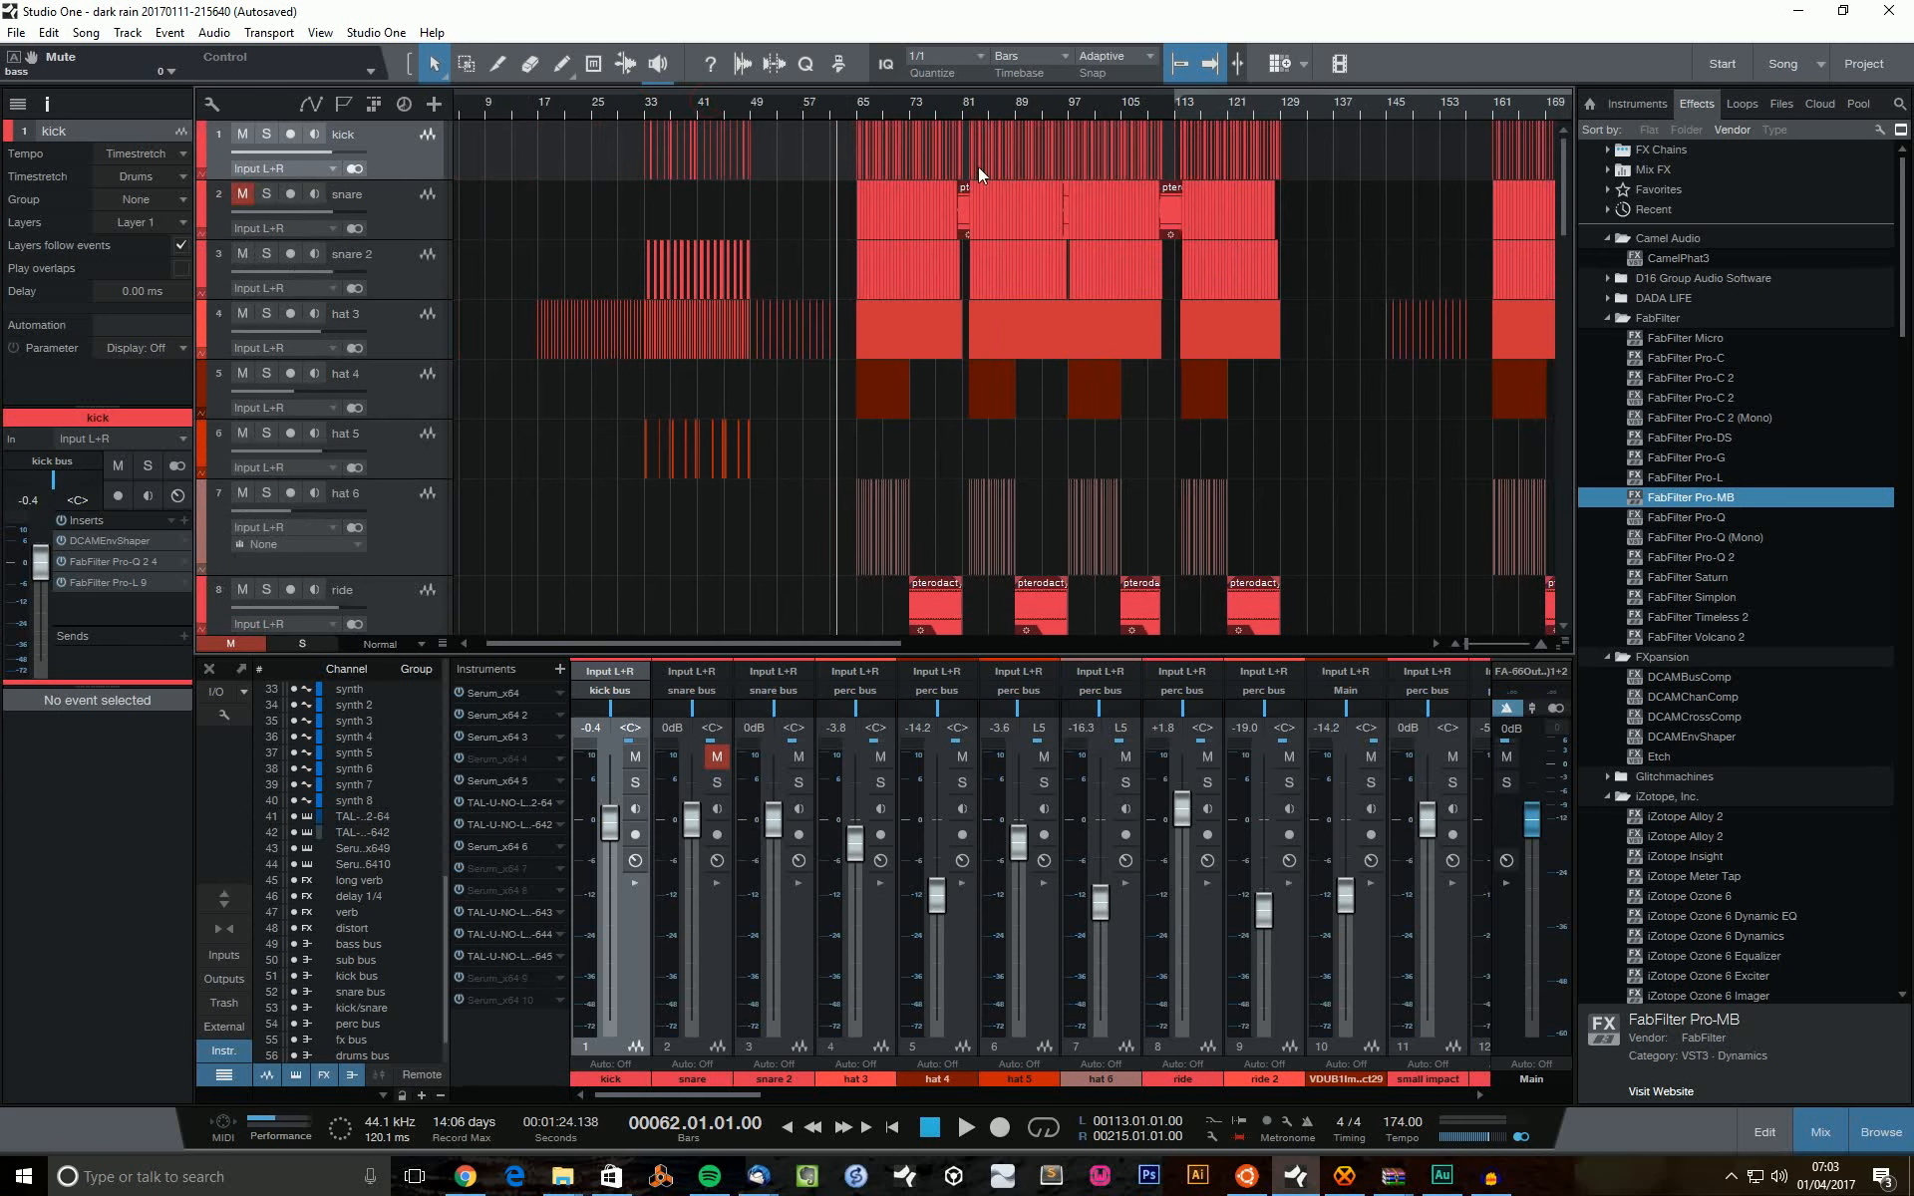
key(space)
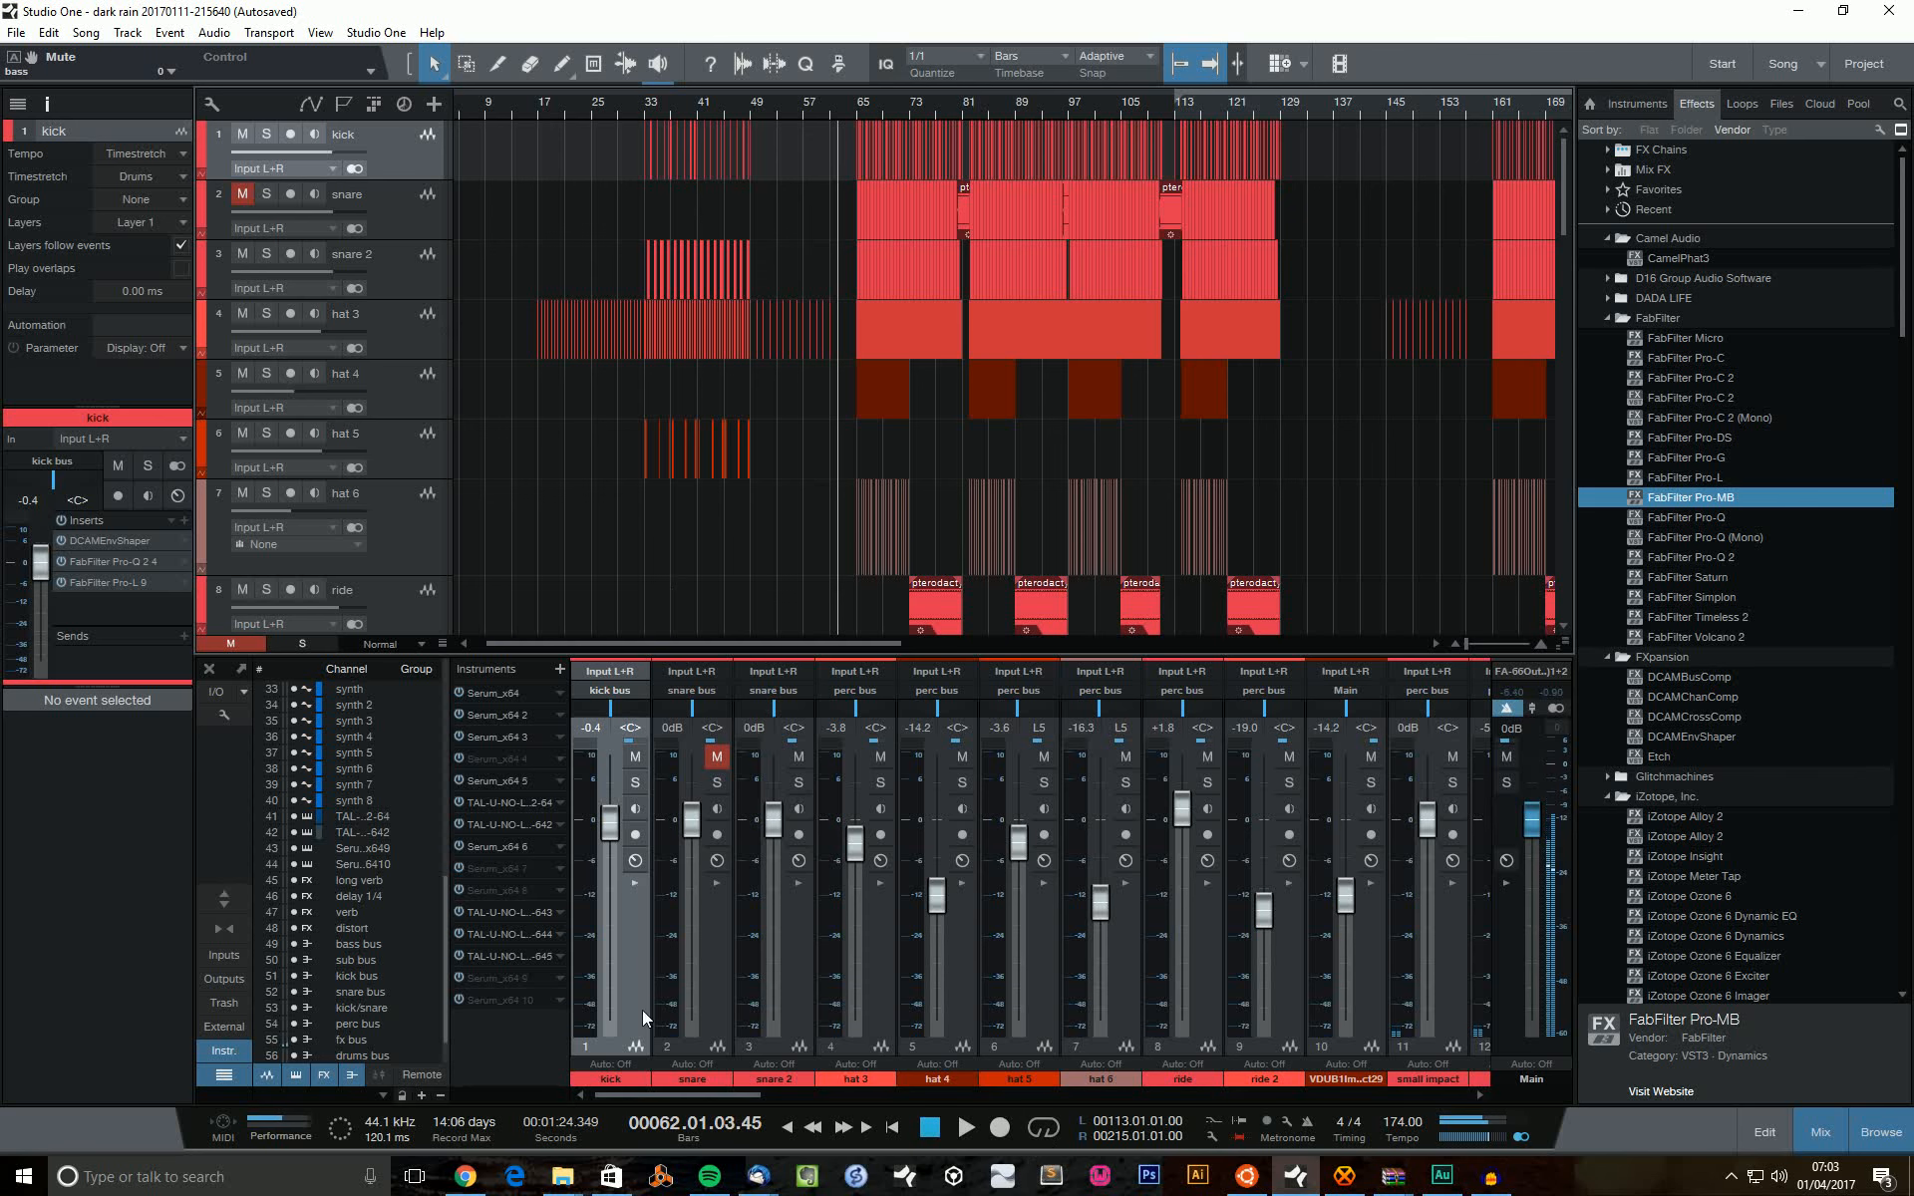
drag(662, 1095, 1498, 1045)
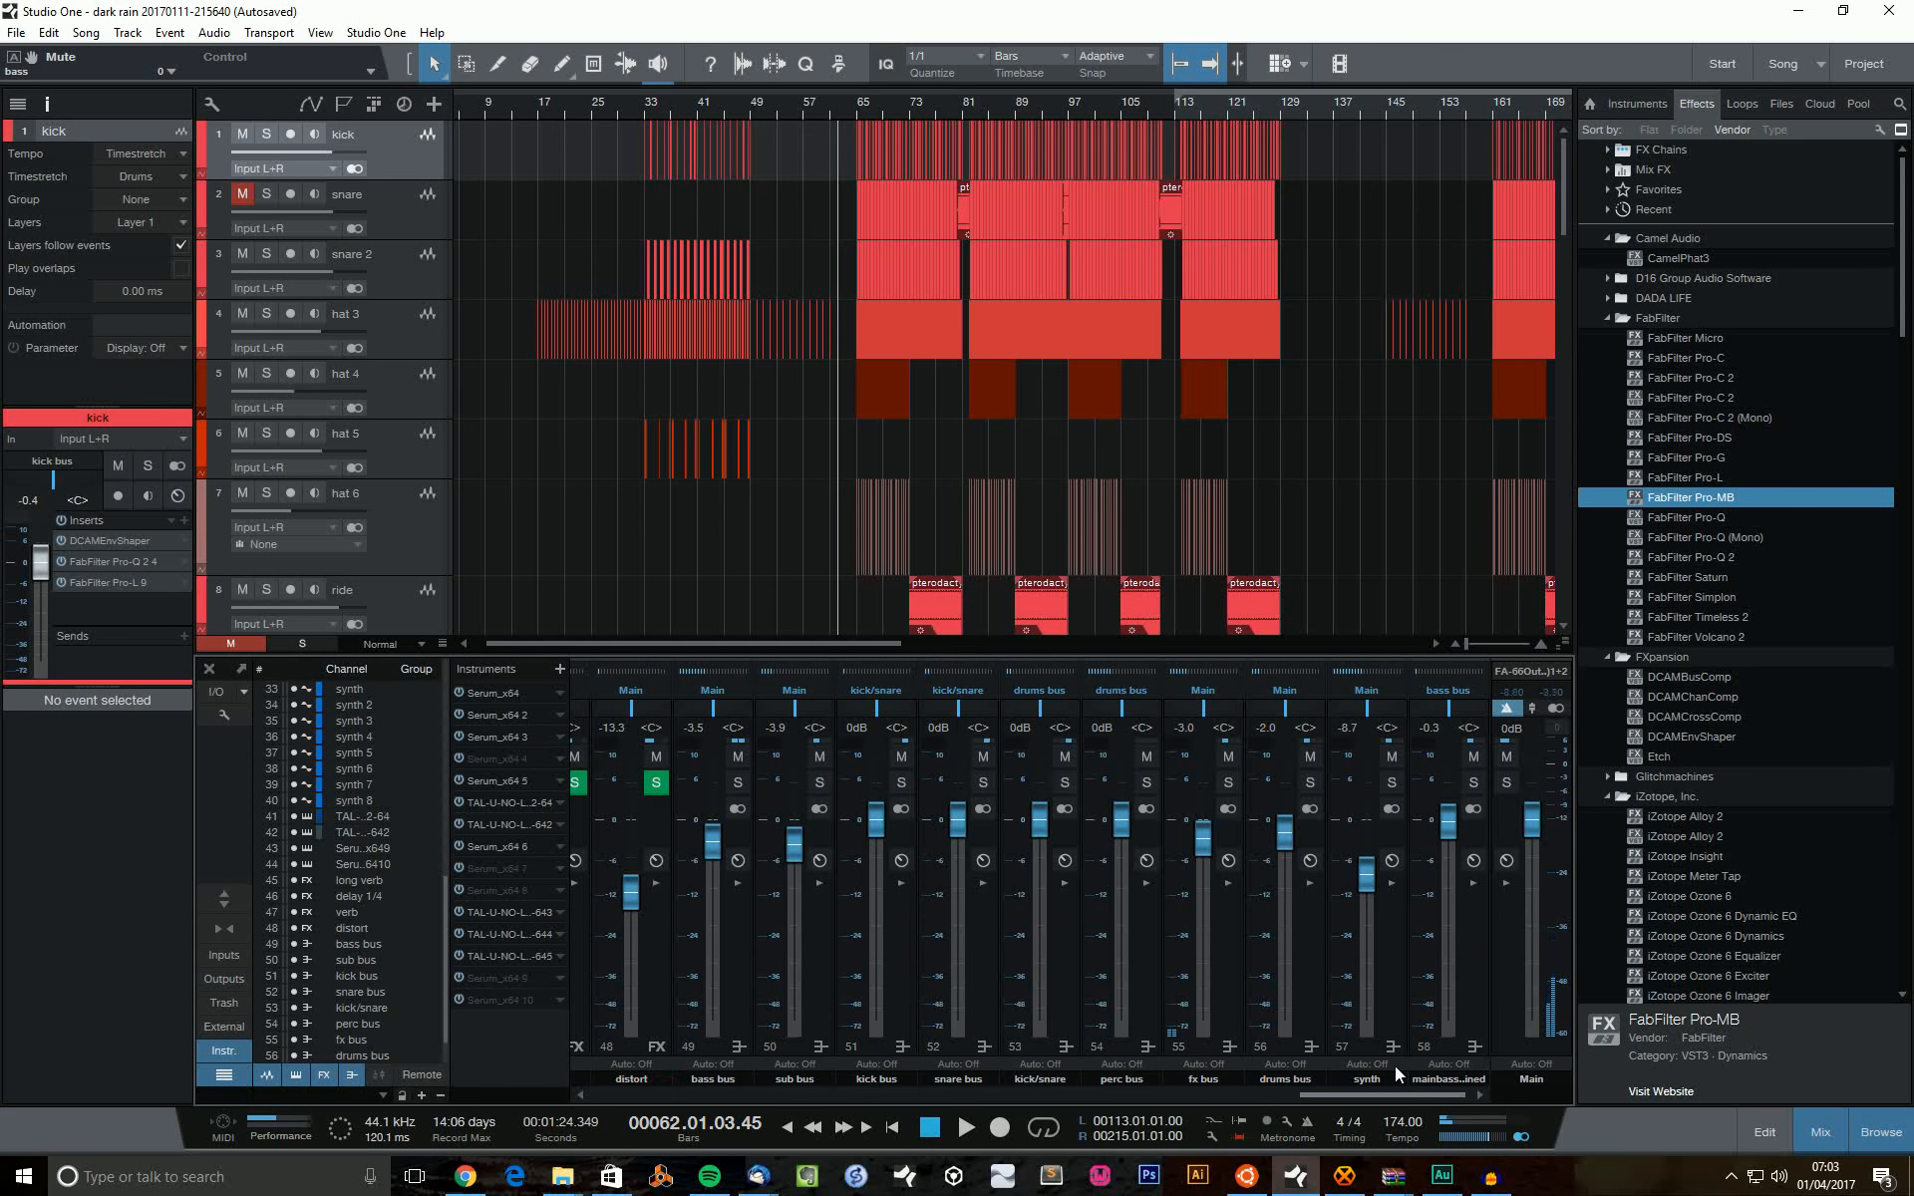
click(1304, 783)
key(space)
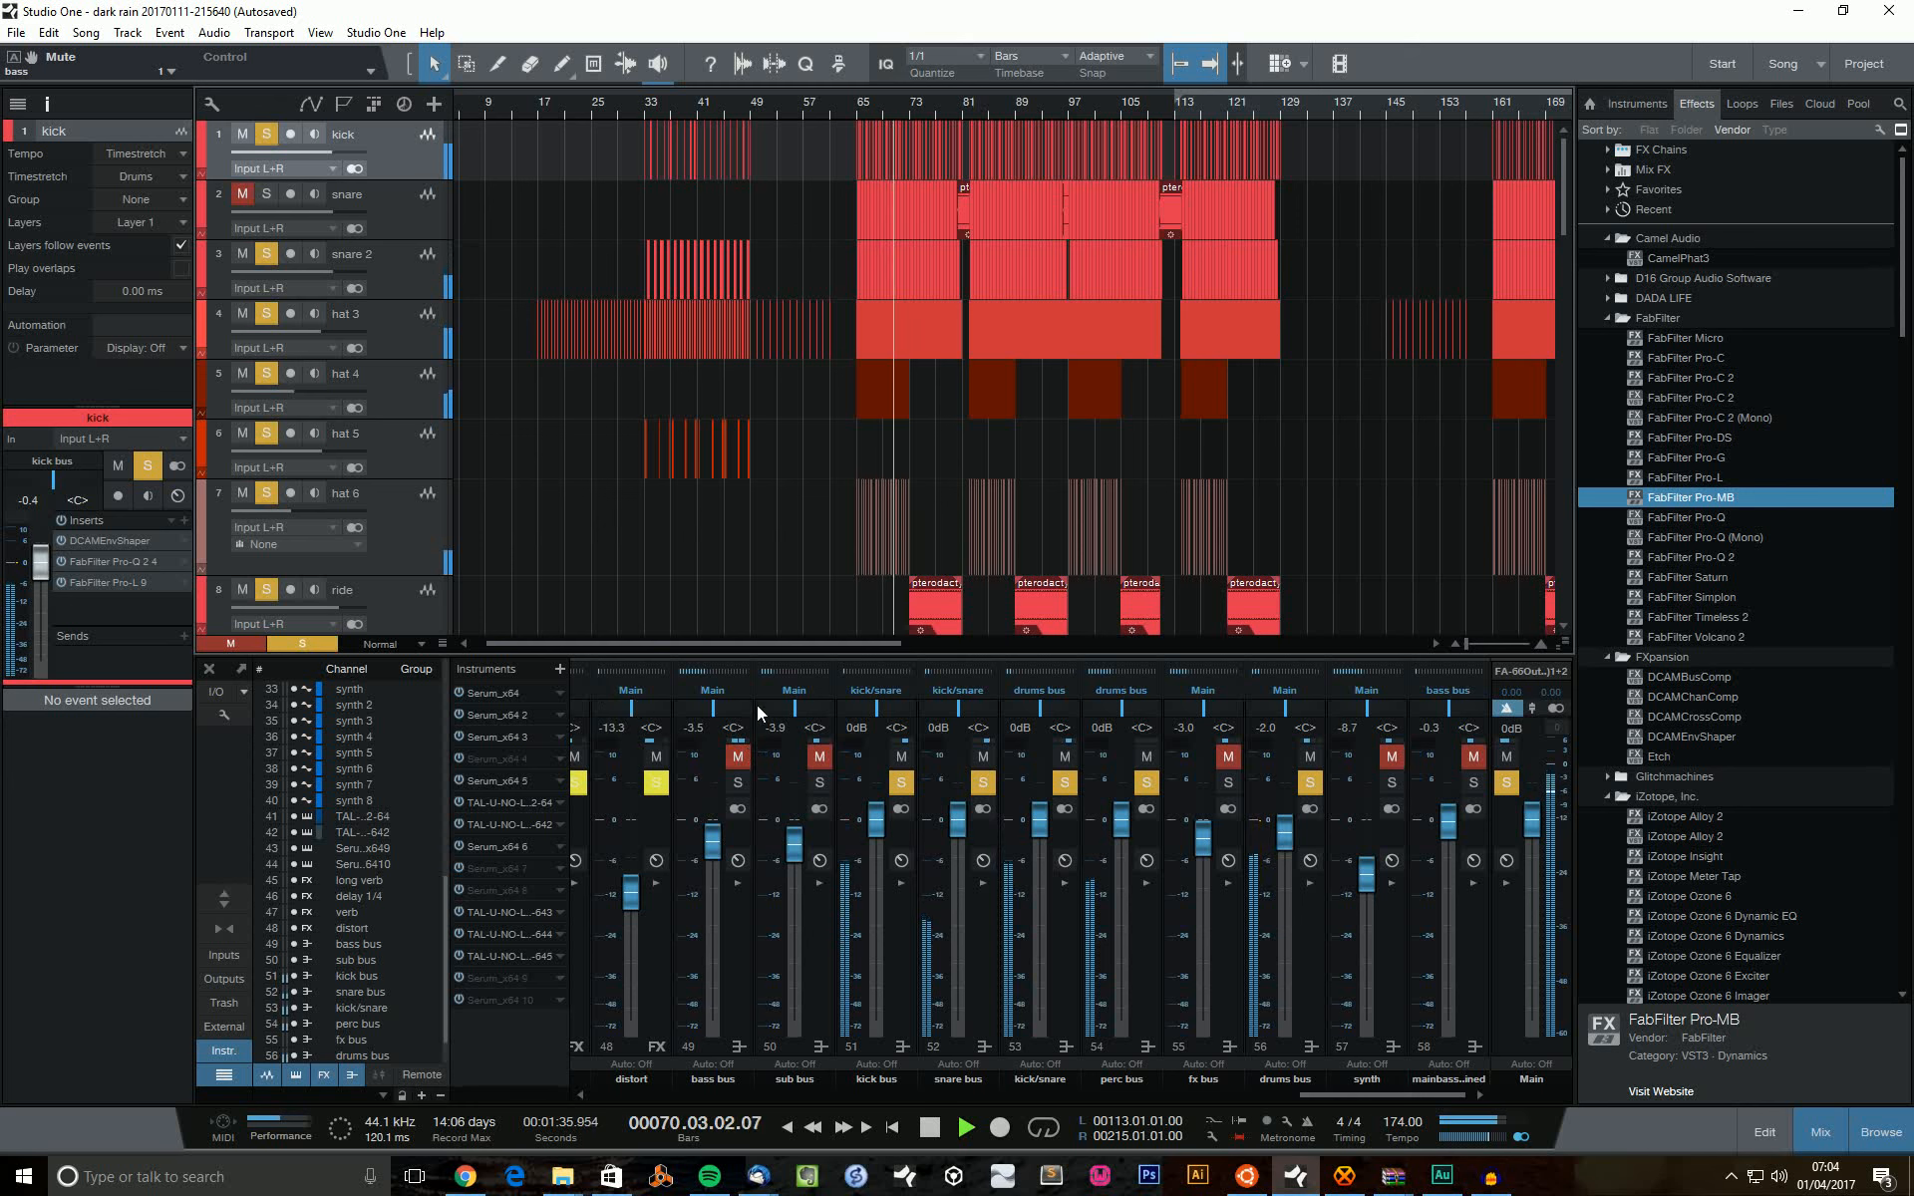
key(space)
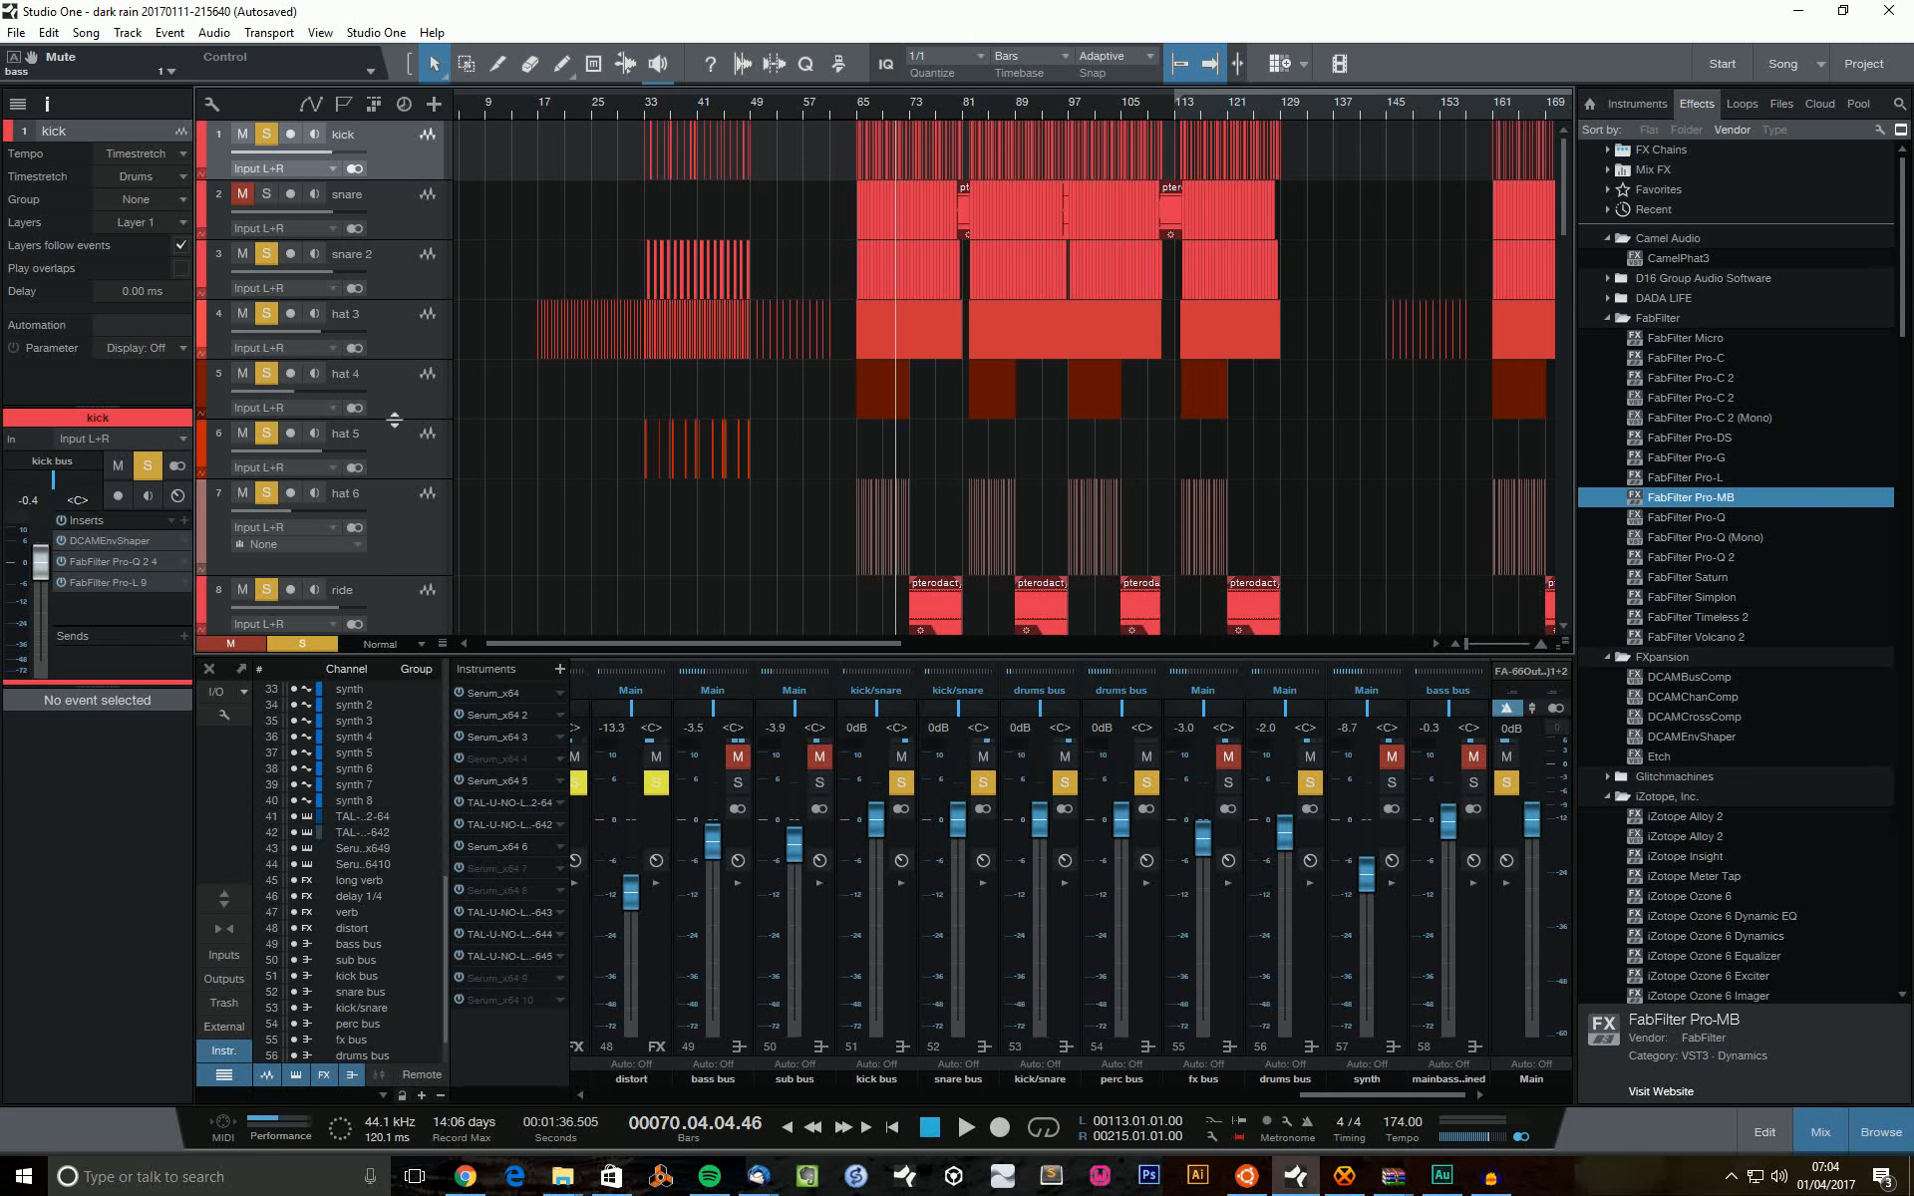
Select the hat 3 track, play the soloed drums from bar 68, and open the track's FabFilter Pro-Q 2 insert.
click(409, 331)
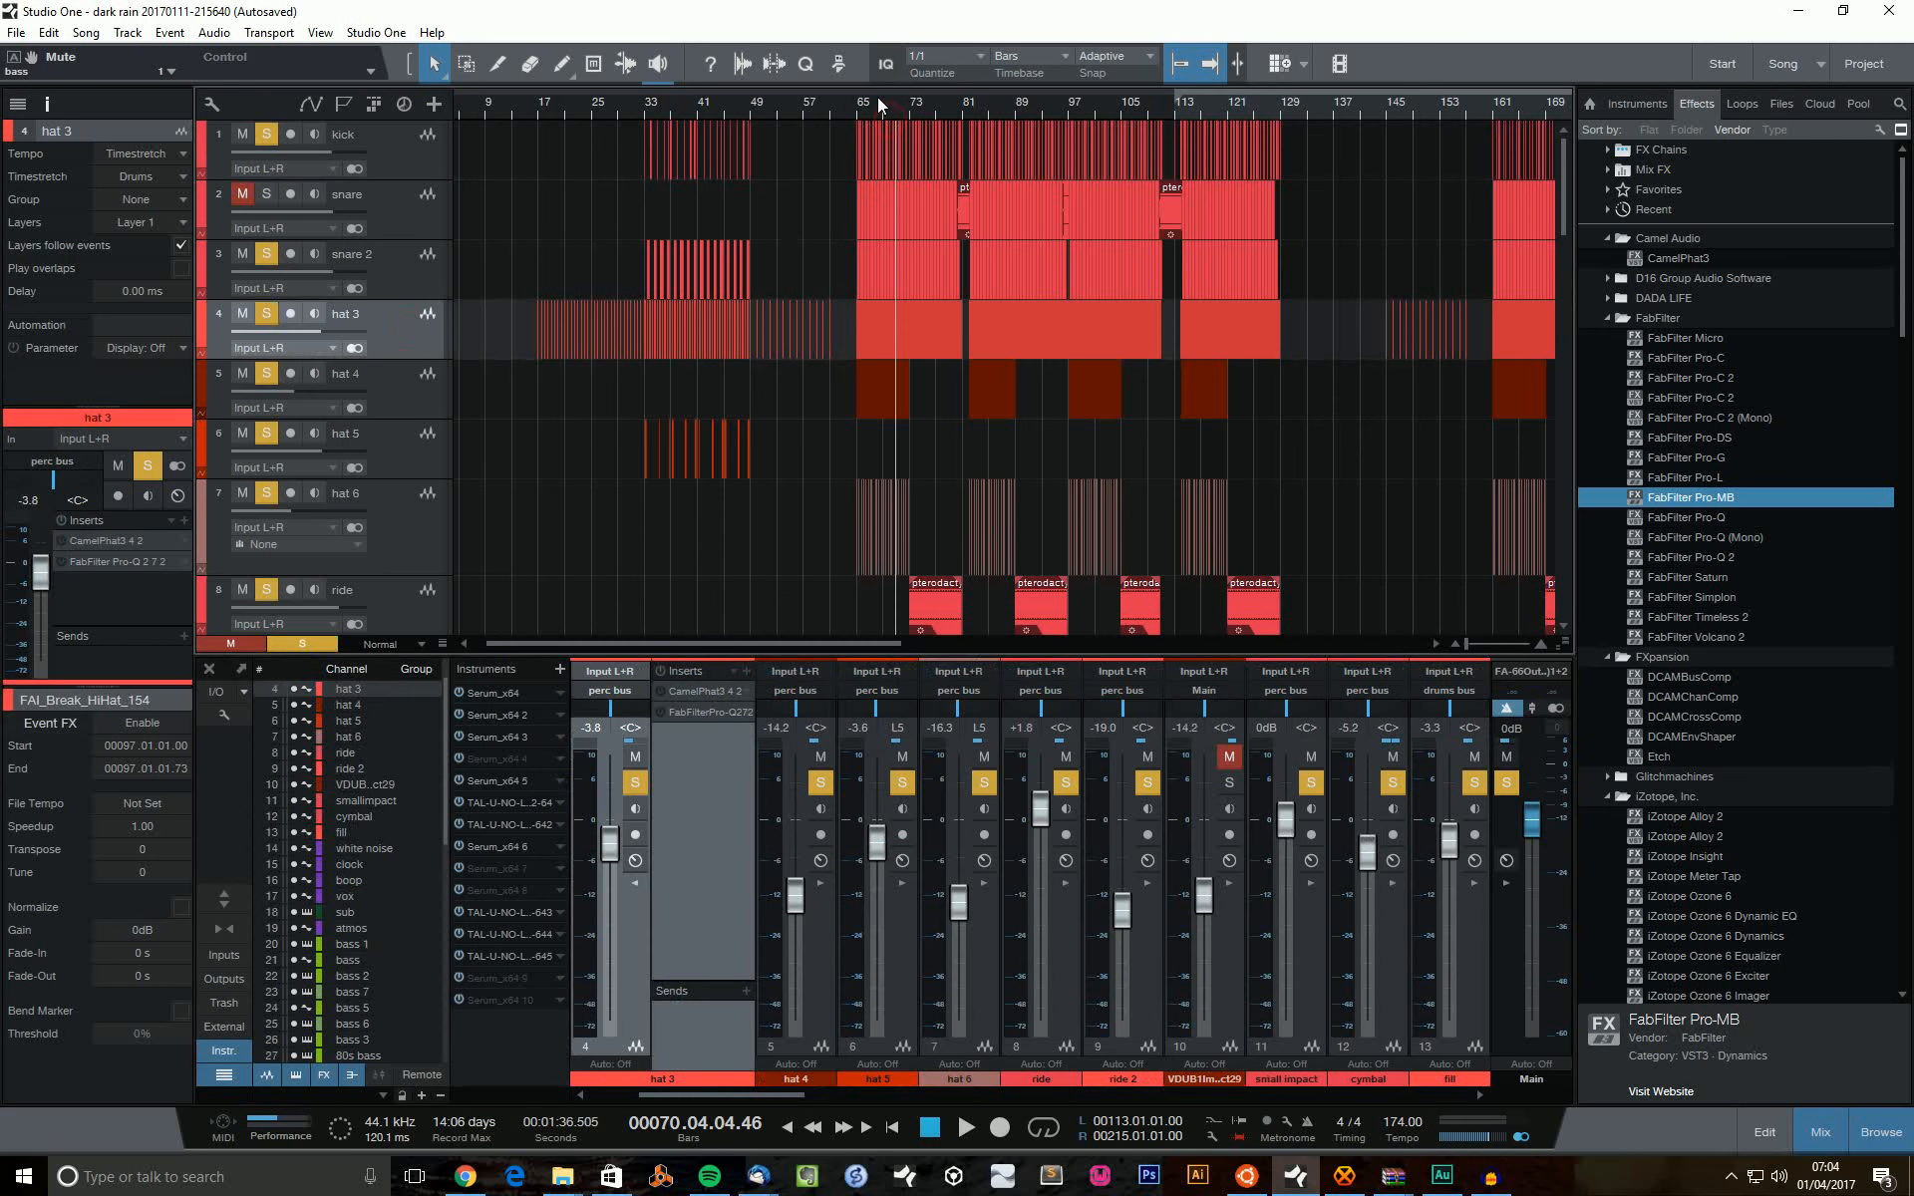
click(879, 101)
drag(865, 110, 794, 237)
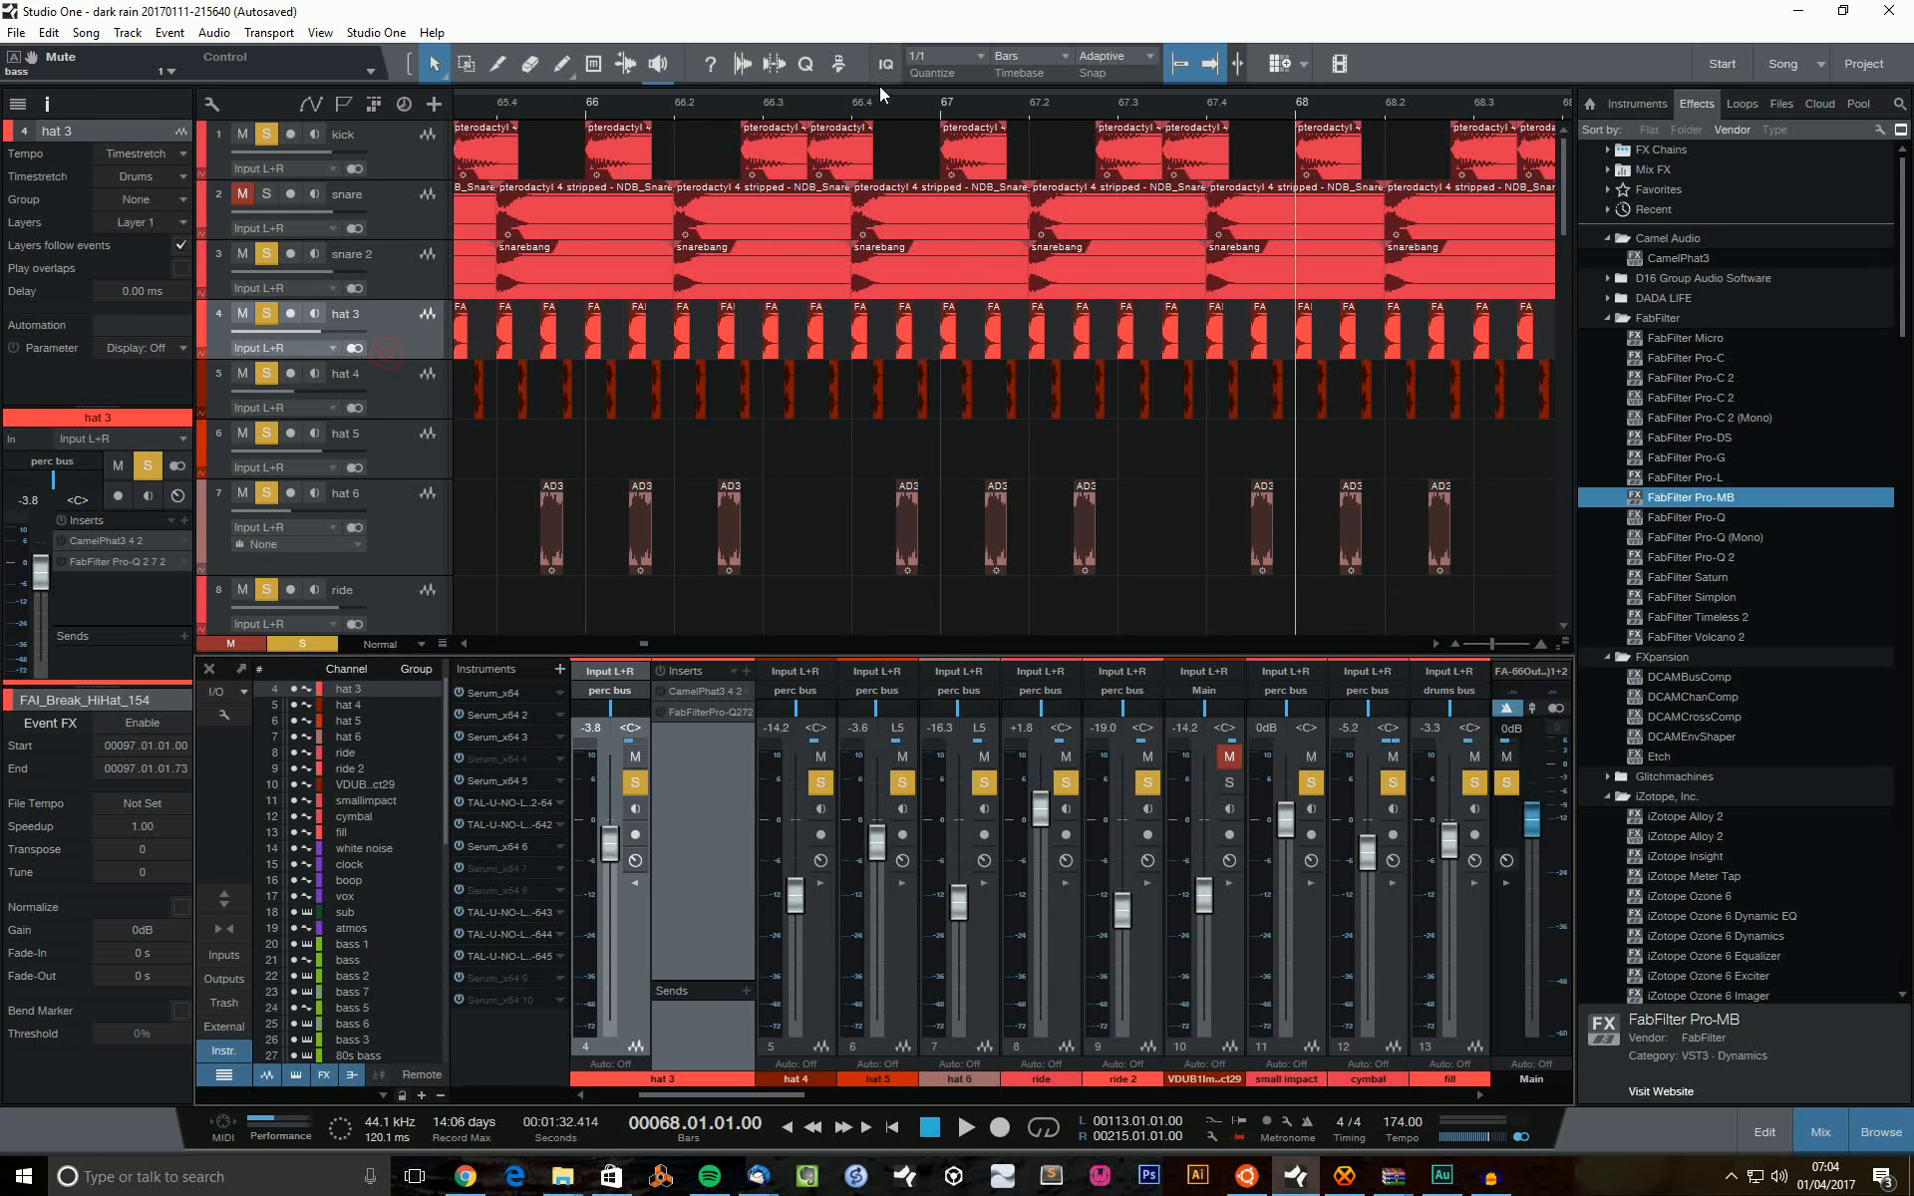
drag(877, 101, 869, 76)
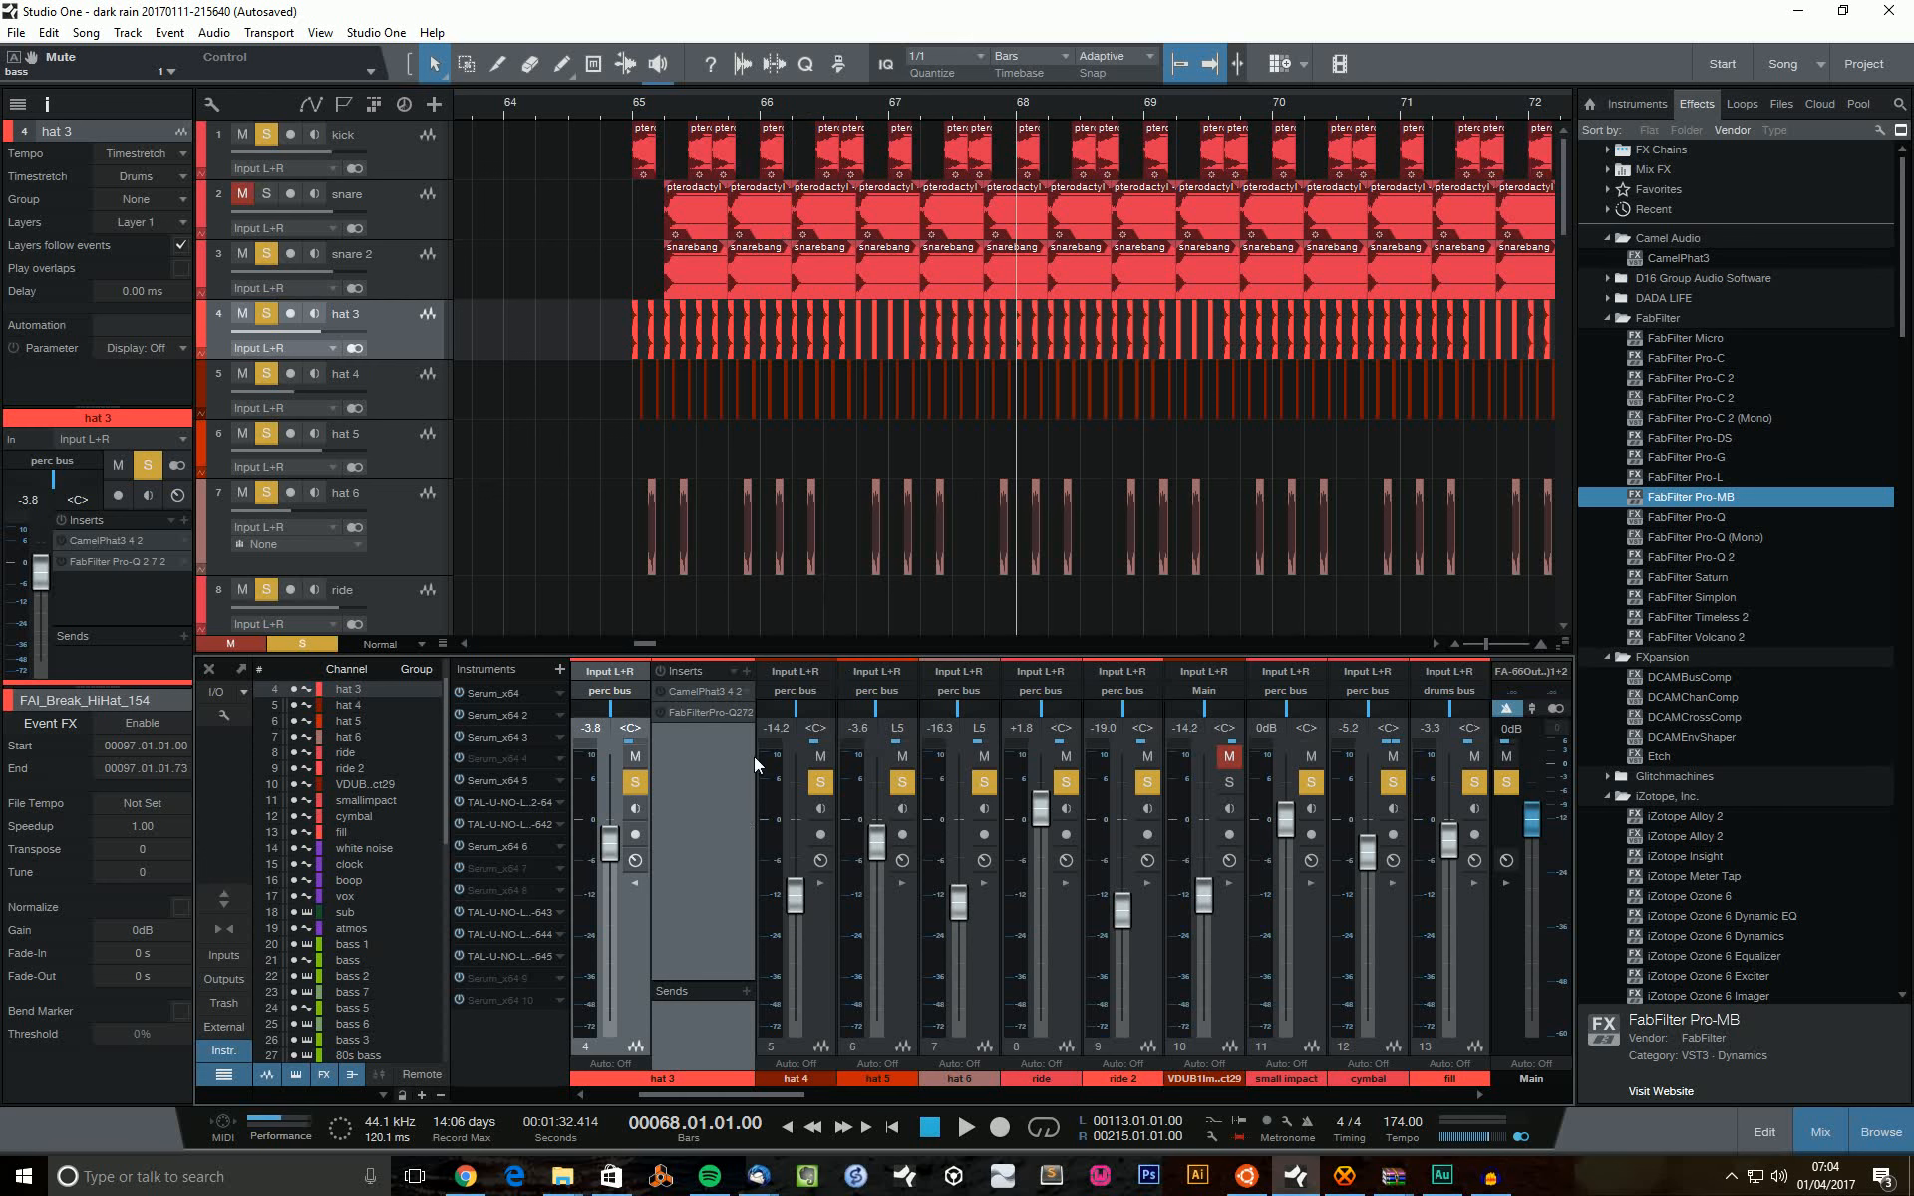
key(space)
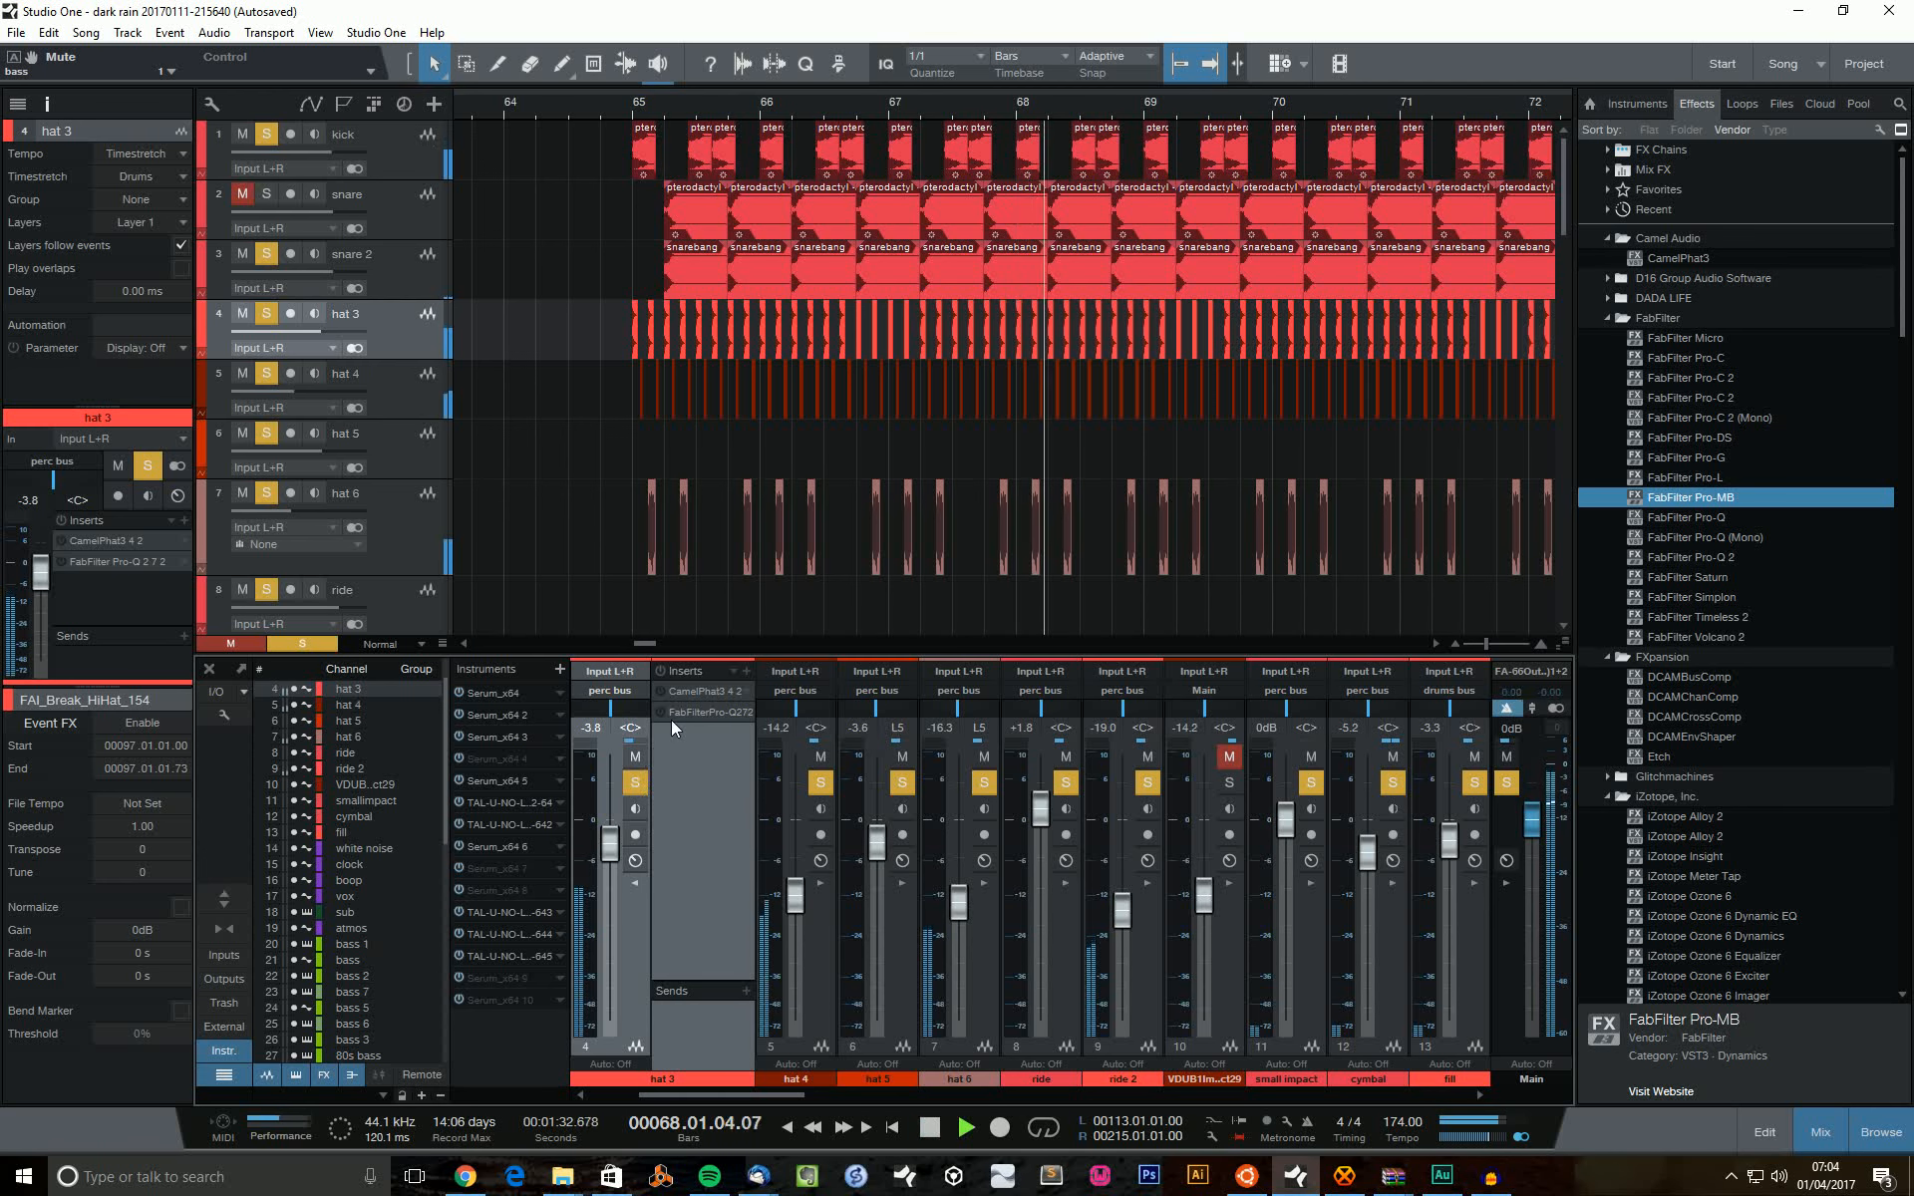
click(703, 711)
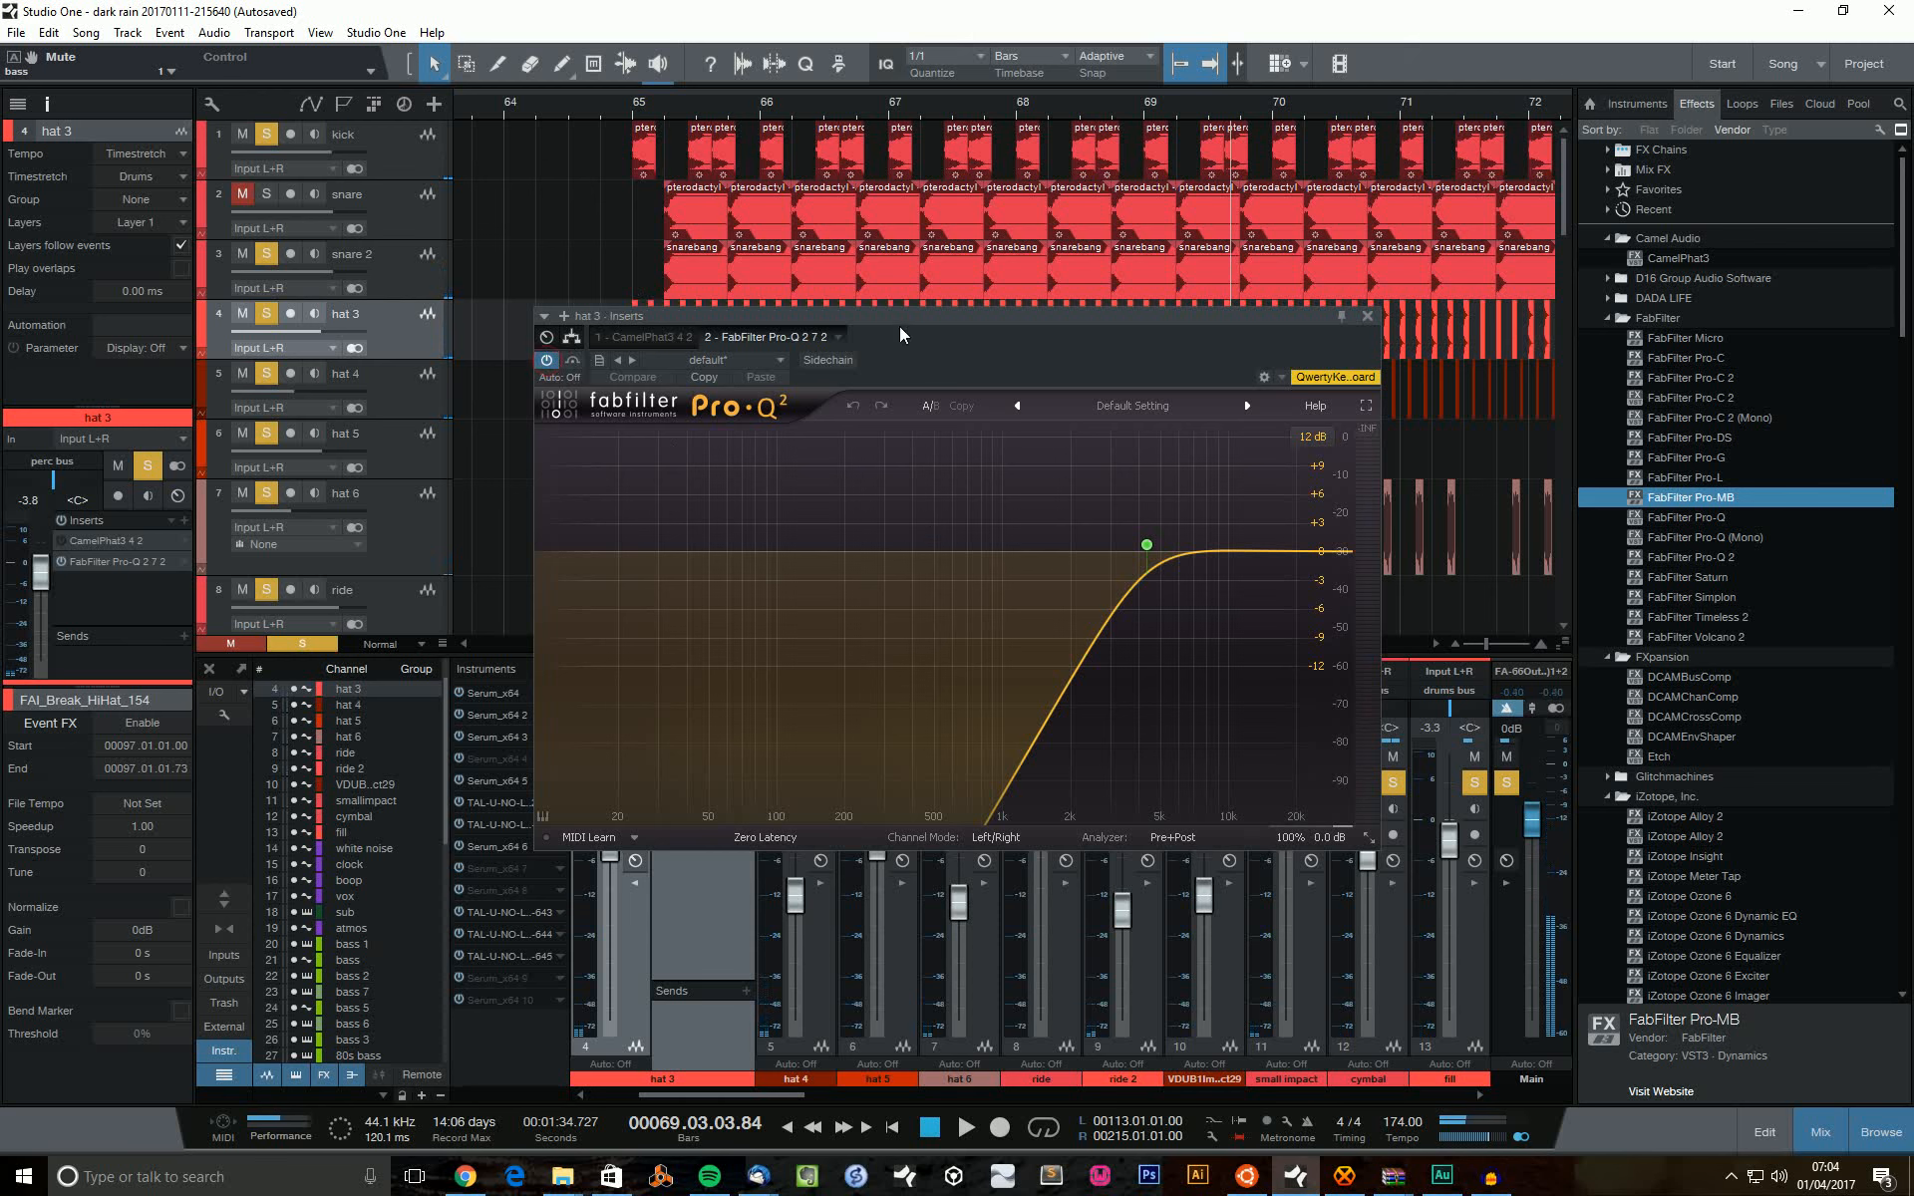
Solo only hat 3 and compare its sound with Pro-Q 2 bypassed and with the EQ active but its low cut band disabled.
click(319, 643)
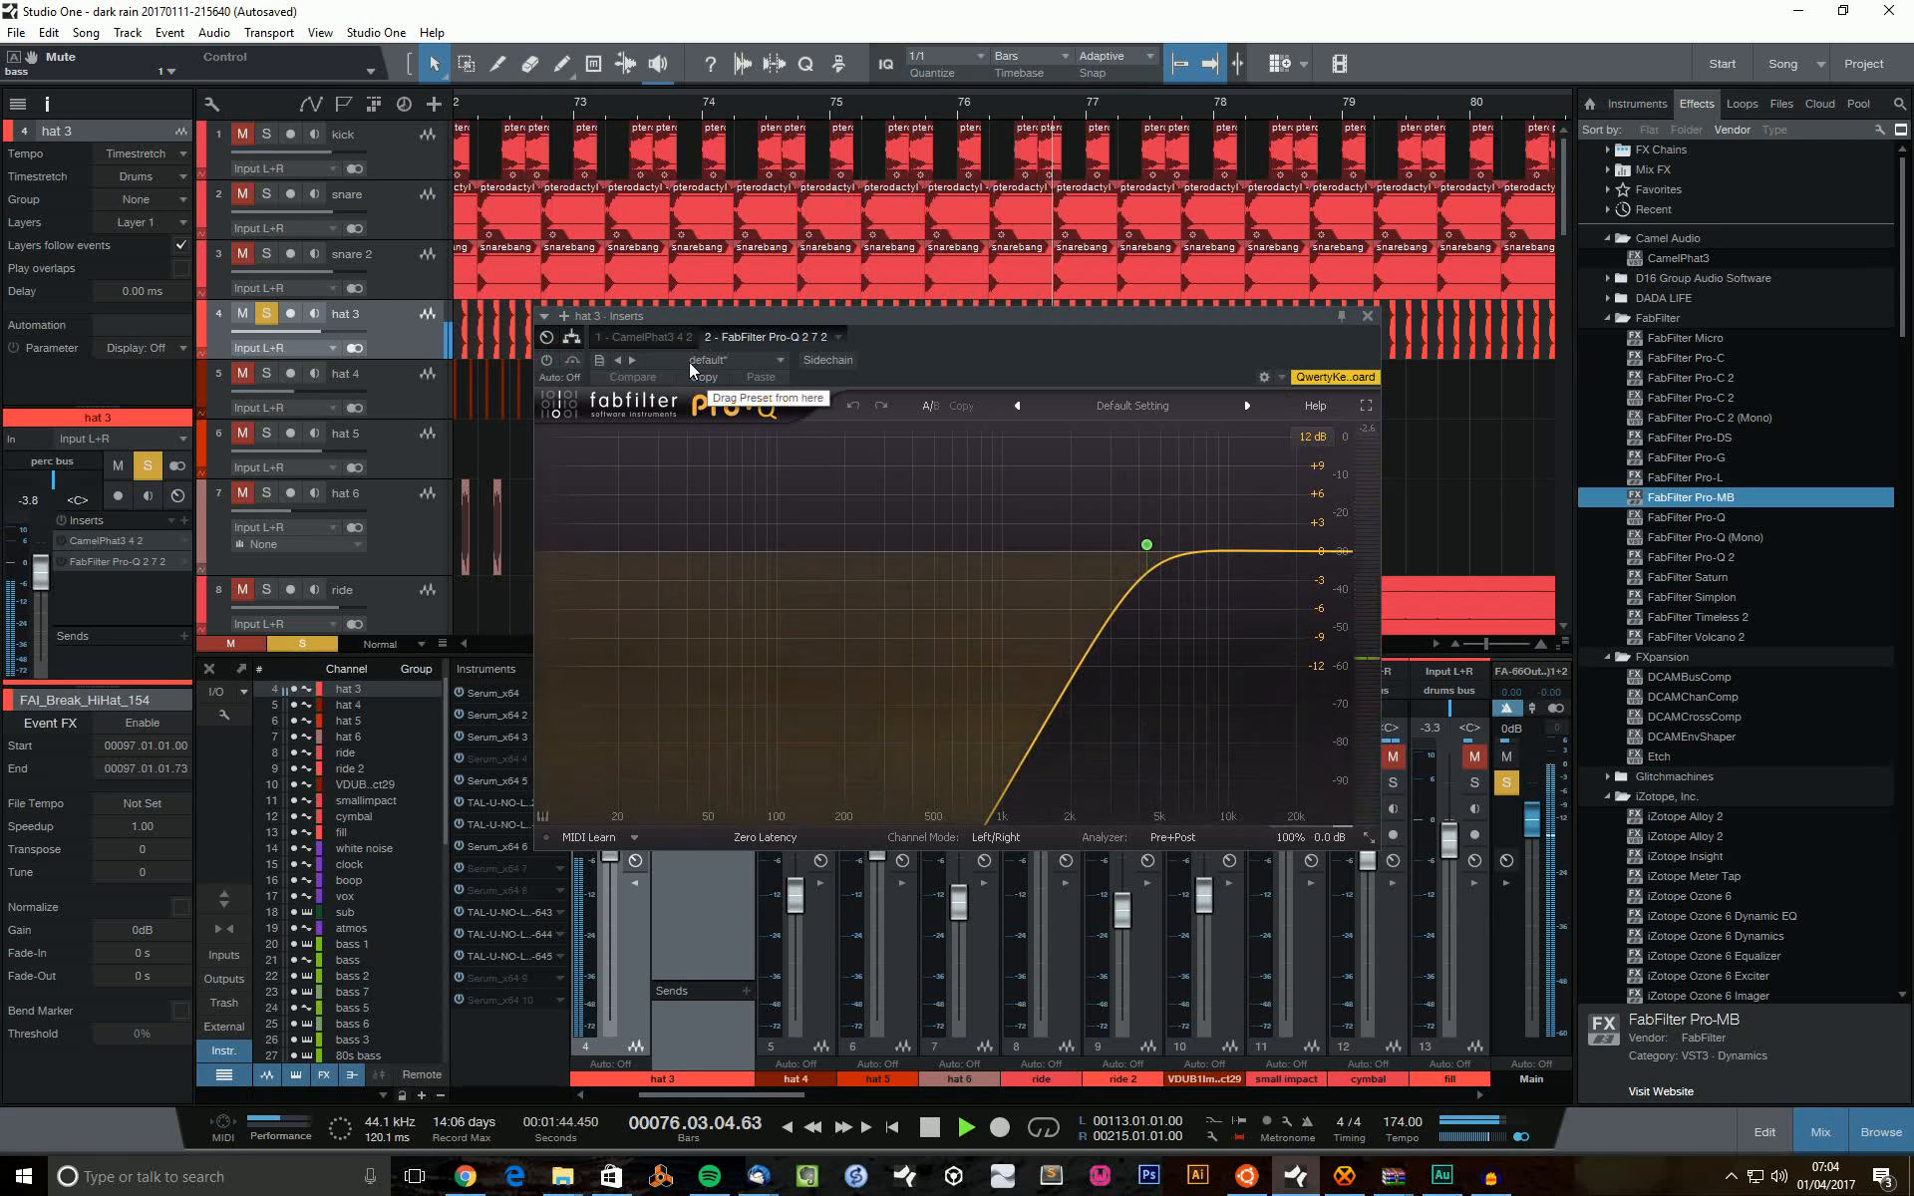
key(space)
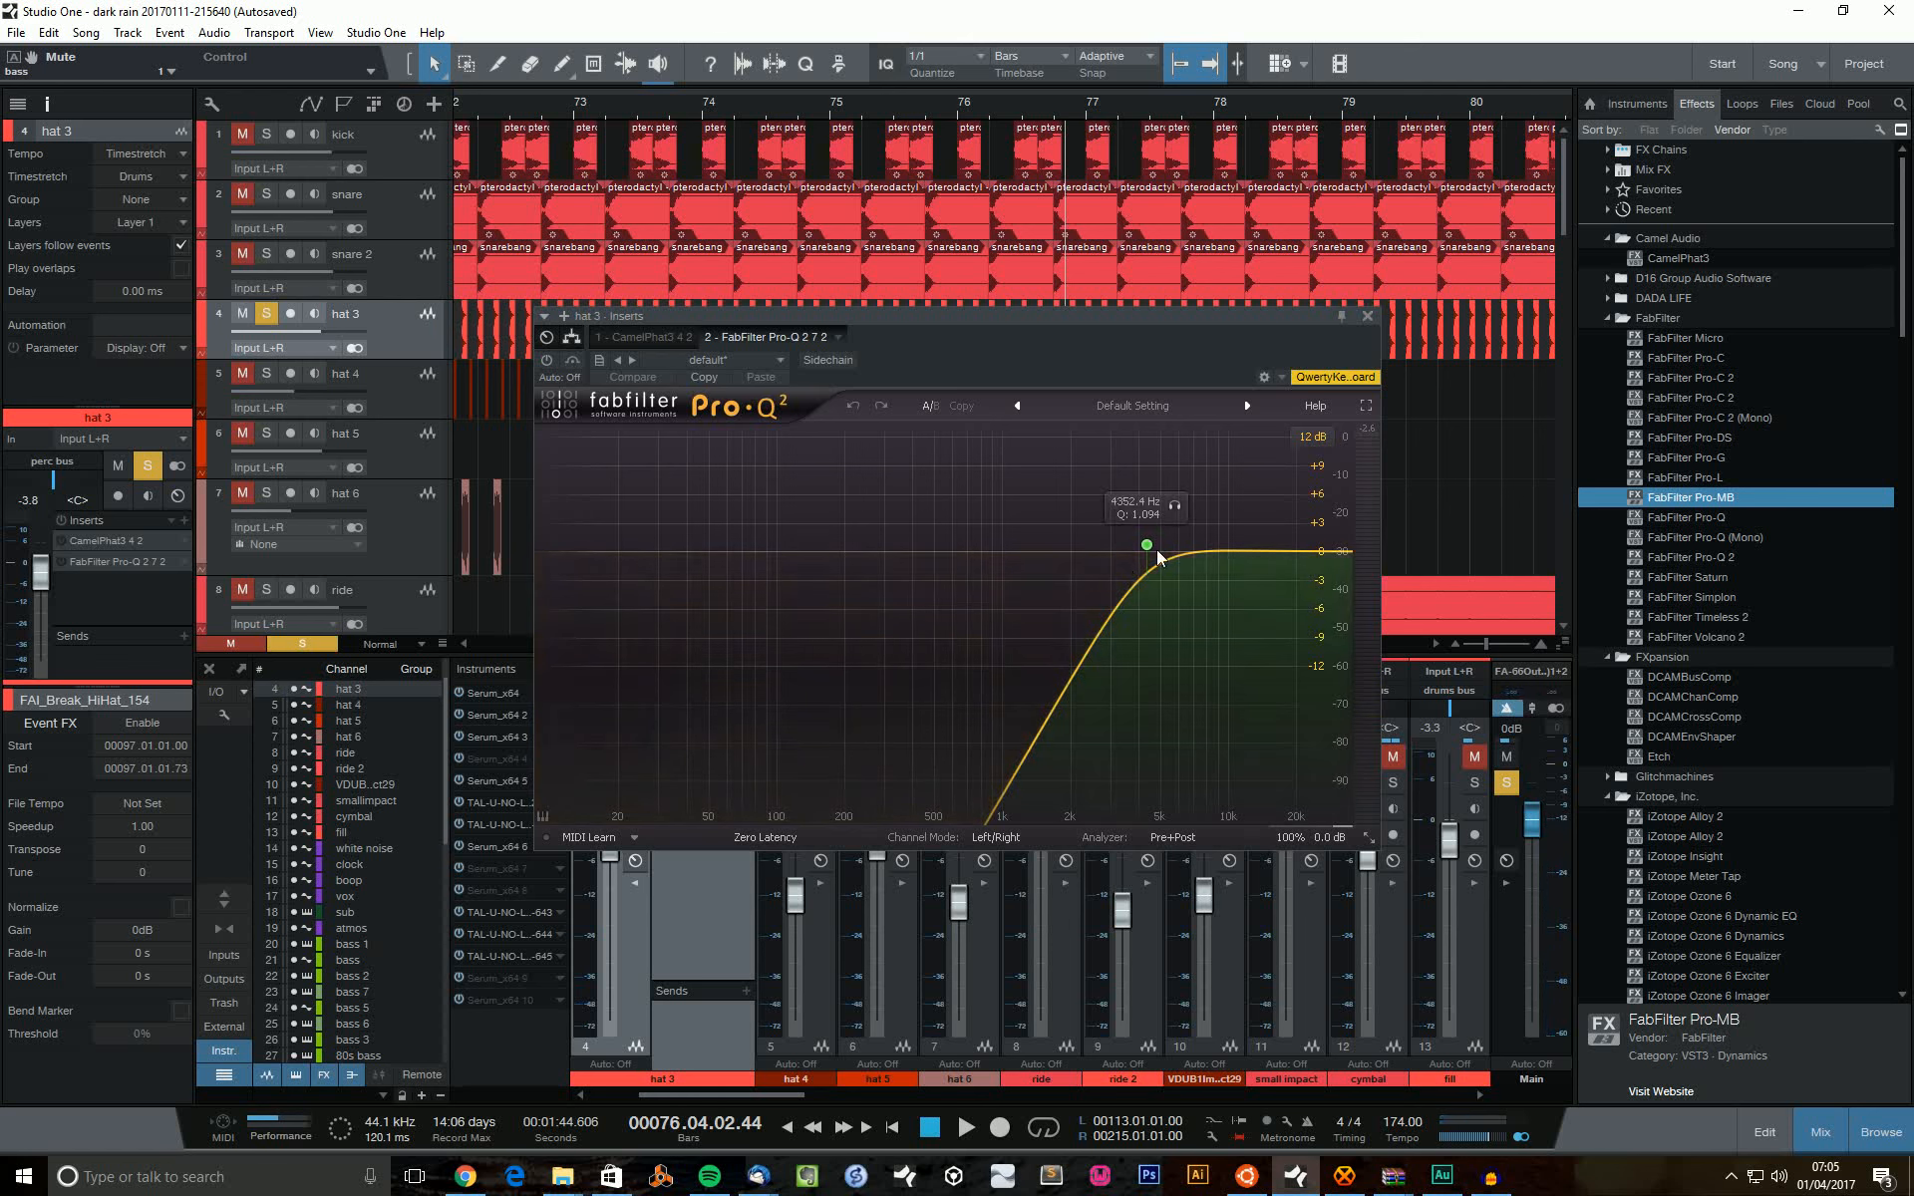
mouse_move(1149, 547)
click(902, 709)
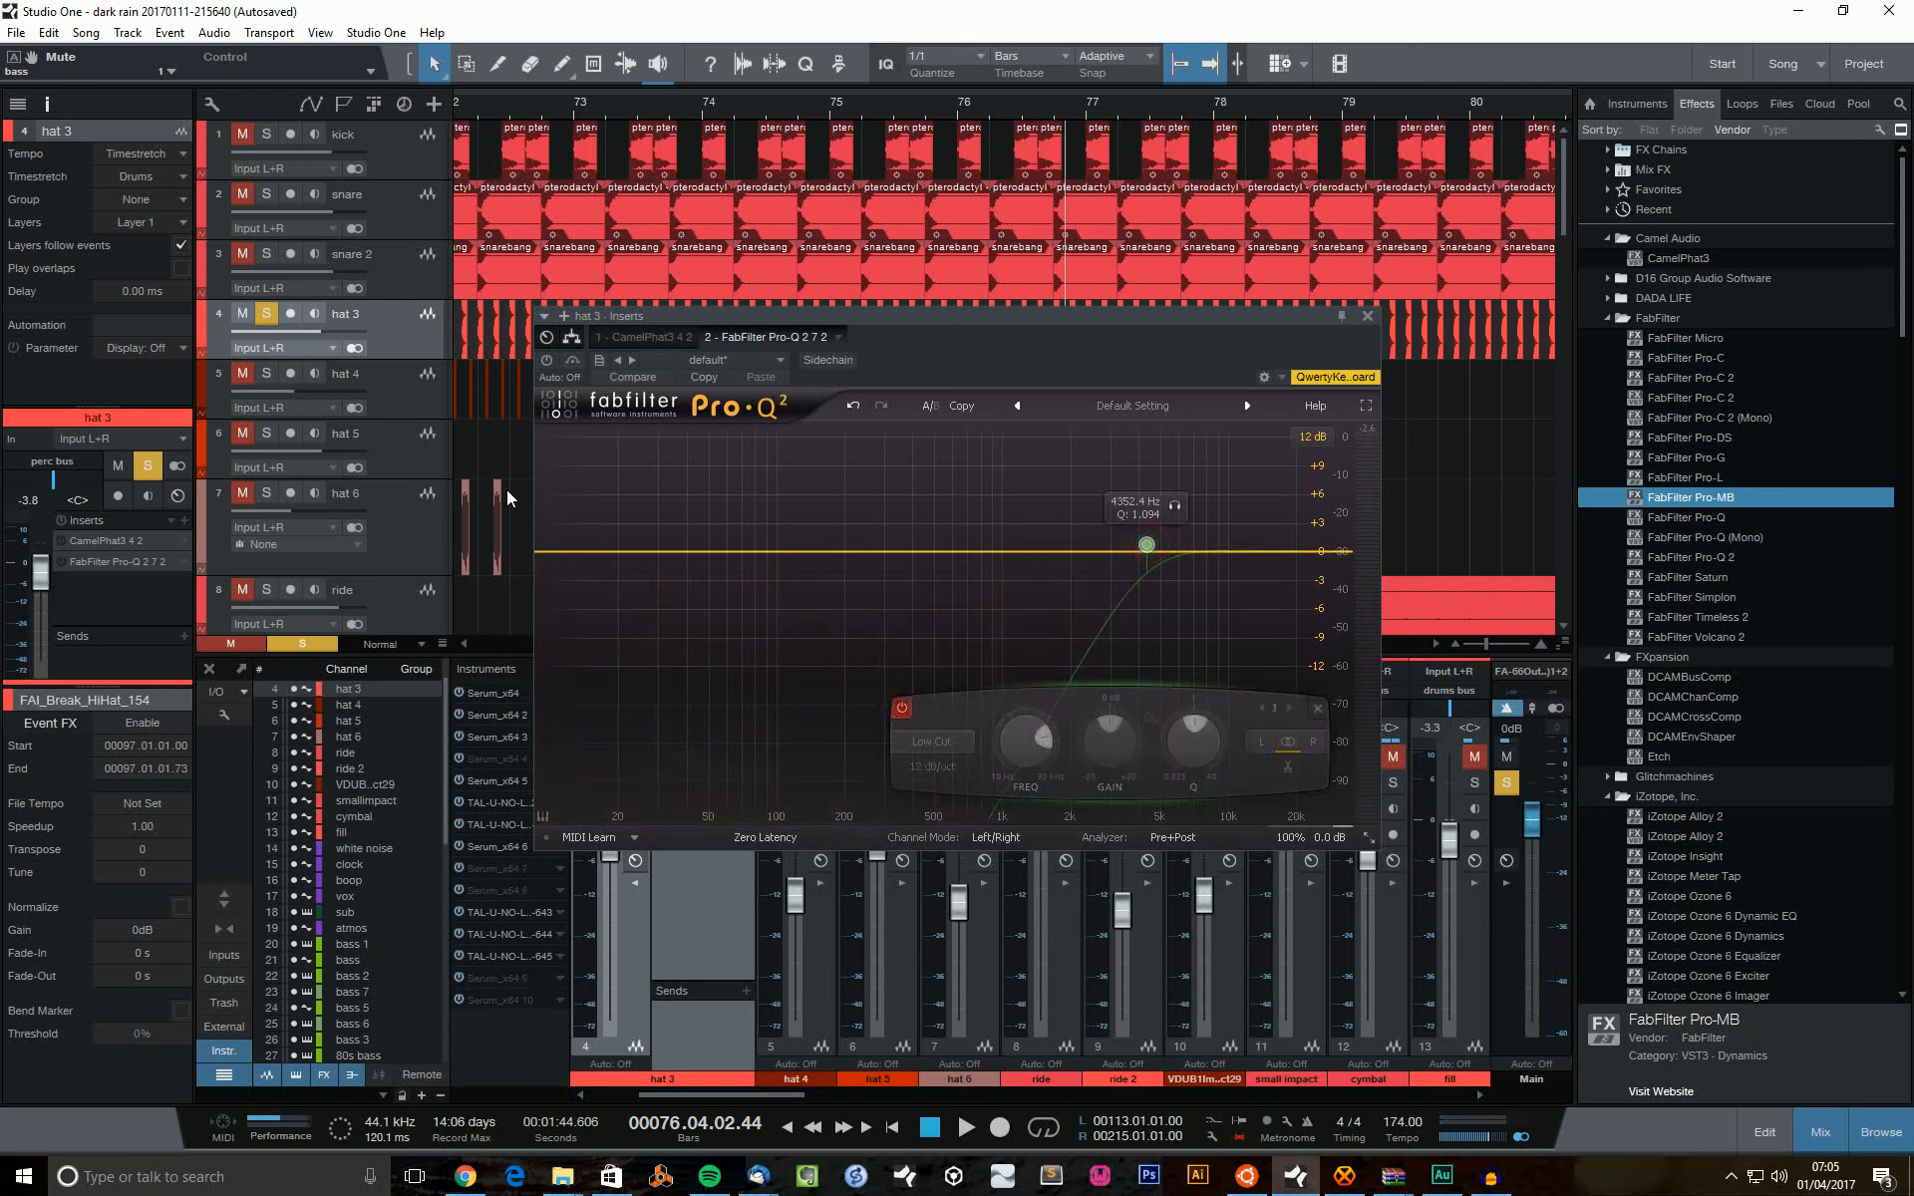
click(546, 360)
key(space)
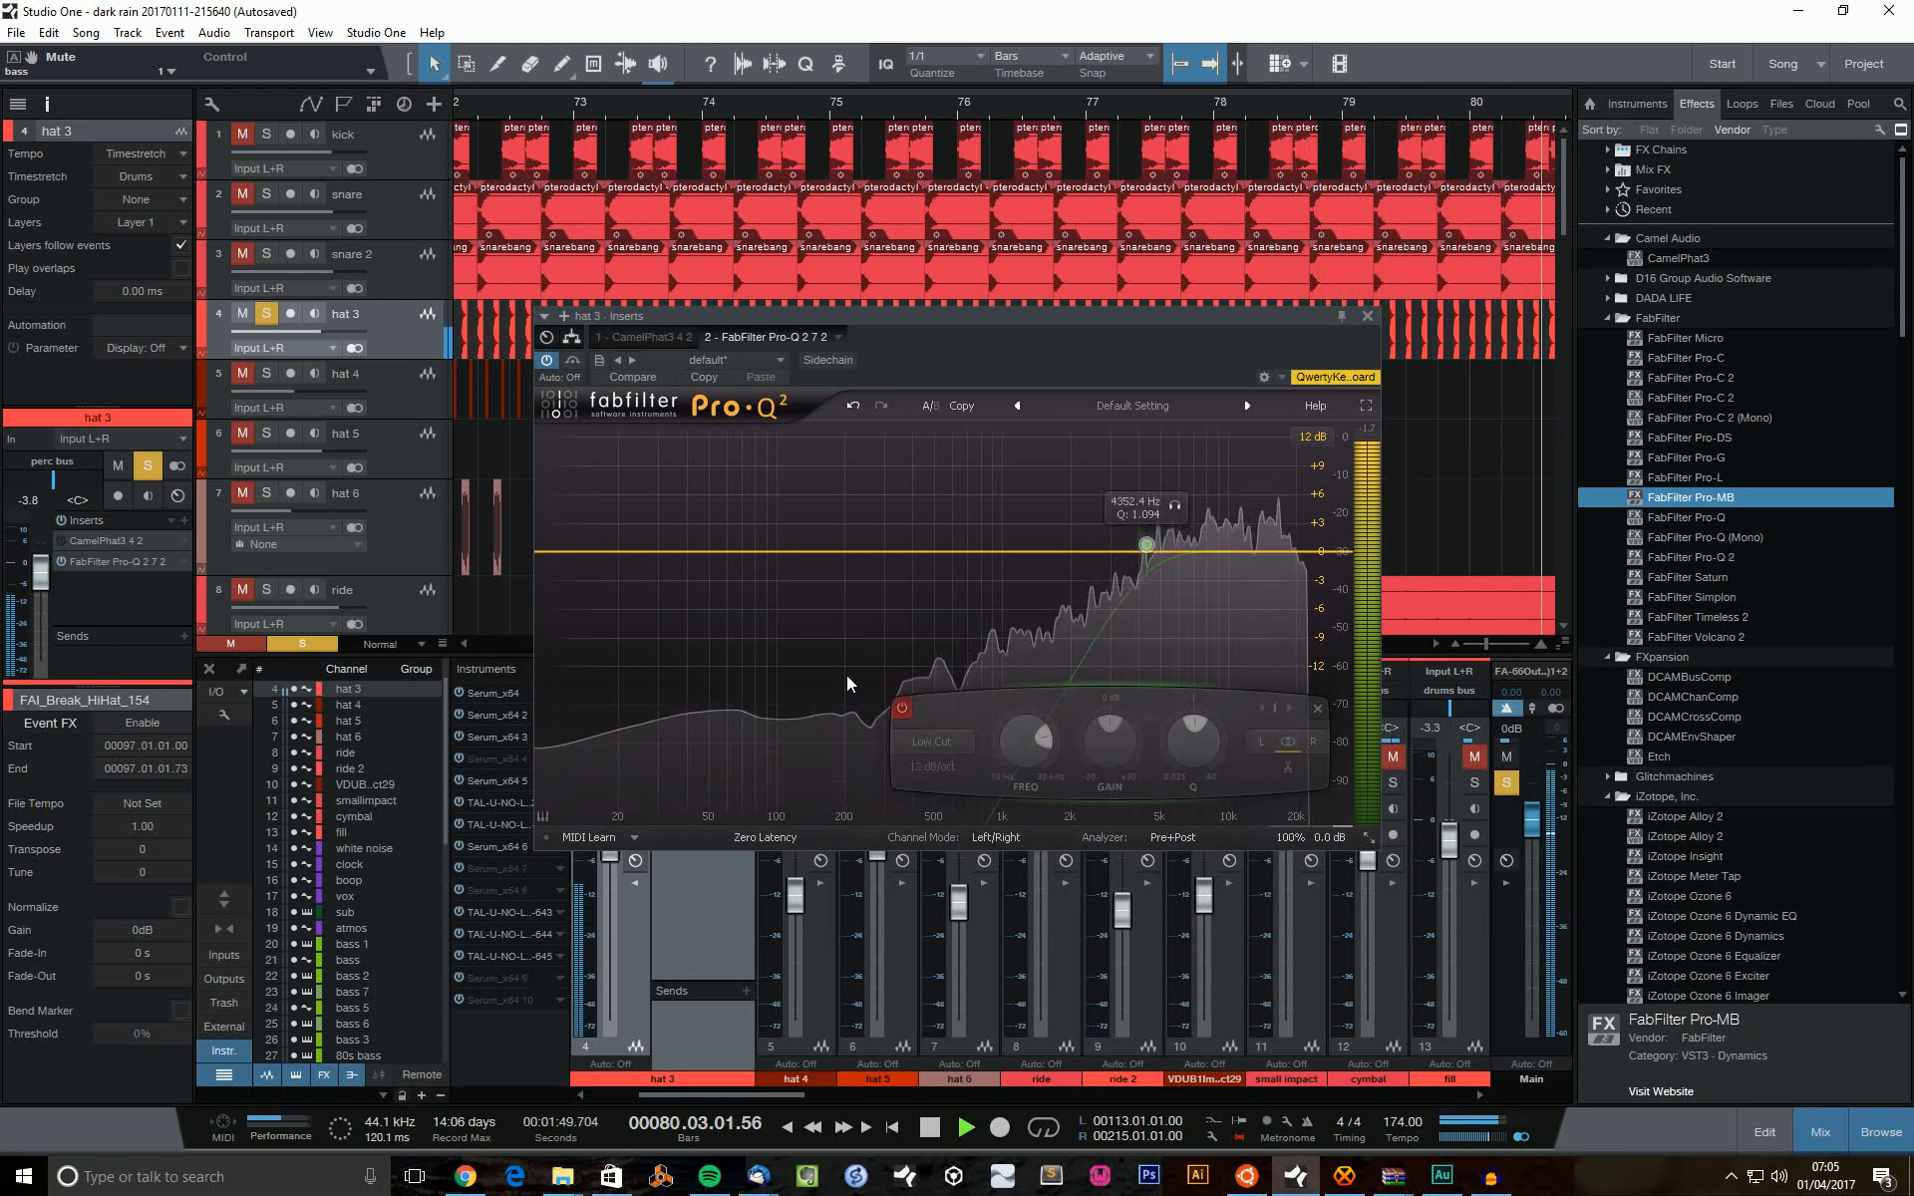
key(space)
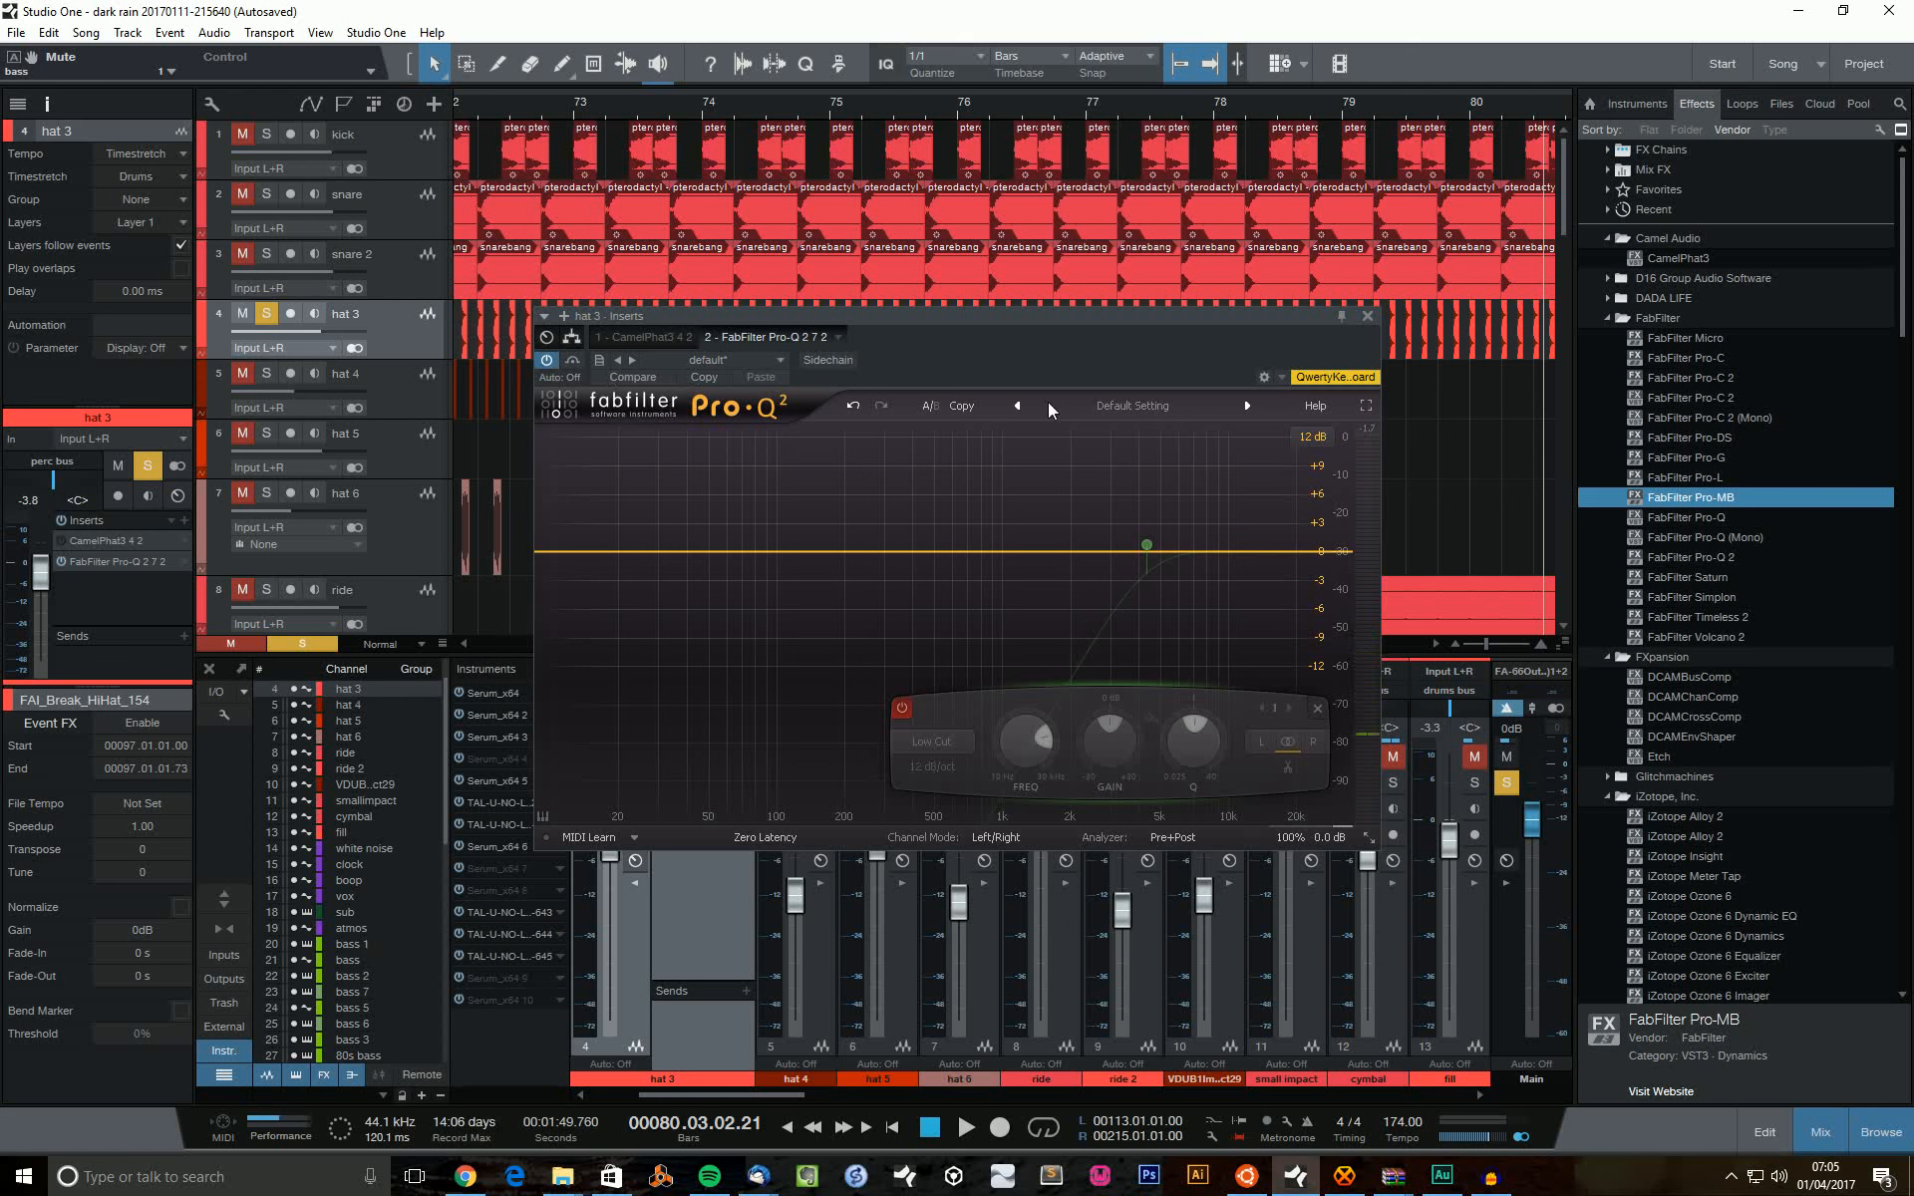
Re-enable Pro-Q 2's low cut band and audition hat 3 from bar 65, closing the EQ and unsoloing the track when done.
click(902, 708)
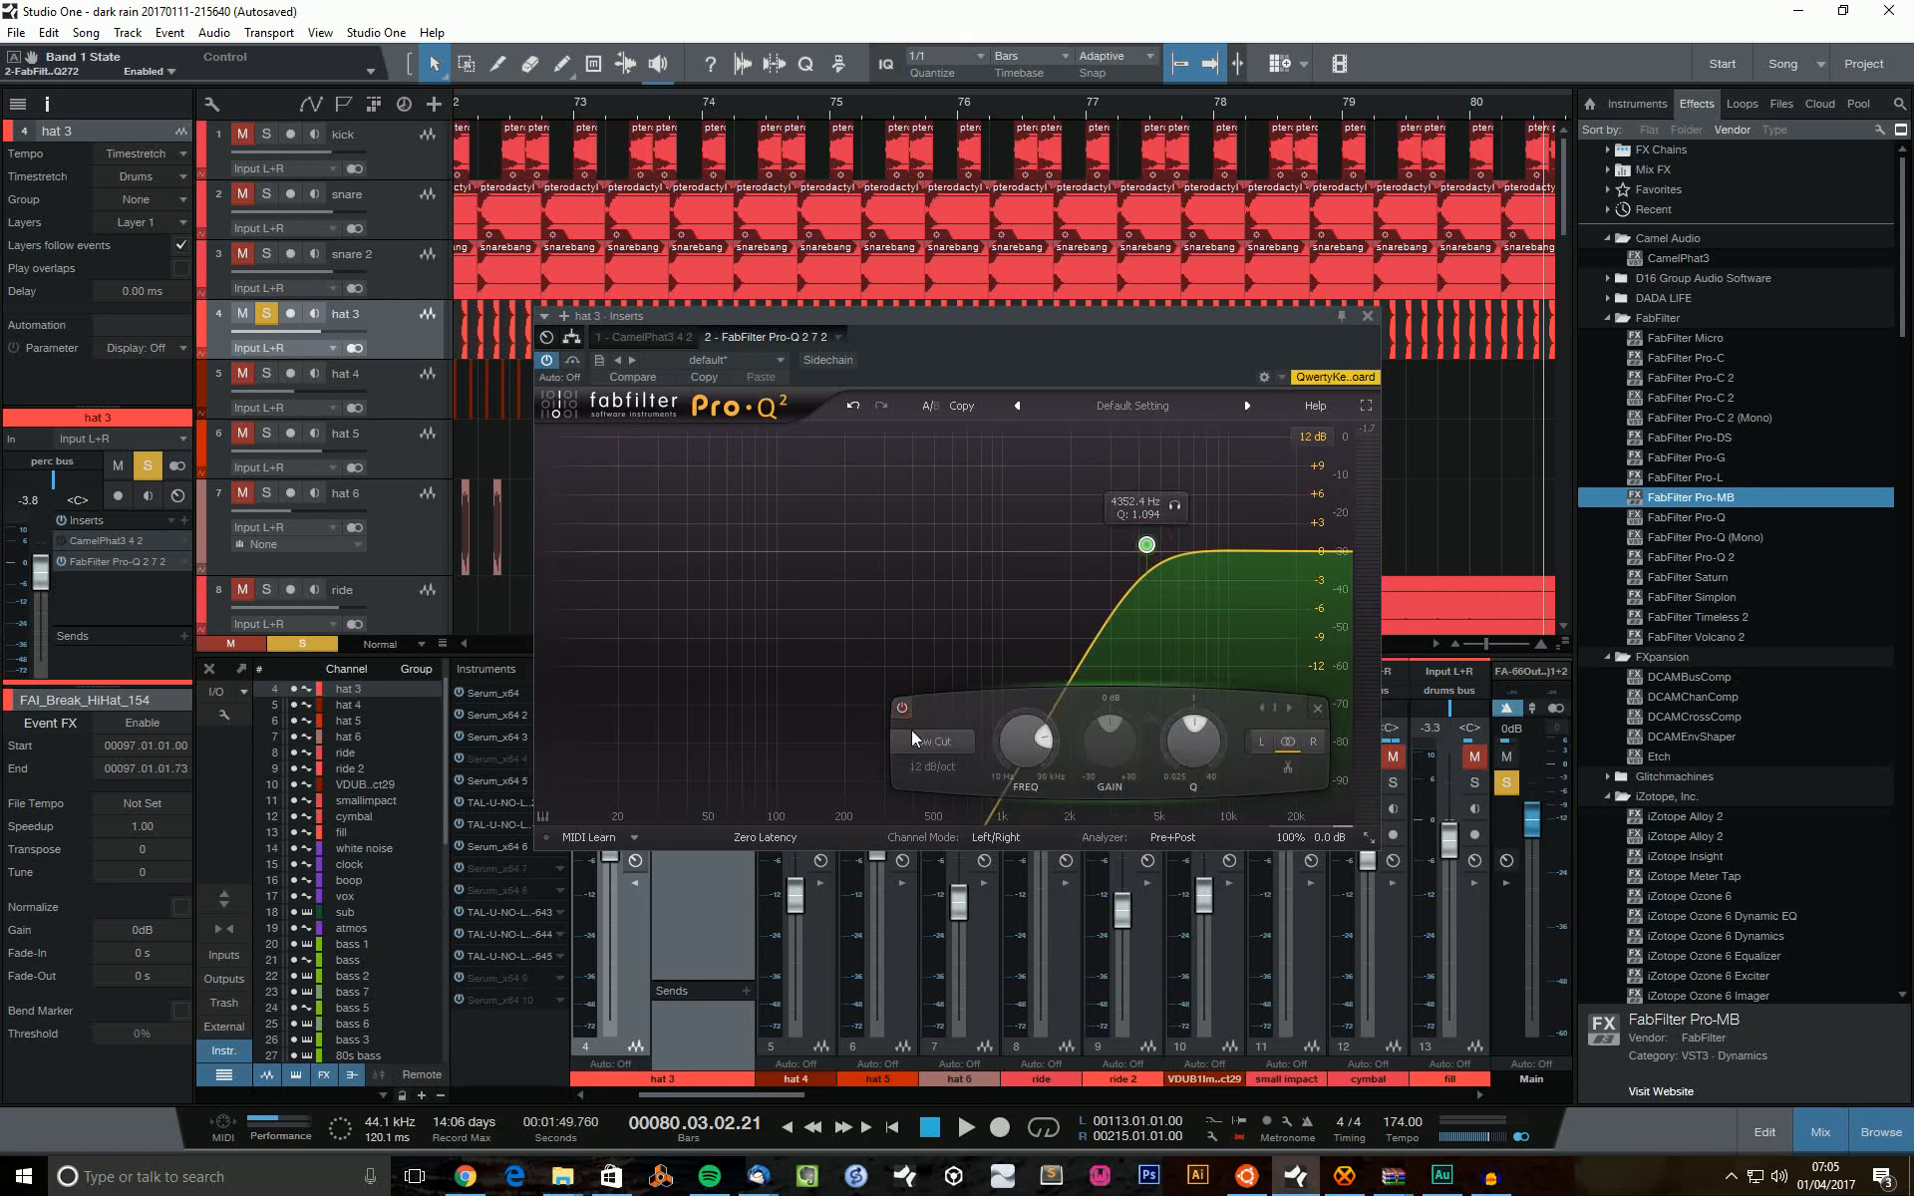
drag(946, 75, 934, 63)
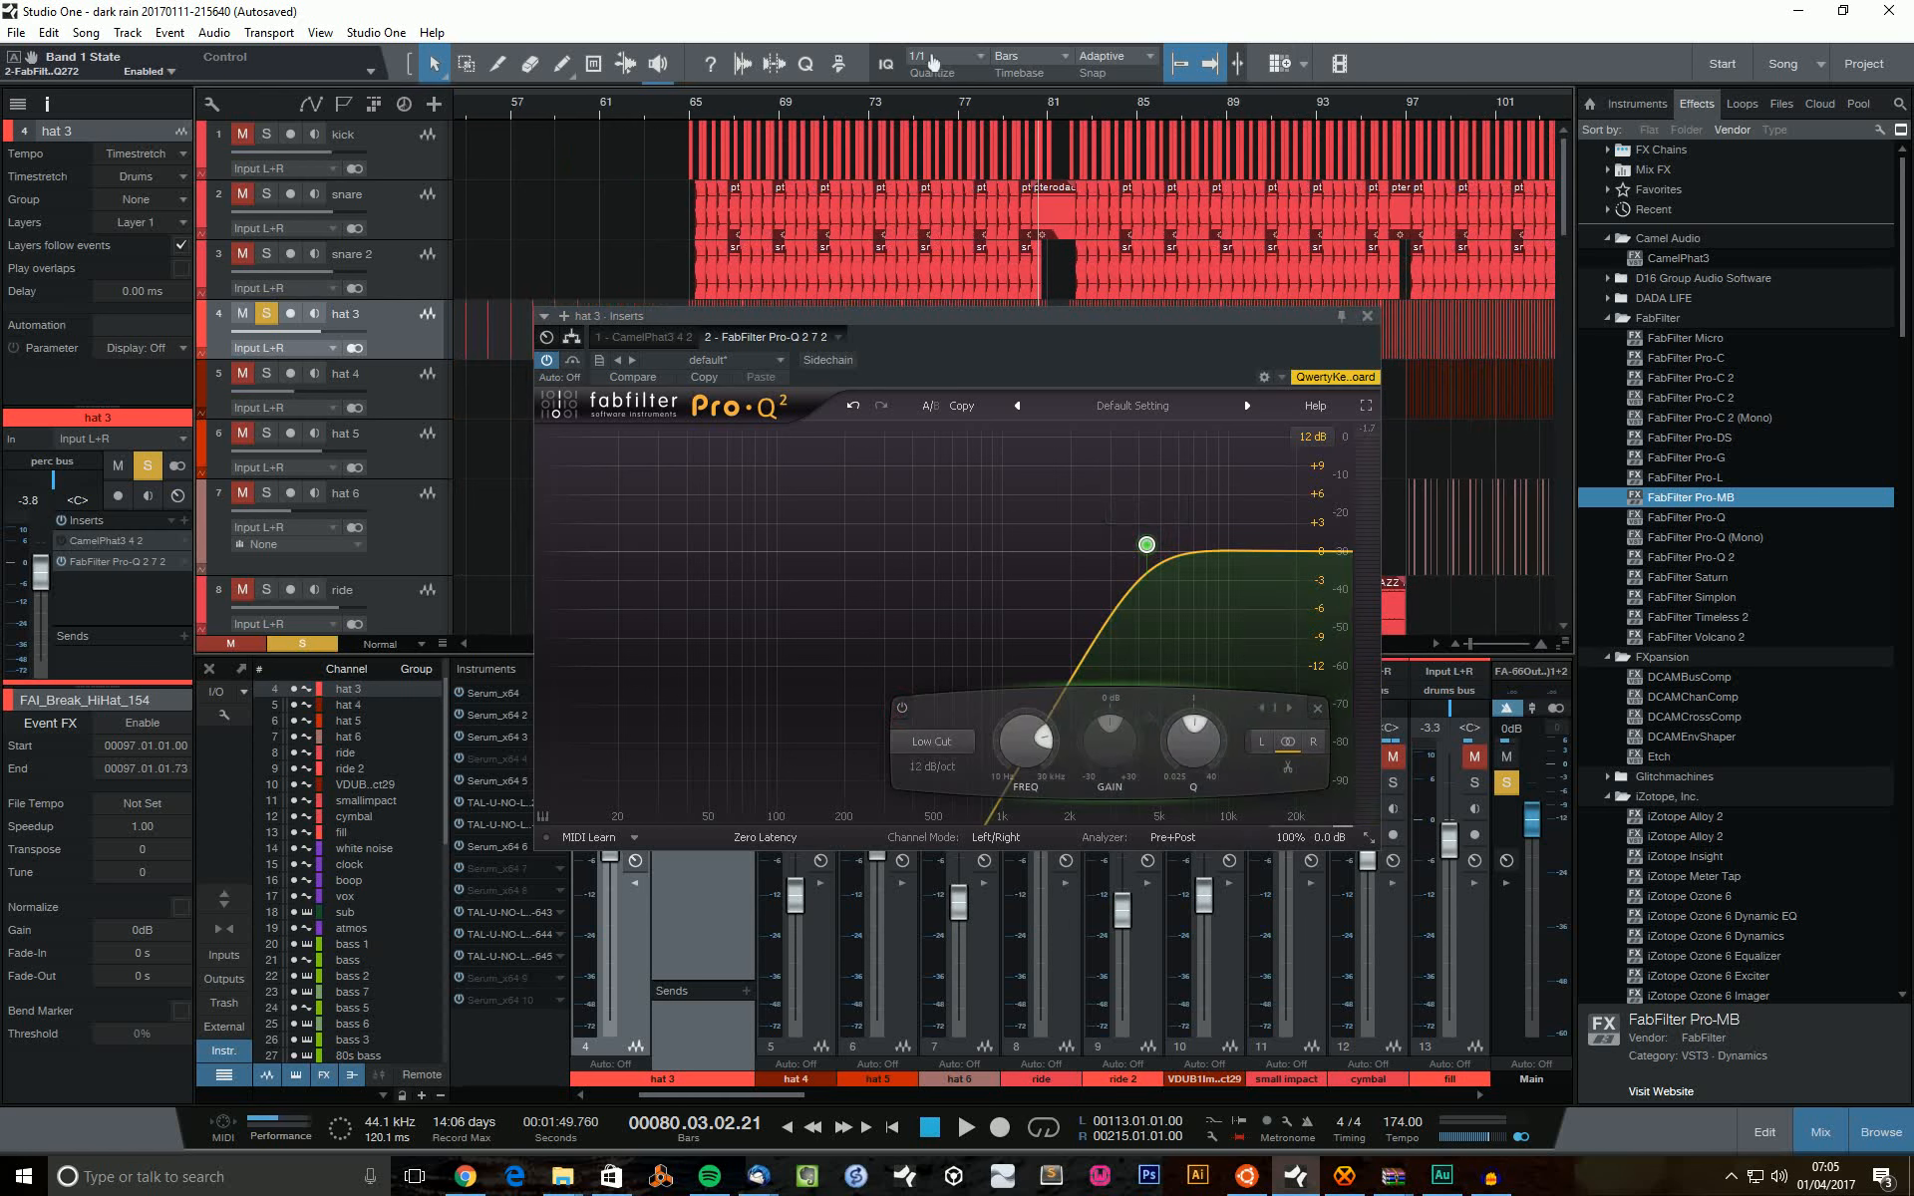
click(693, 114)
key(space)
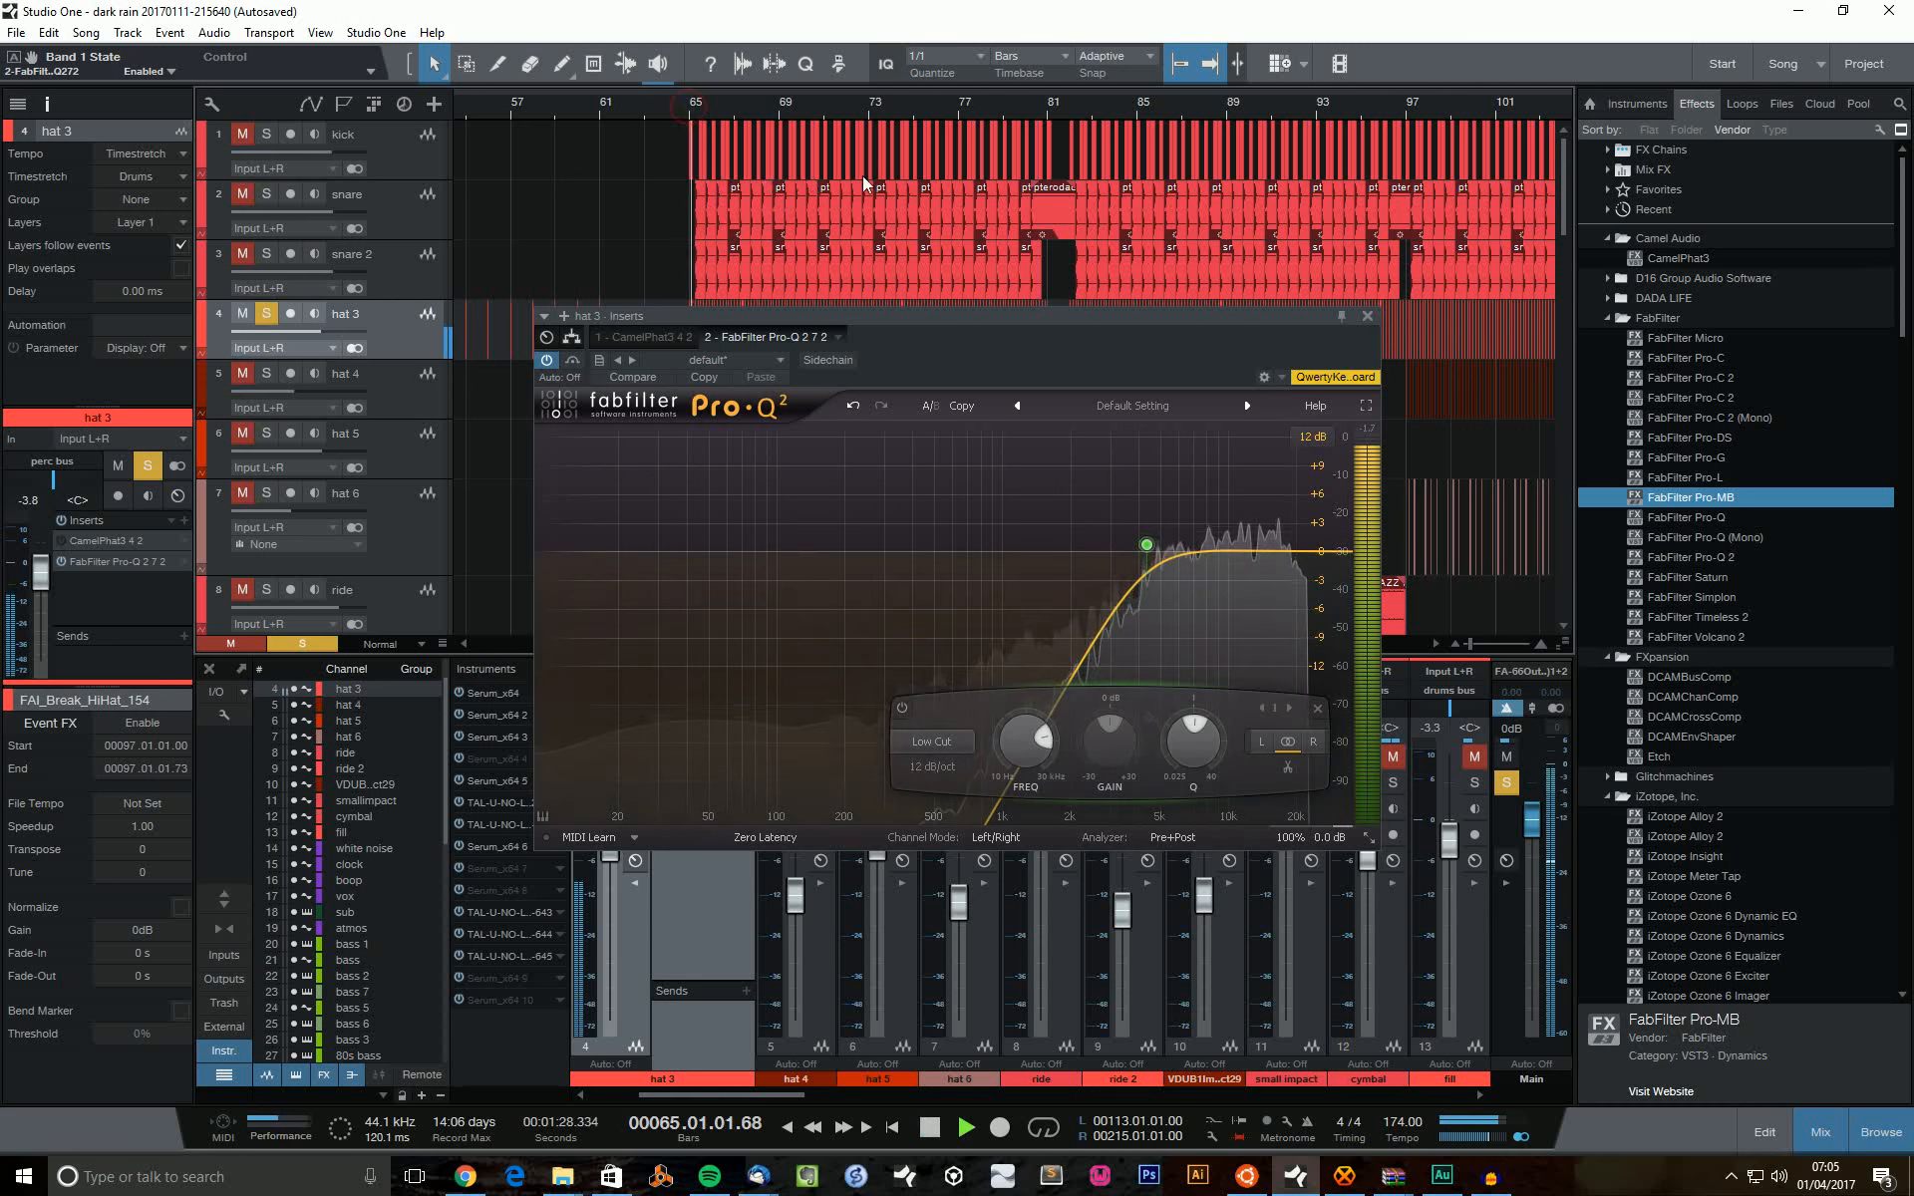
click(1283, 481)
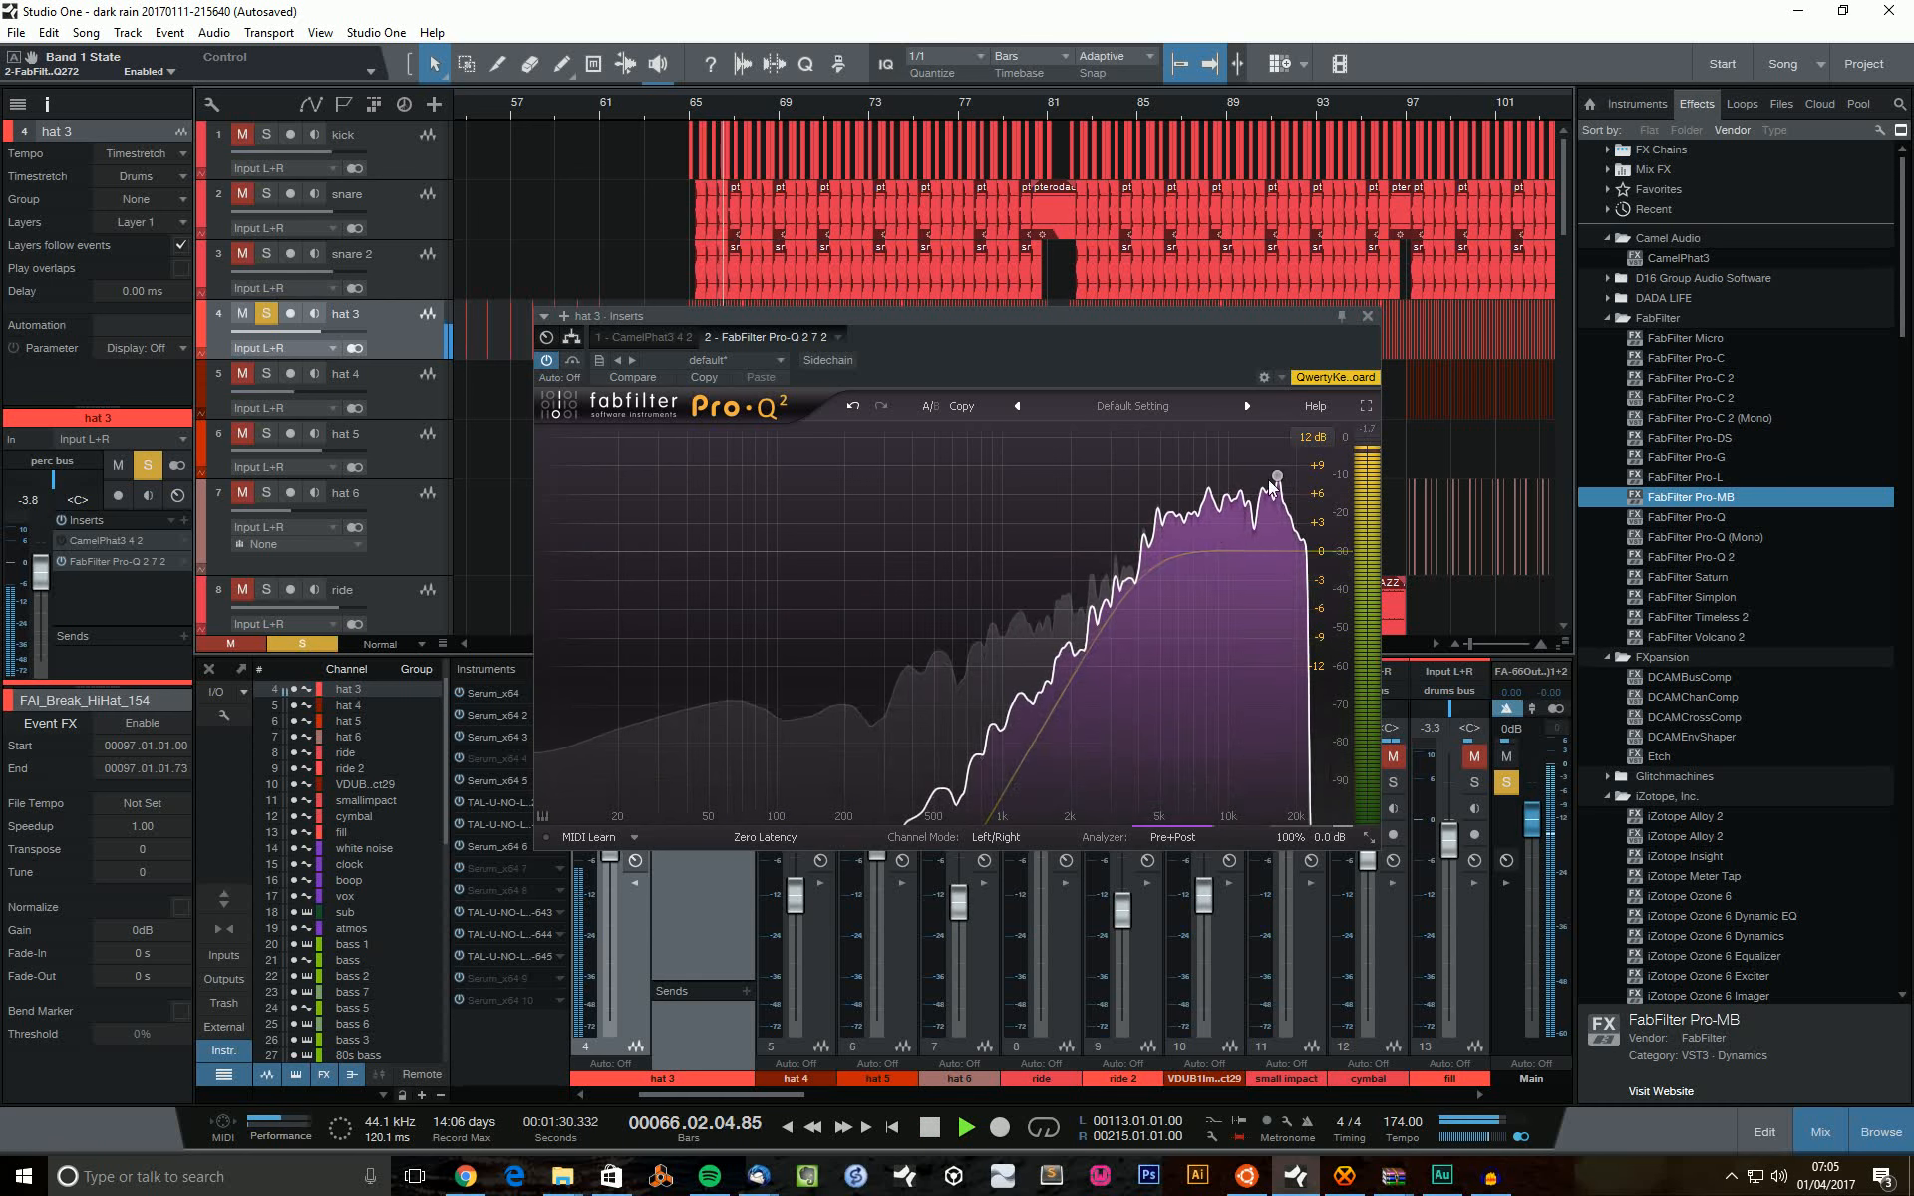
click(1148, 547)
click(1368, 317)
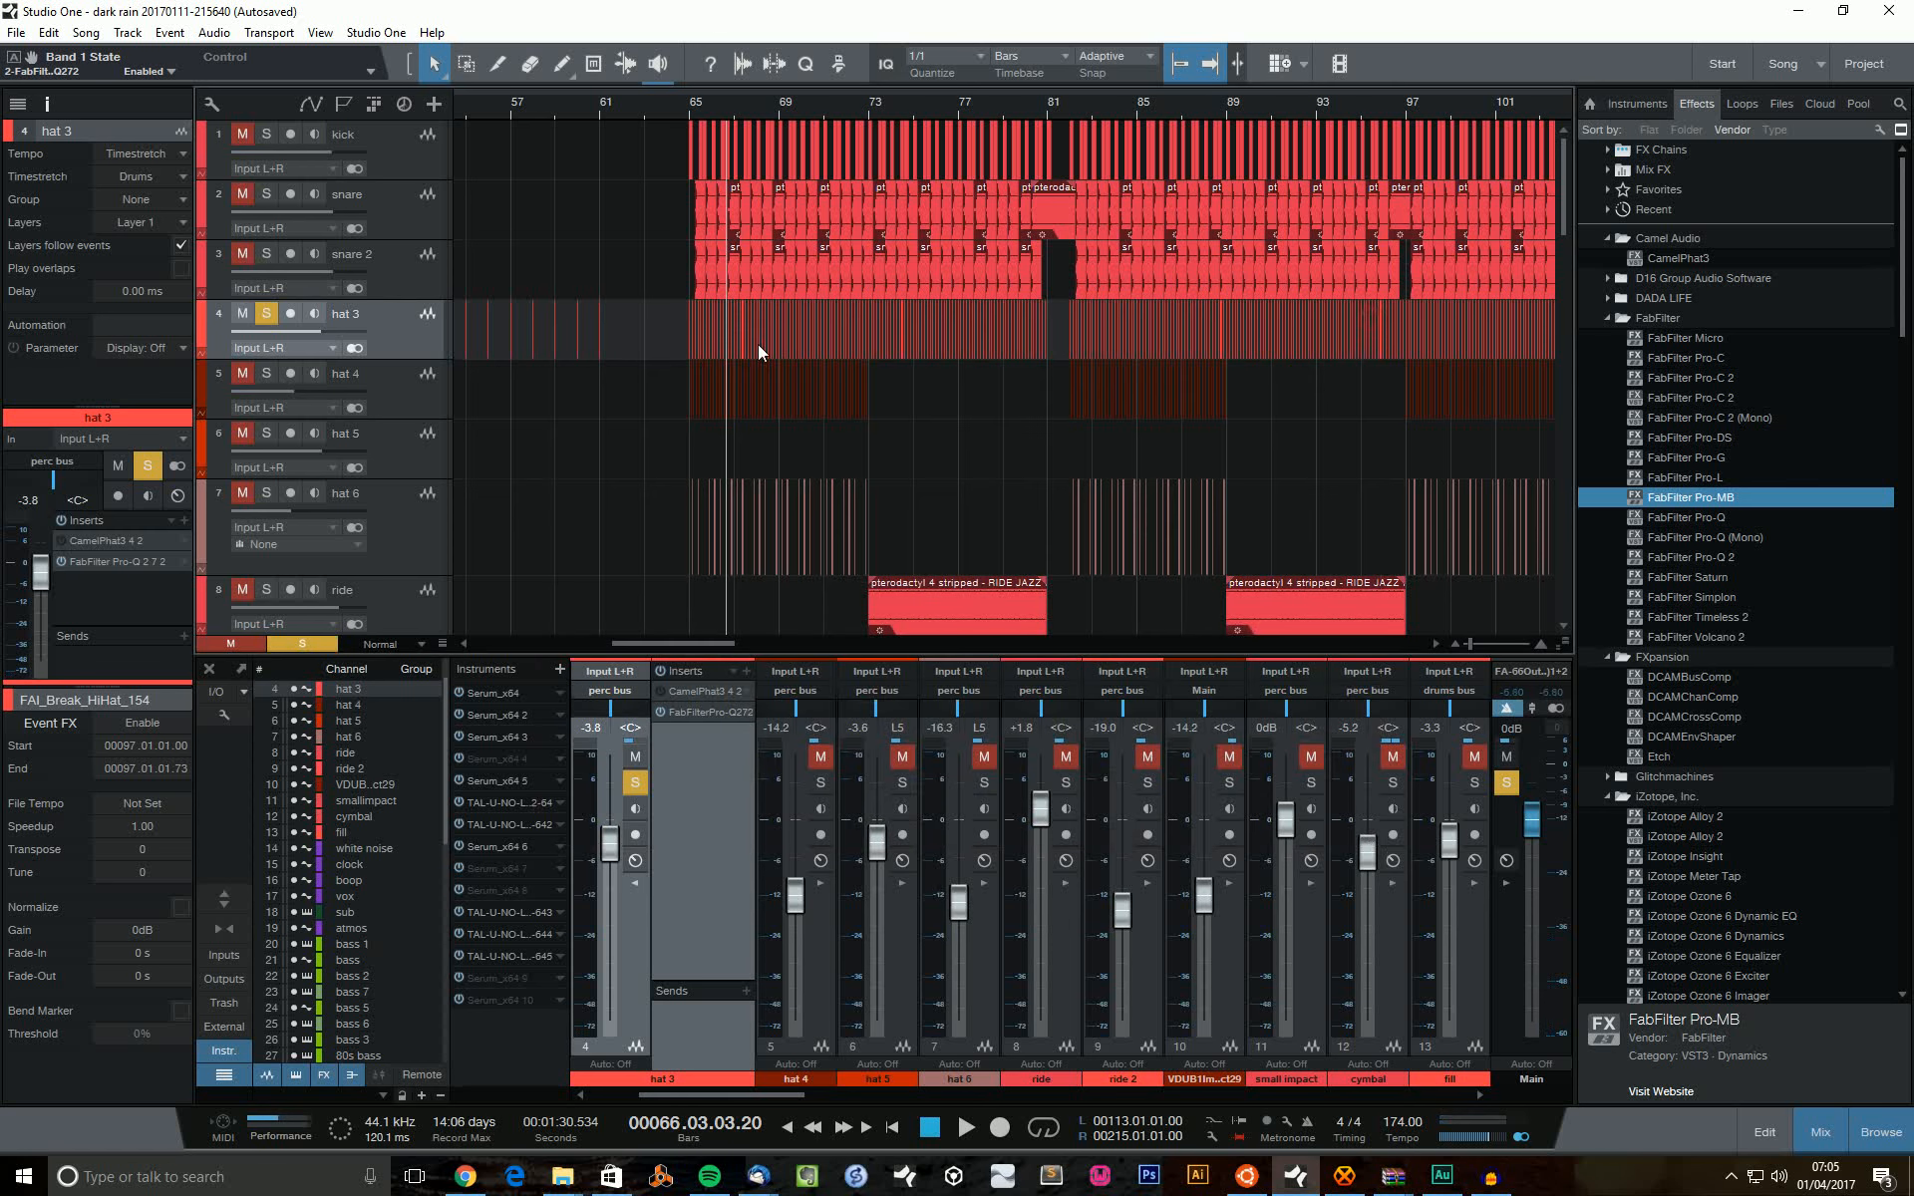
click(266, 313)
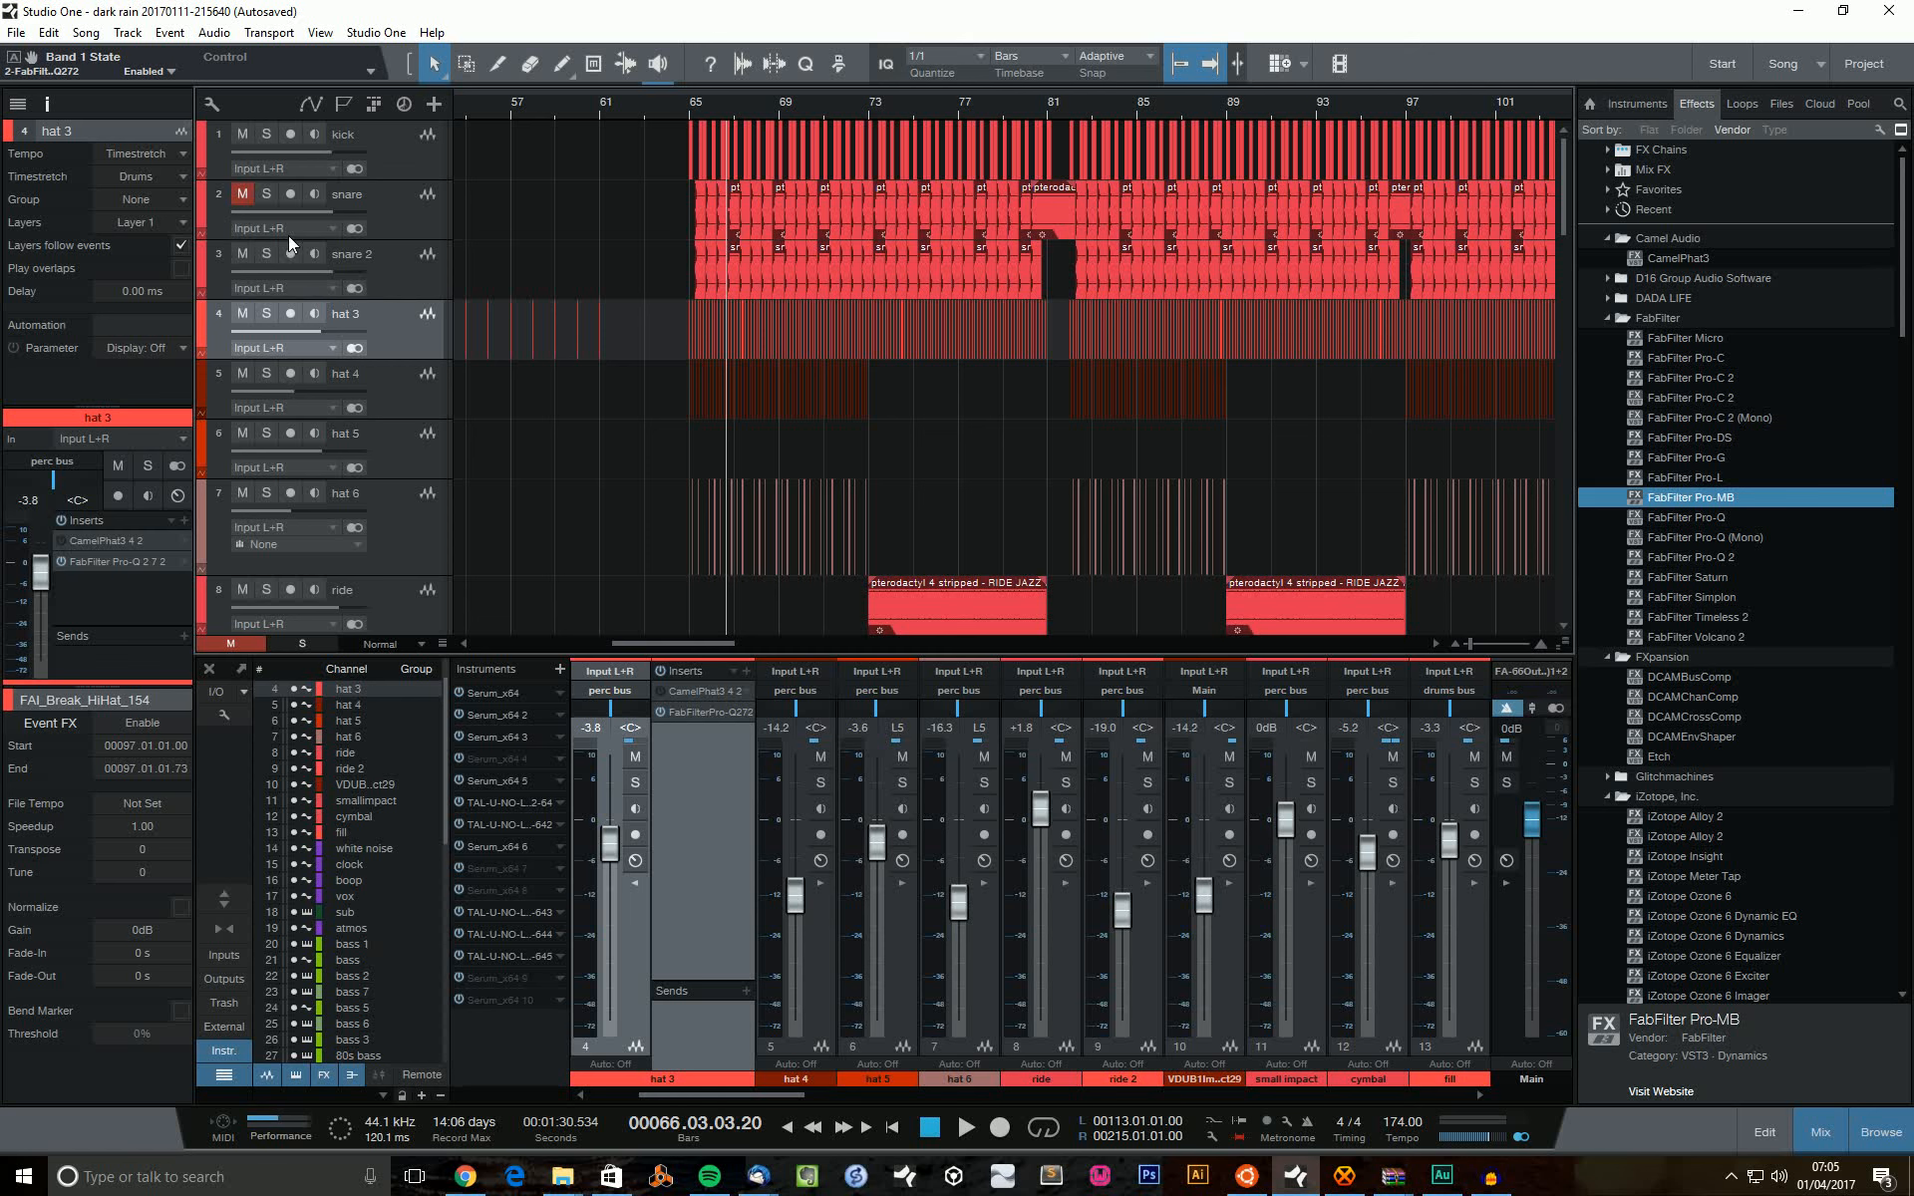
Stop playback, hide the Scratch Pad from the arrangement, and play the song briefly from bar 67.
key(space)
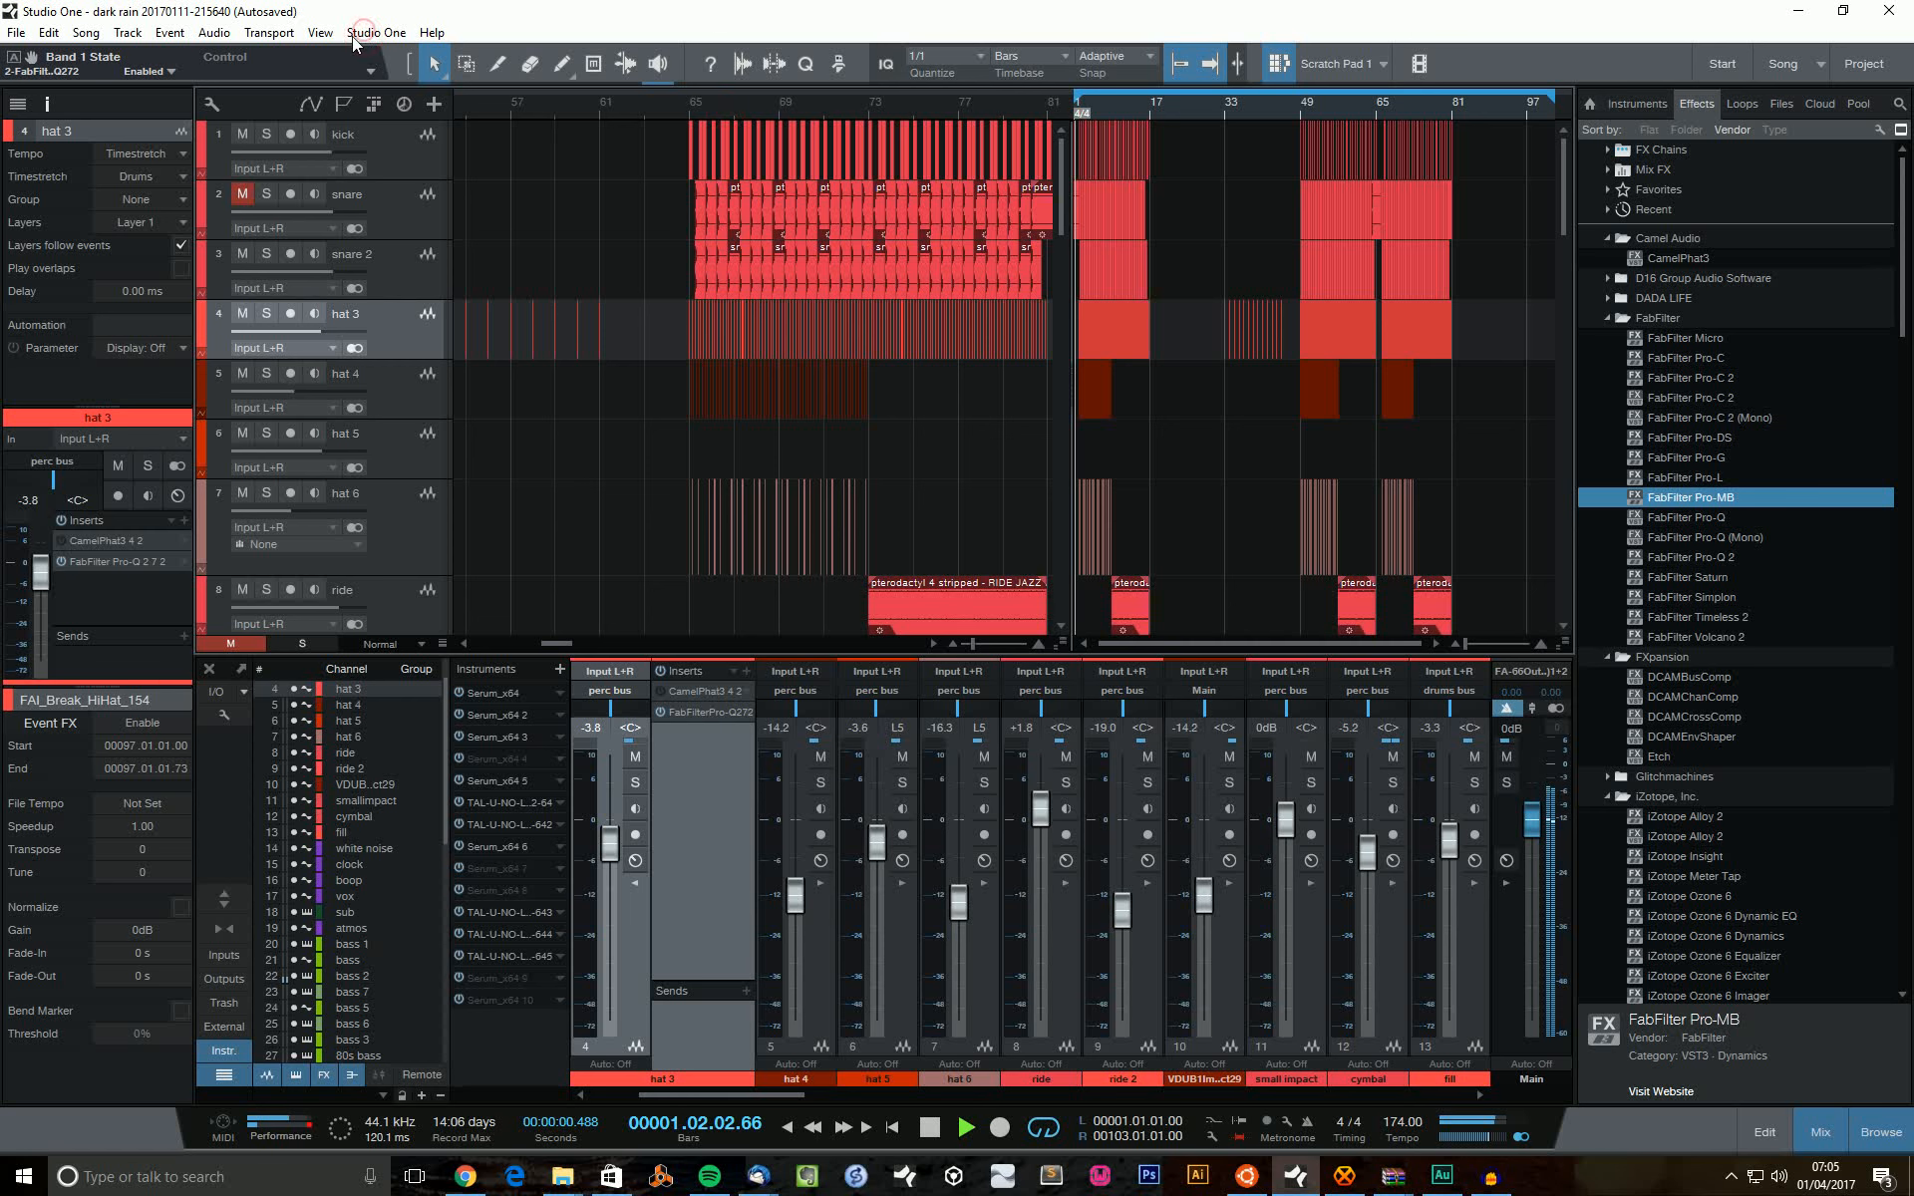
key(space)
click(320, 33)
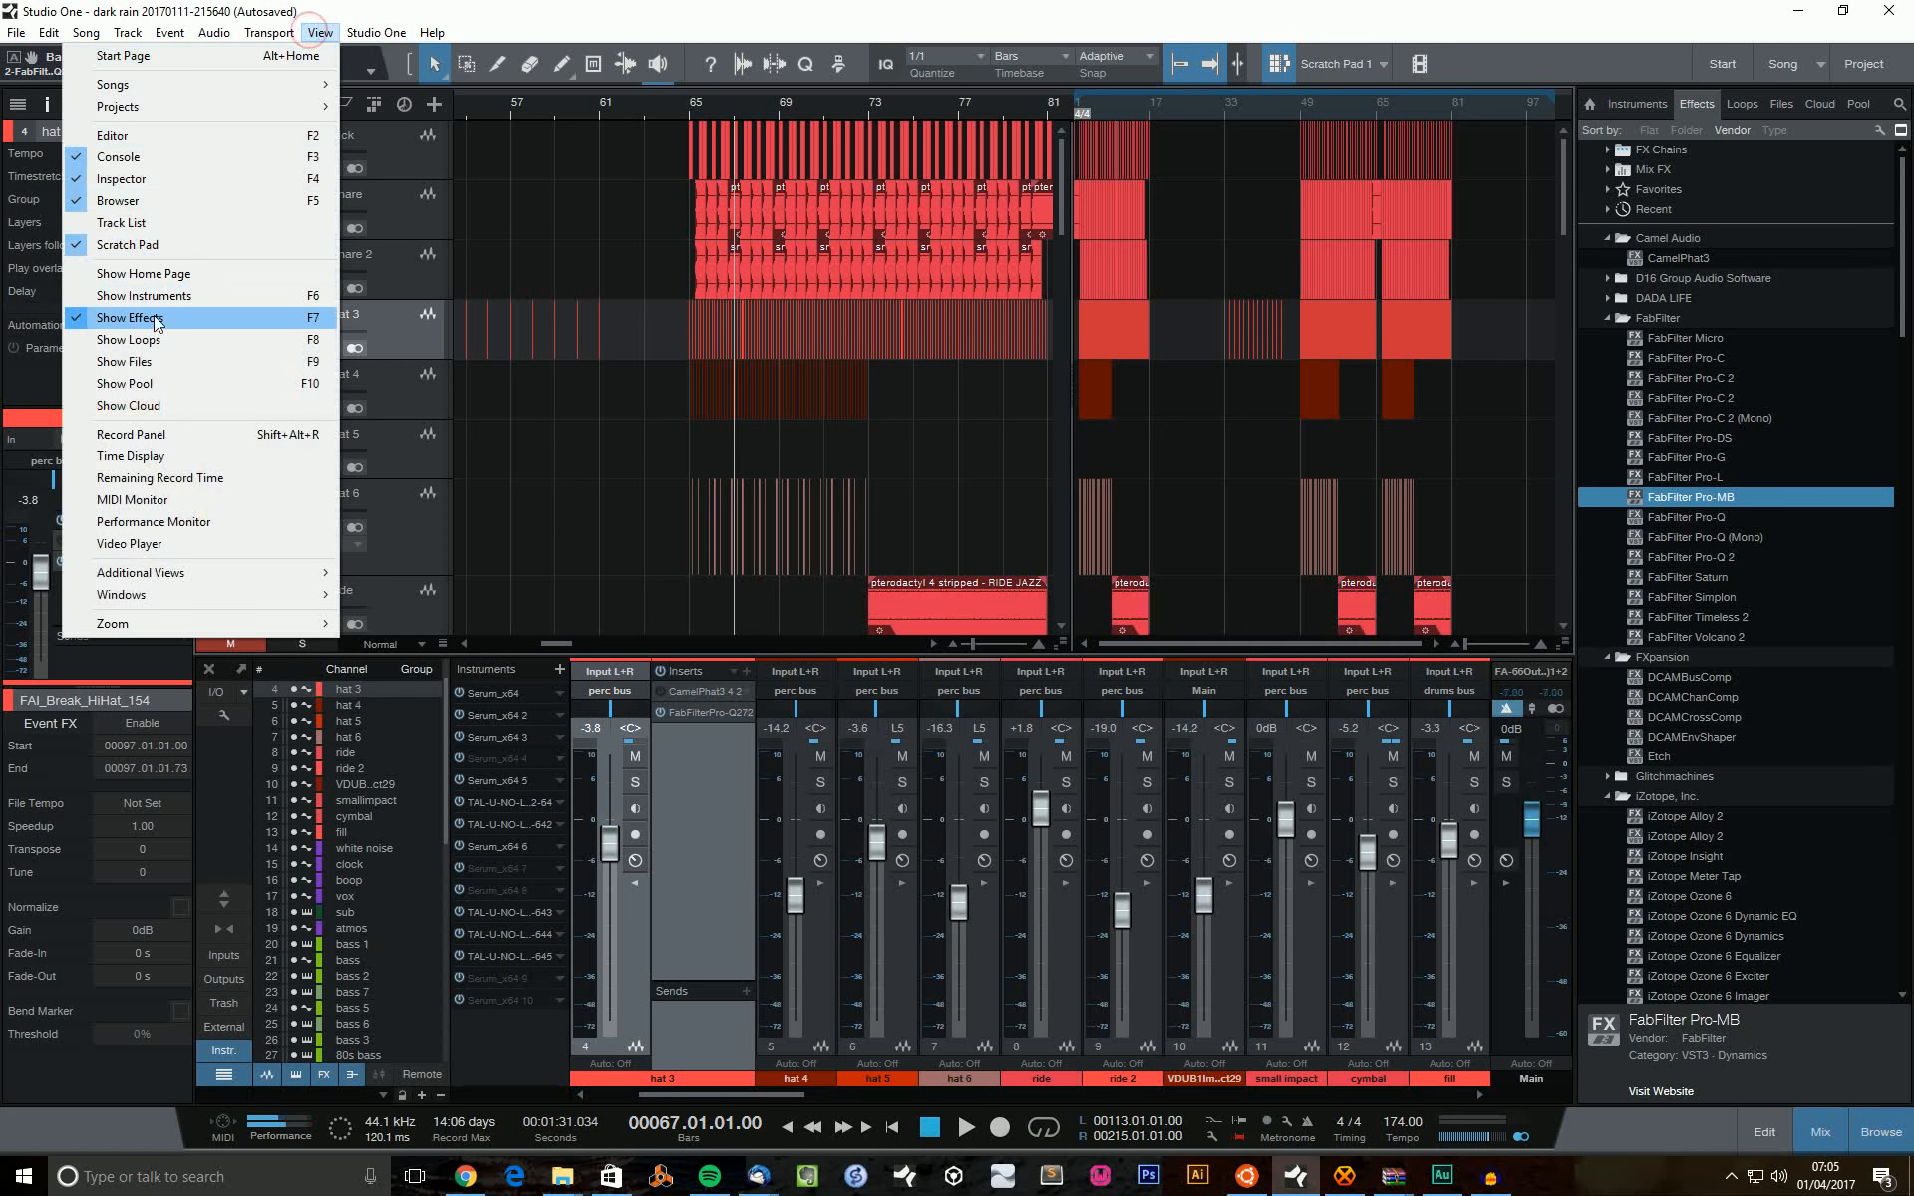
click(150, 245)
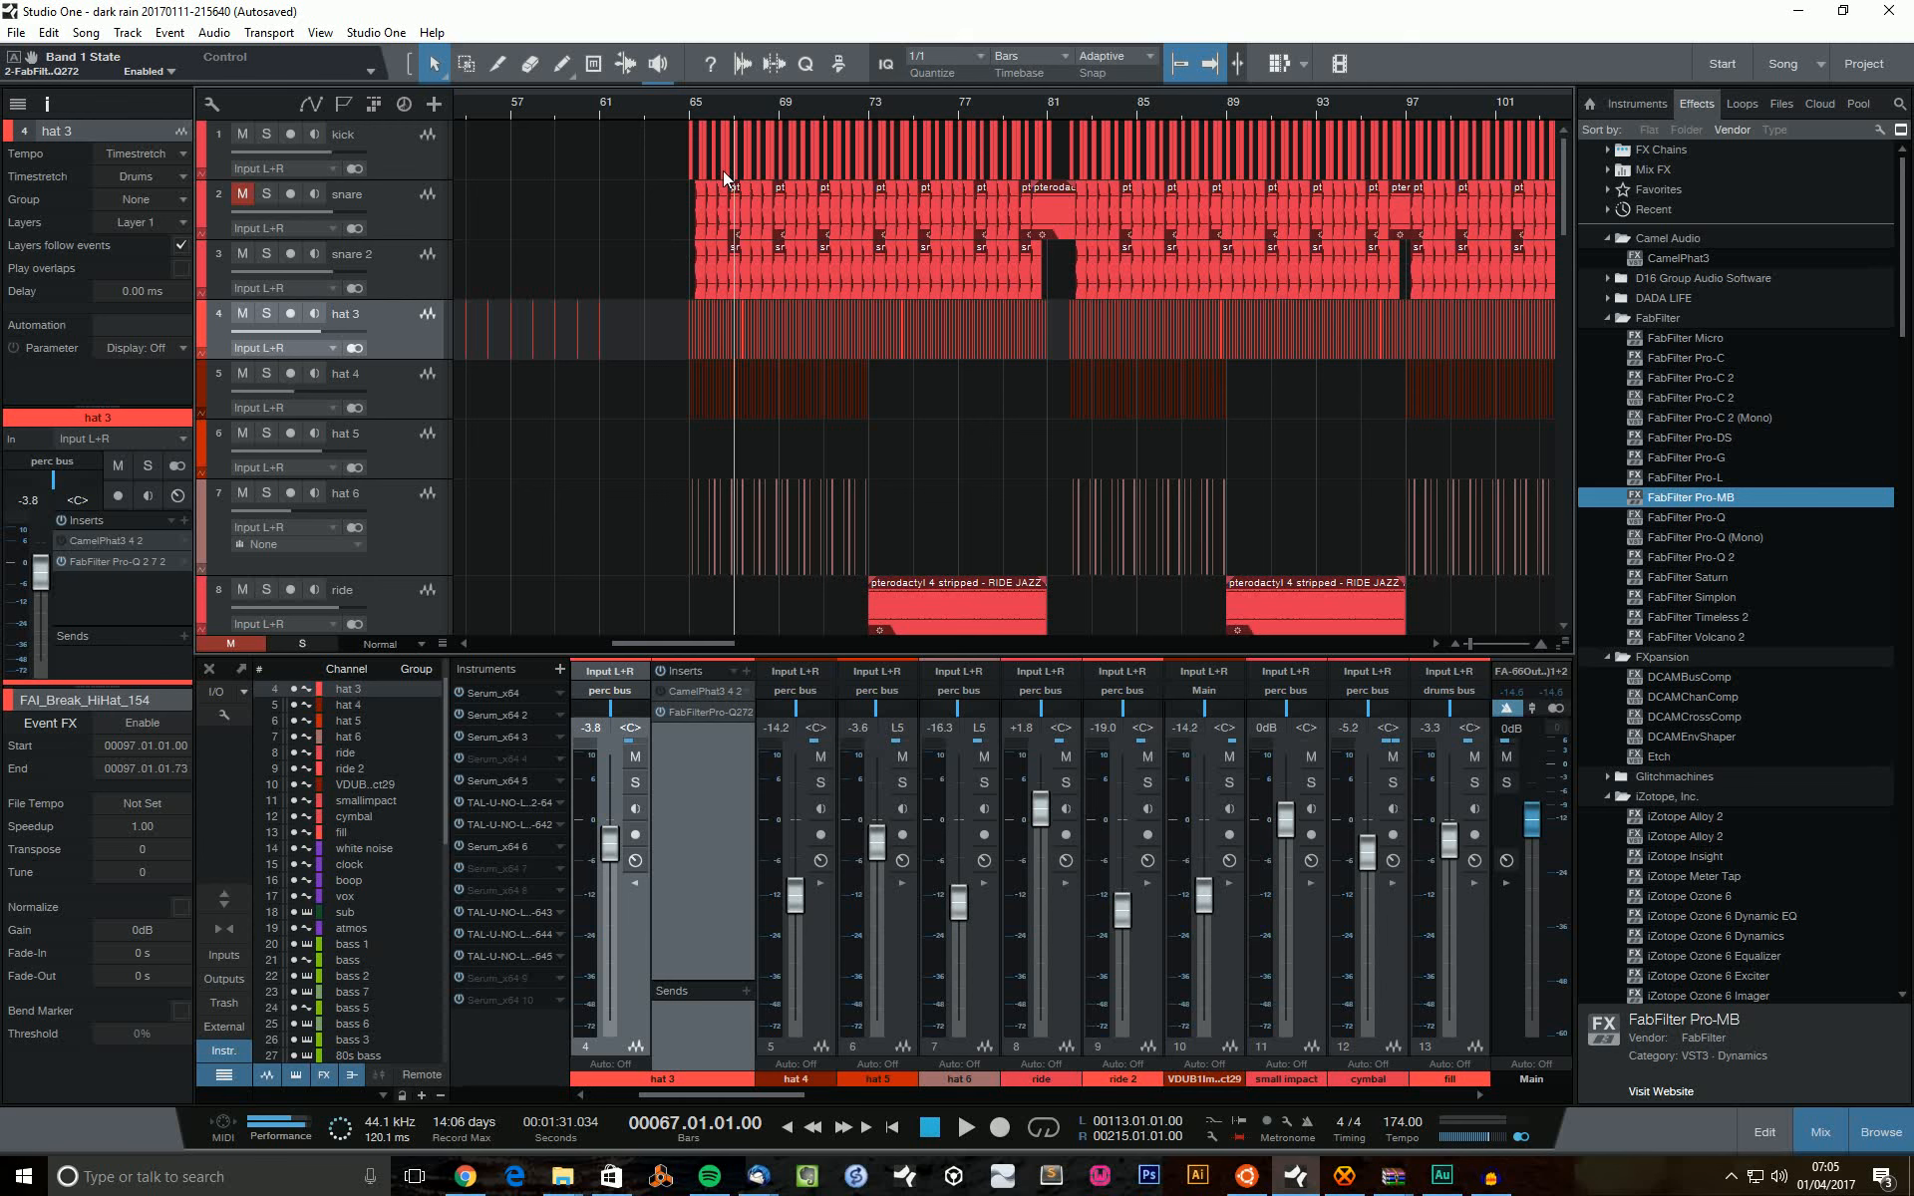
key(space)
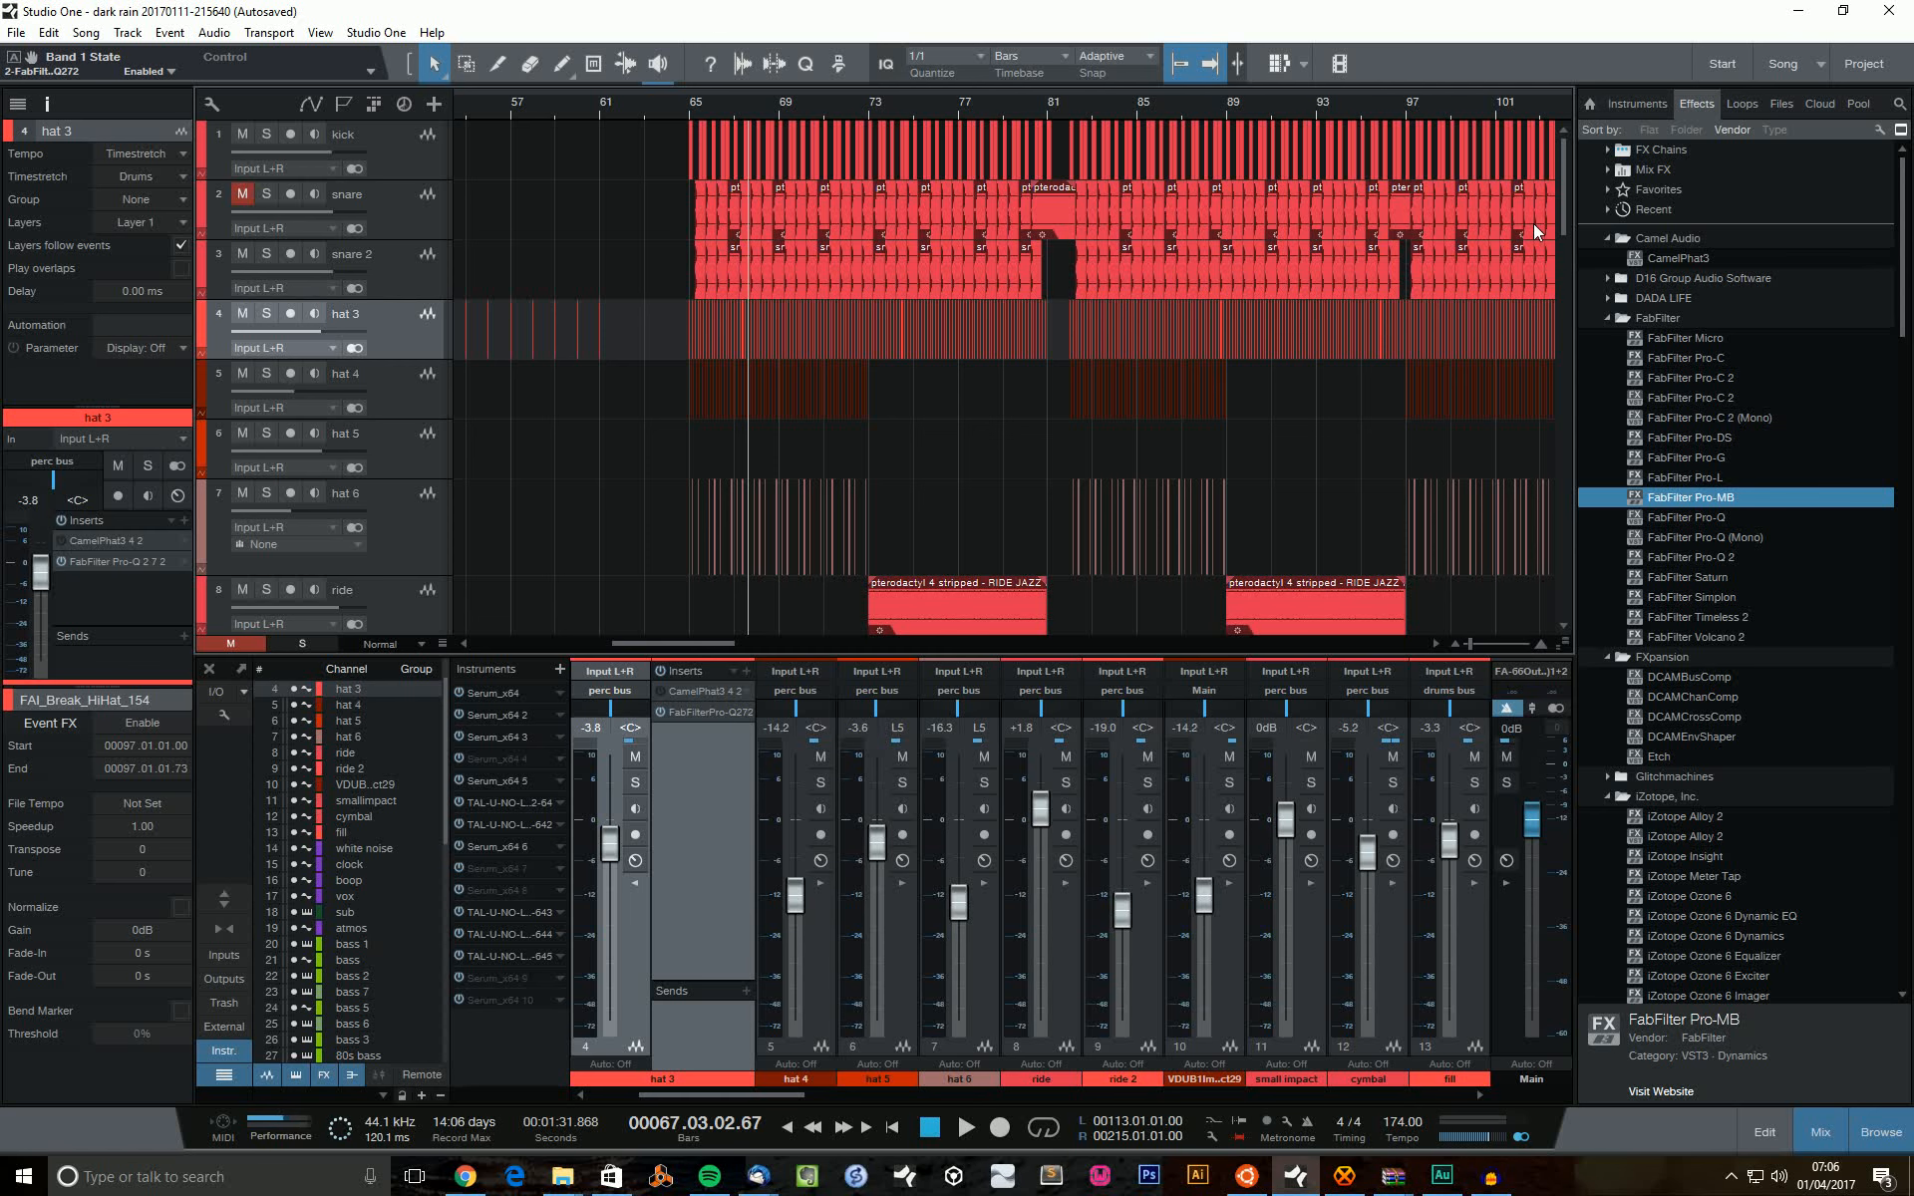
Look through the drum, bass and synth tracks and play the full arrangement from bar 65.
scroll(937, 426, down, 10)
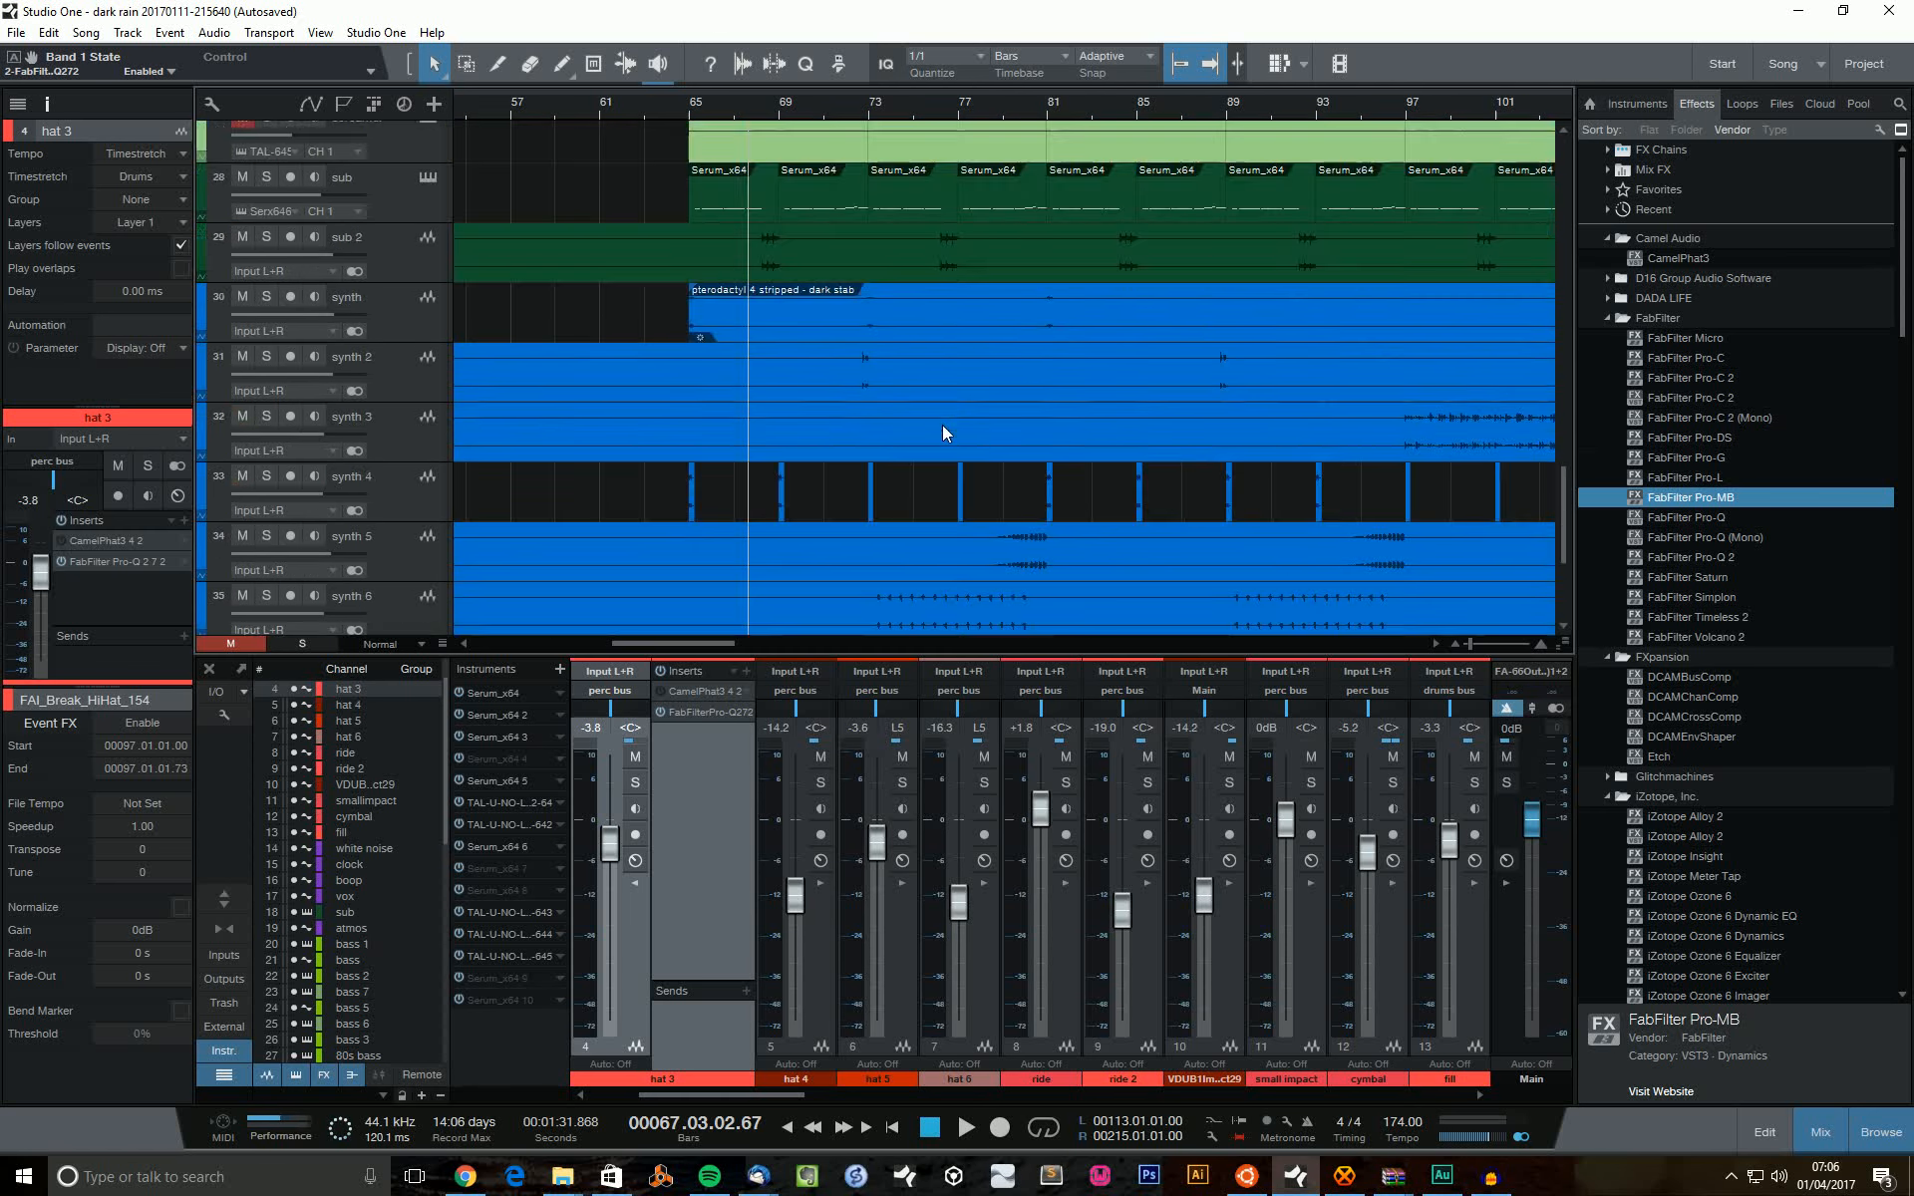
scroll(942, 419, up, 10)
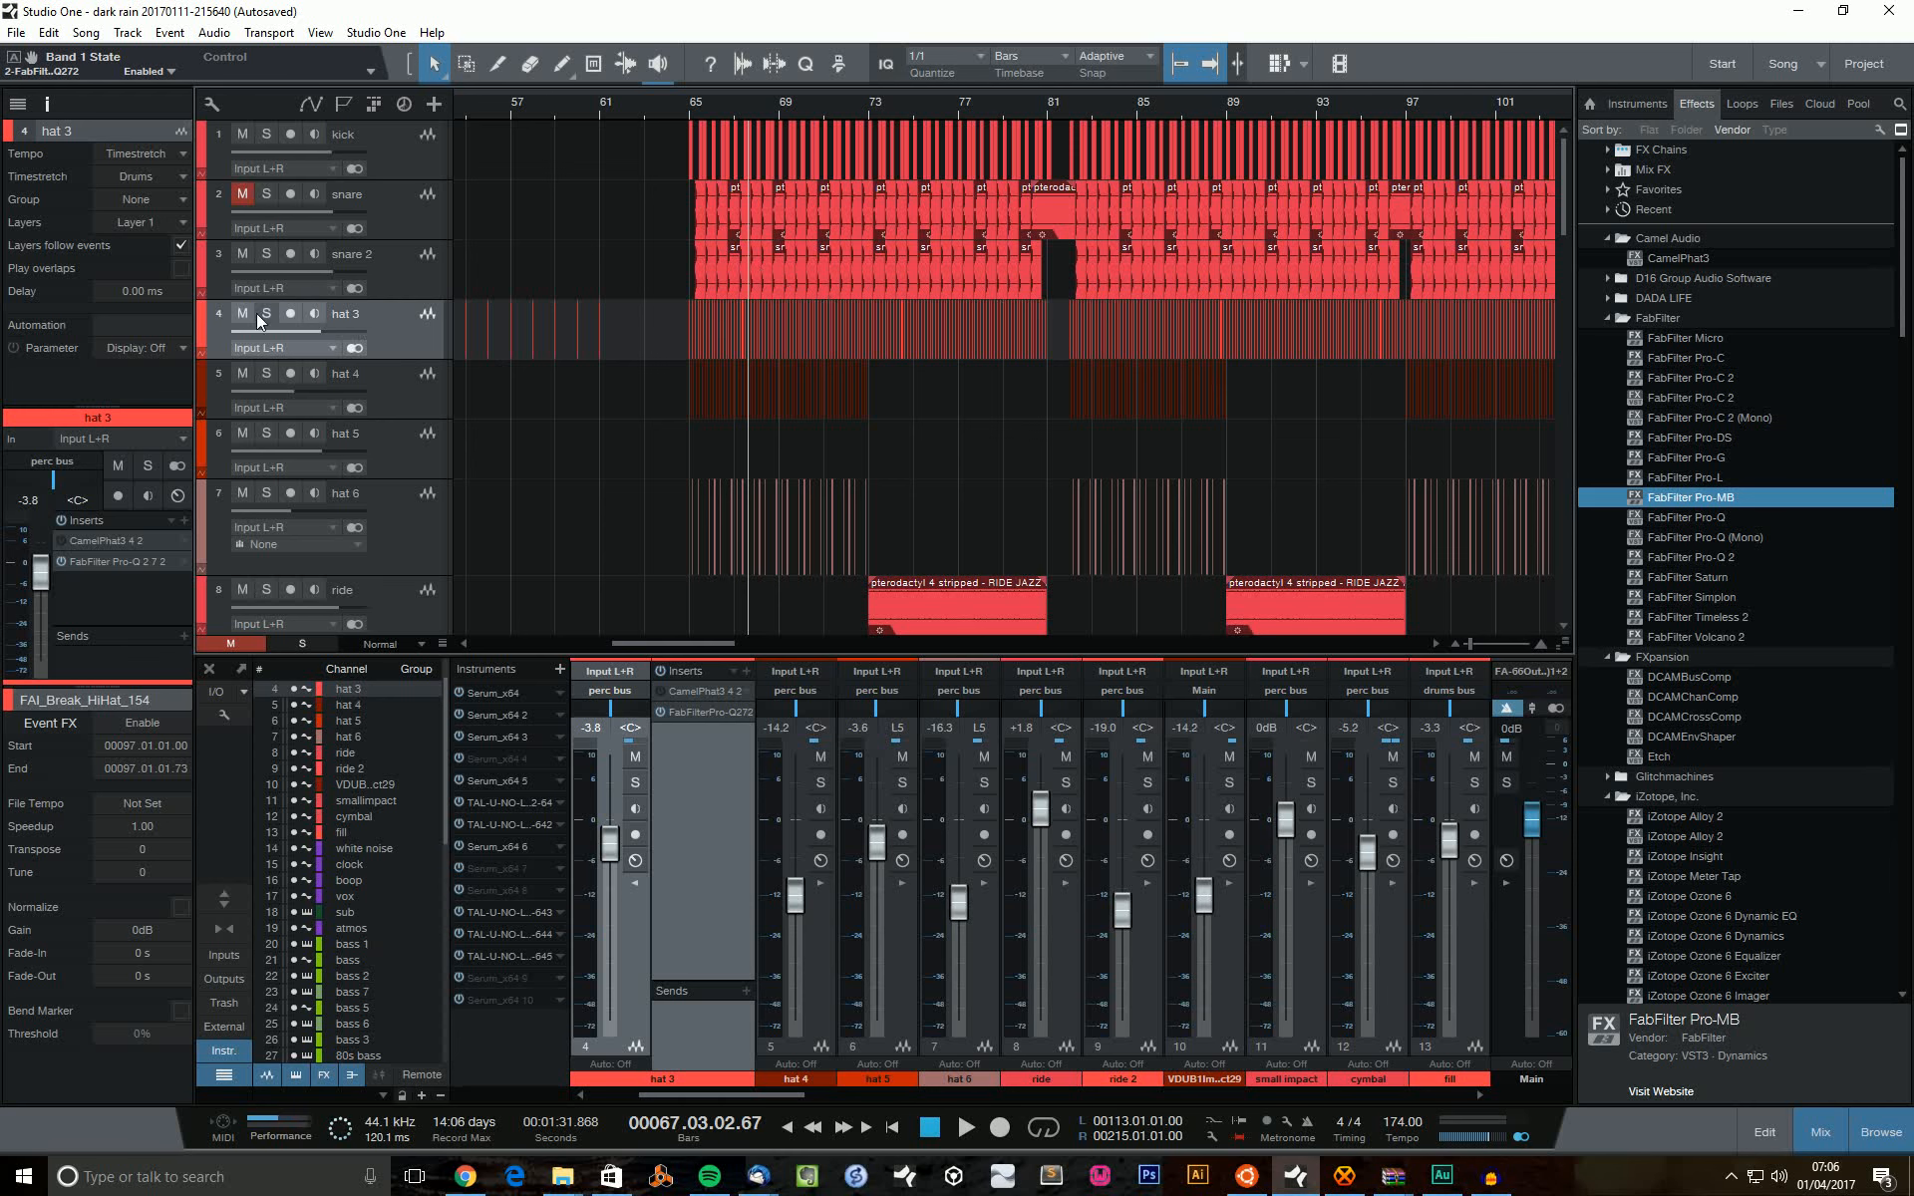
click(692, 116)
scroll(877, 431, down, 9)
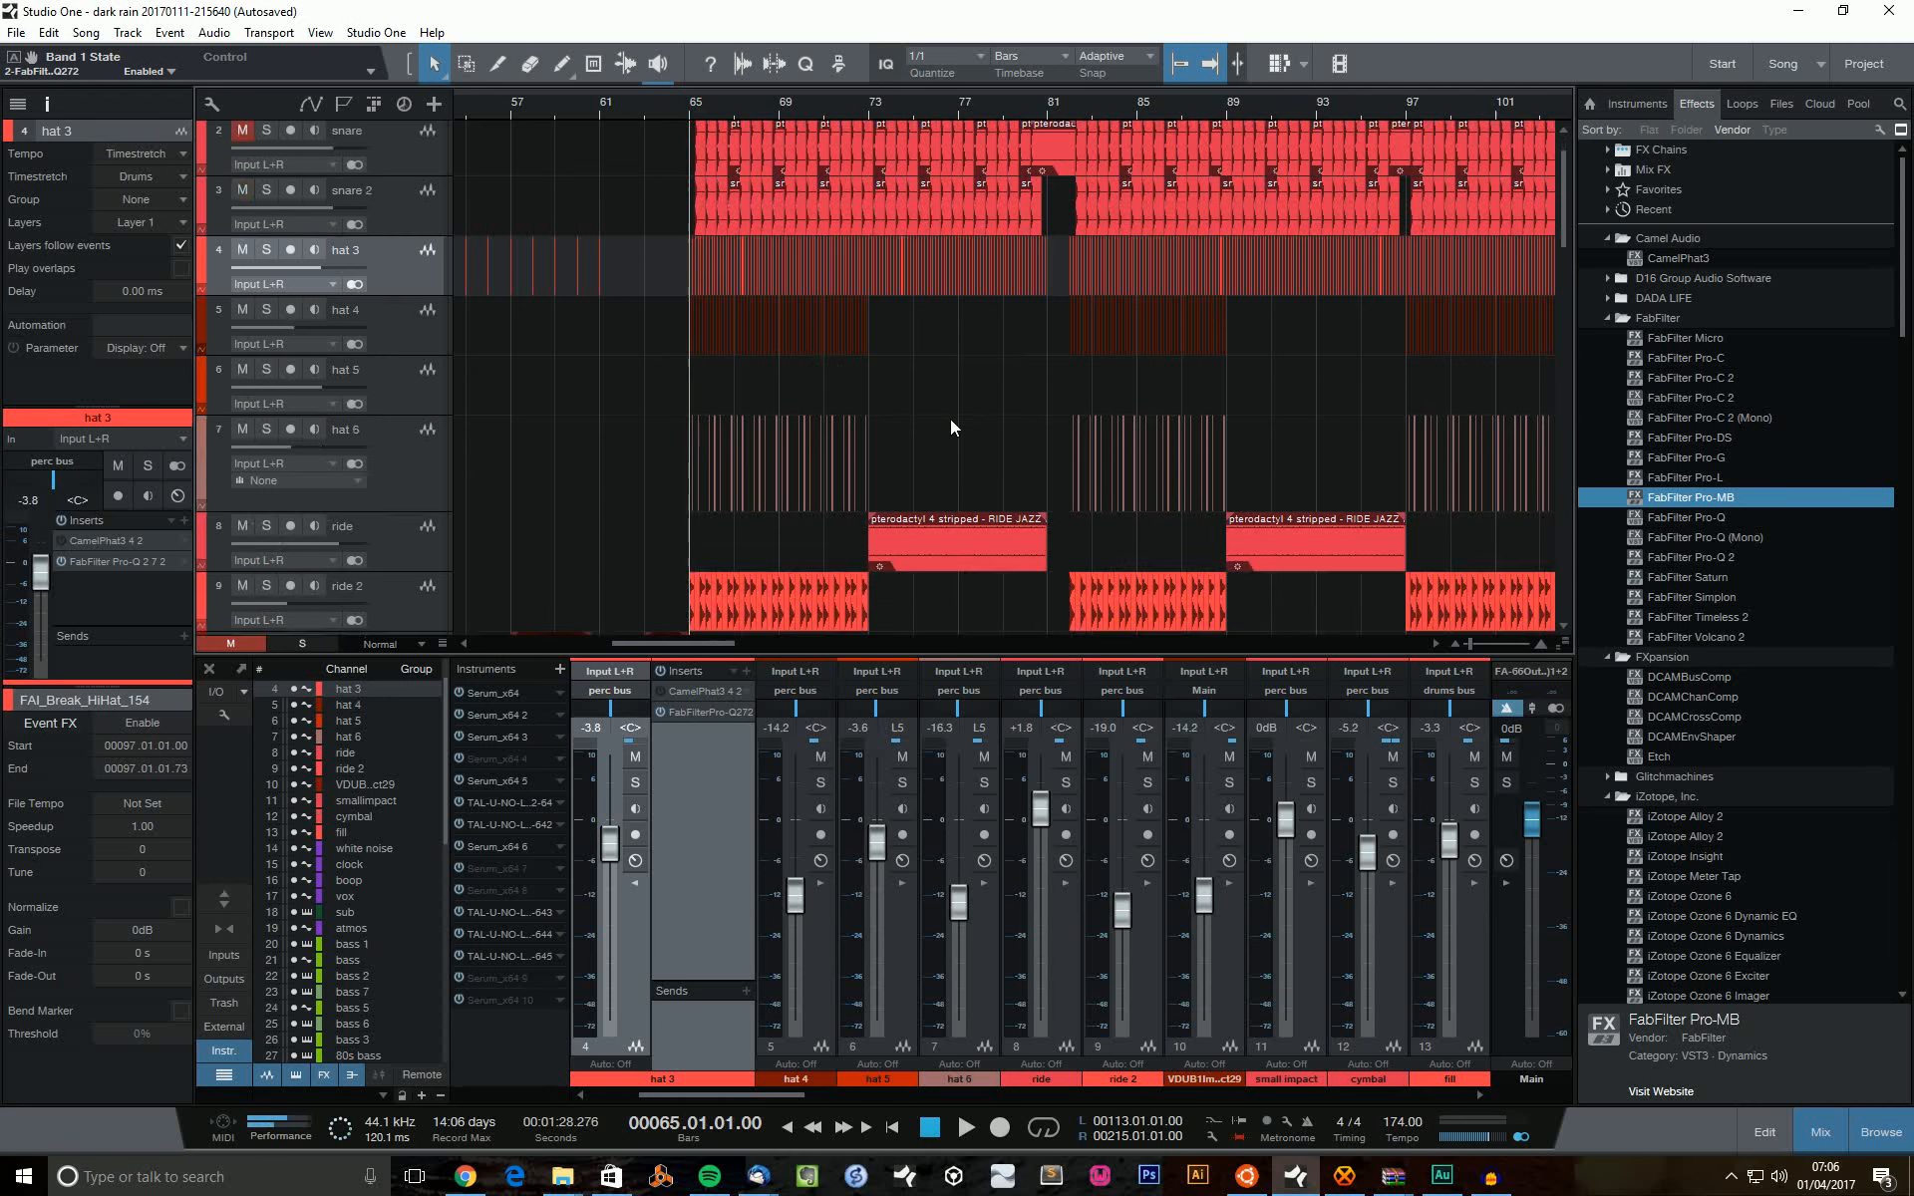
scroll(955, 463, down, 7)
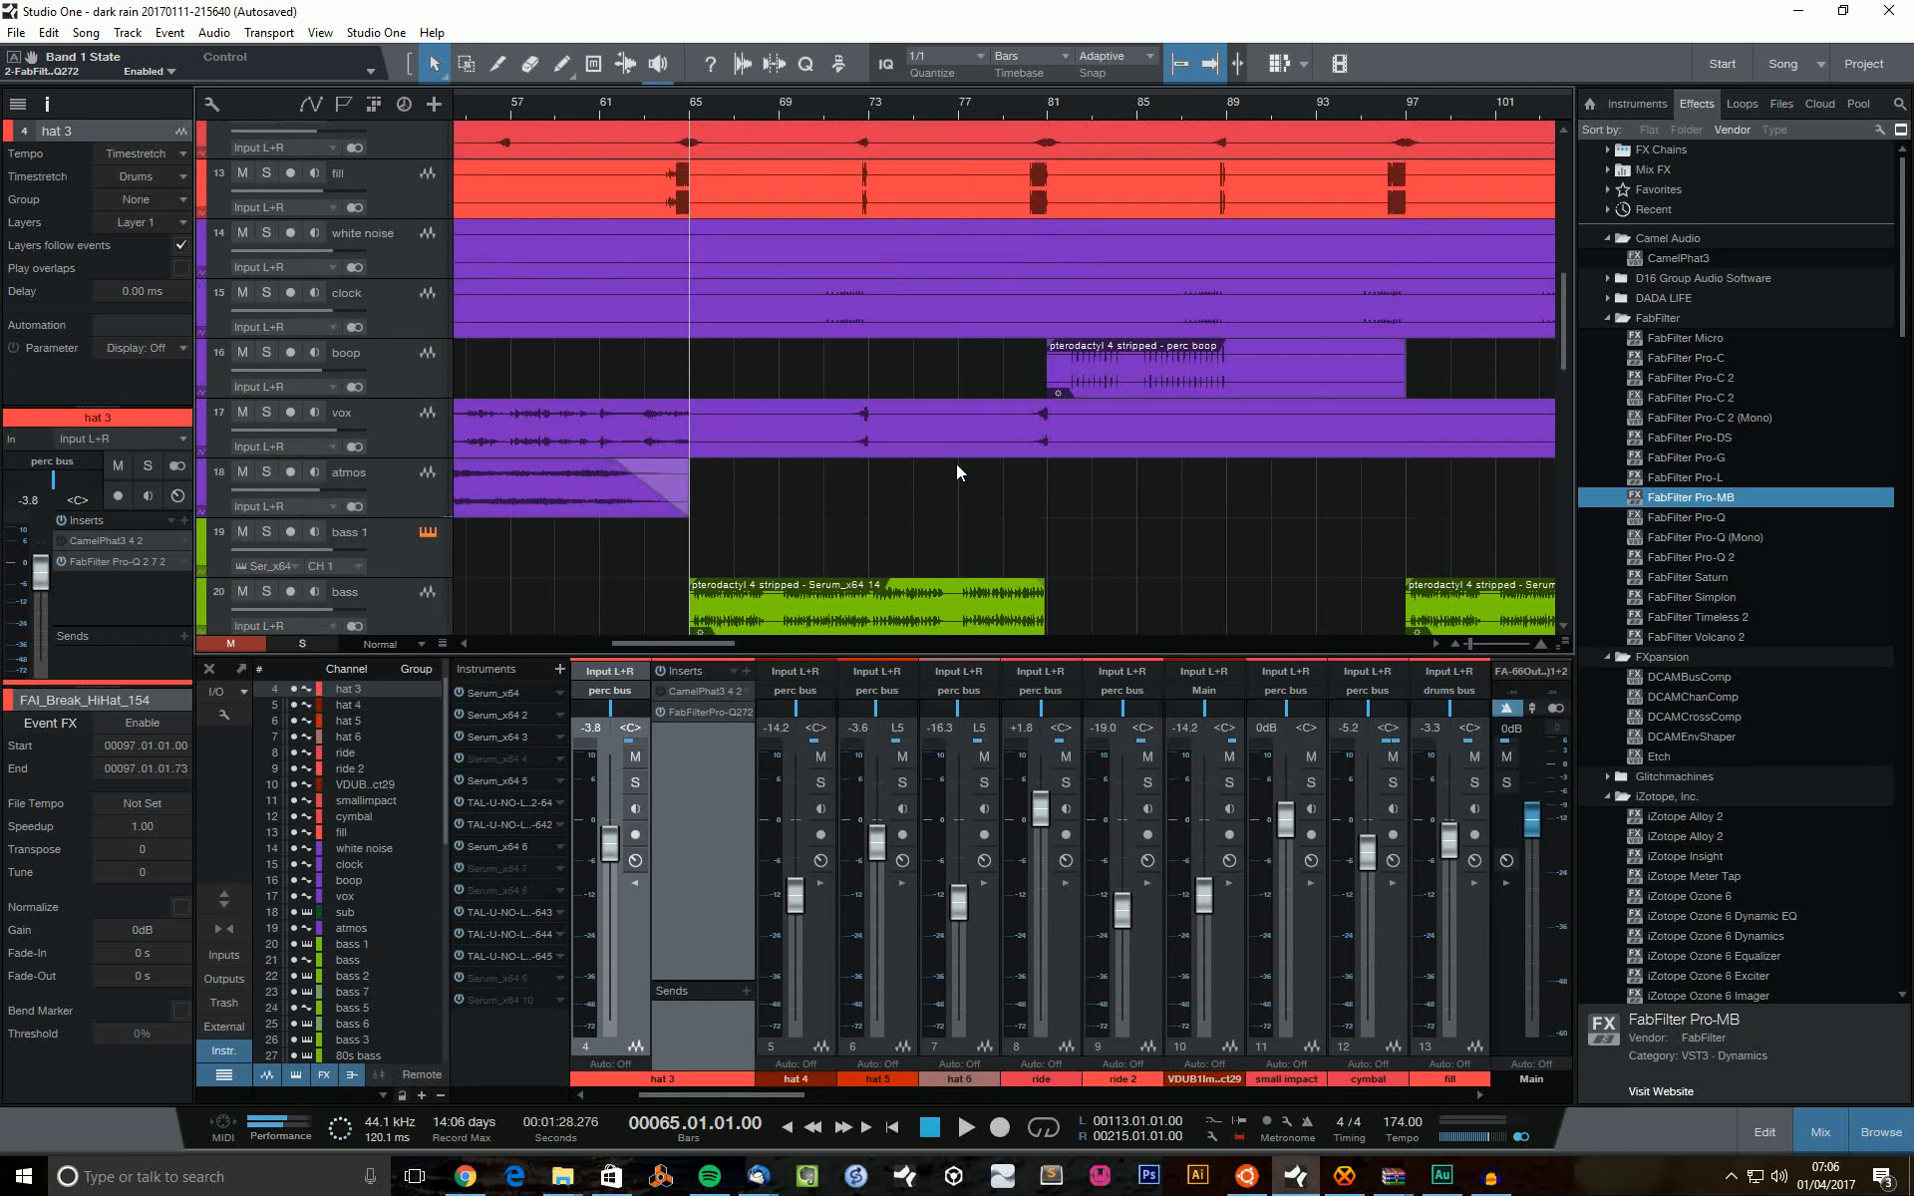
scroll(967, 461, up, 16)
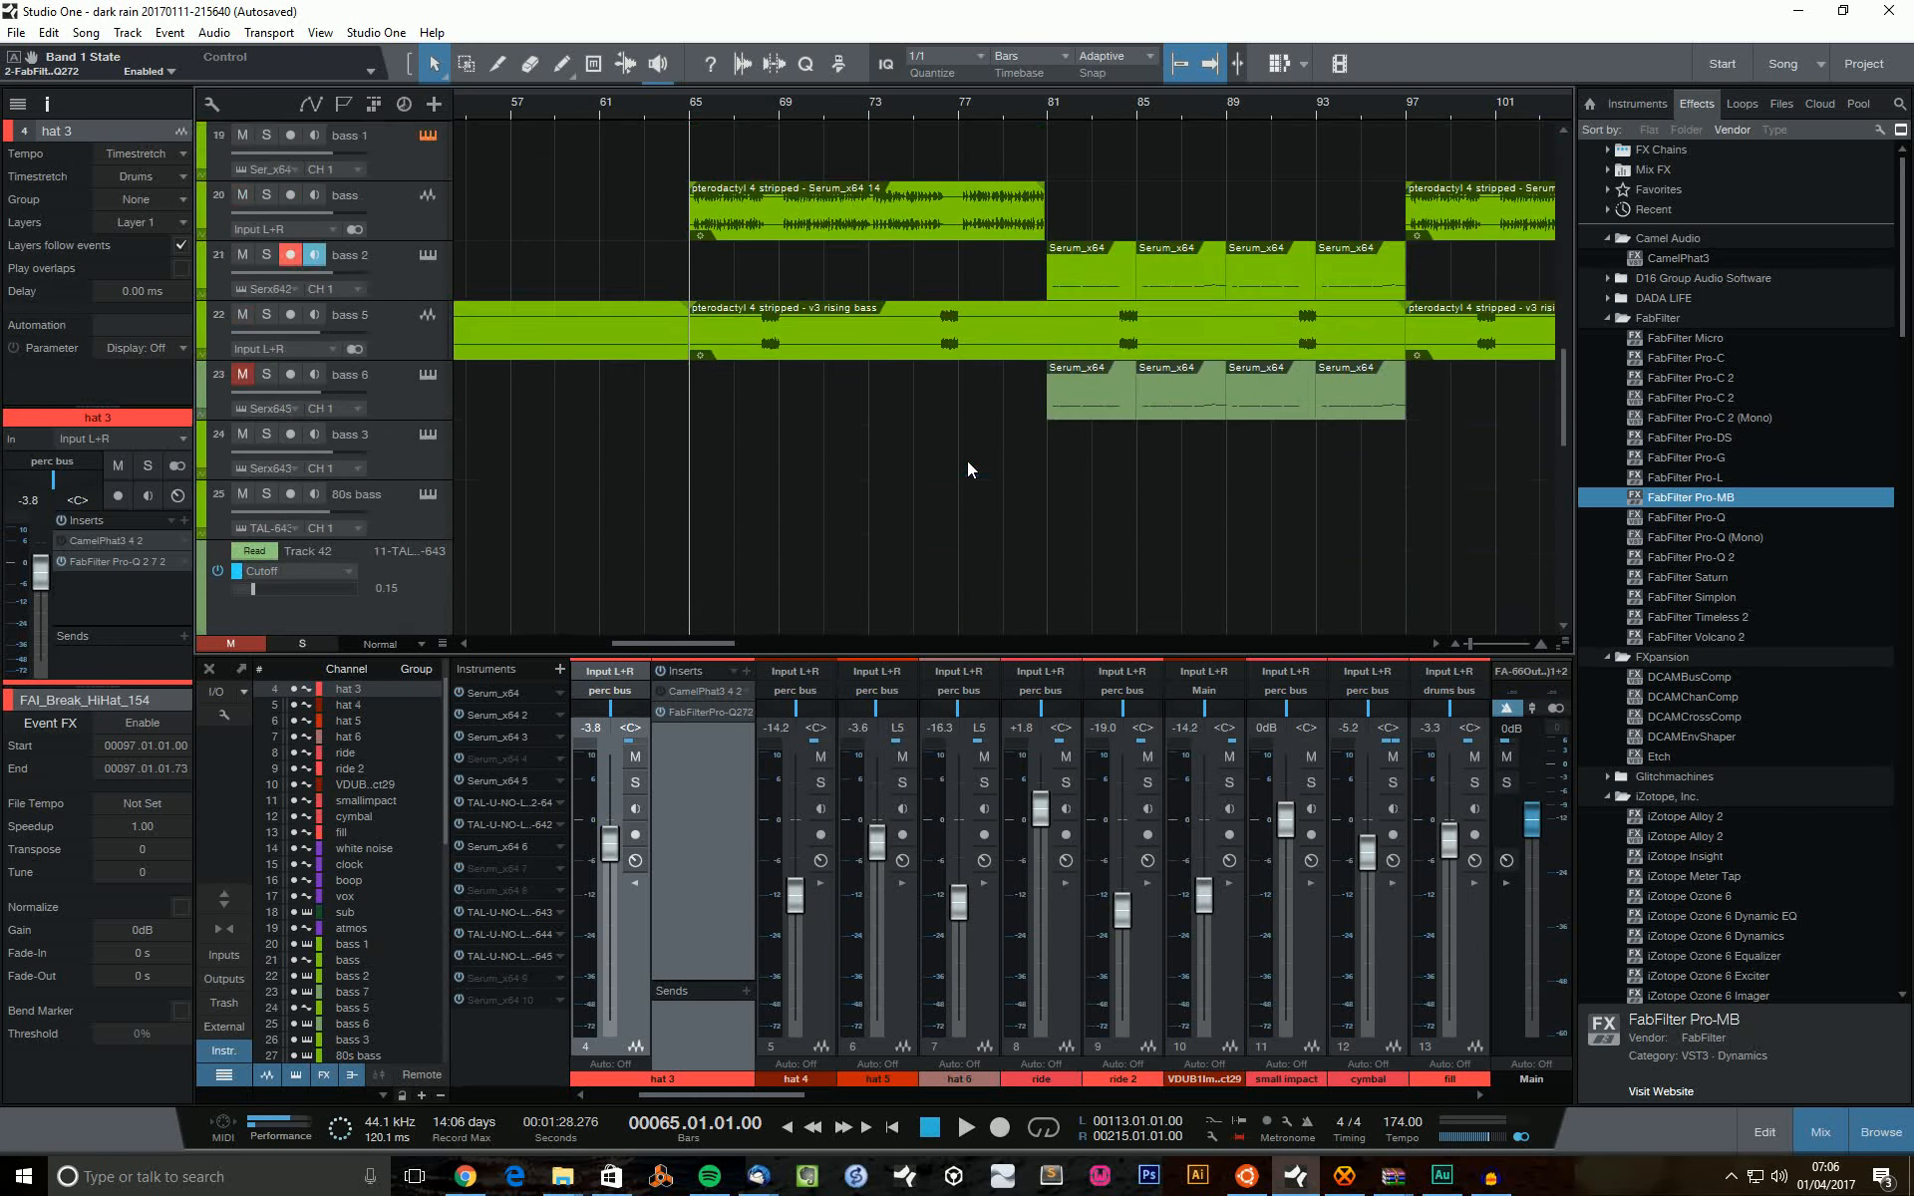
key(space)
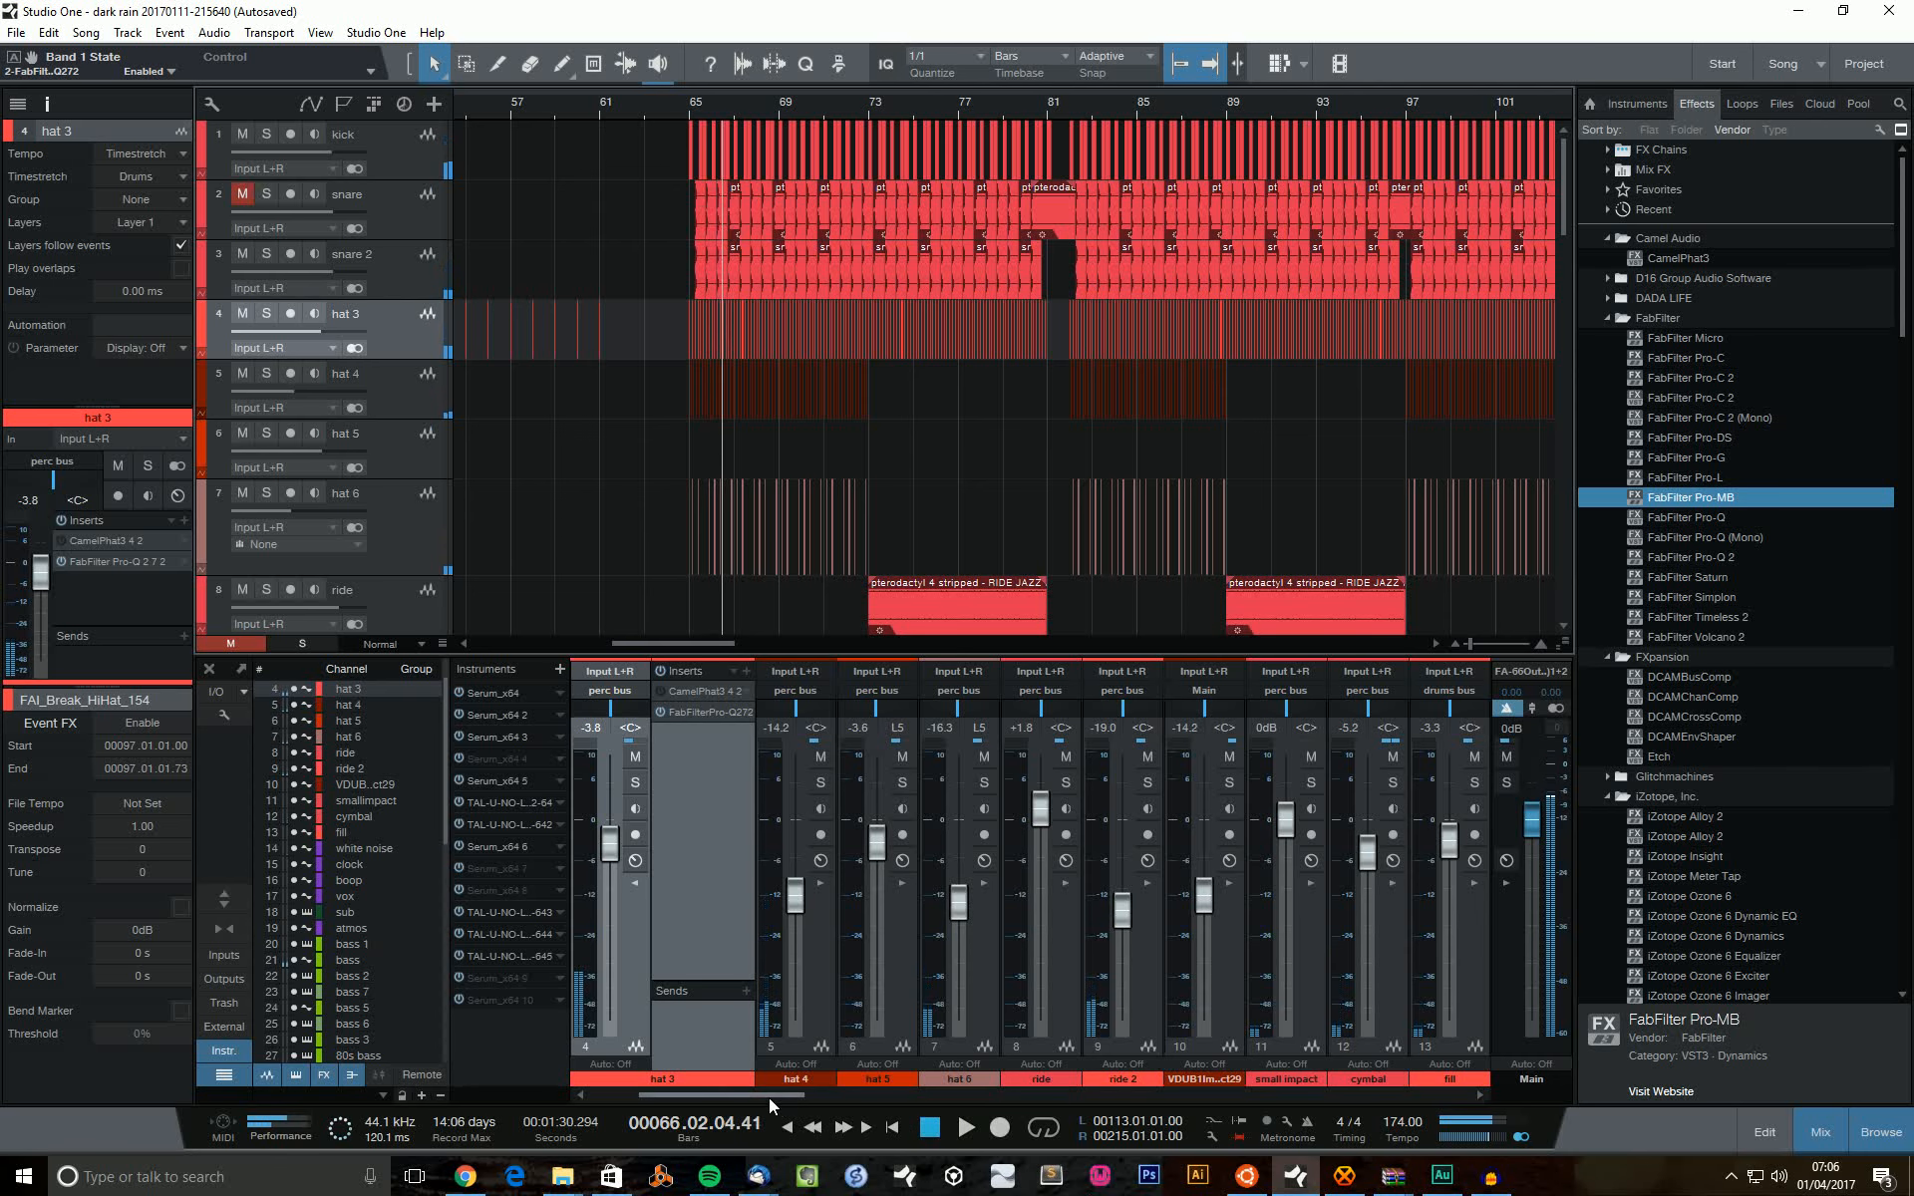
Toggle the snare 2 track's solo on and off, and delete the muted snare track above it.
drag(769, 1097, 724, 1098)
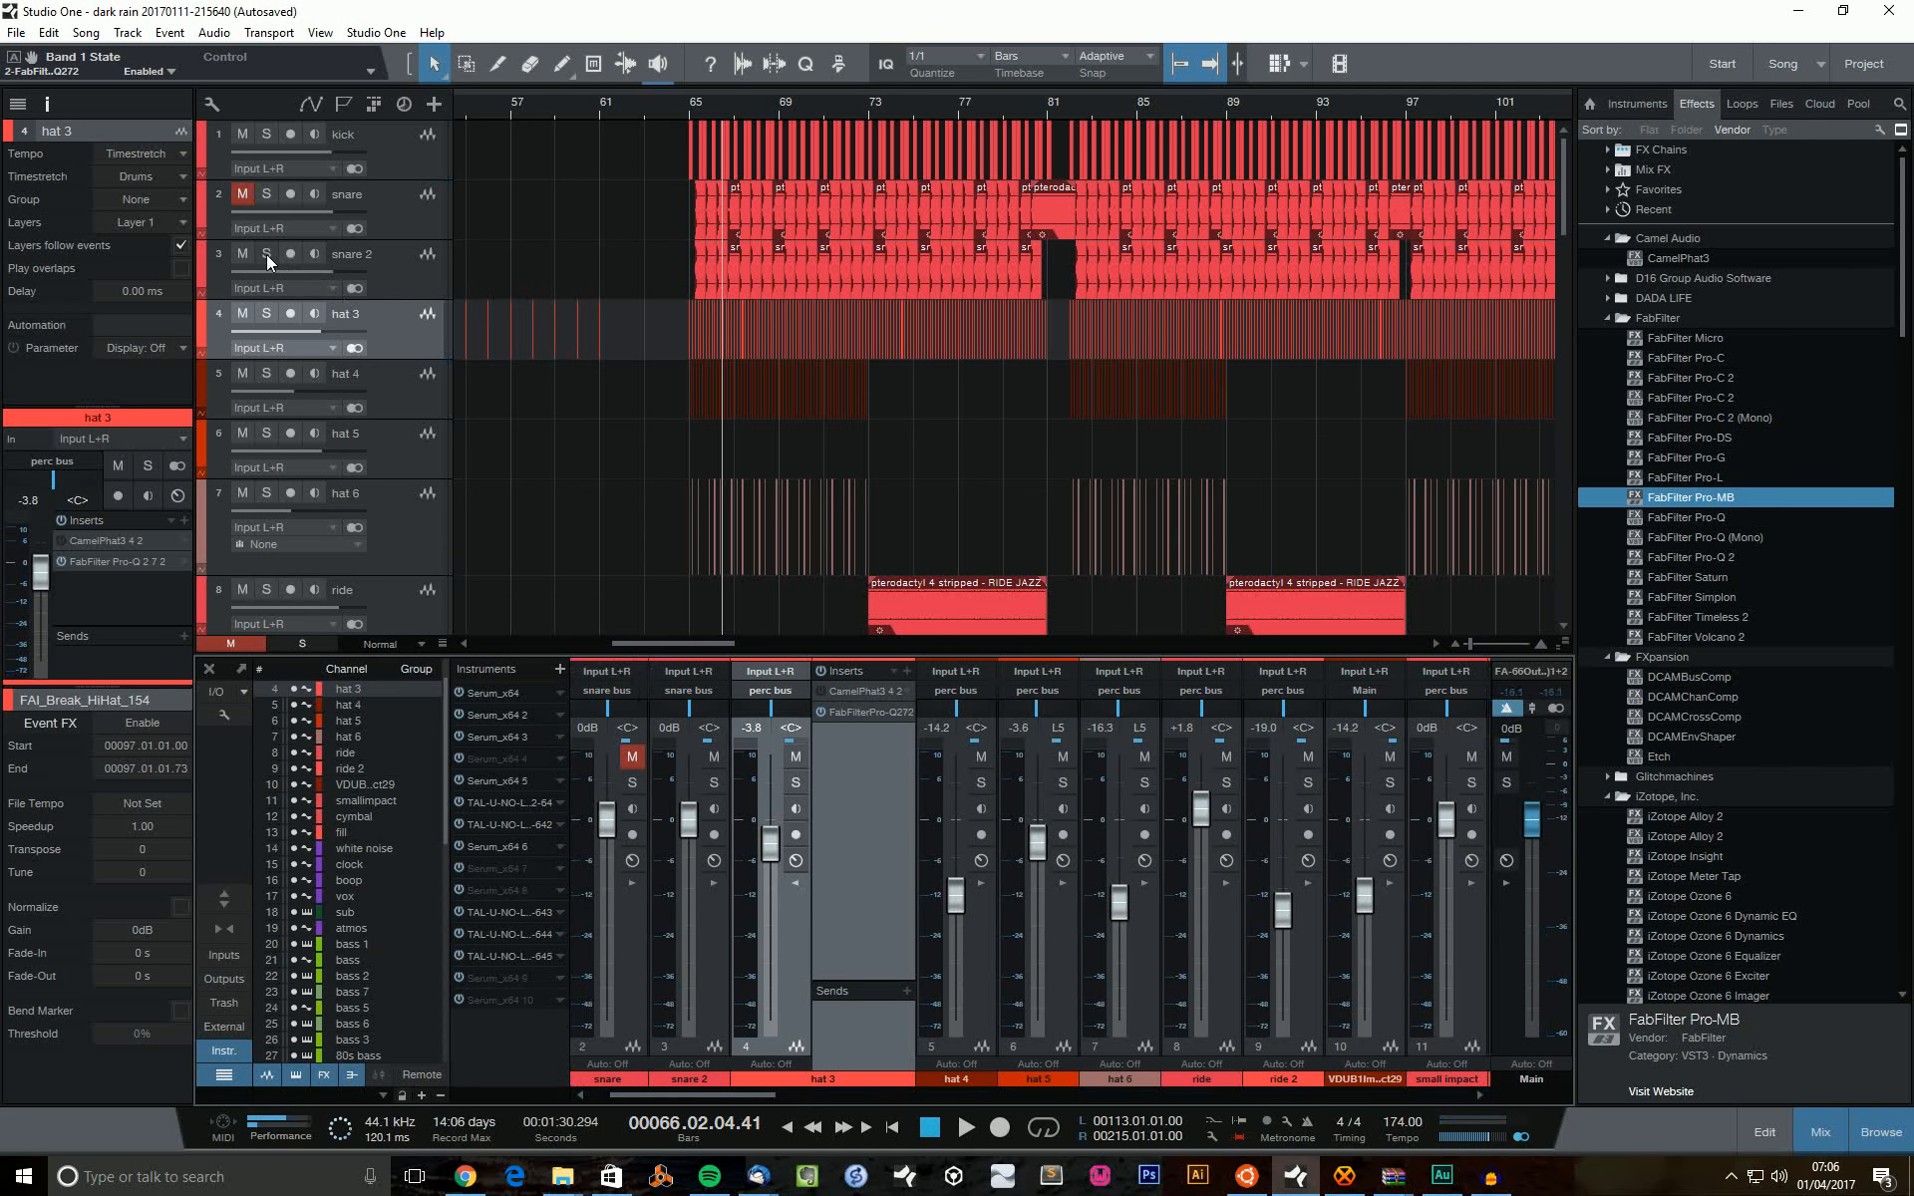
click(266, 254)
click(262, 255)
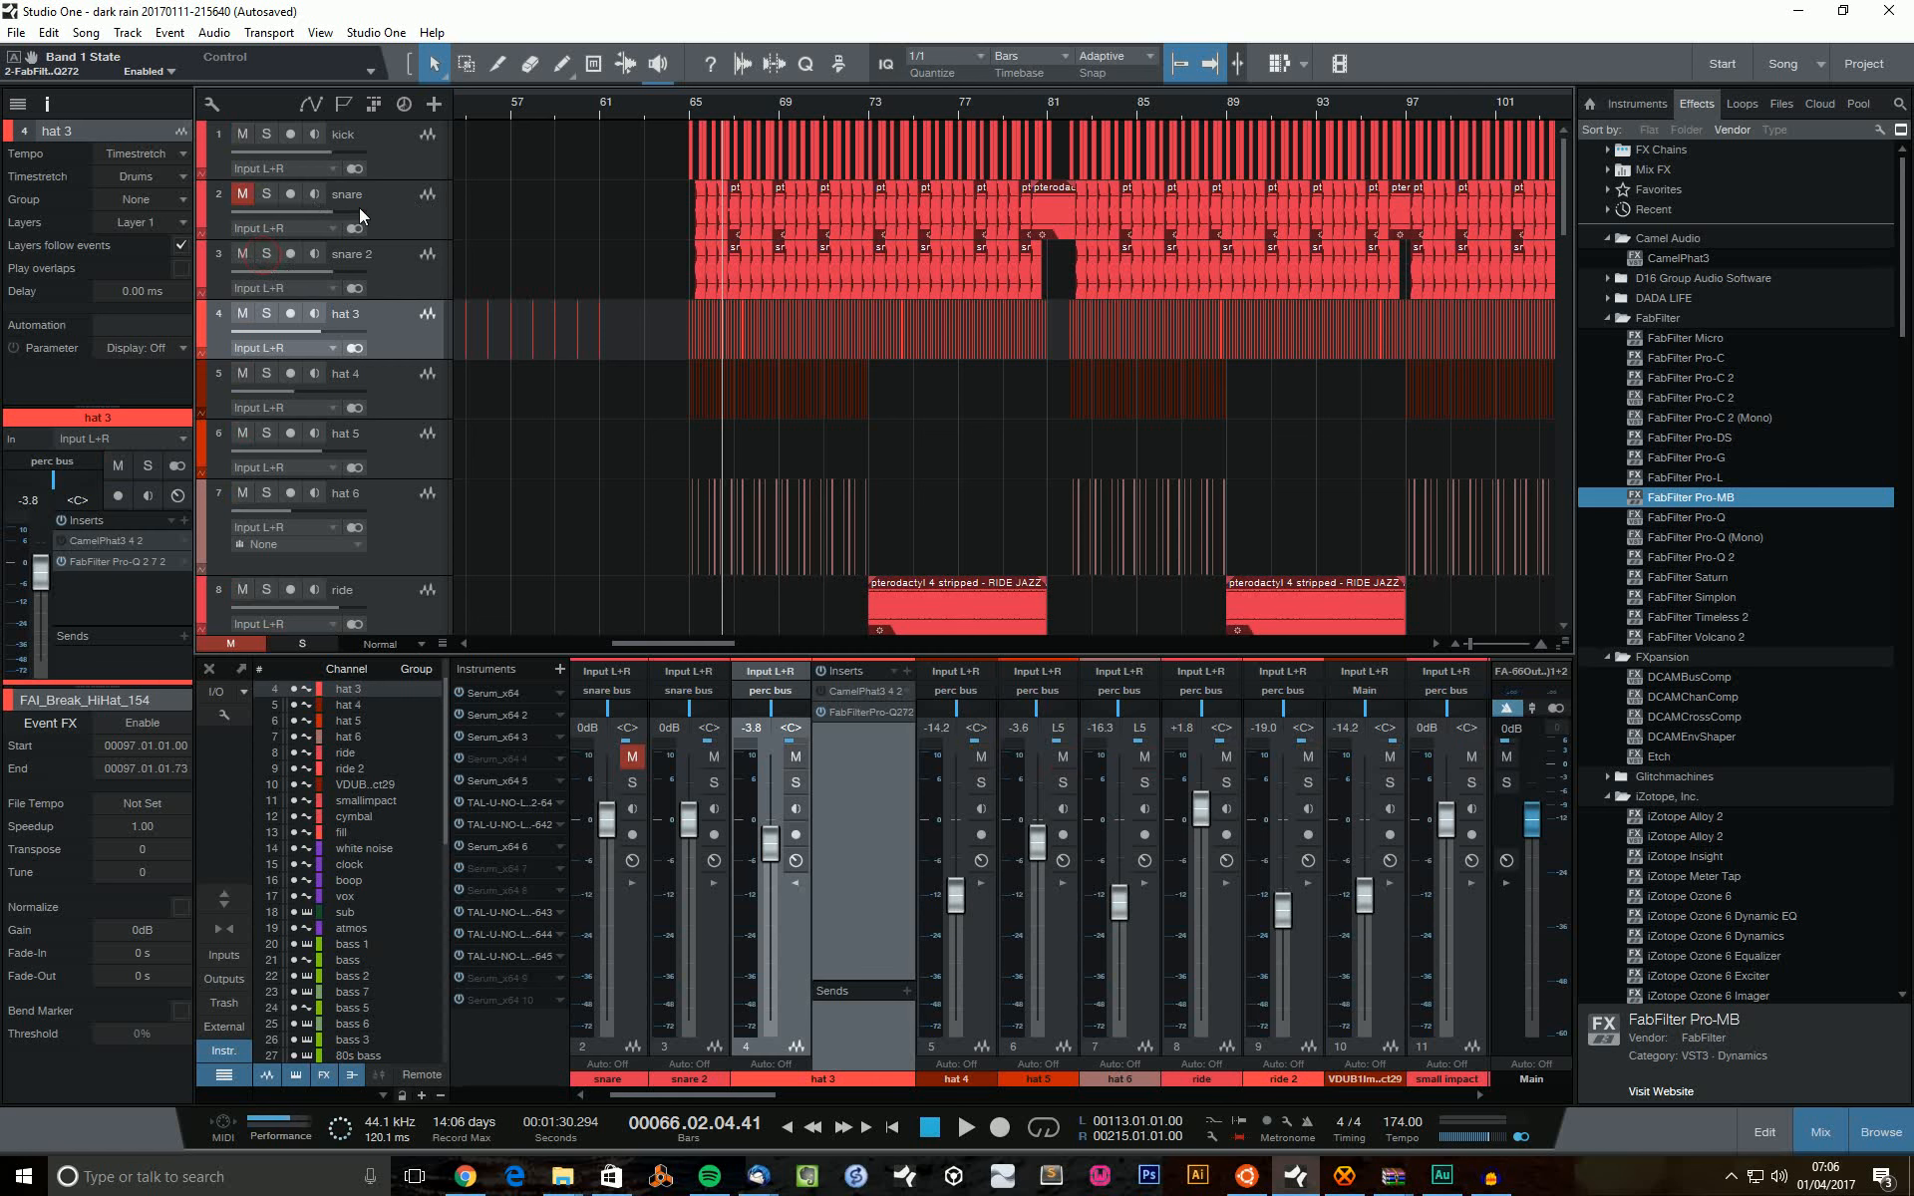
click(406, 219)
key(Delete)
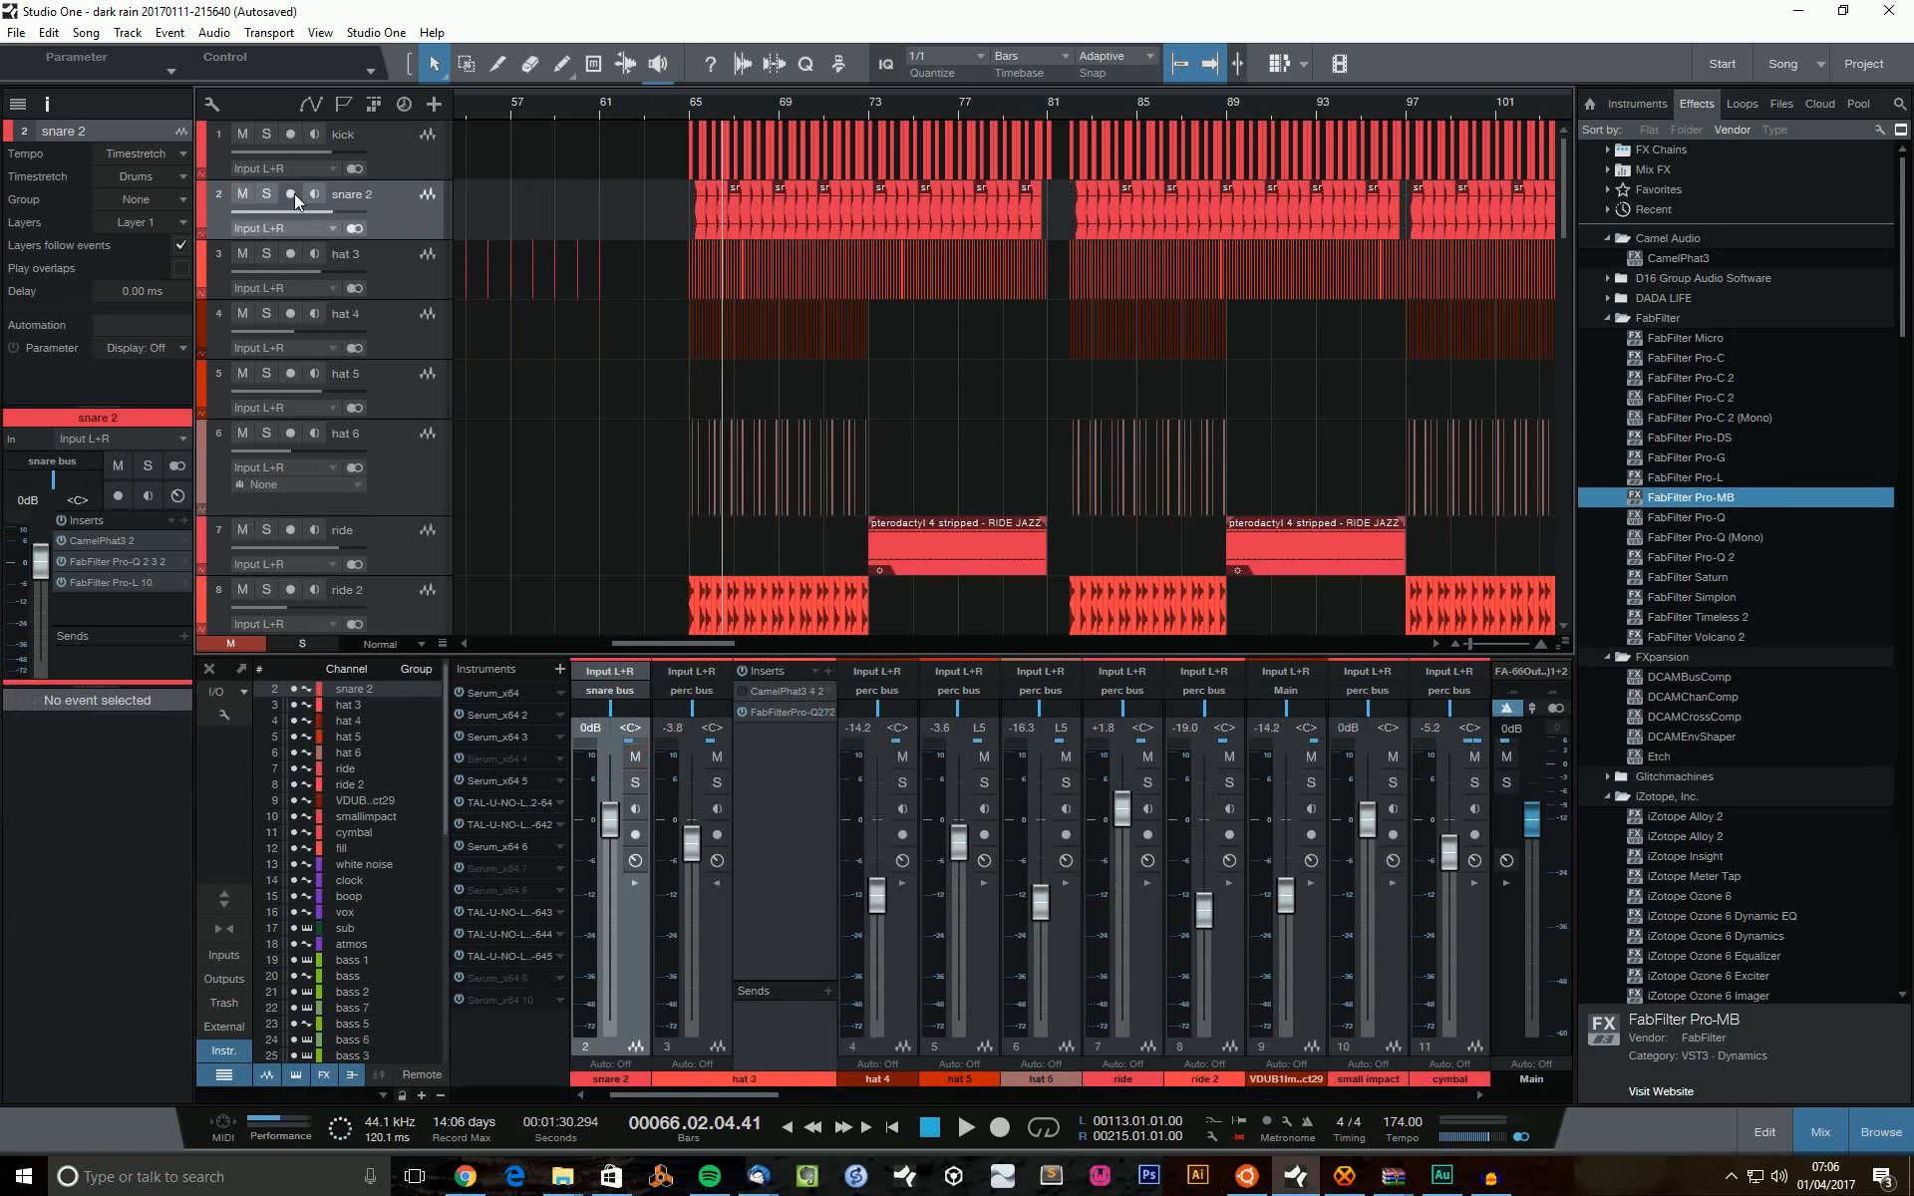
Solo snare 2, expand its inserts in the console, and listen to it with the timeline zoomed in around bars 64 to 77.
click(267, 194)
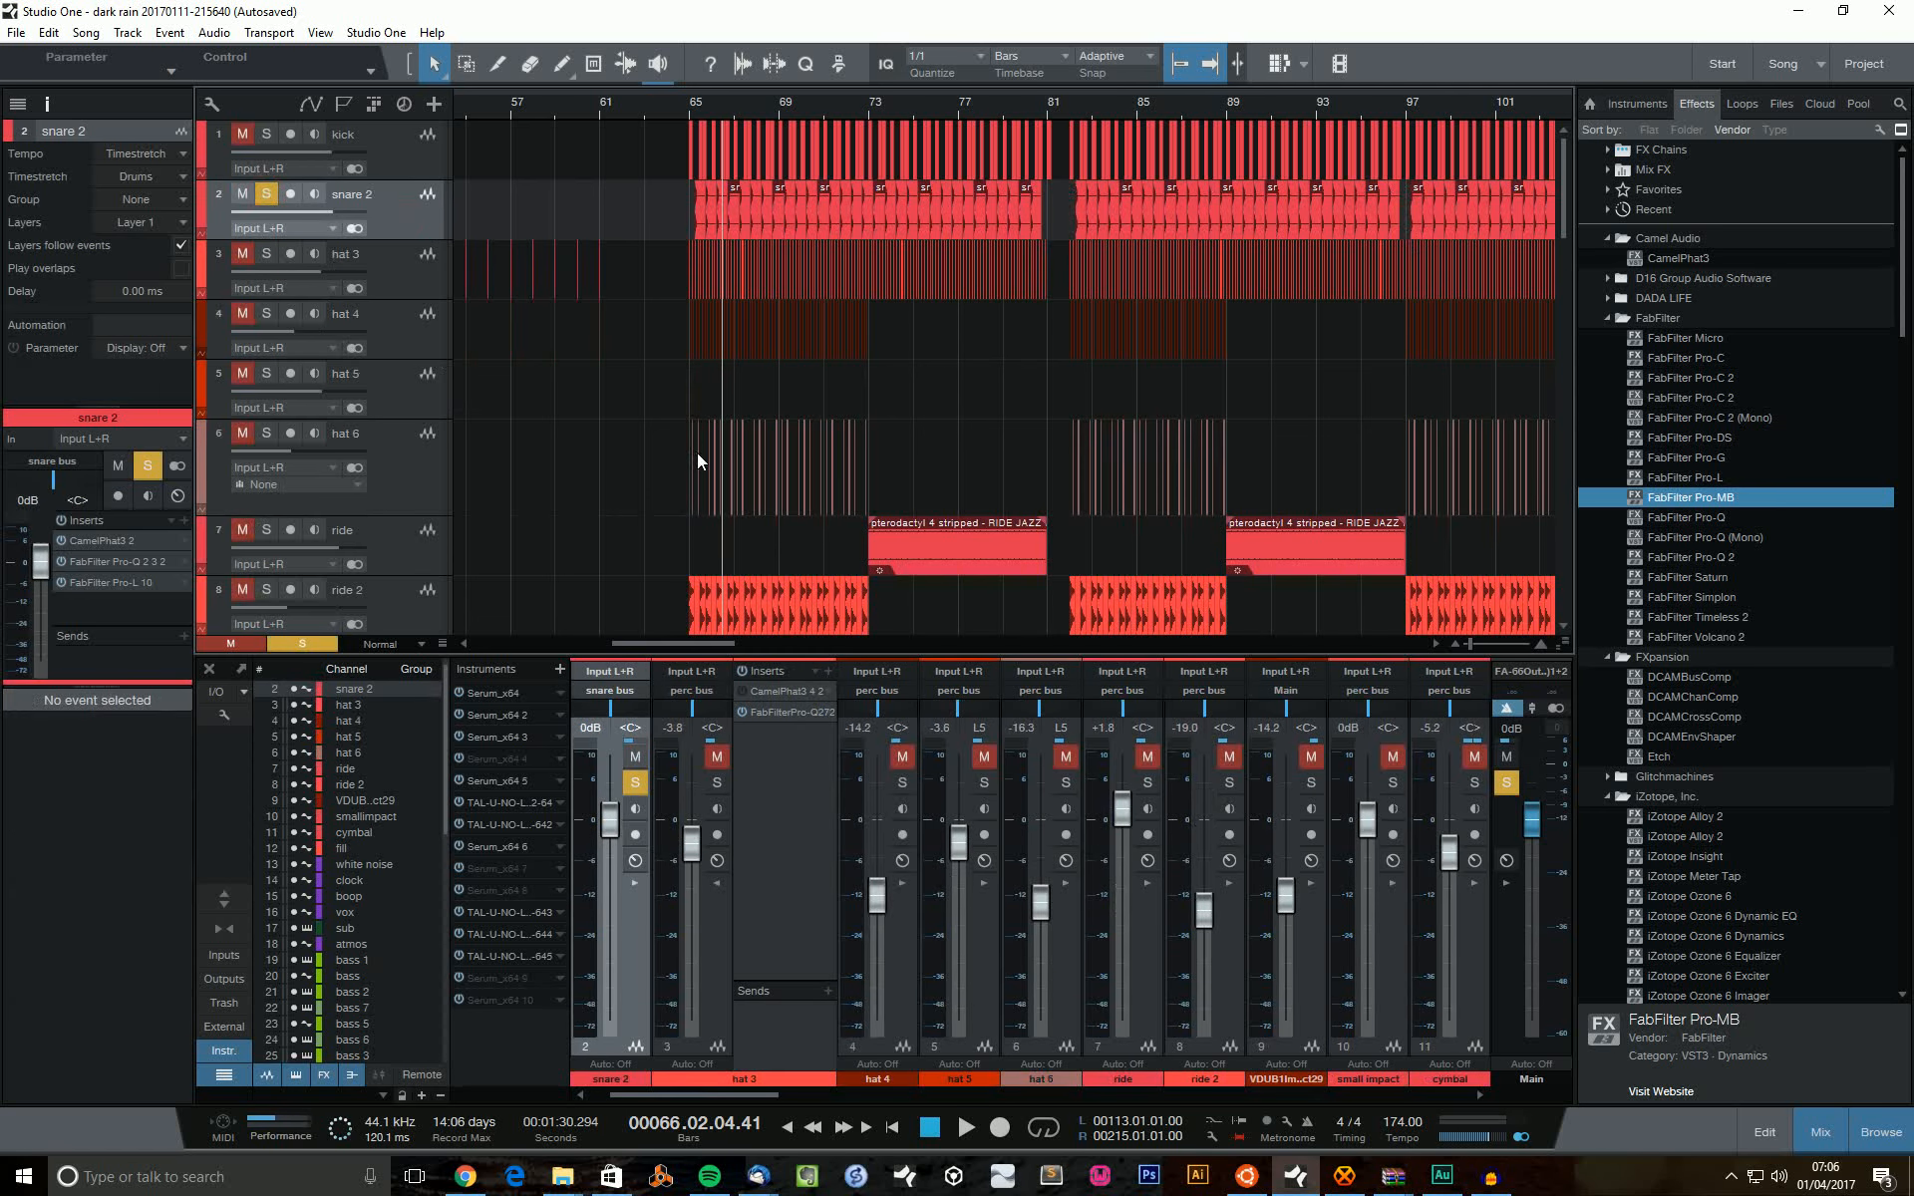
key(space)
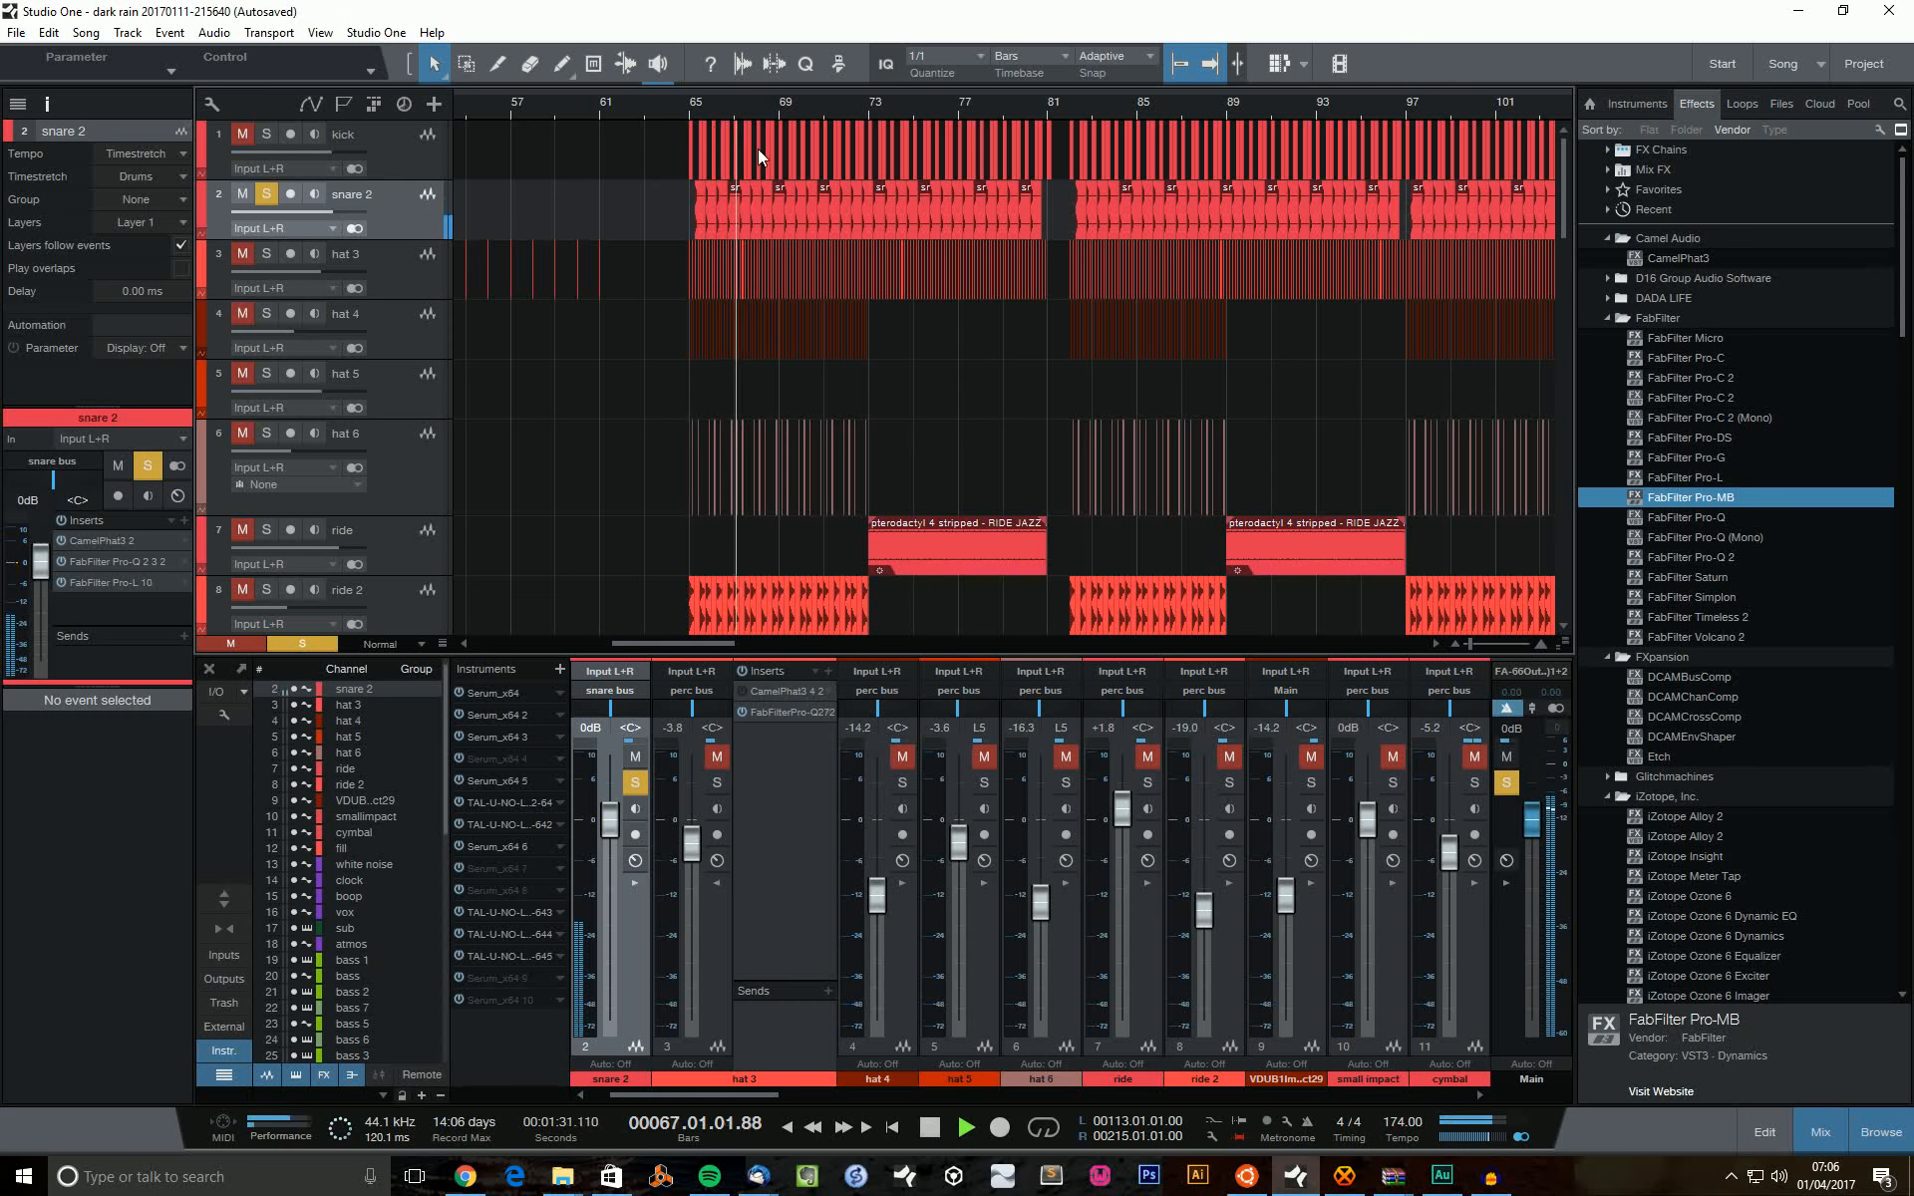
key(space)
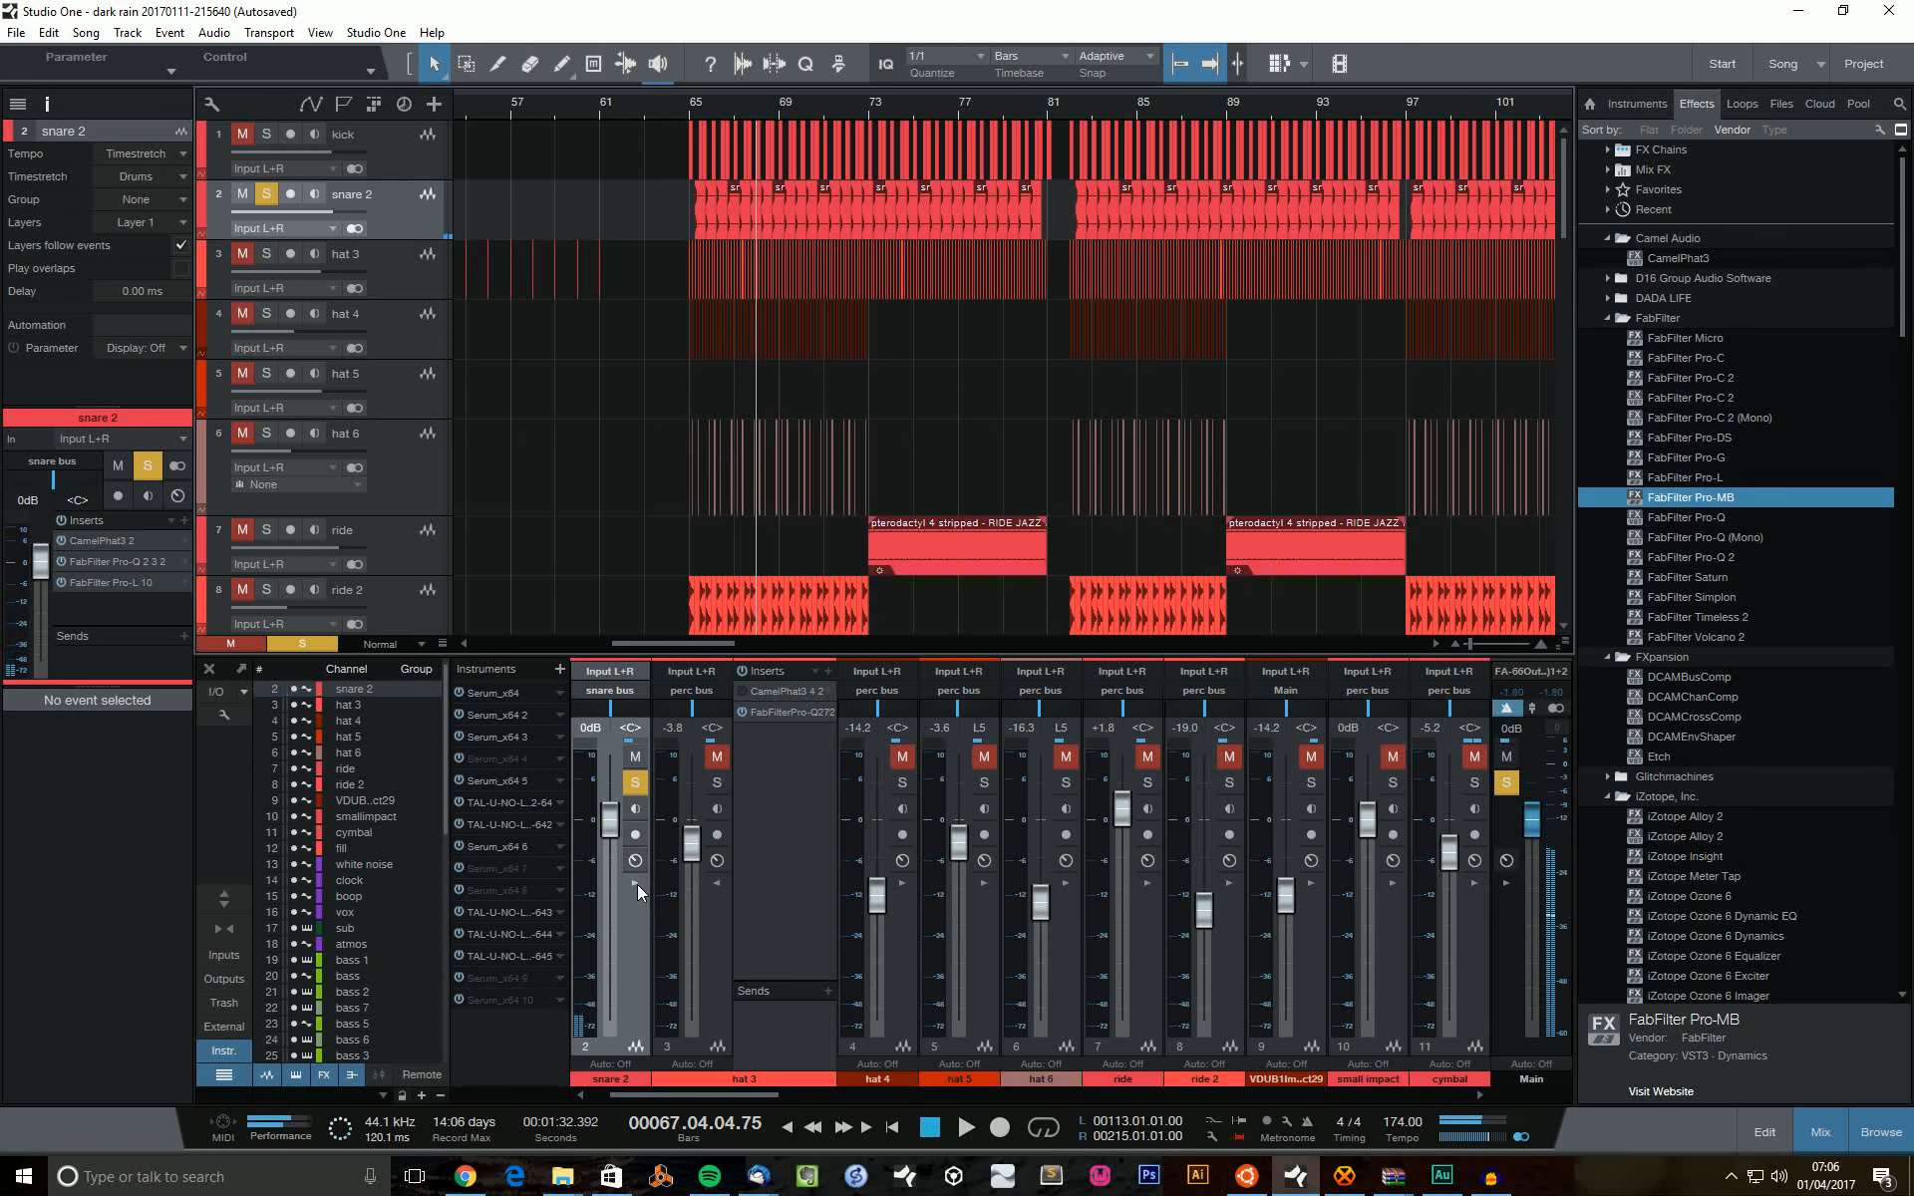
click(635, 884)
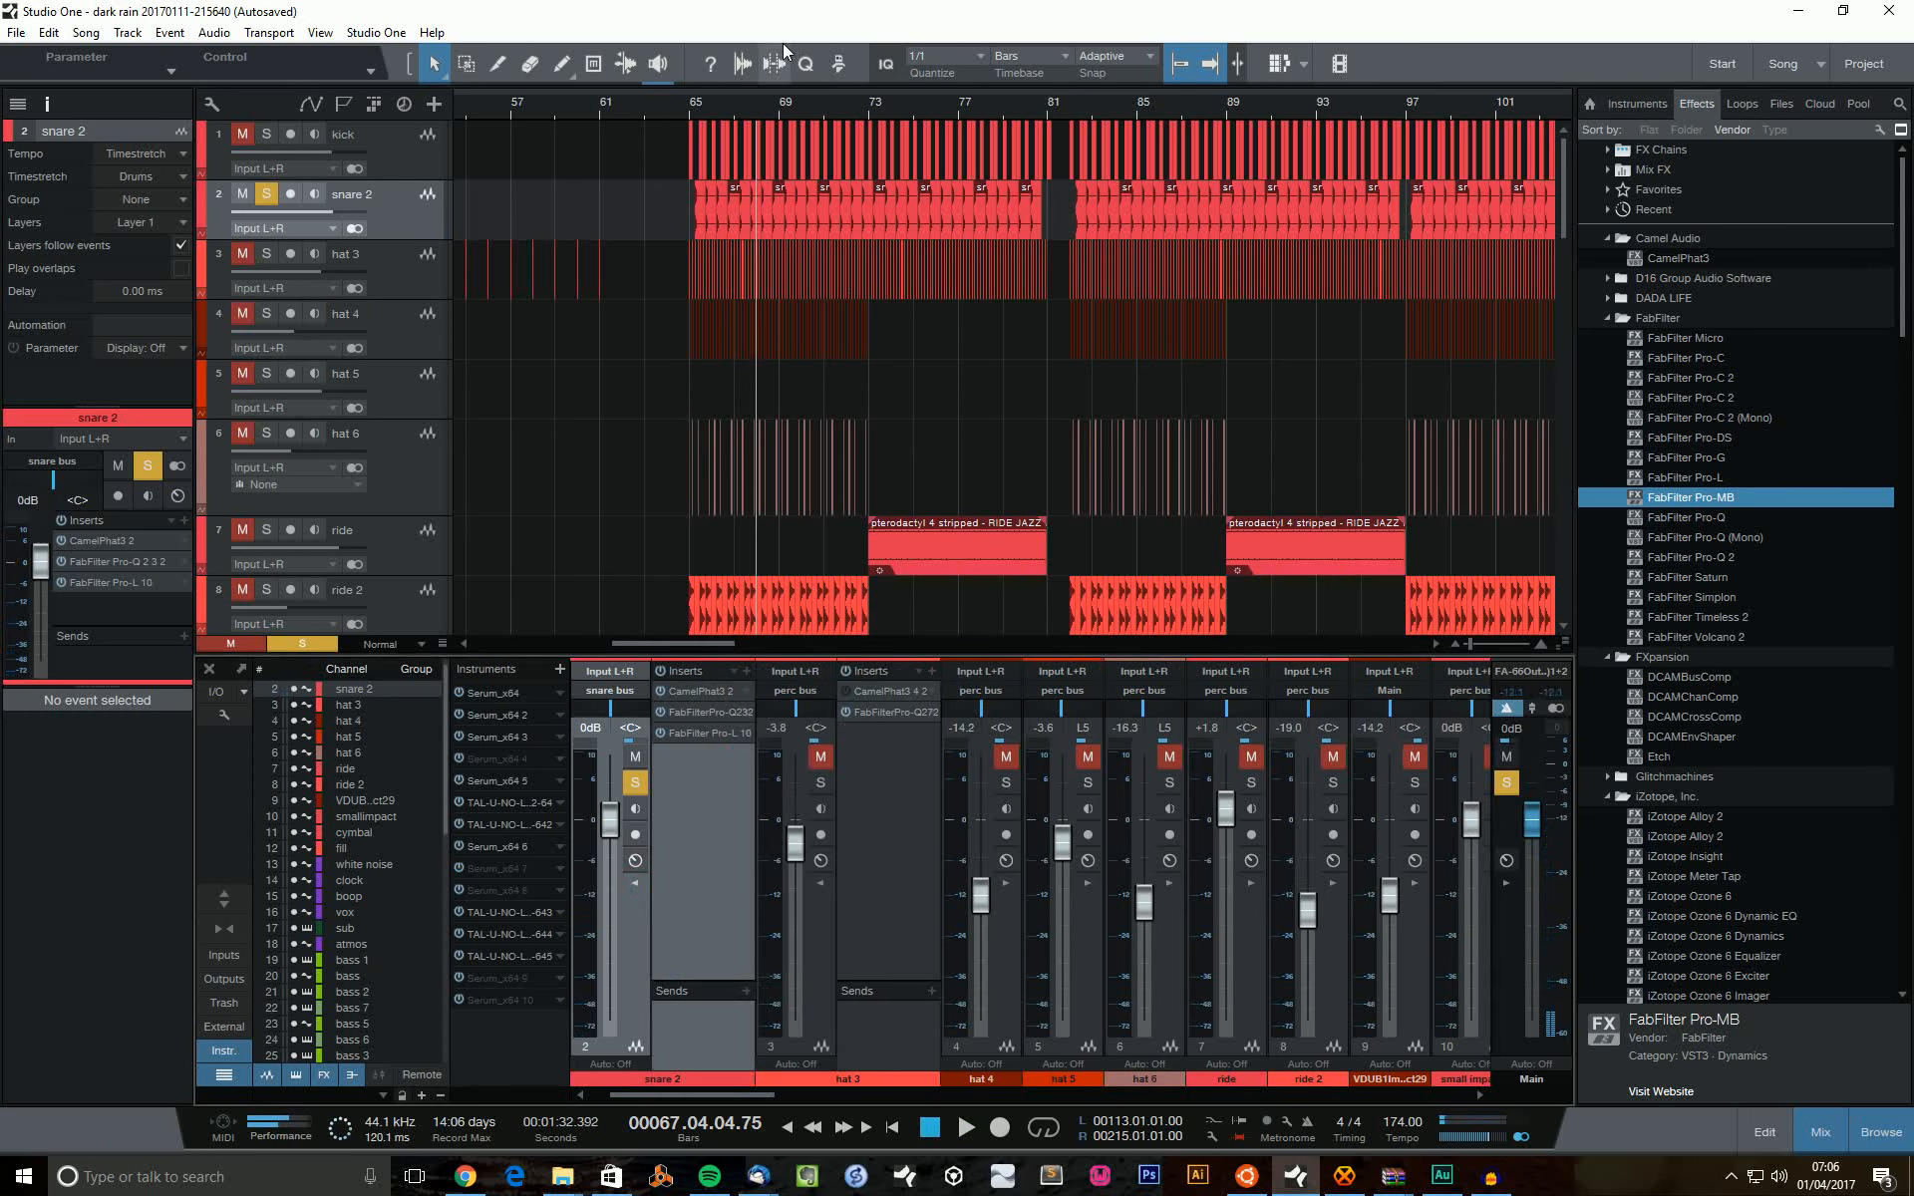
drag(755, 95, 744, 150)
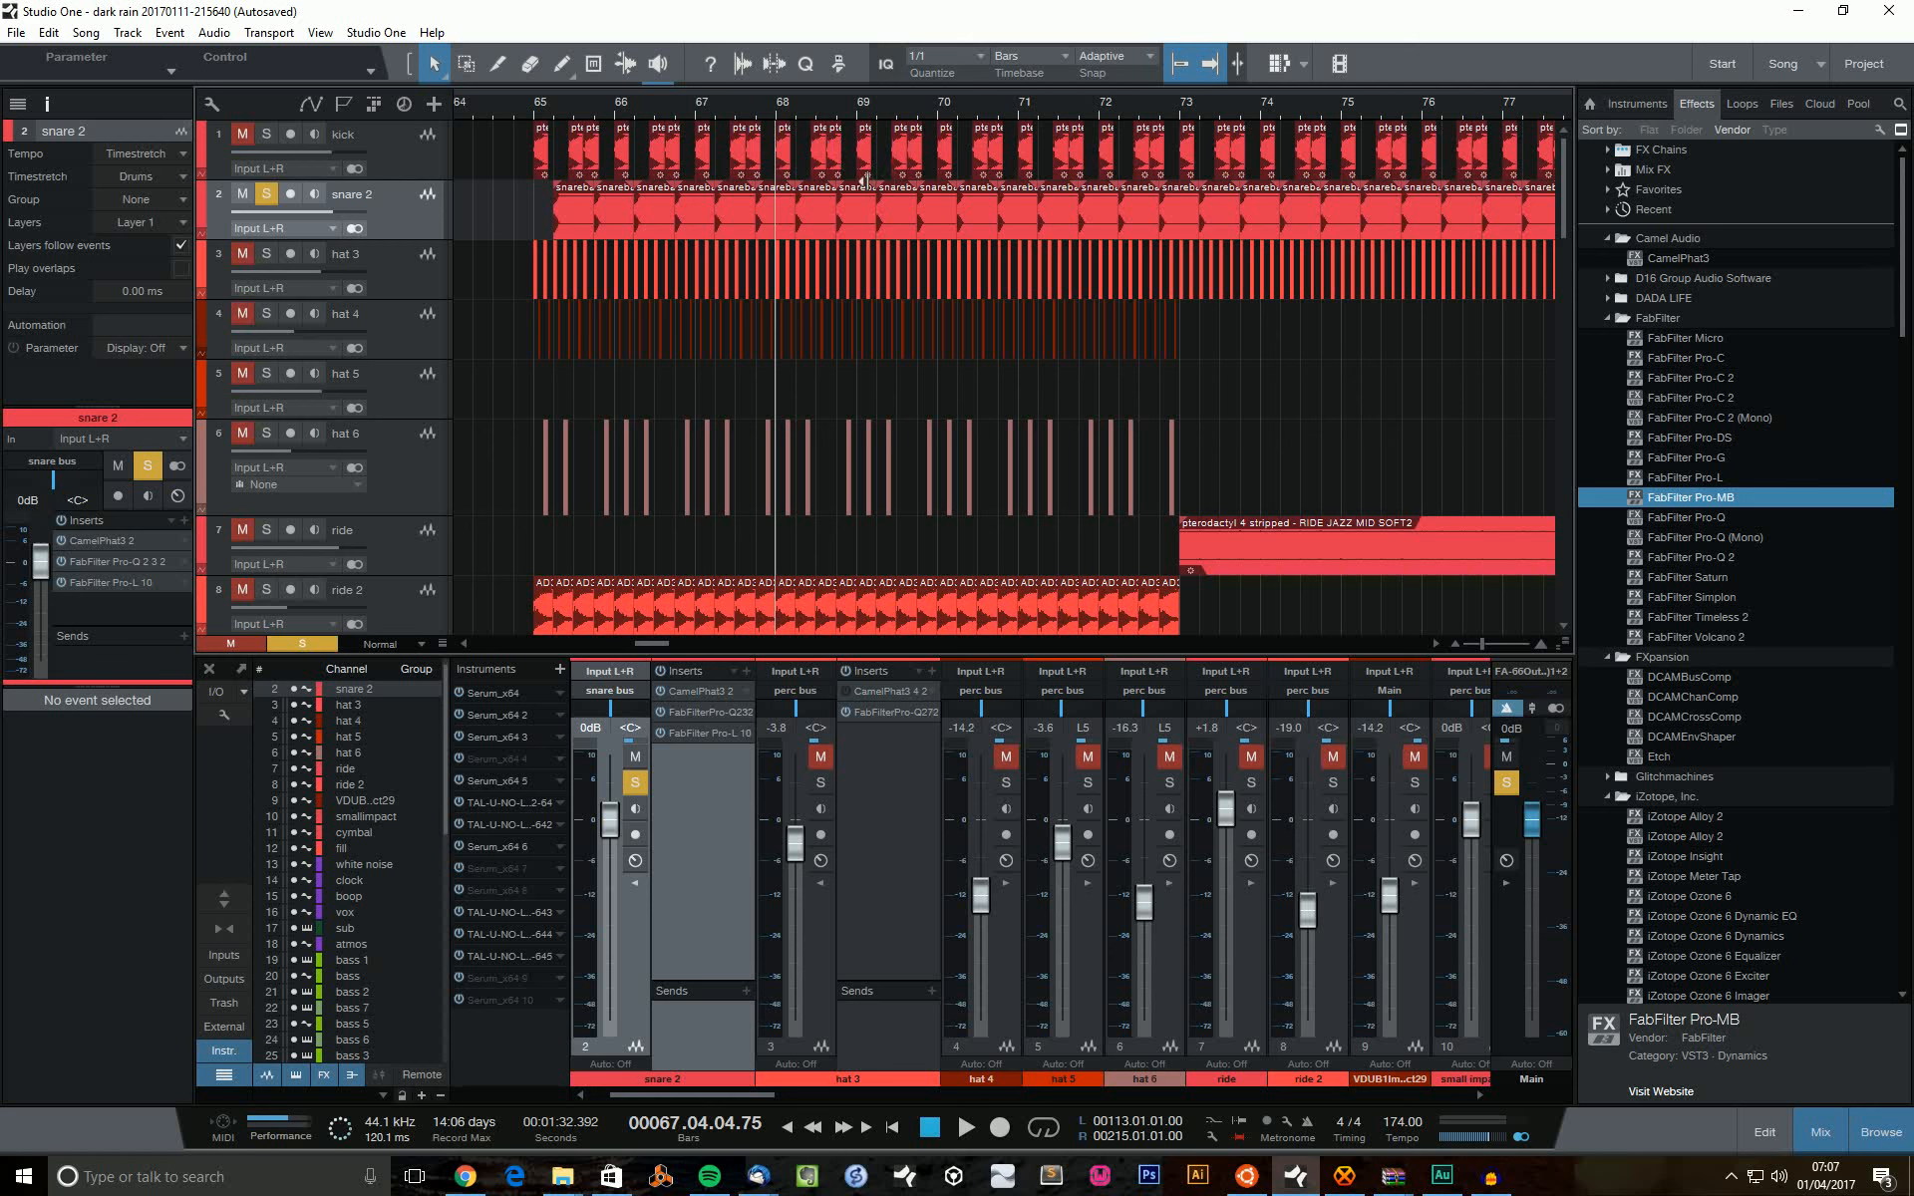
key(space)
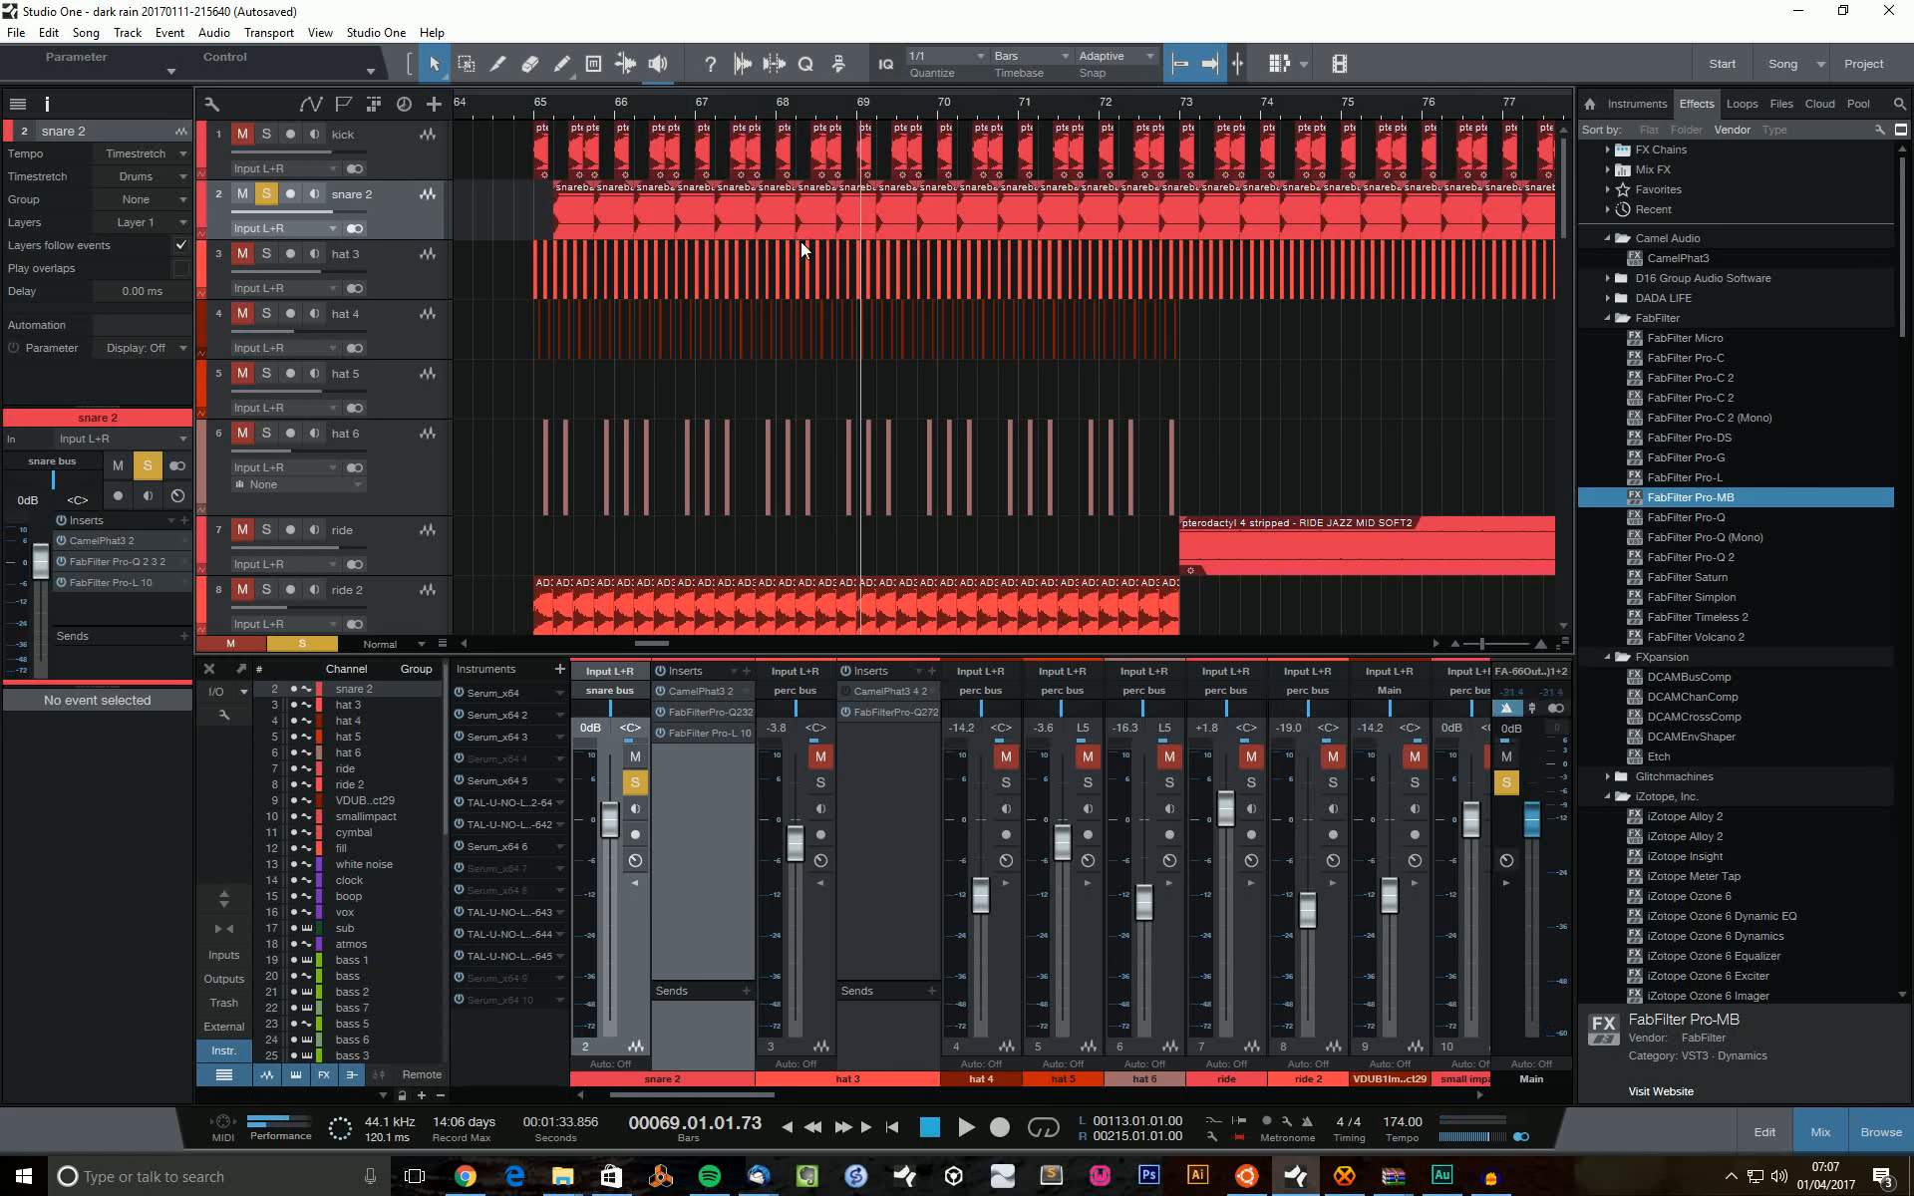
Select the snare 2 events, bypass all the track's inserts, and audition it from bar 65, switching CamelPhat3 back on during playback.
scroll(873, 367, down, 3)
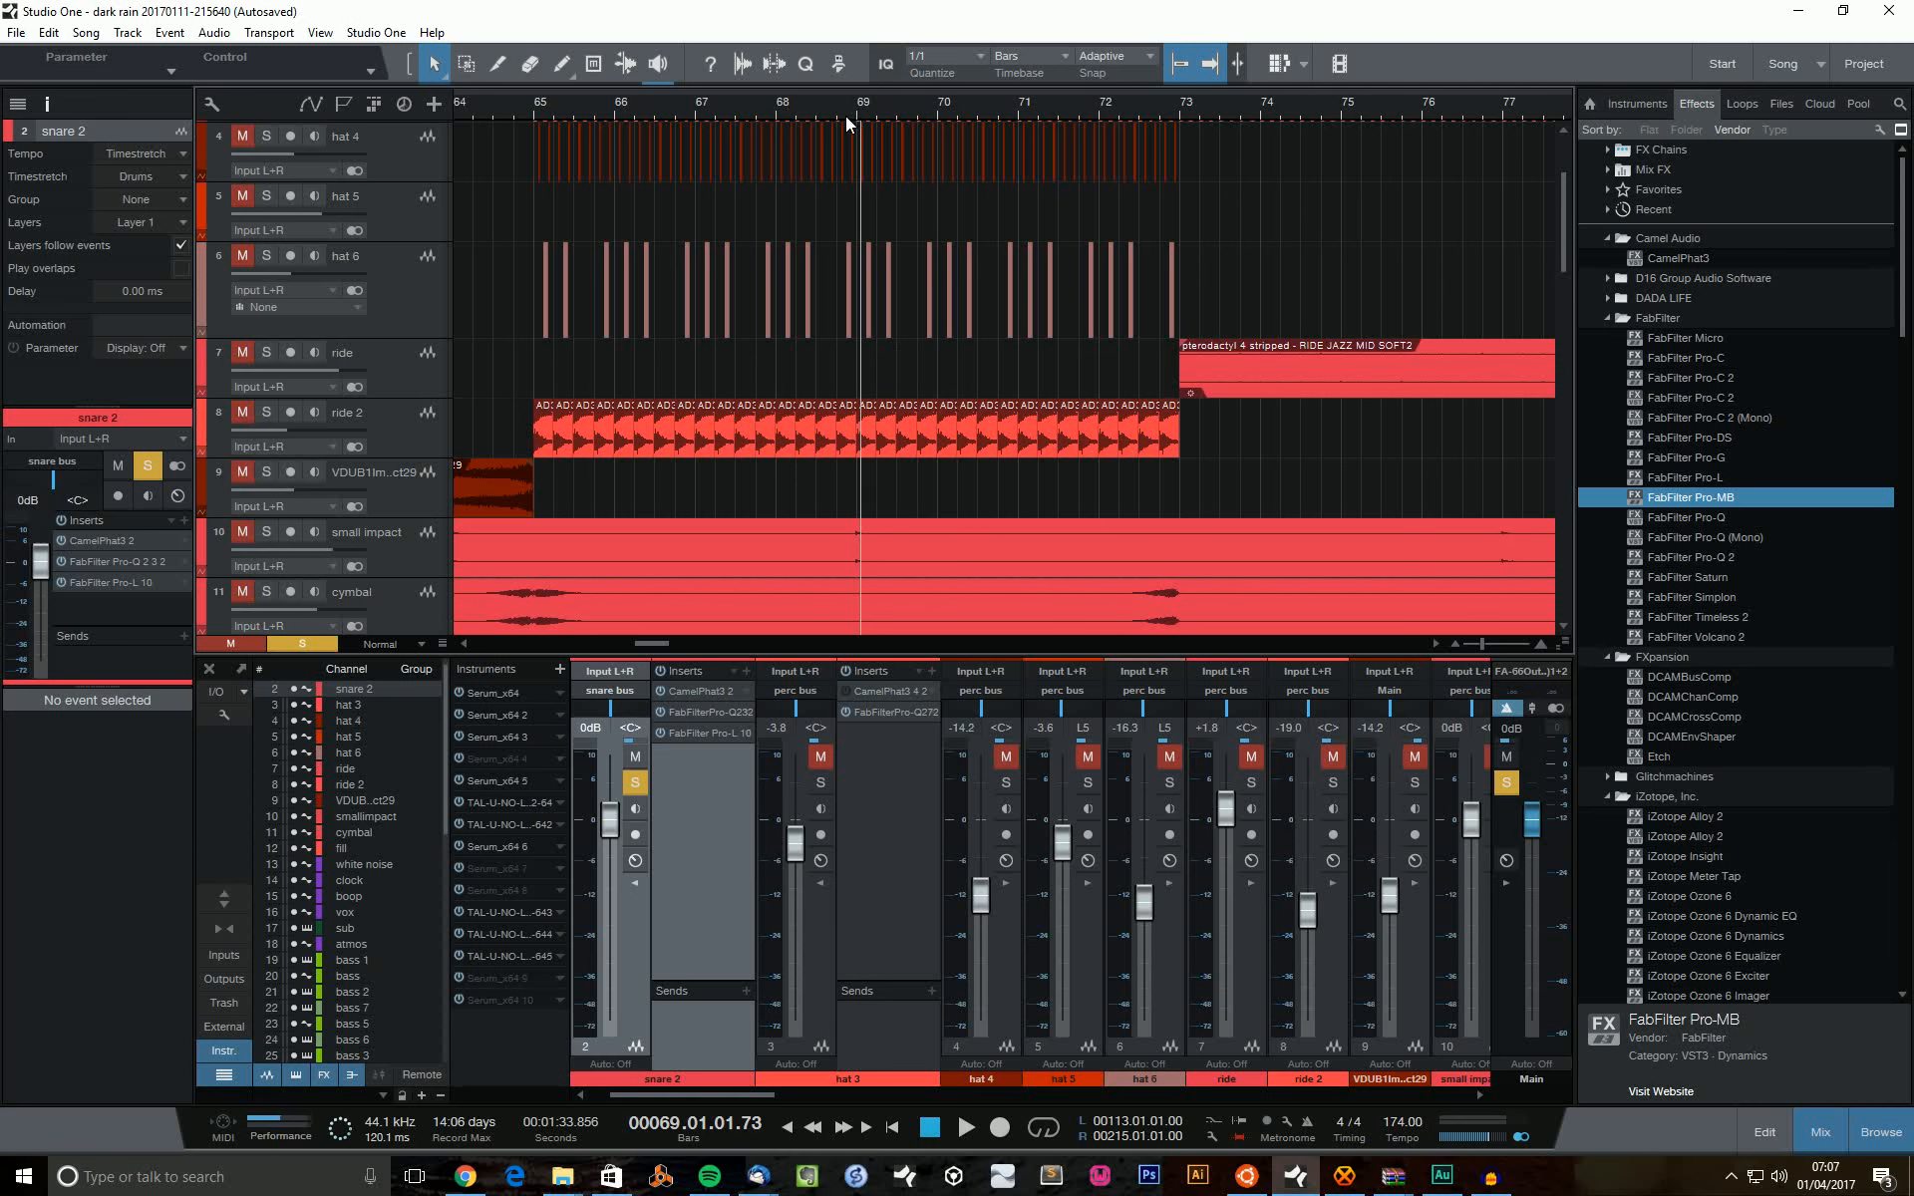
scroll(804, 218, down, 5)
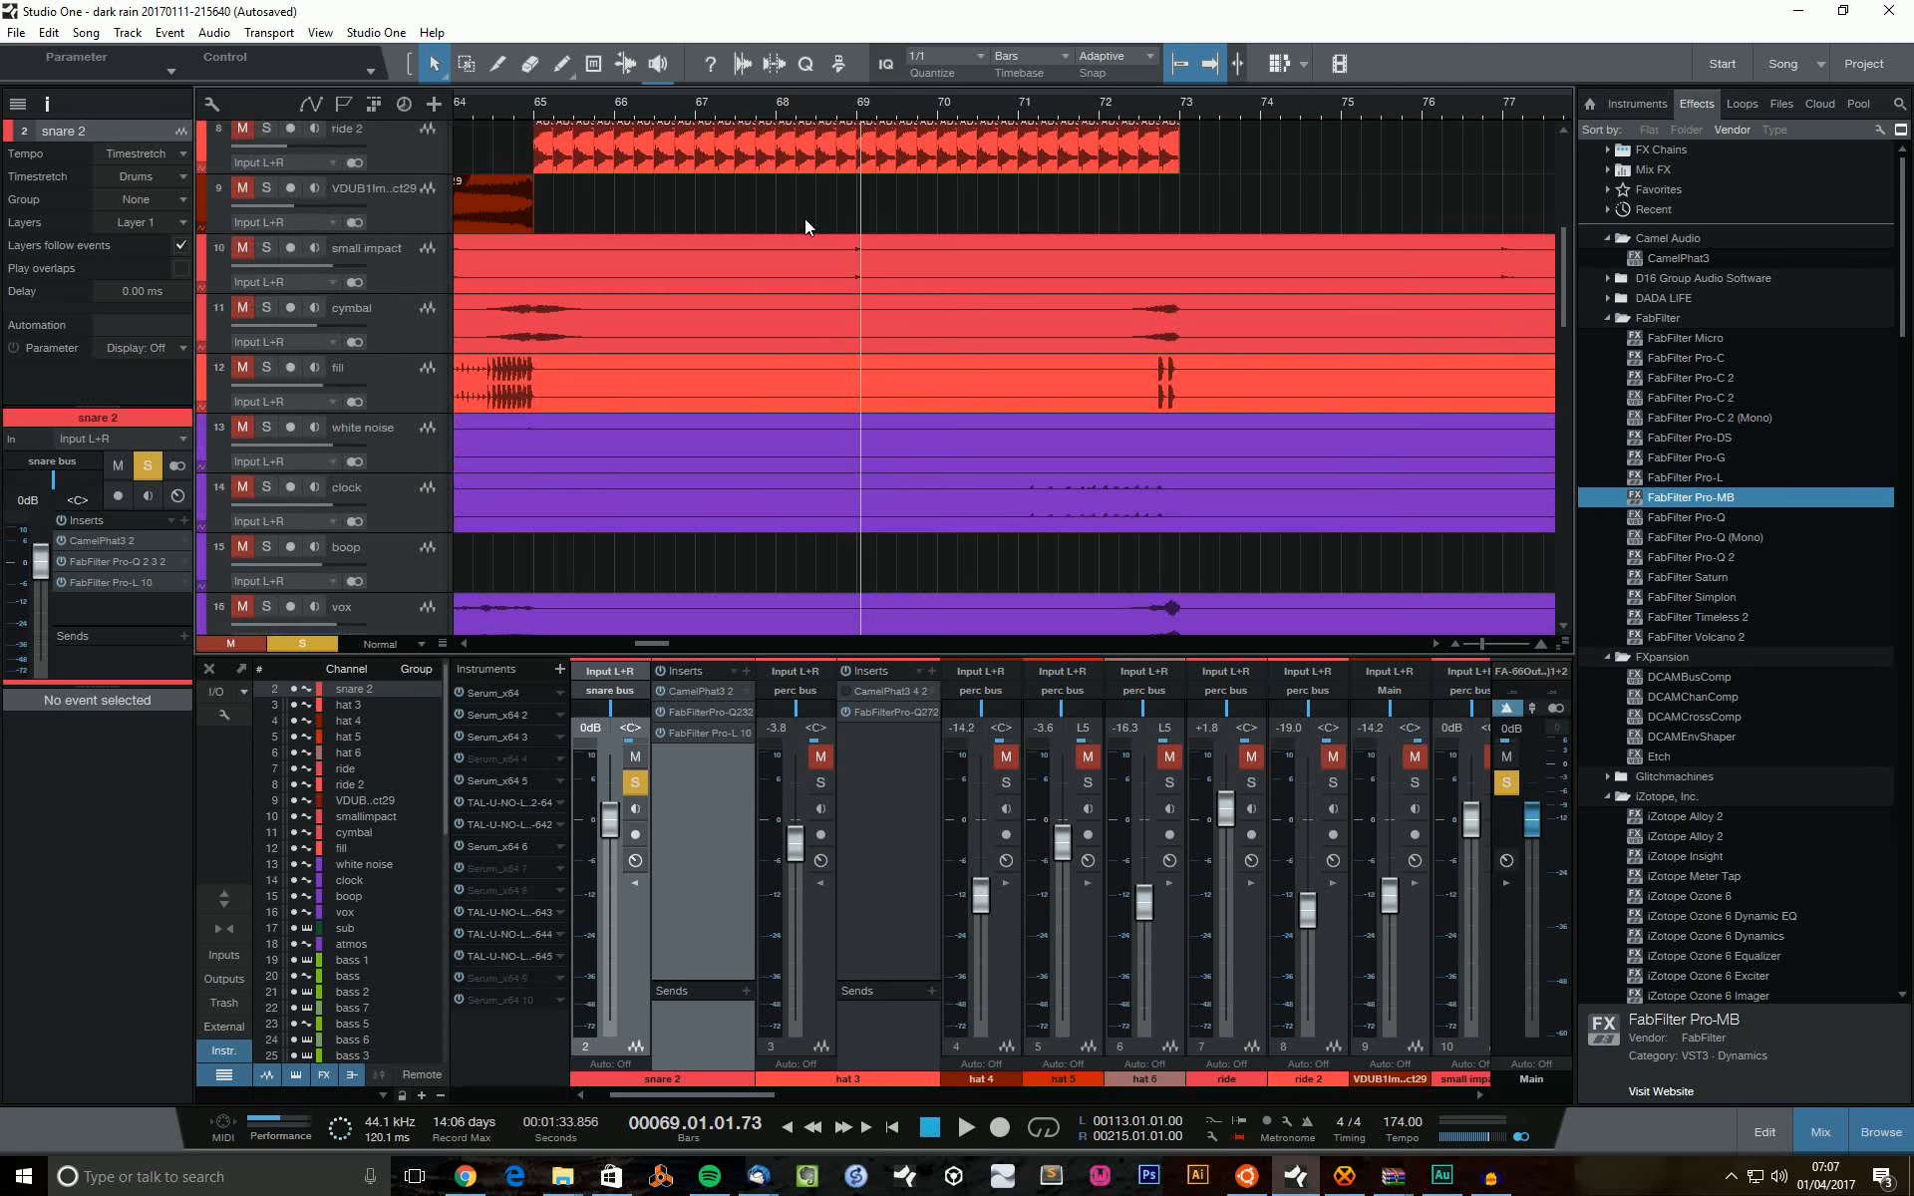
scroll(805, 219, up, 8)
double_click(393, 212)
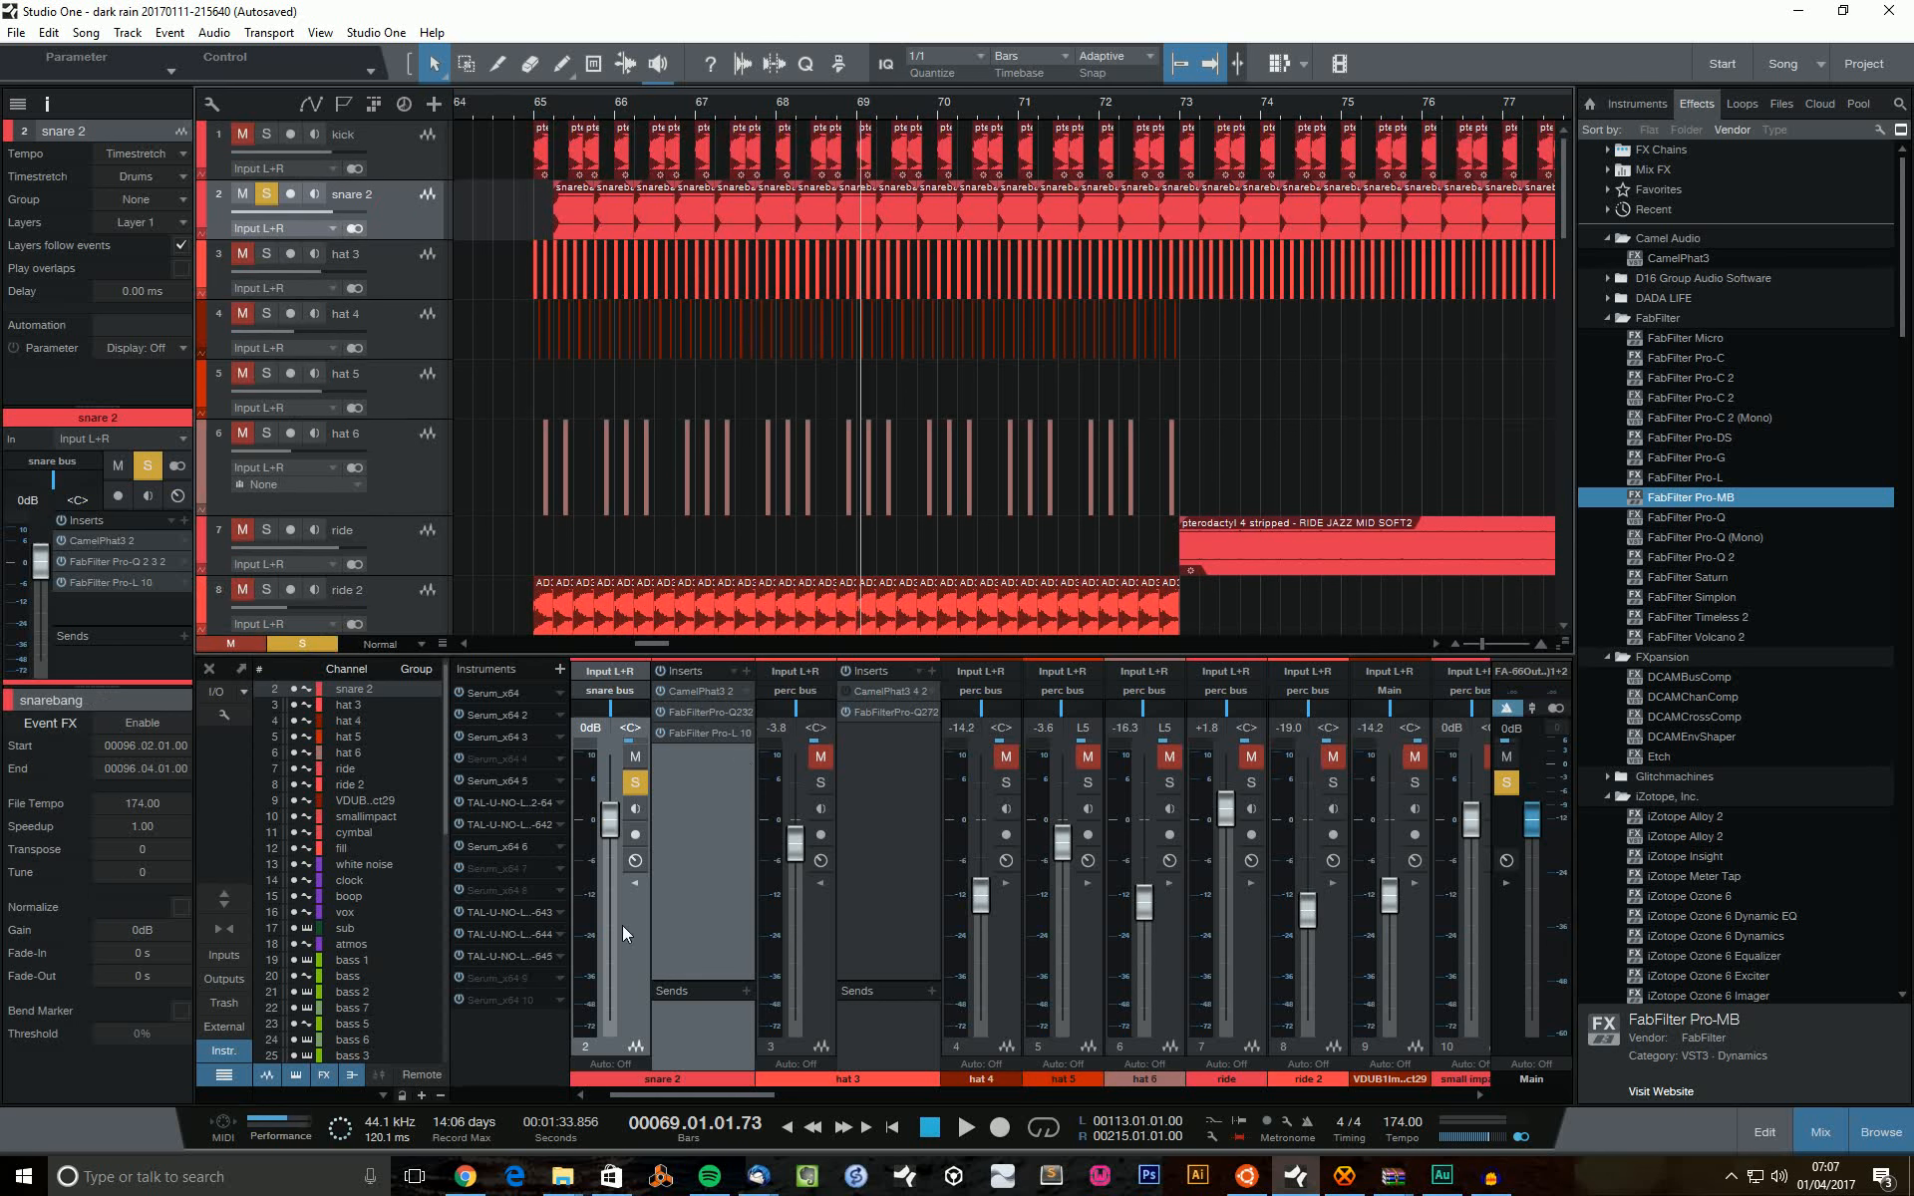
click(659, 671)
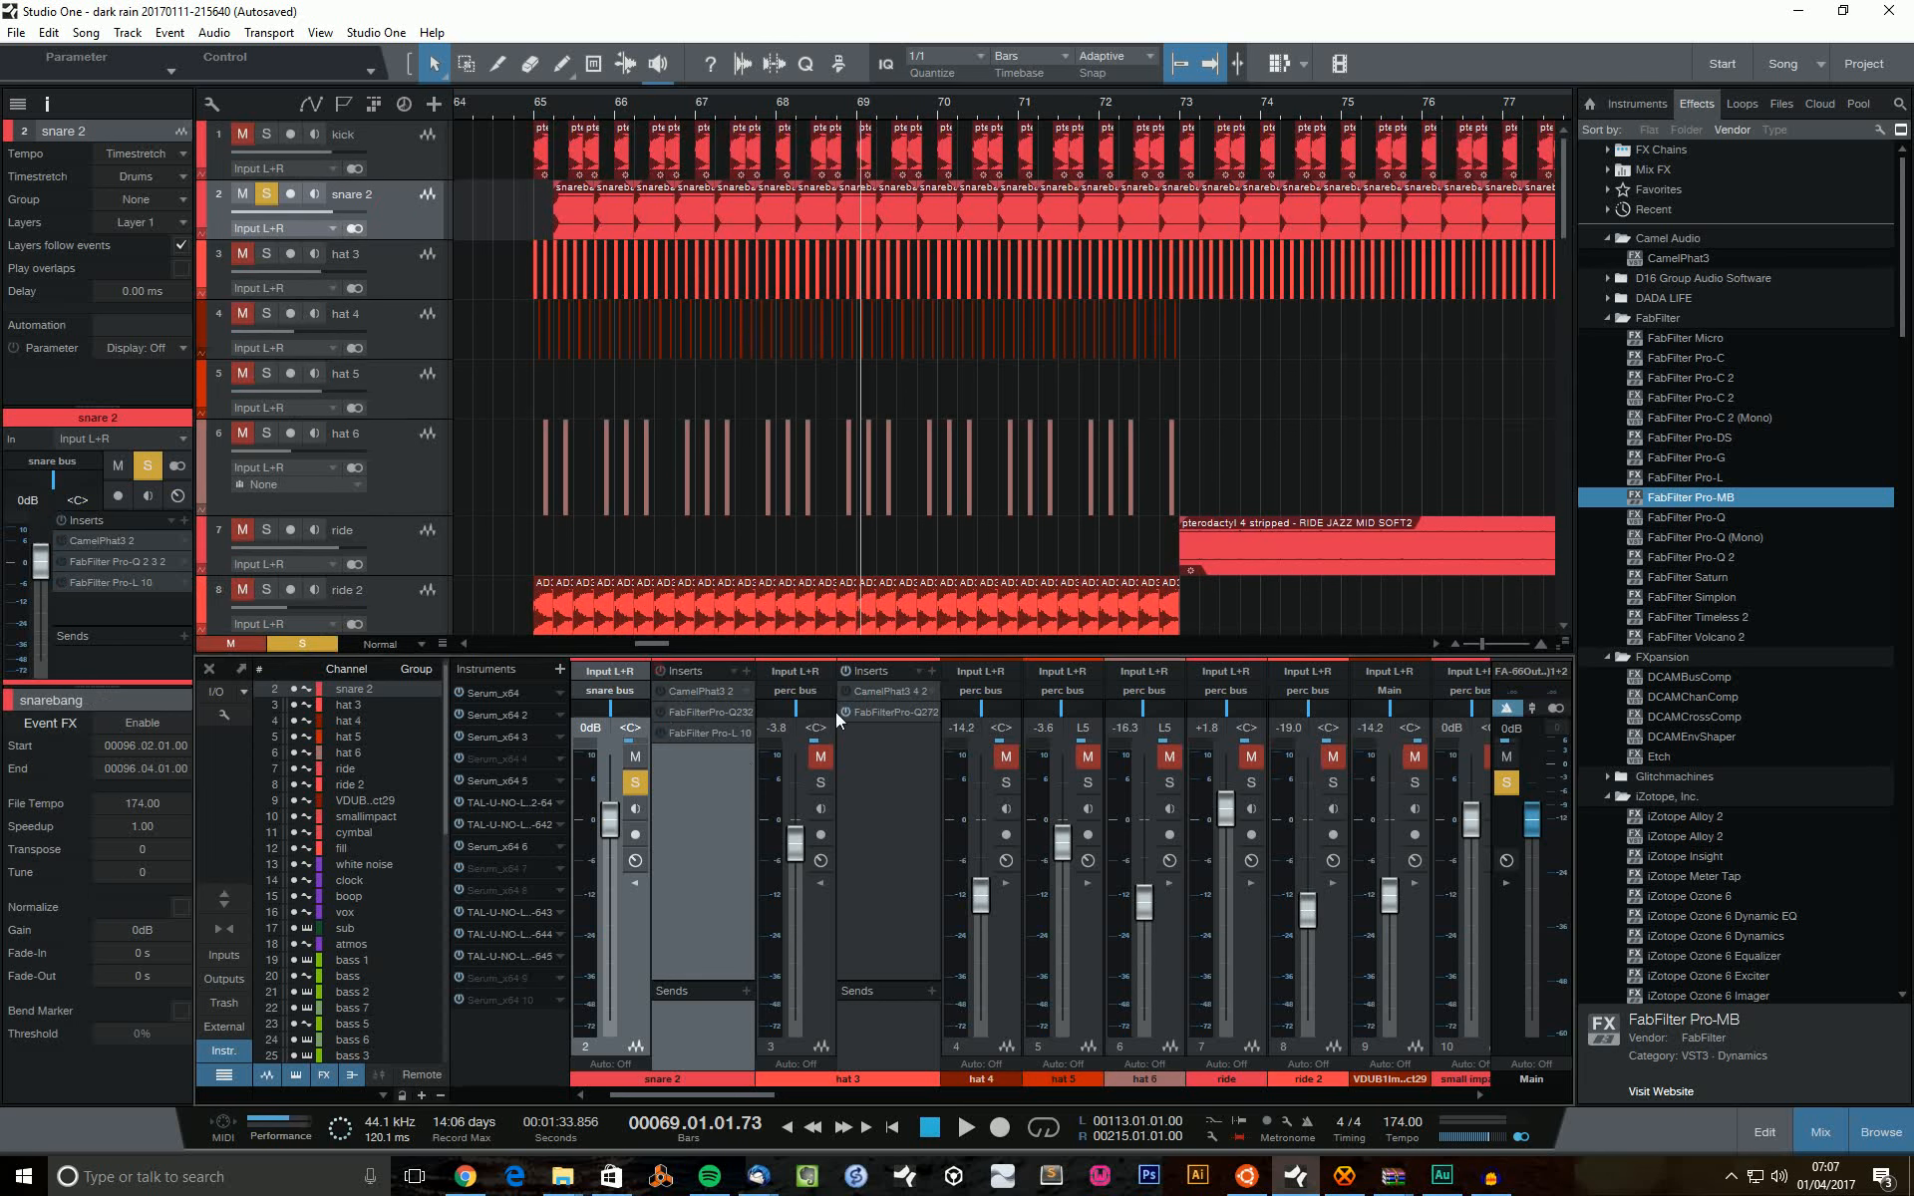
click(553, 104)
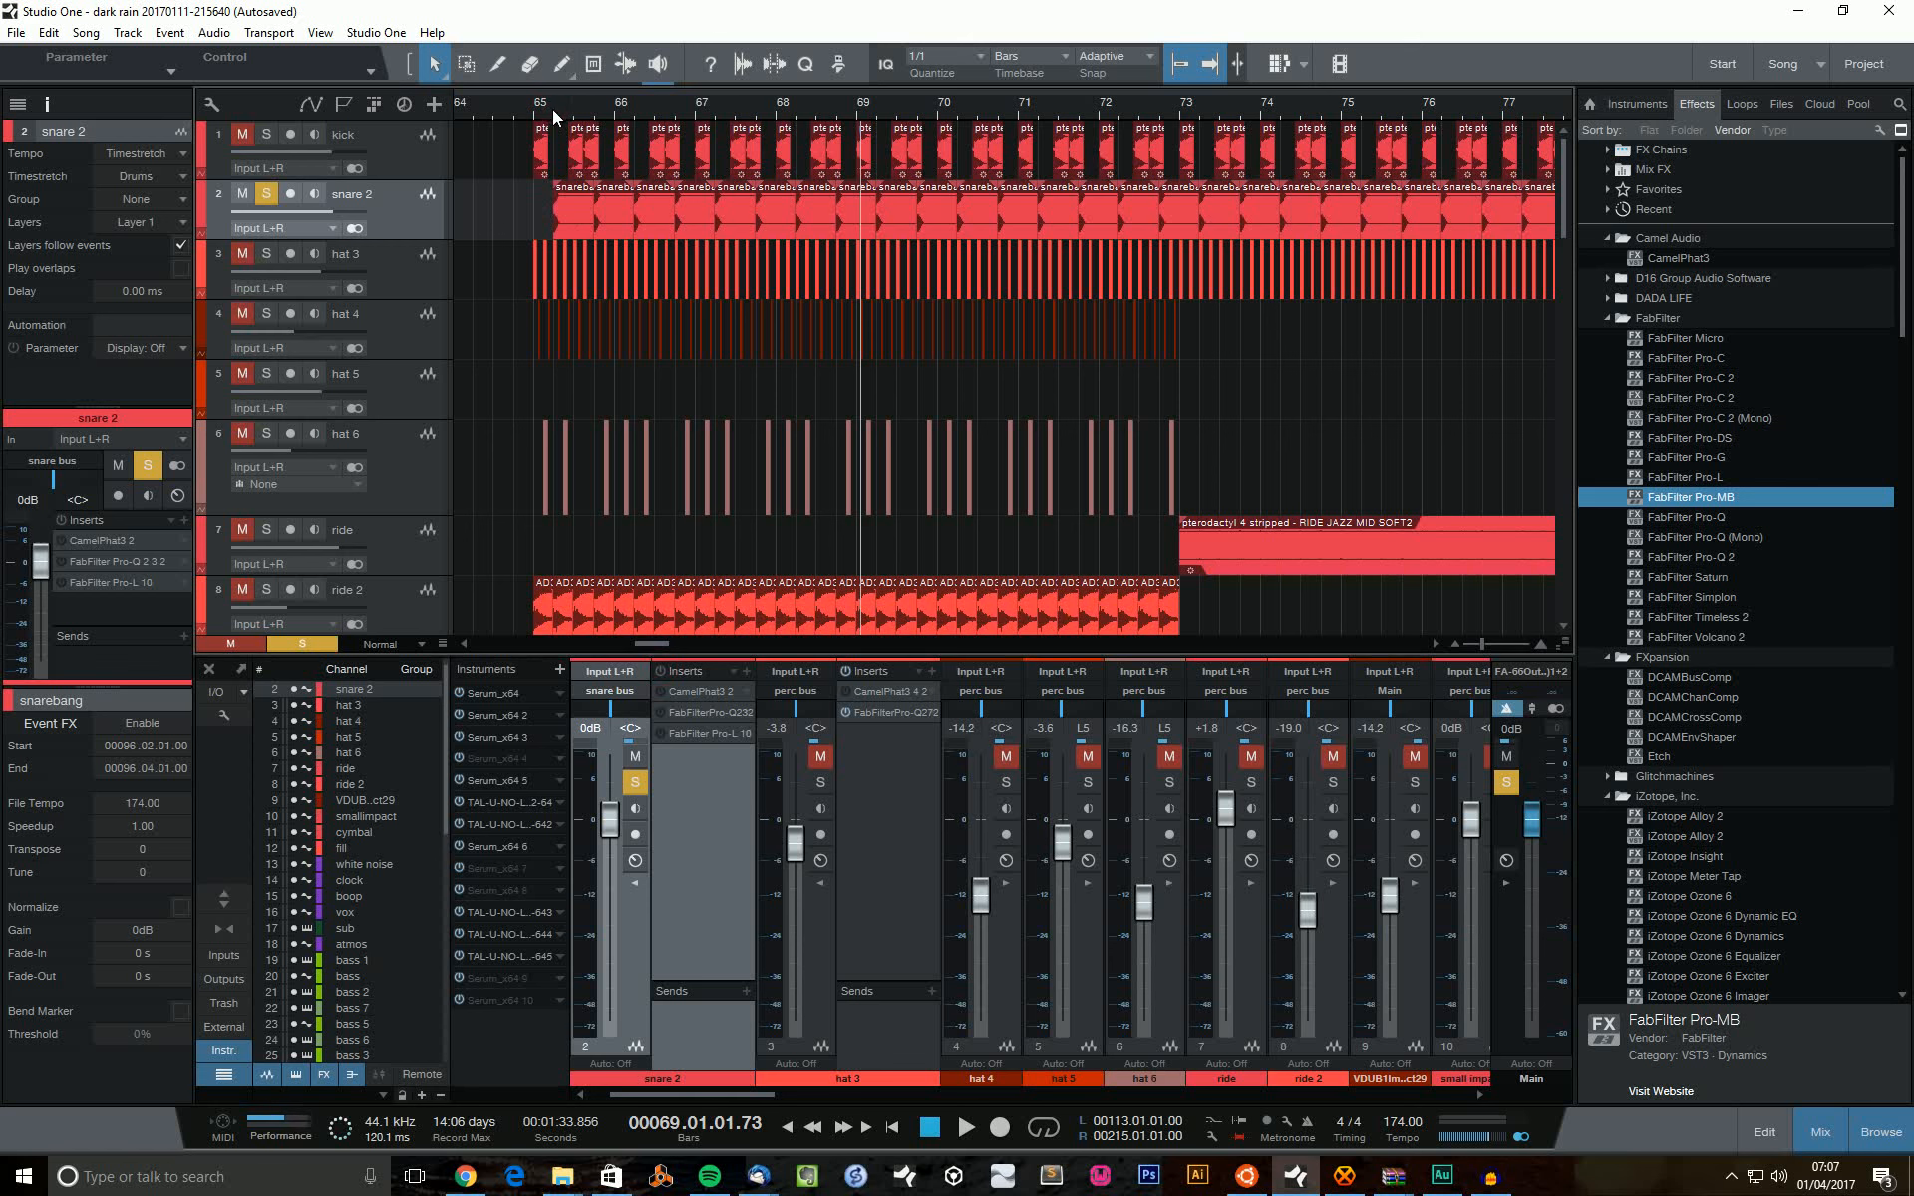
key(space)
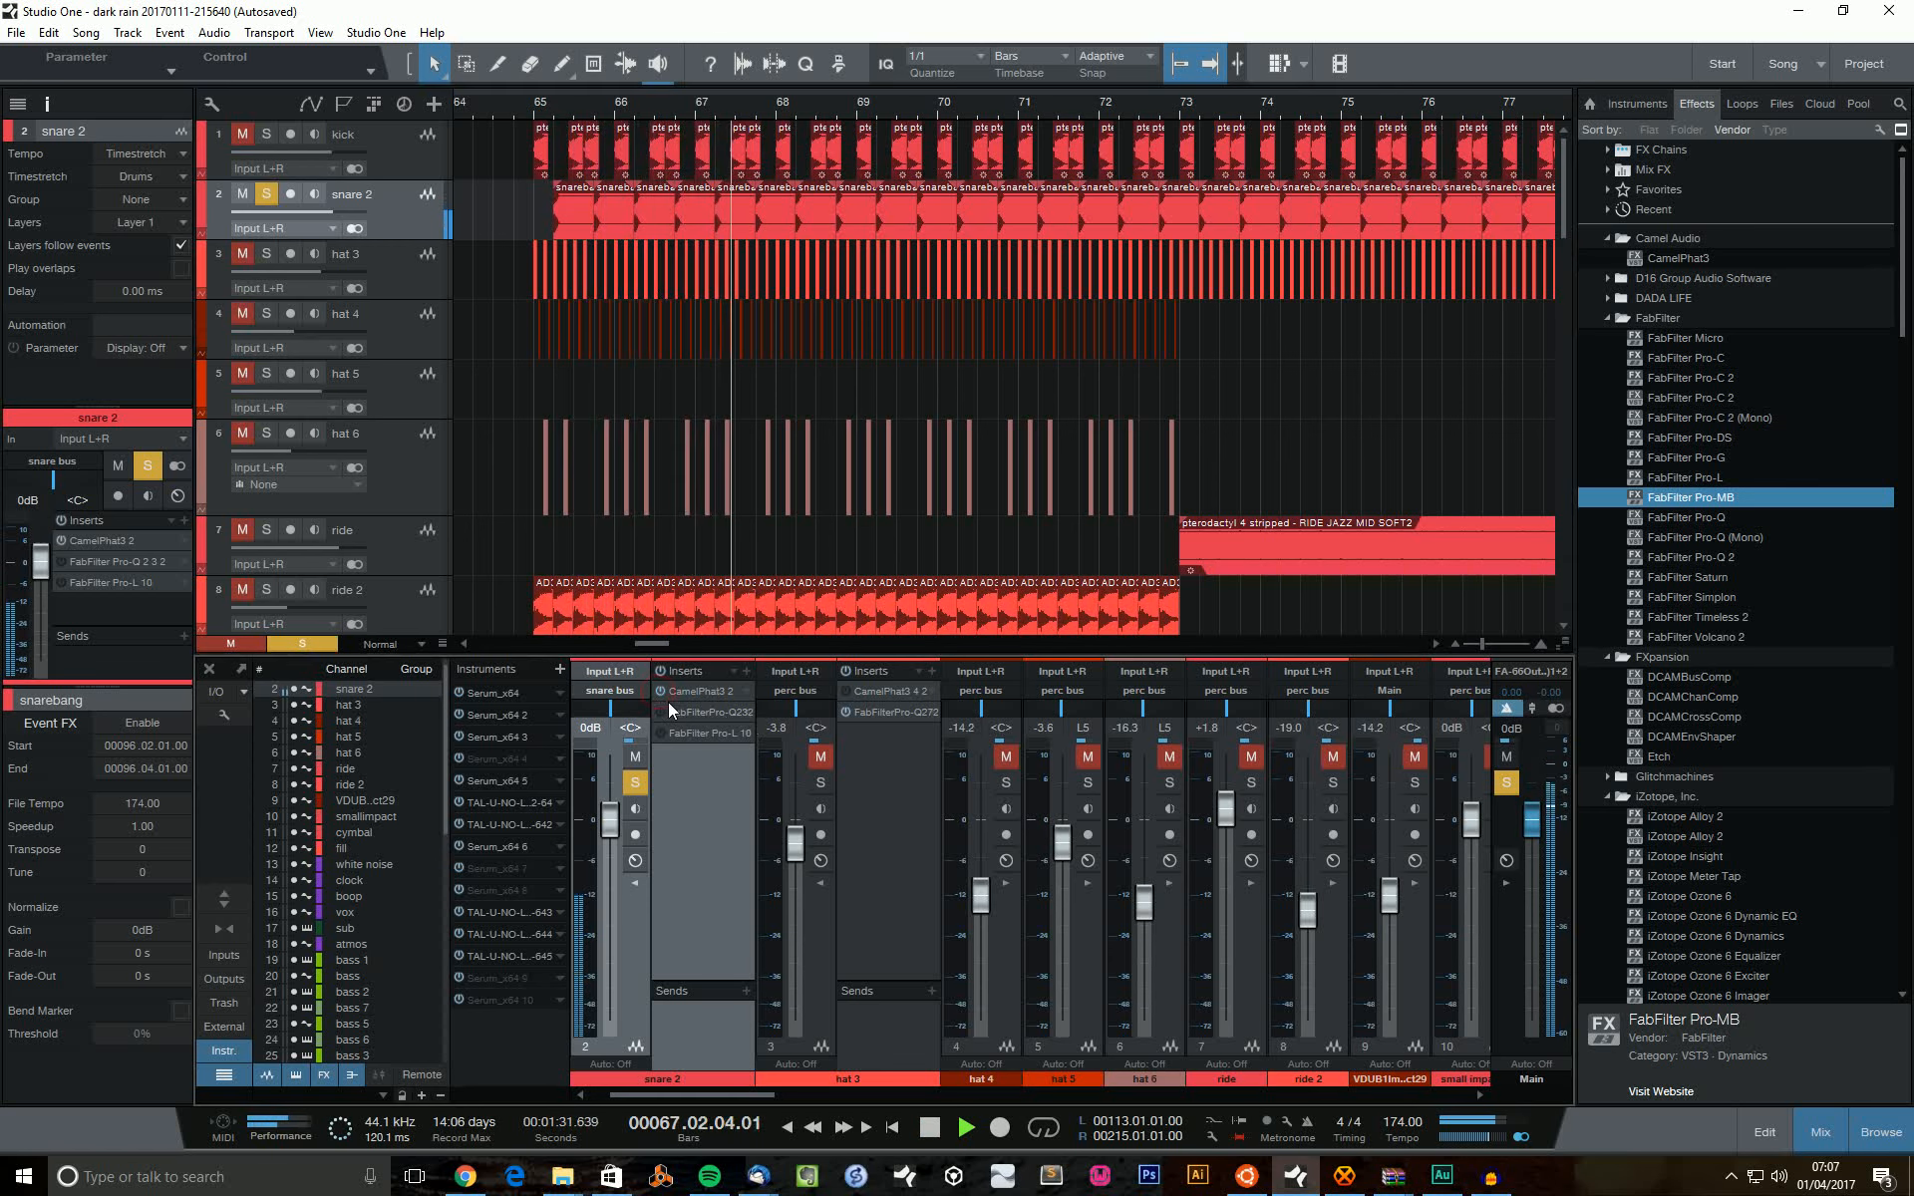
key(space)
Open snare 2's CamelPhat3 insert, examine its distortion settings, and close the plug-in window.
click(695, 703)
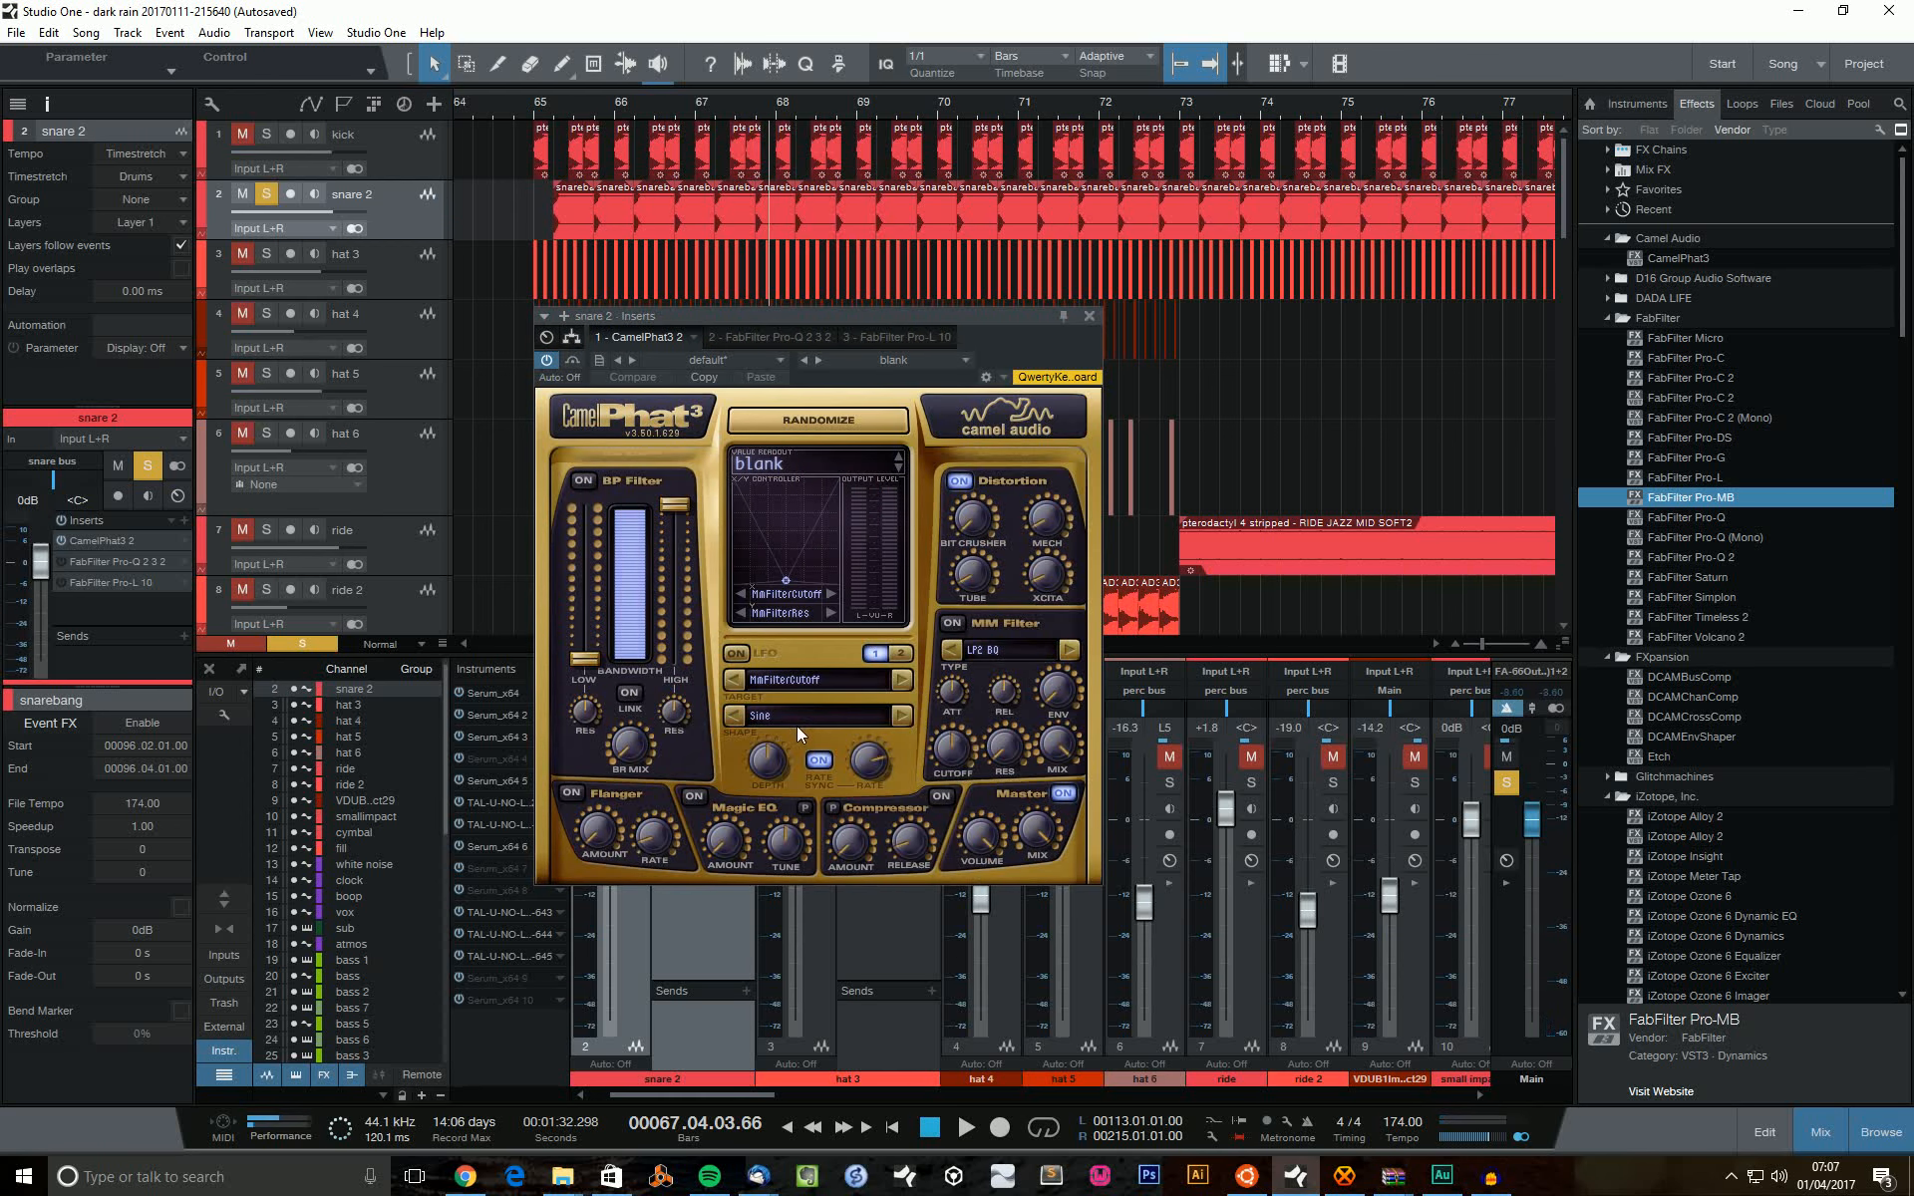
click(798, 726)
click(816, 650)
click(1090, 316)
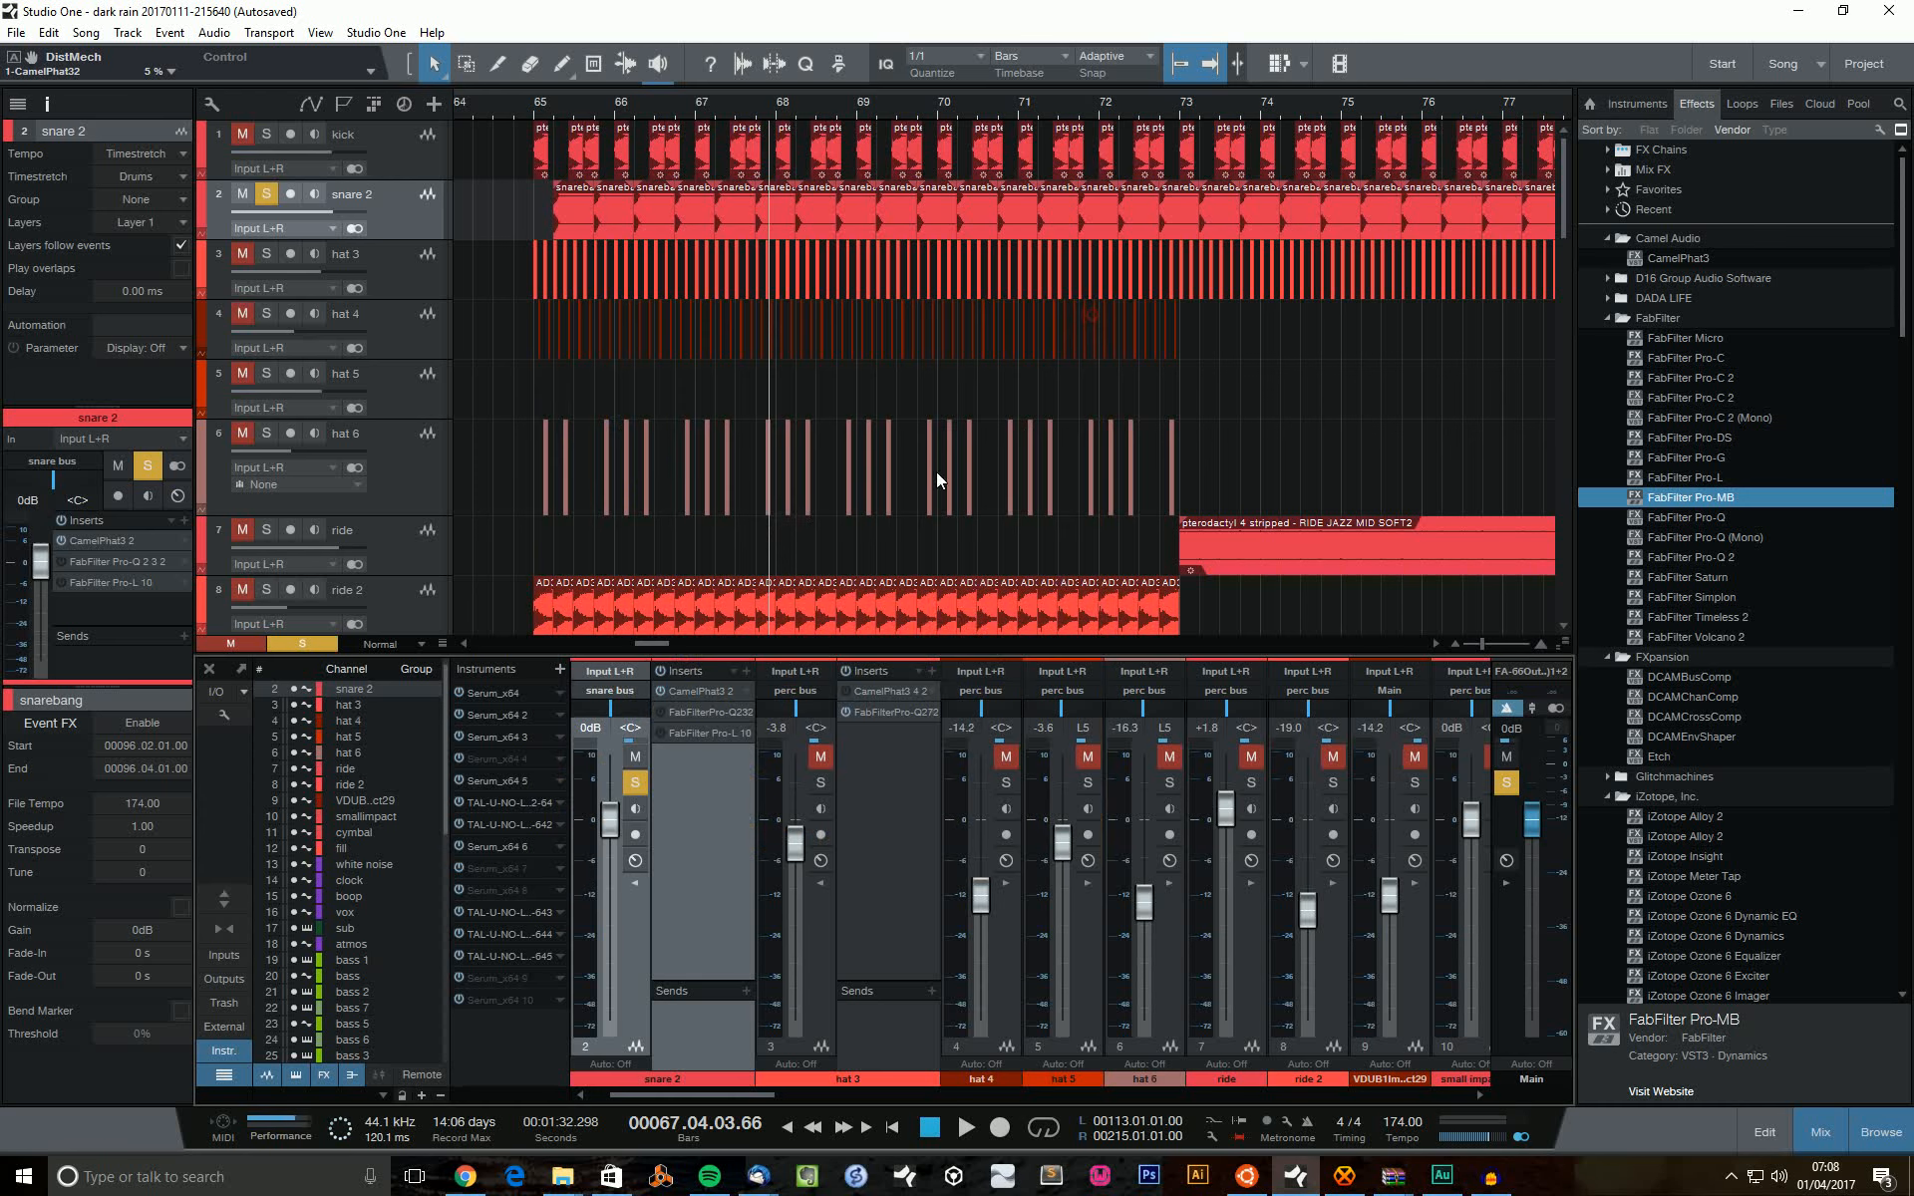
Re-enable snare 2's FabFilter Pro-Q 2, audition the snare with its low cut band disabled and enabled again, and close the EQ.
click(660, 712)
click(702, 712)
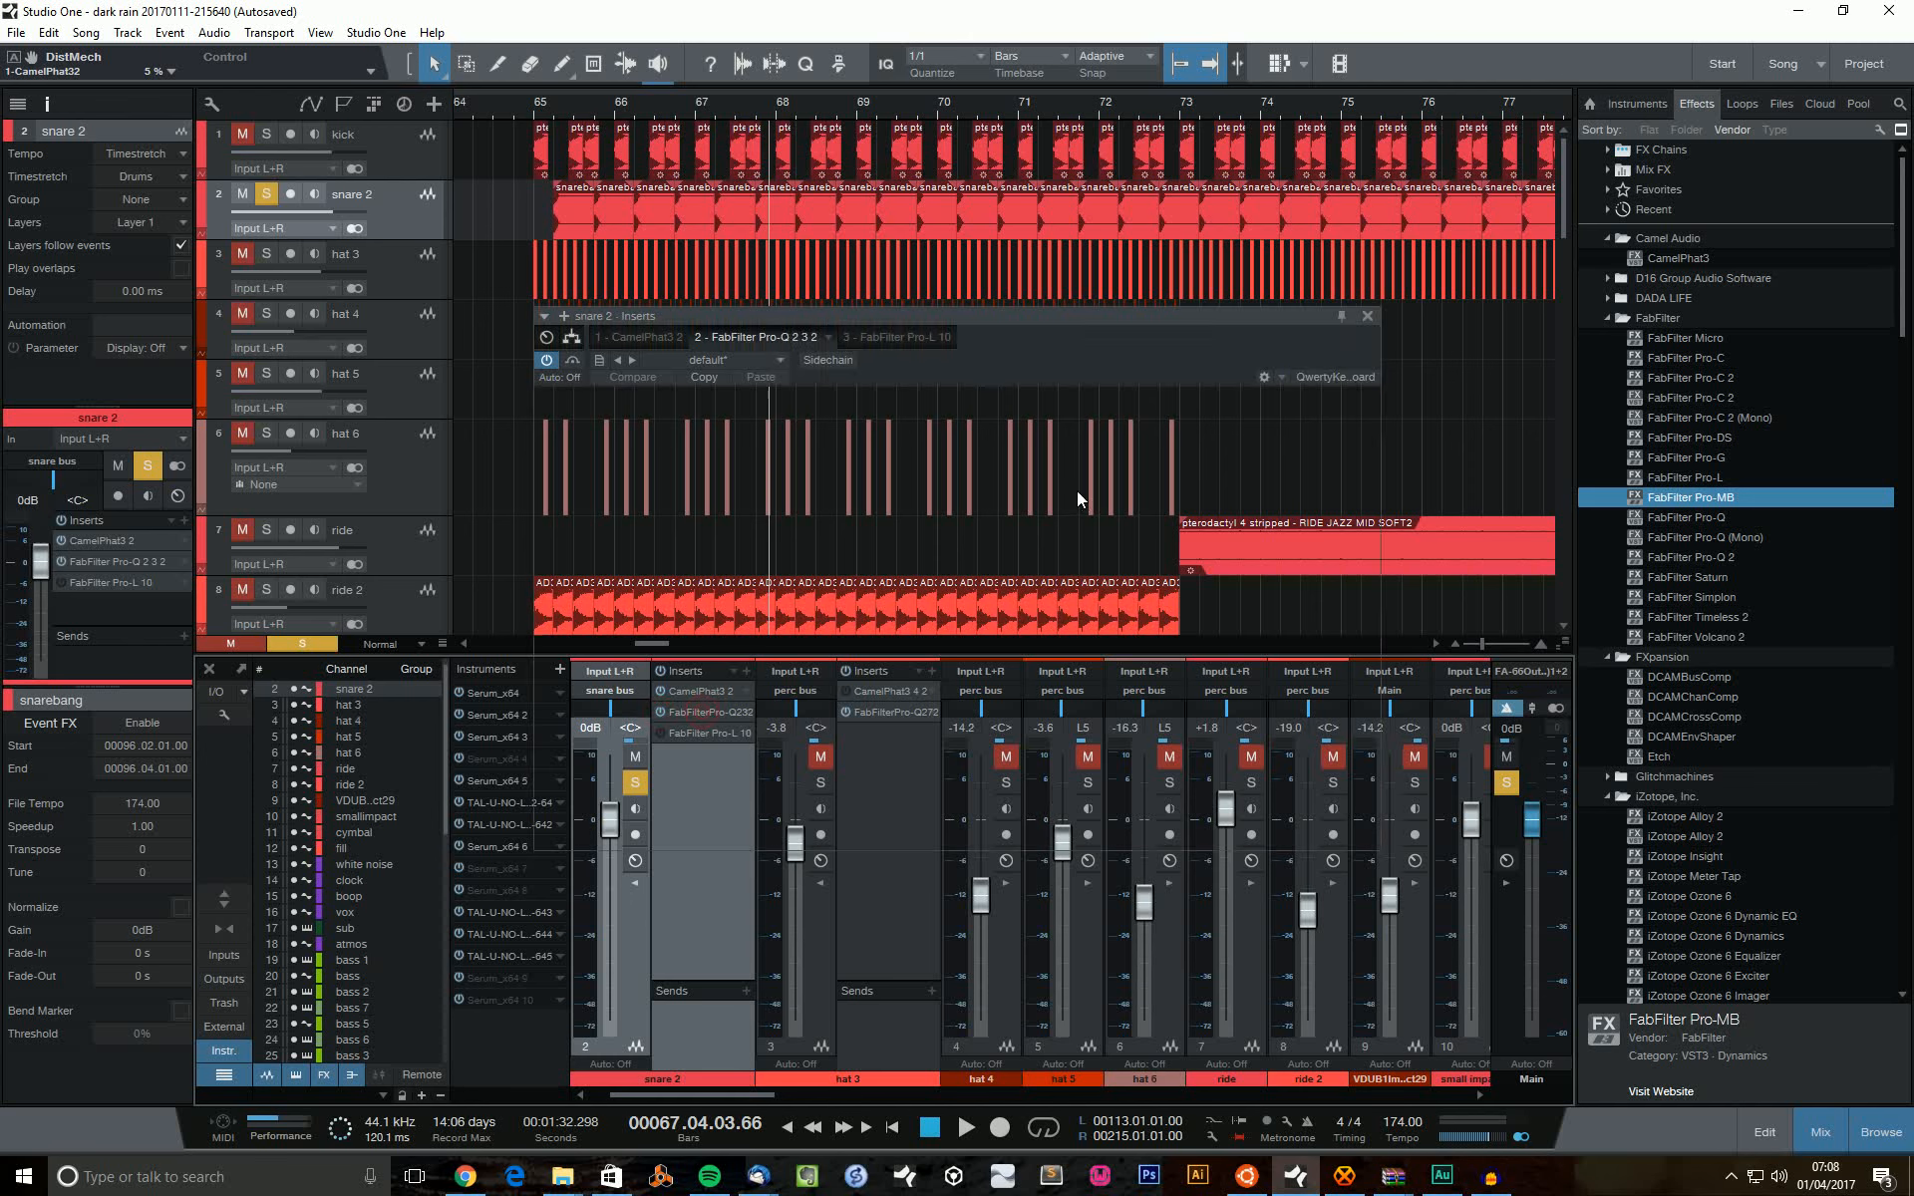
click(823, 534)
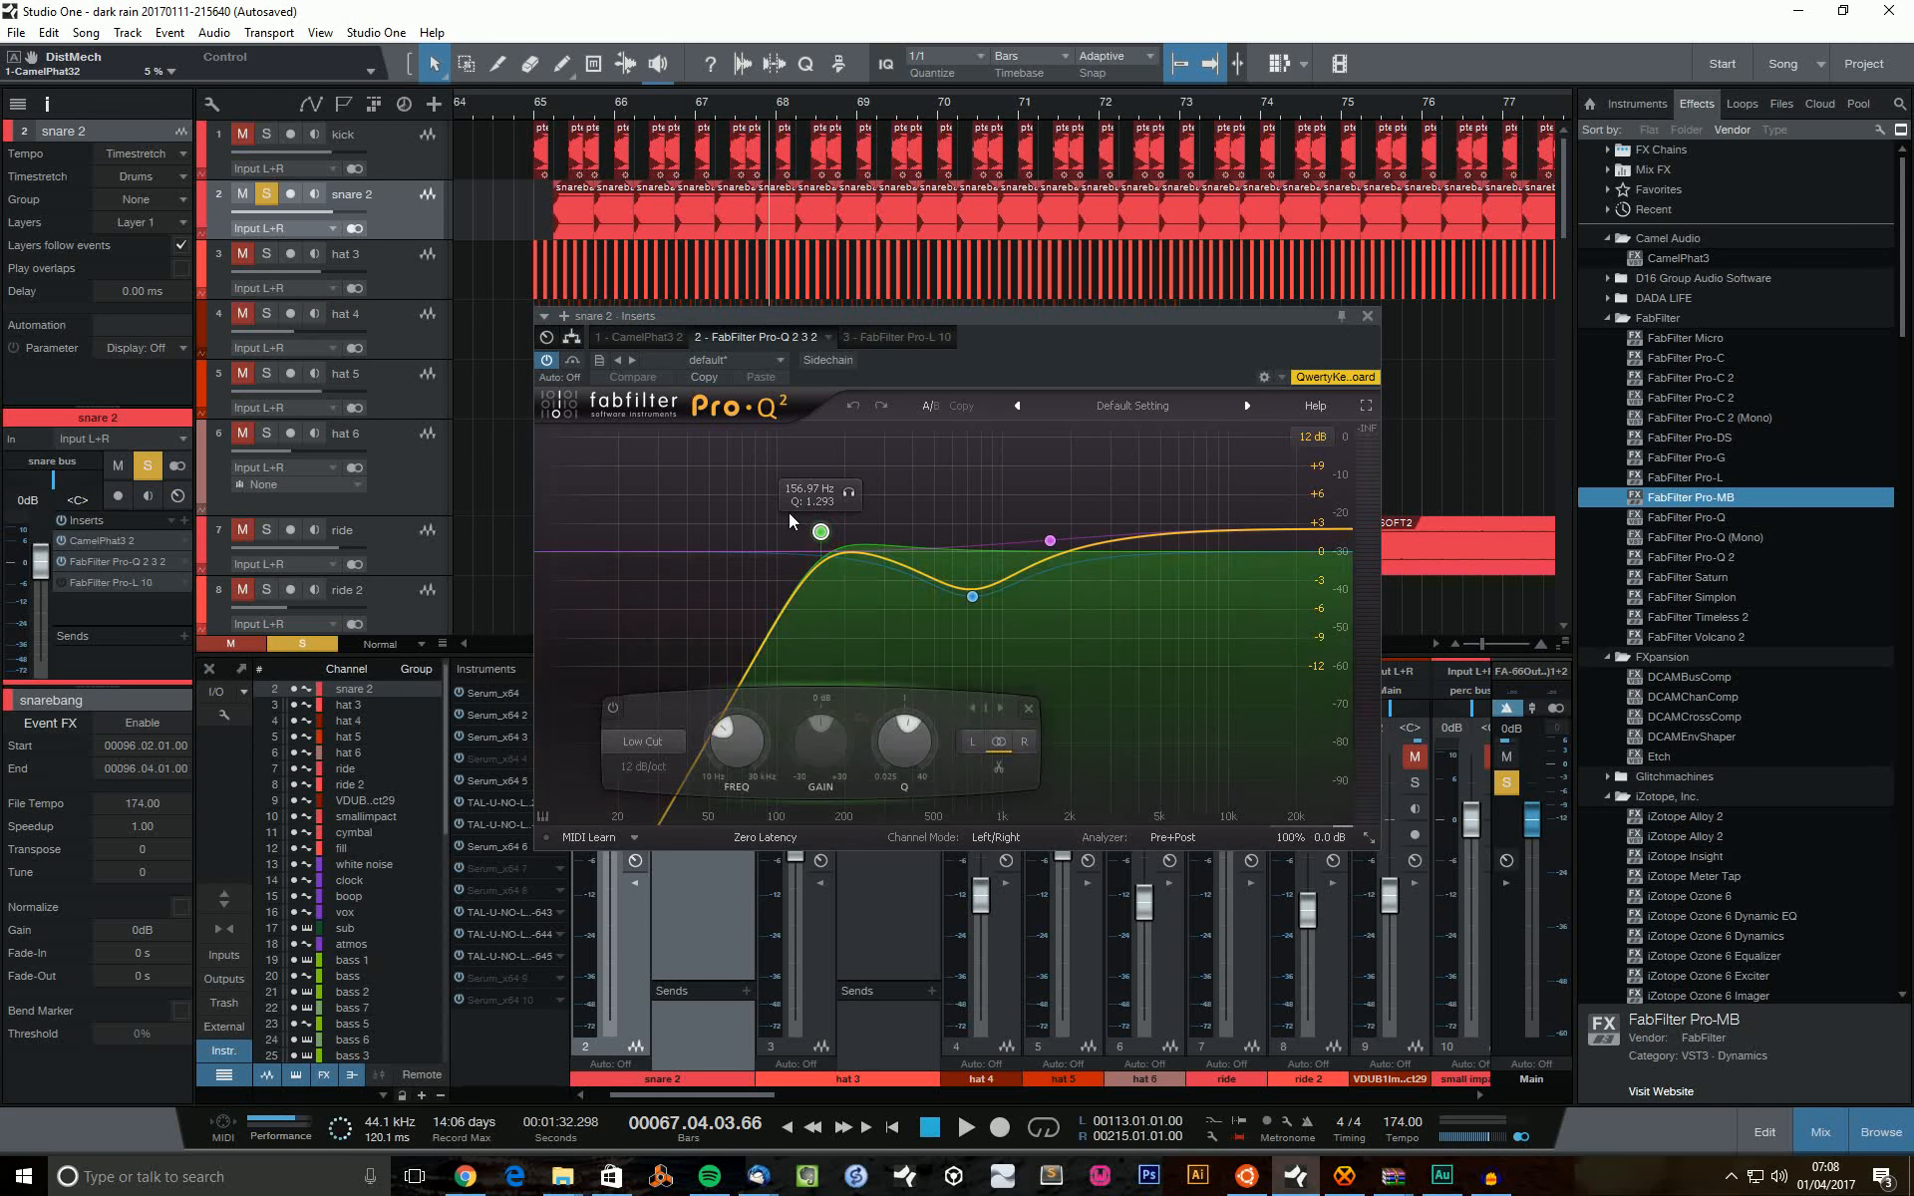
key(space)
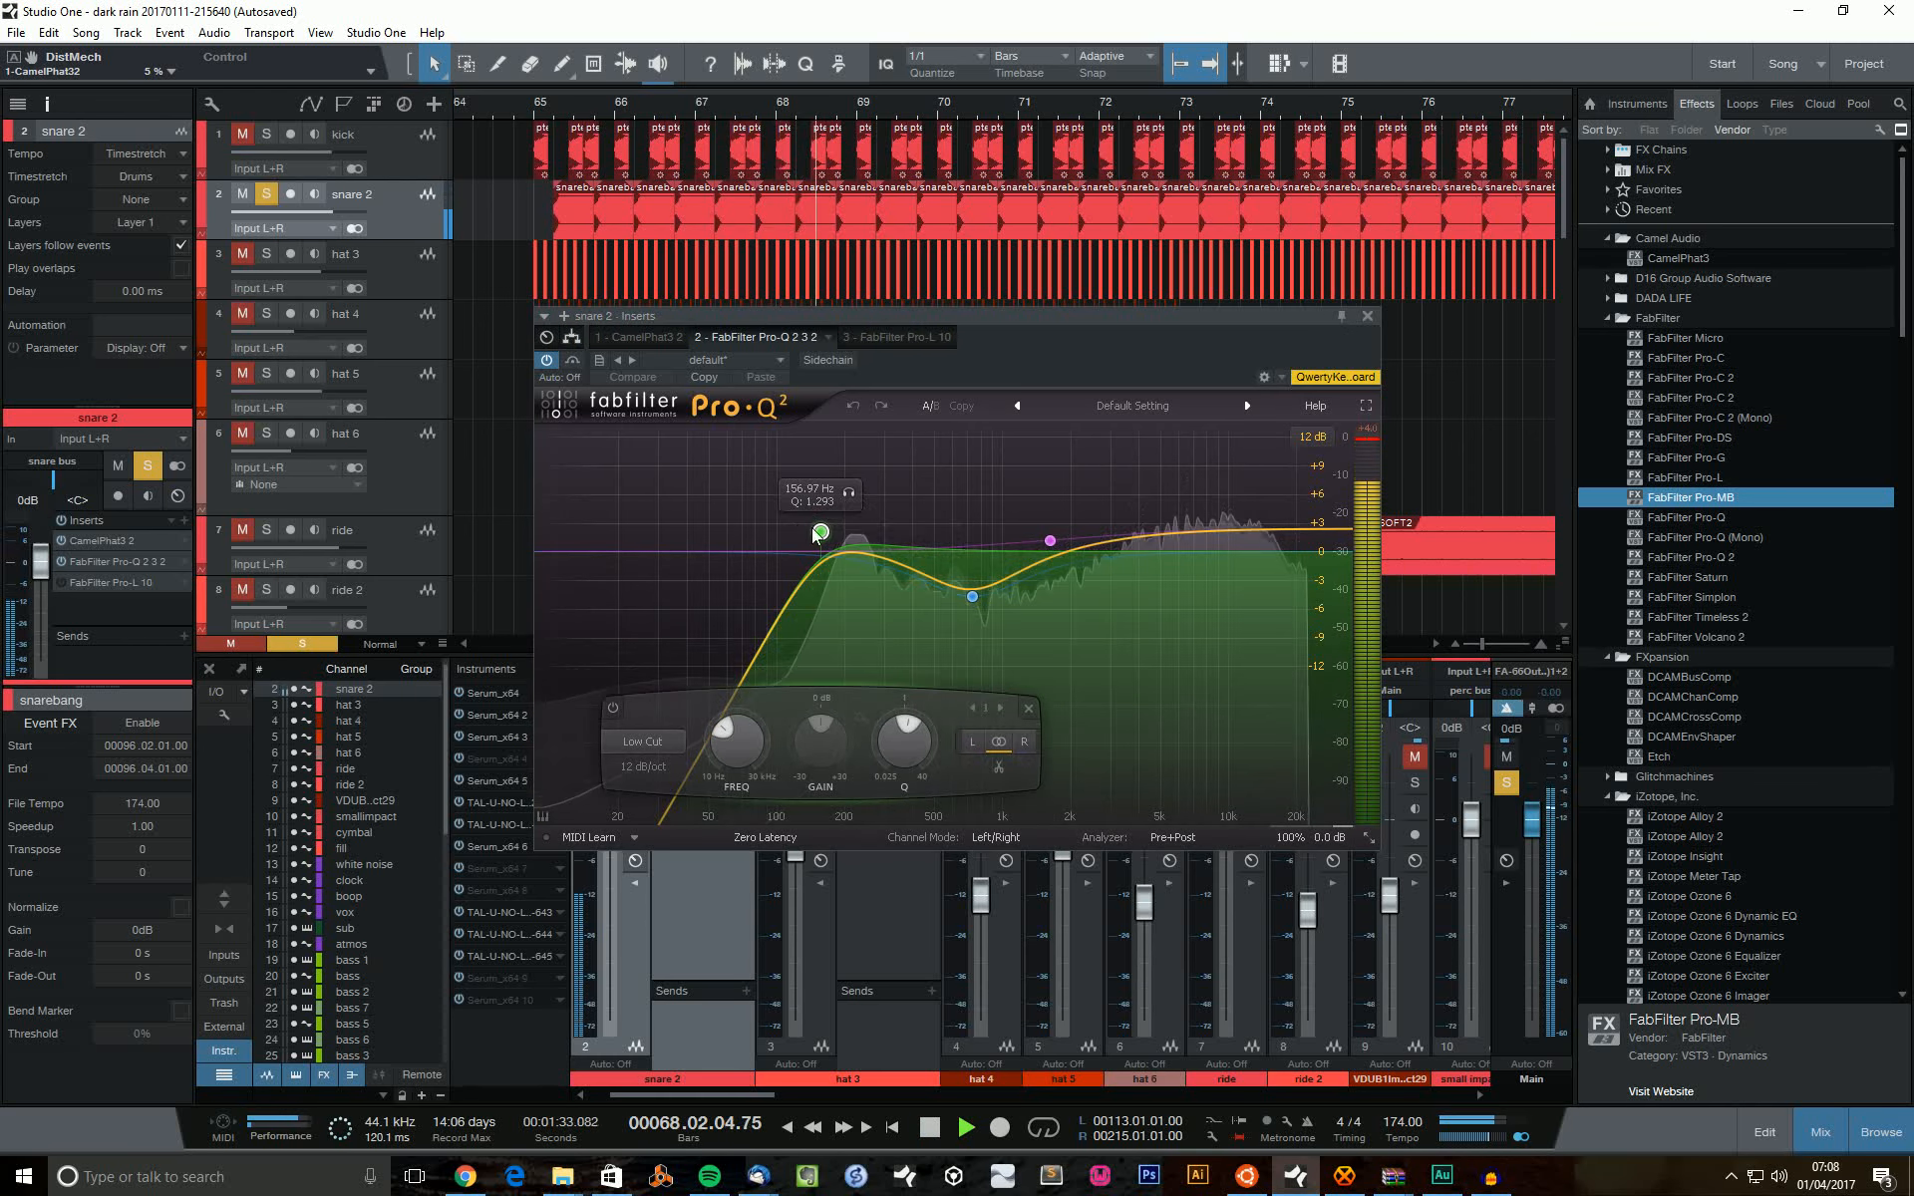
click(613, 708)
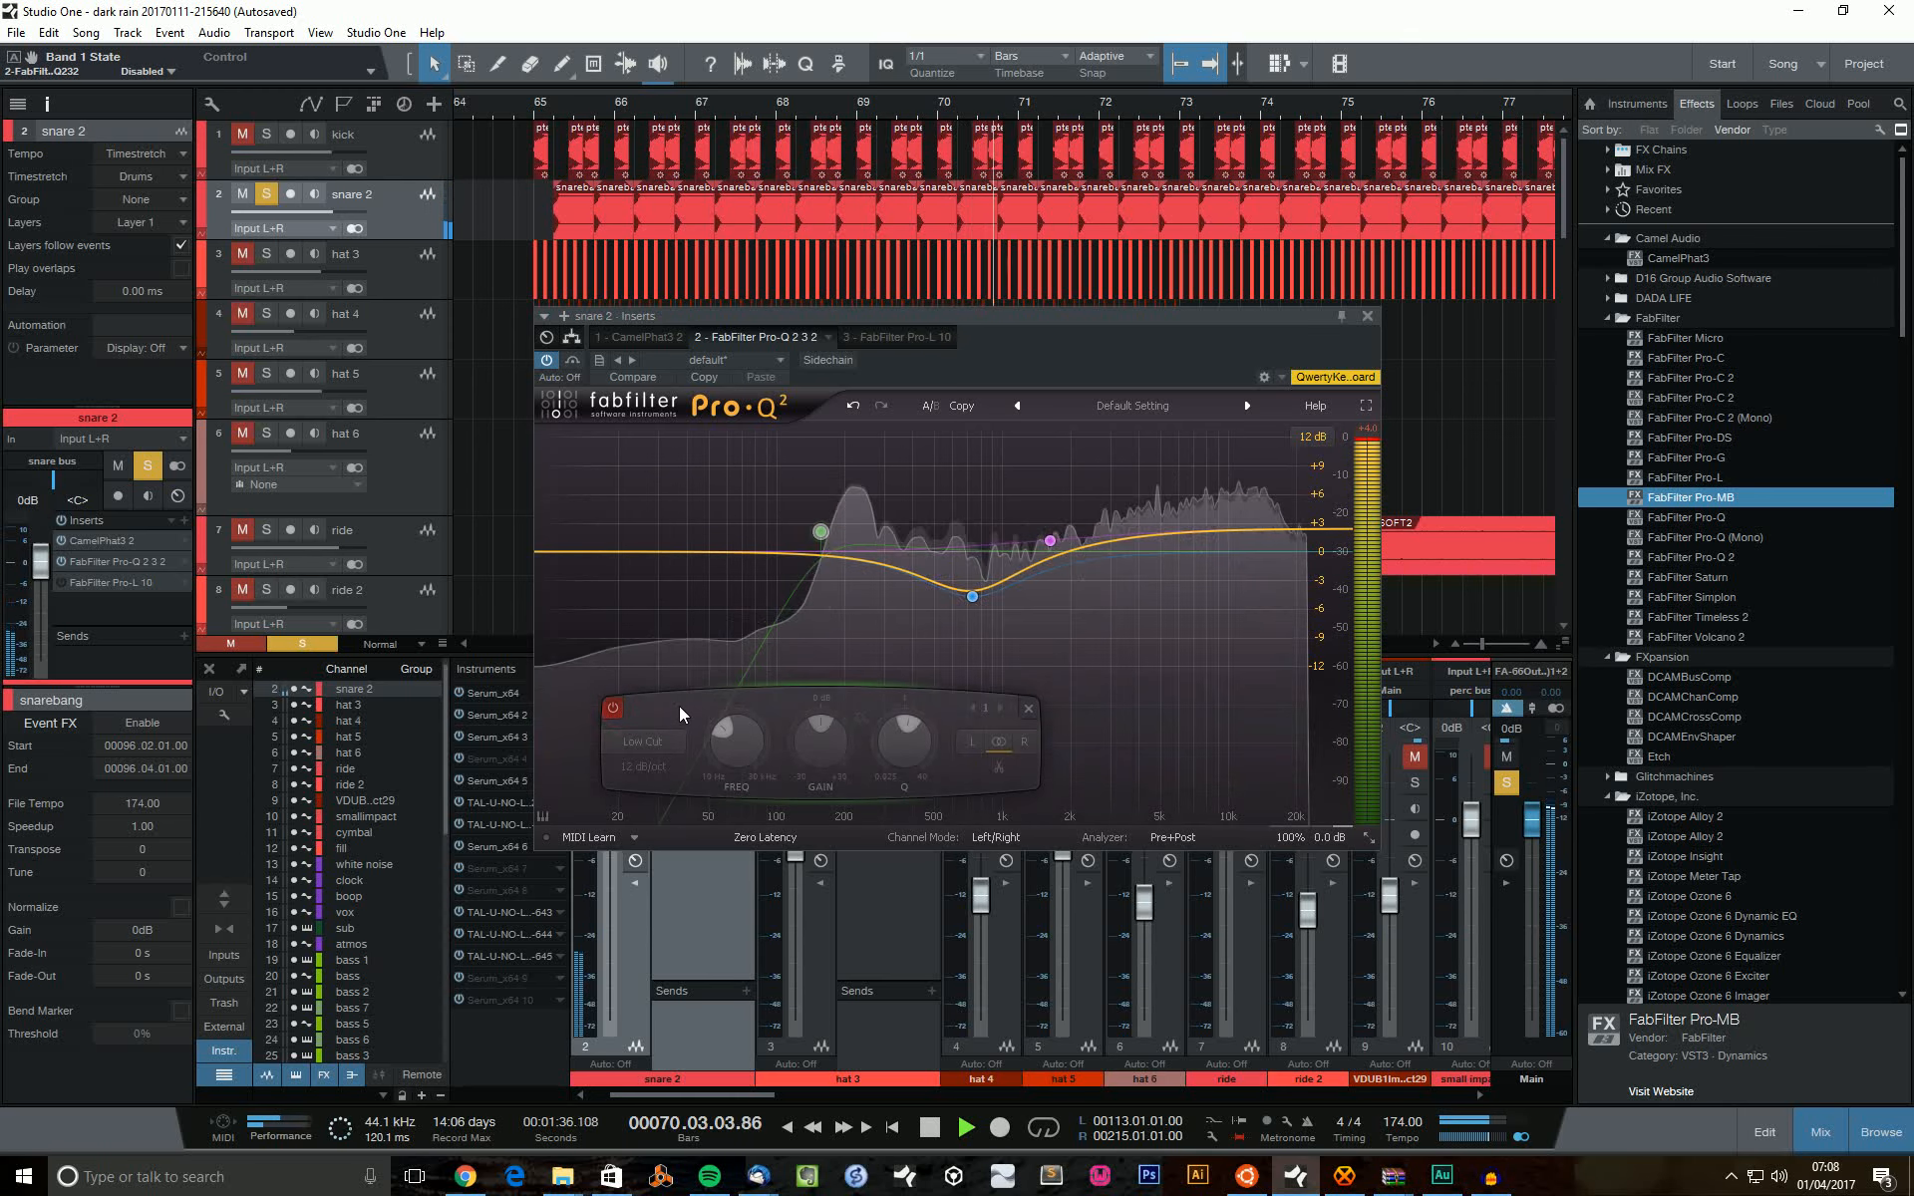
click(613, 709)
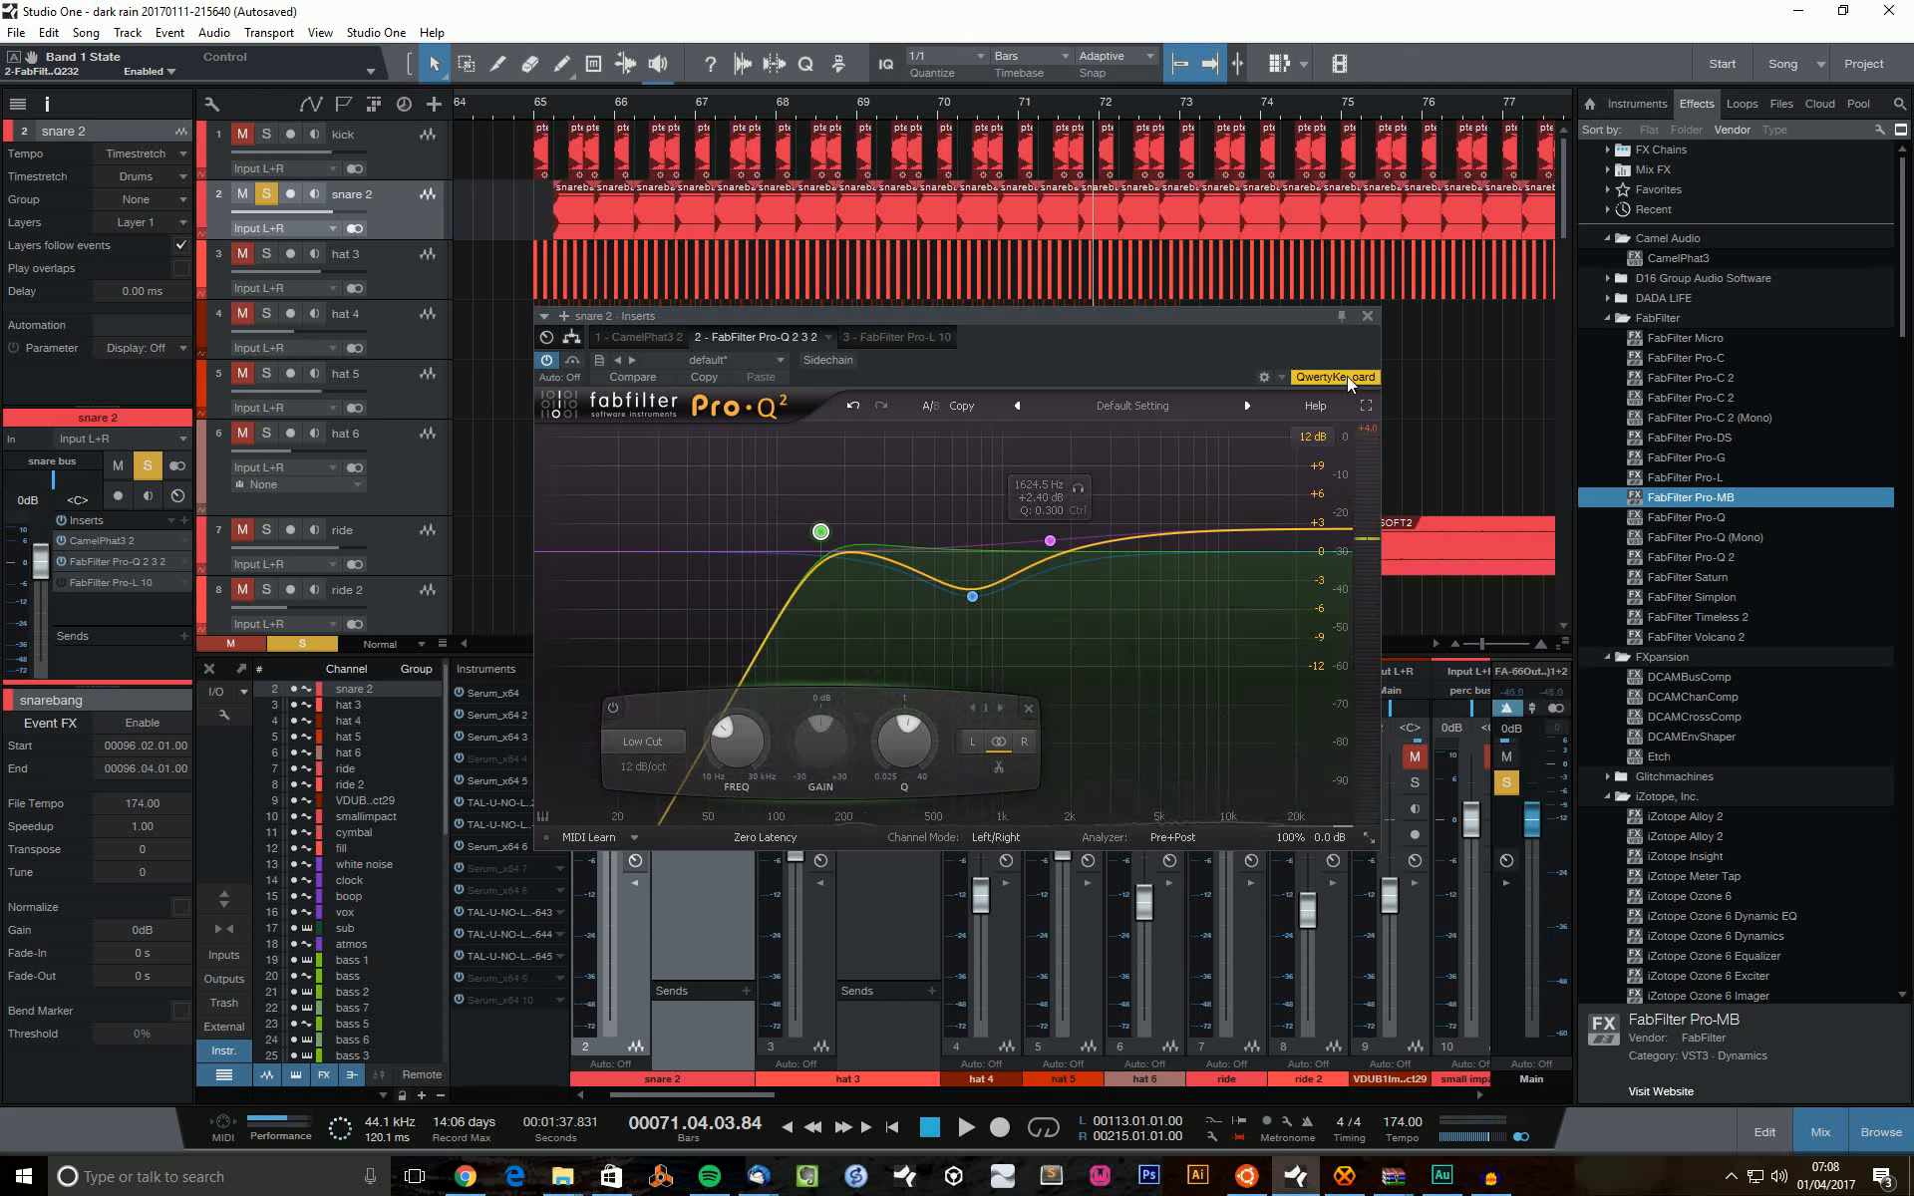
click(1366, 315)
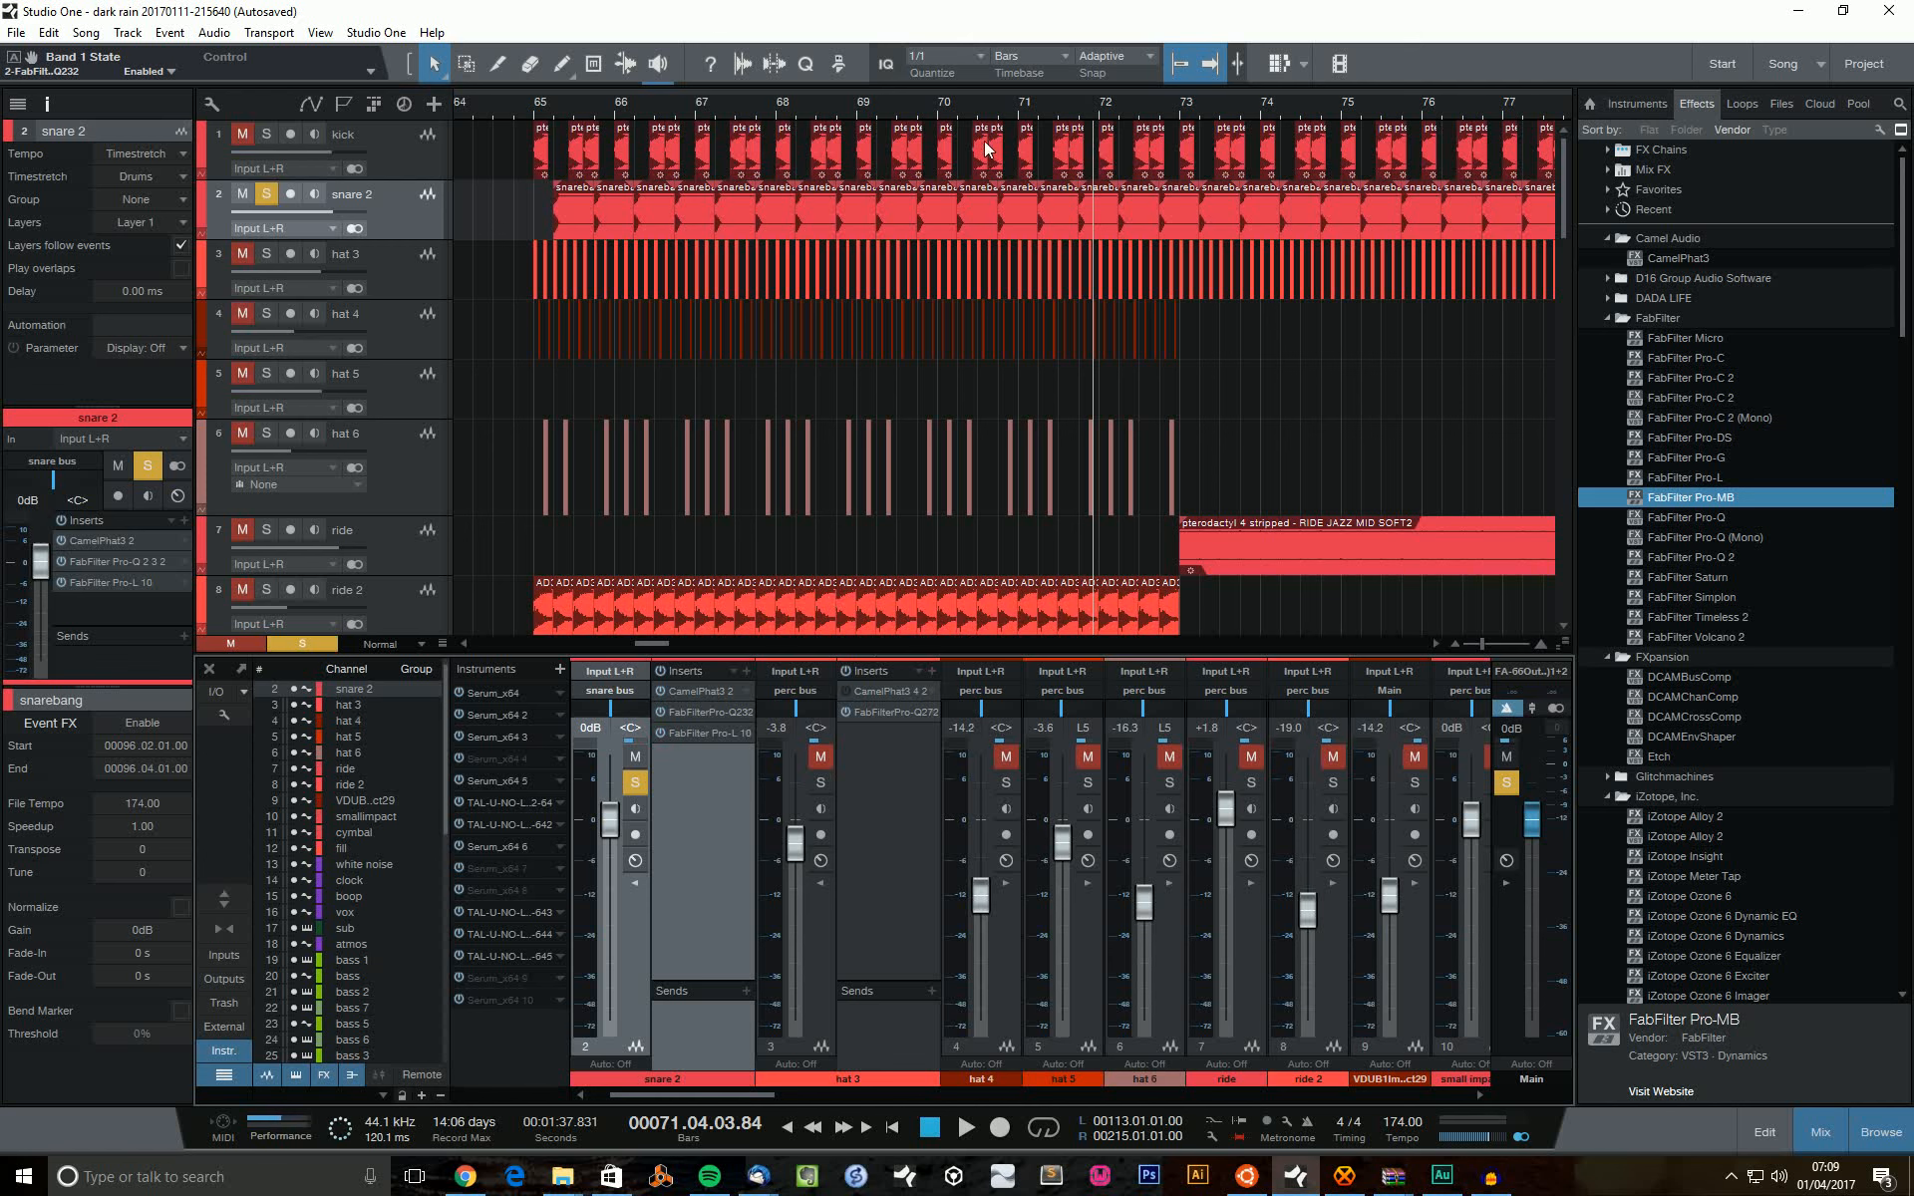
Unsolo snare 2 and bring the remaining drum channels and the bass tracks into view.
click(267, 195)
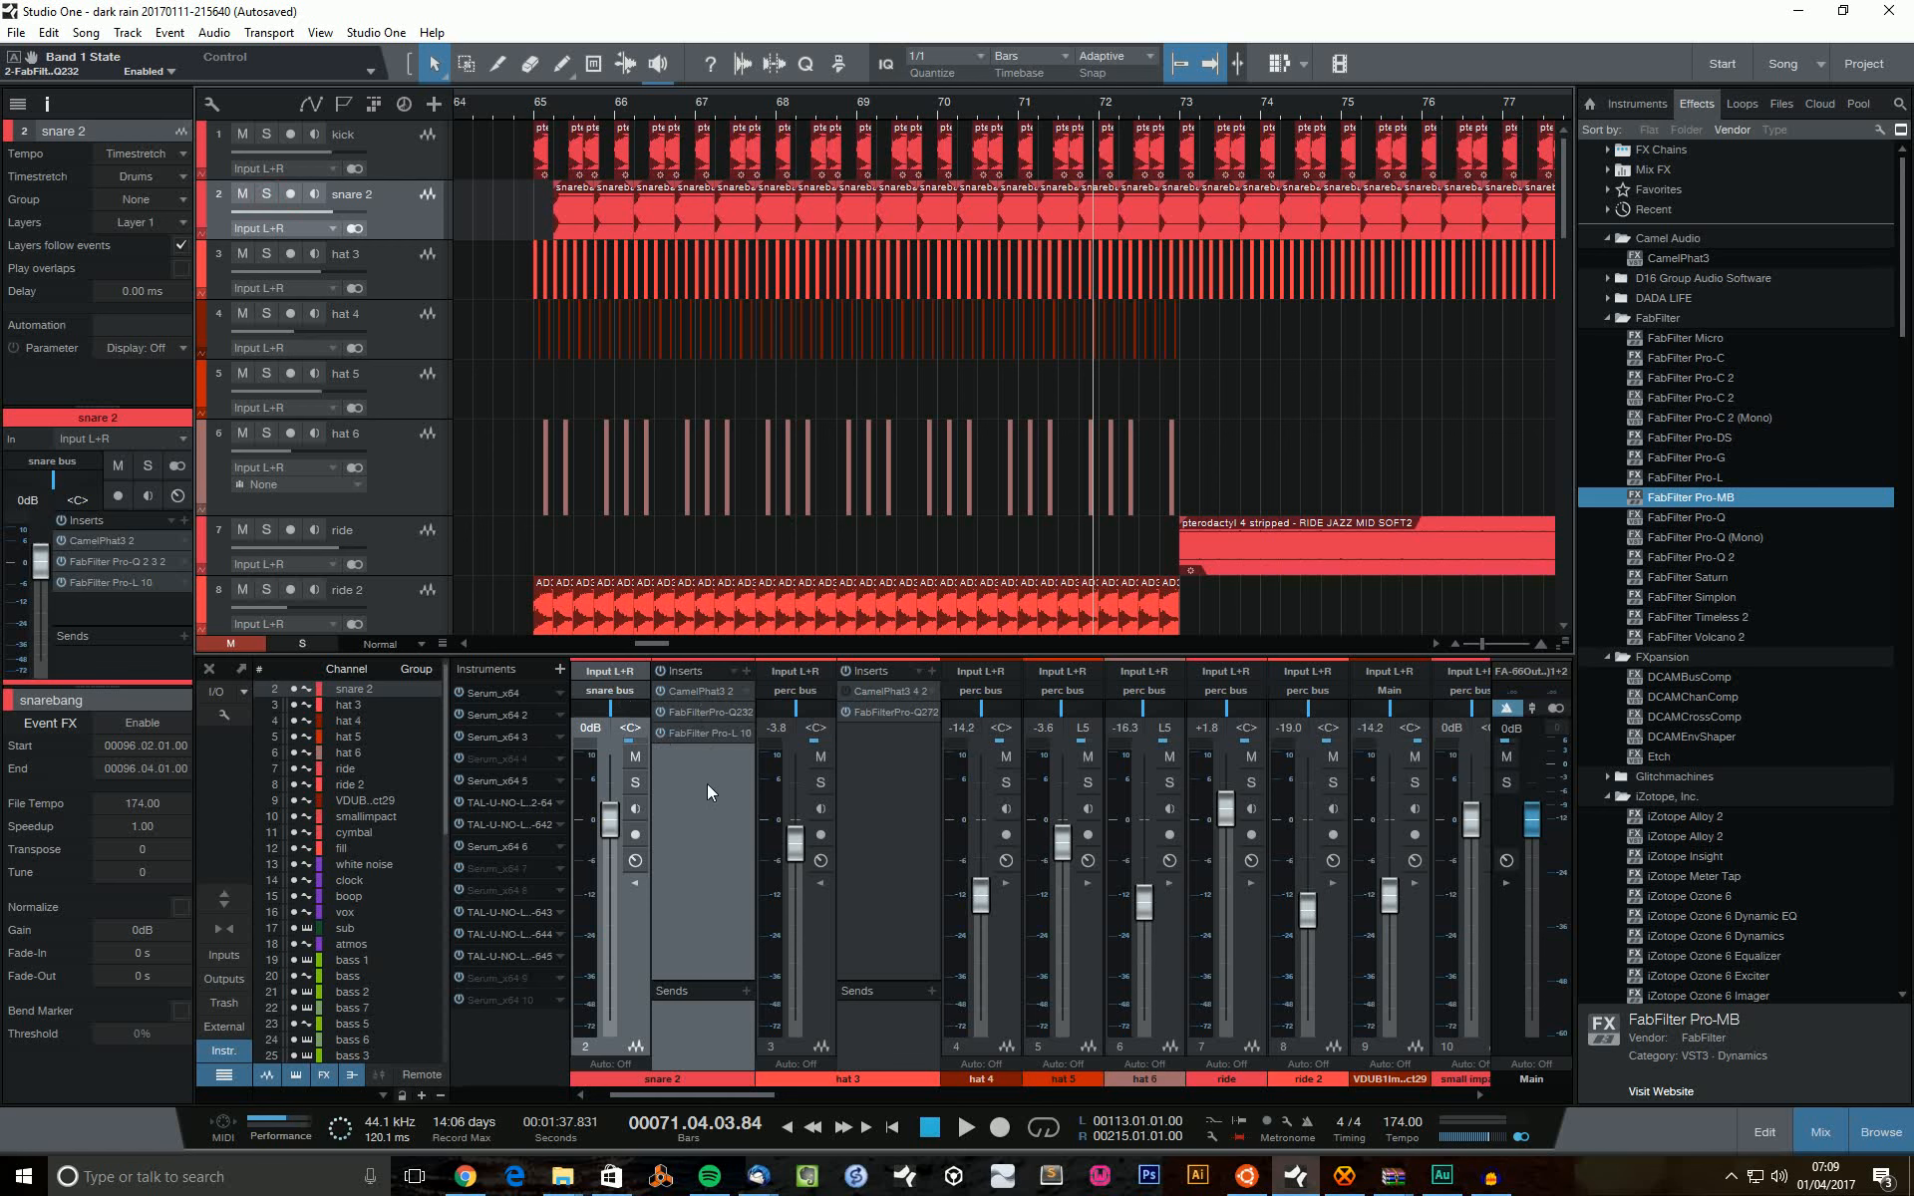
mouse_move(755, 1094)
mouse_down()
mouse_move(801, 1092)
mouse_move(710, 1092)
mouse_move(840, 1107)
mouse_move(788, 1115)
mouse_up()
scroll(937, 388, down, 10)
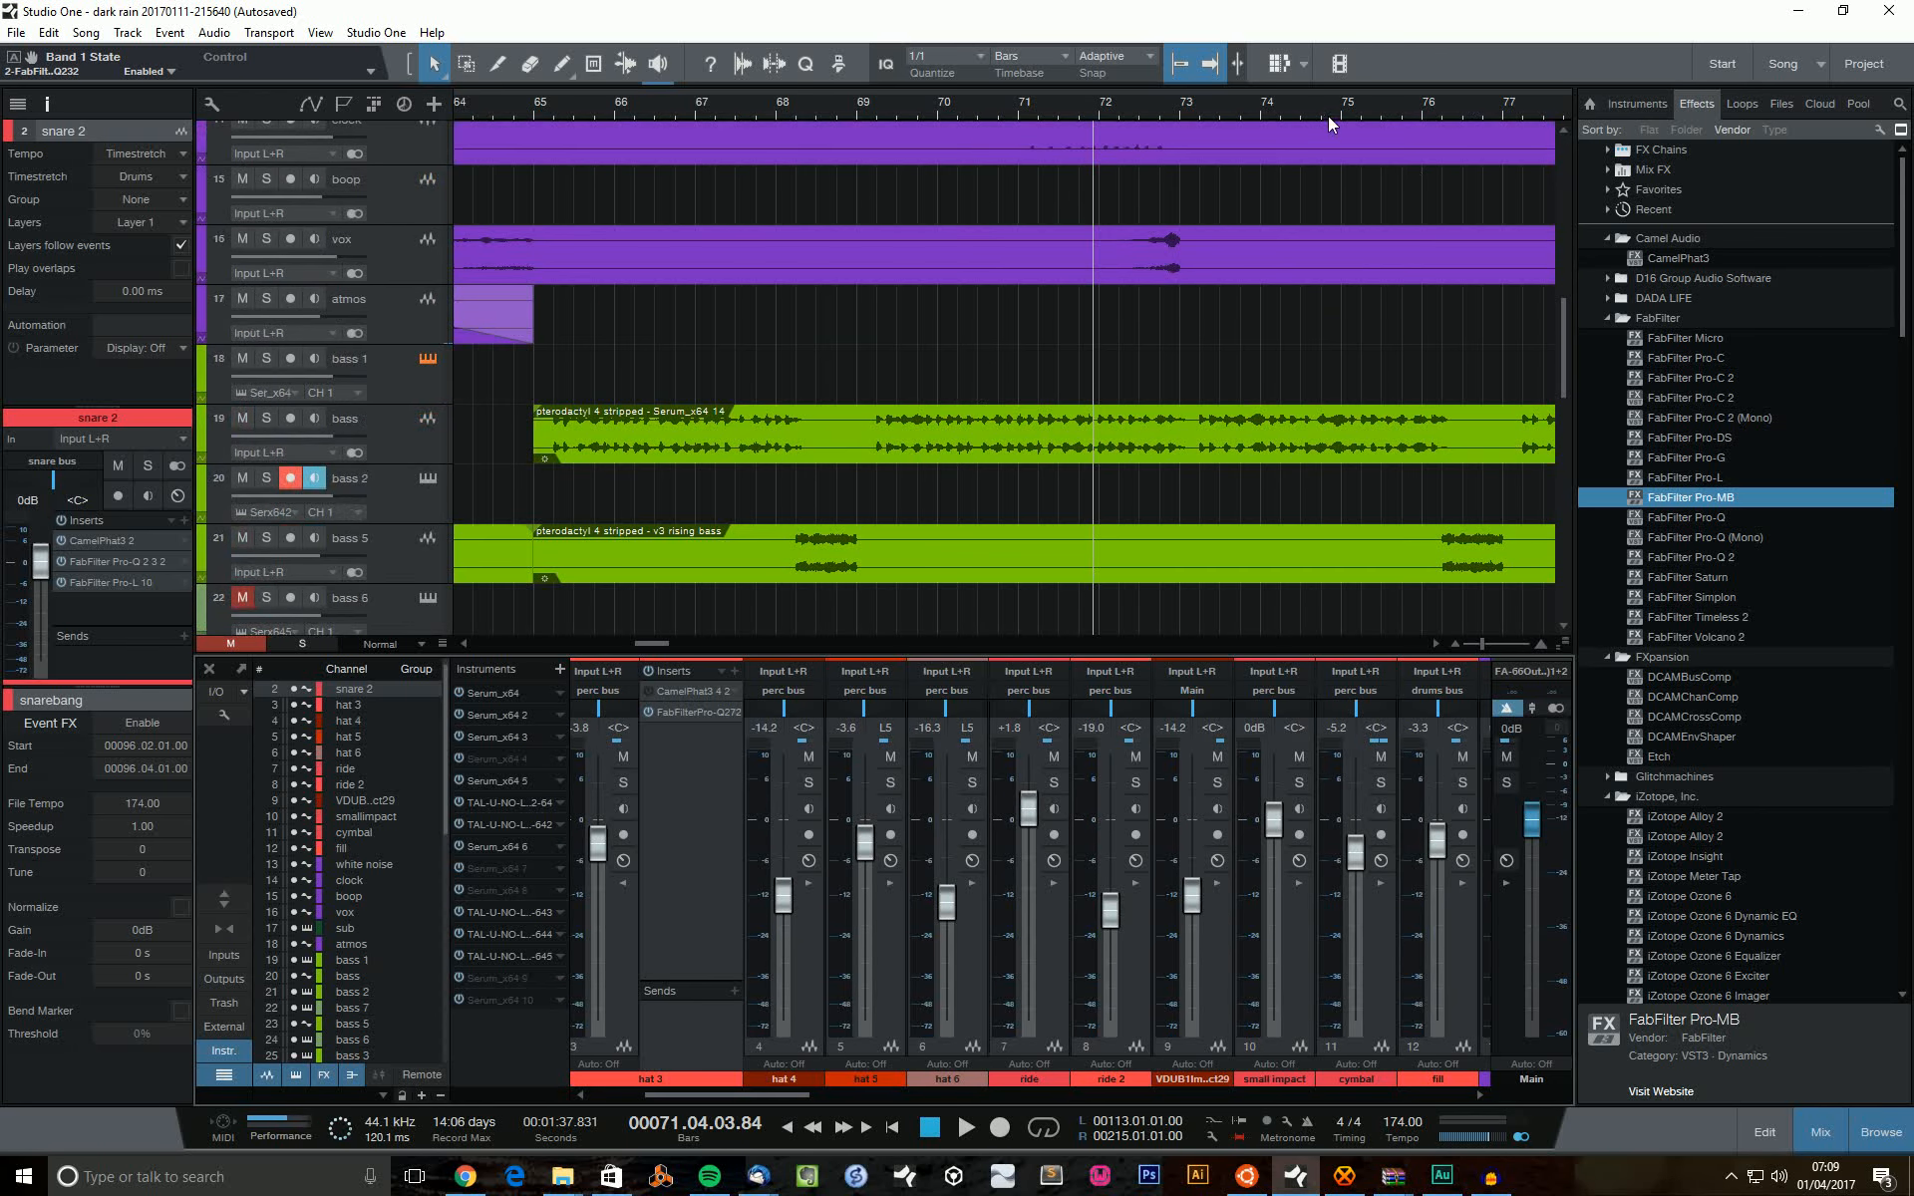
Move the playhead to bar 81, solo bass 2, audition it, and release the solo.
drag(1334, 110, 1078, 65)
click(1171, 121)
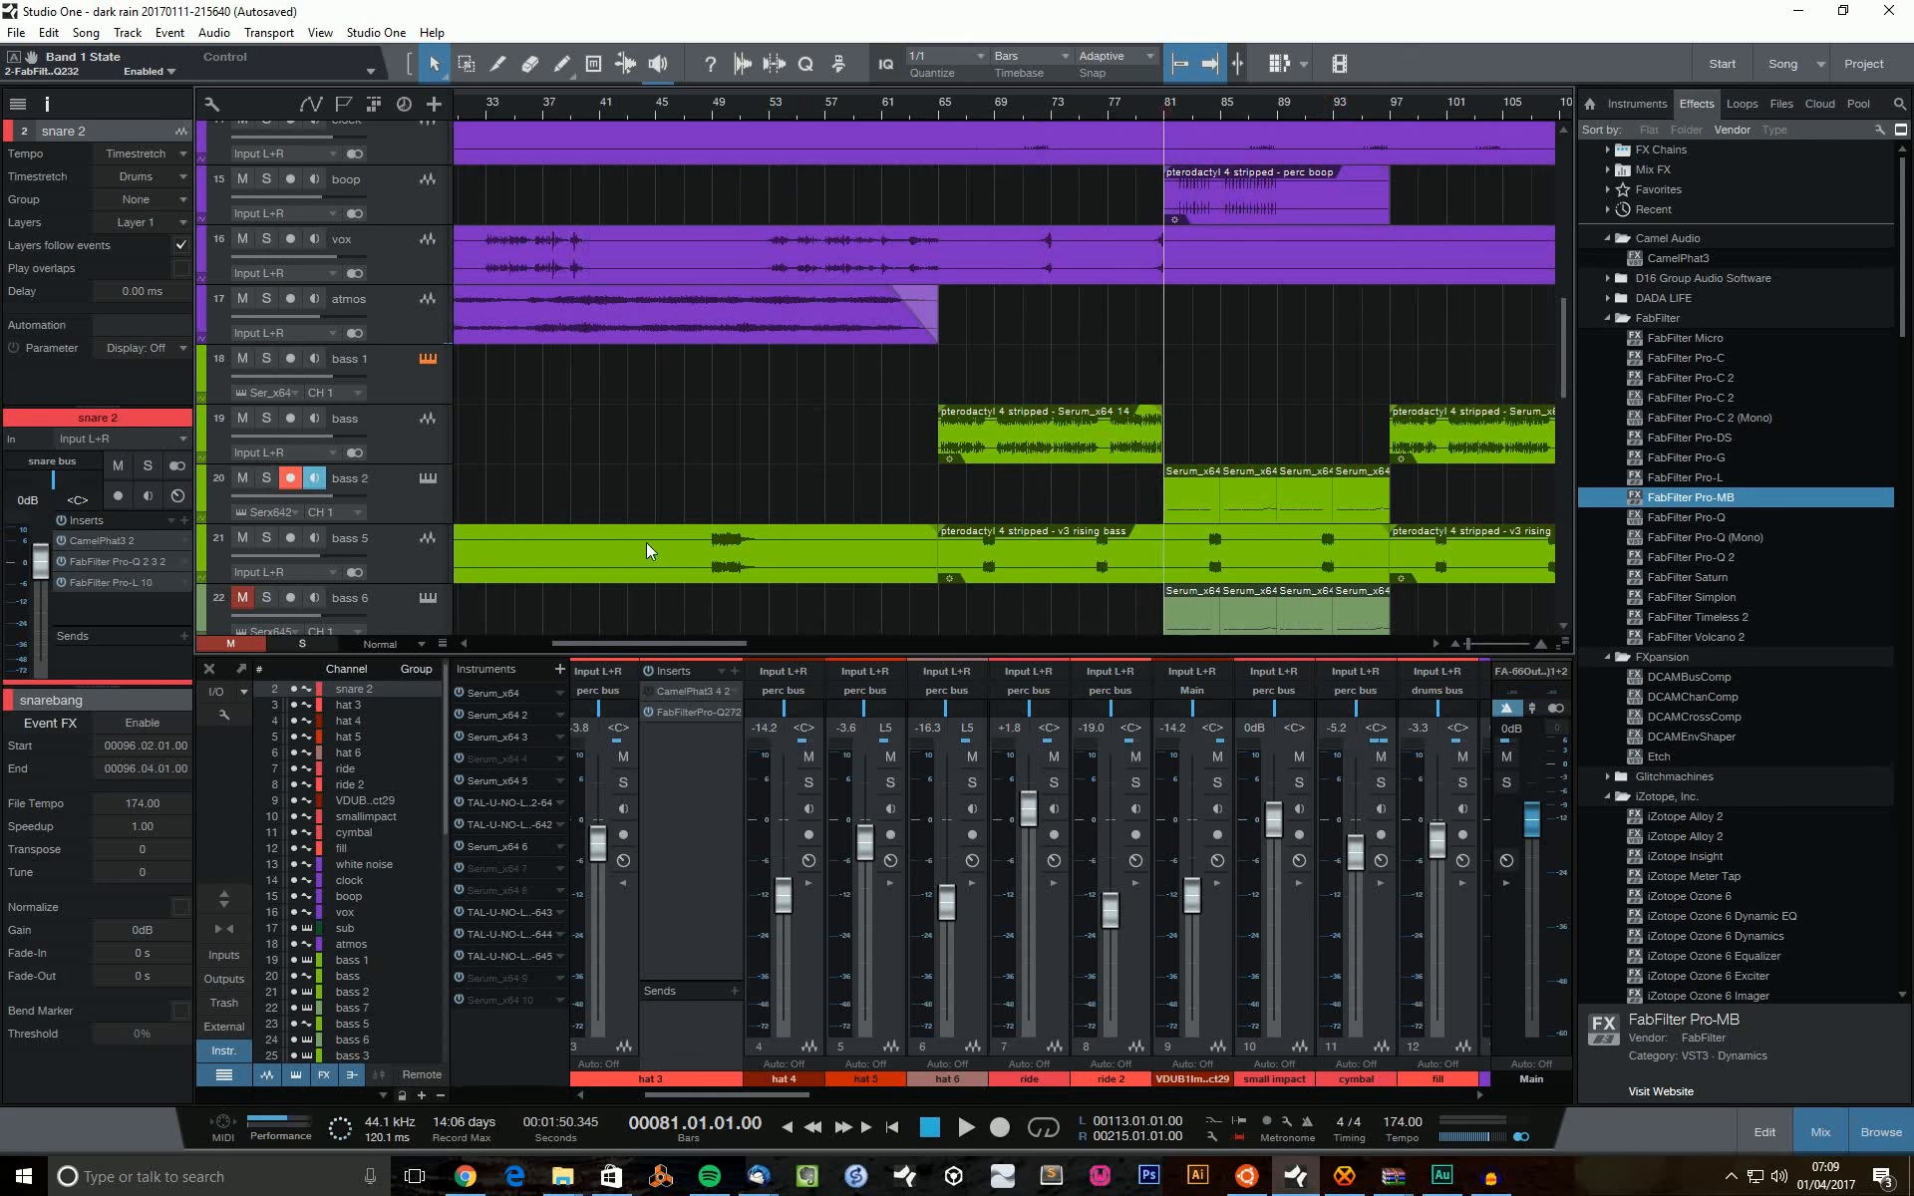
click(266, 480)
key(space)
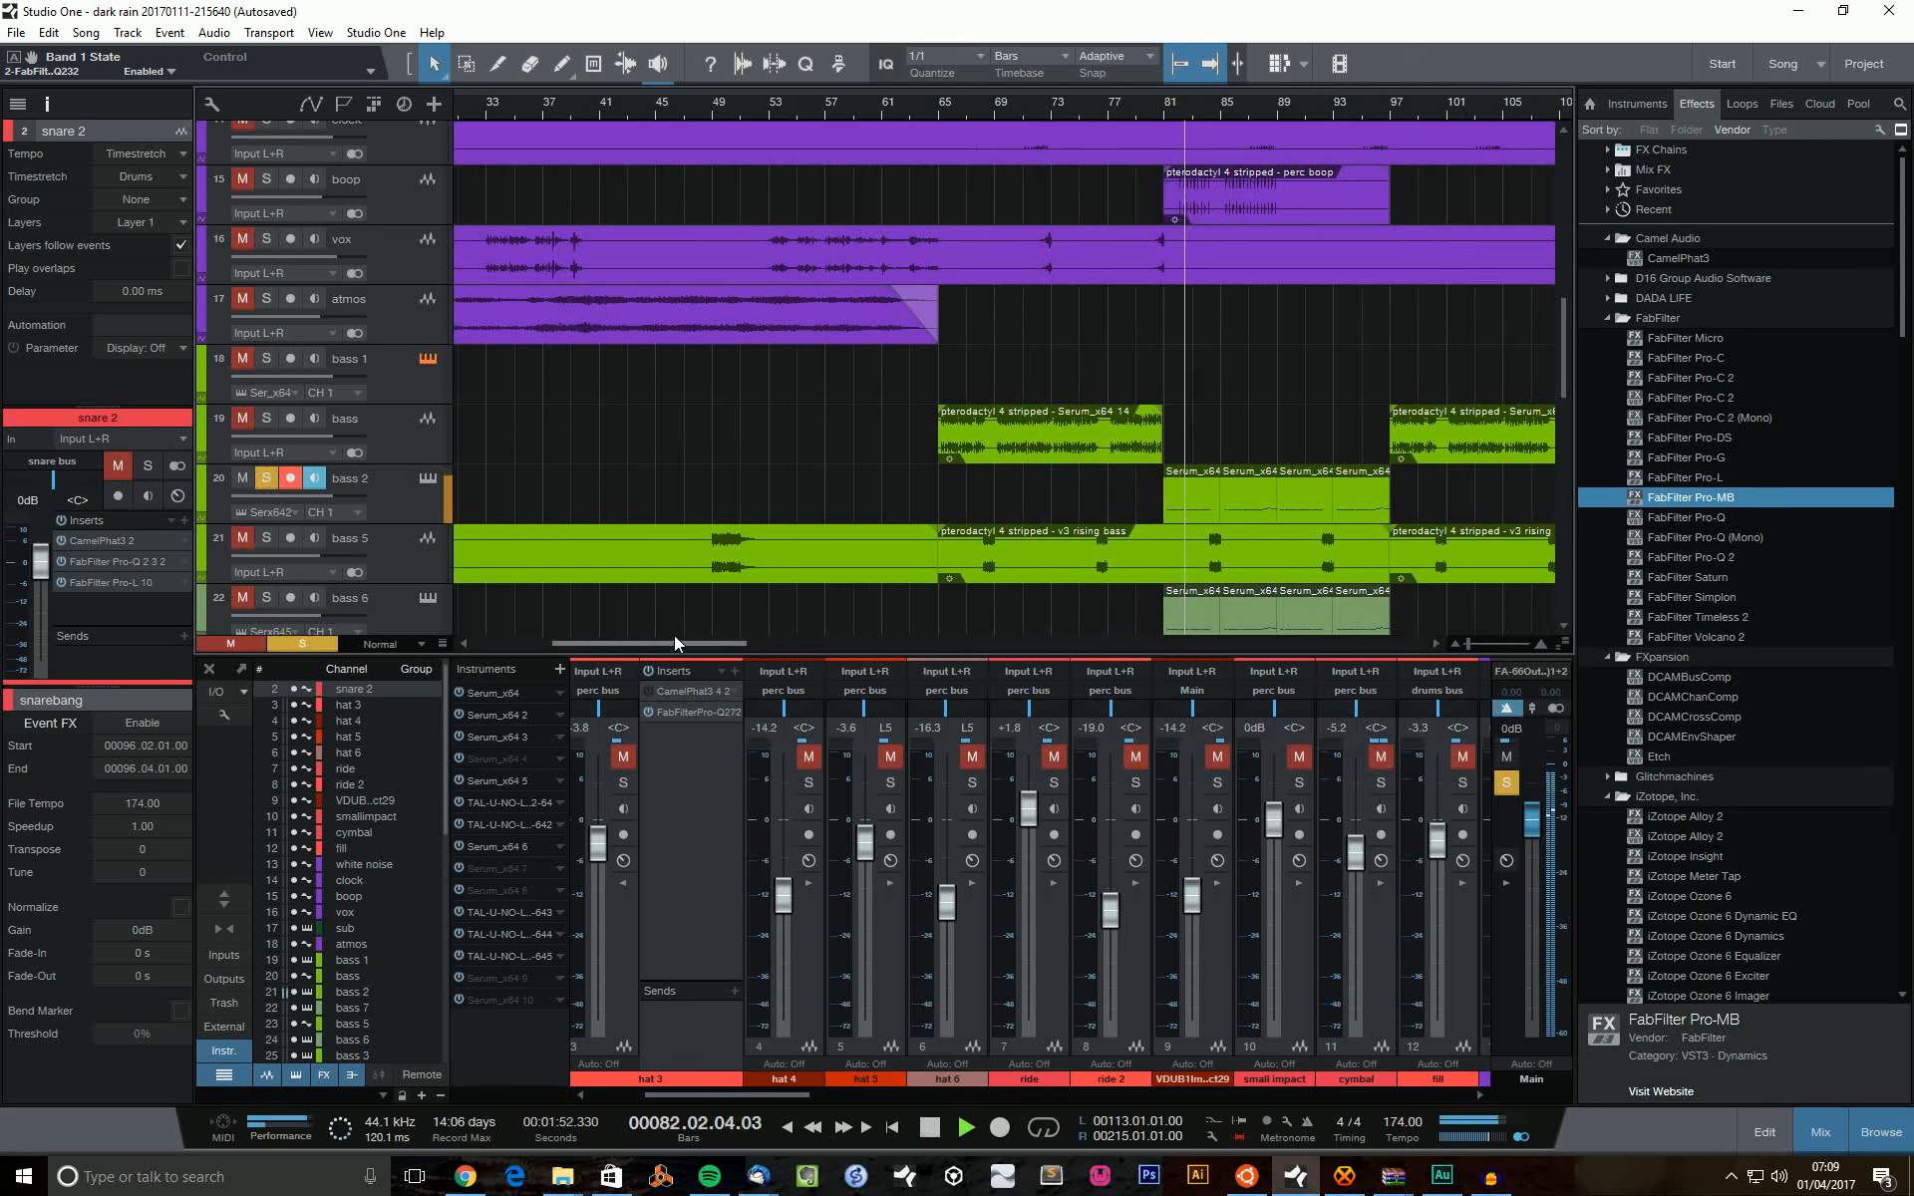
click(266, 482)
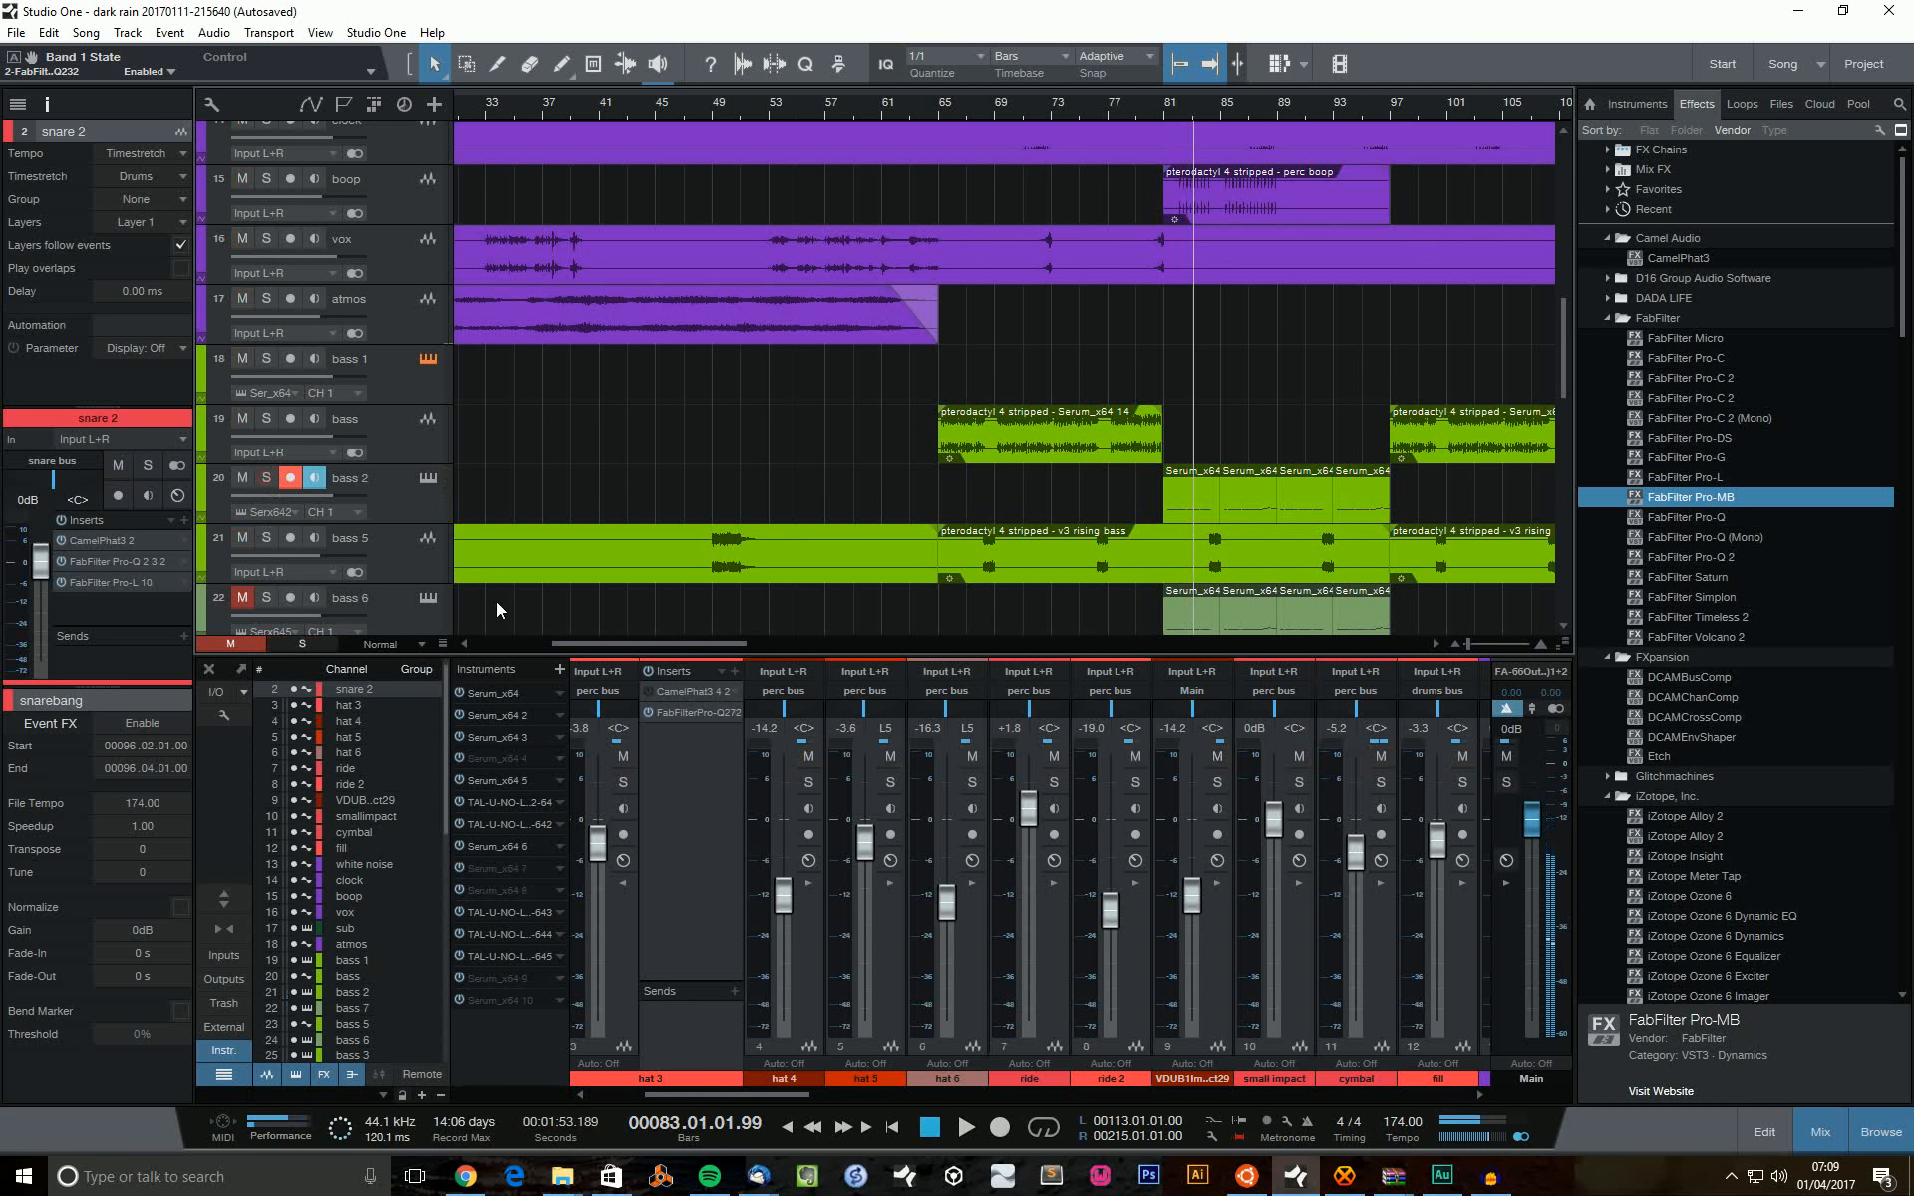
Solo and select bass 2, open its FabFilter Pro-Q 2 insert, and examine the high shelf and low-mid bell bands.
click(266, 480)
click(409, 499)
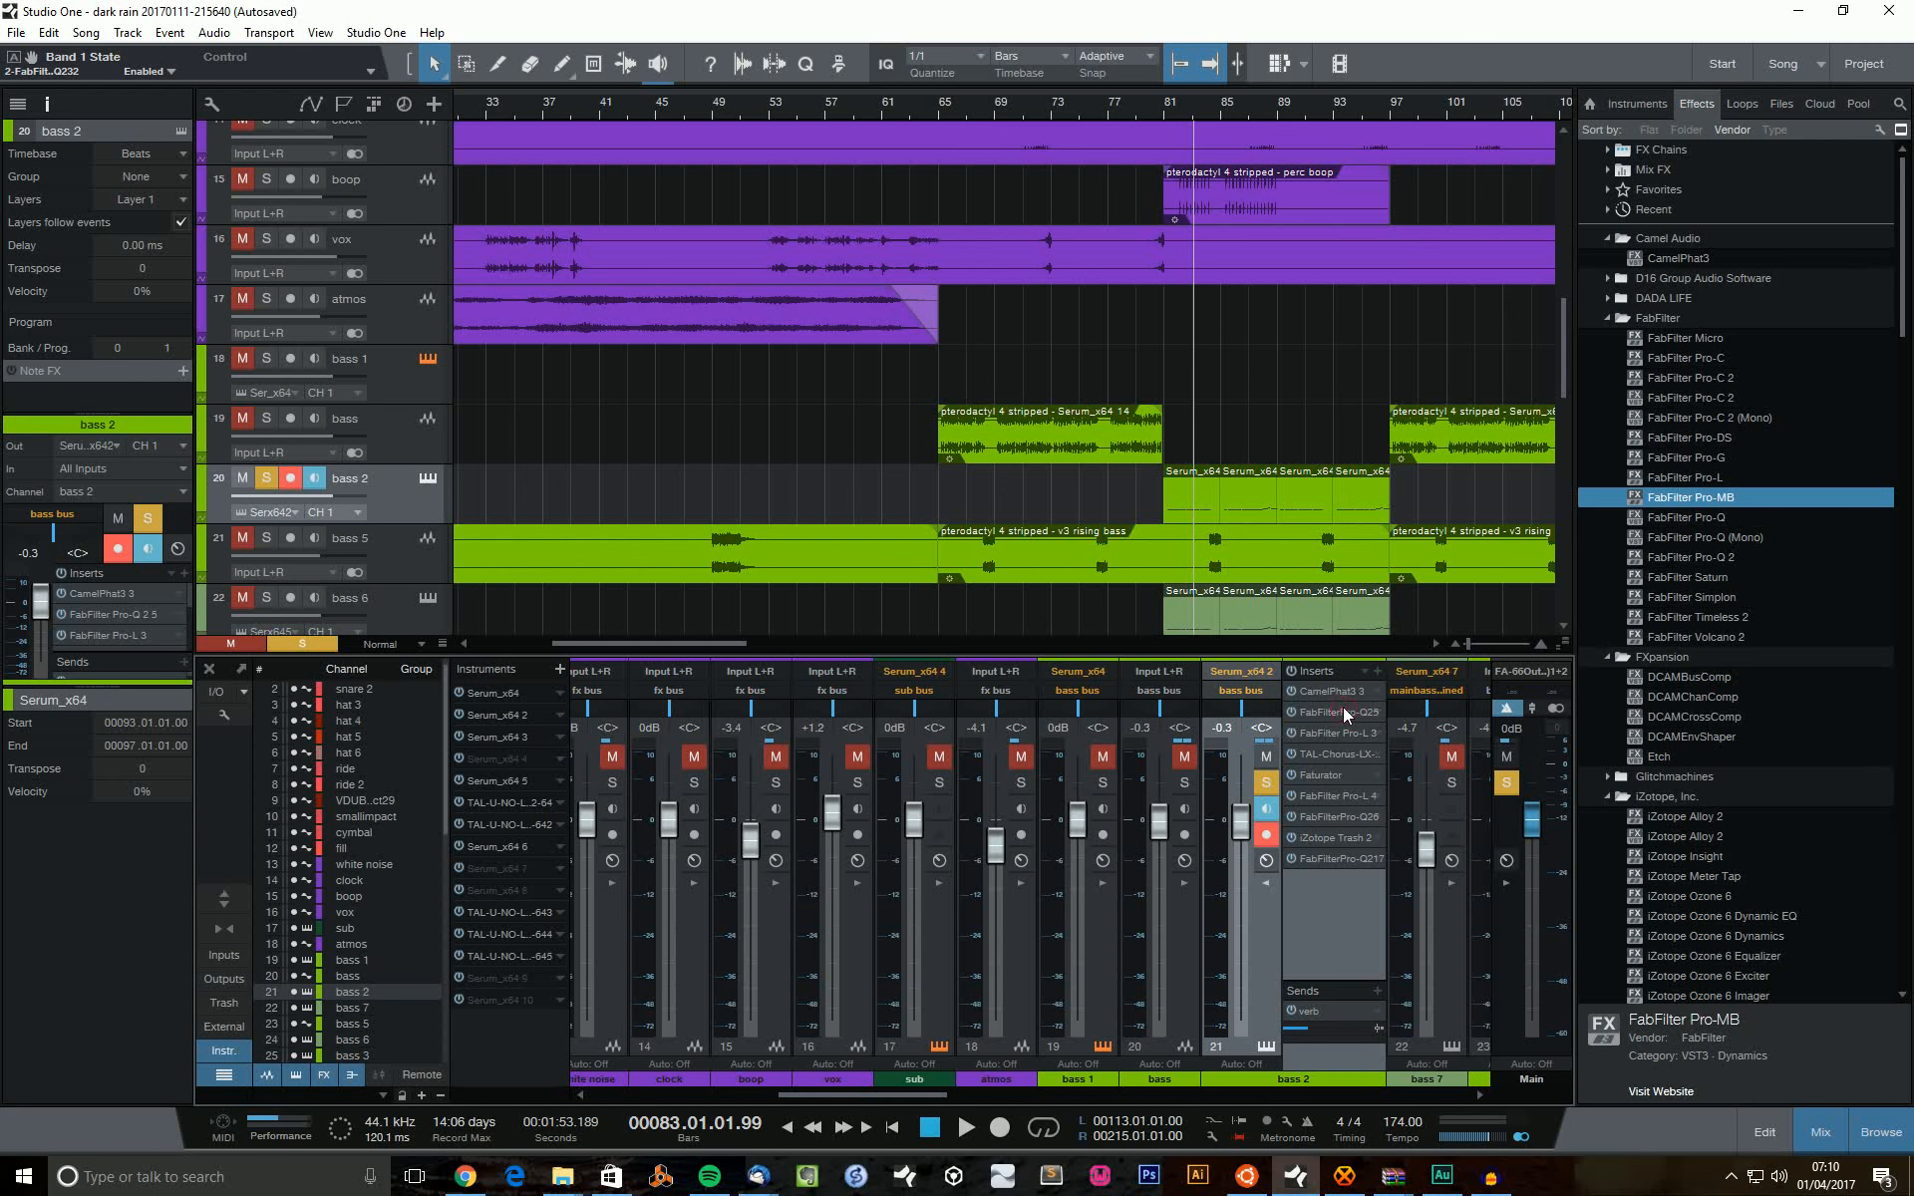
click(1344, 710)
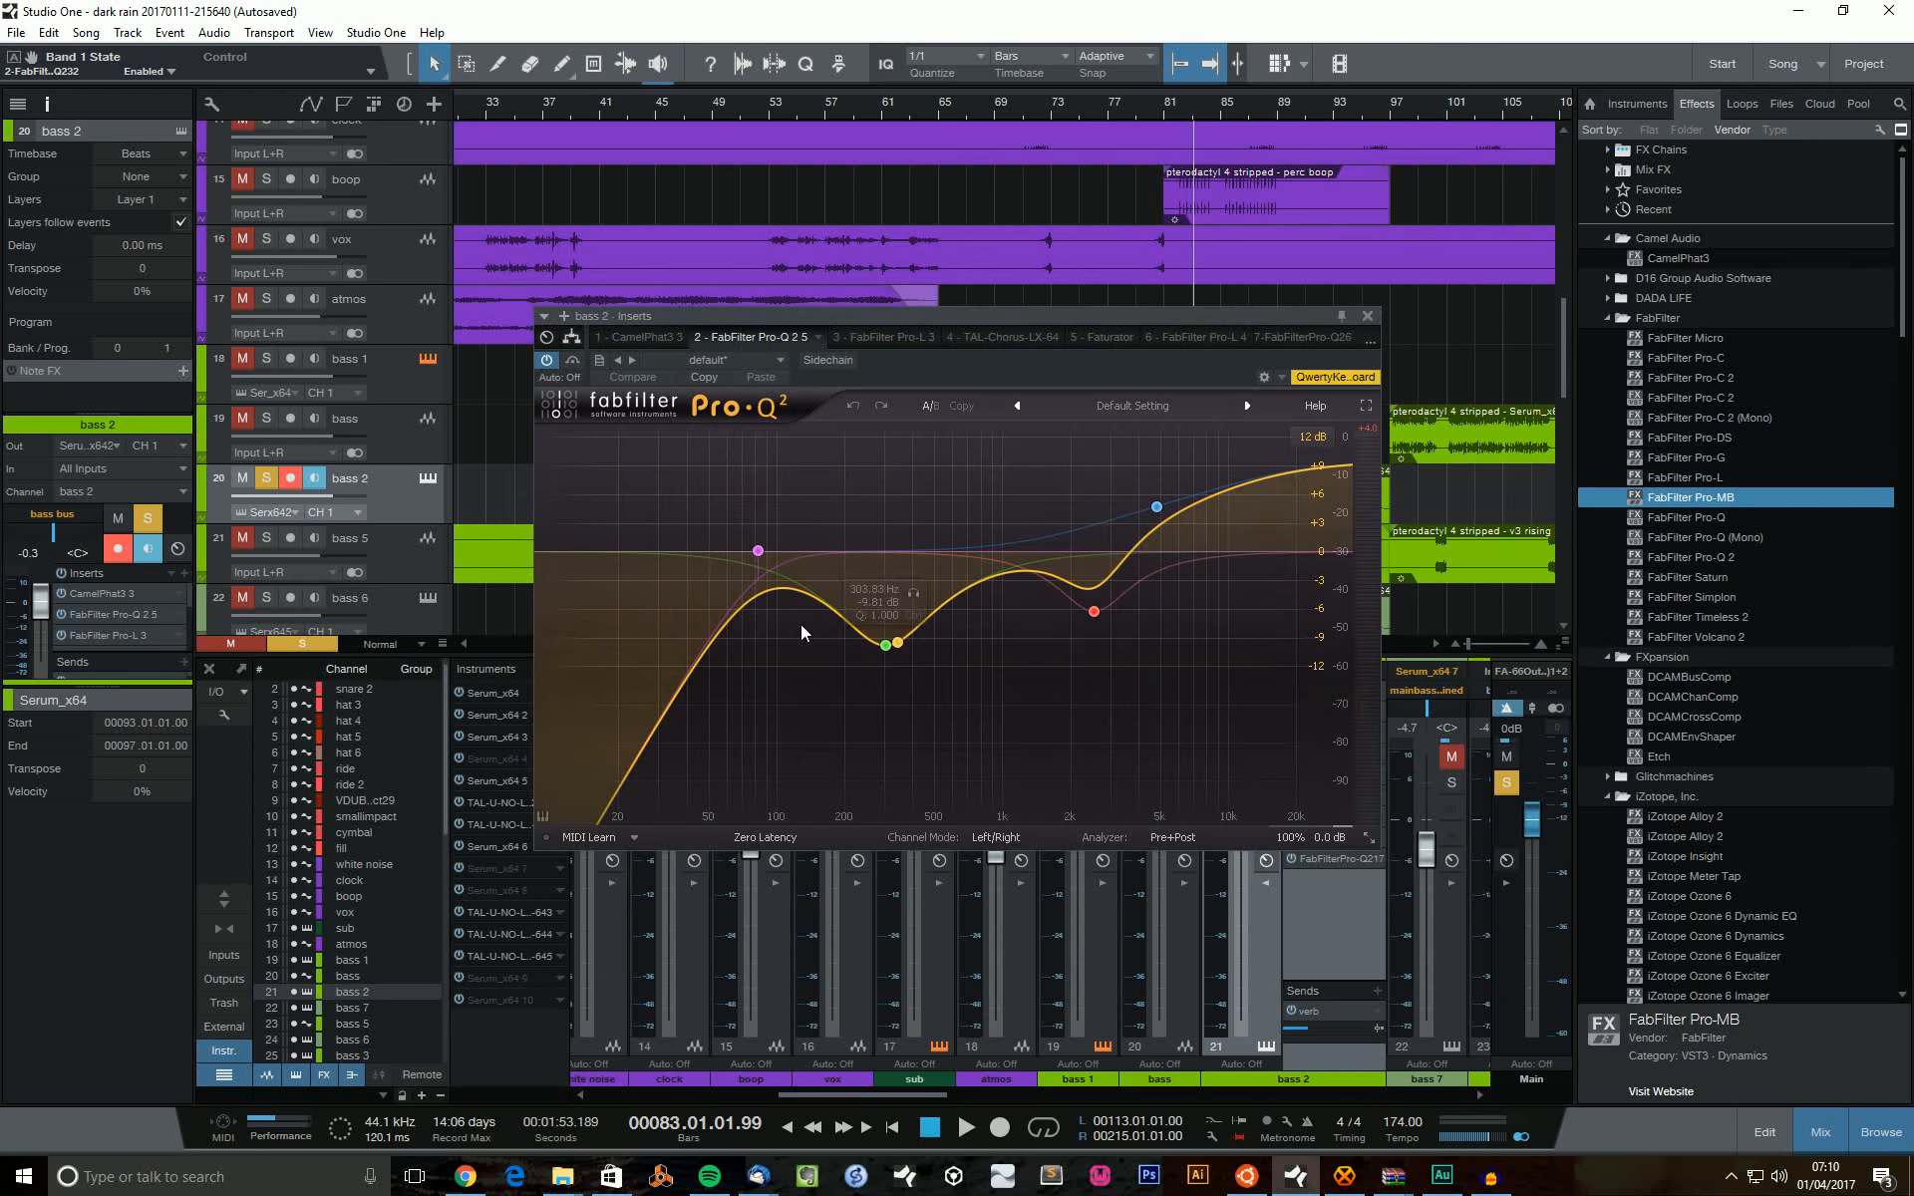
click(1157, 508)
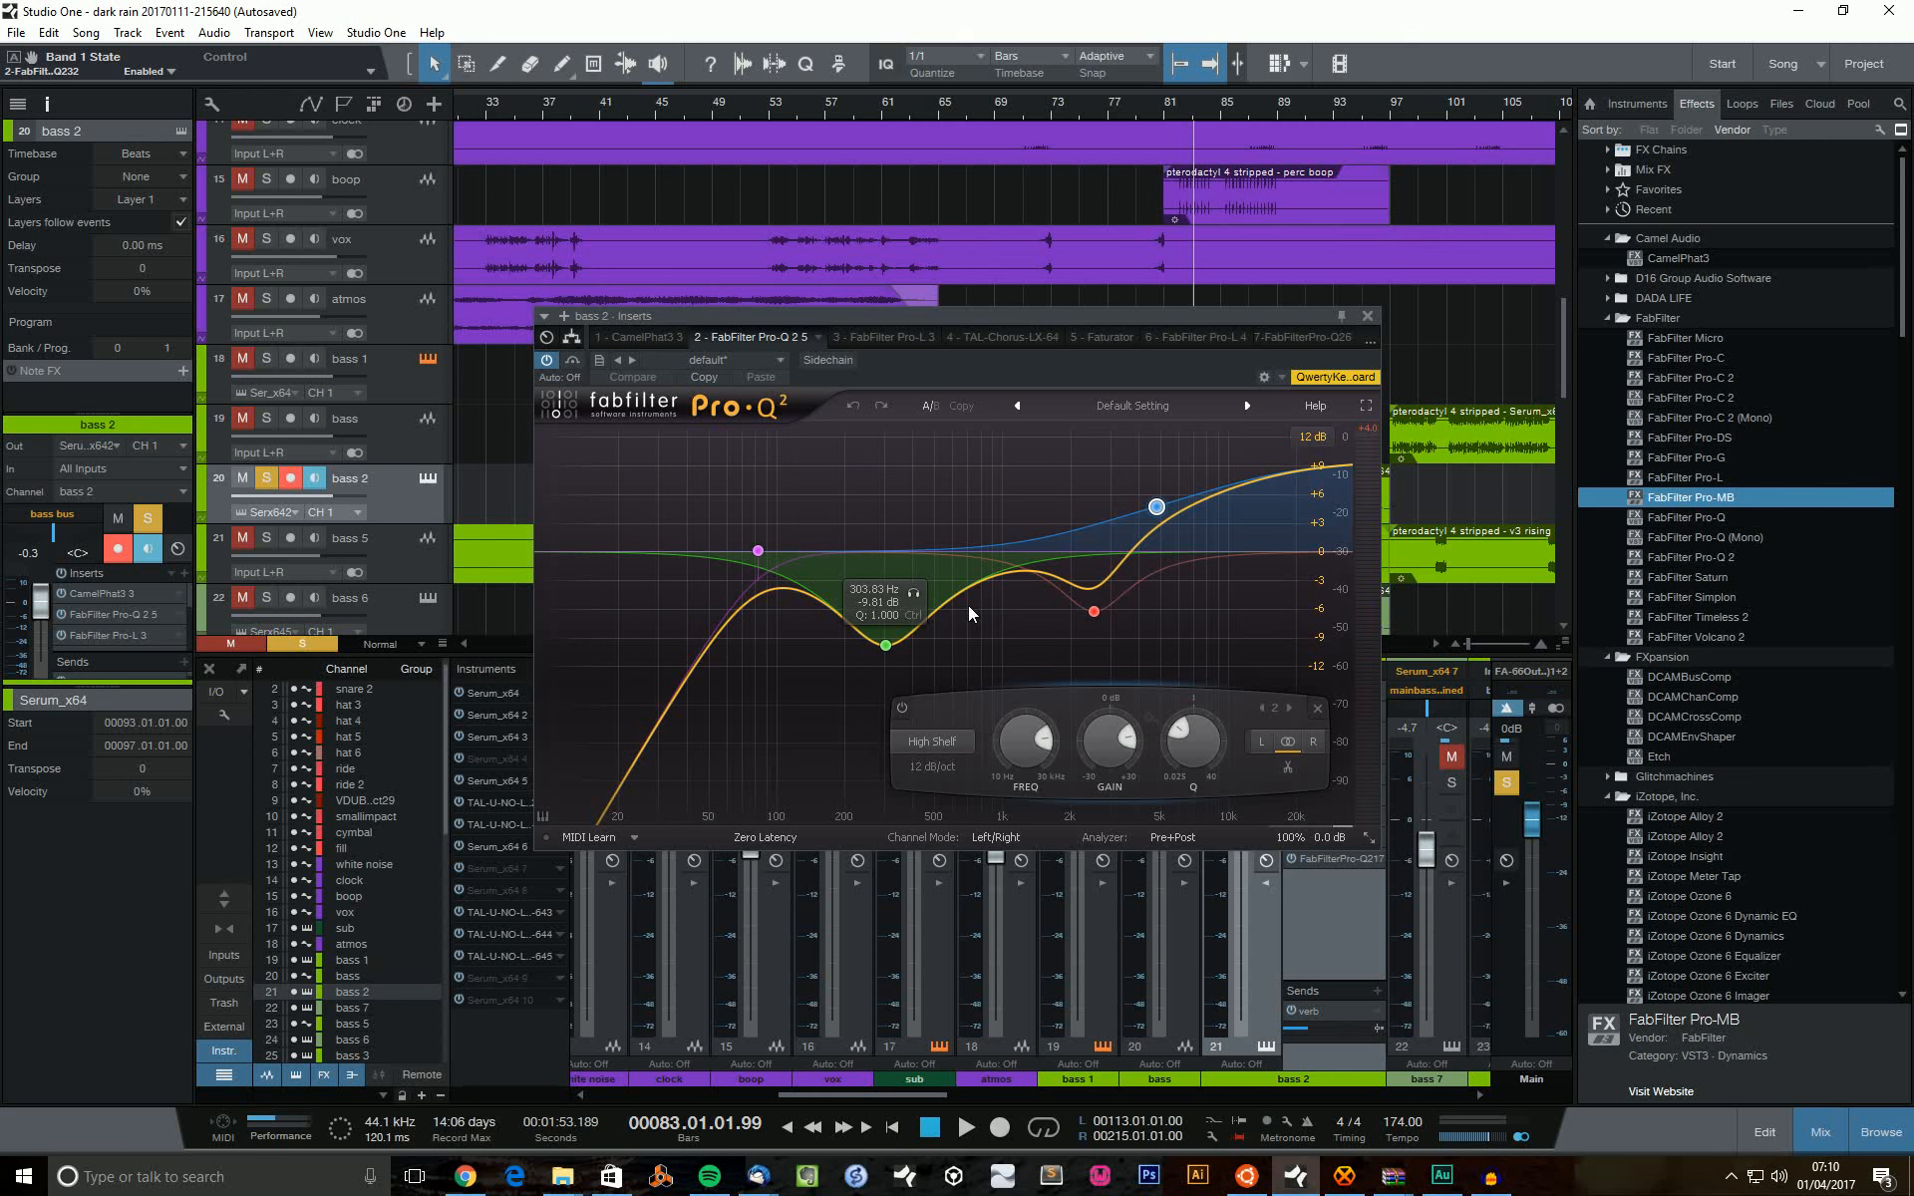
click(883, 661)
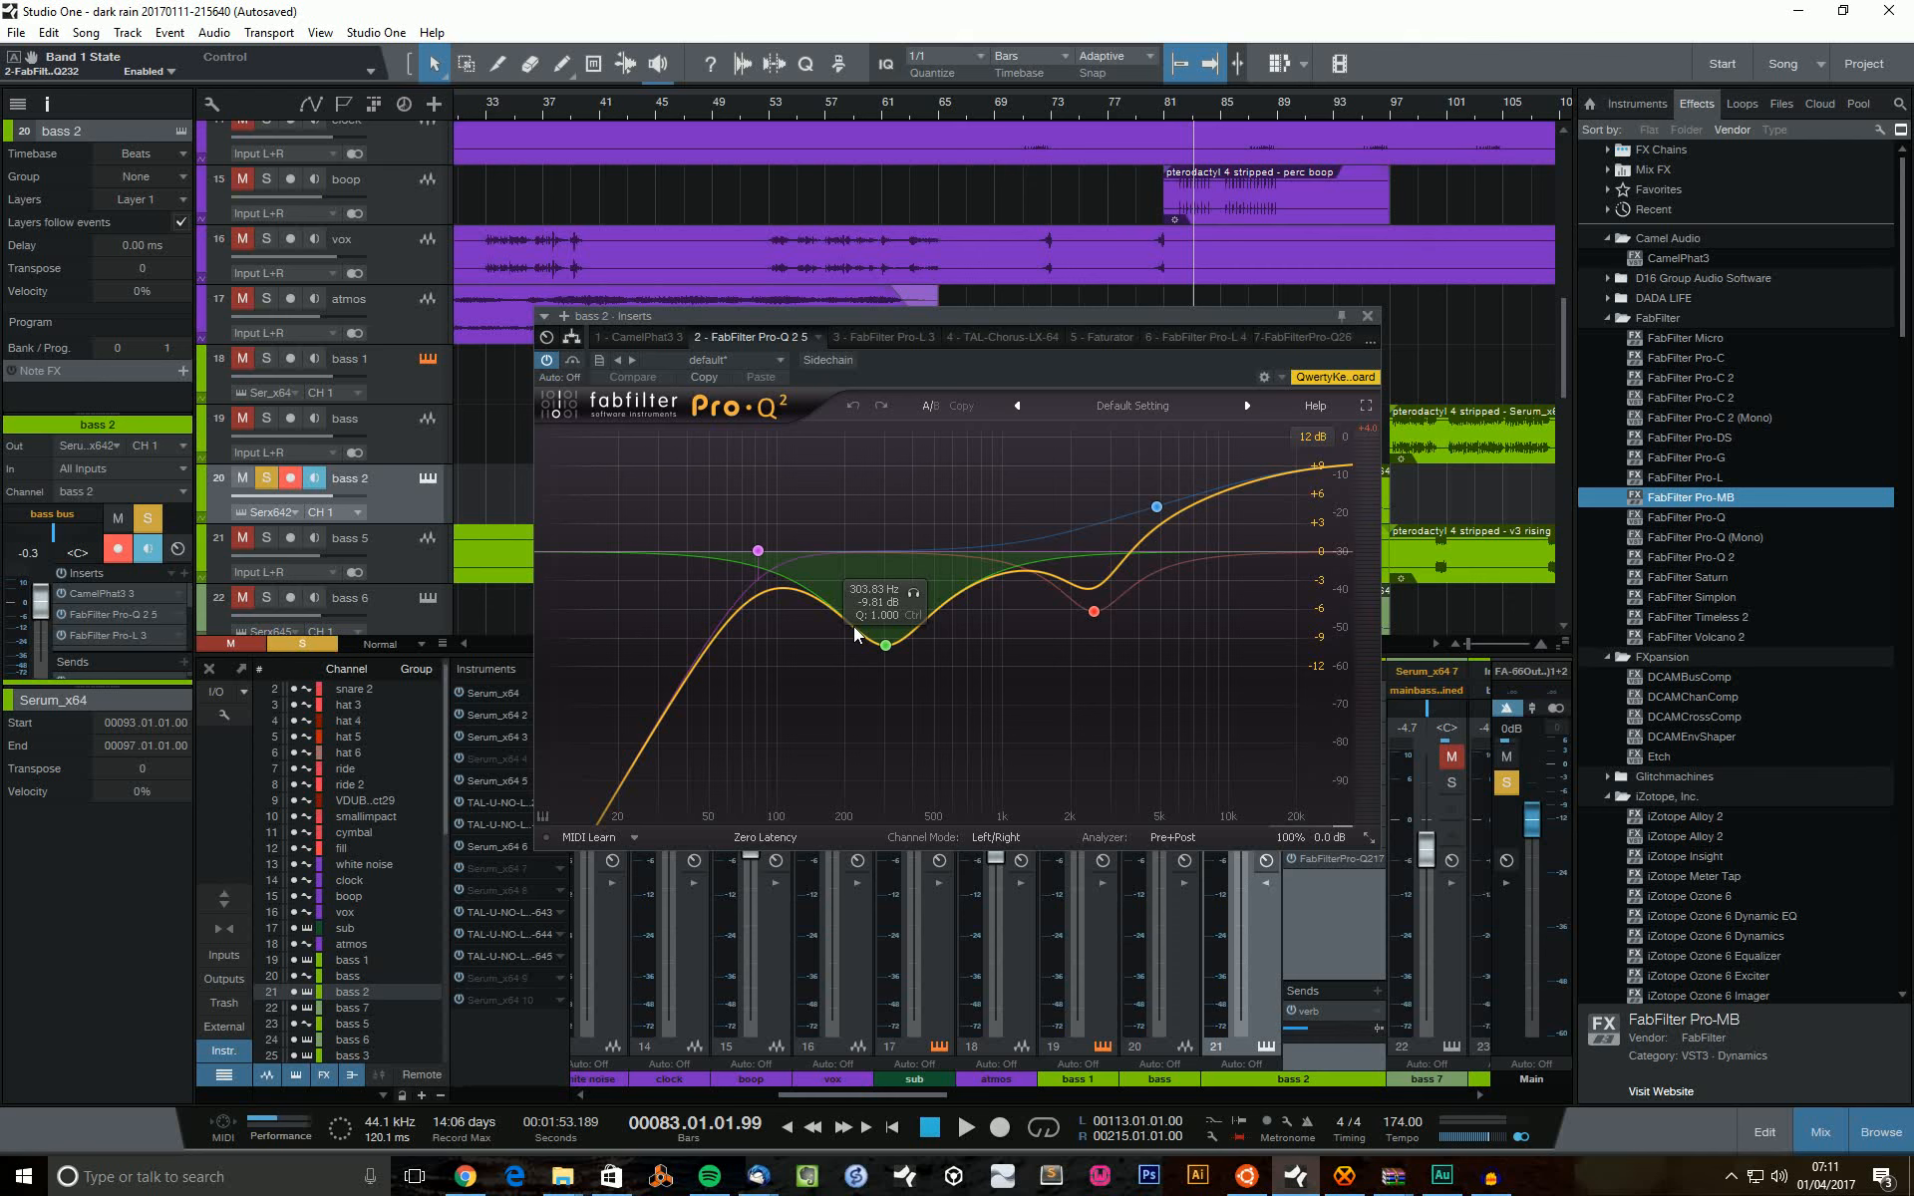
Audition bass 2 with the low-mid bell cut disabled, re-enable the band, and close the EQ.
click(885, 645)
click(677, 706)
key(space)
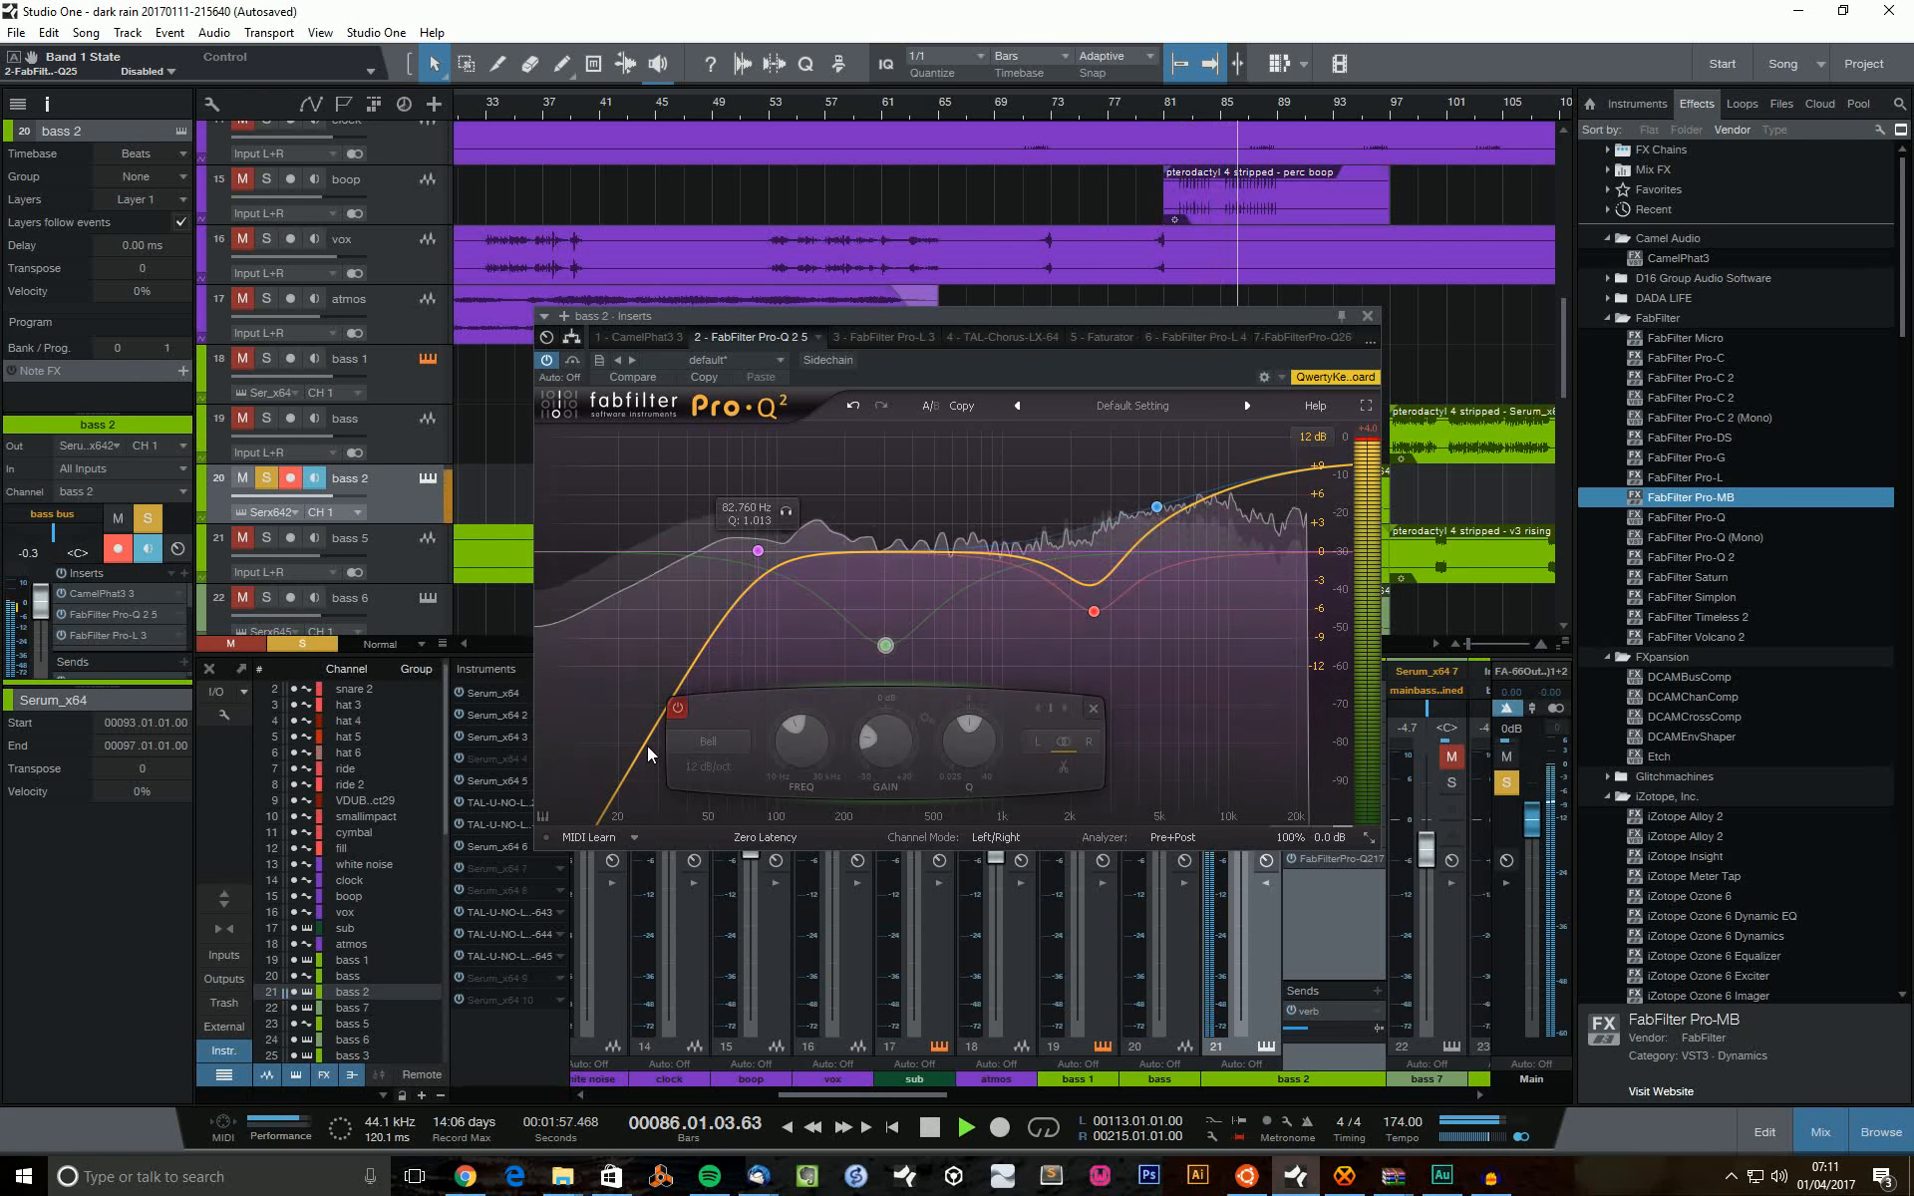
click(682, 709)
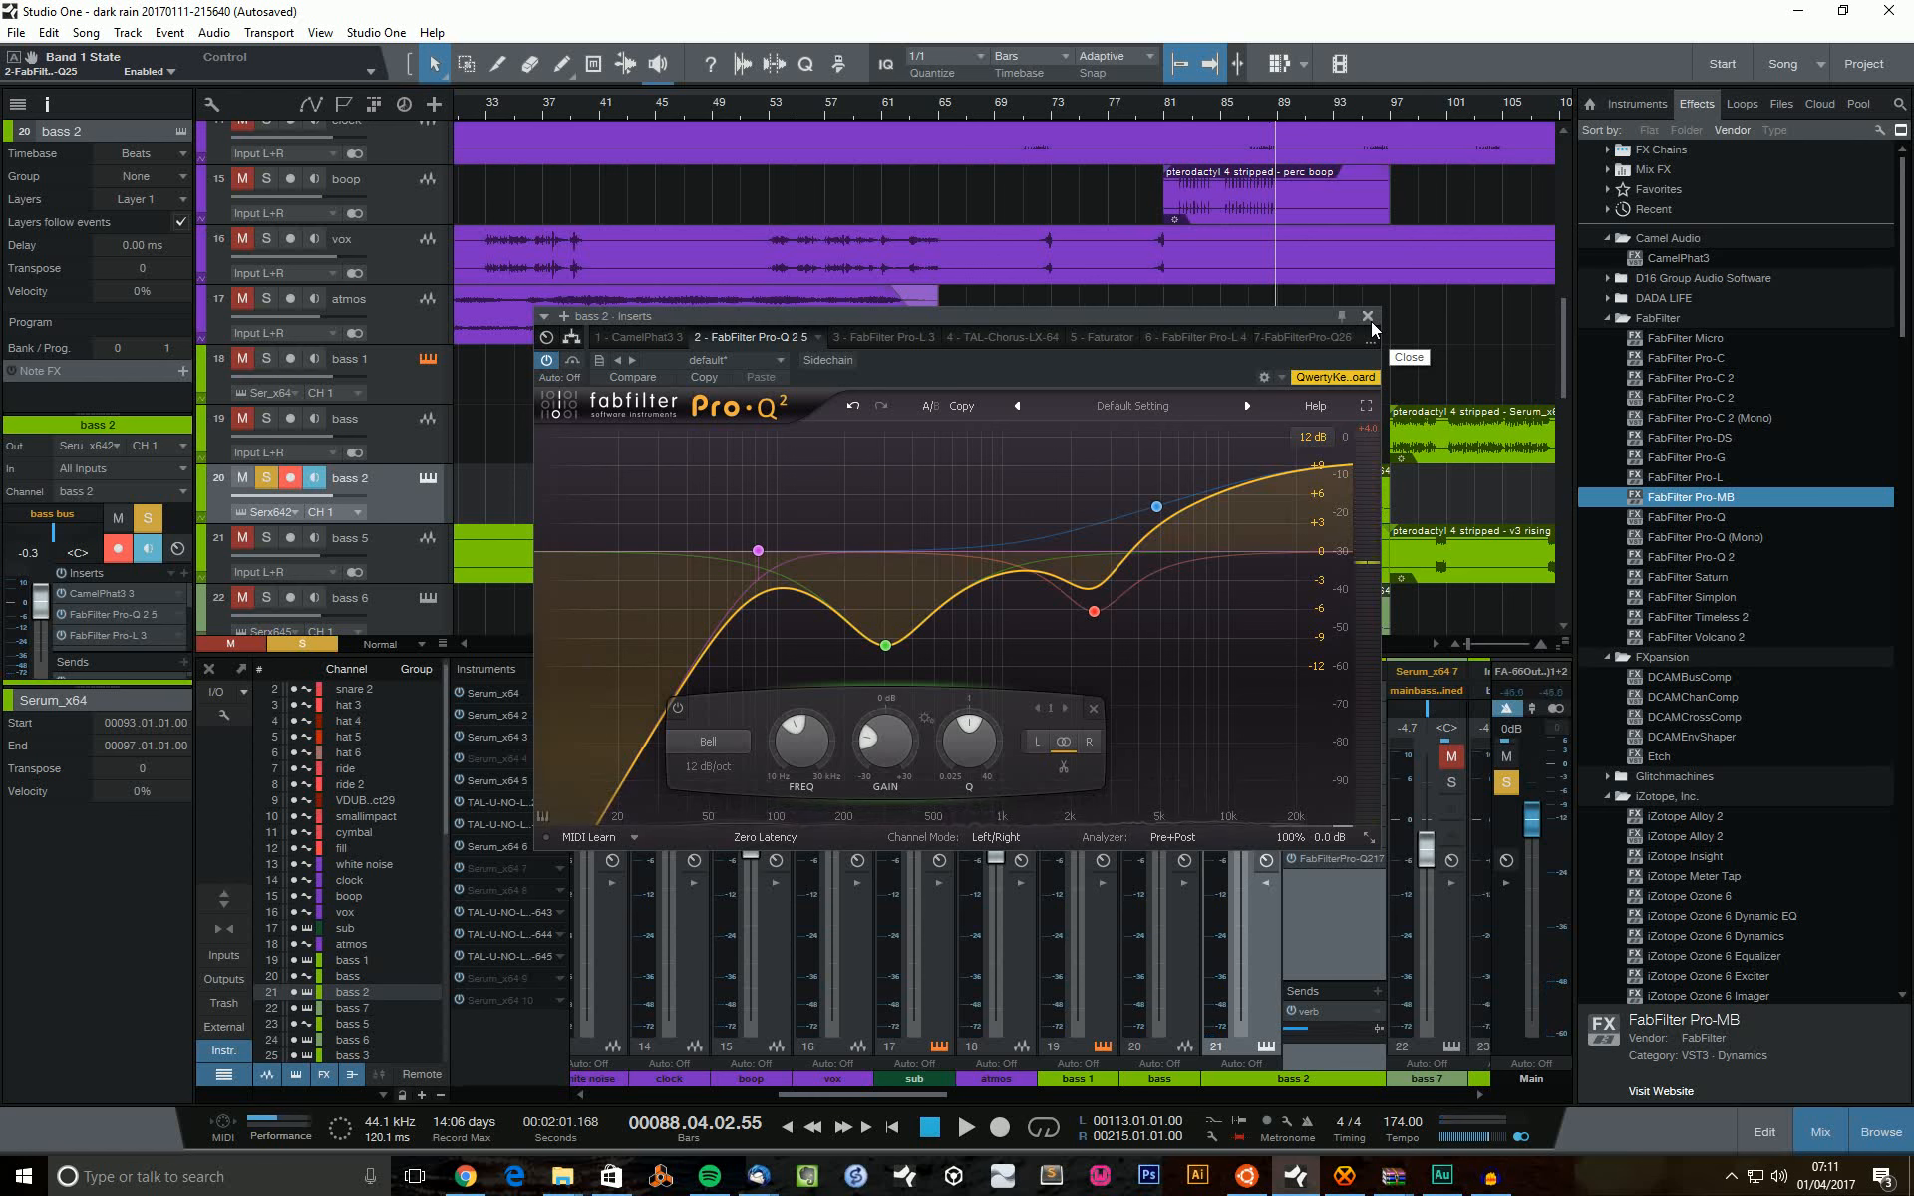
click(1368, 316)
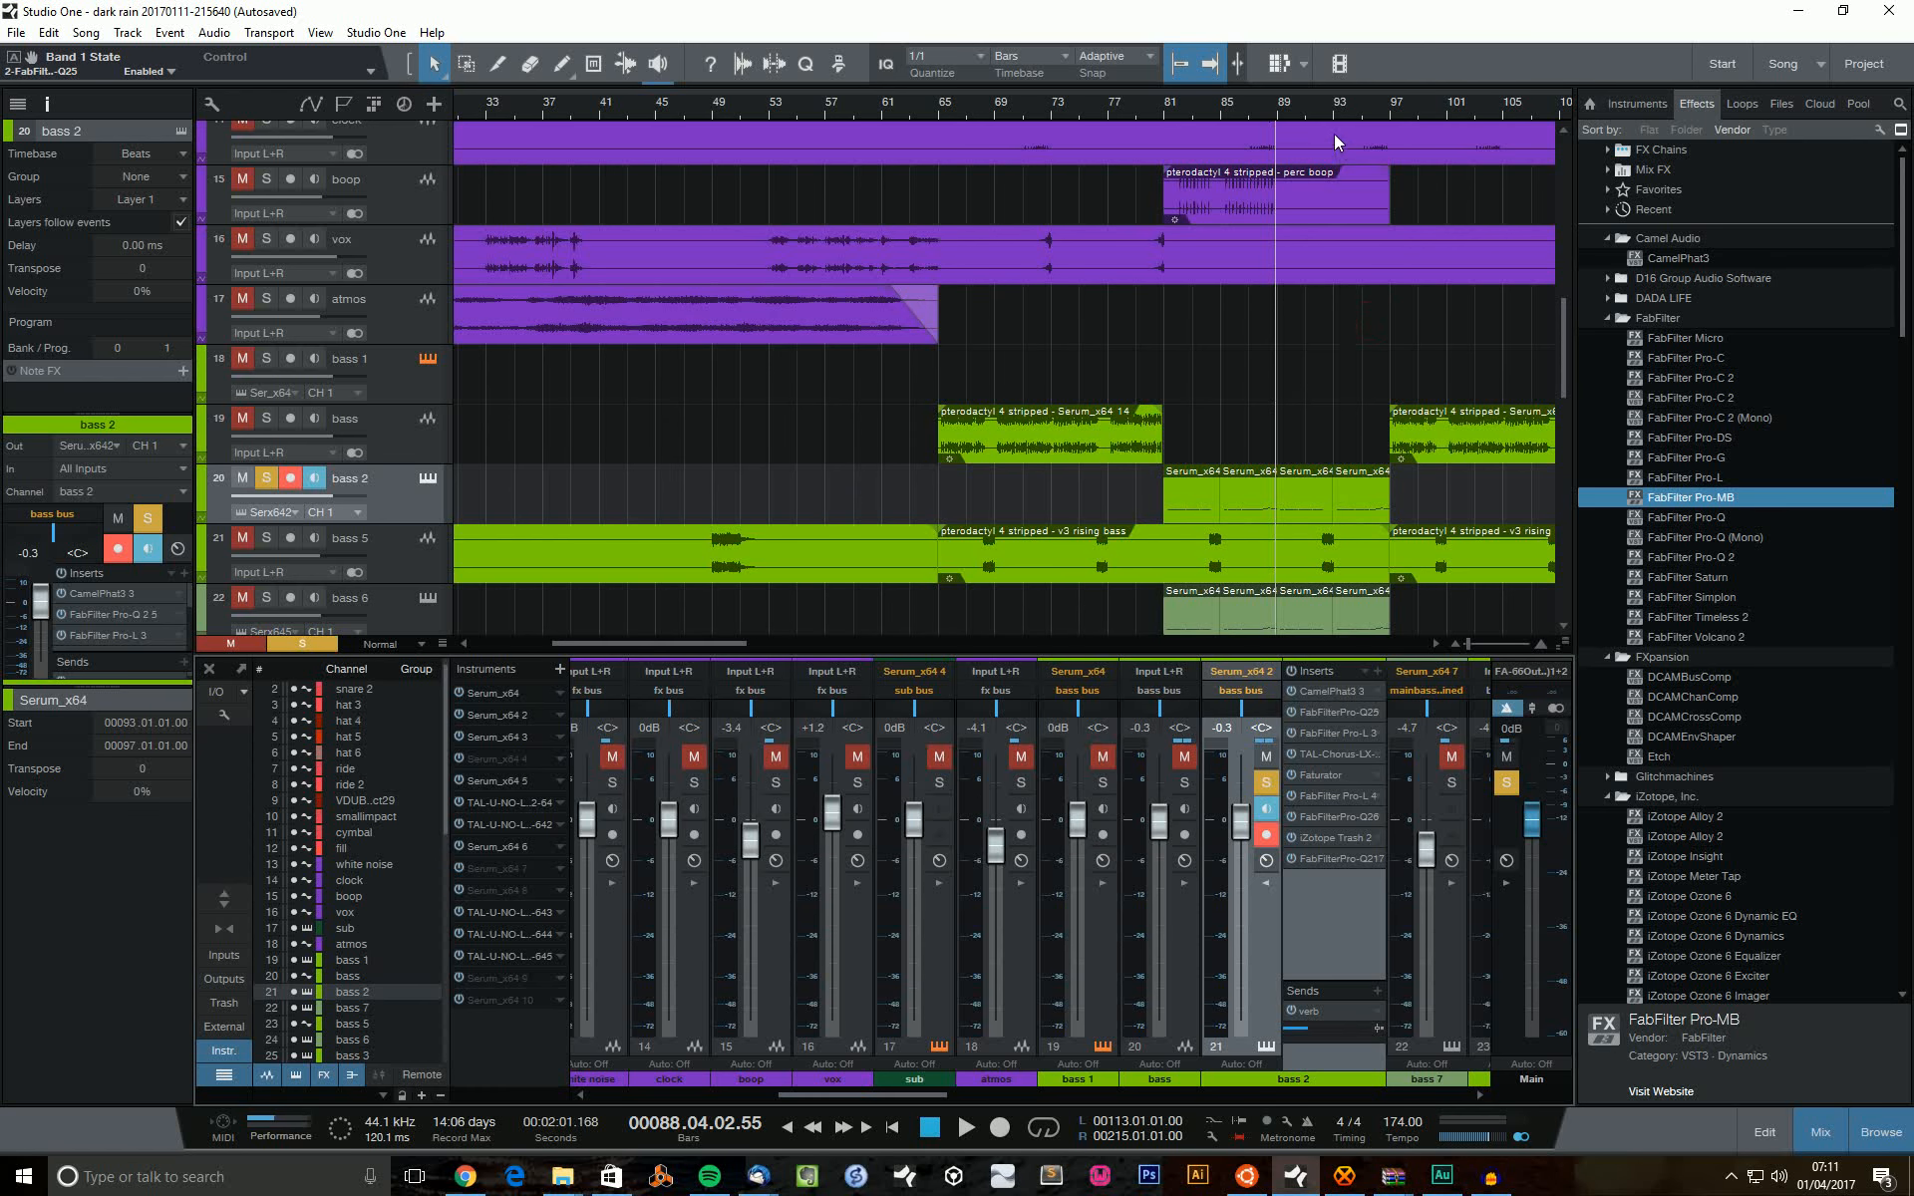
Survey the bass, sub and synth tracks across the whole arrangement, and unsolo bass 2.
drag(1348, 110, 1256, 78)
scroll(841, 320, down, 7)
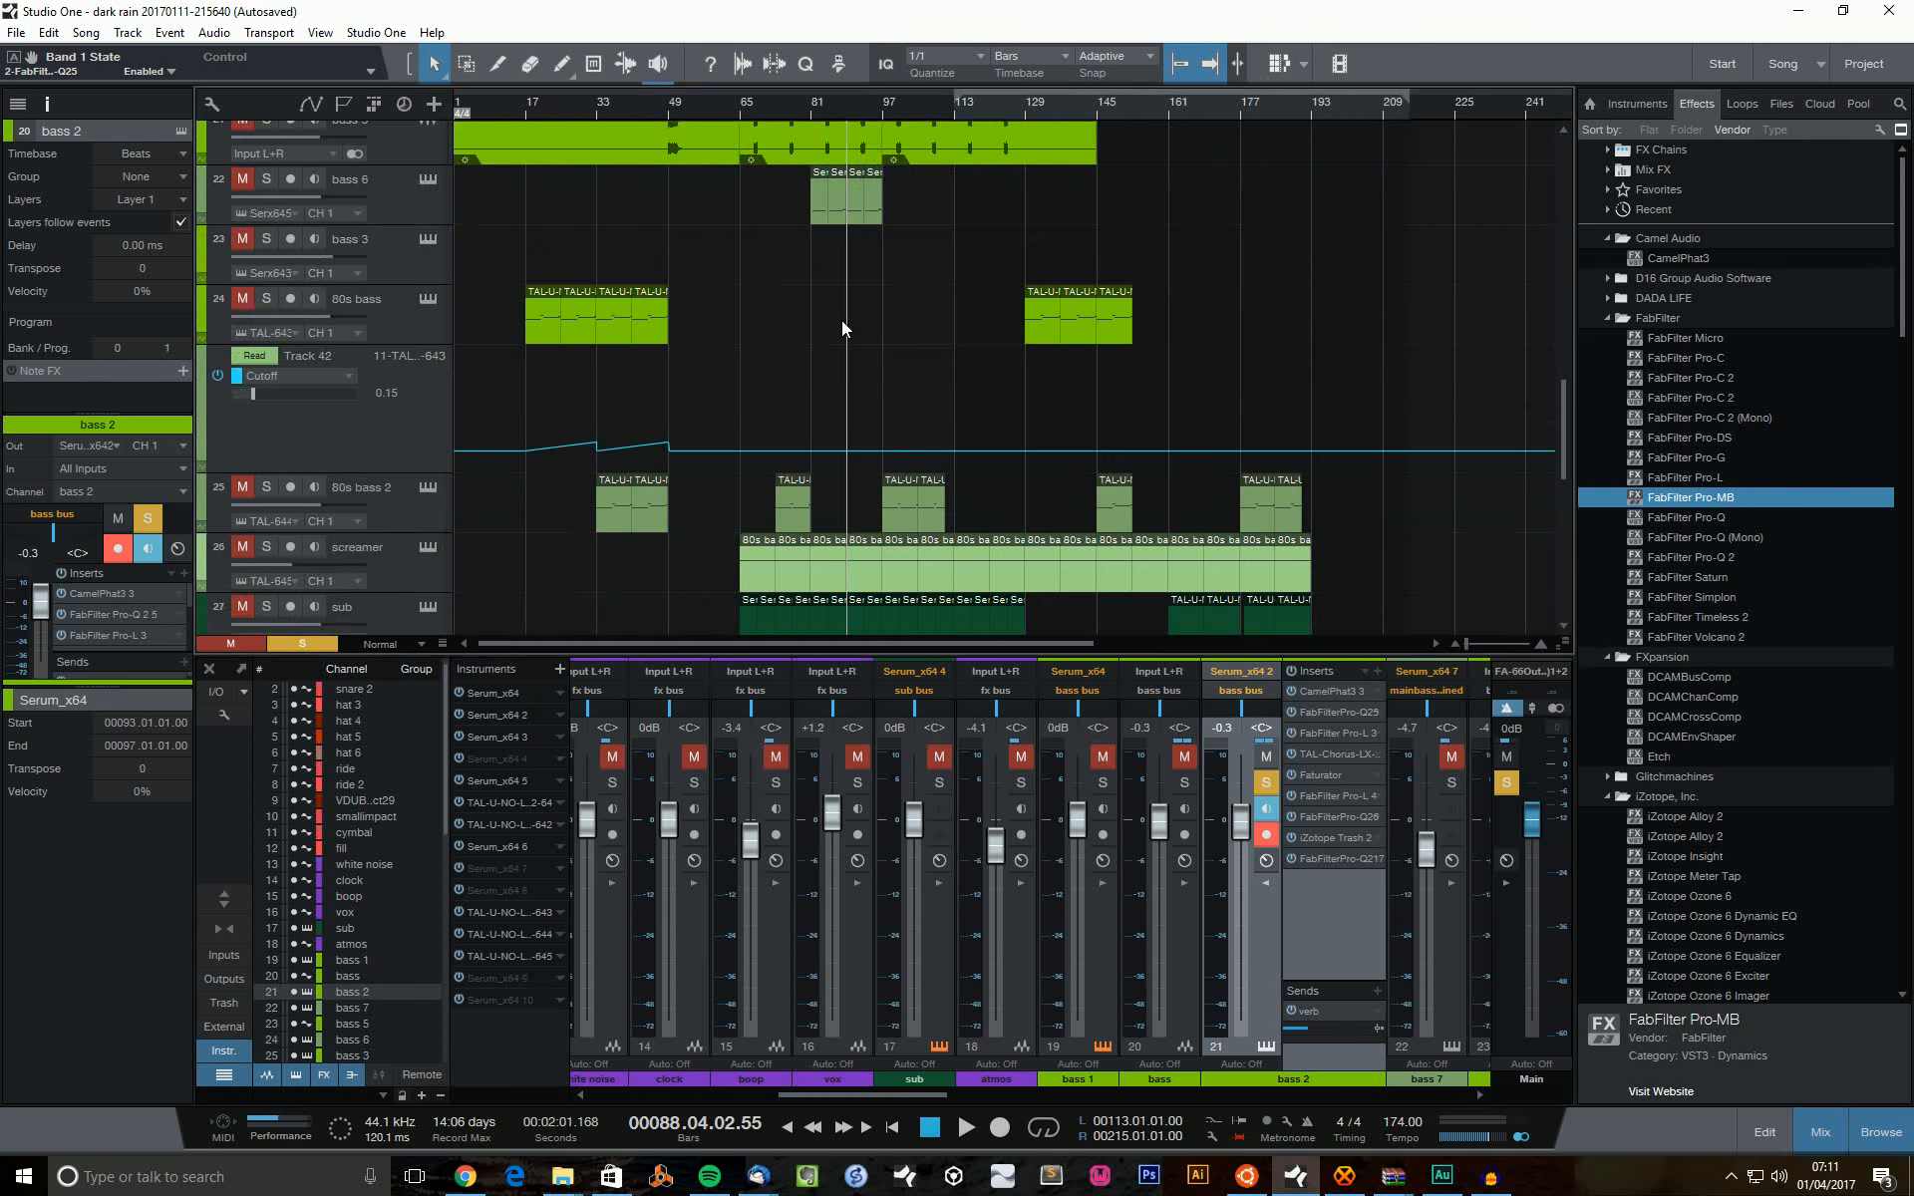
scroll(842, 326, down, 8)
scroll(847, 321, up, 4)
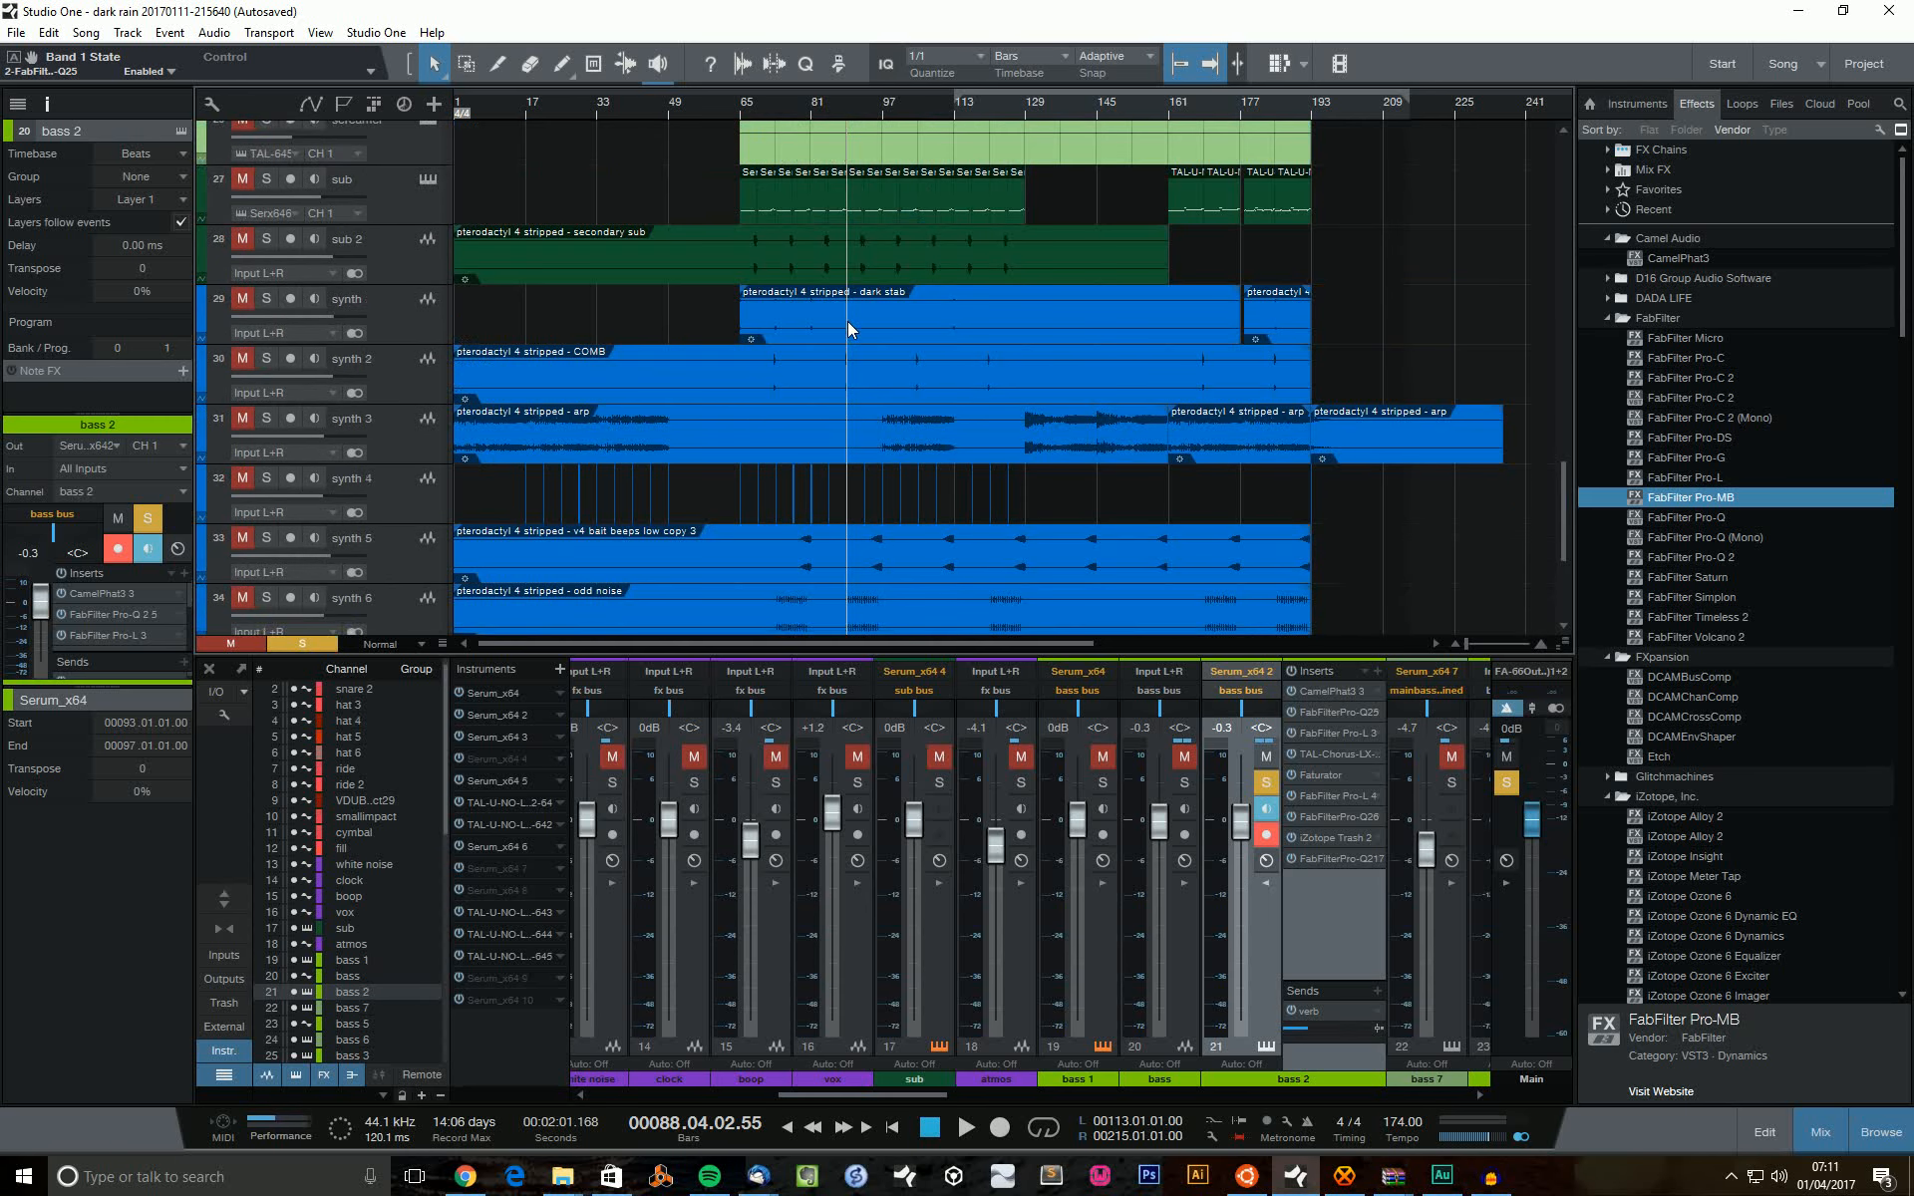
scroll(897, 379, down, 3)
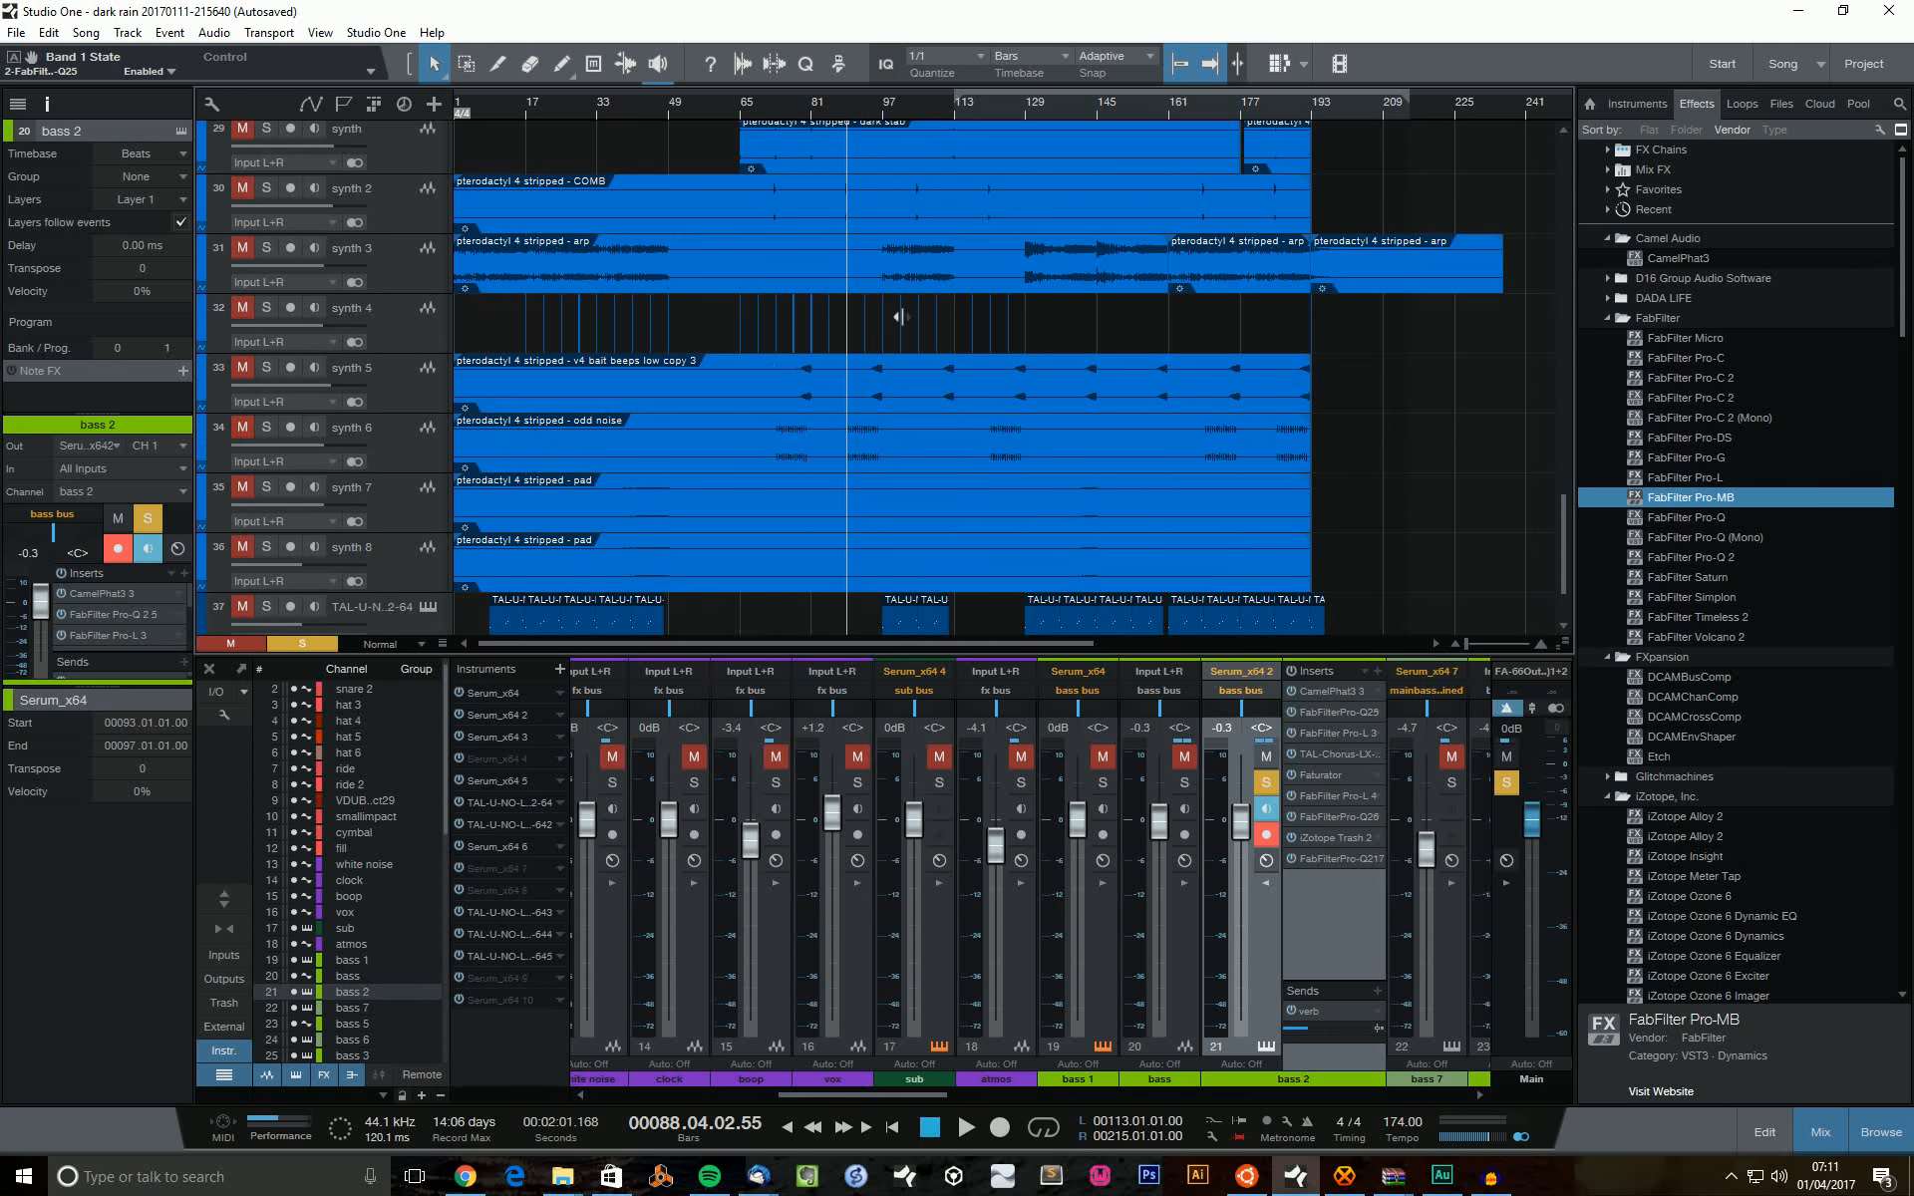
scroll(601, 589, up, 6)
scroll(600, 584, up, 9)
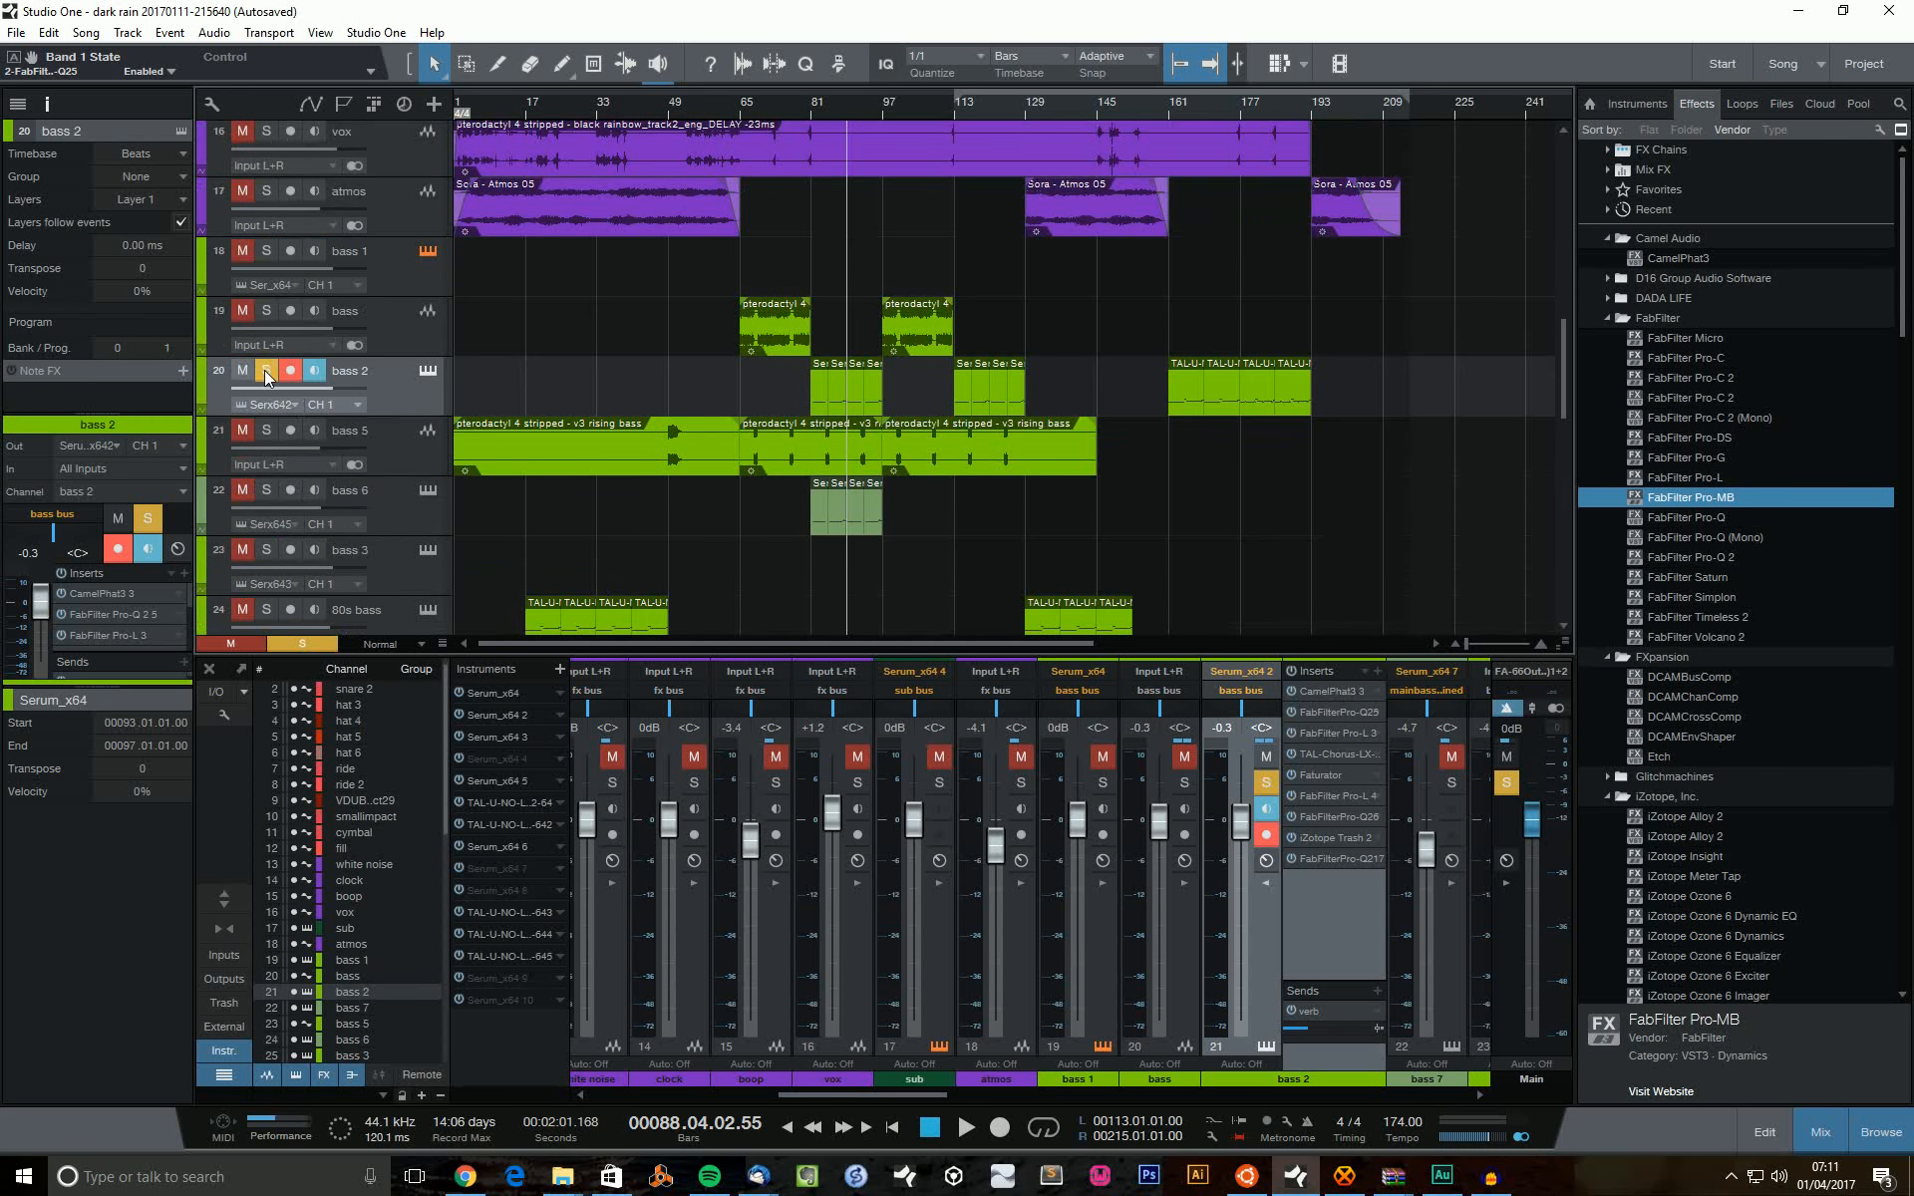
click(266, 370)
Audition synth 6 soloed, and switch the solo to synth 5 with playback continuing from bar 95.
scroll(941, 479, down, 15)
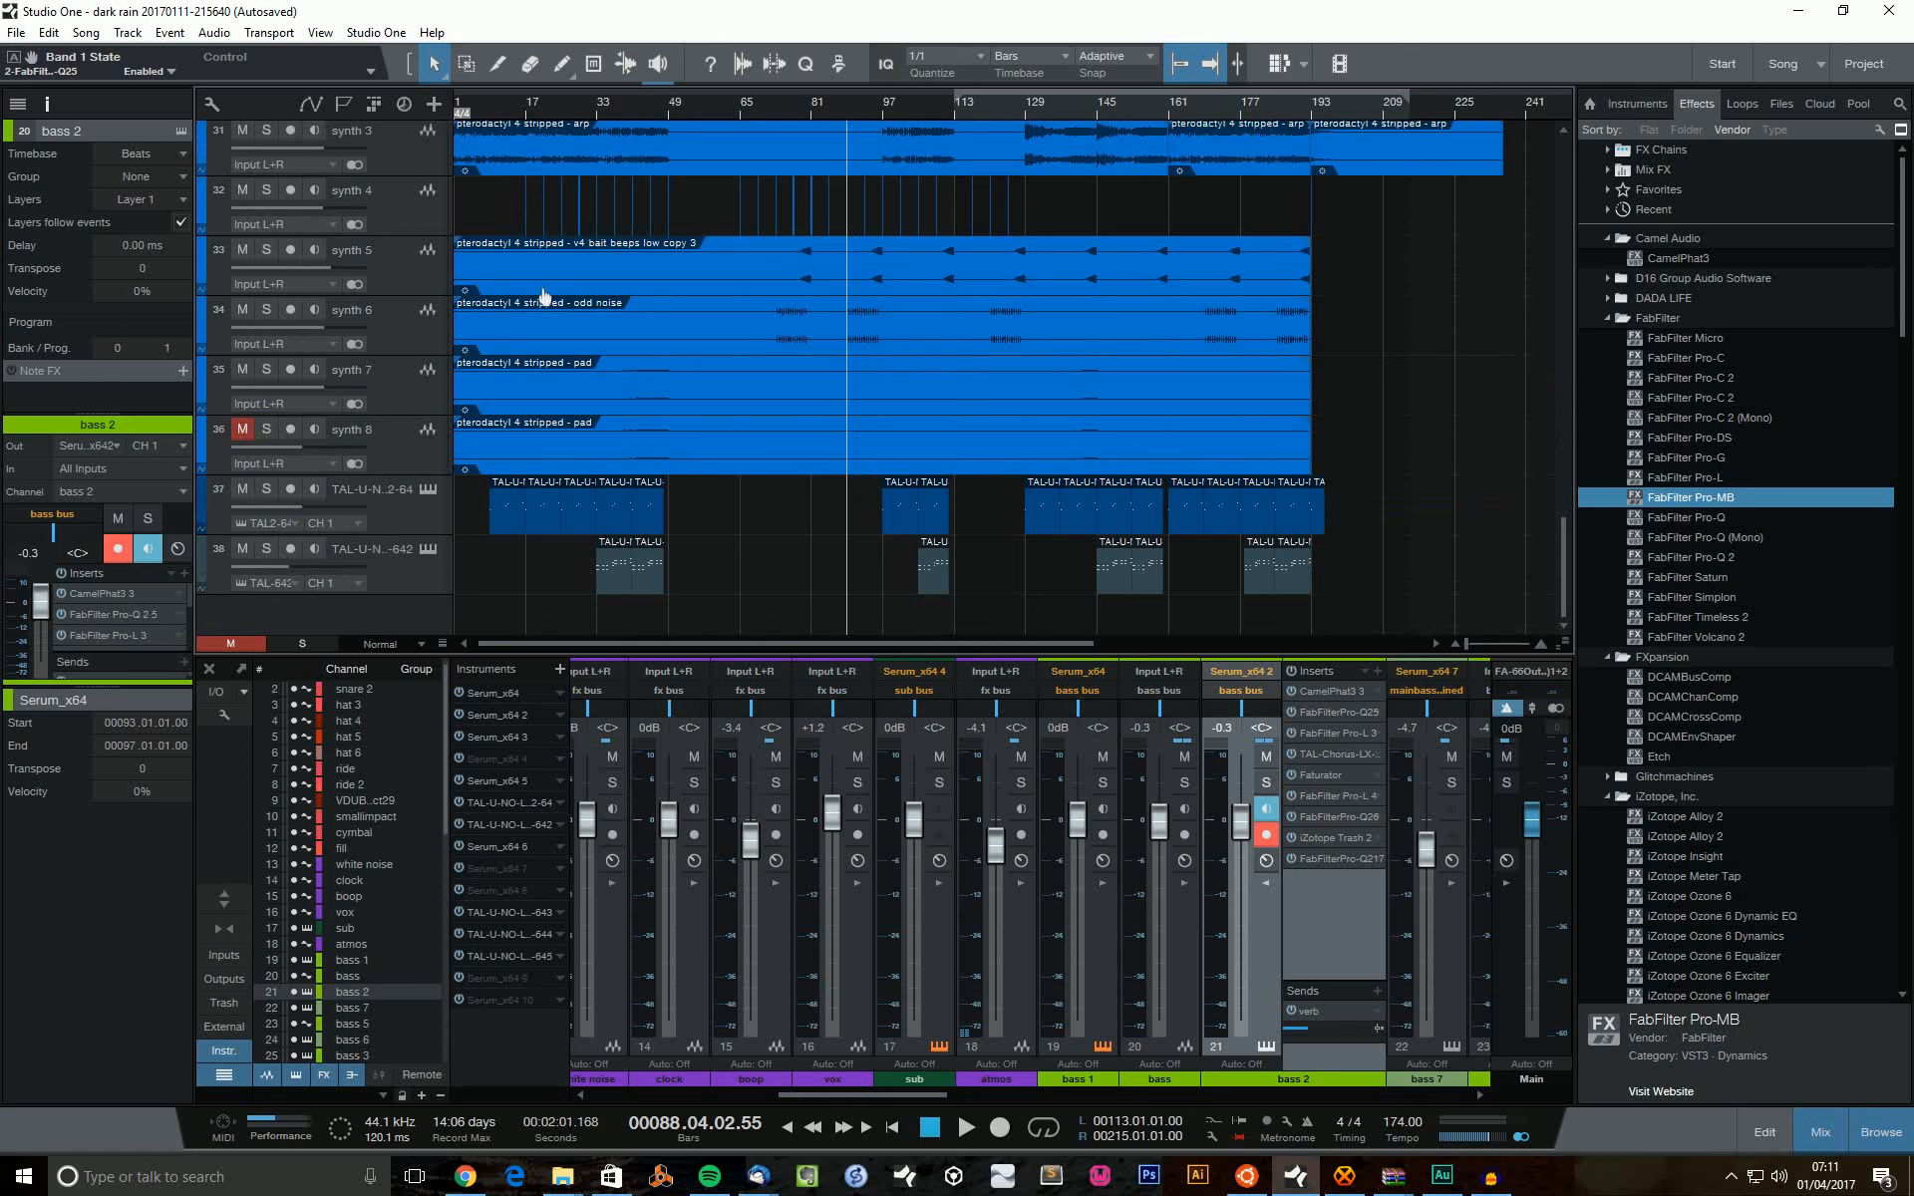
click(267, 310)
key(space)
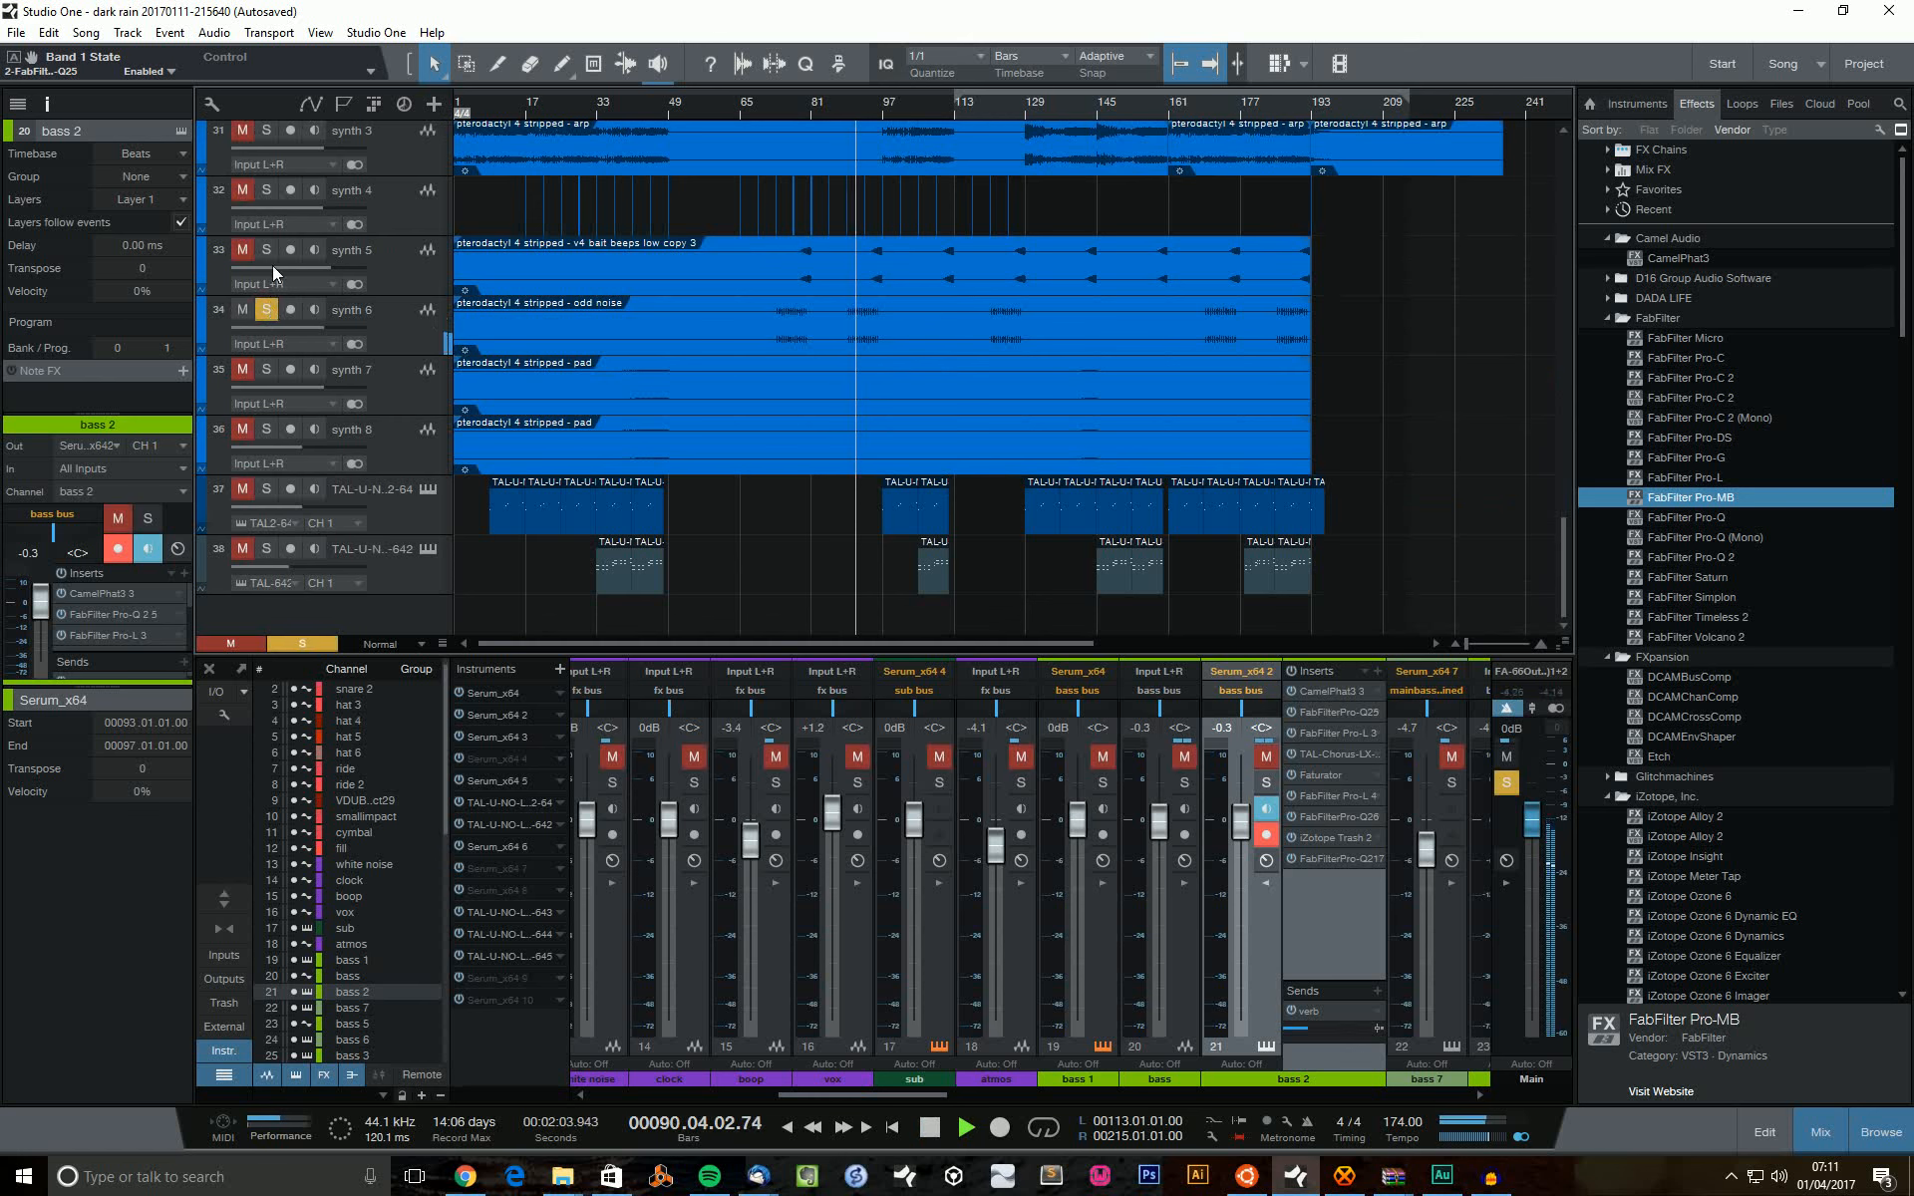
click(266, 250)
click(266, 310)
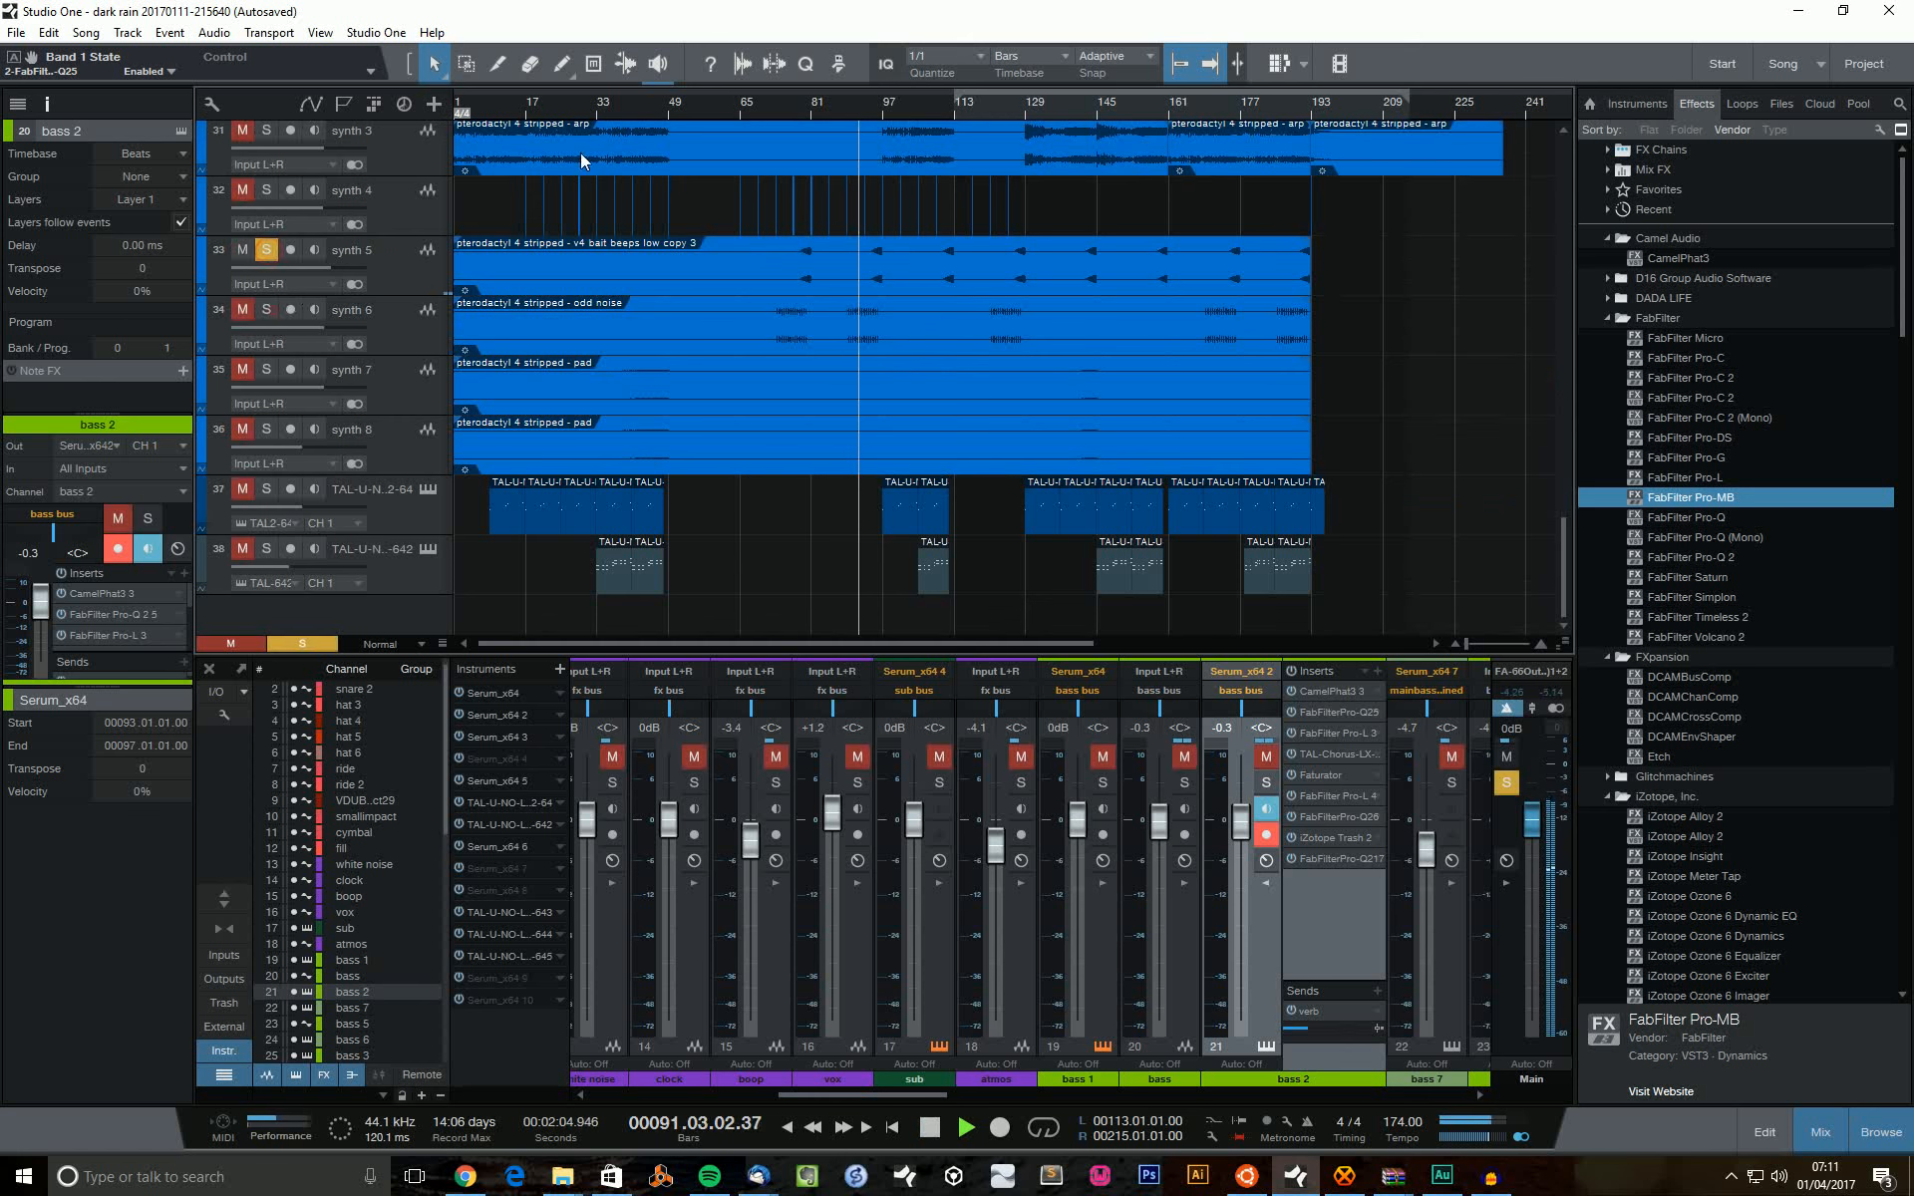
click(876, 113)
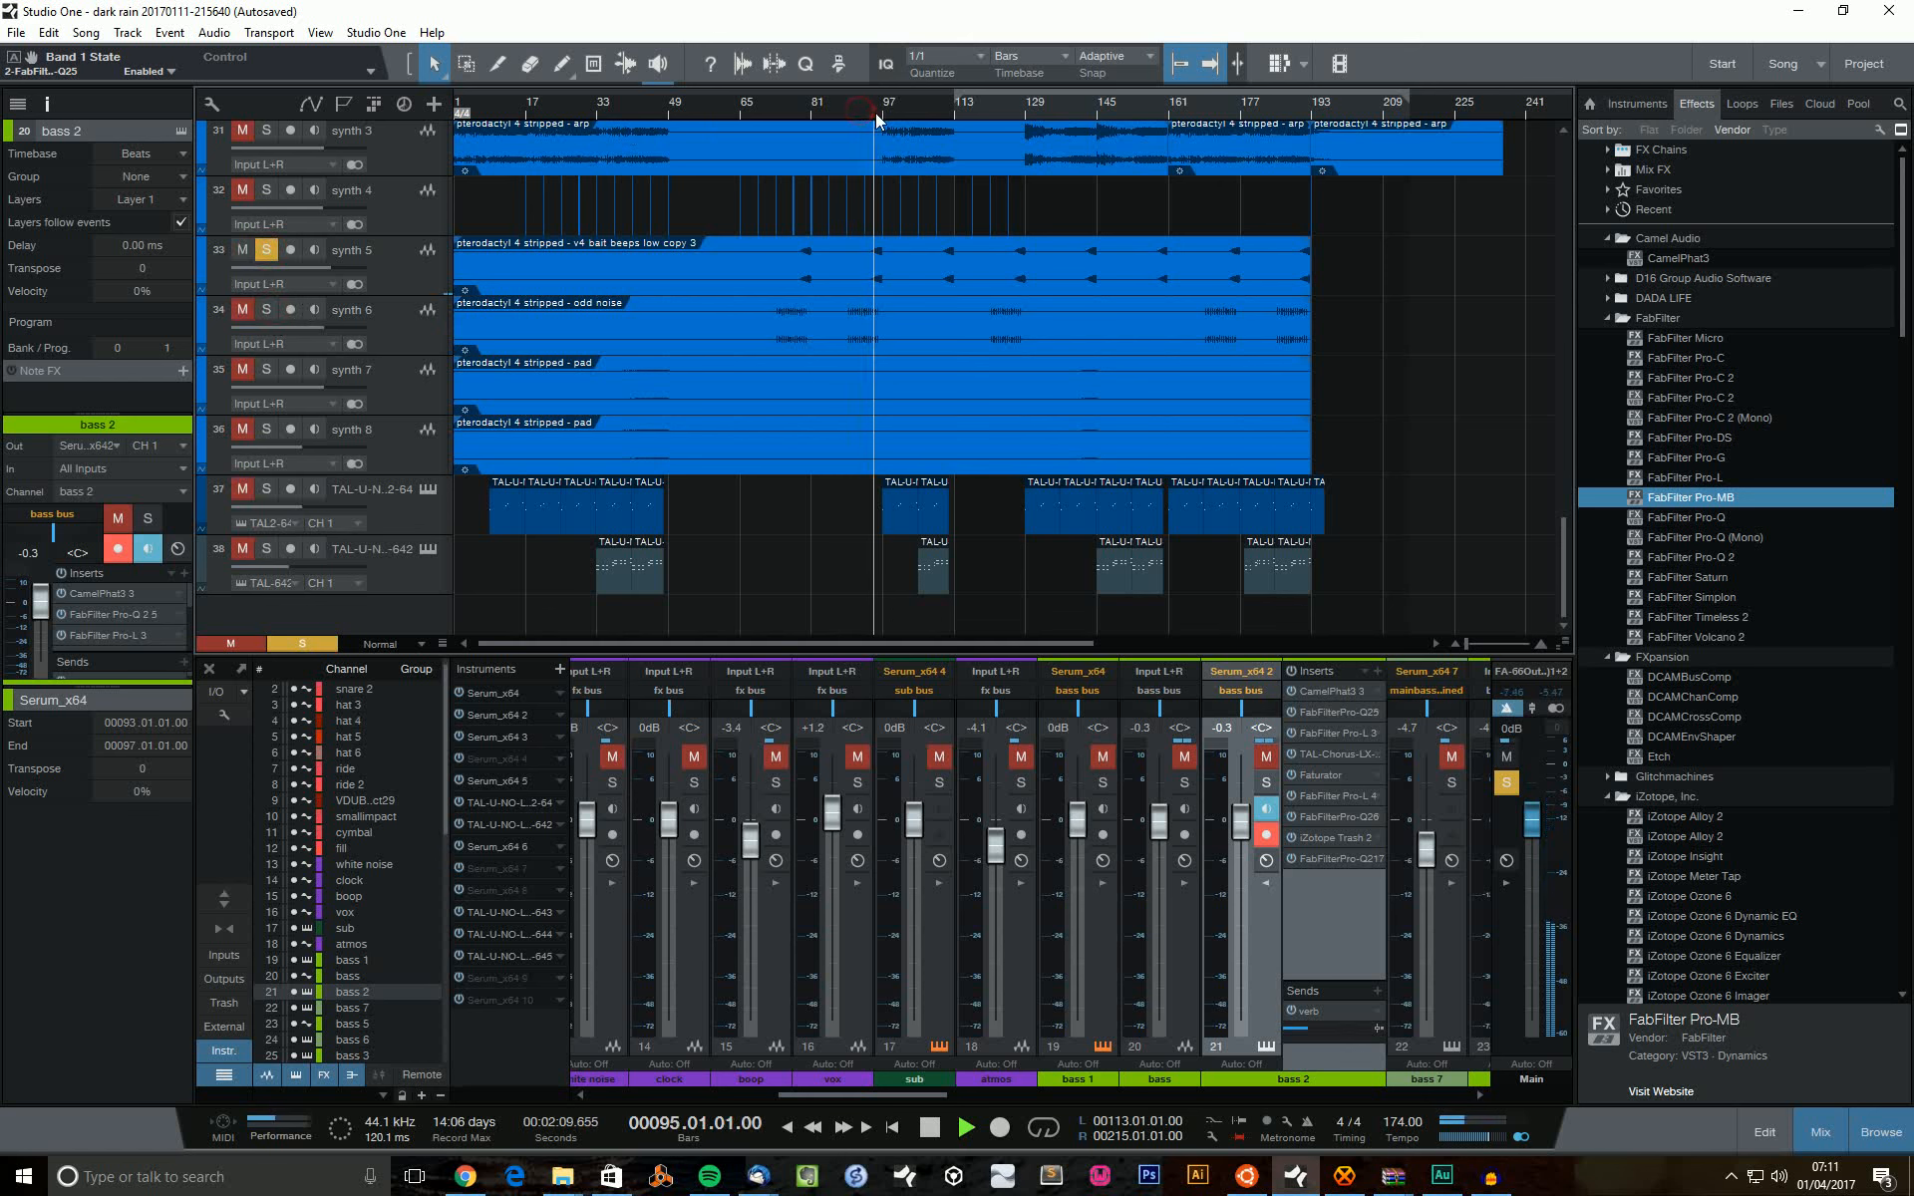
Switch the solo from synth 5 to synth 3, audition it, stop playback, and release the solo.
click(266, 250)
click(267, 131)
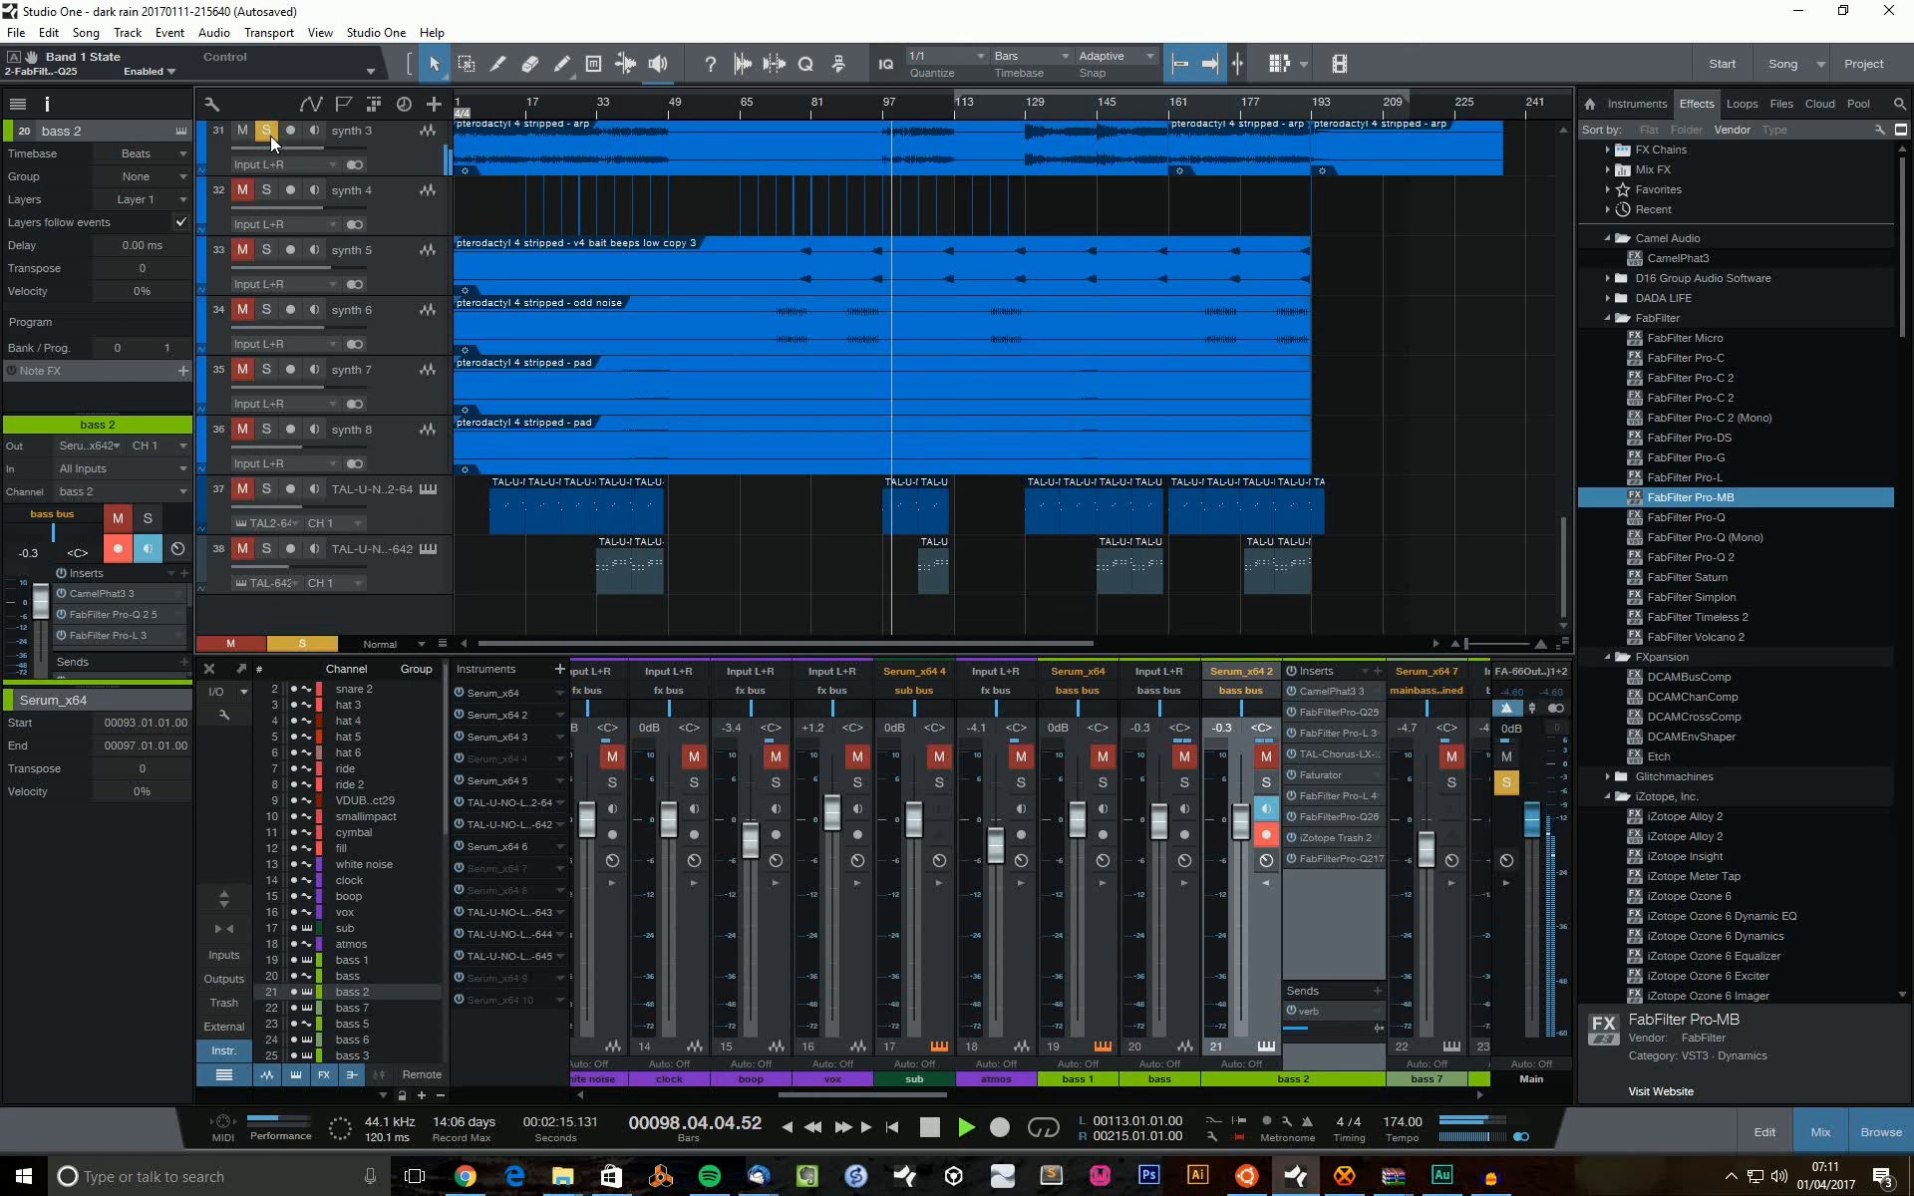
key(space)
click(267, 131)
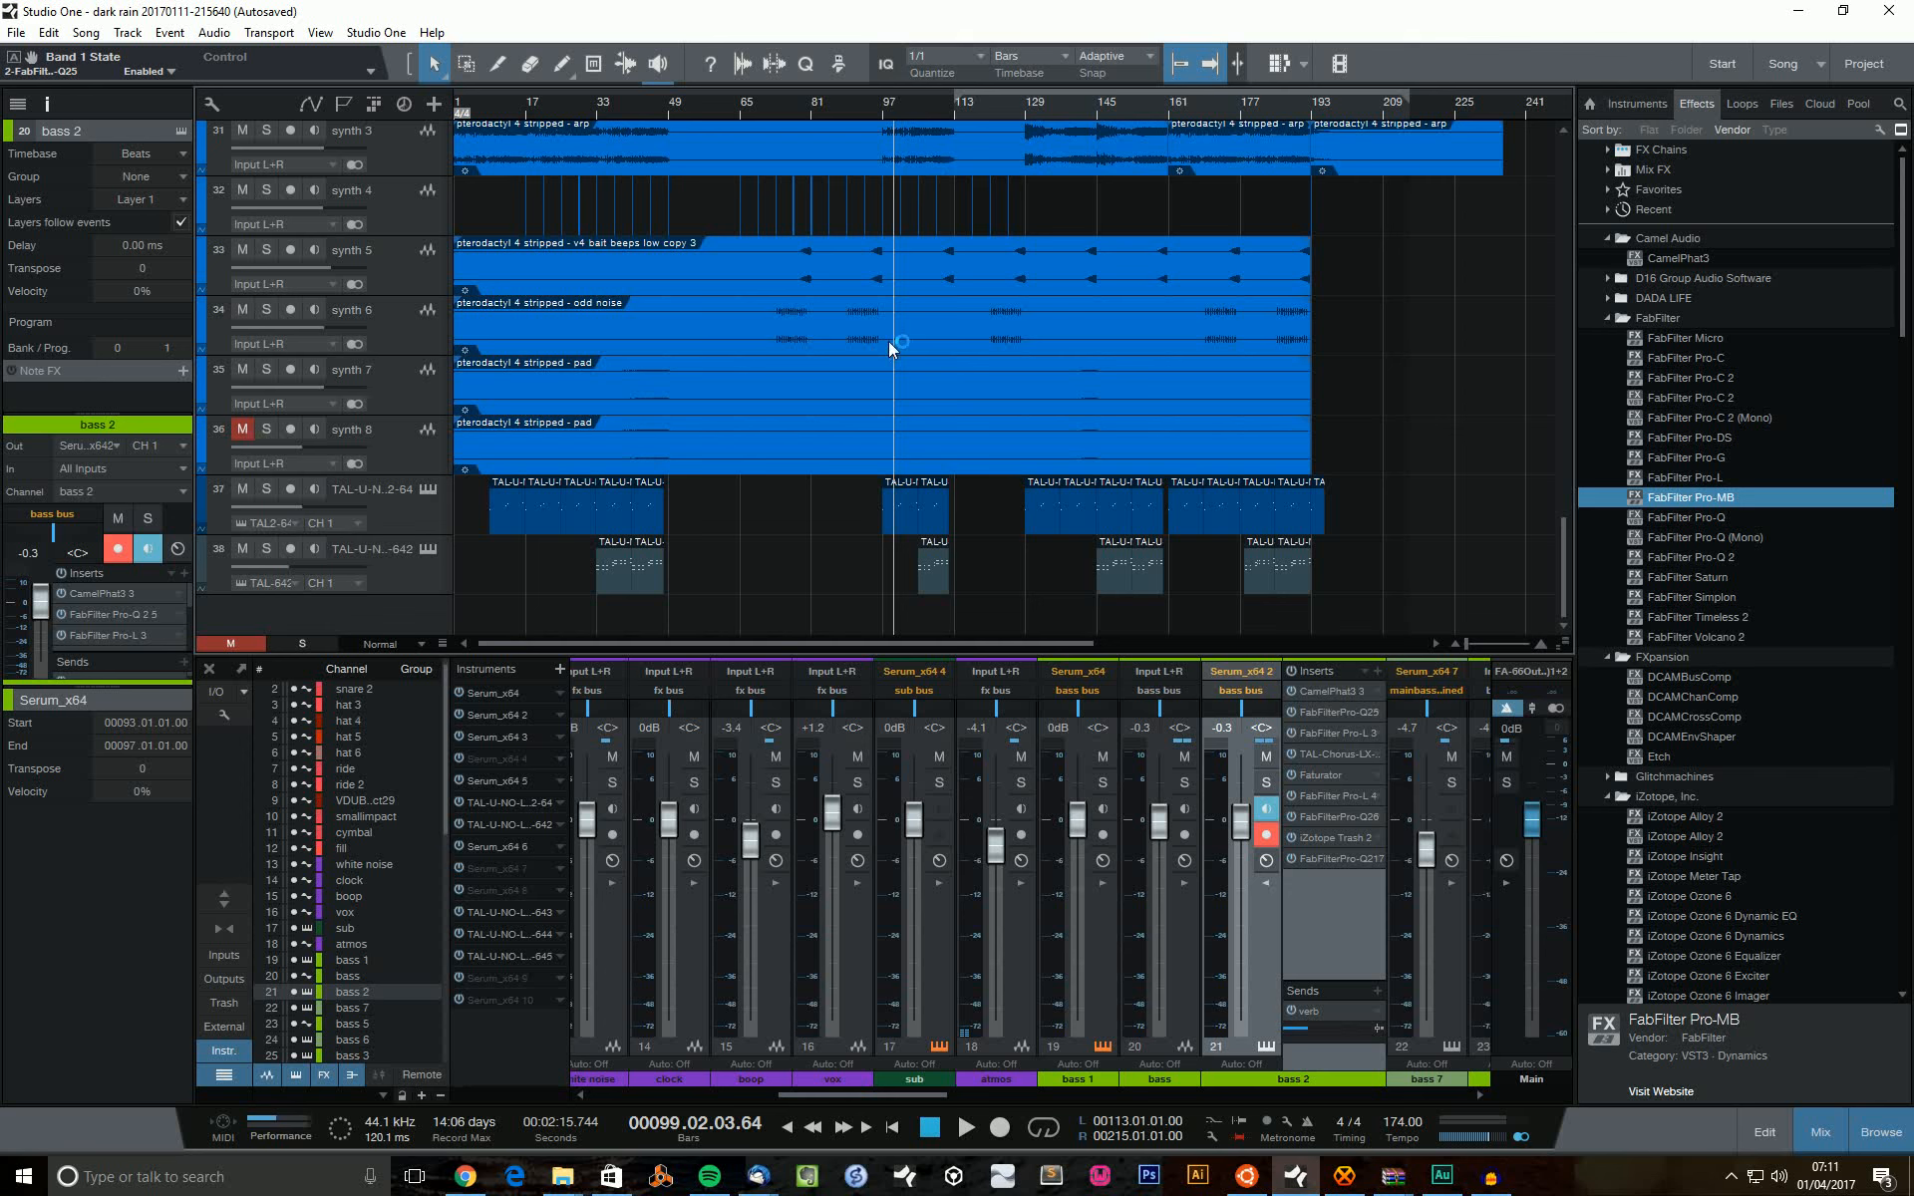
Move the playhead to bar 88, select synth 6's odd noise event, and expand its mixer channel to show inserts and sends.
click(849, 116)
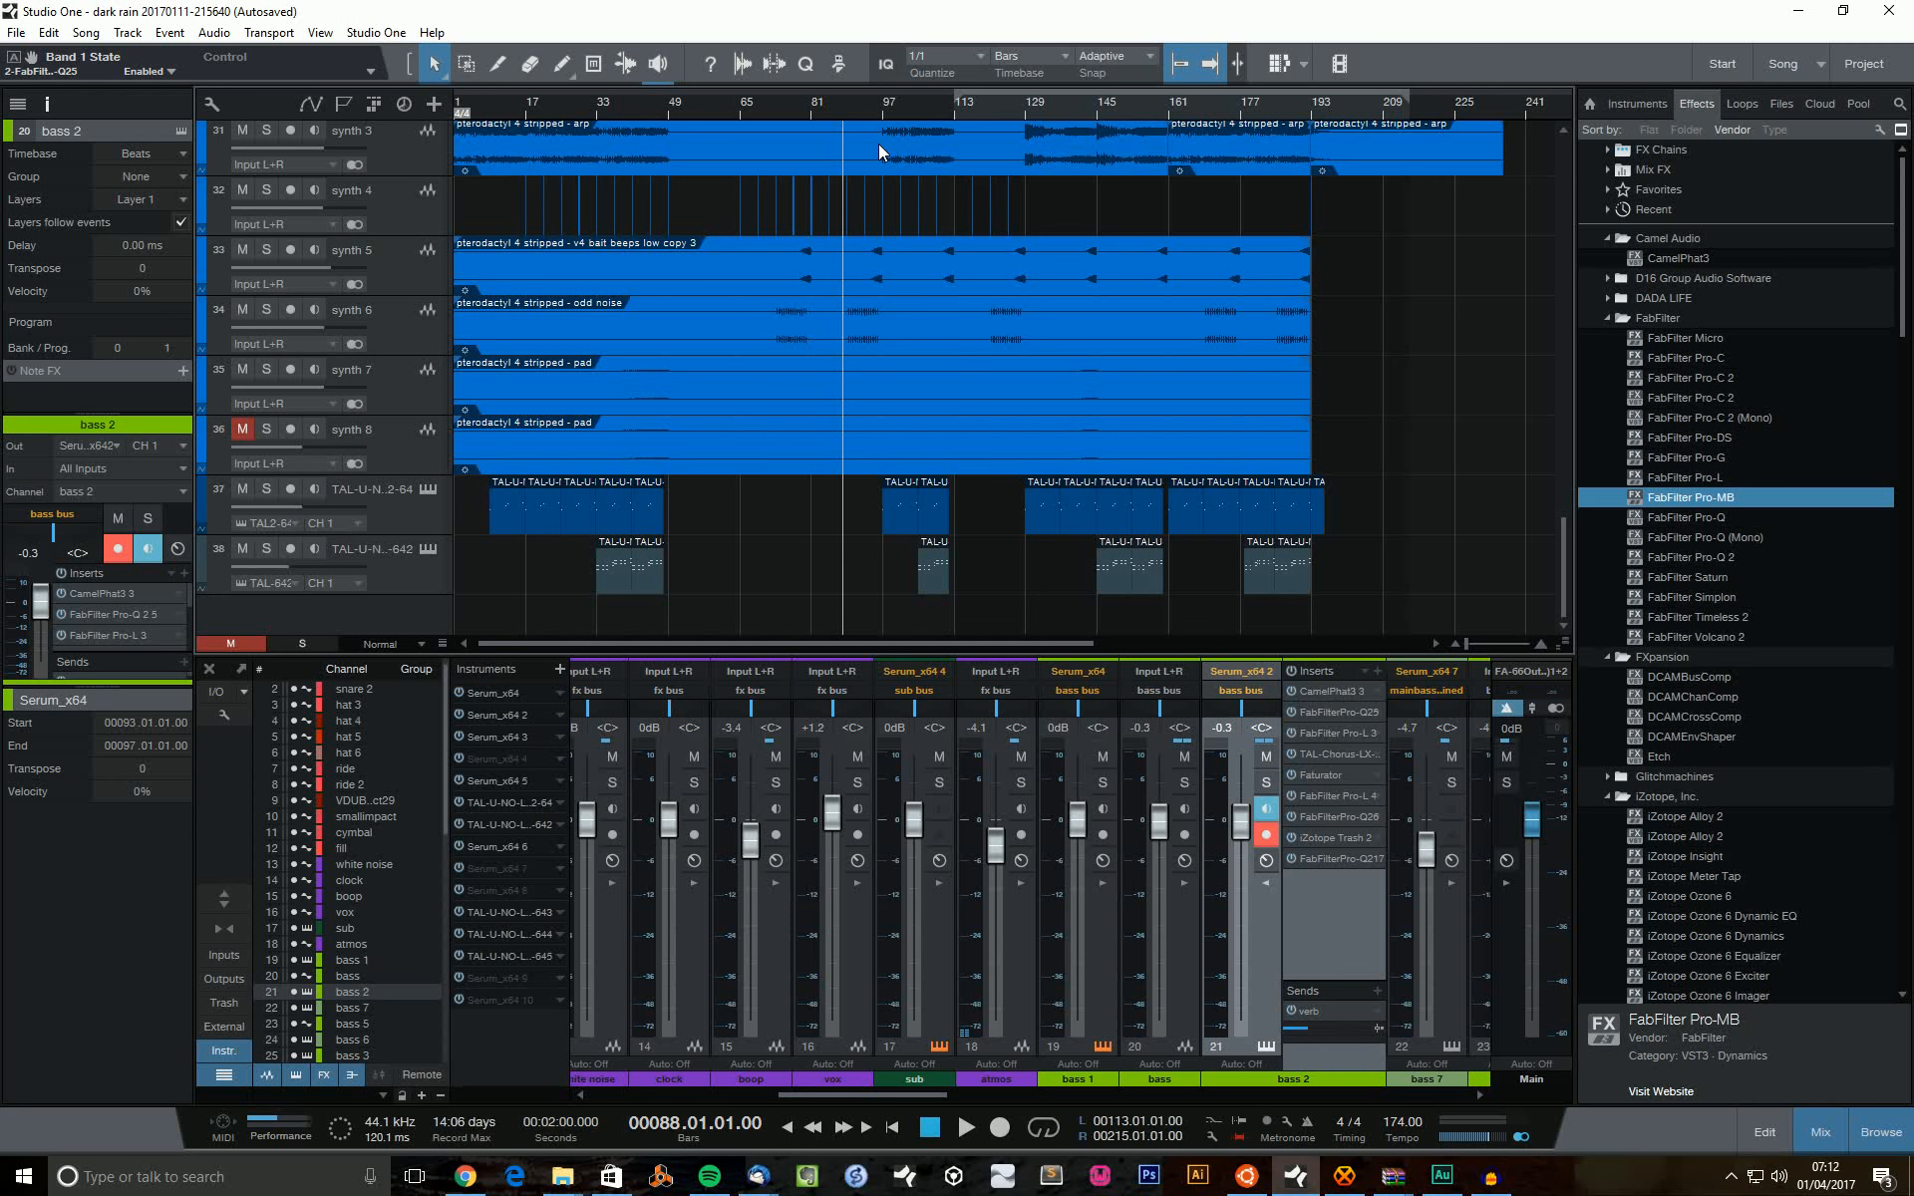
click(867, 349)
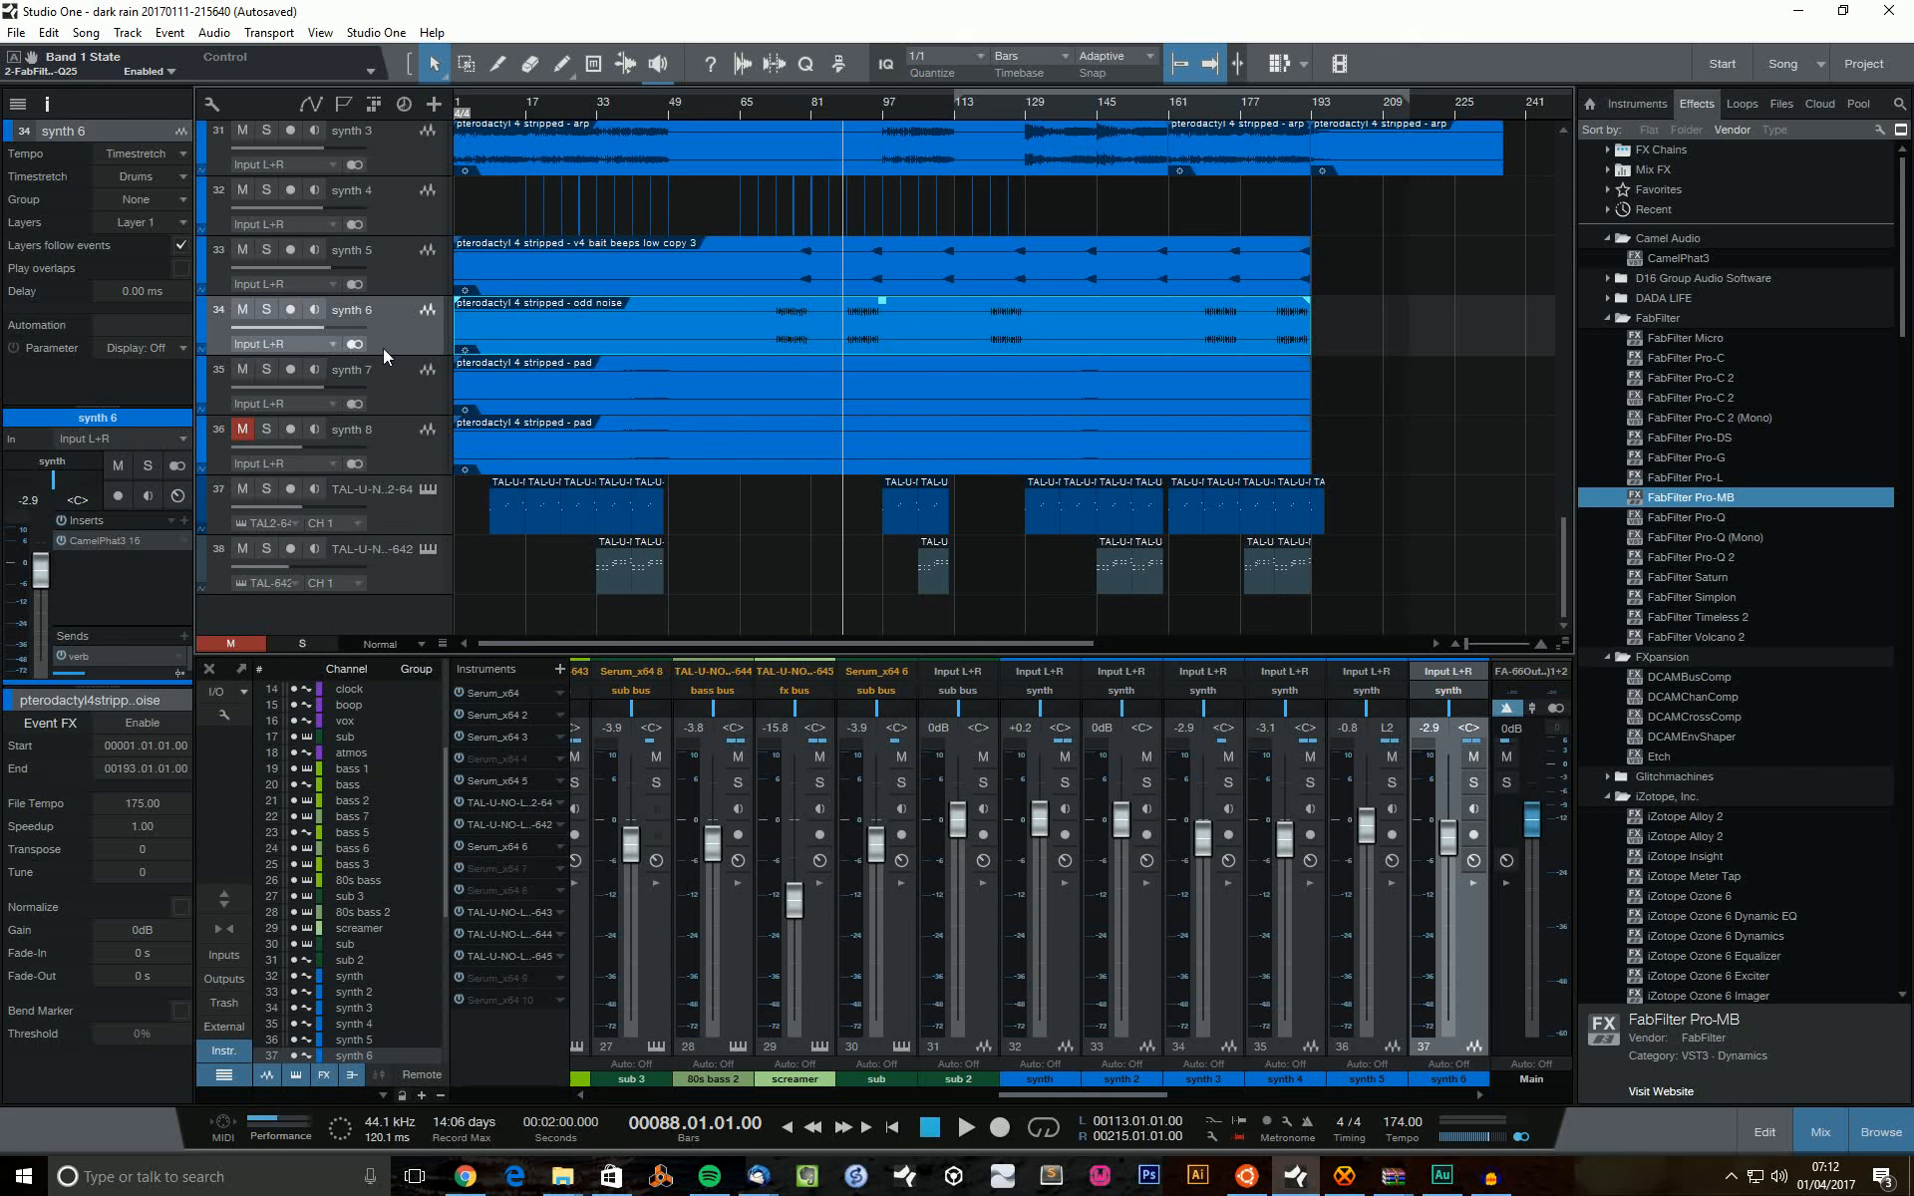
click(410, 338)
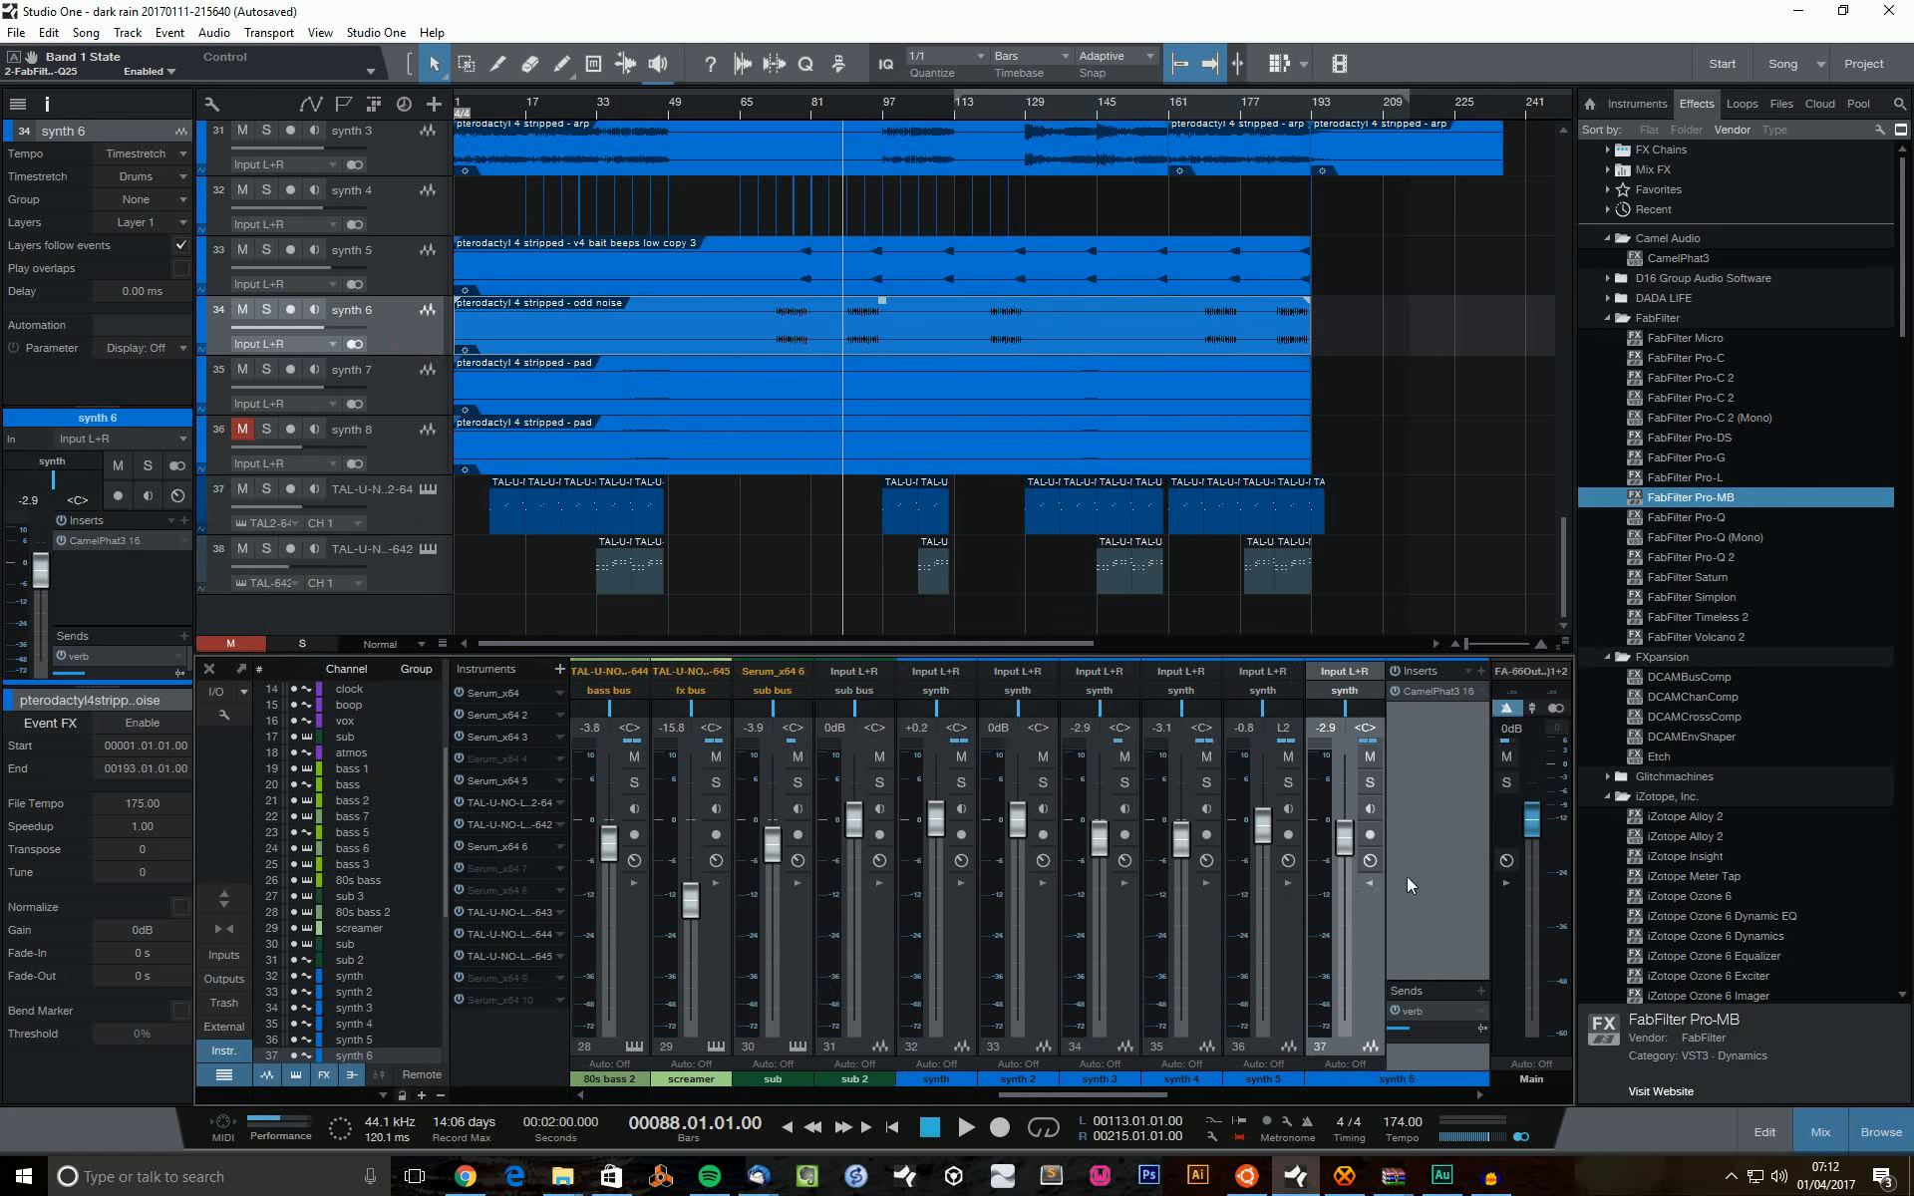
scroll(1148, 393, up, 3)
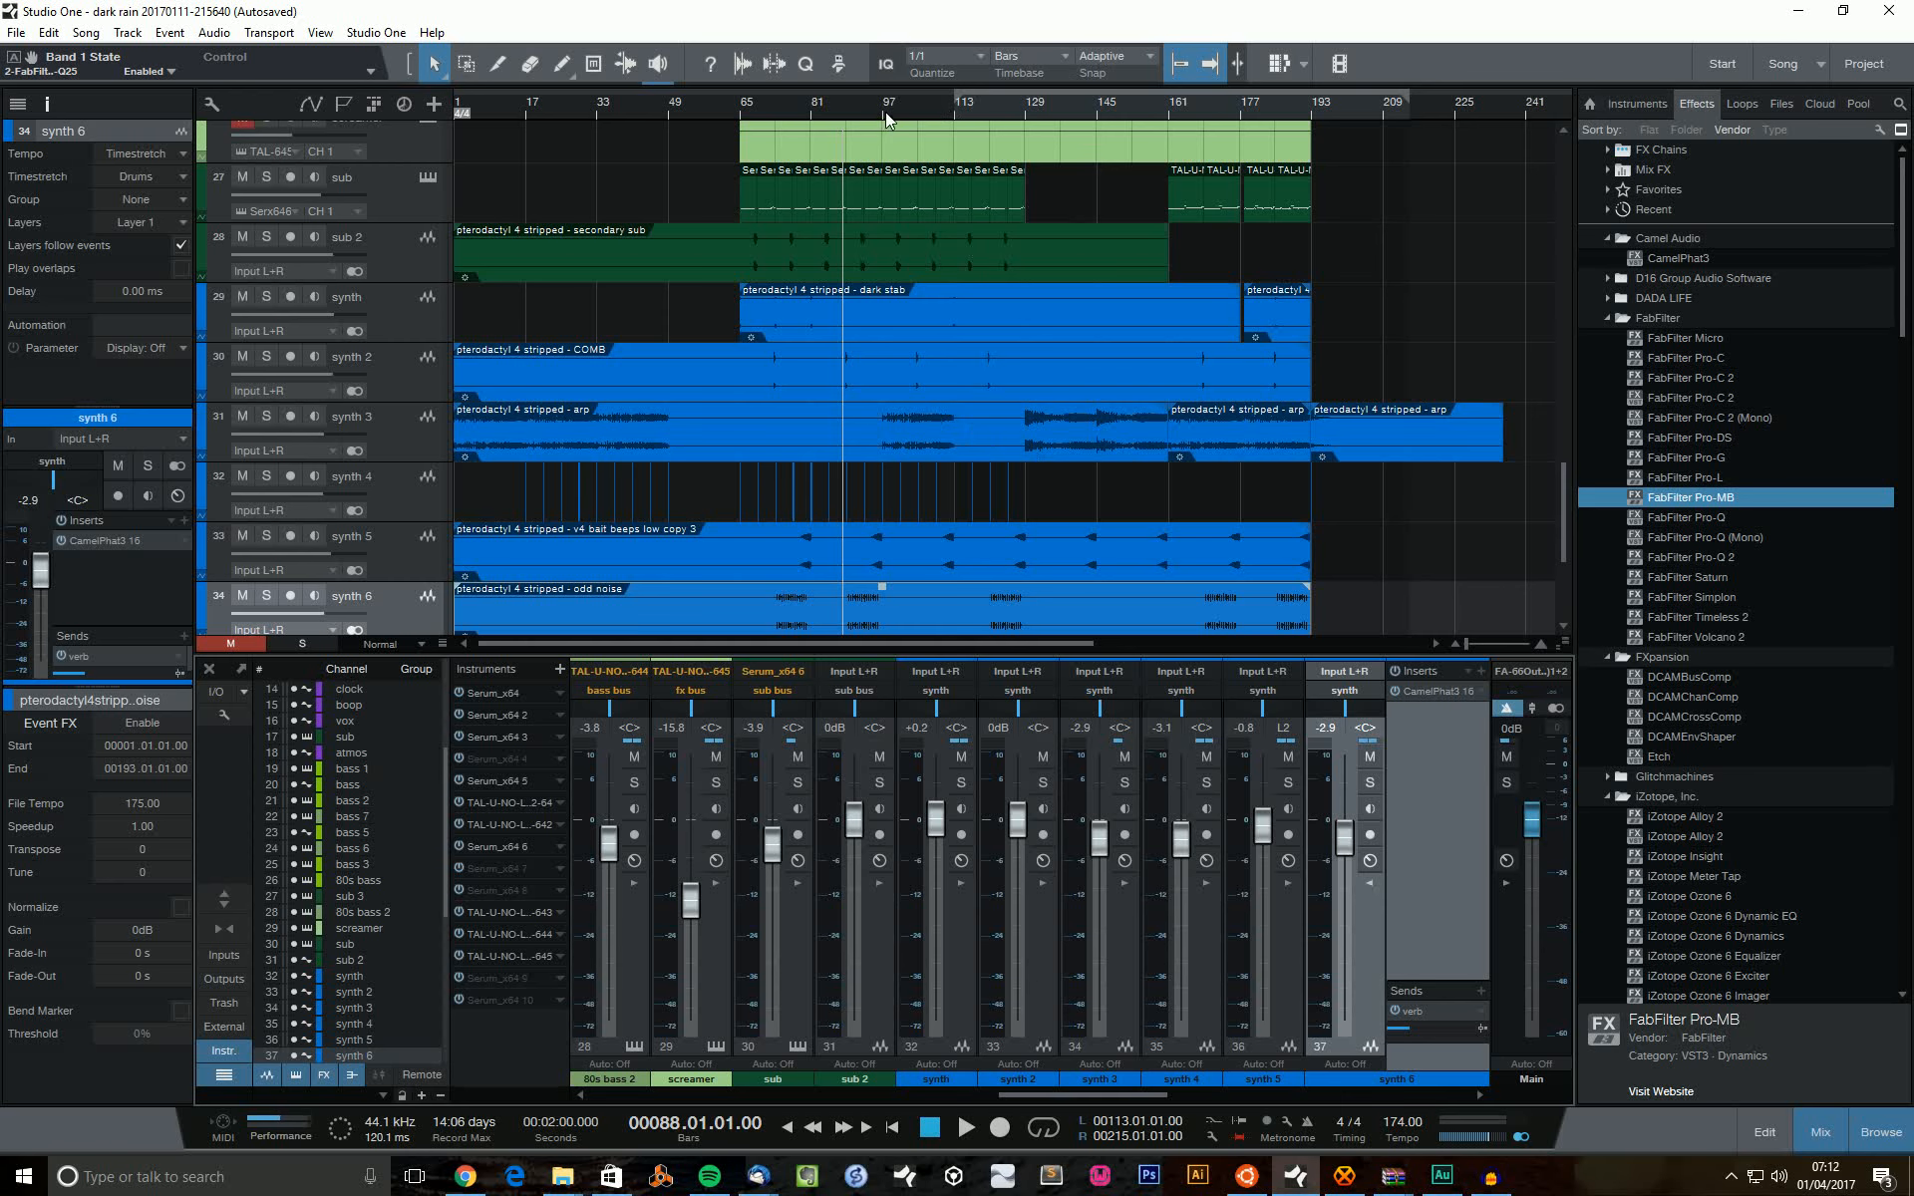
drag(885, 112, 850, 111)
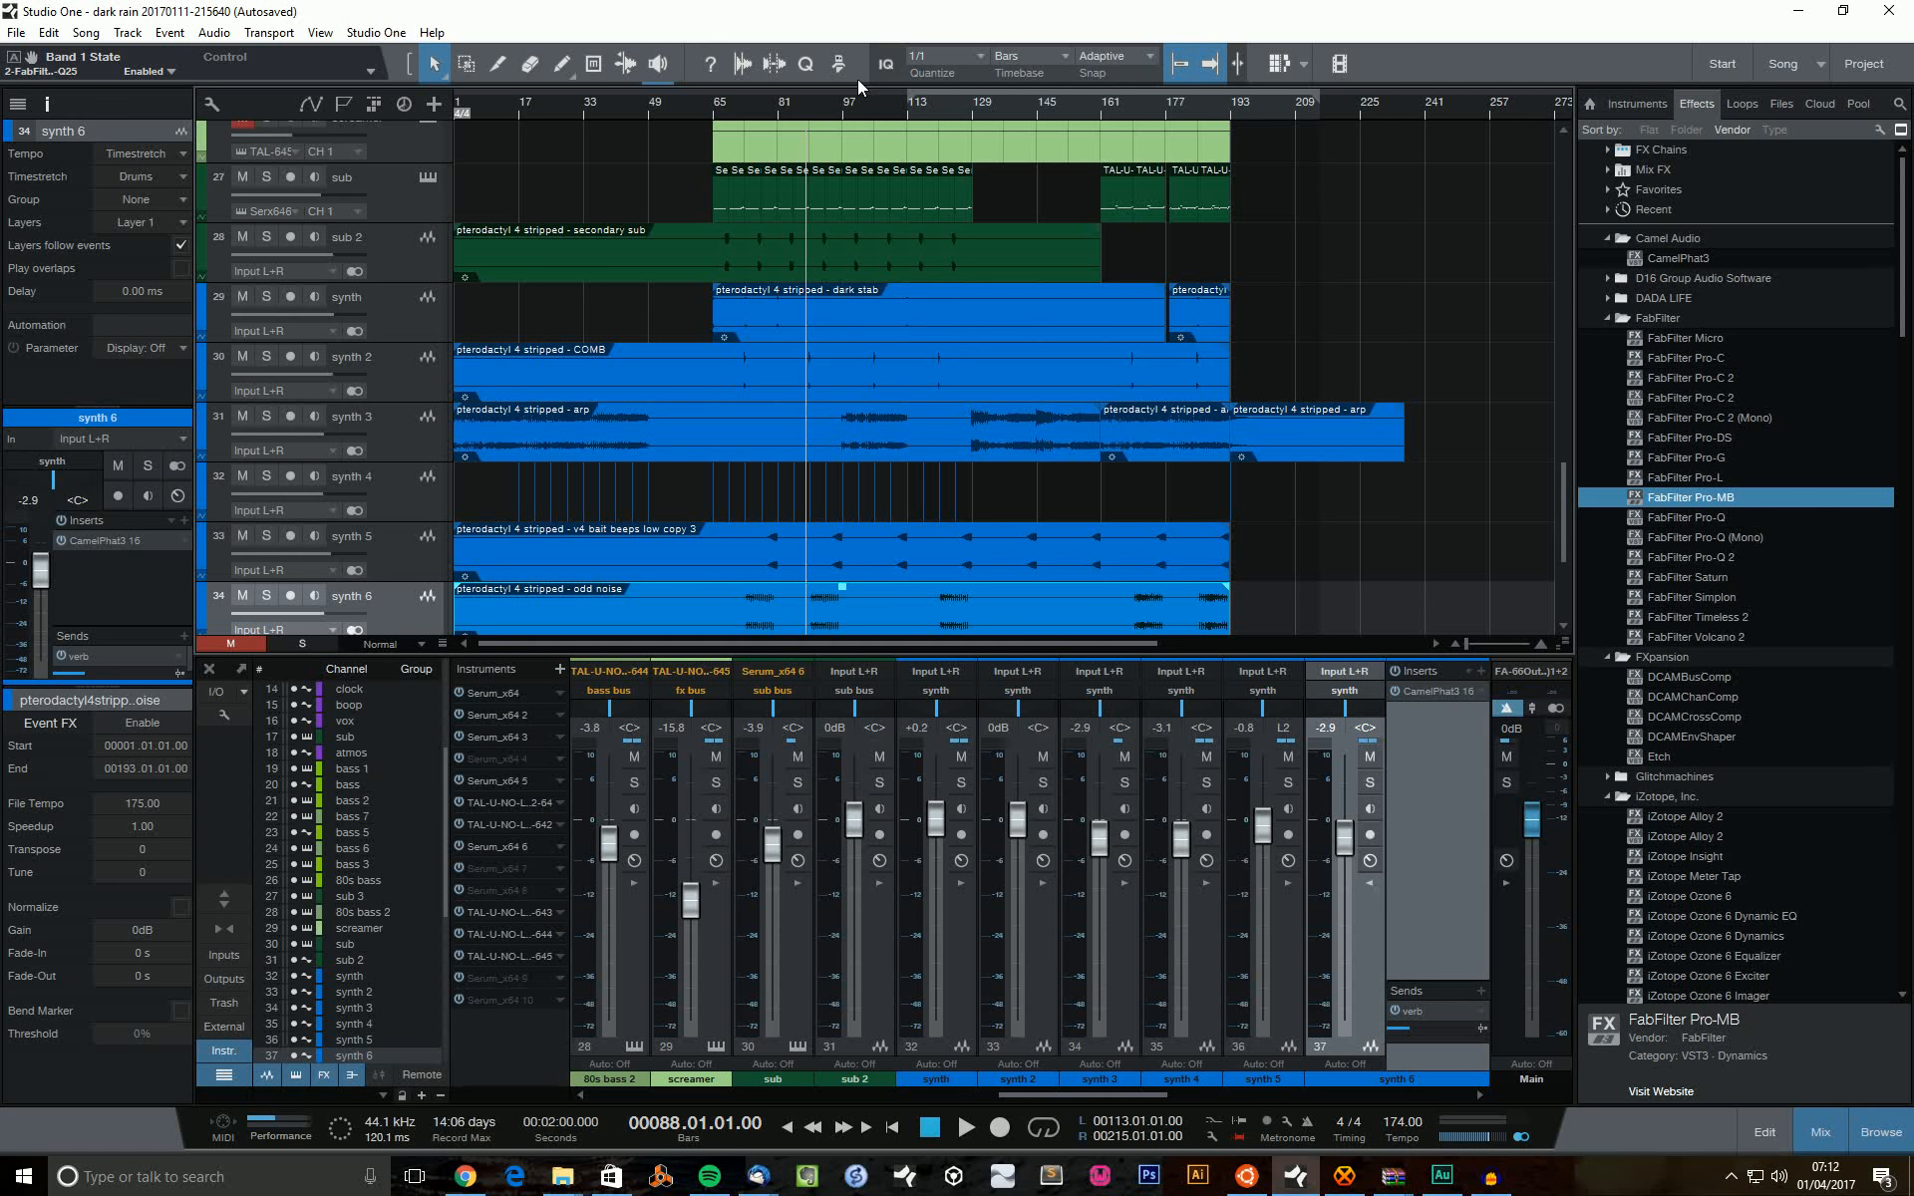
Find the drums bus in the mixer, expand its channel to show the inserts, and solo it.
drag(1077, 1081, 1186, 1109)
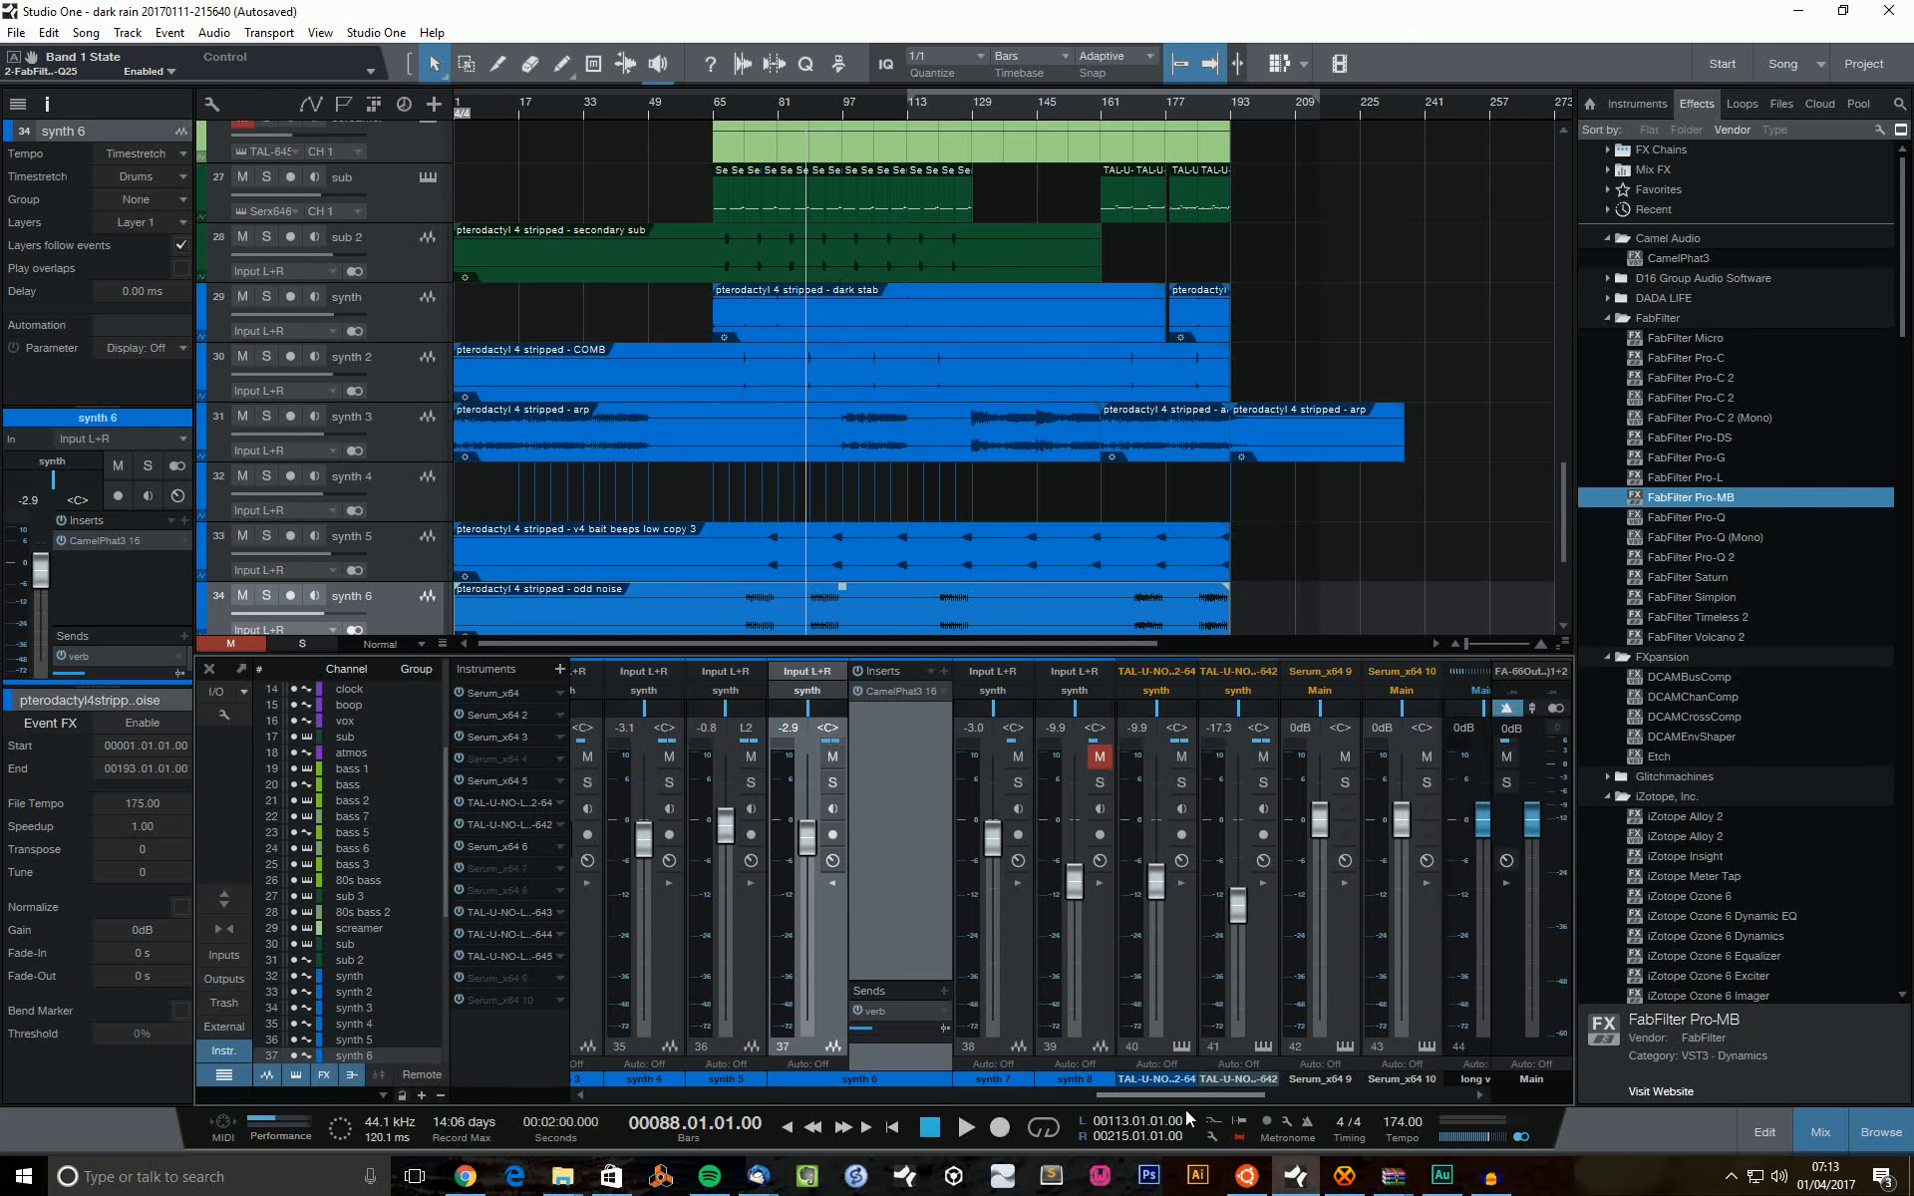
drag(1186, 1109, 1352, 1111)
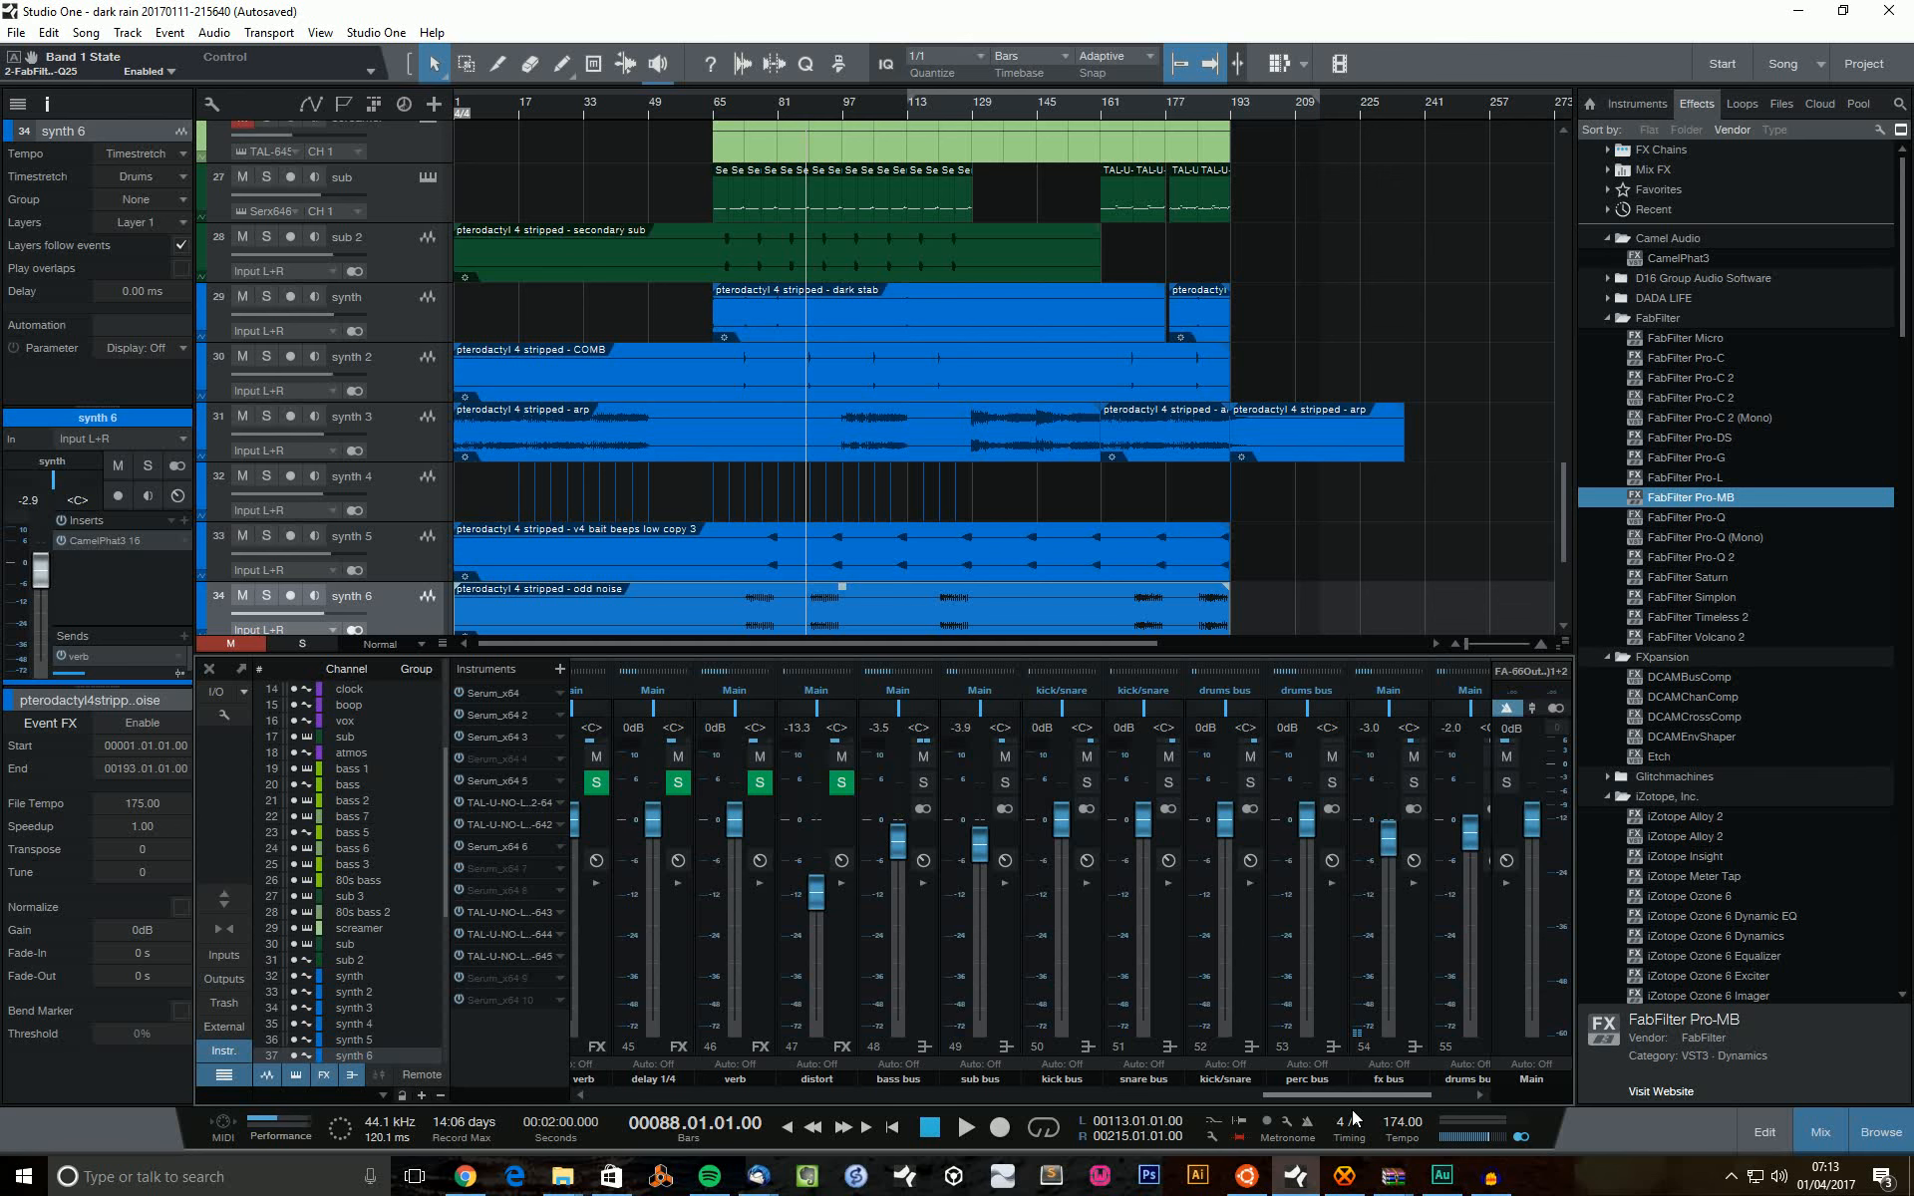
drag(1352, 1110, 1405, 1092)
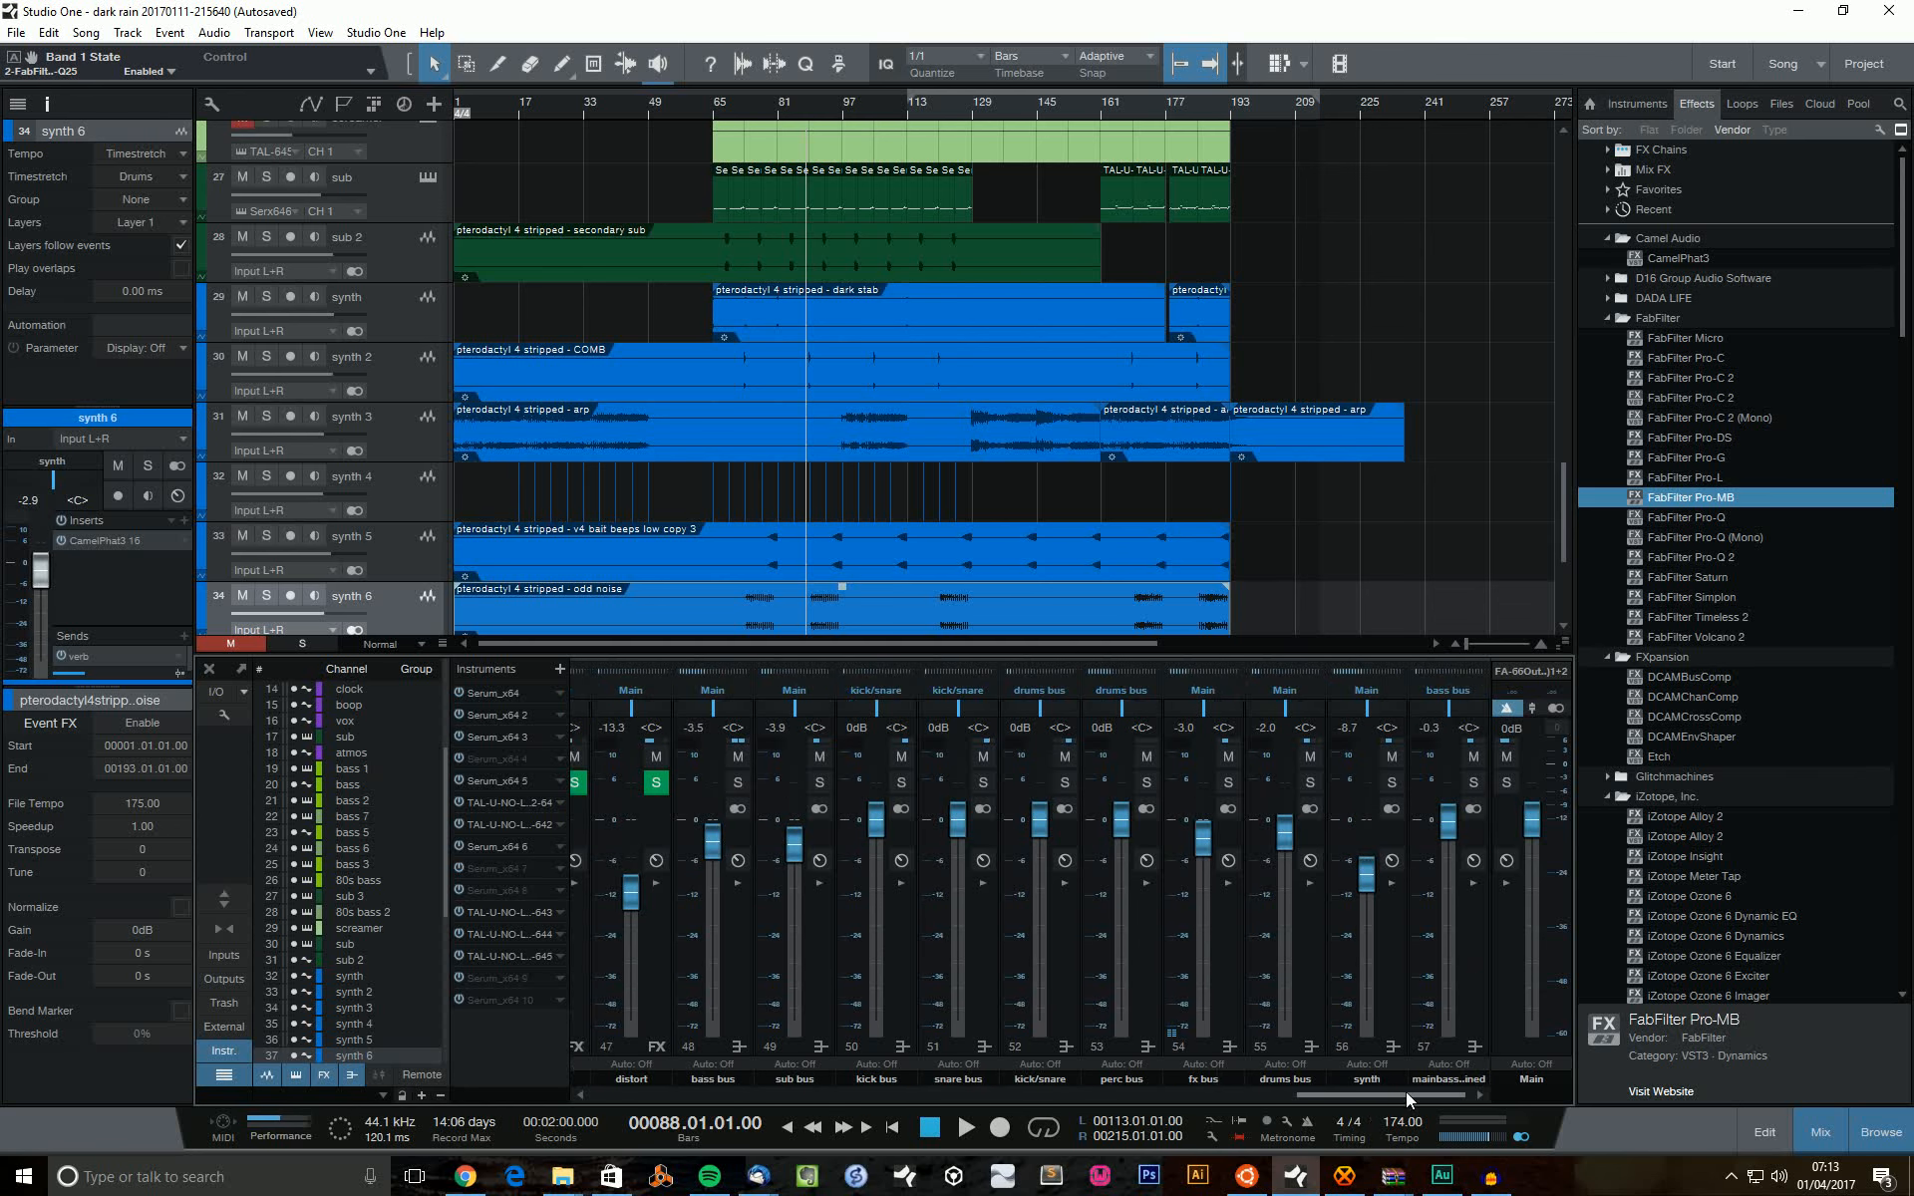
click(1309, 884)
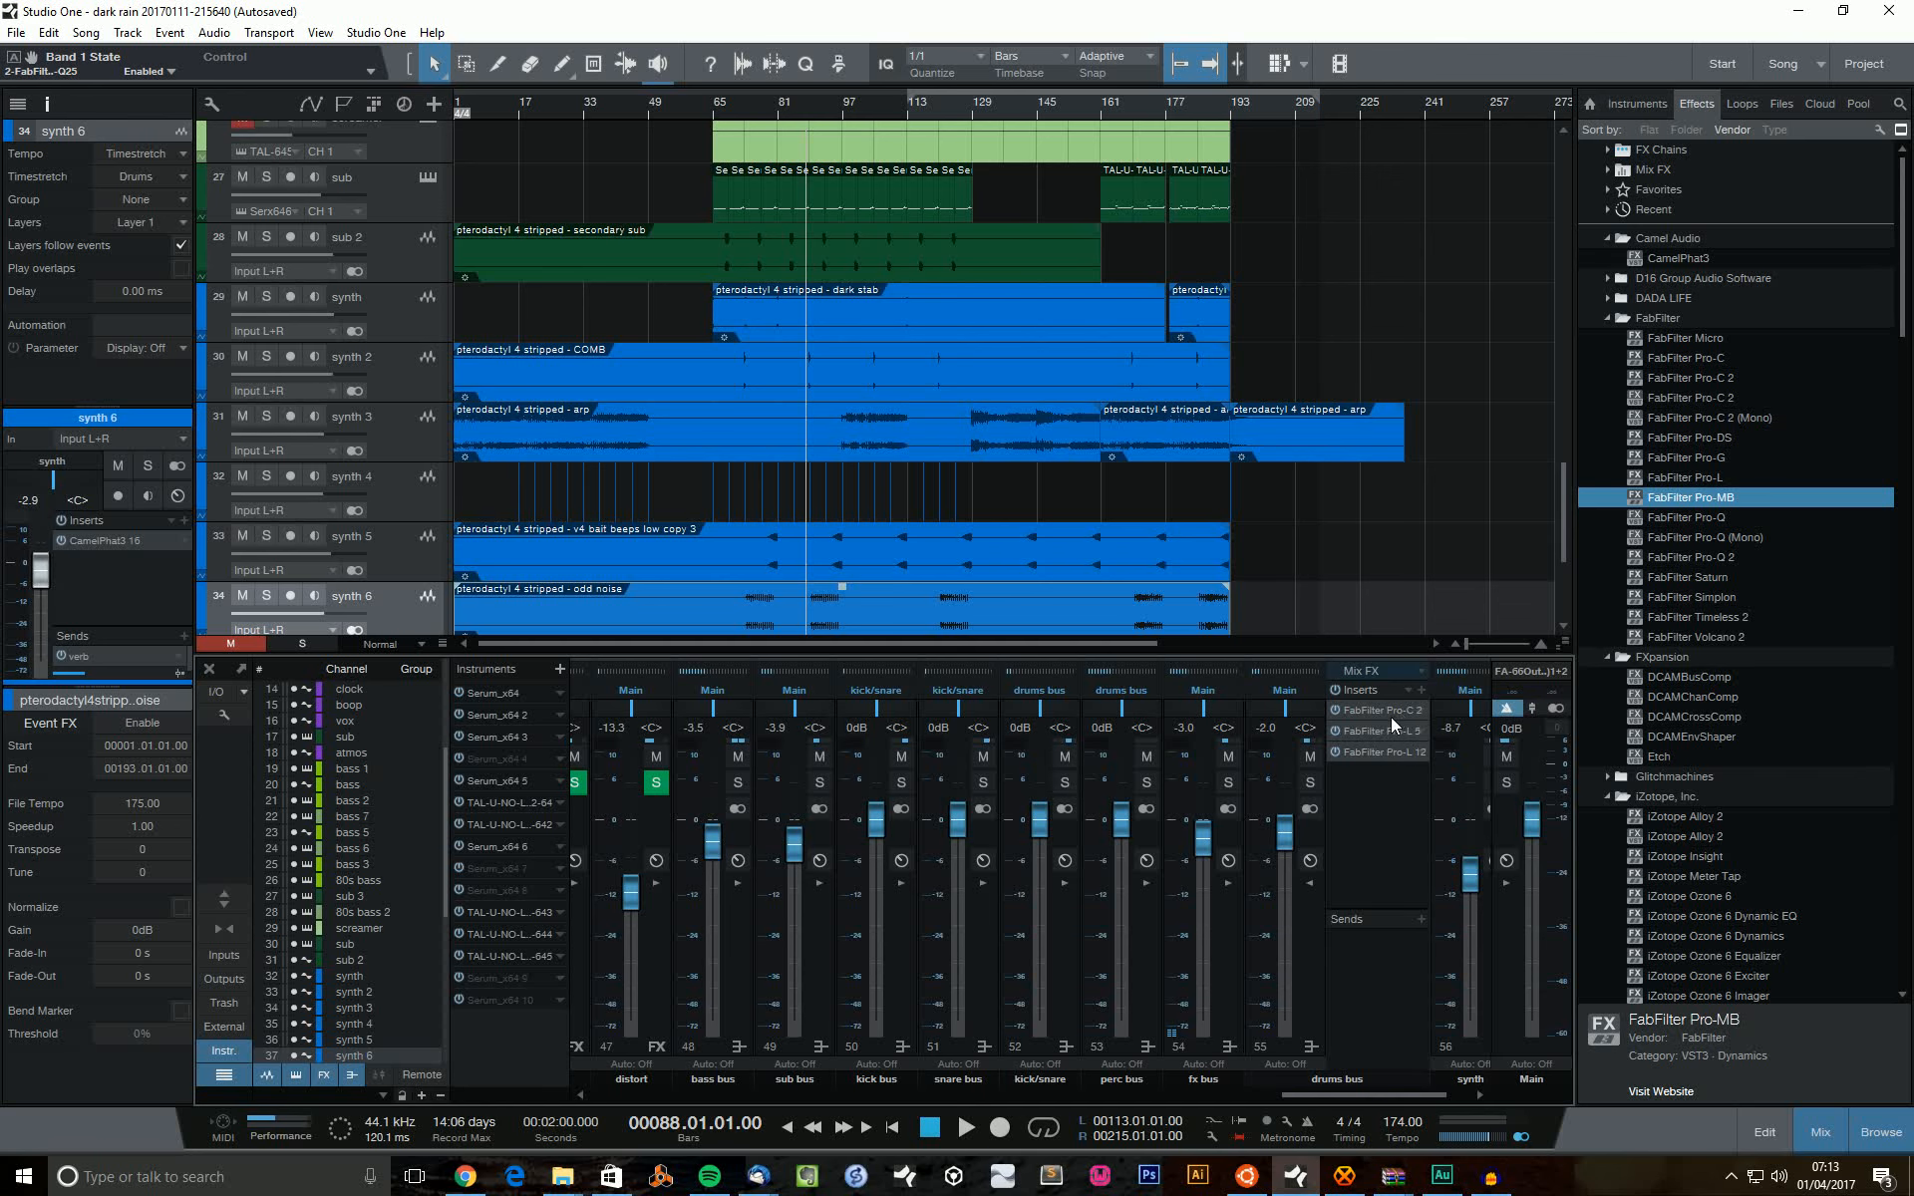
click(1310, 782)
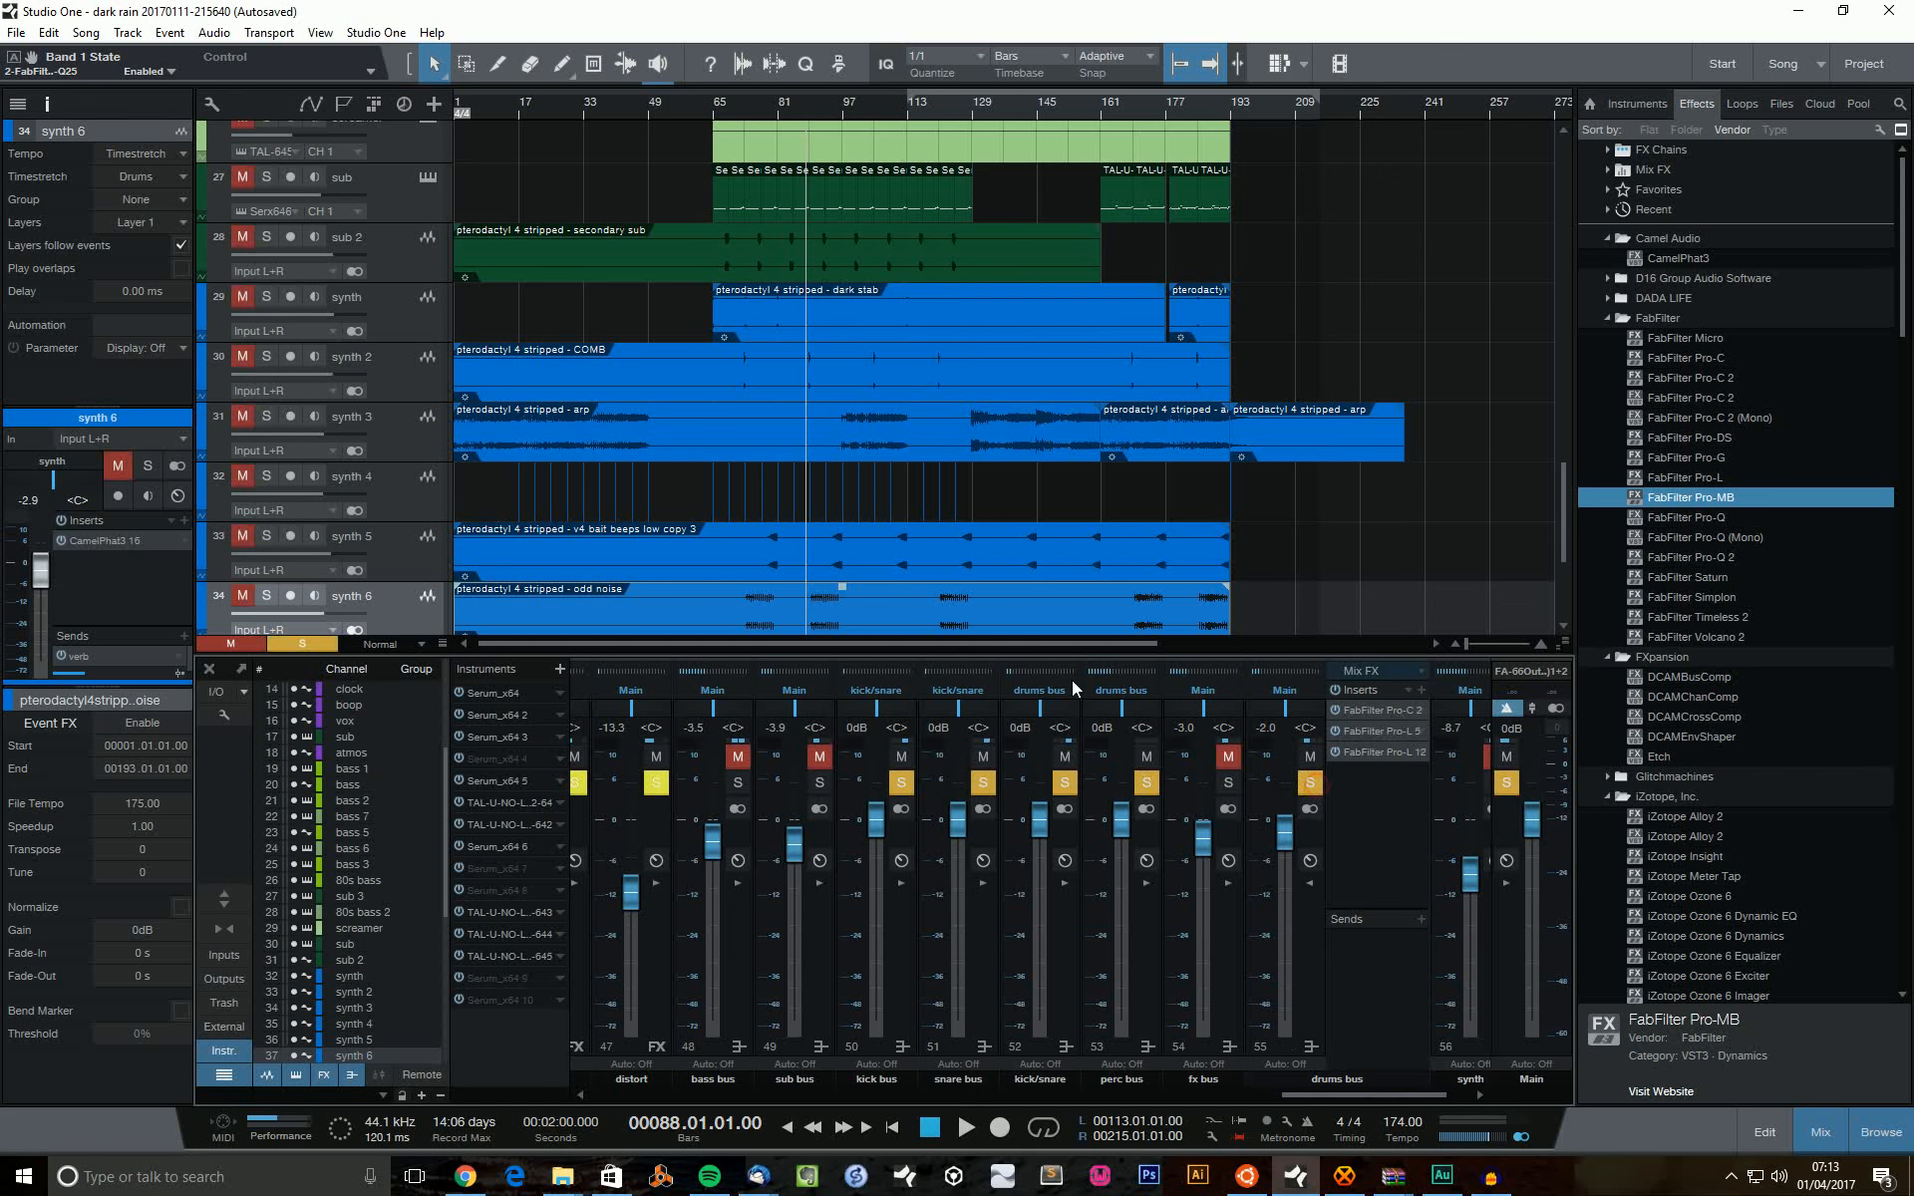
Return the playhead to bar 65, open the drums bus's FabFilter Pro-C 2 insert, and audition the soloed drums through it.
scroll(929, 397, up, 10)
scroll(933, 411, up, 3)
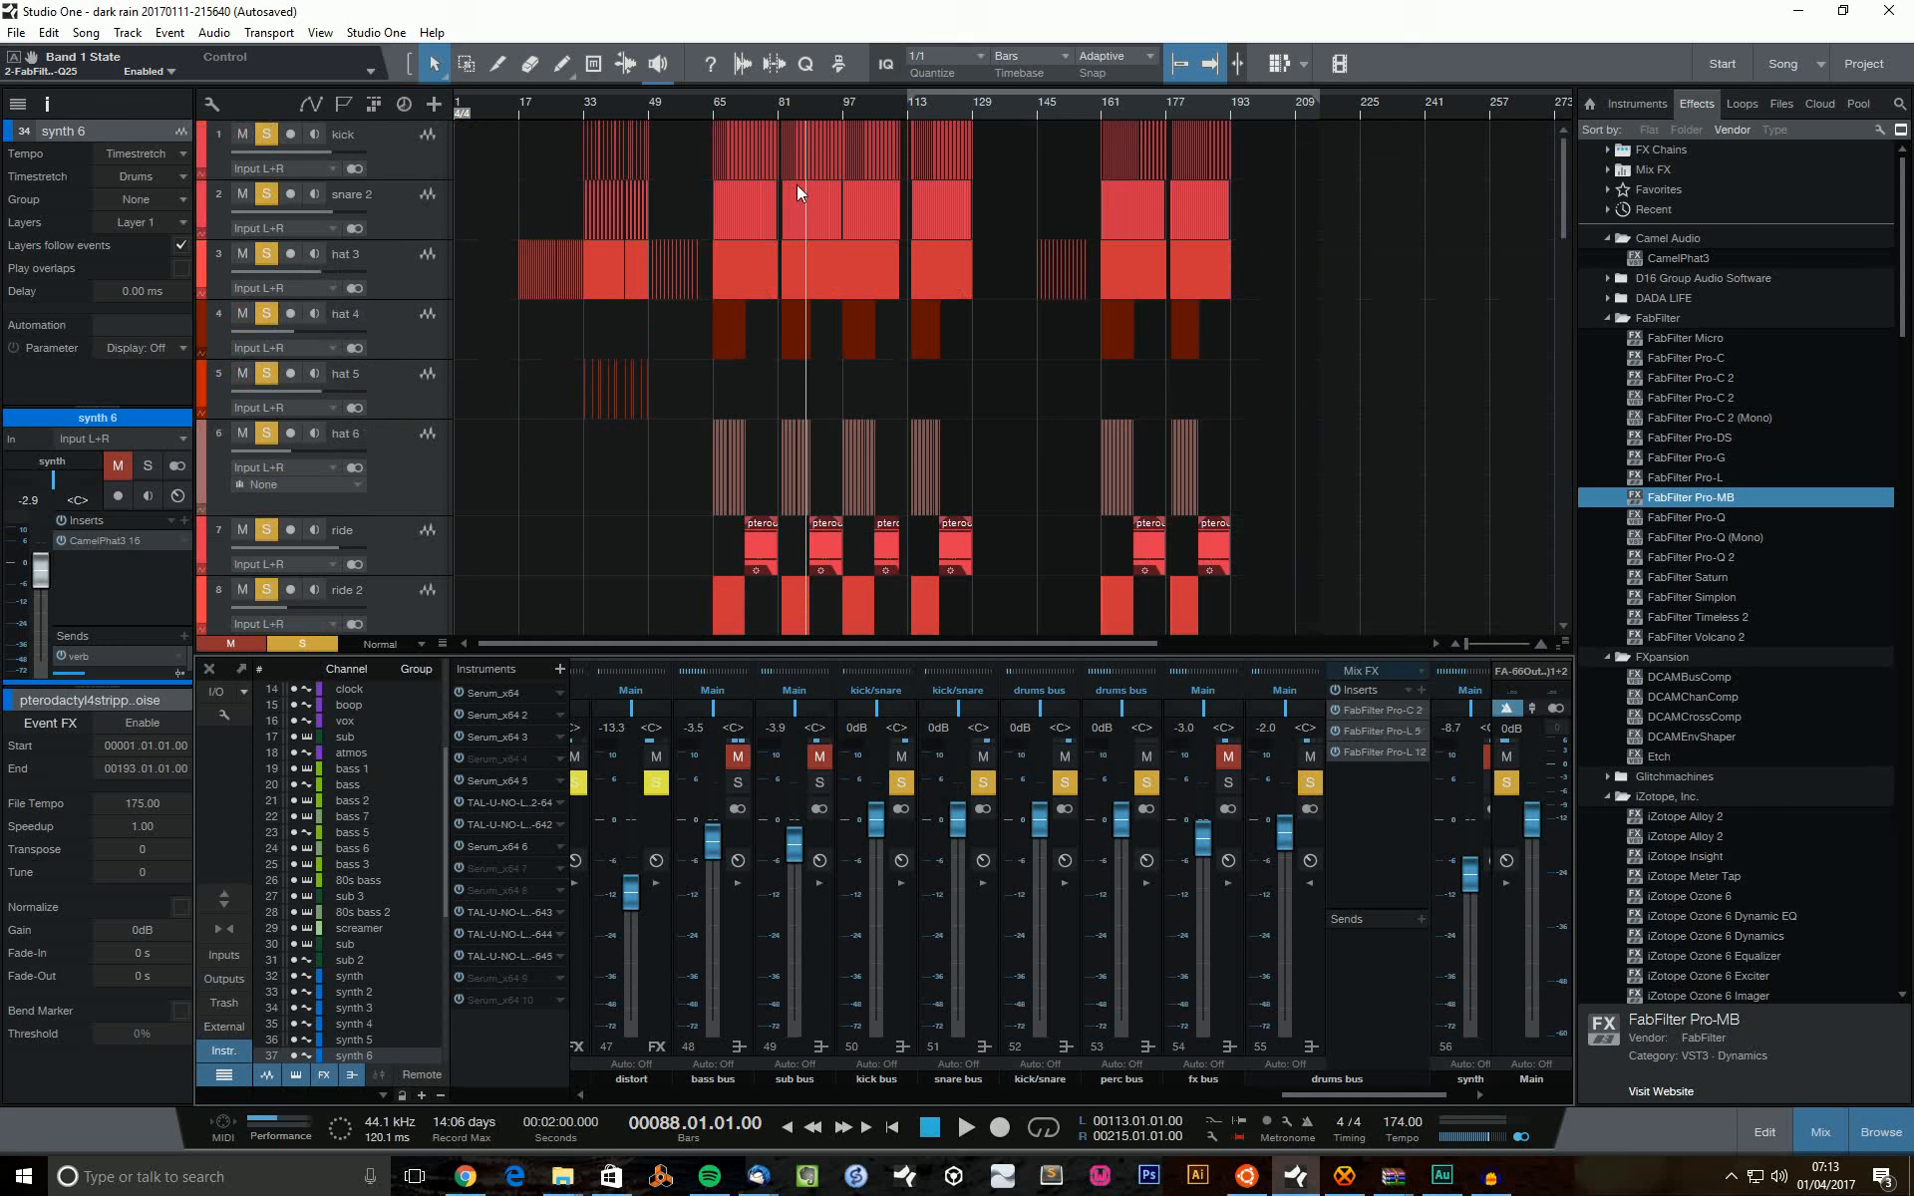
click(714, 105)
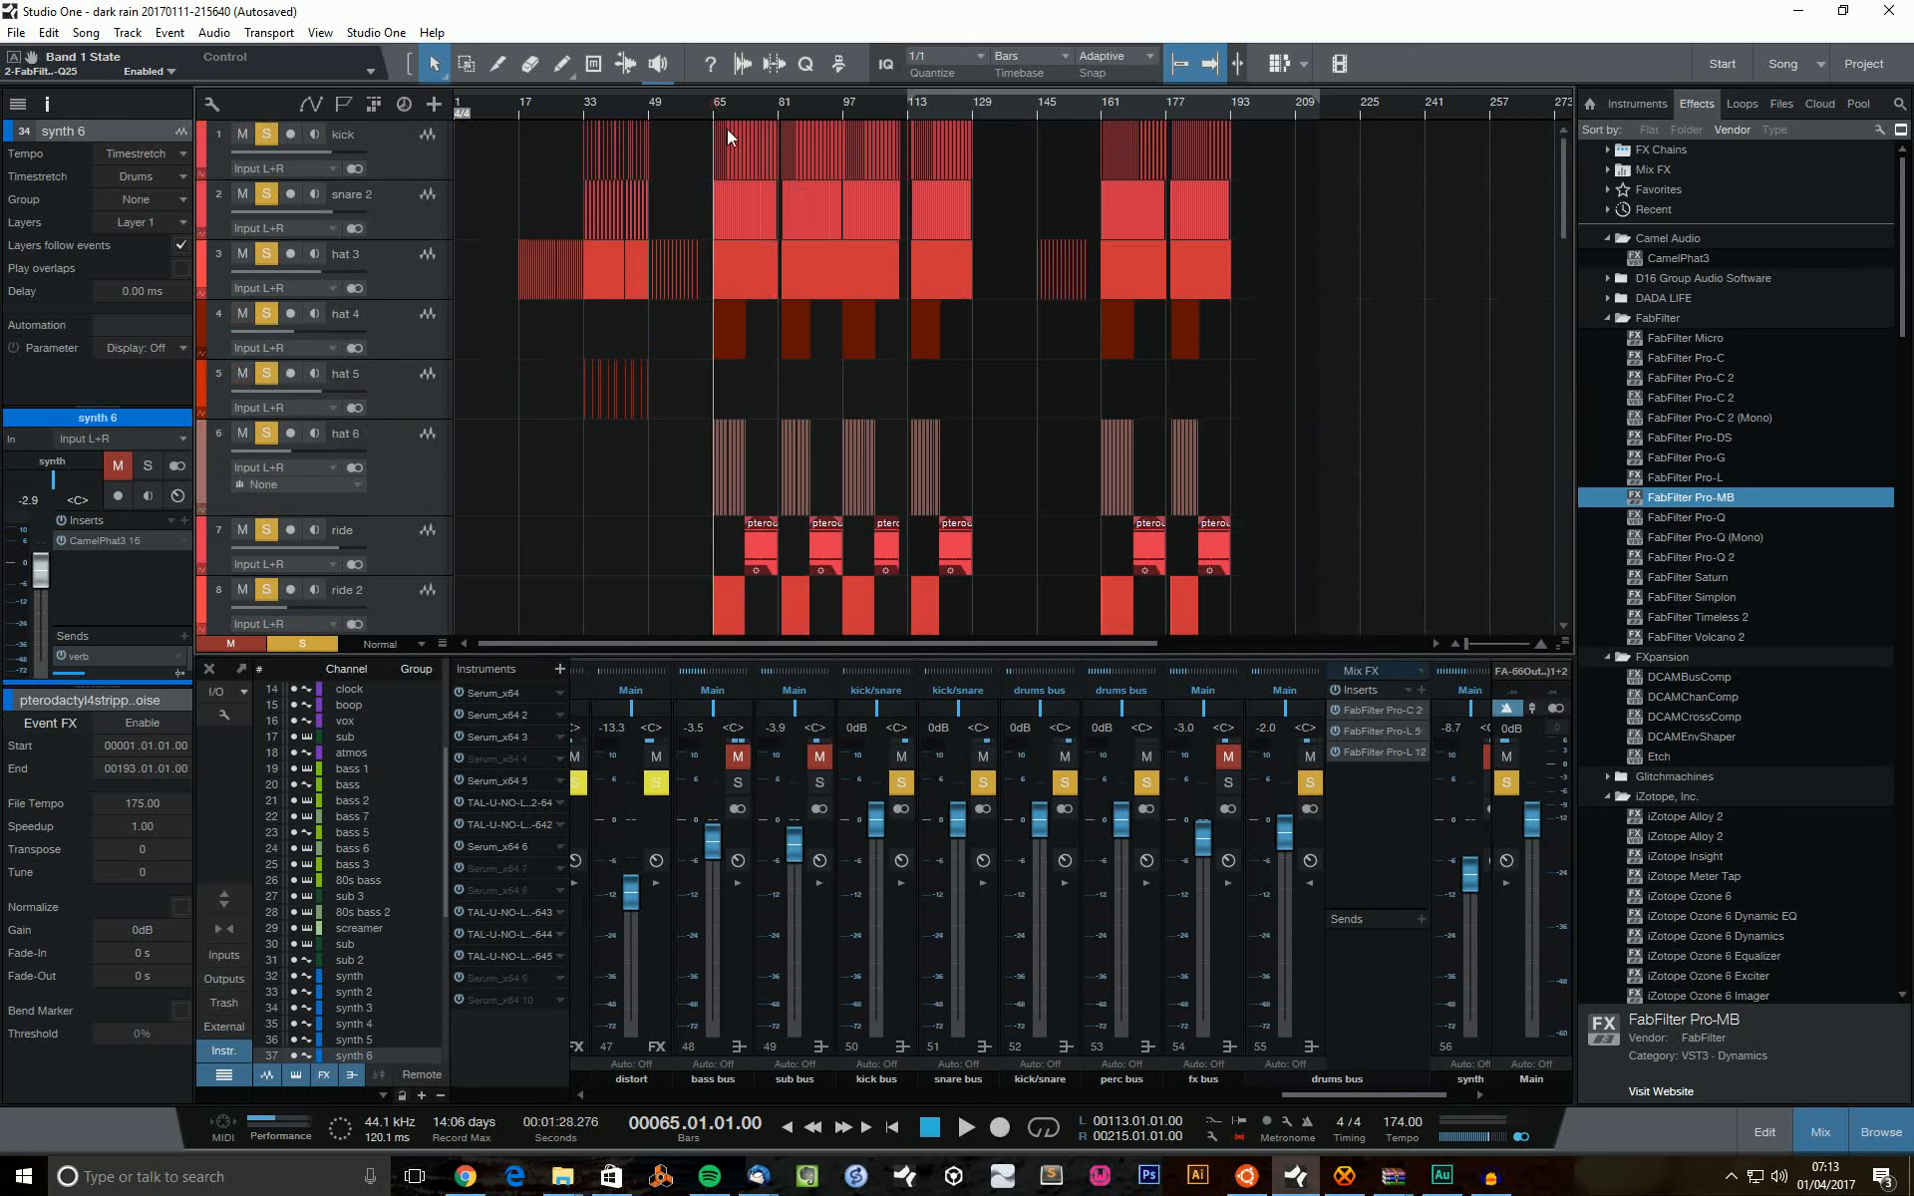
click(1383, 710)
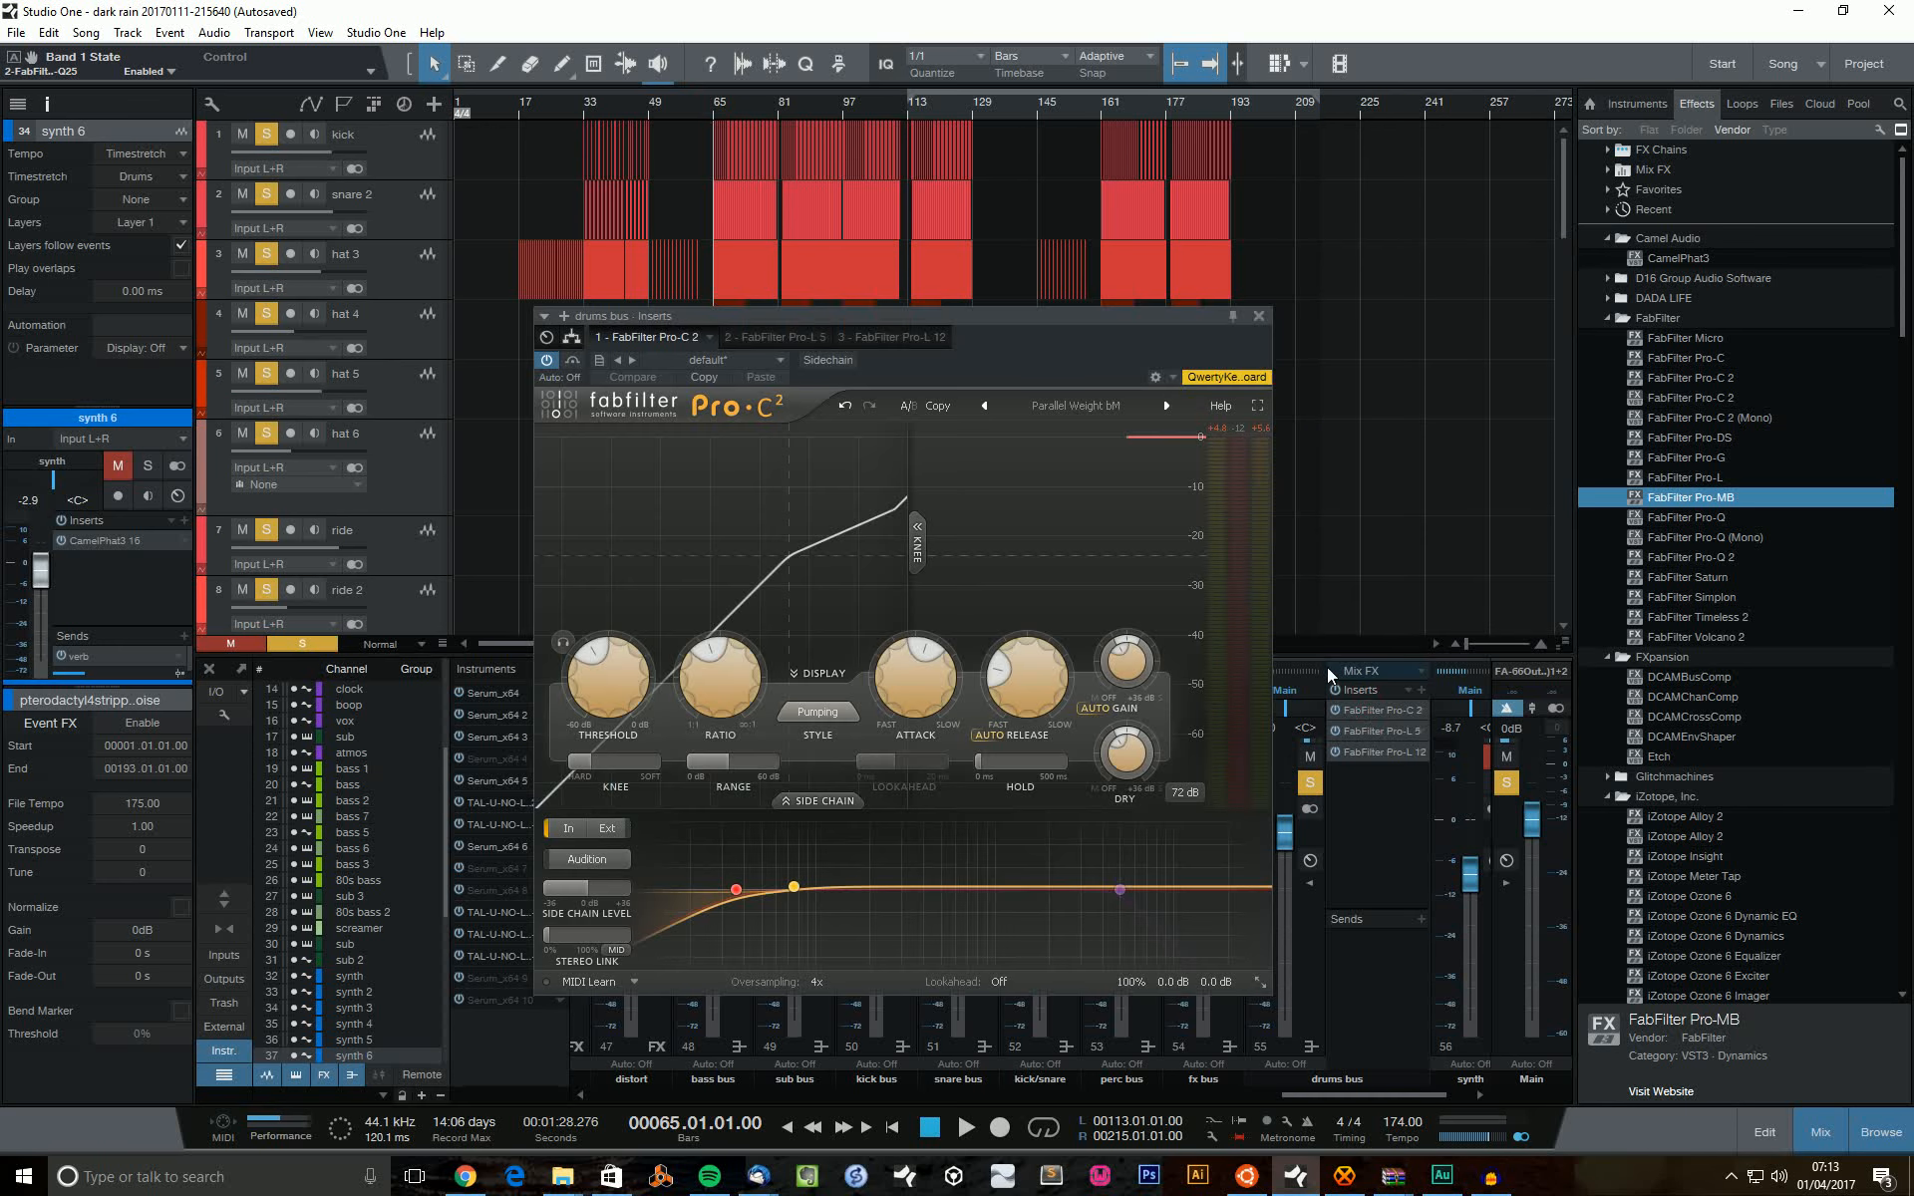
key(space)
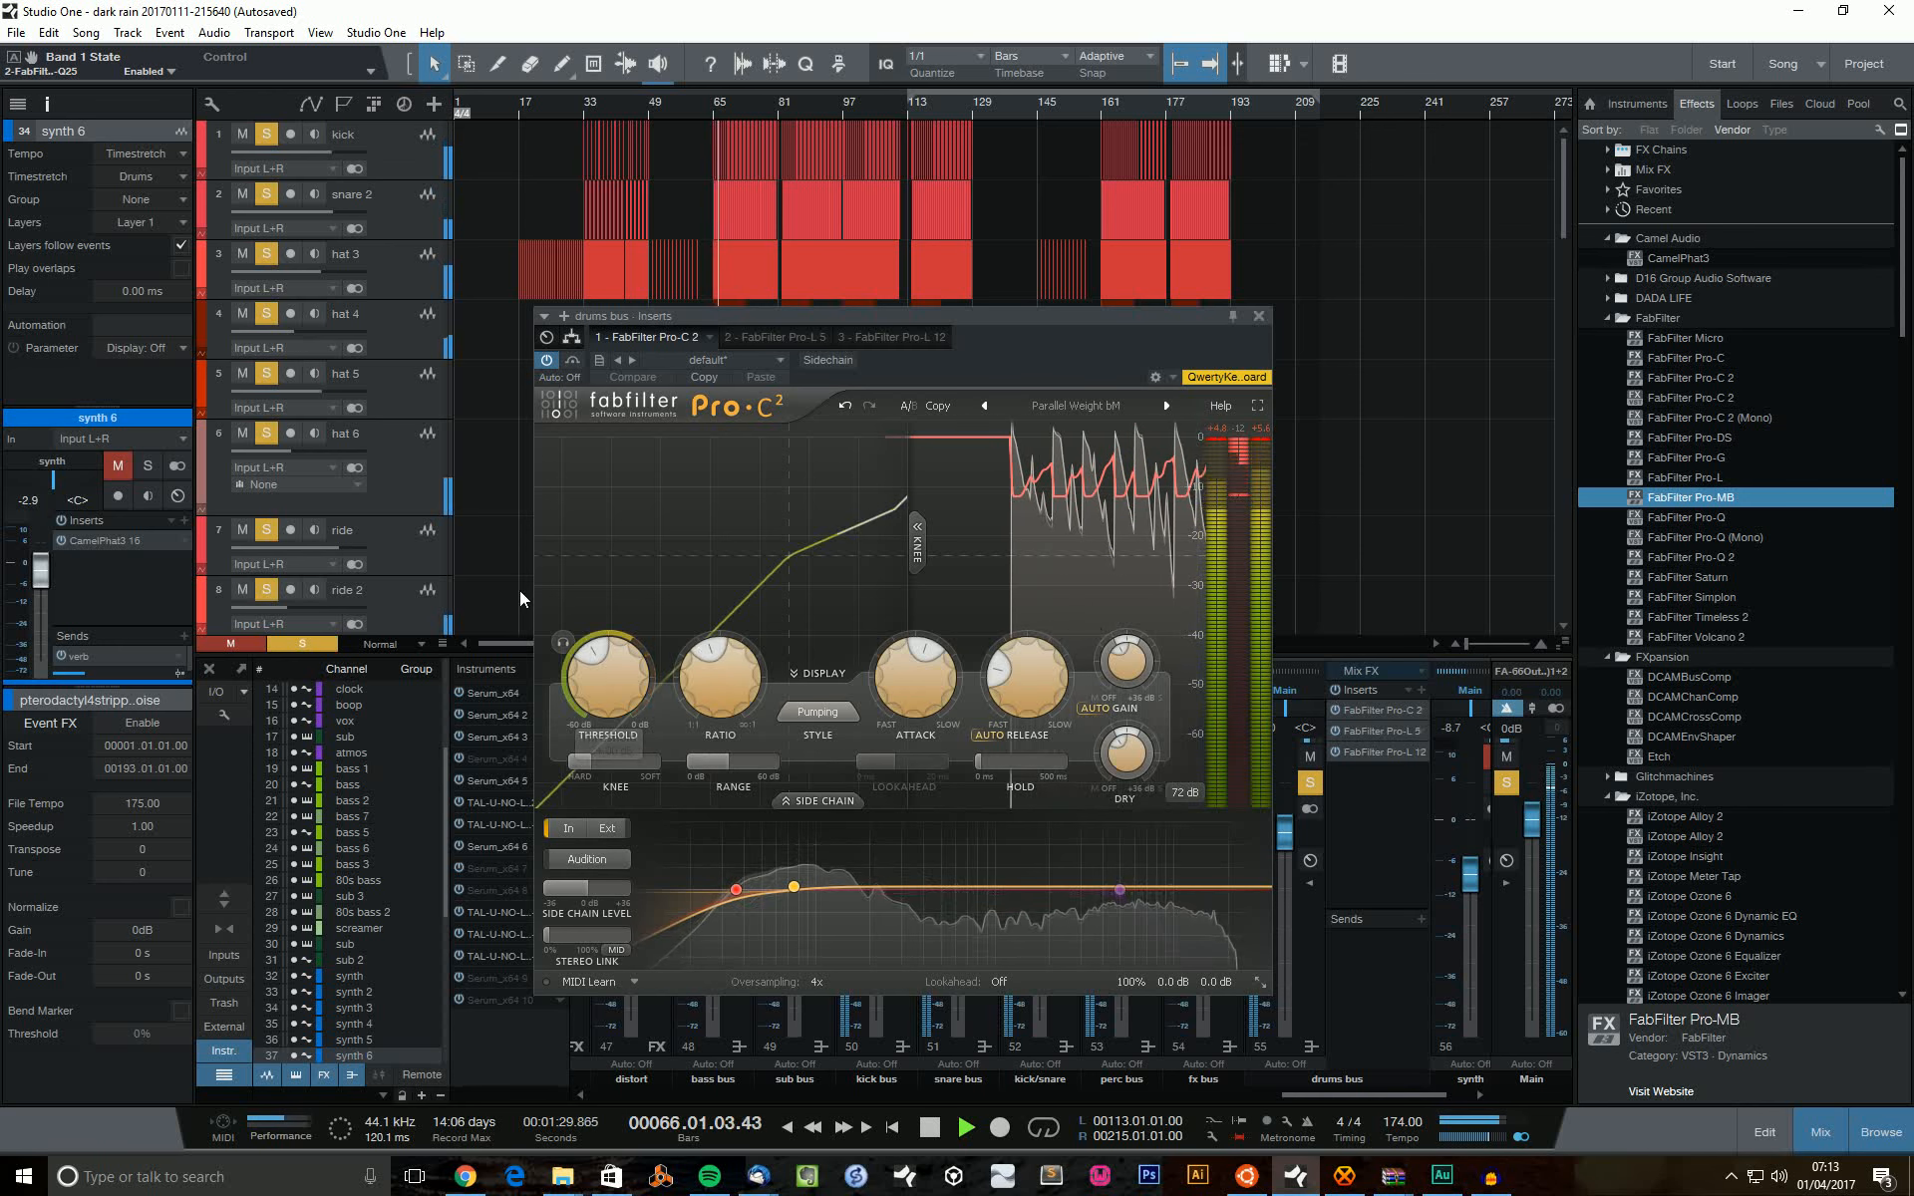
key(space)
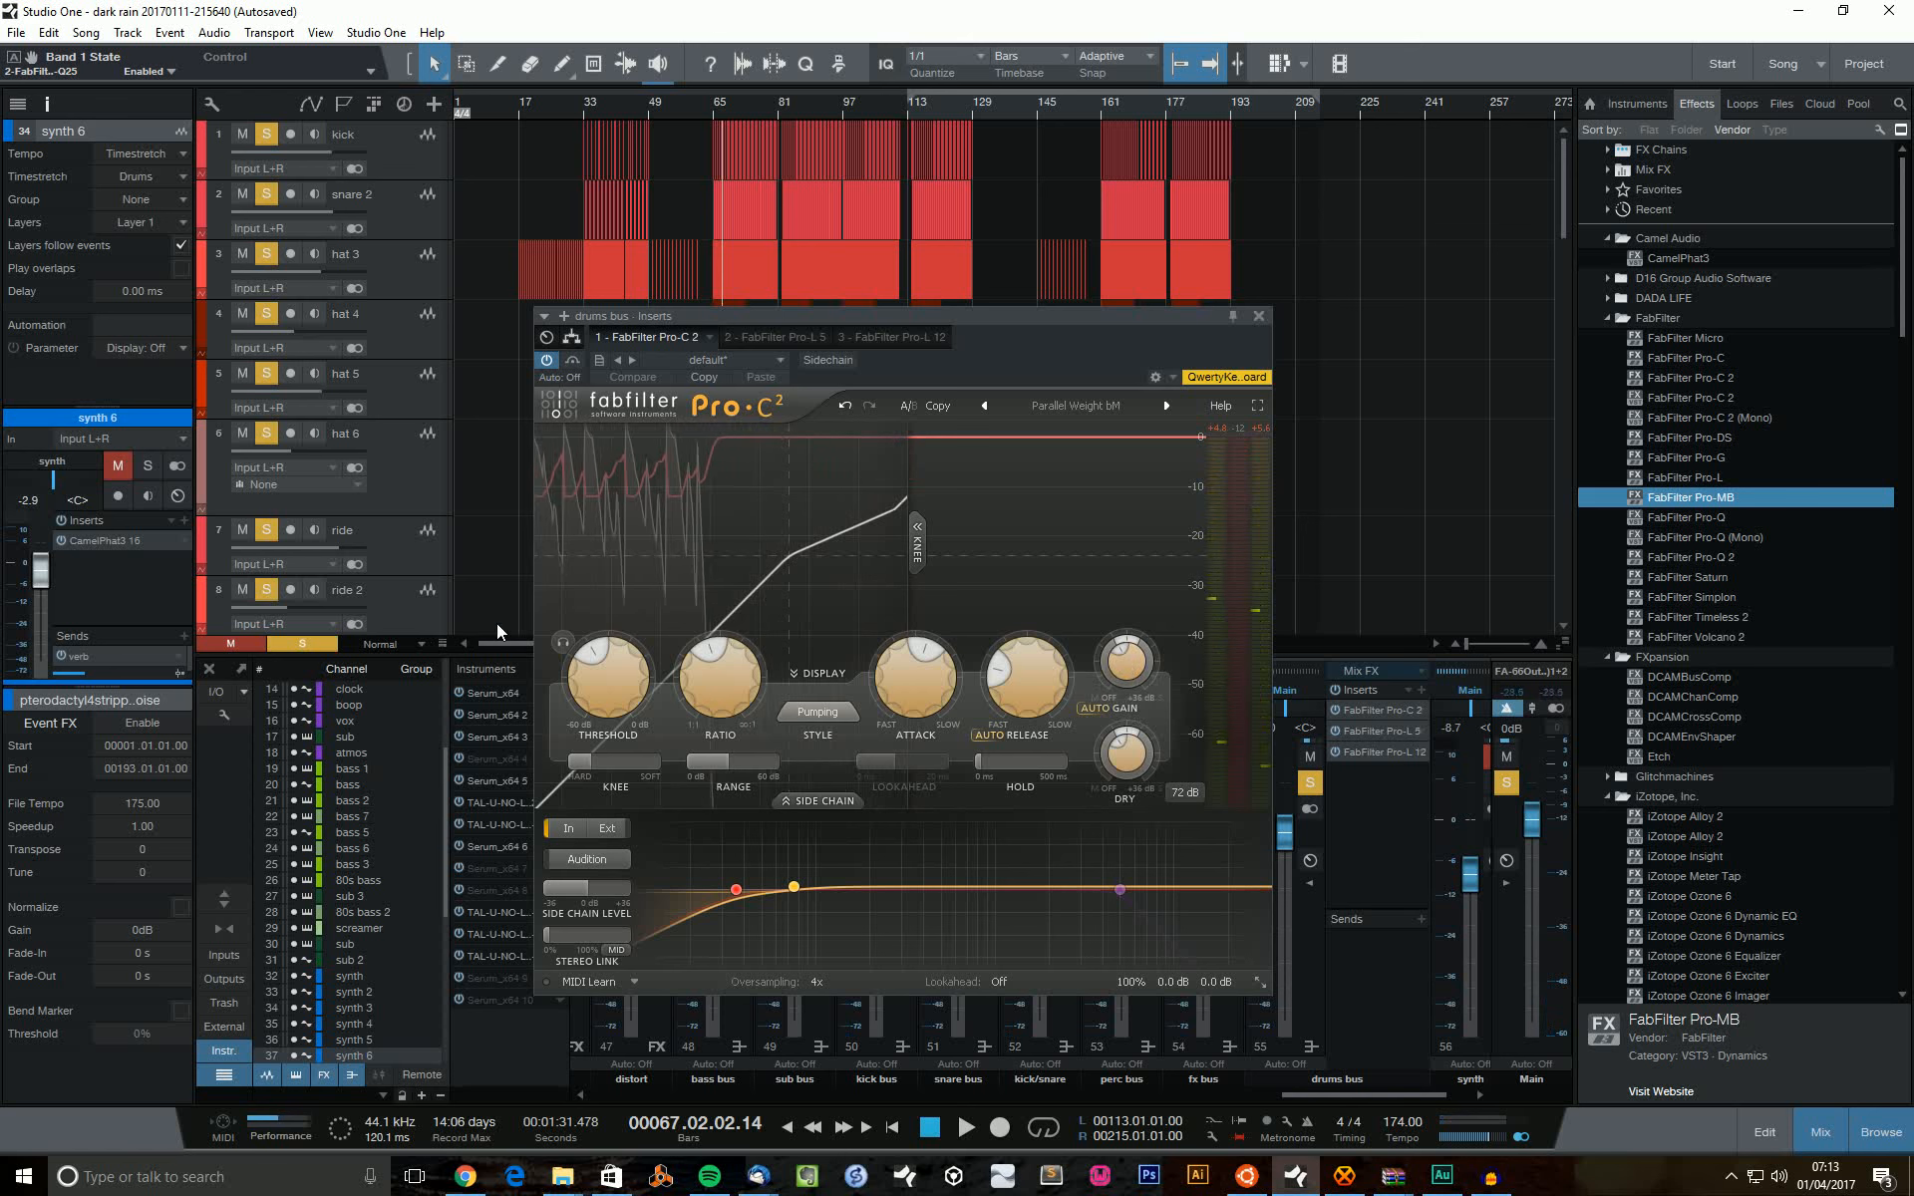
Play the soloed drums from bar 63 through Pro-C 2, inspect its attack, release and dry gain, and close the plug-in.
click(712, 106)
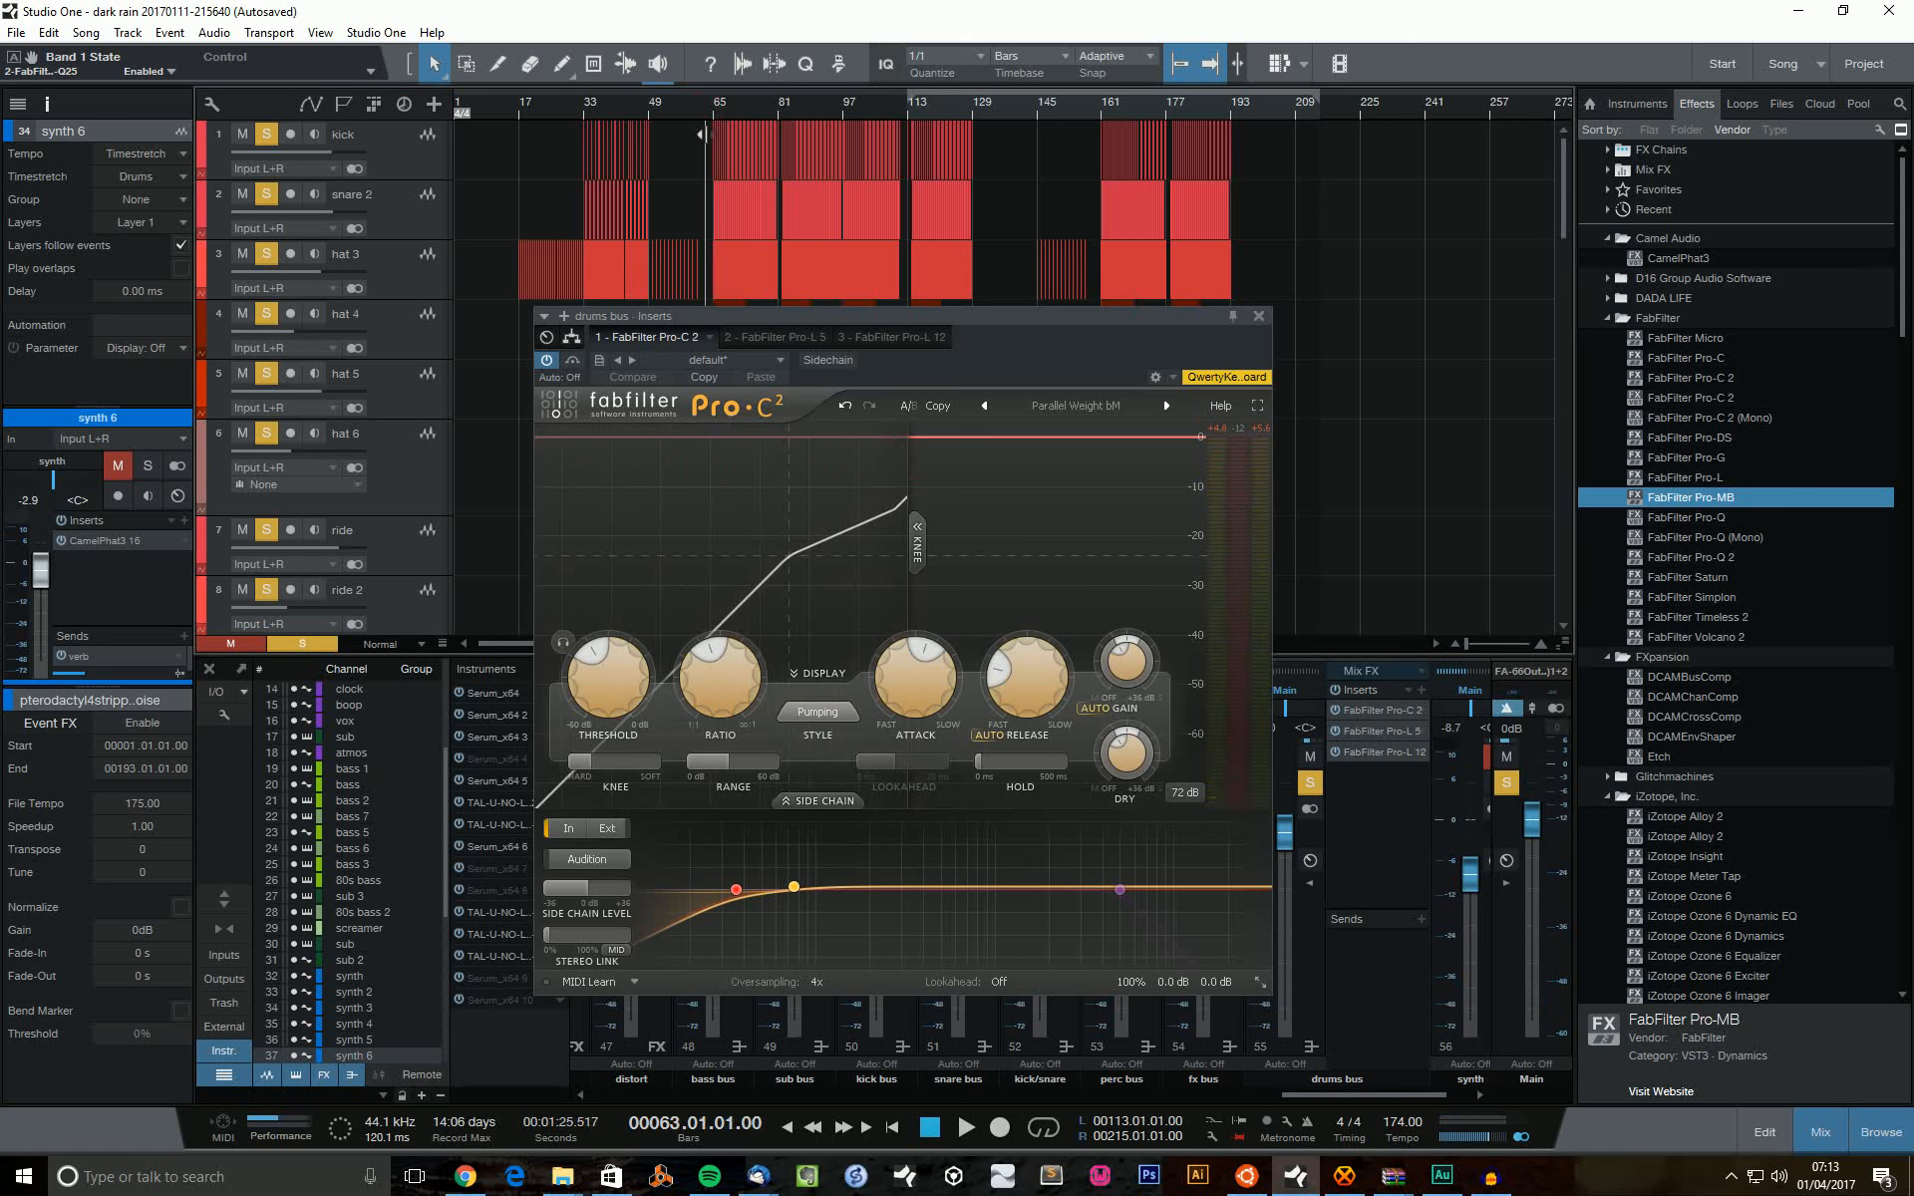
key(space)
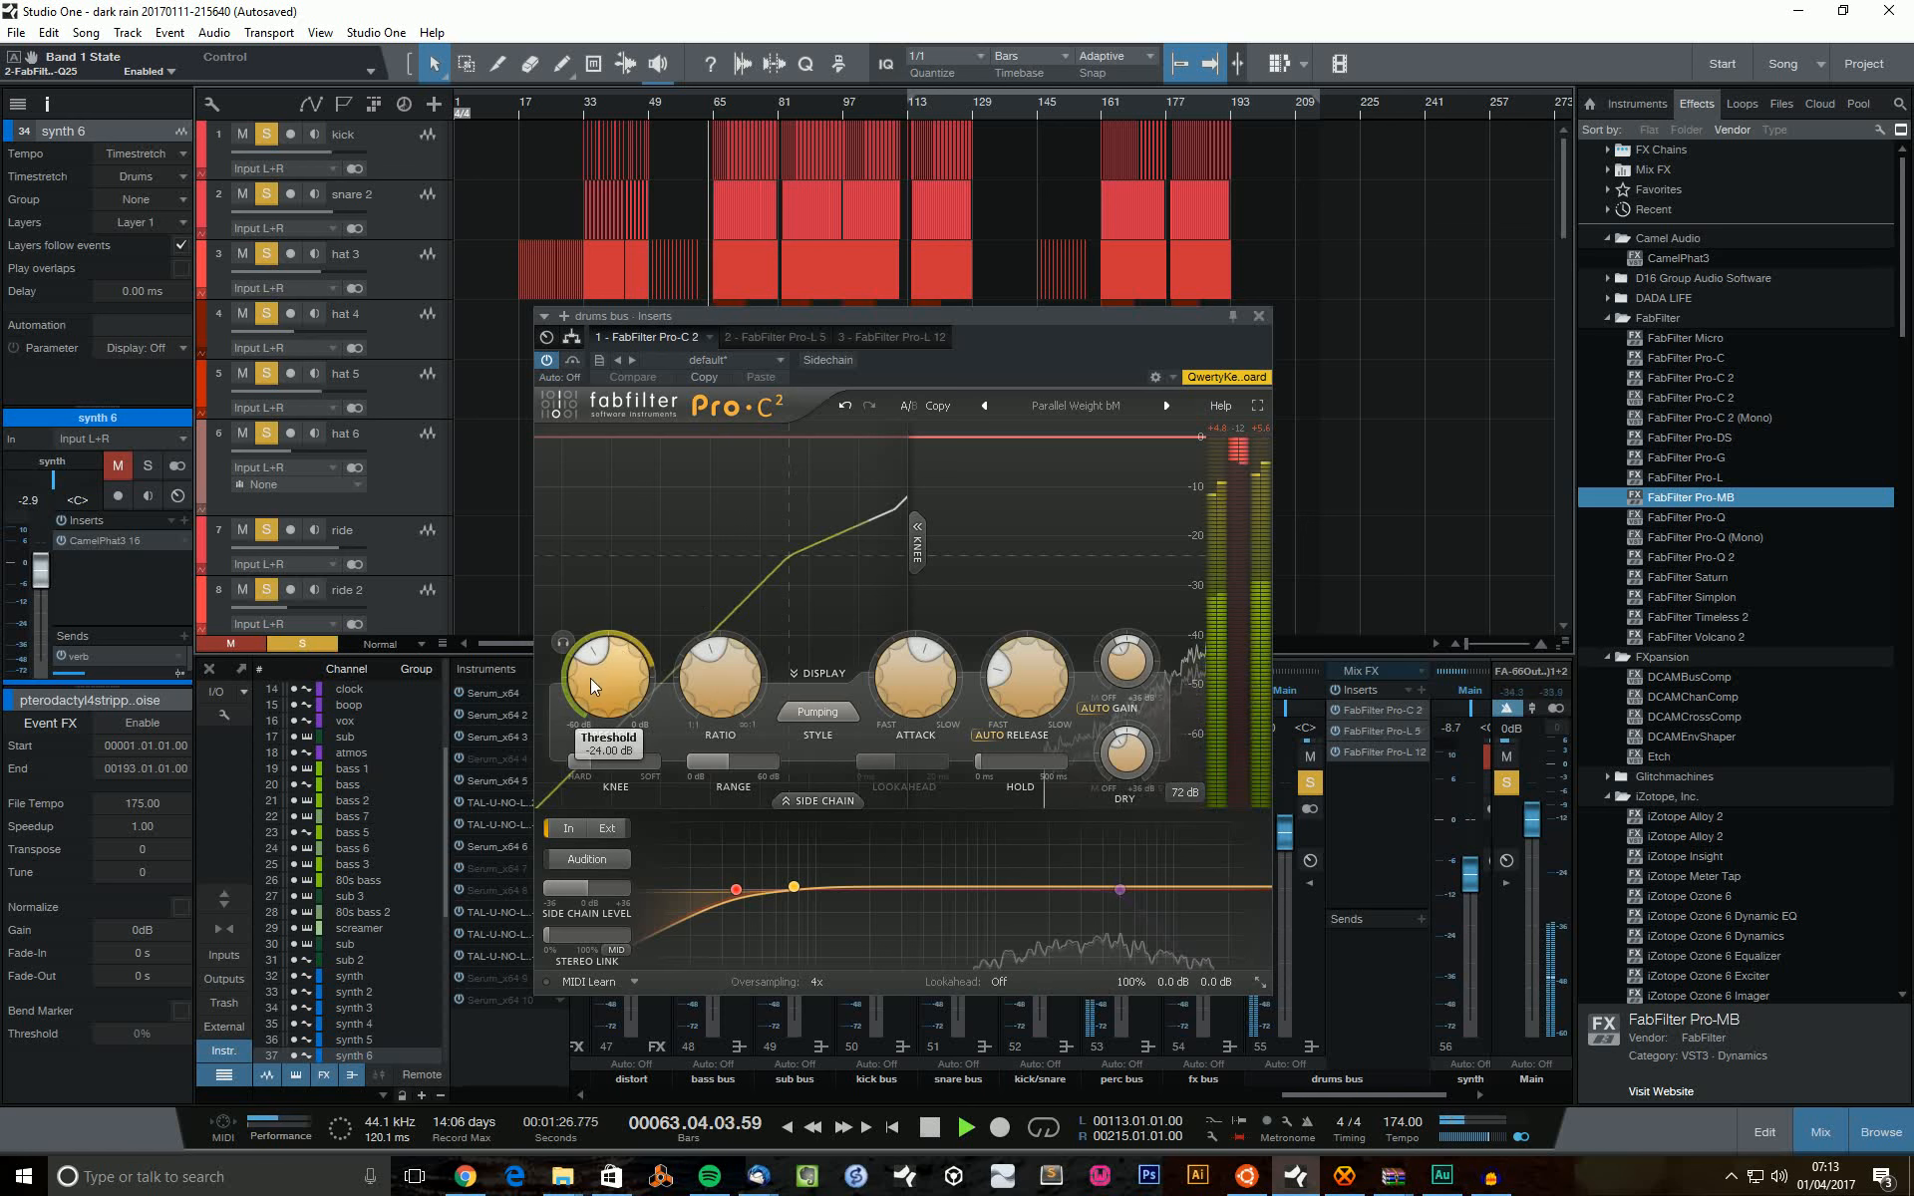
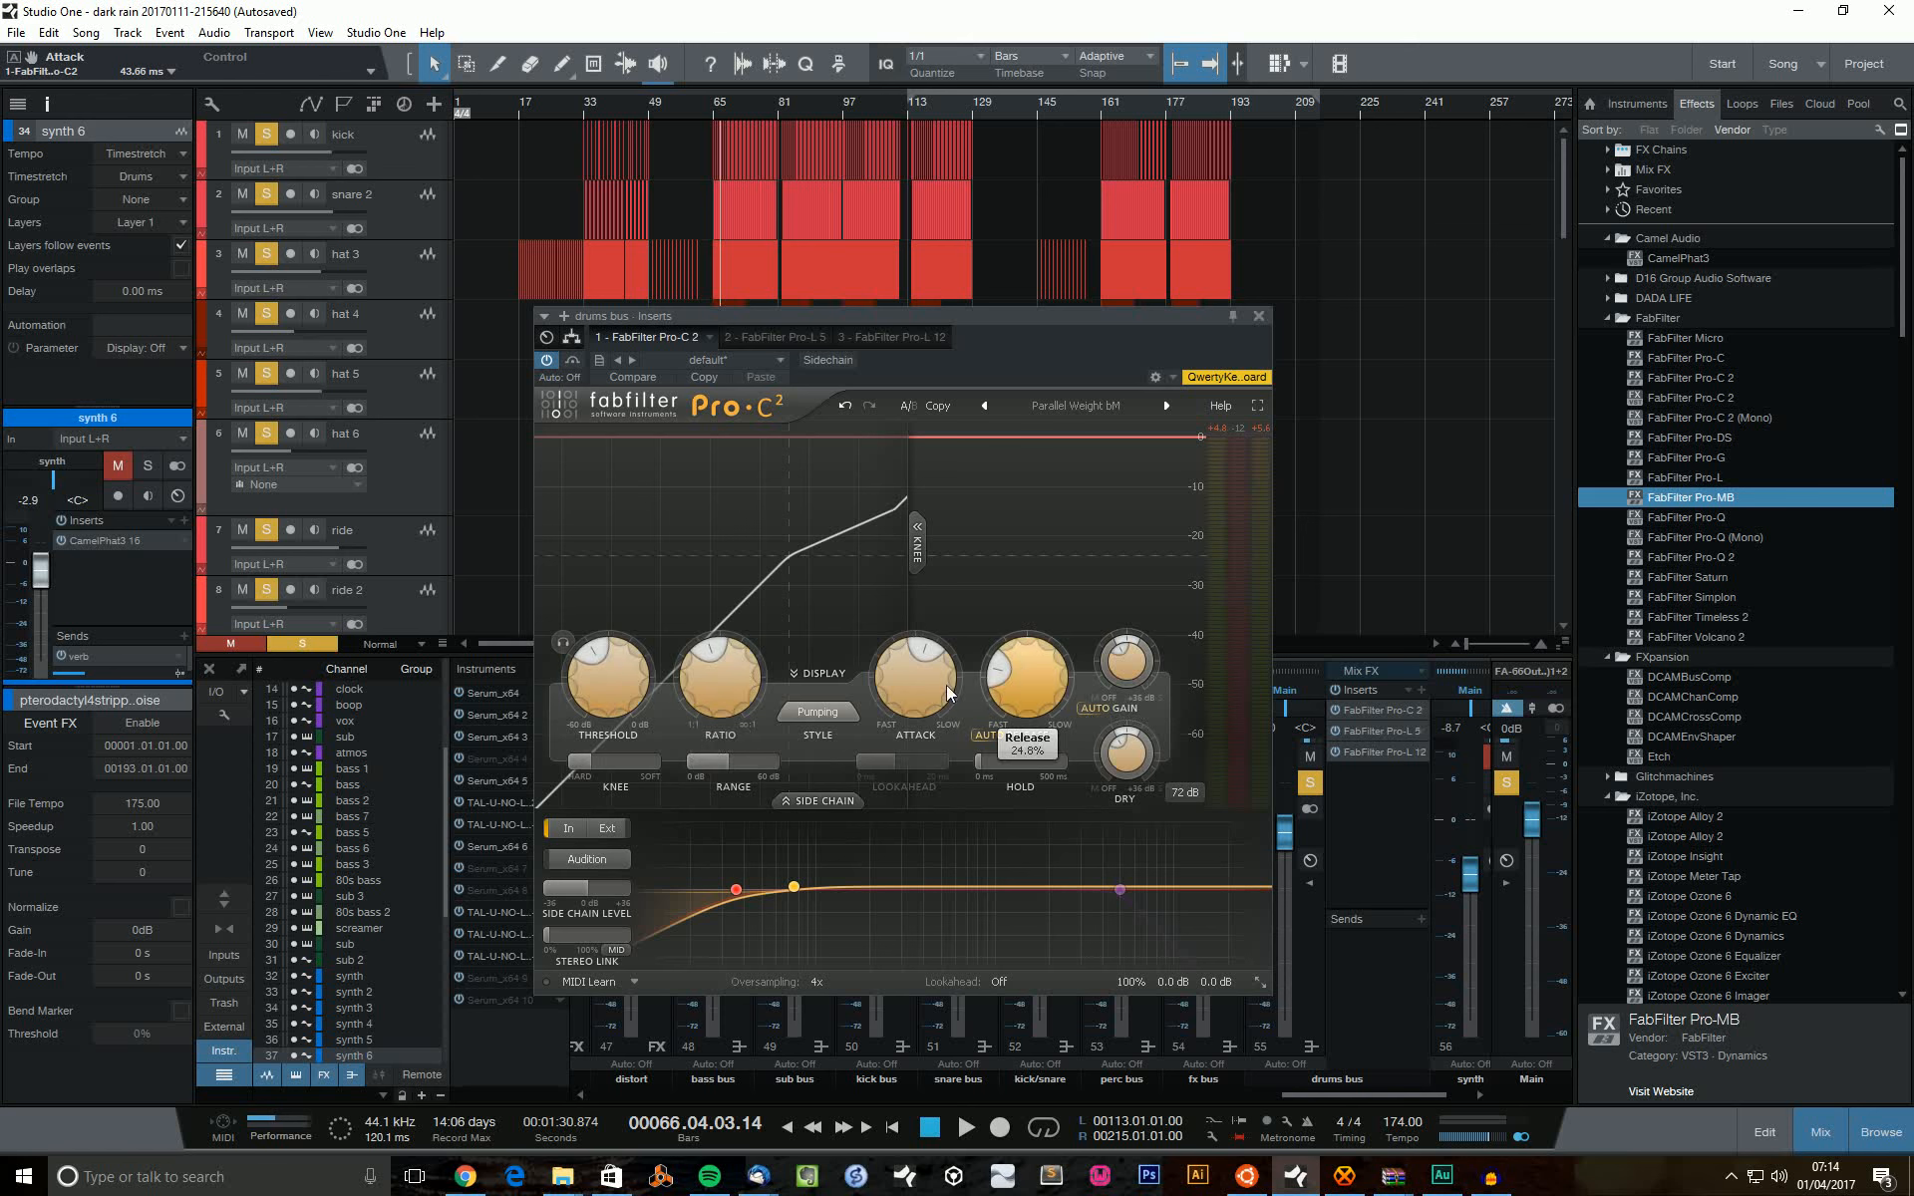
mouse_move(906, 702)
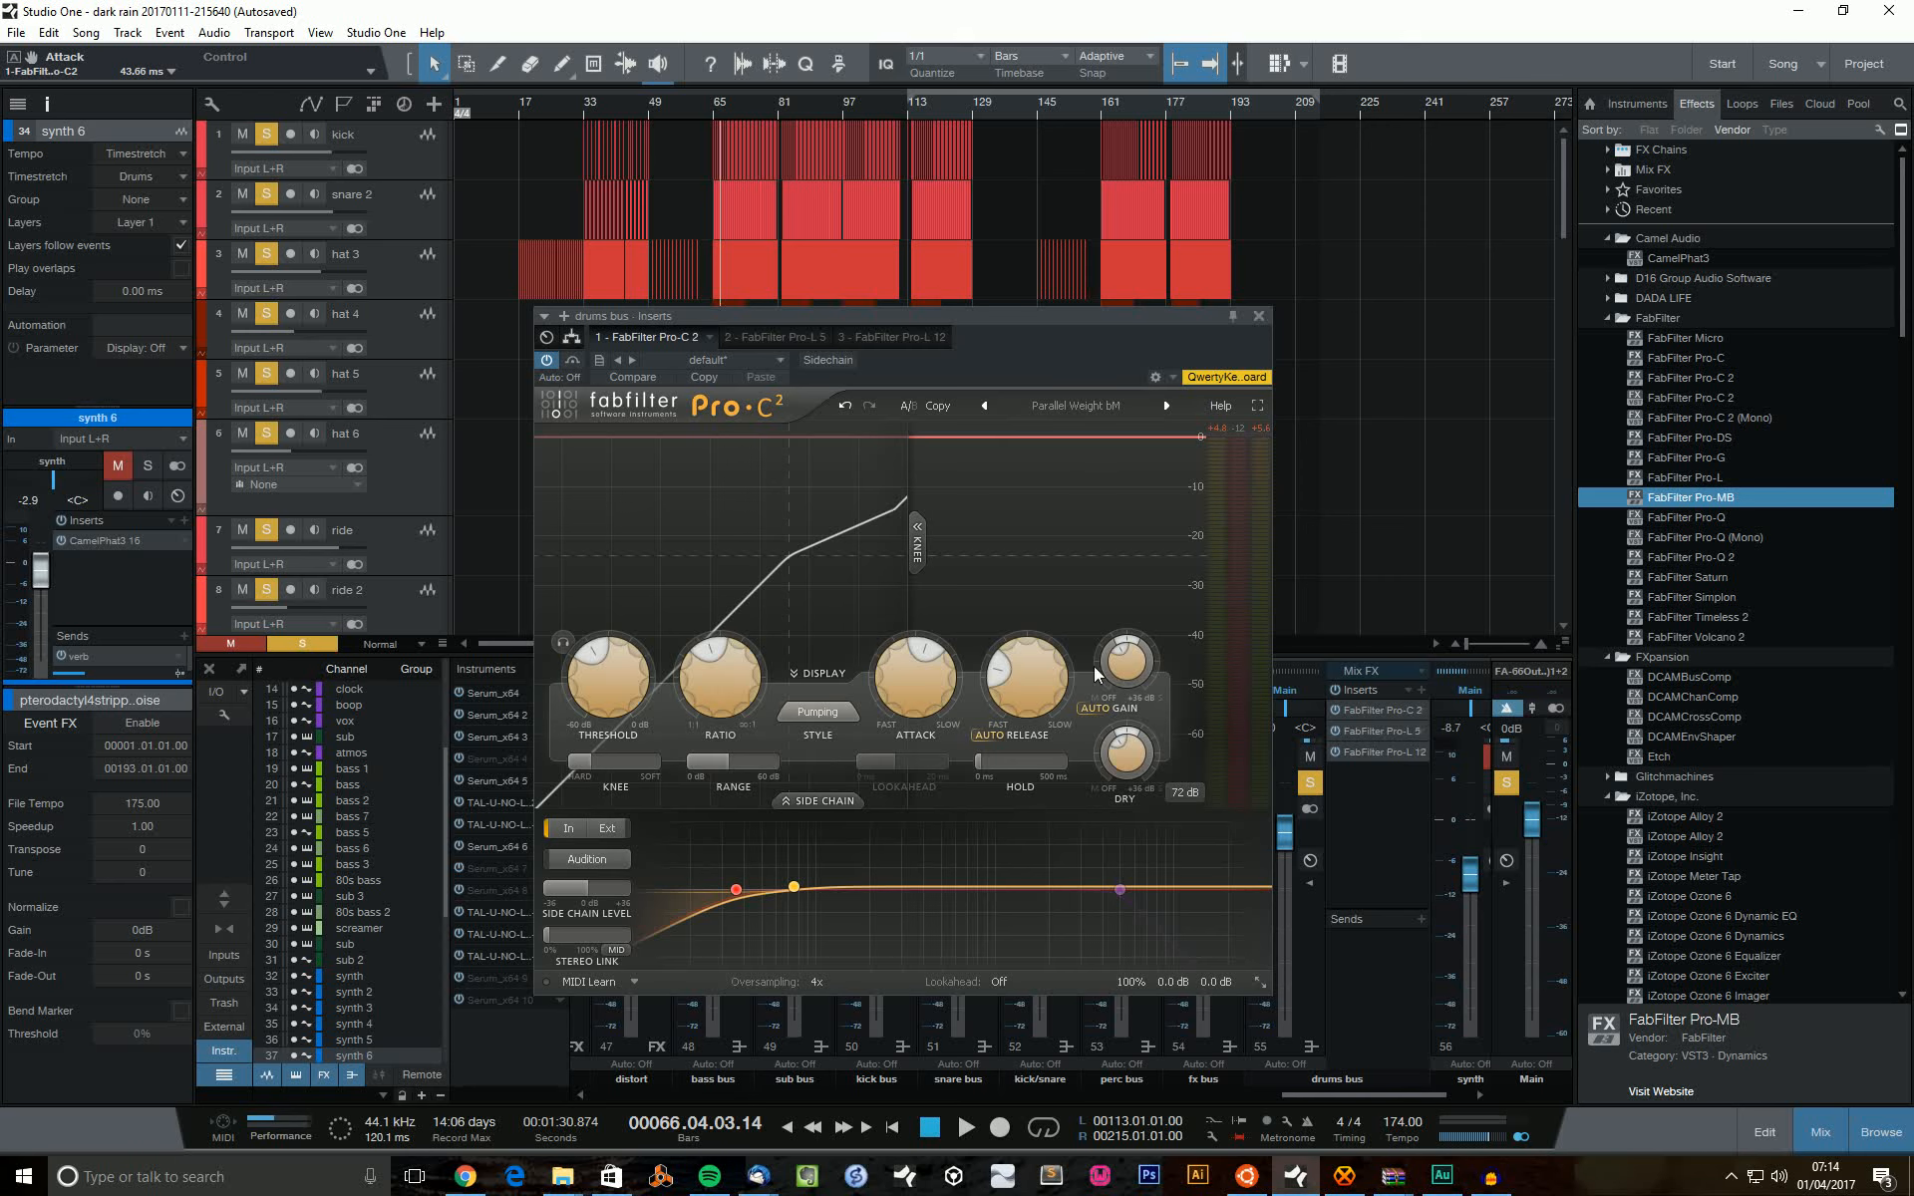
click(1134, 767)
click(1259, 316)
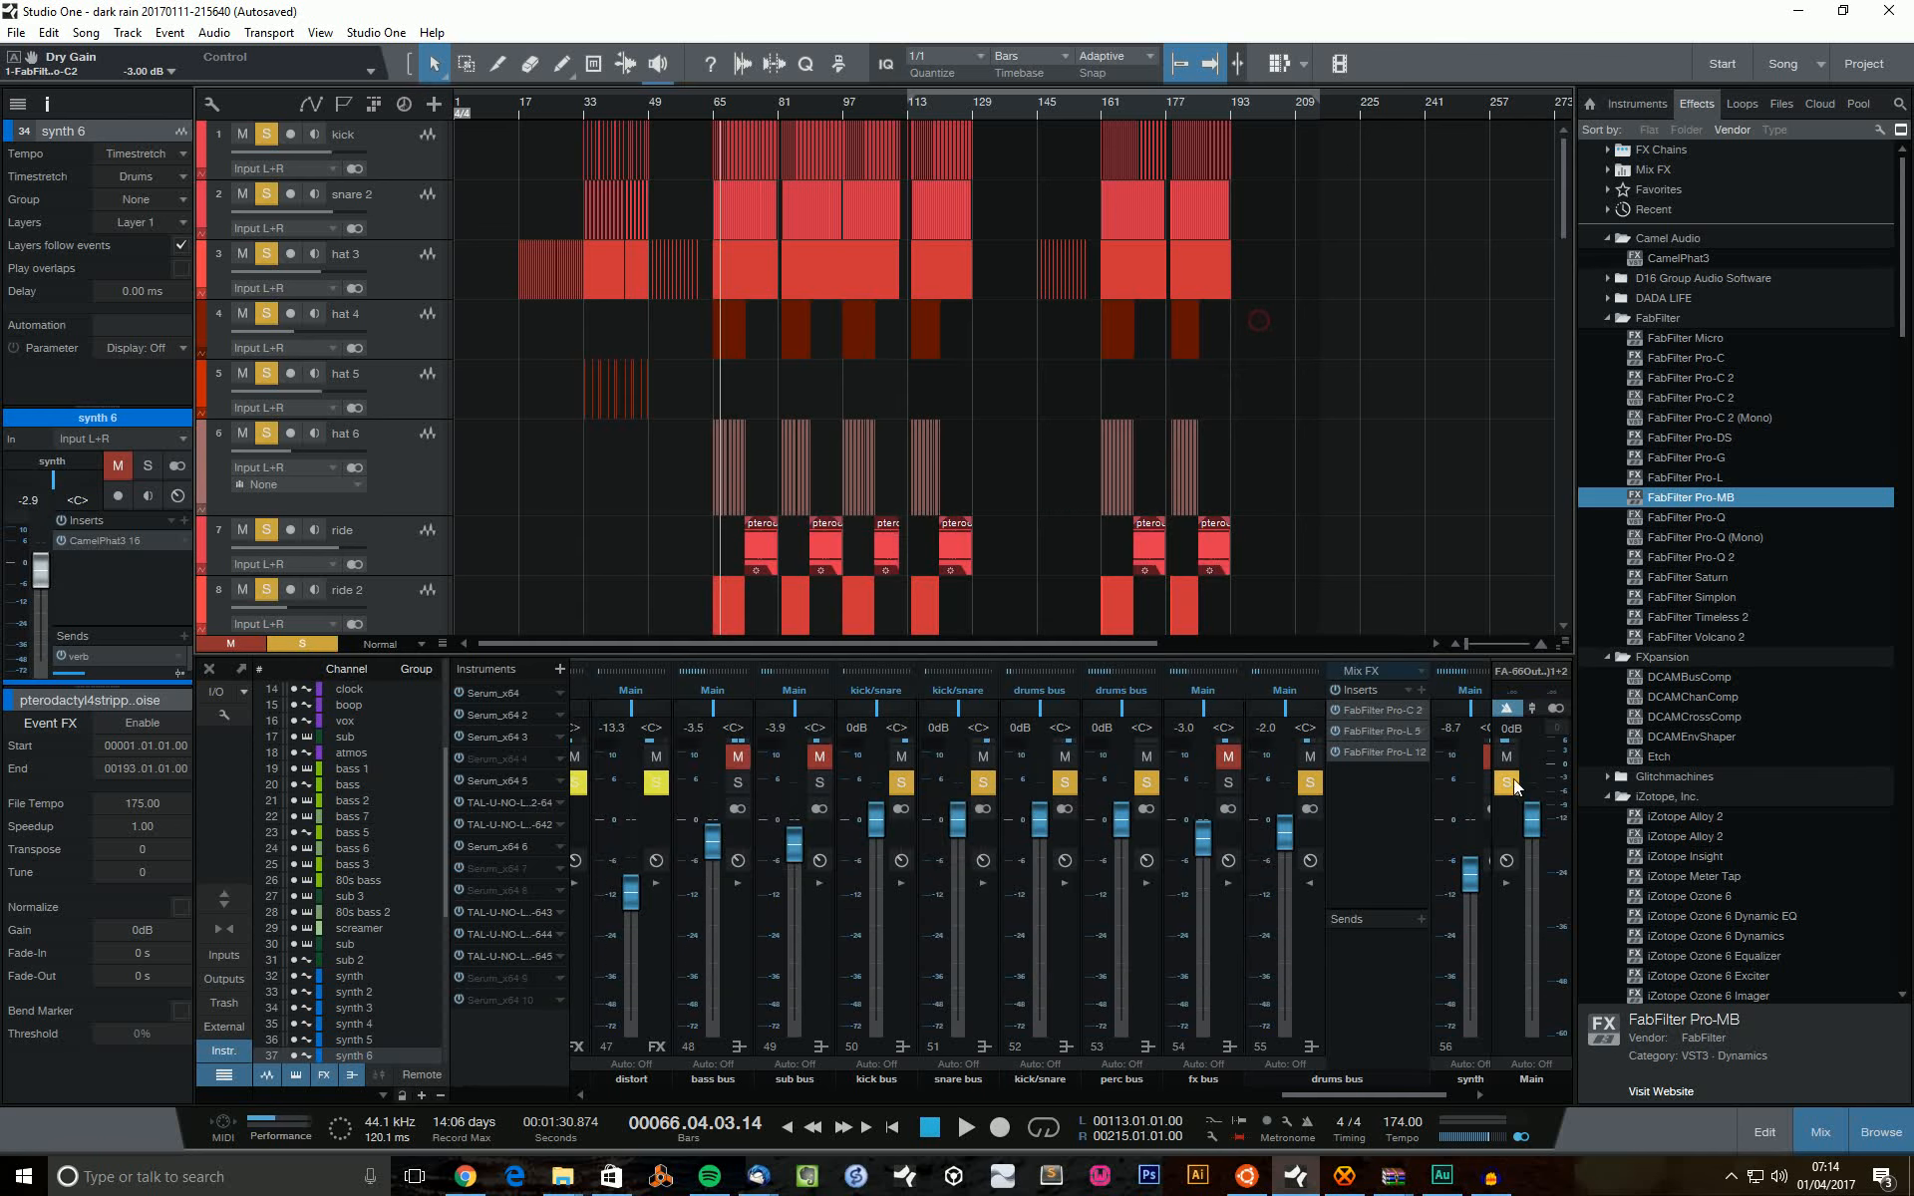
Open the drums bus's FabFilter Pro-L 5 insert, inspect its style, channel linking and gain, and audition the soloed drums through it.
click(1364, 732)
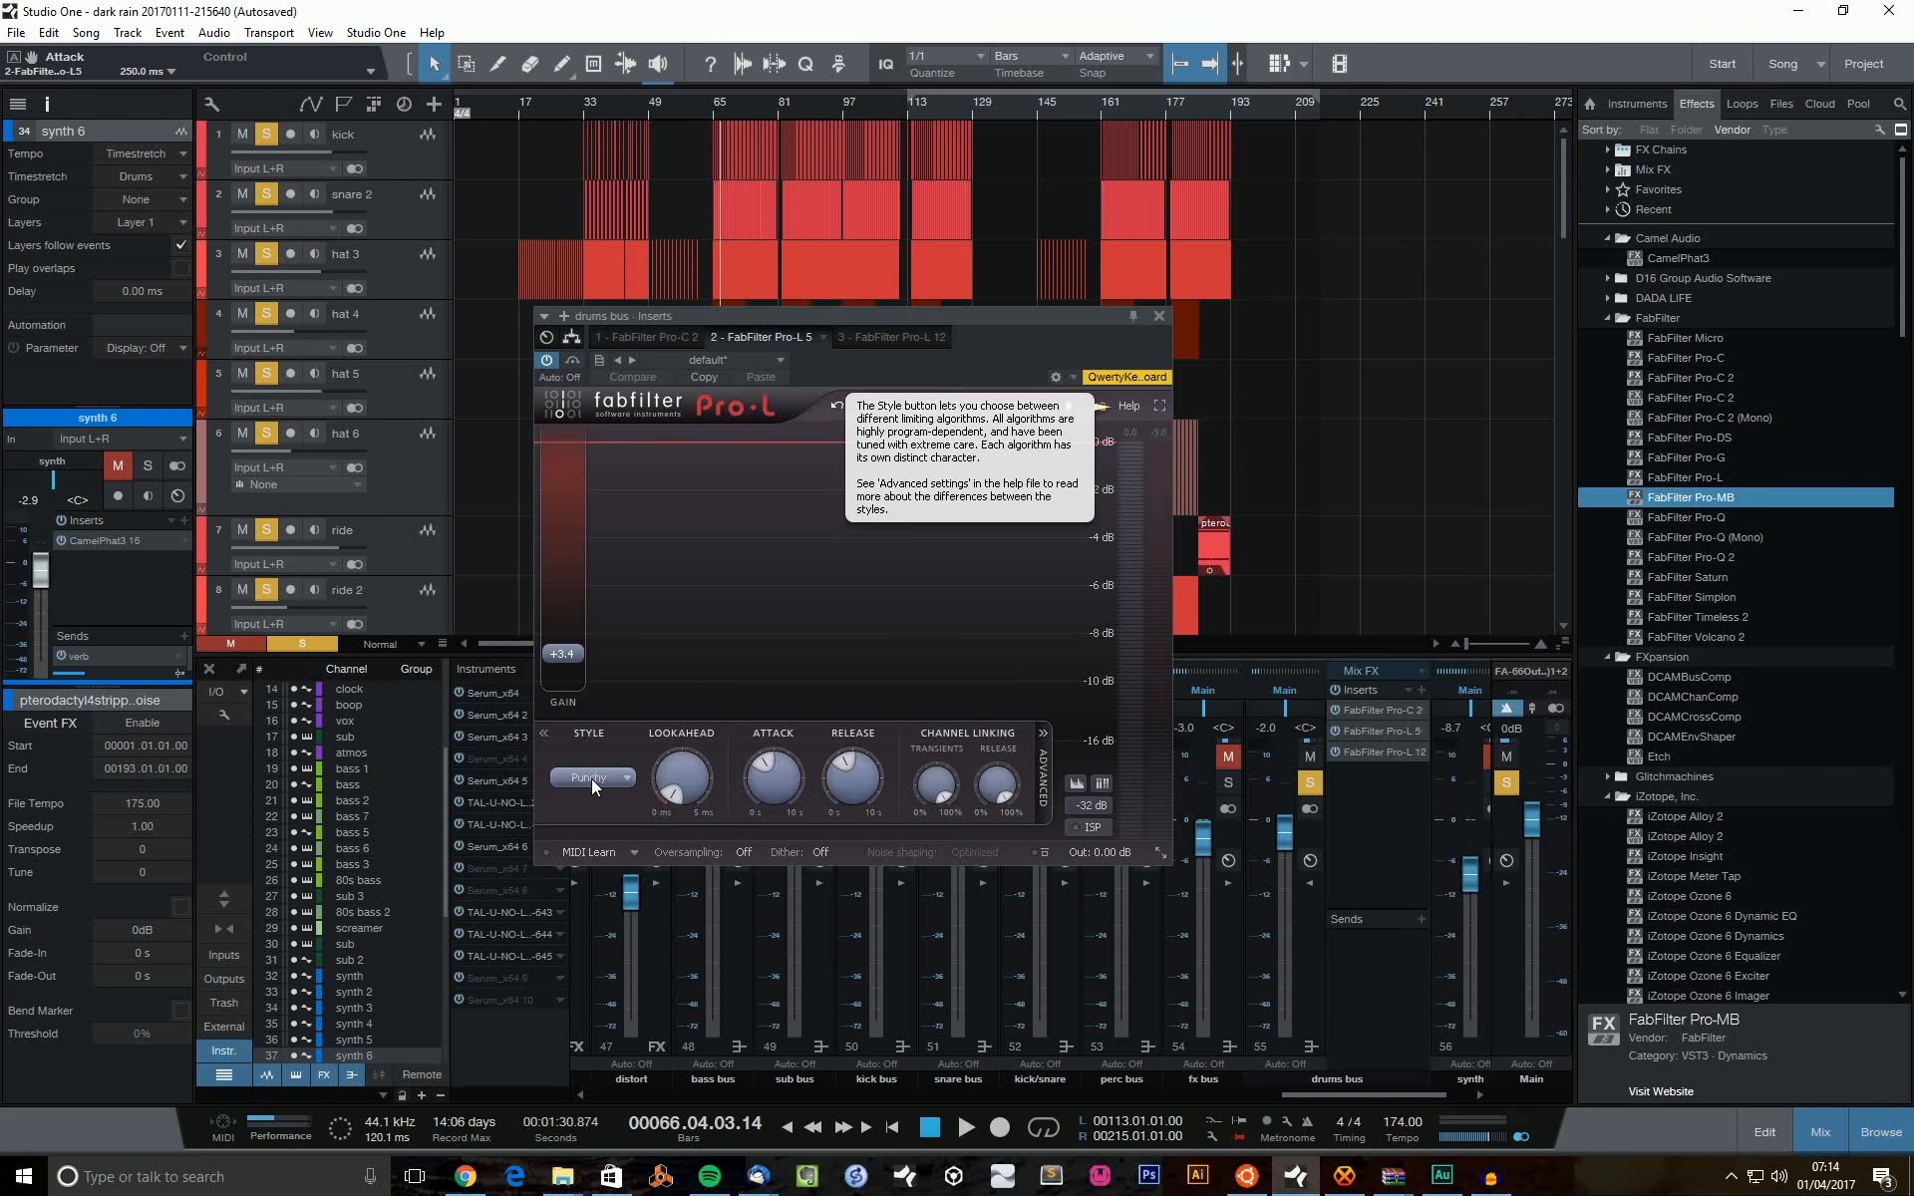
click(929, 795)
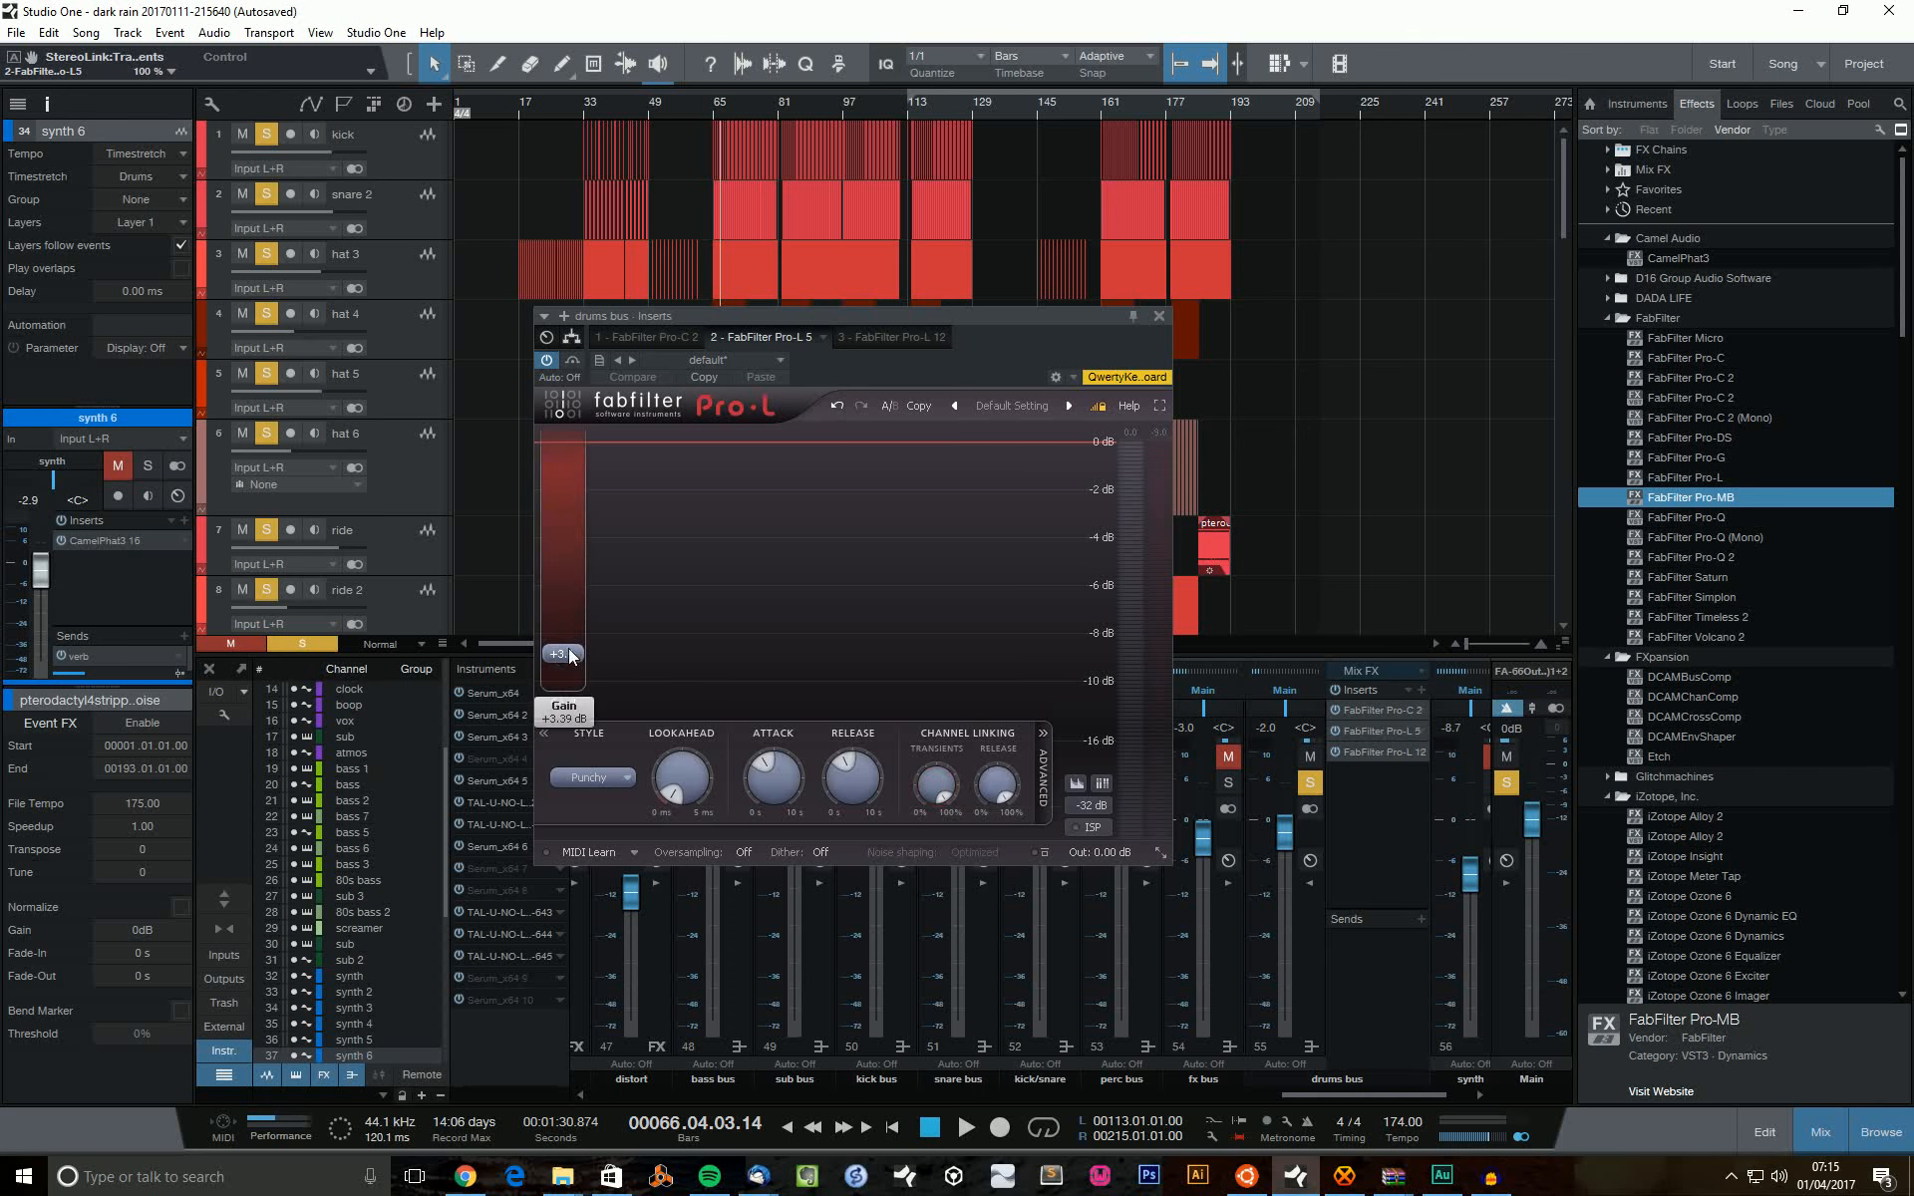
mouse_move(571, 655)
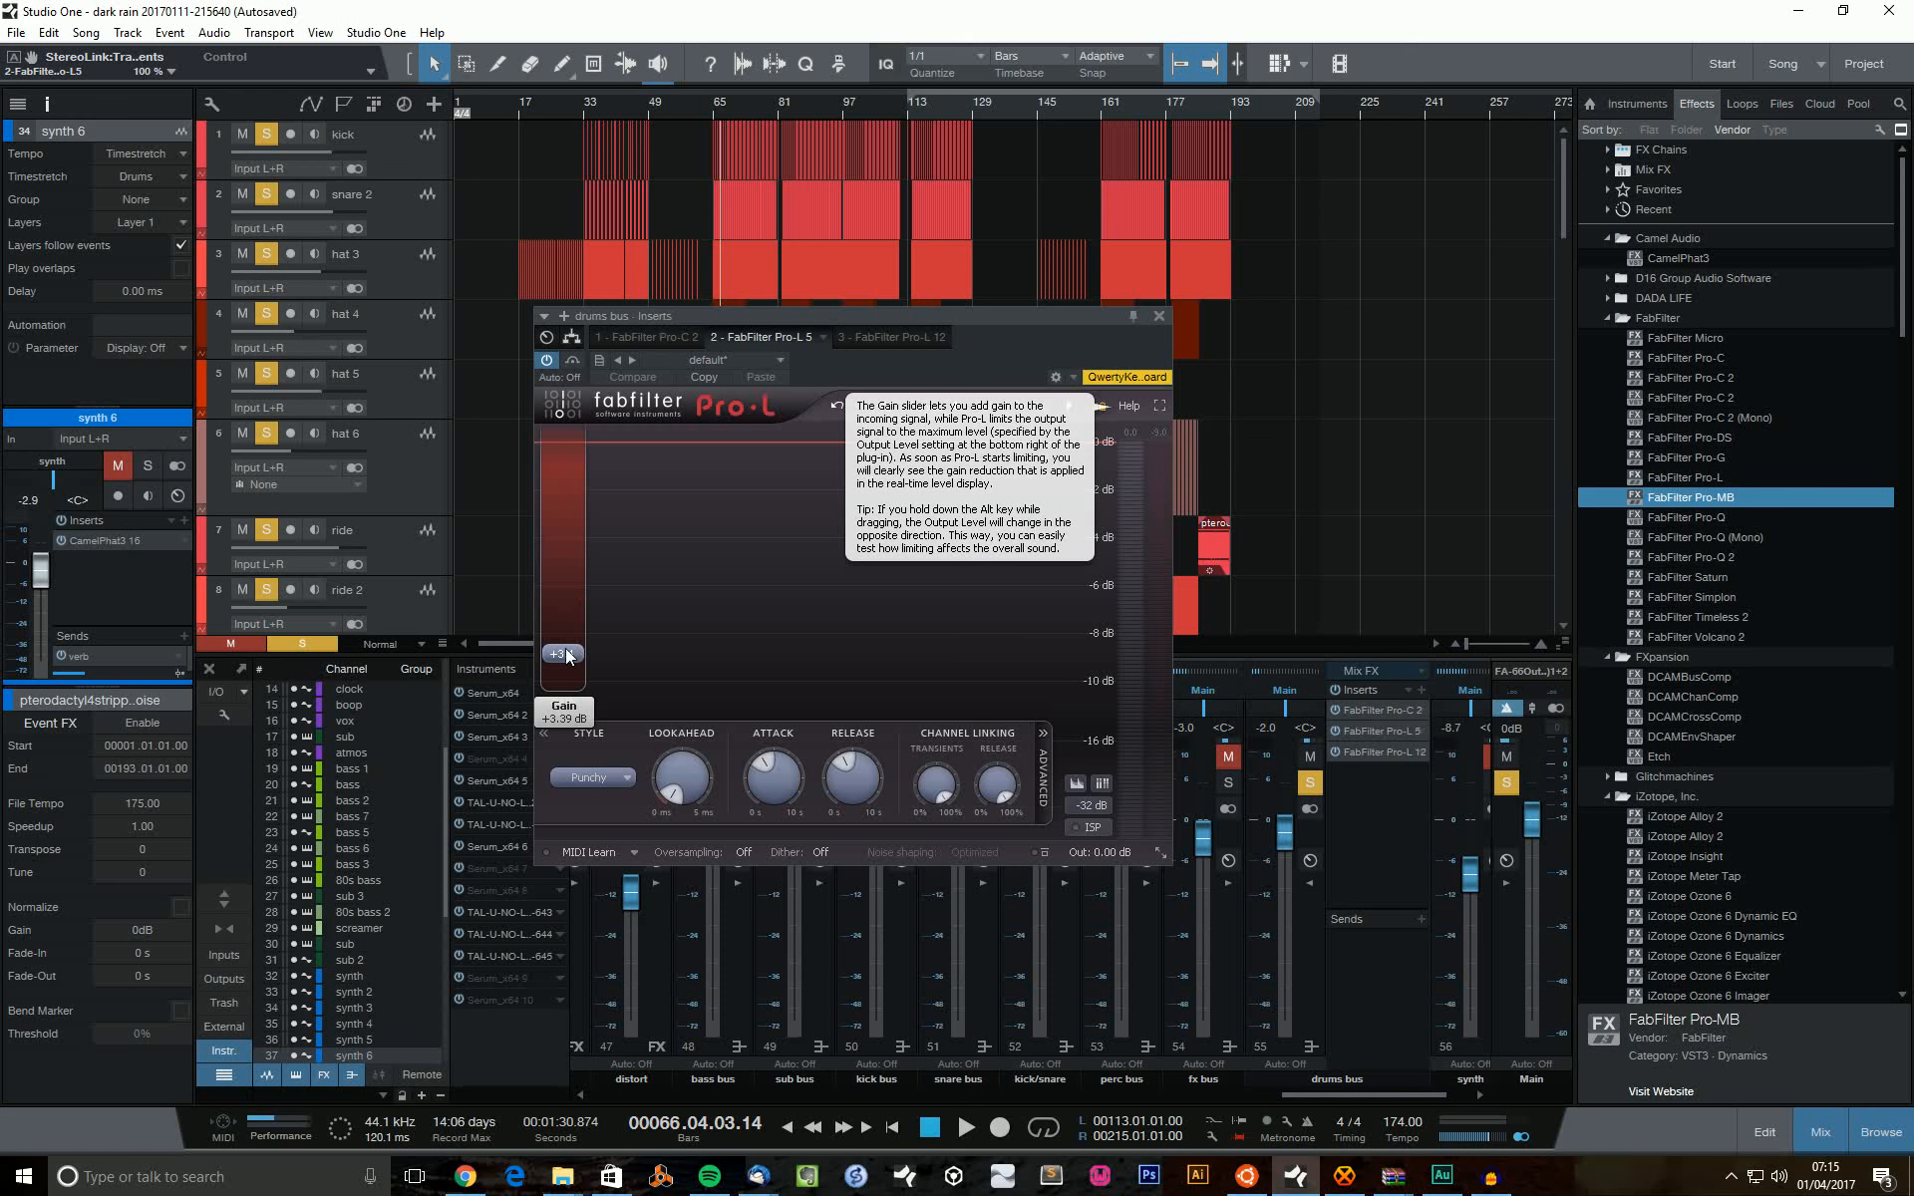
key(space)
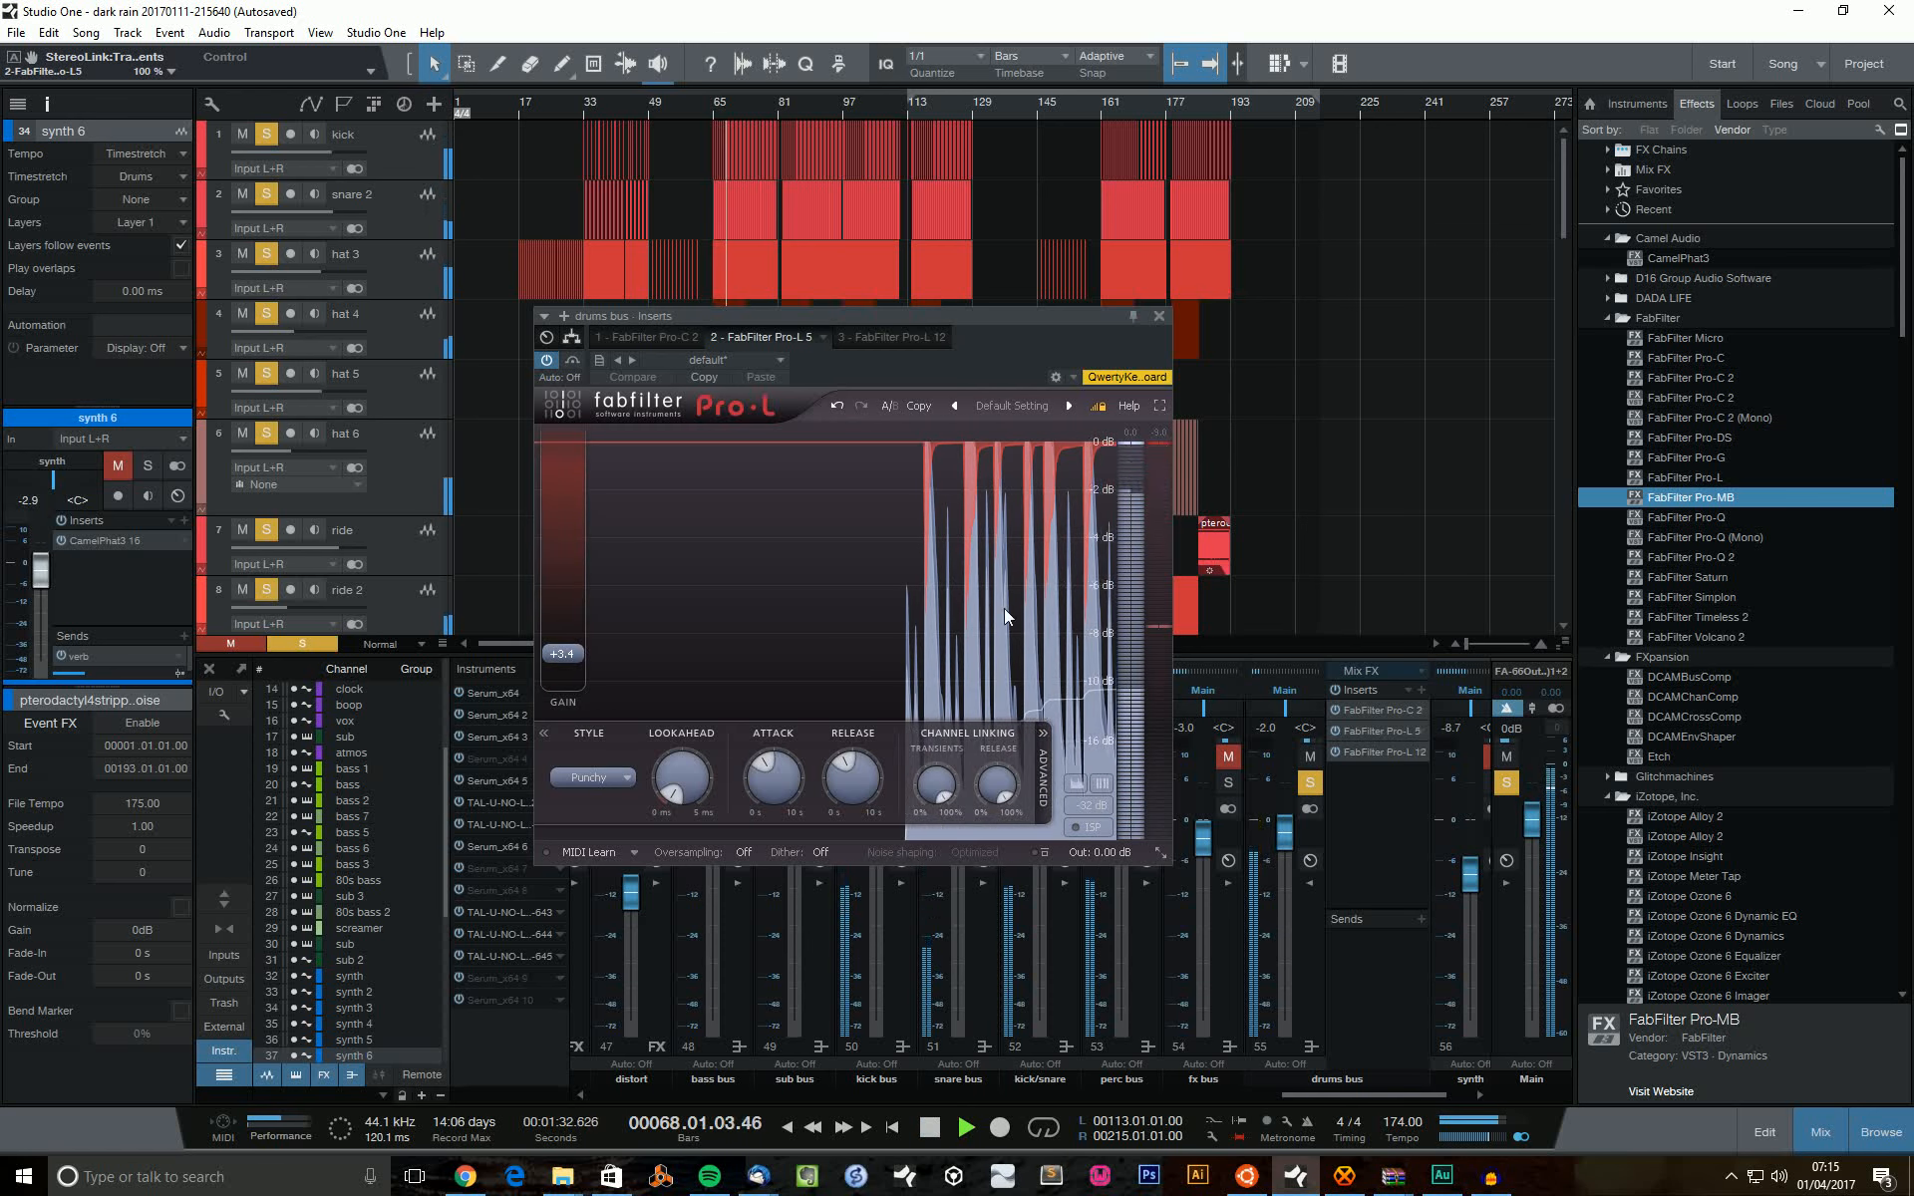
key(space)
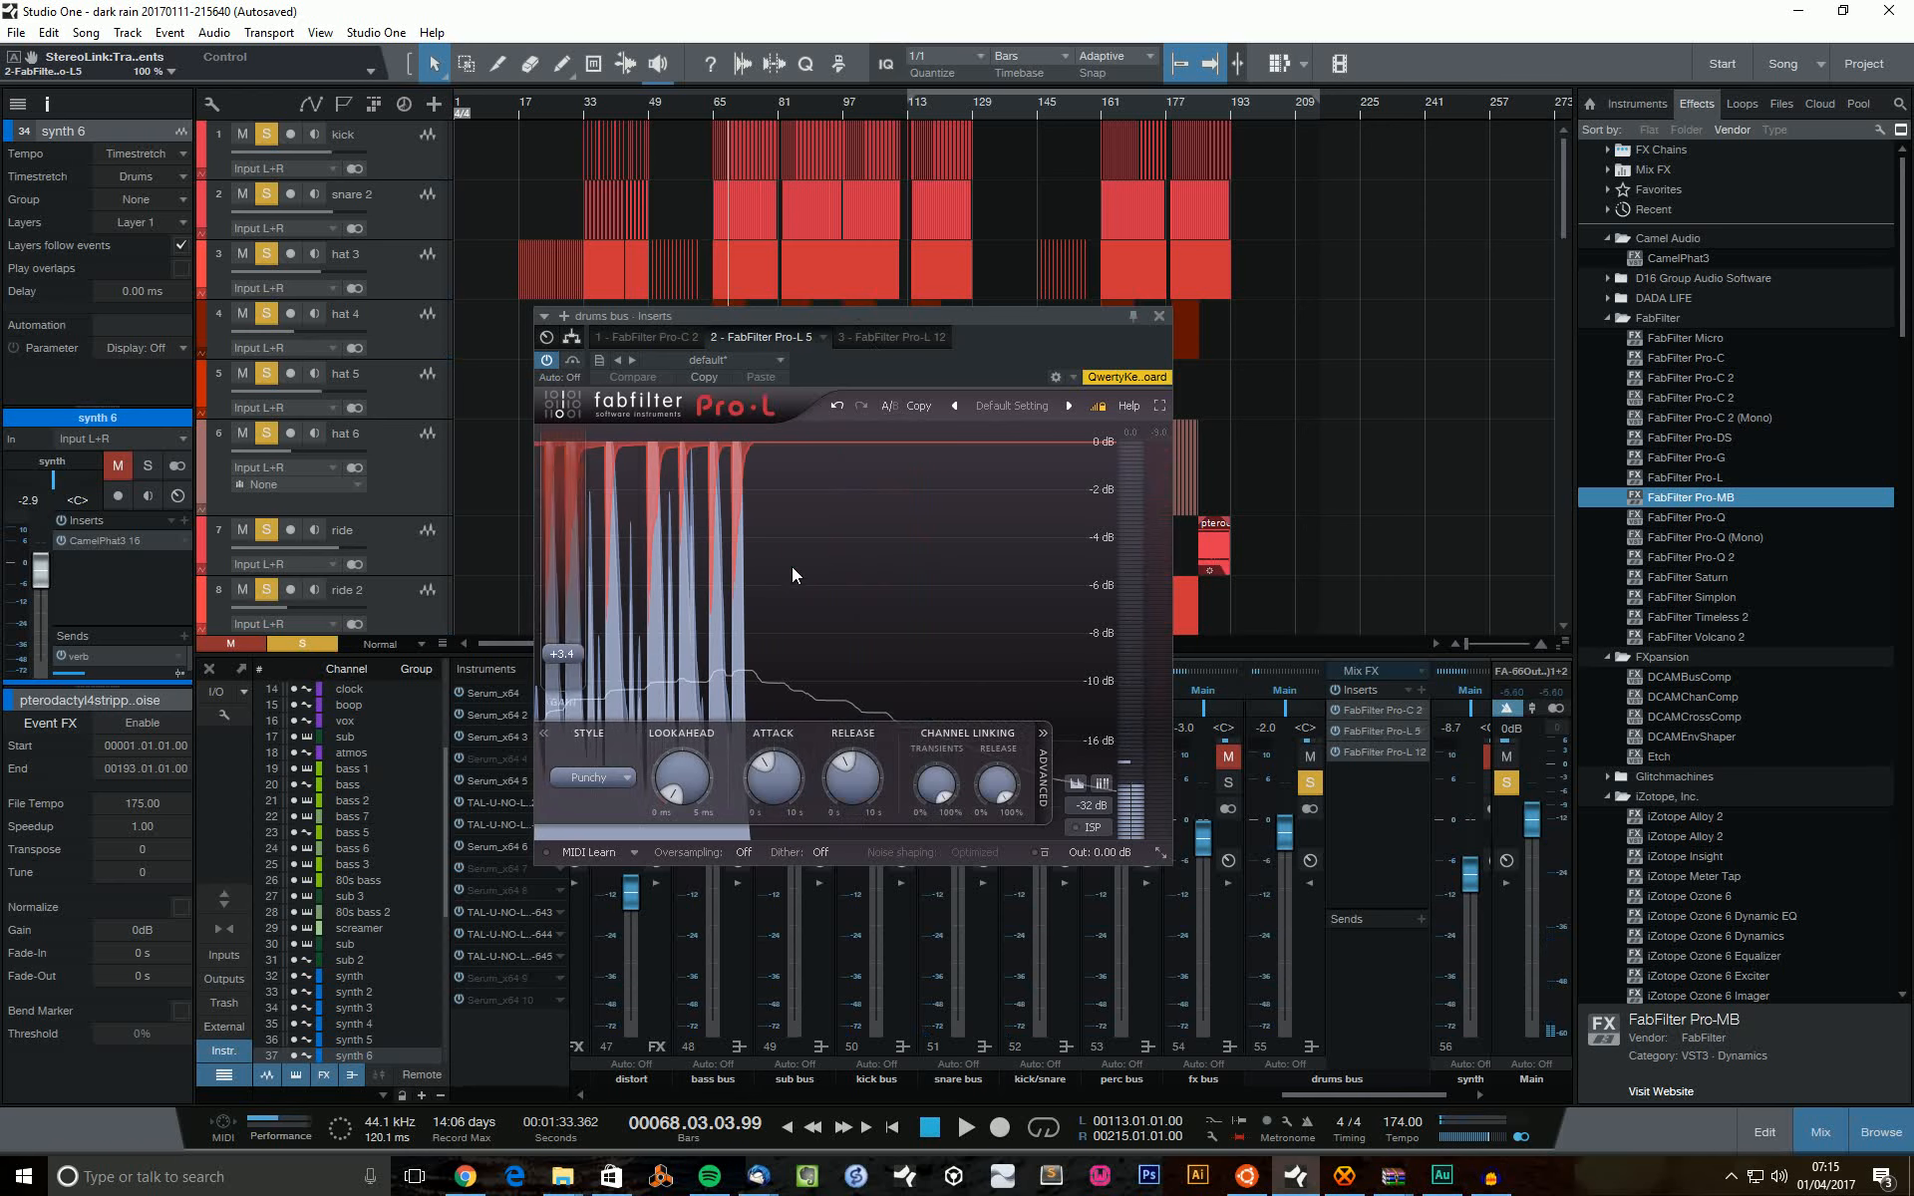
mouse_move(769, 793)
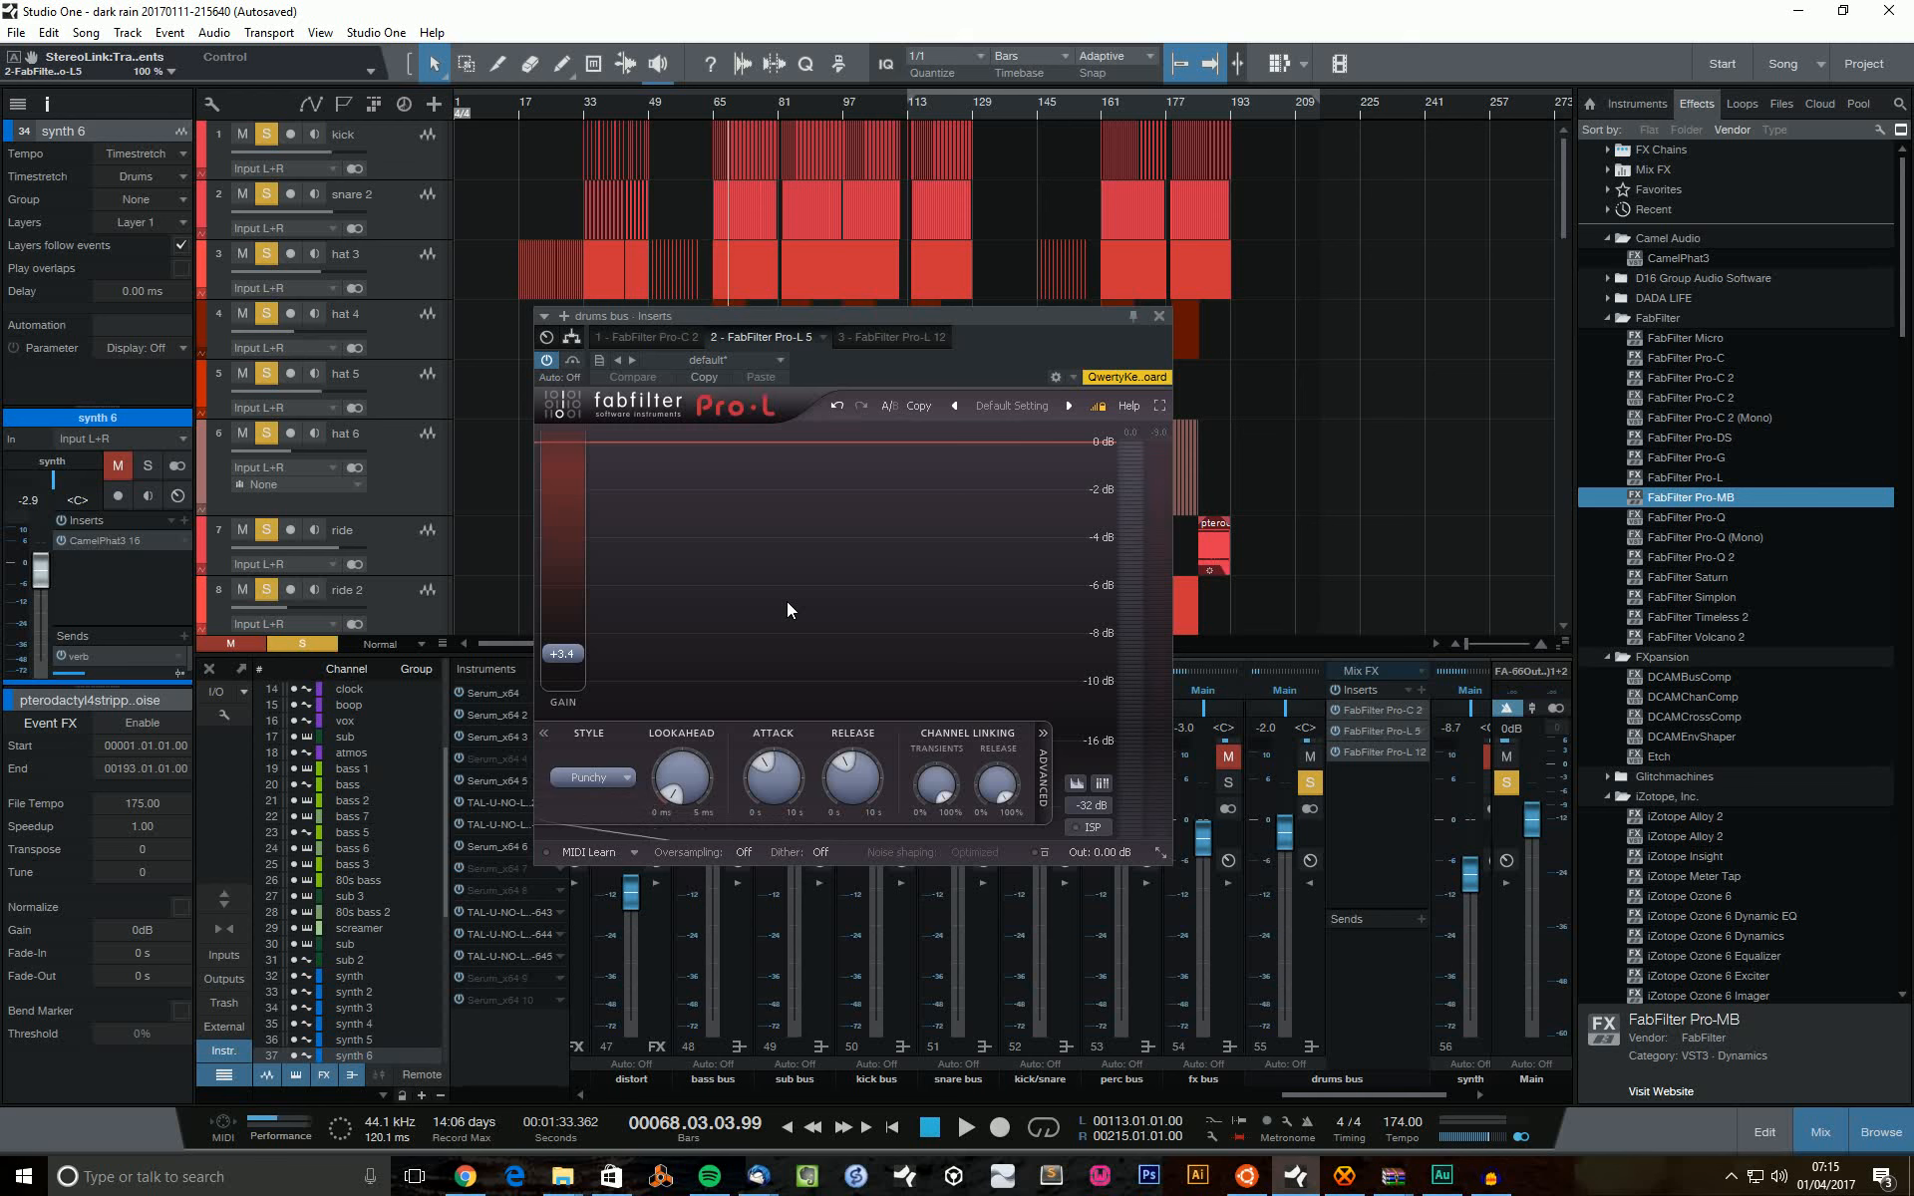
key(space)
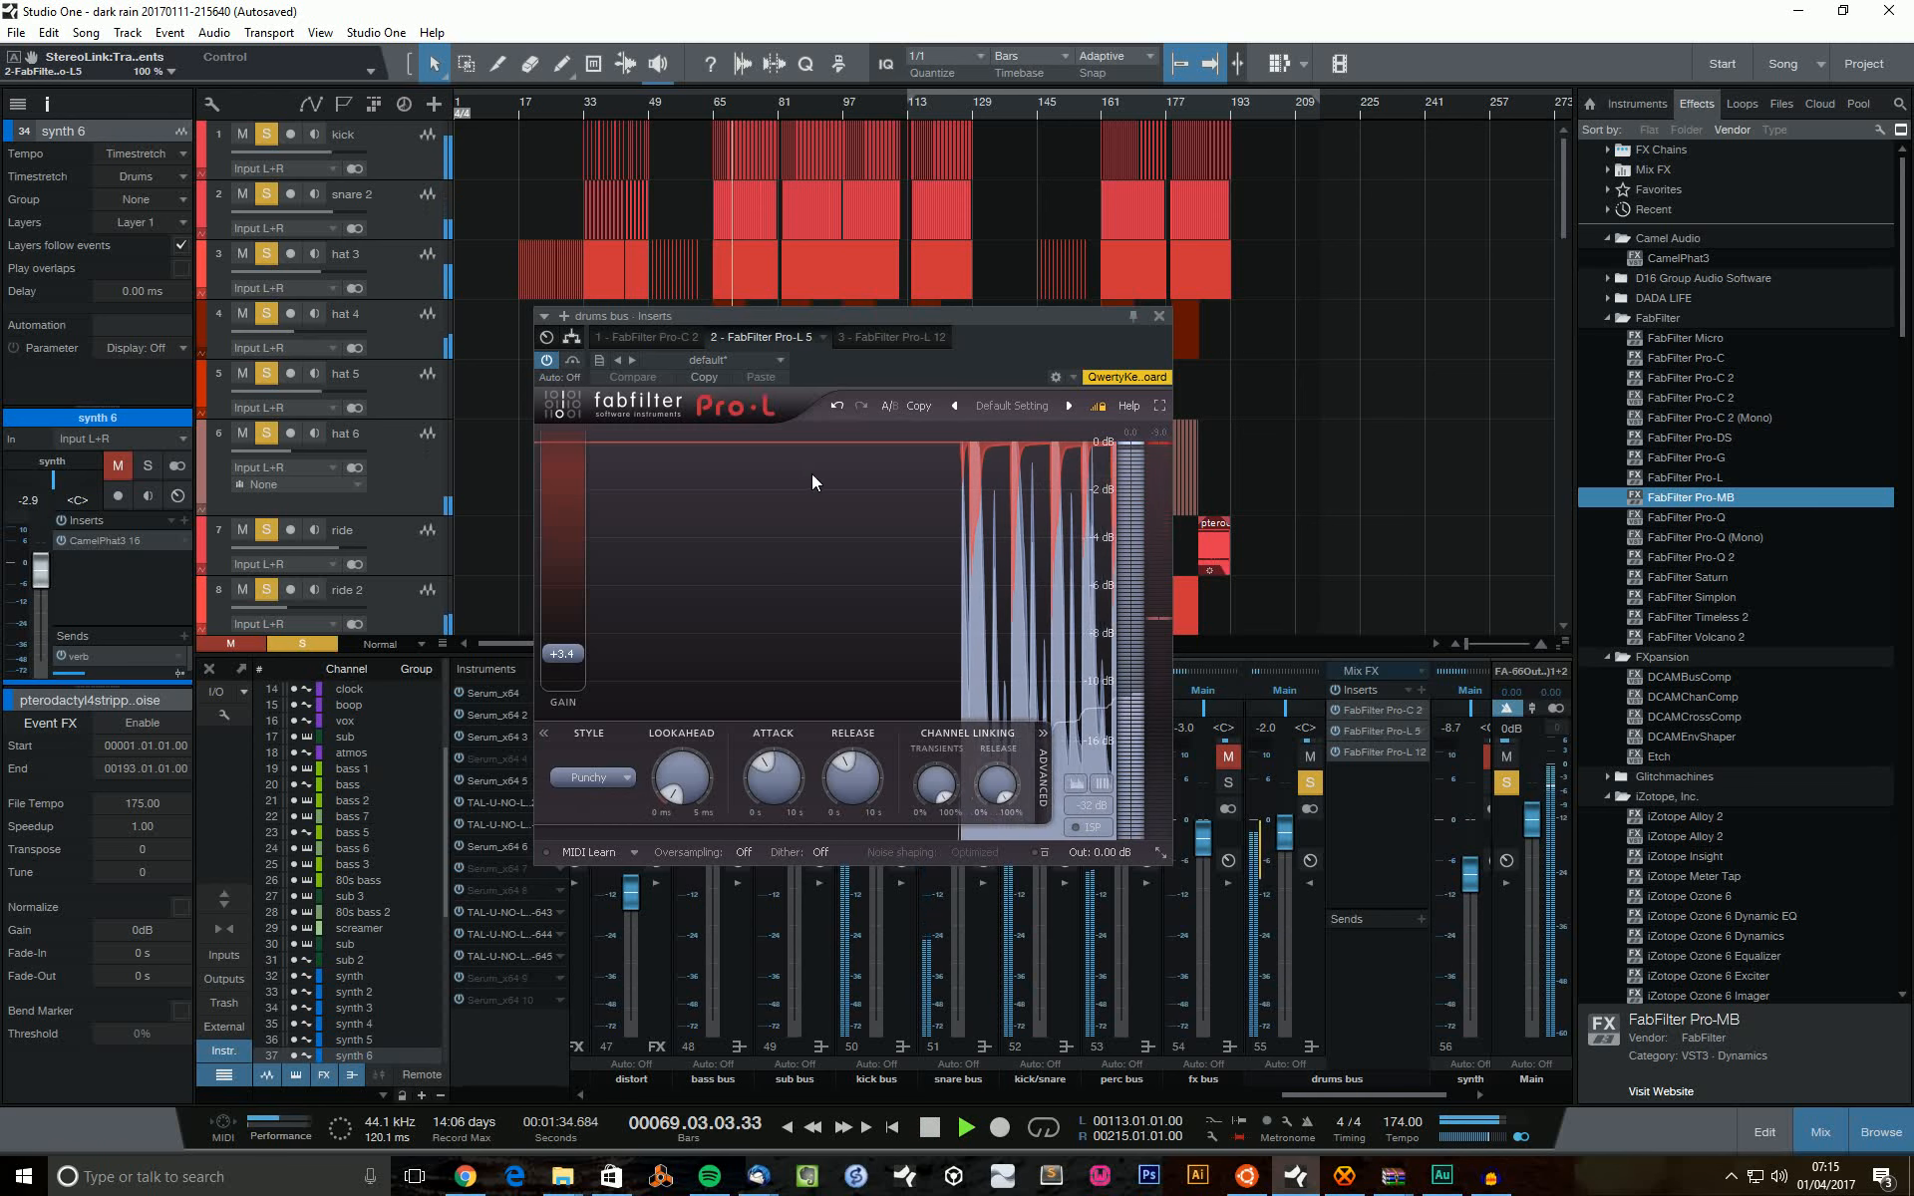
Open the drums bus's FabFilter Pro-L 12 insert, compare the playing drums with it bypassed and active, and close the plug-in.
click(1391, 752)
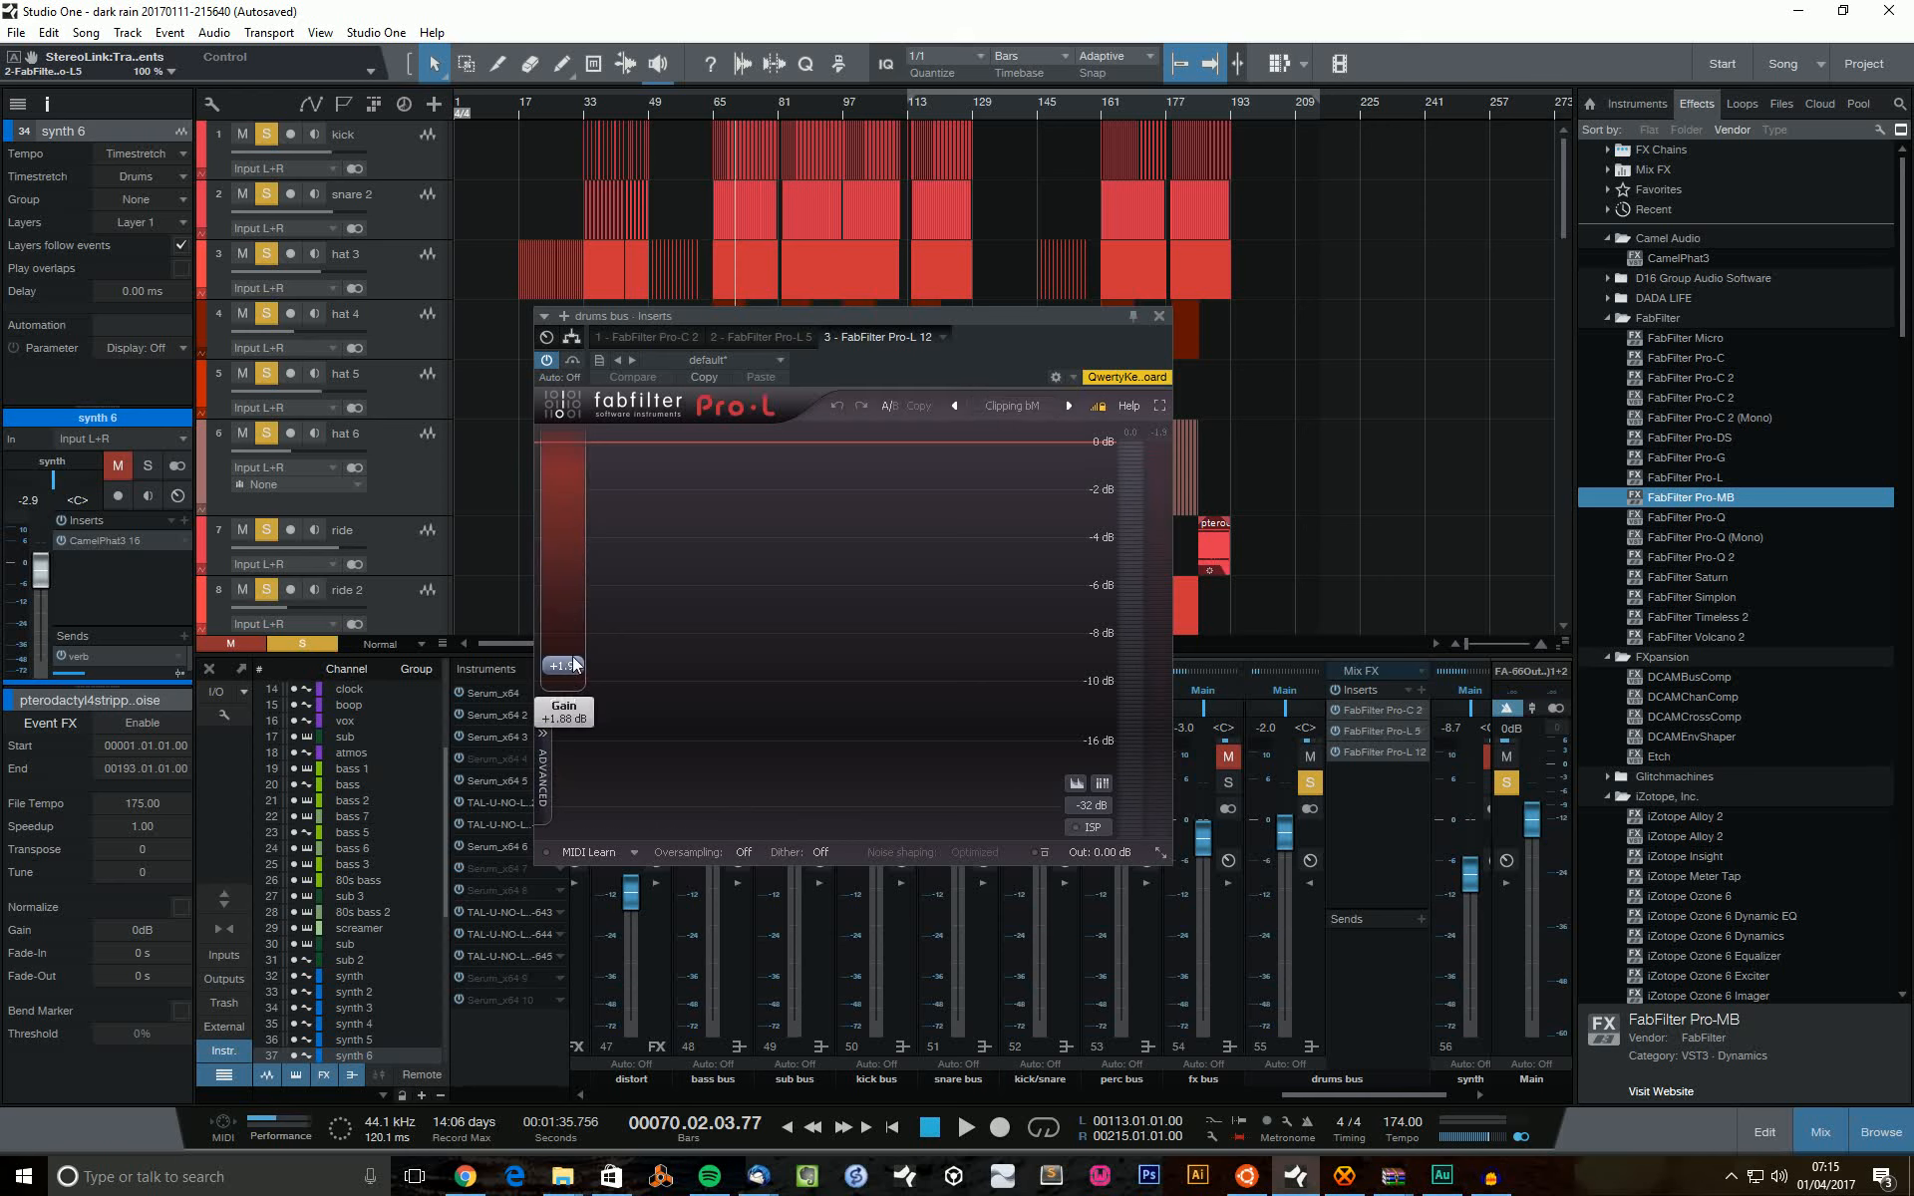
mouse_move(573, 671)
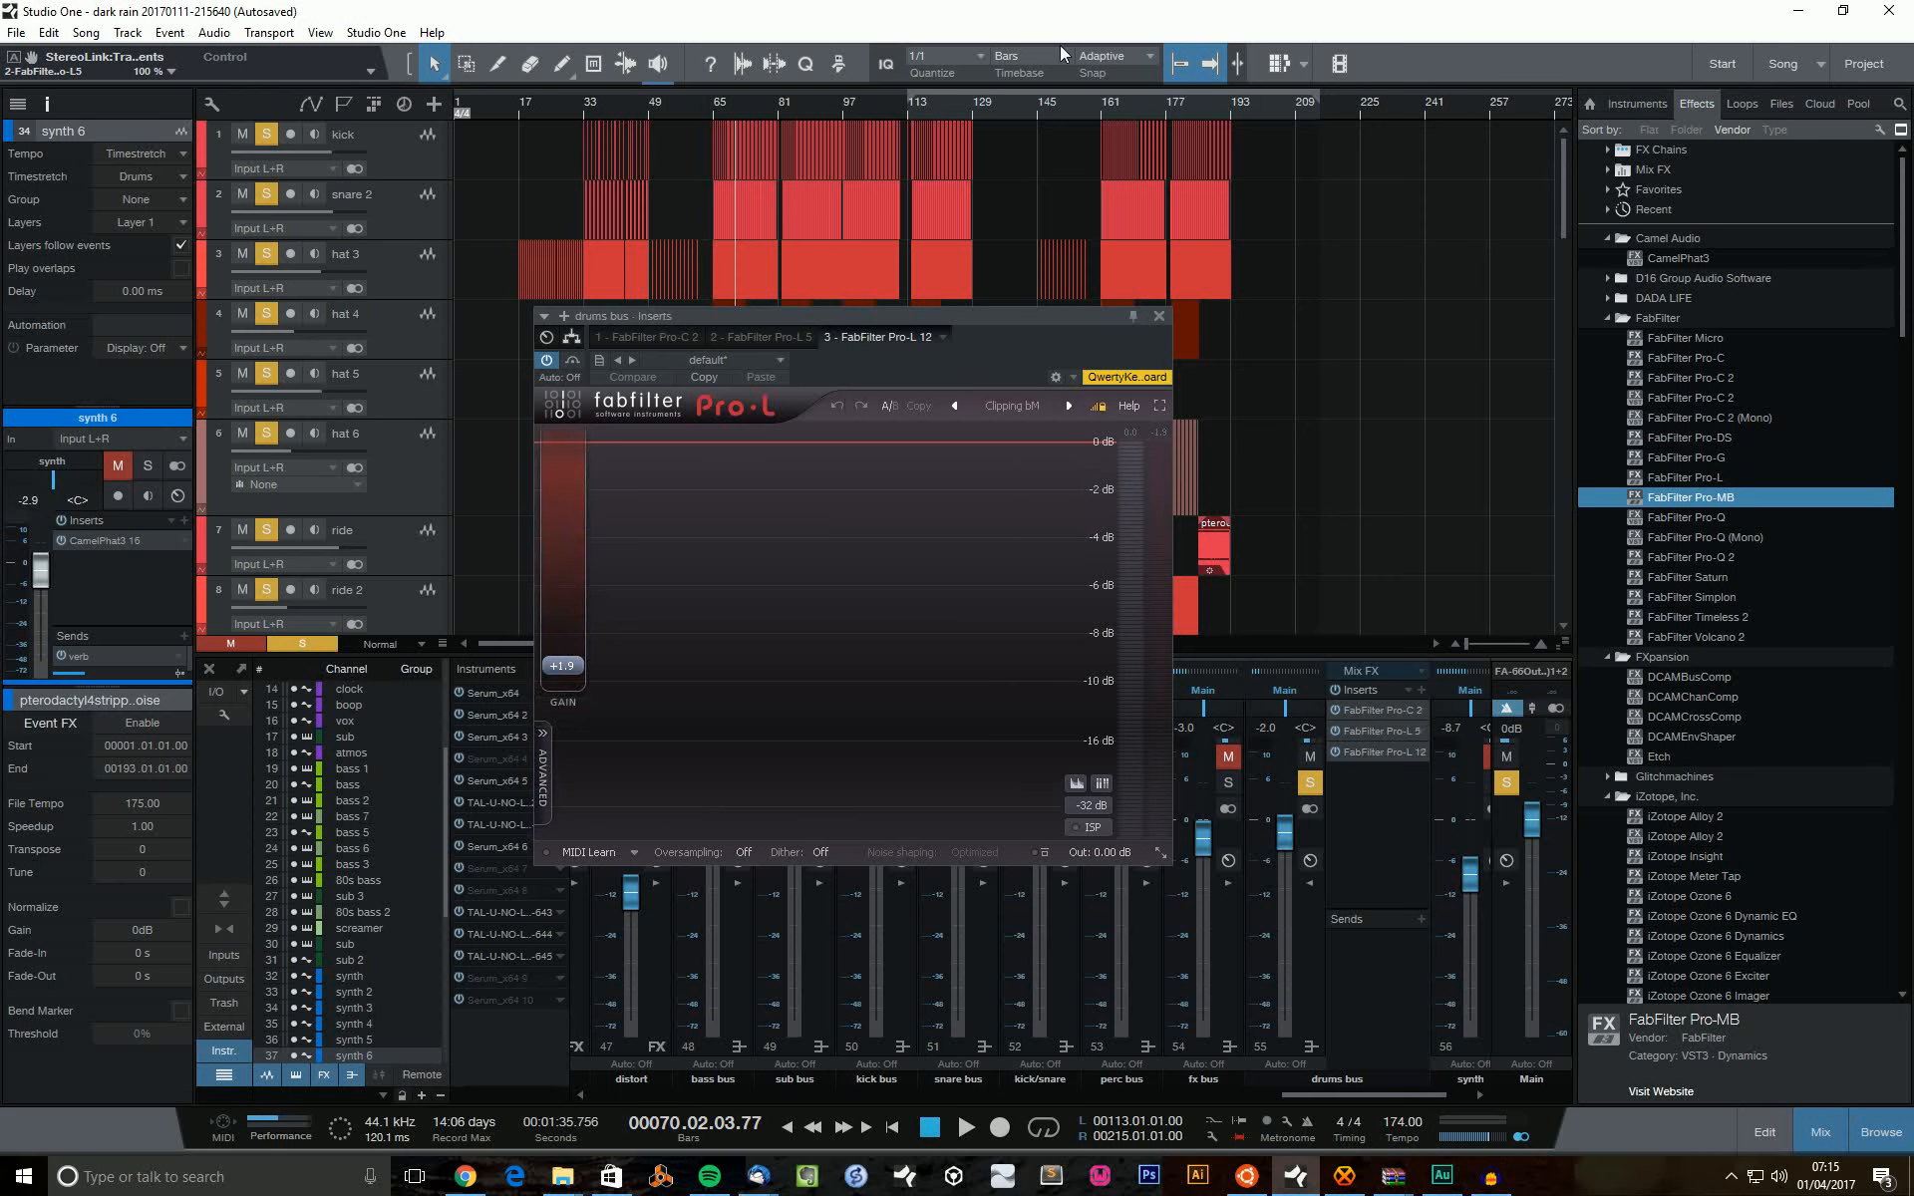
click(732, 114)
key(space)
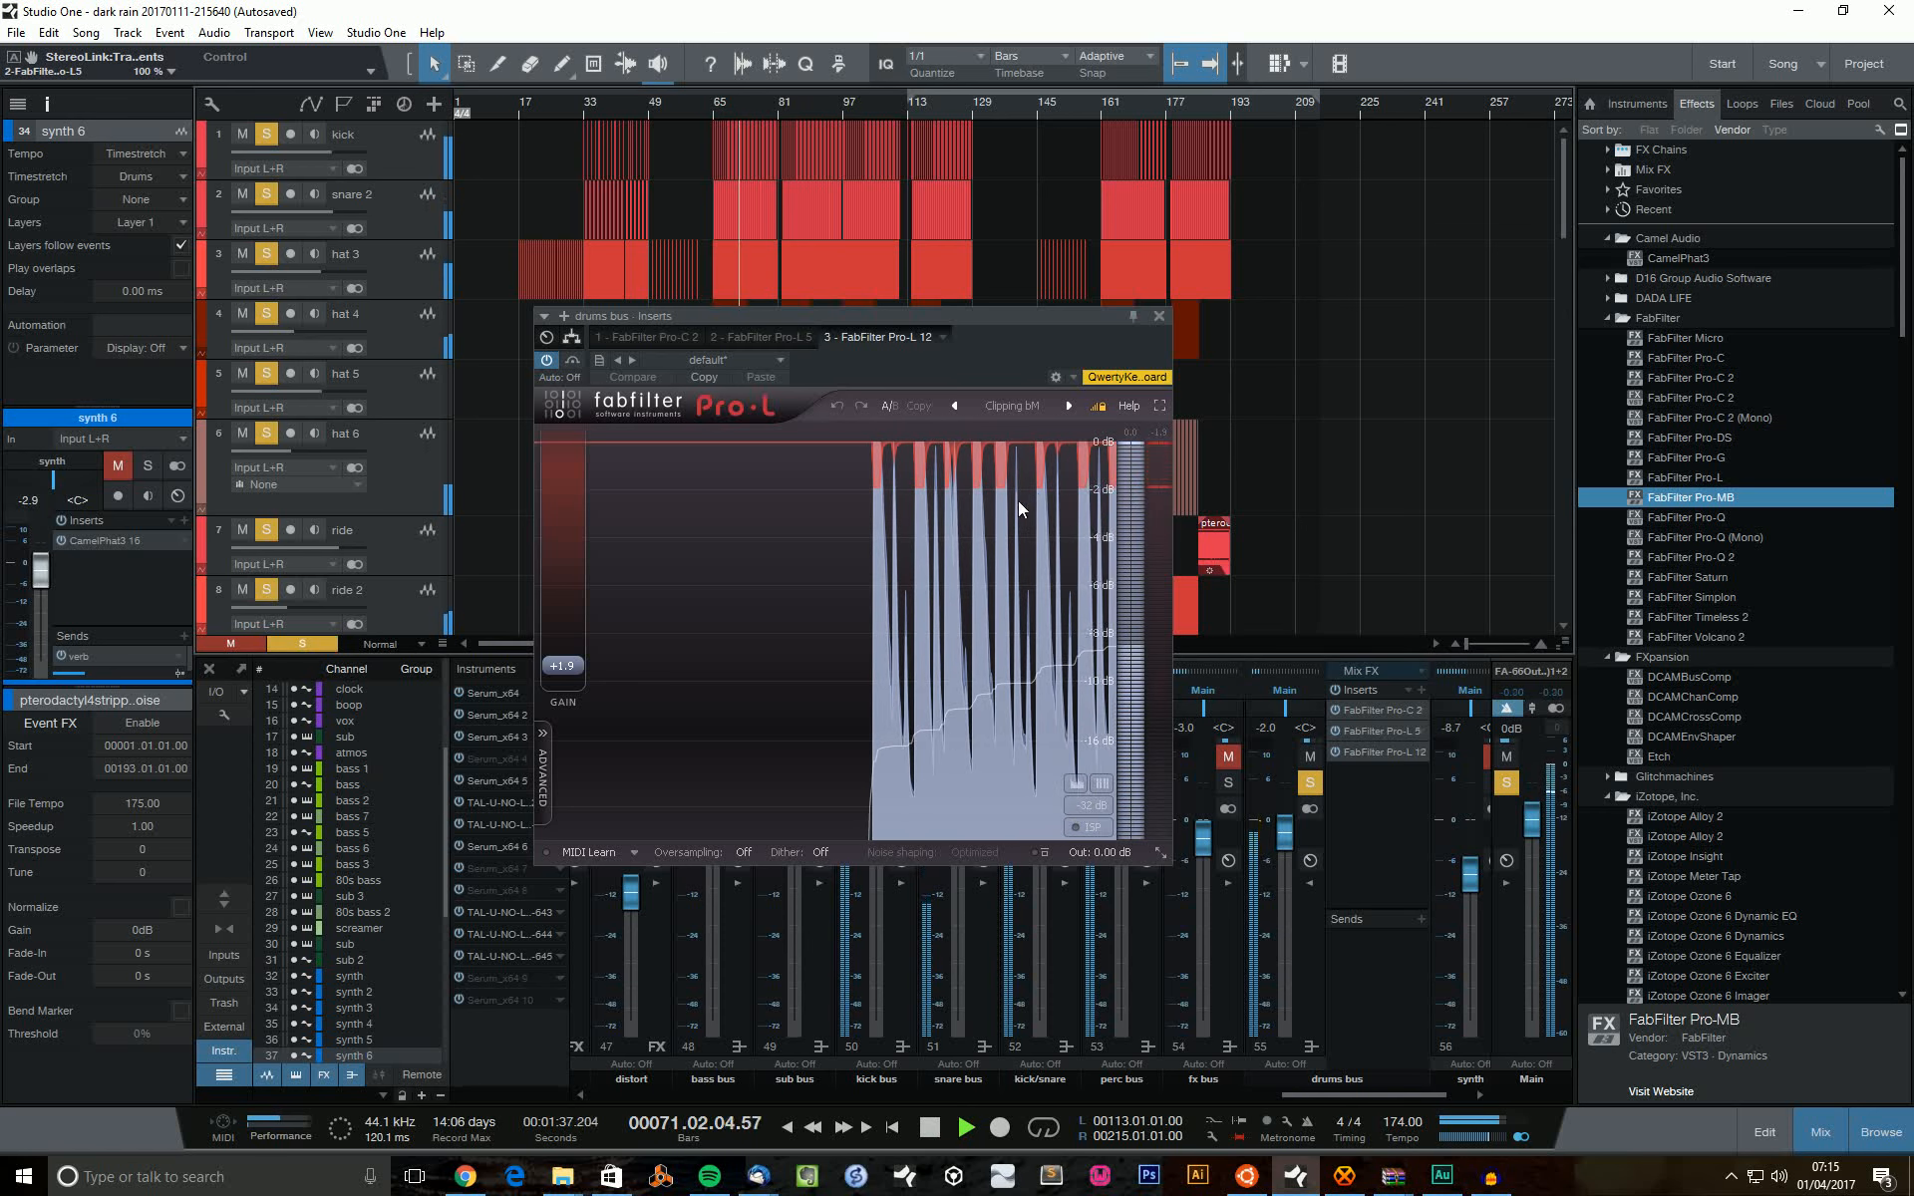
click(547, 360)
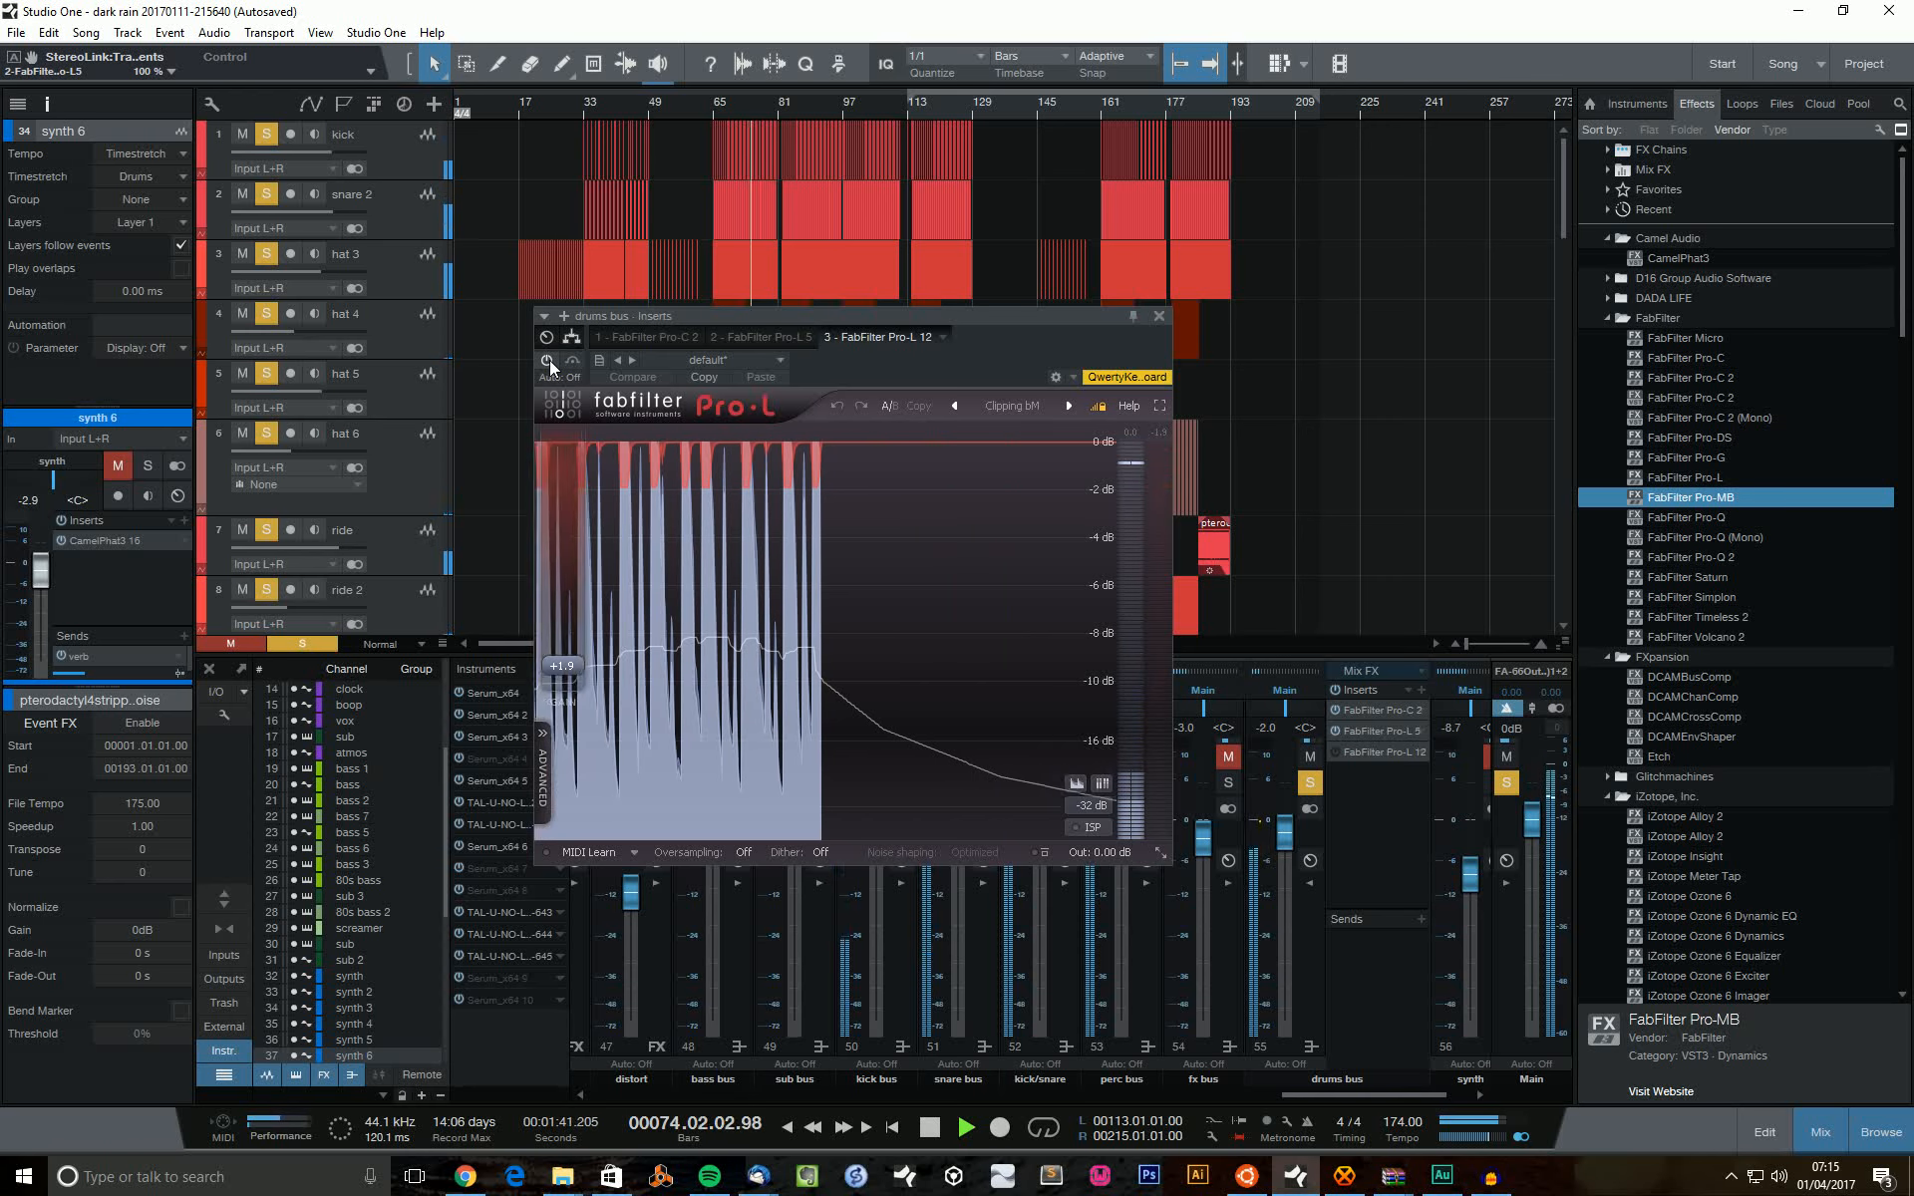
click(547, 361)
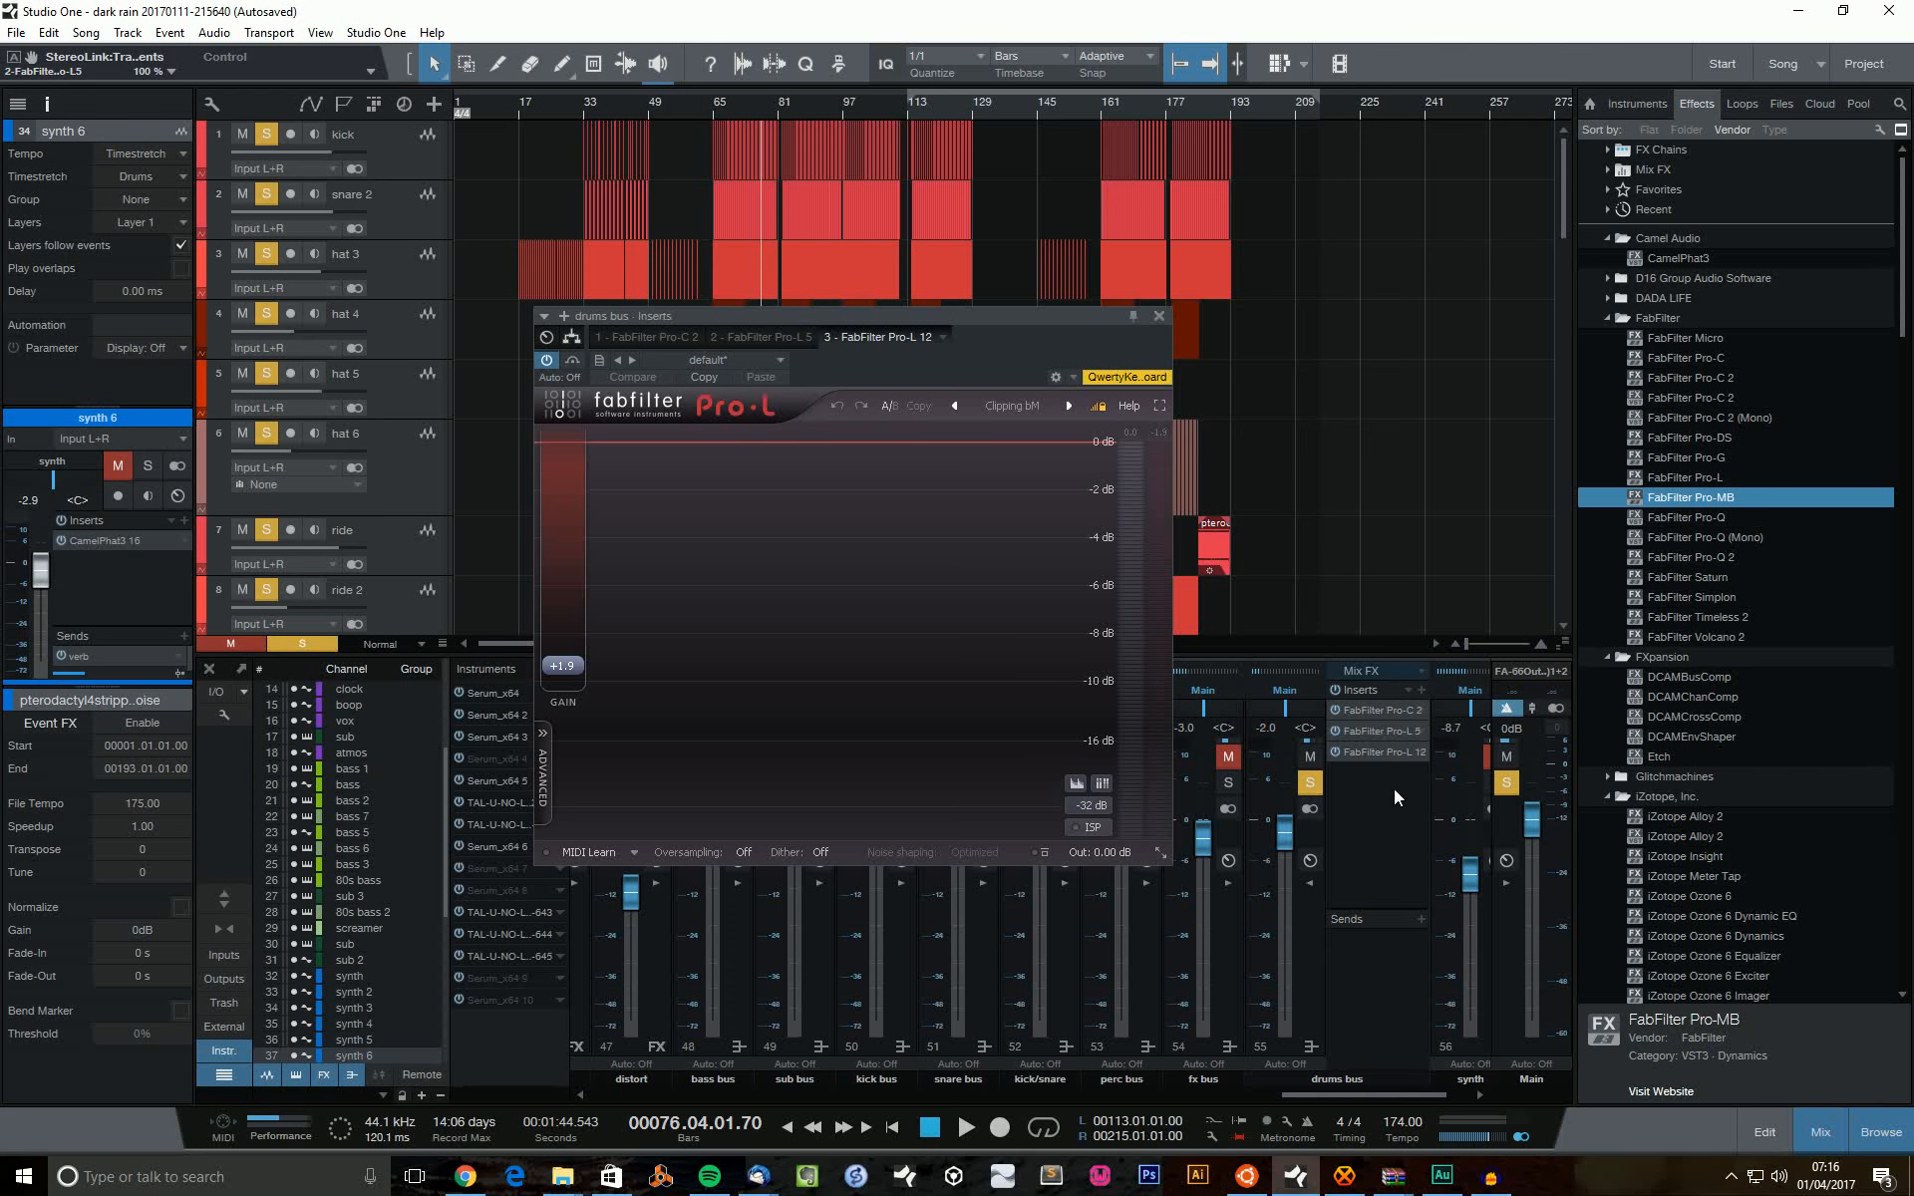
click(1158, 316)
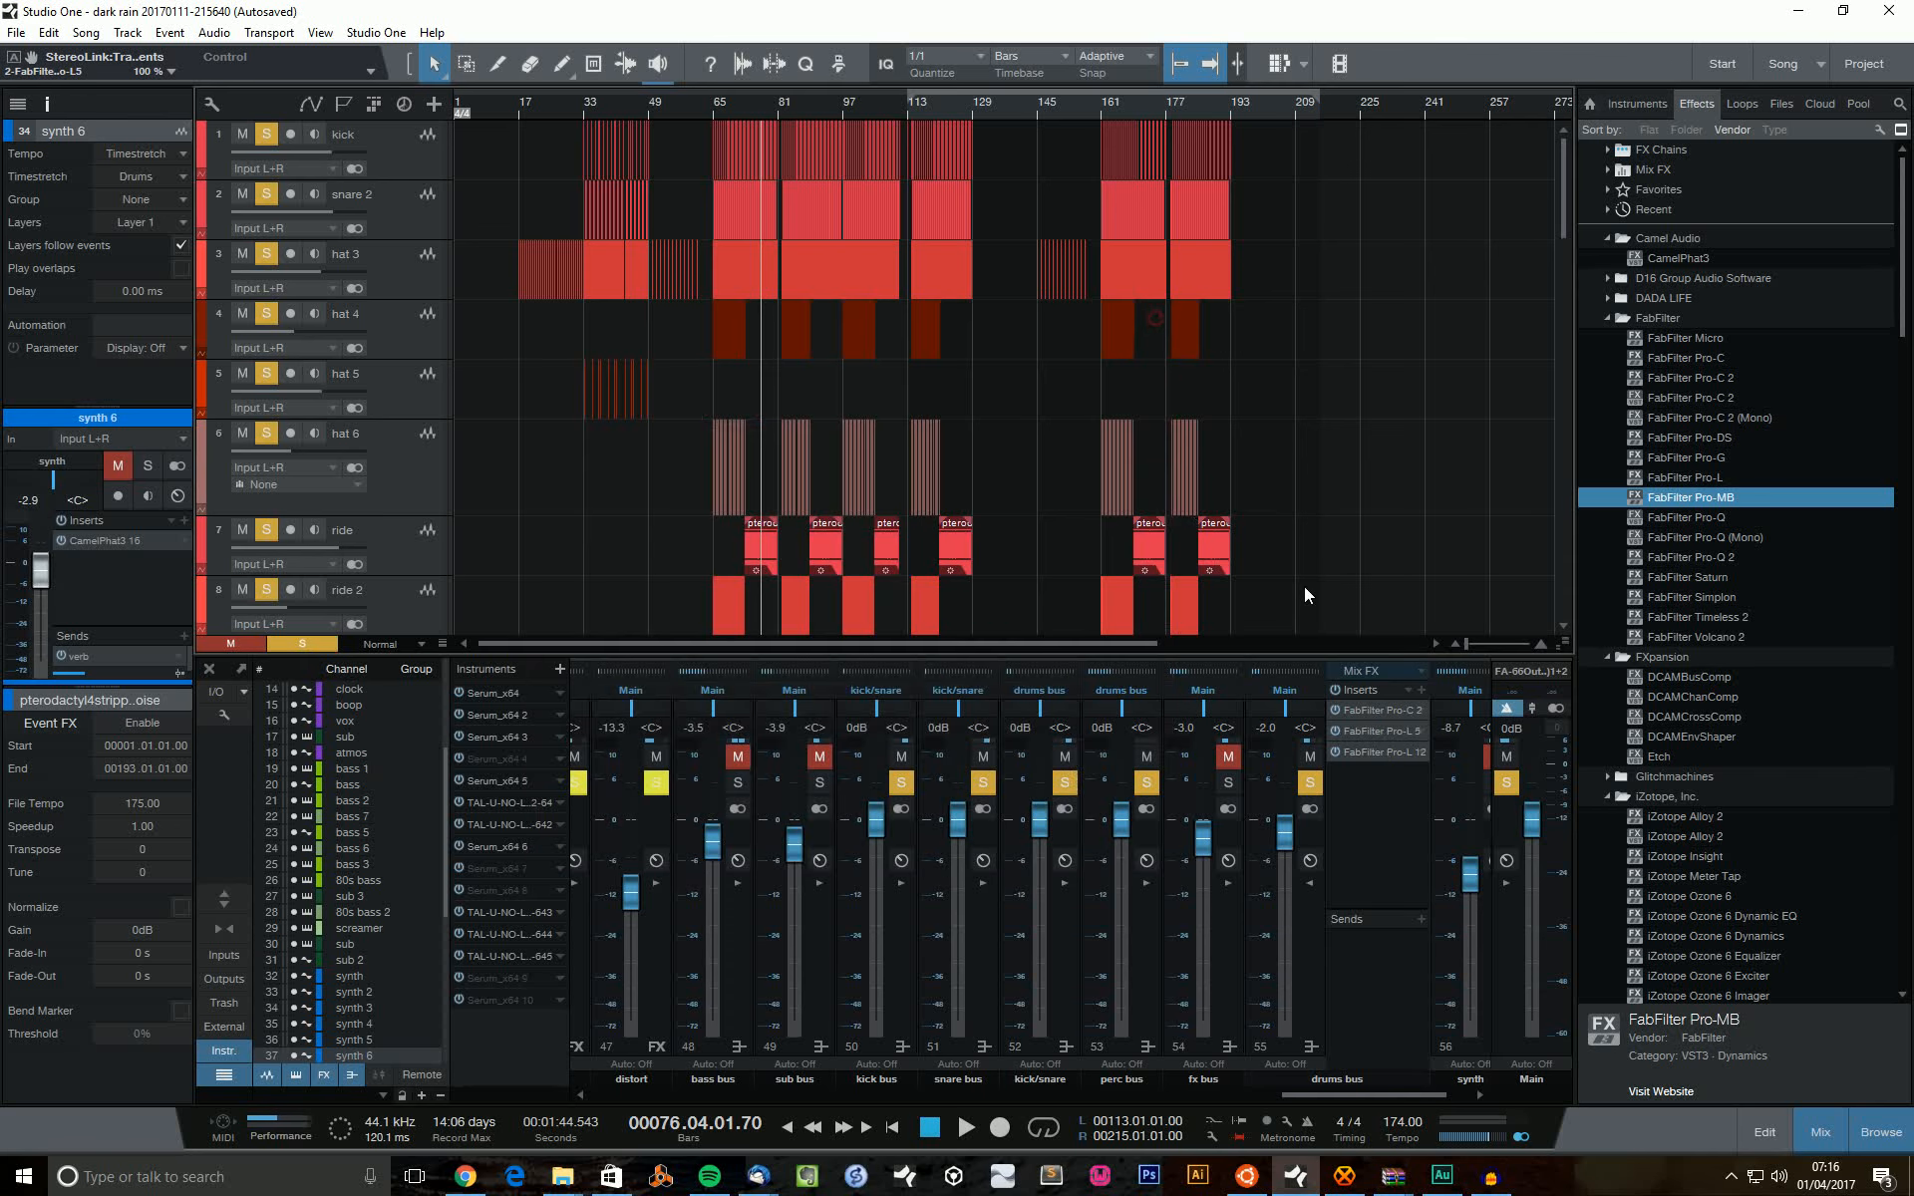
Release the drums bus solo and expand the synth bus channel in the mixer to show its inserts and sends.
click(1310, 782)
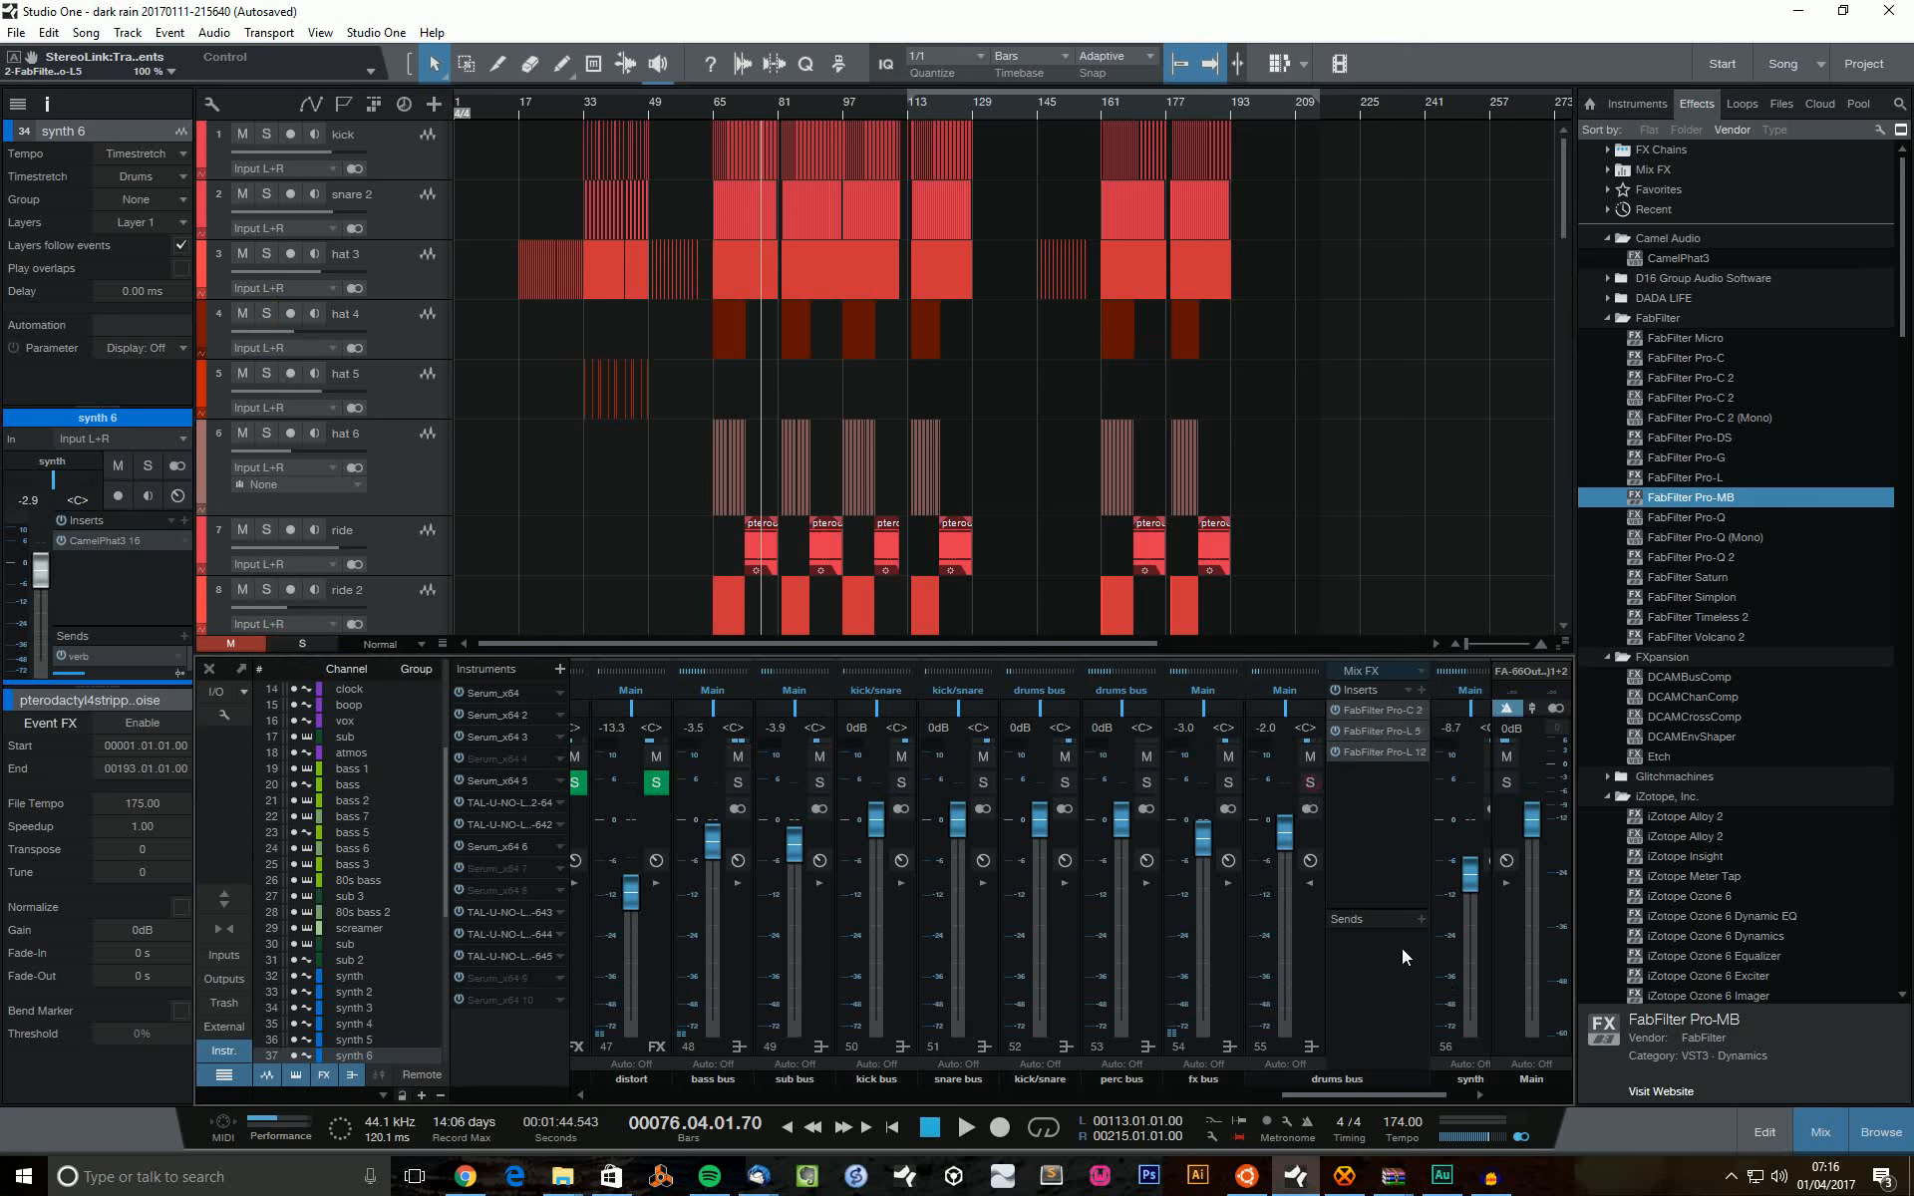
drag(1328, 1101, 1384, 1103)
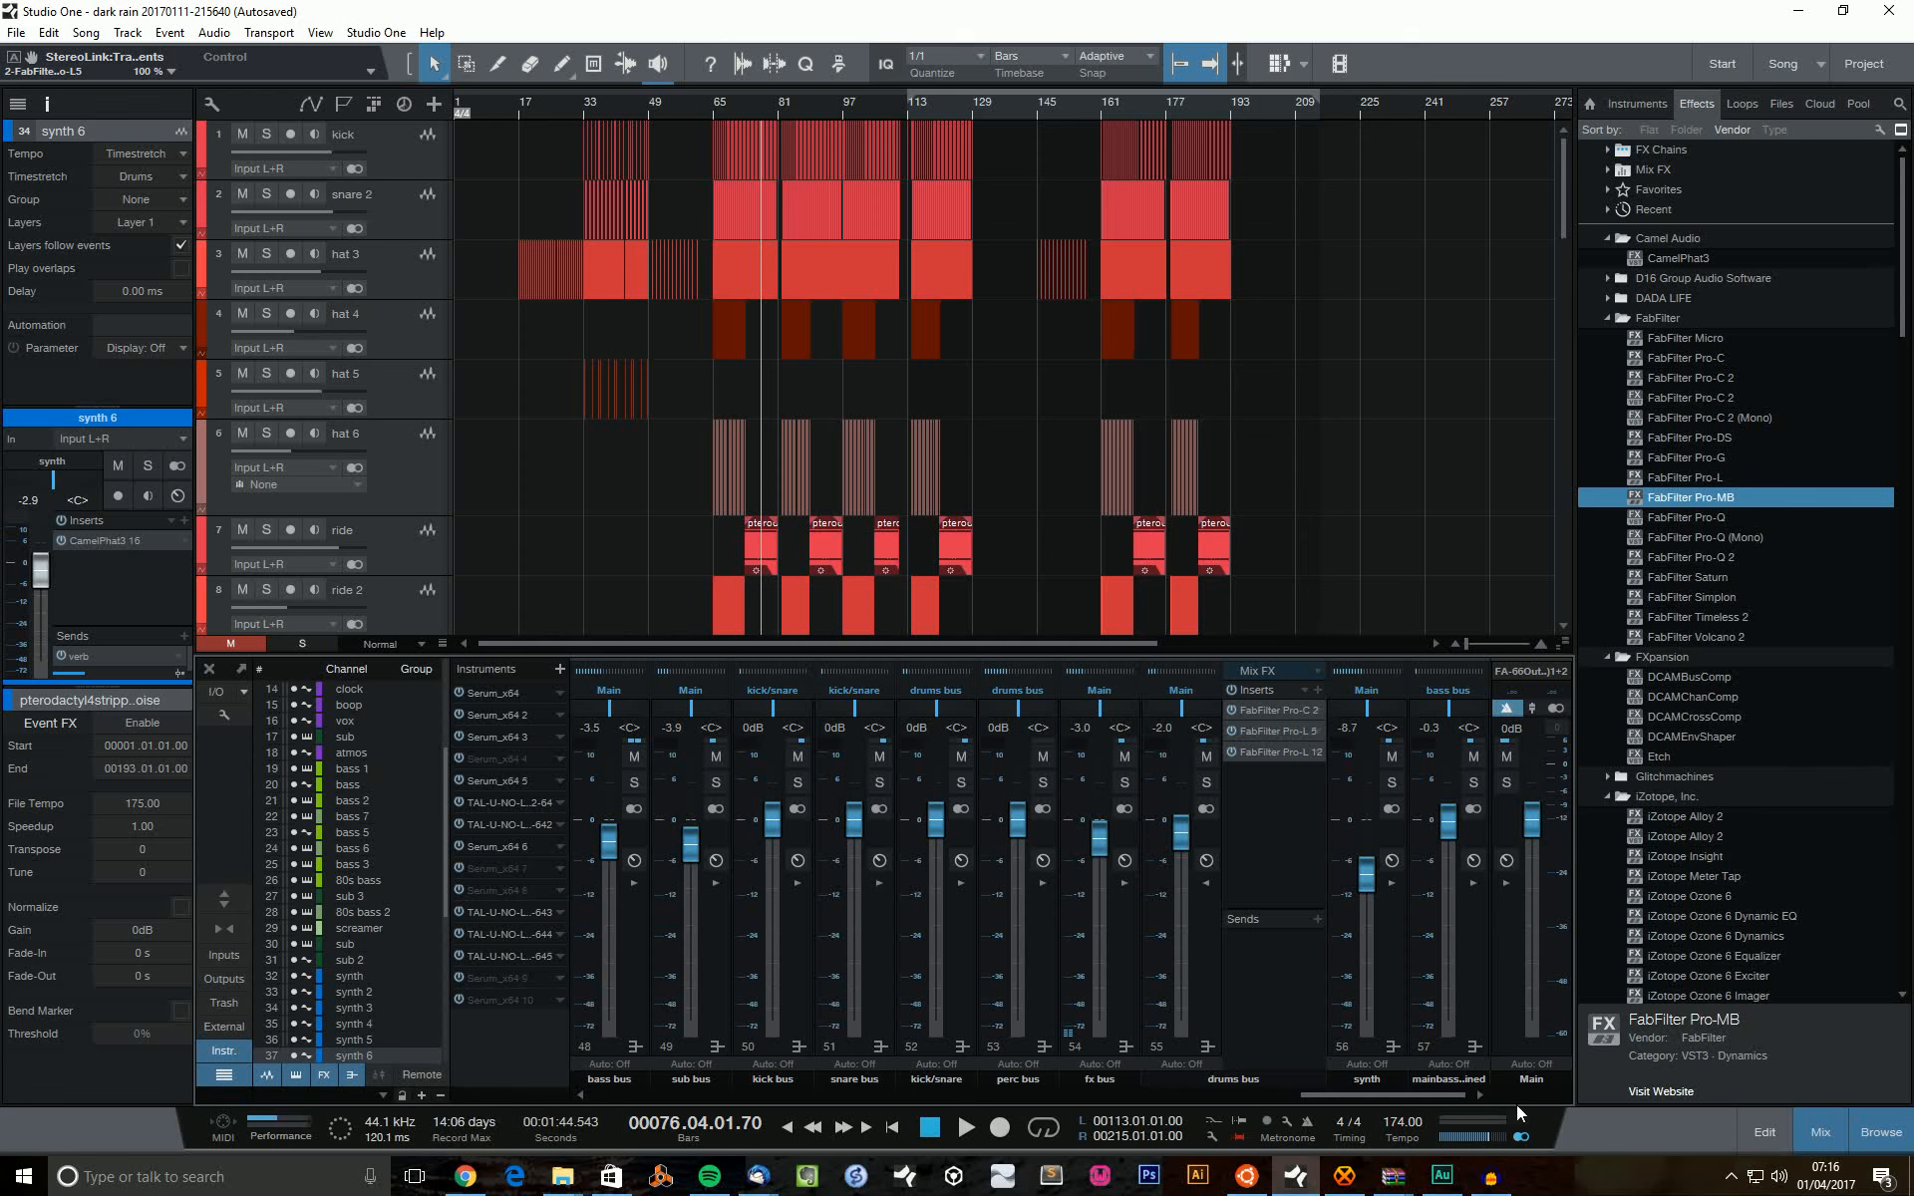
click(1394, 883)
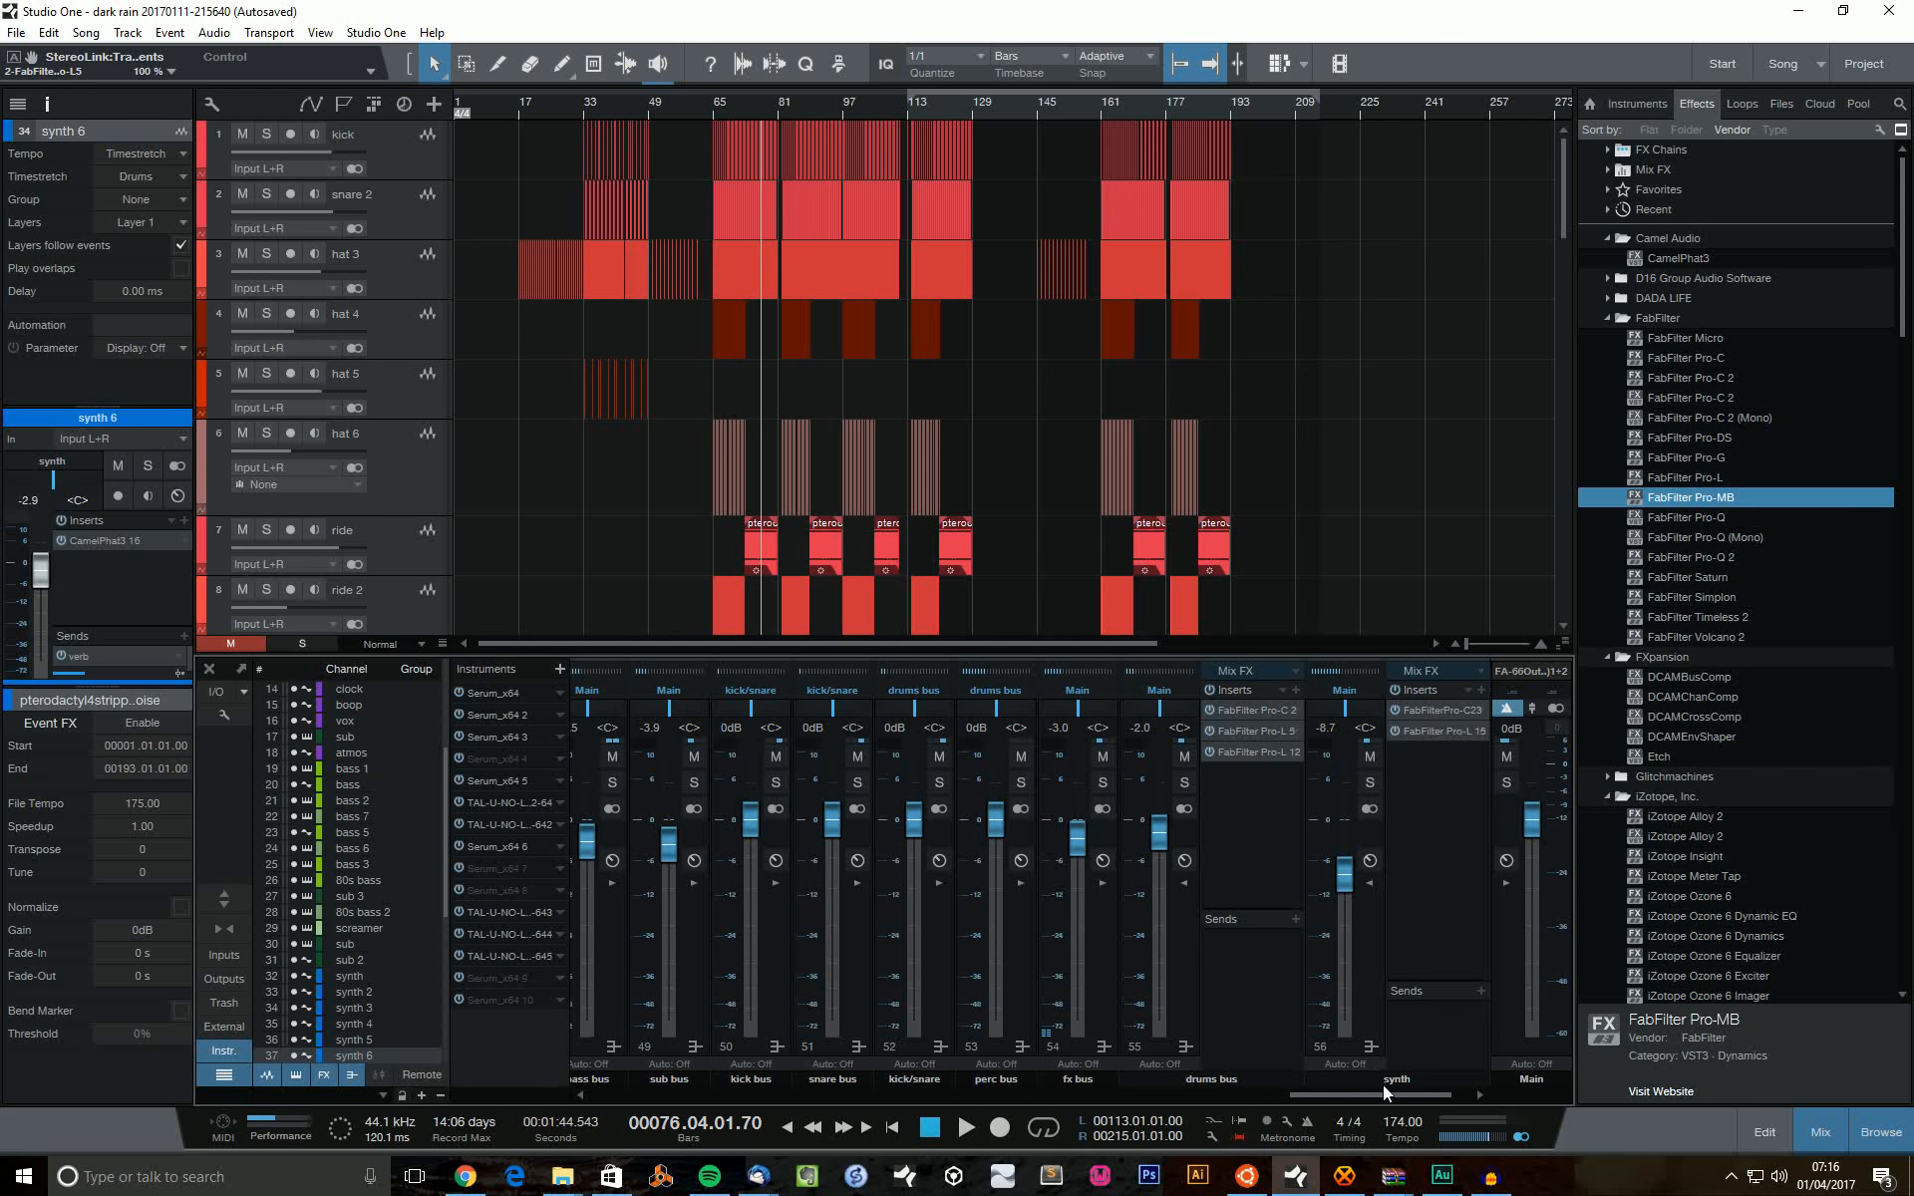
Go back to the effects channels in the mixer and select long verb, delay 1/4 and verb in turn.
drag(1408, 1100, 1300, 1100)
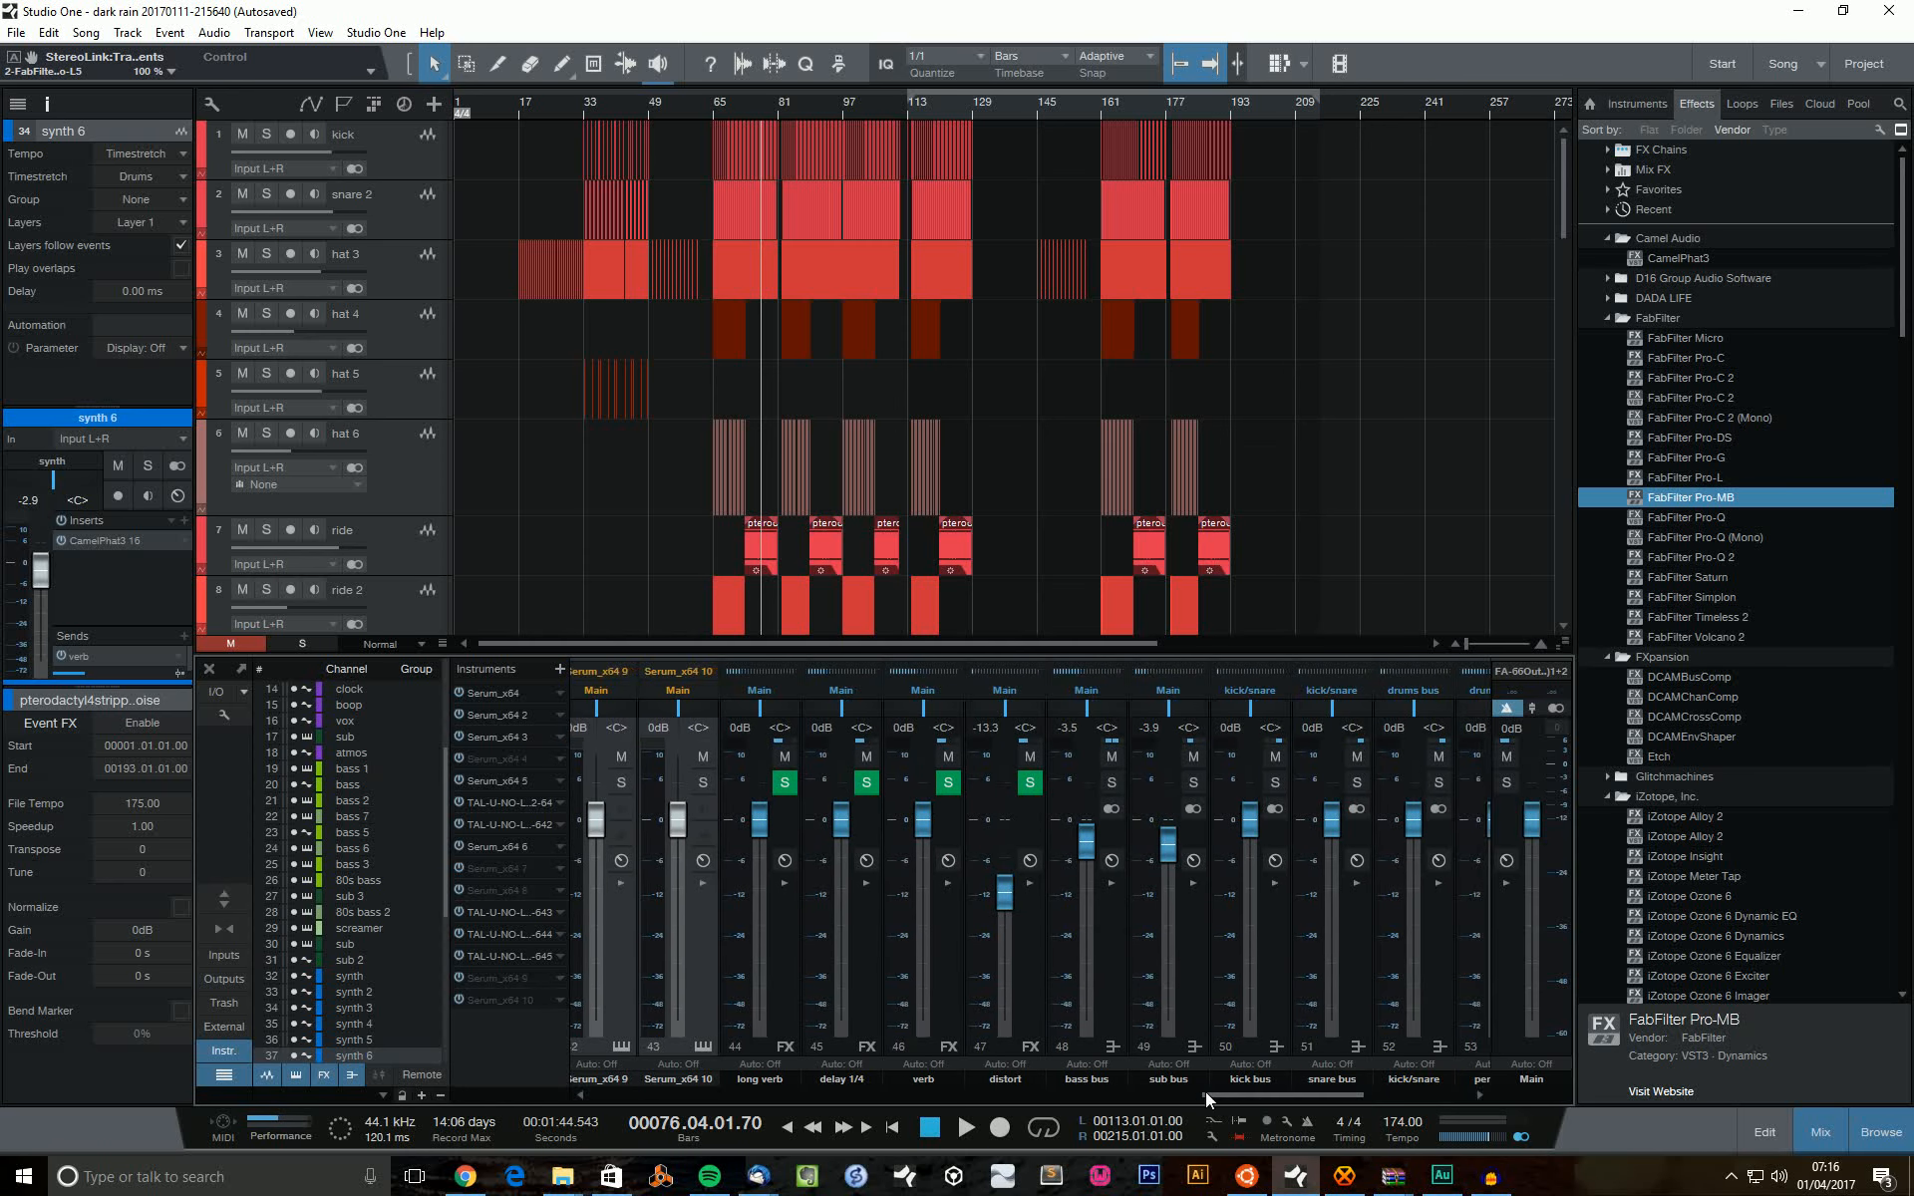
click(1027, 989)
click(920, 973)
click(876, 945)
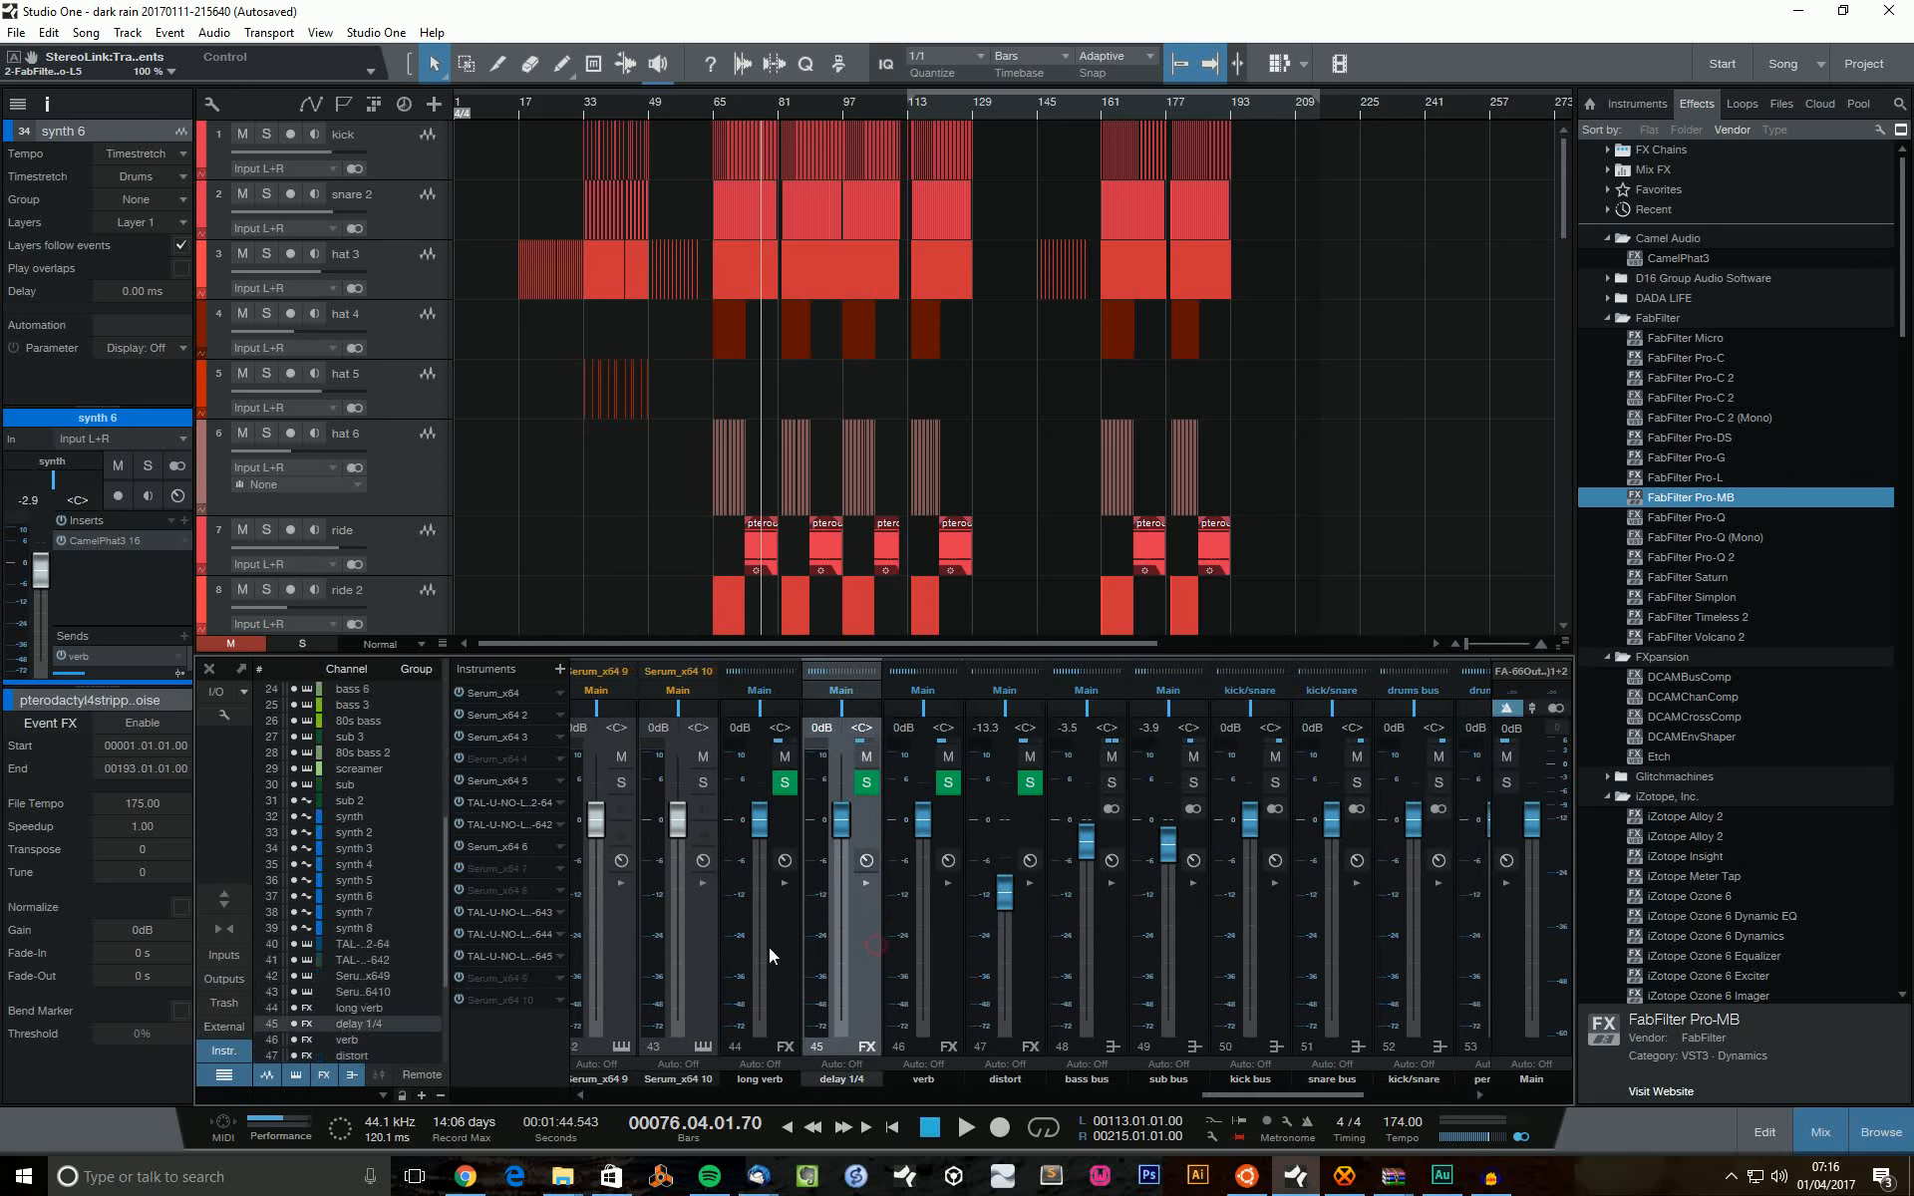
click(768, 947)
click(879, 961)
click(953, 961)
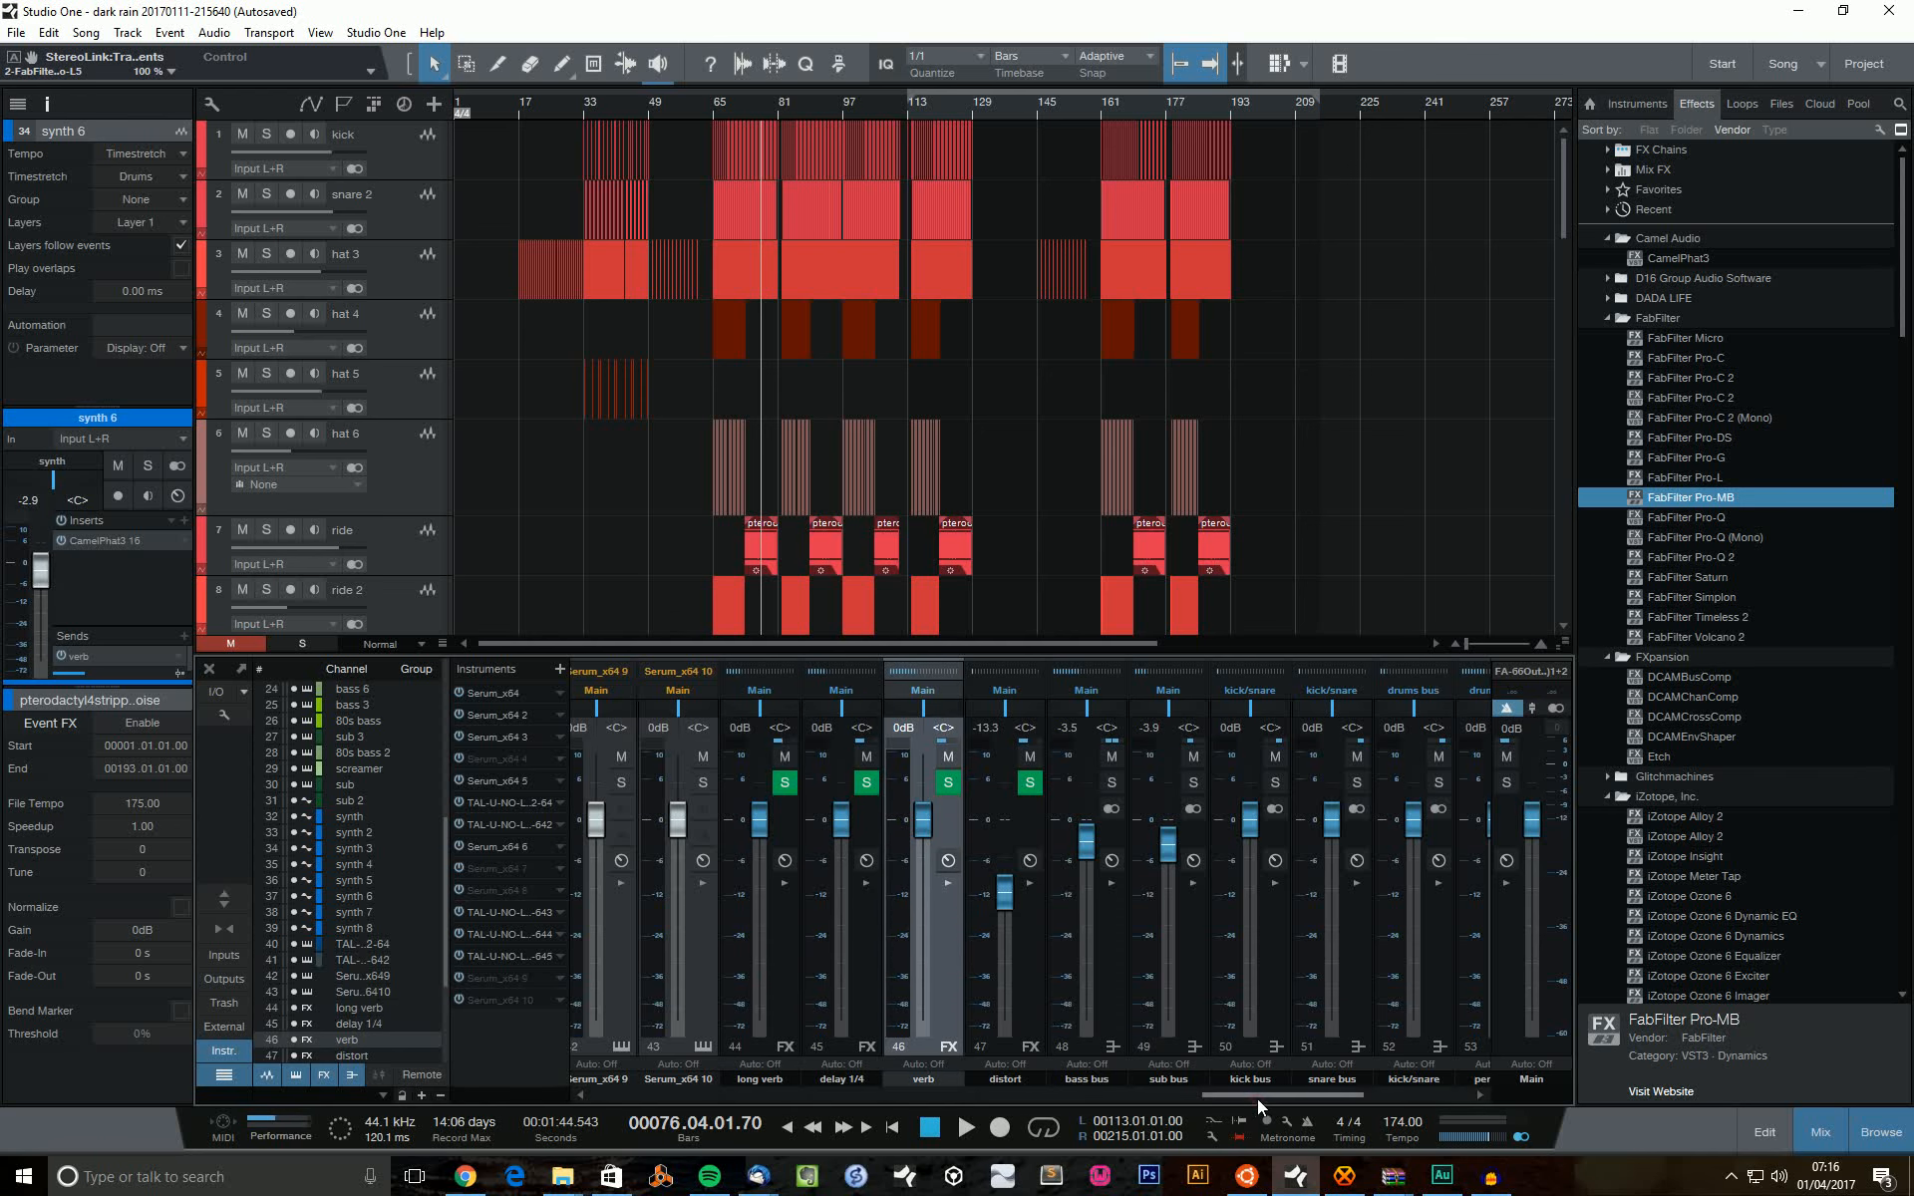
Look over the individual track channels in the mixer, then review the effects channels and buses they are routed to.
drag(1258, 1097, 851, 977)
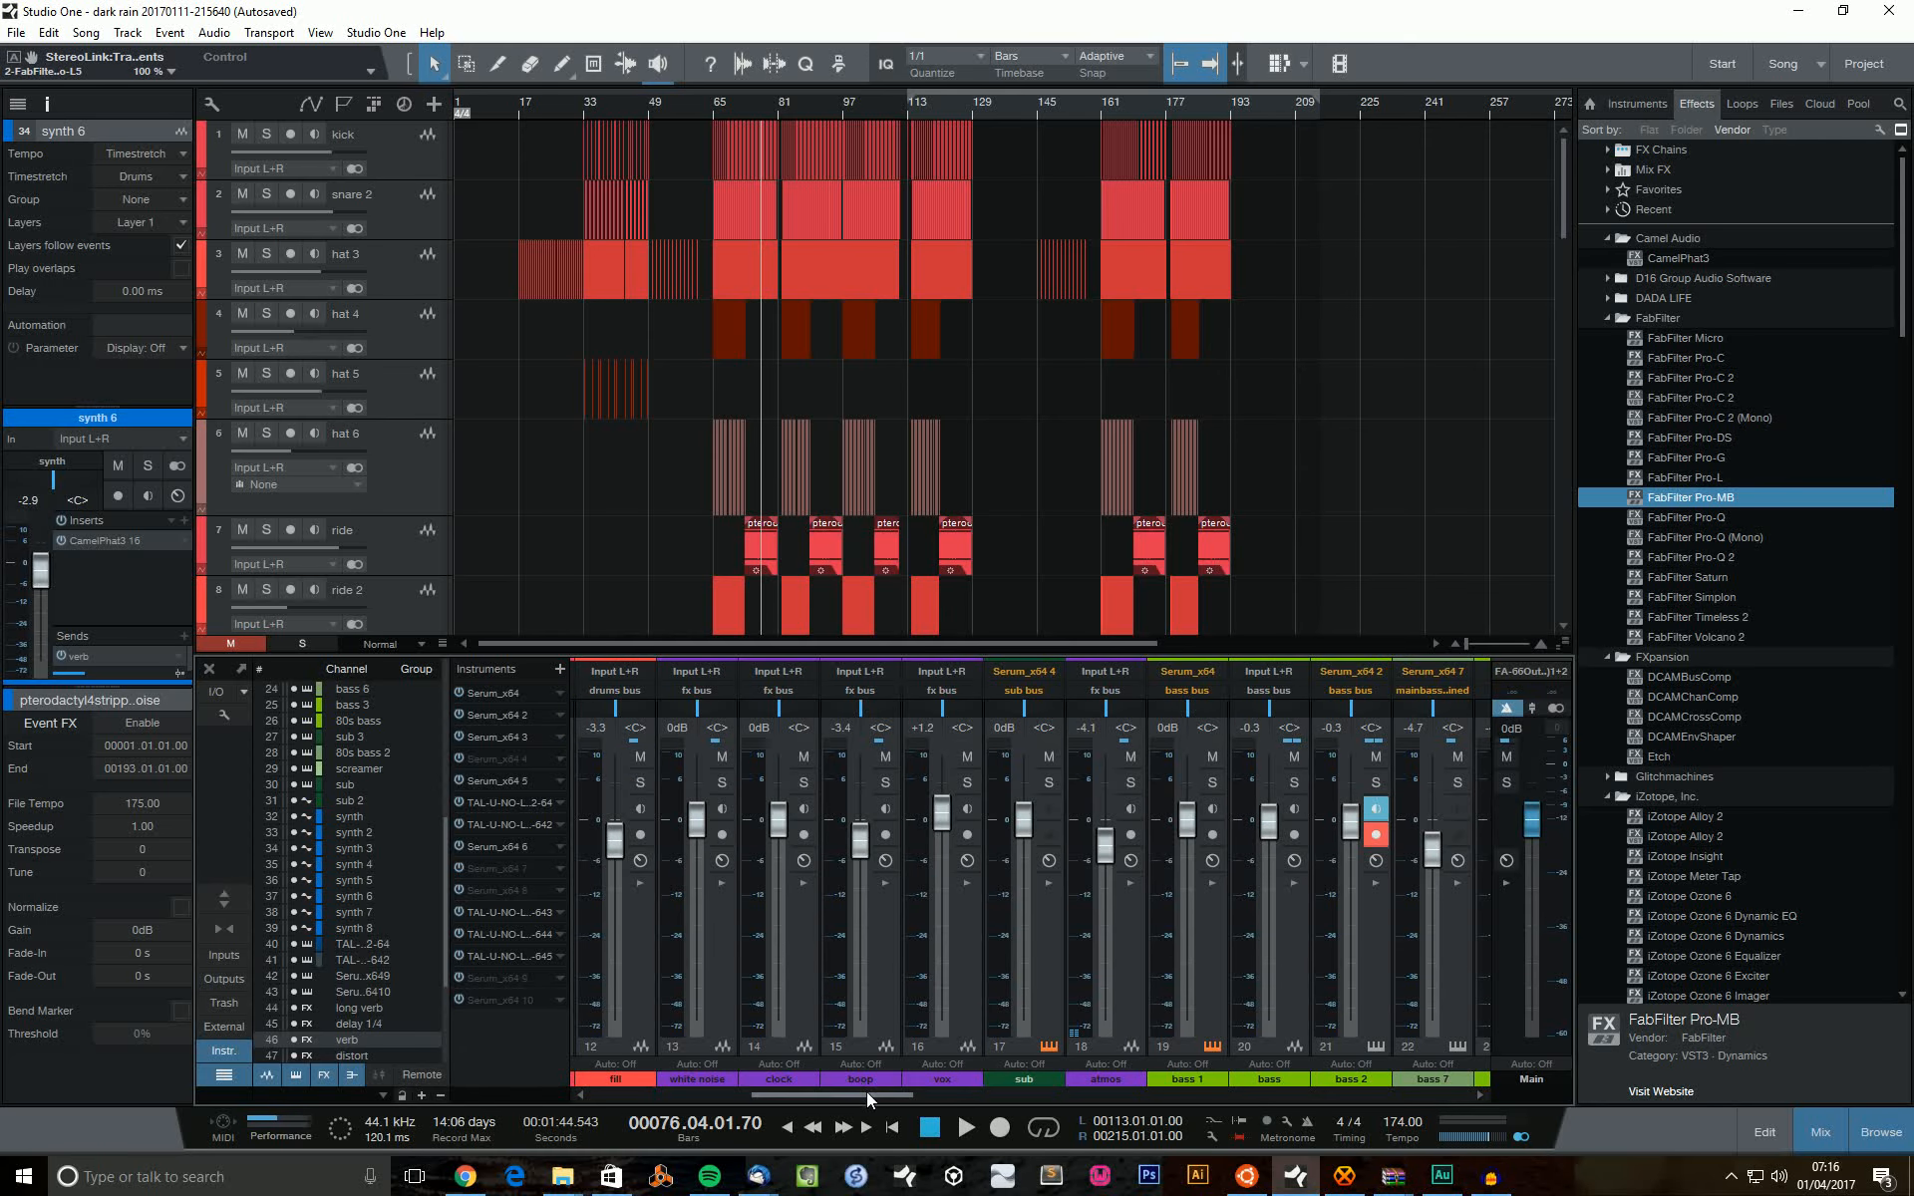
drag(865, 1092, 1386, 1091)
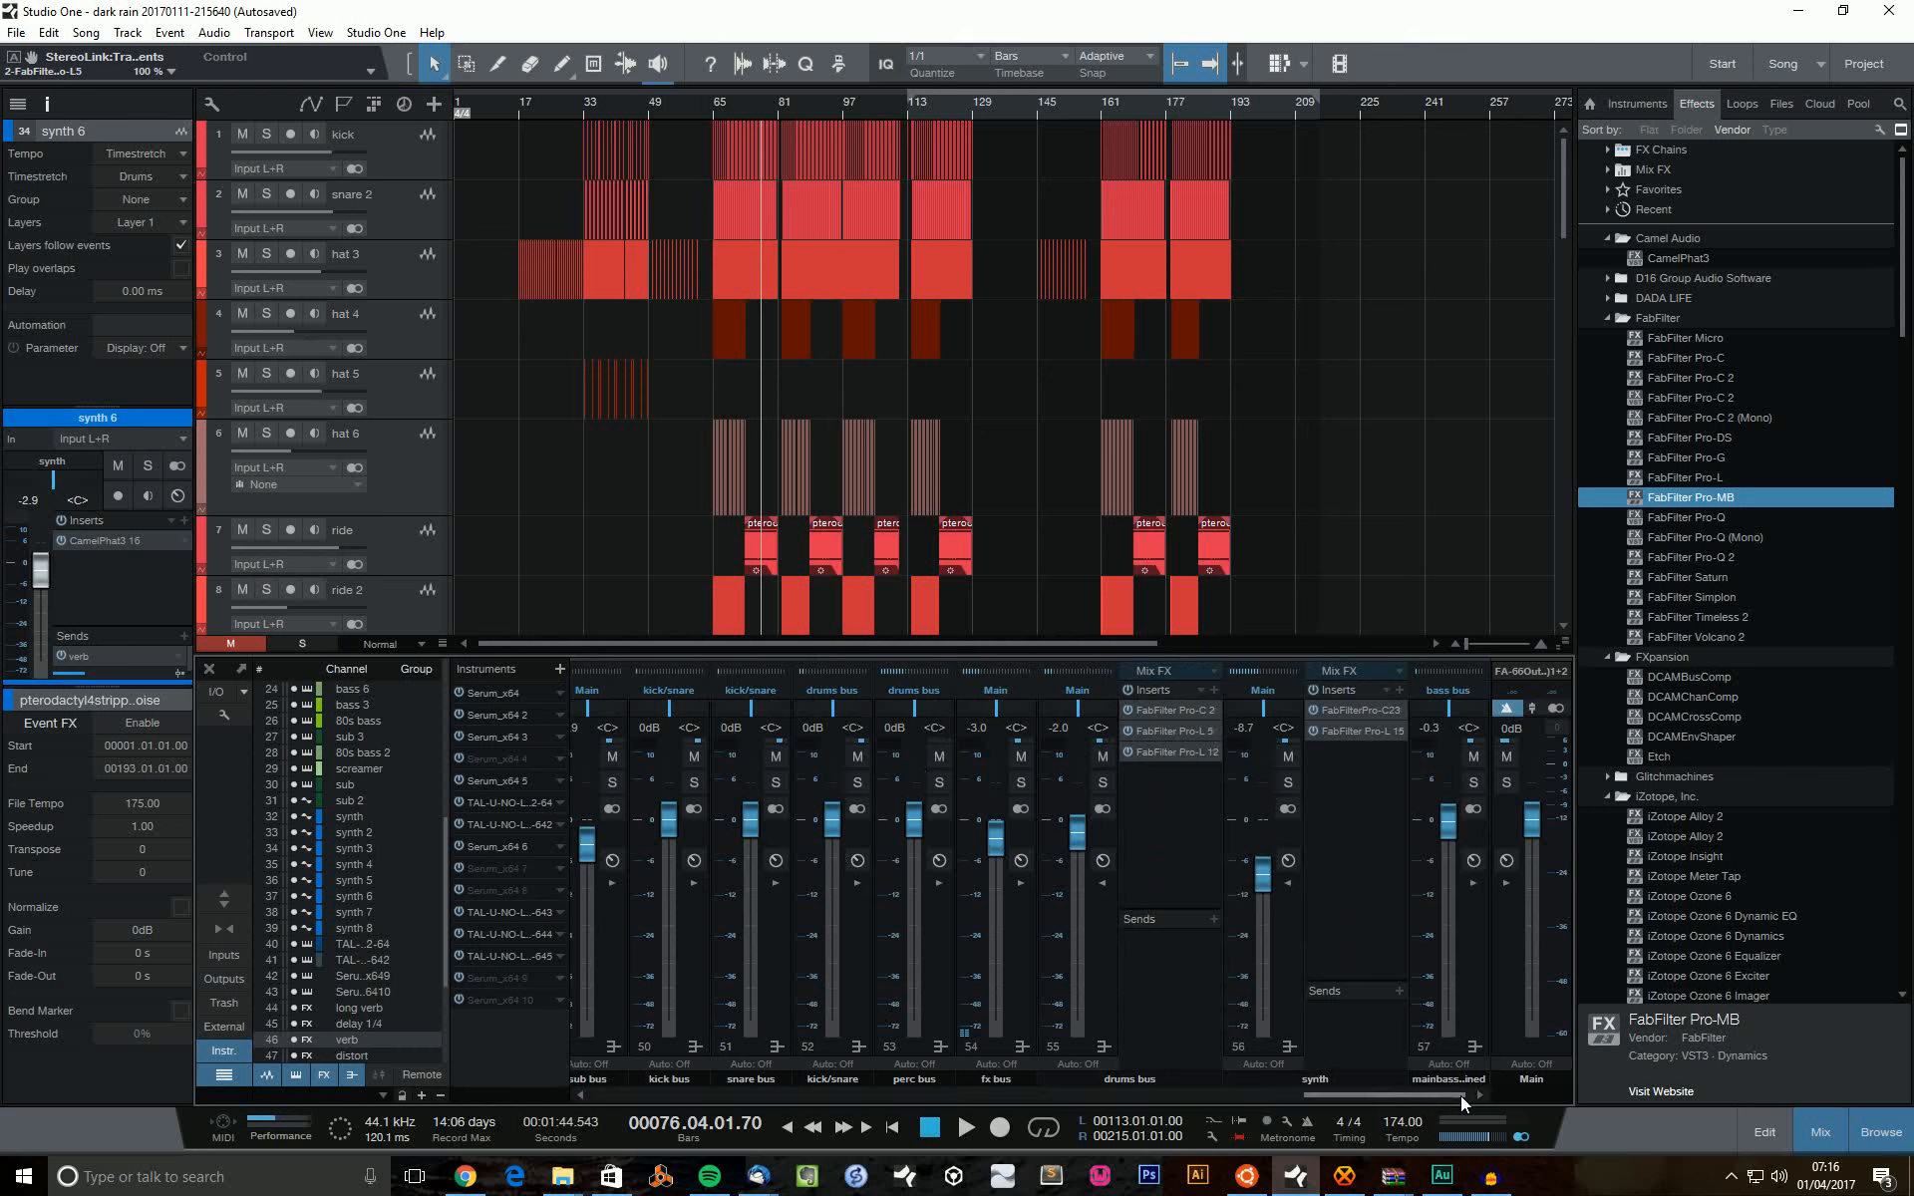
drag(1374, 1095, 1456, 1092)
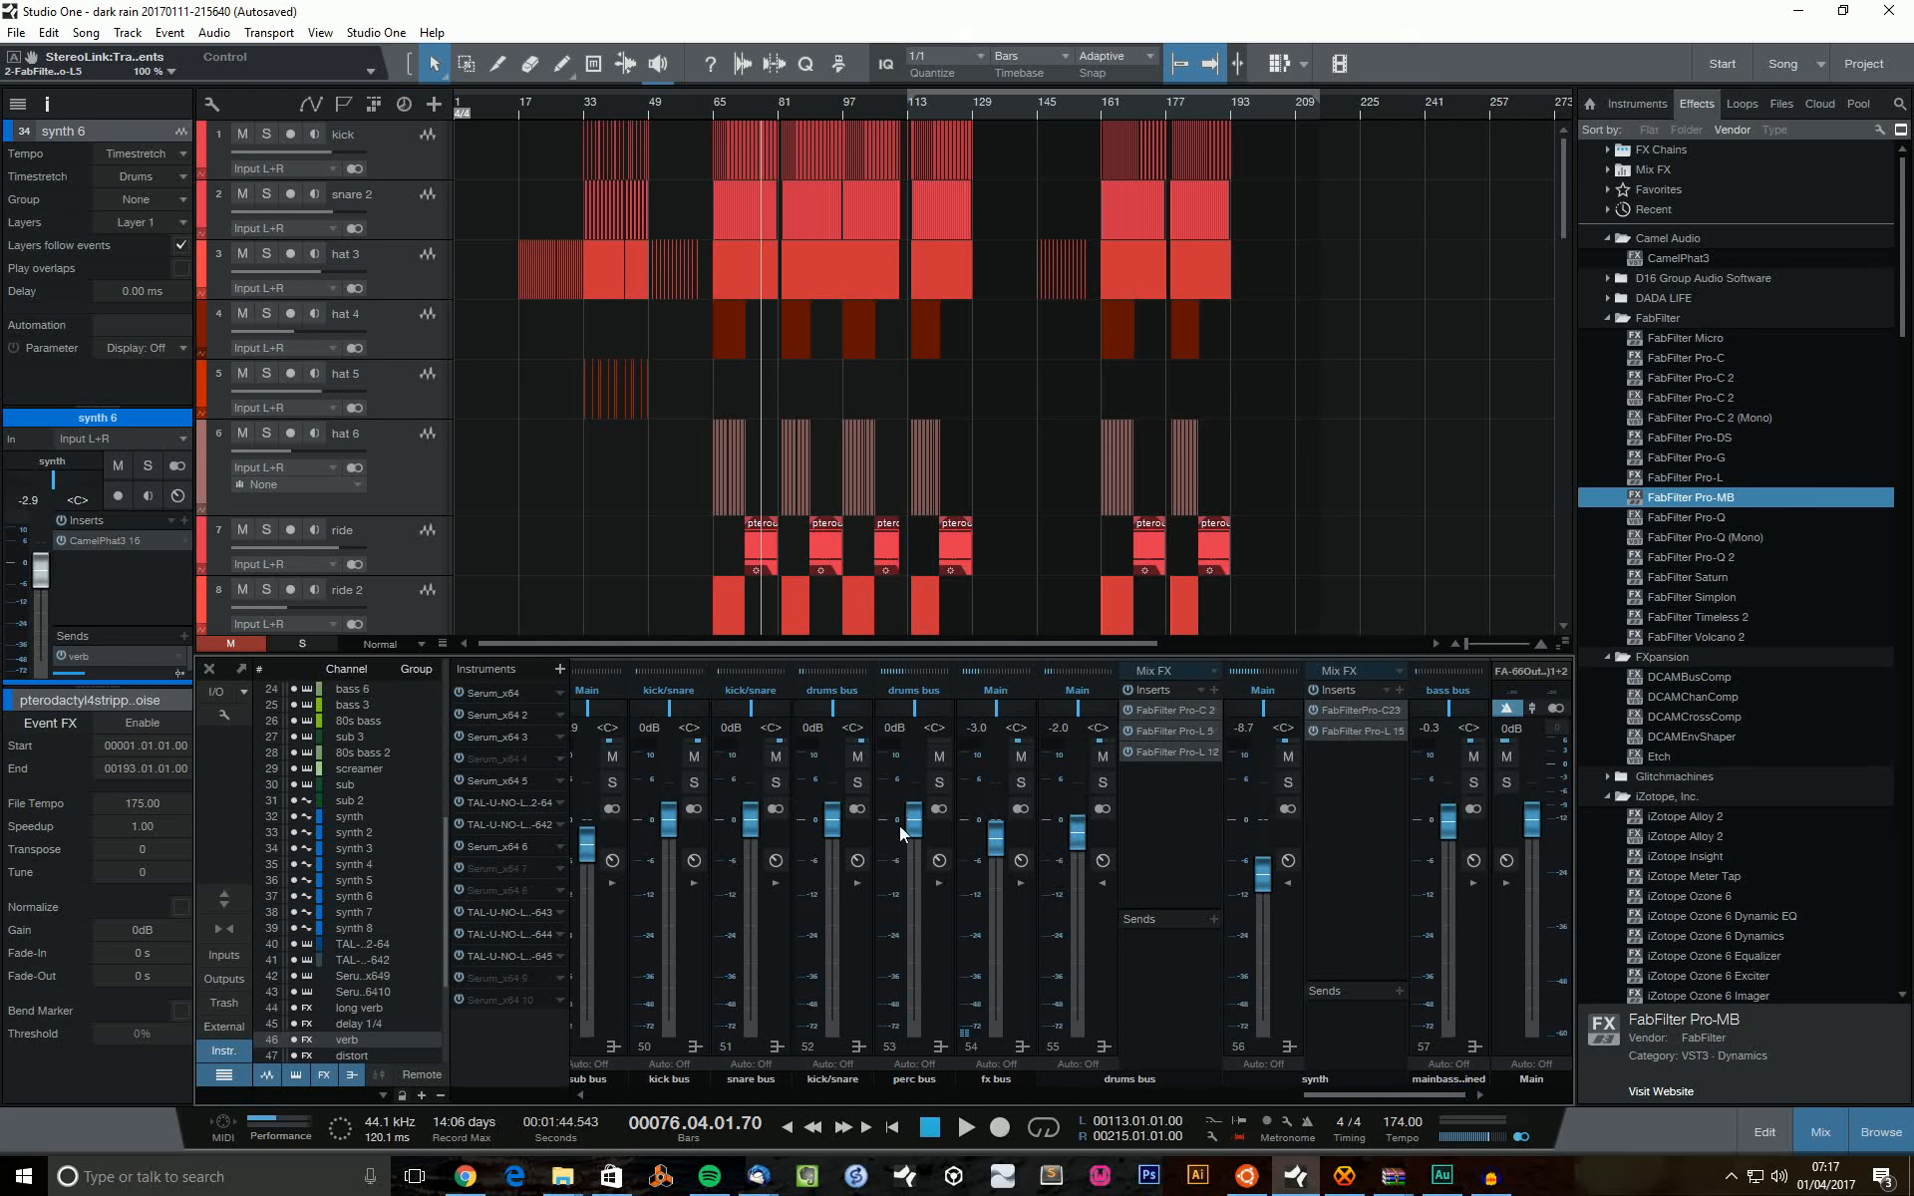
mouse_move(1386, 1094)
mouse_down()
mouse_move(1356, 1092)
mouse_move(1389, 1098)
mouse_up()
drag(1392, 1097, 1336, 1092)
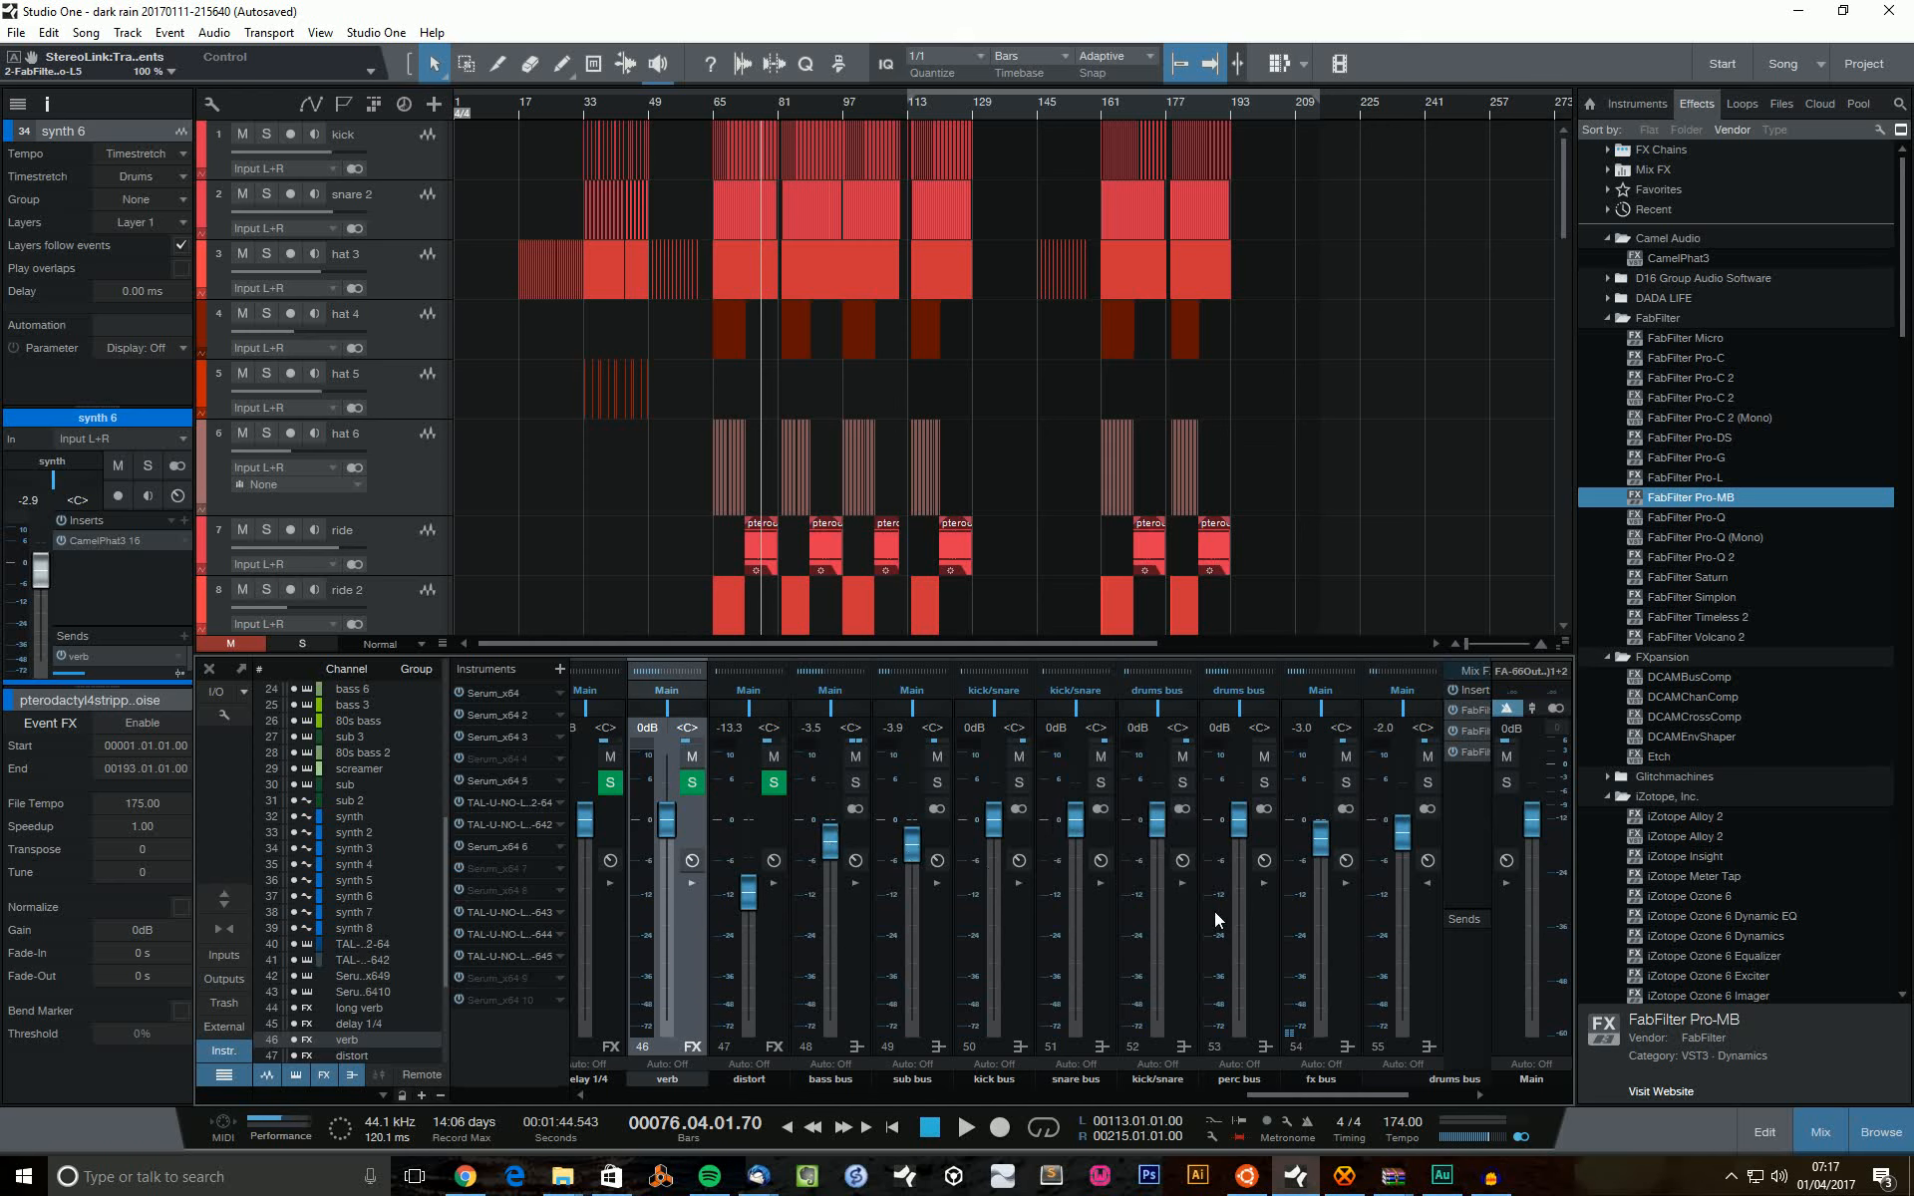
mouse_move(1342, 1094)
mouse_down()
mouse_move(1315, 1086)
mouse_move(1405, 1085)
mouse_move(1352, 1085)
mouse_up()
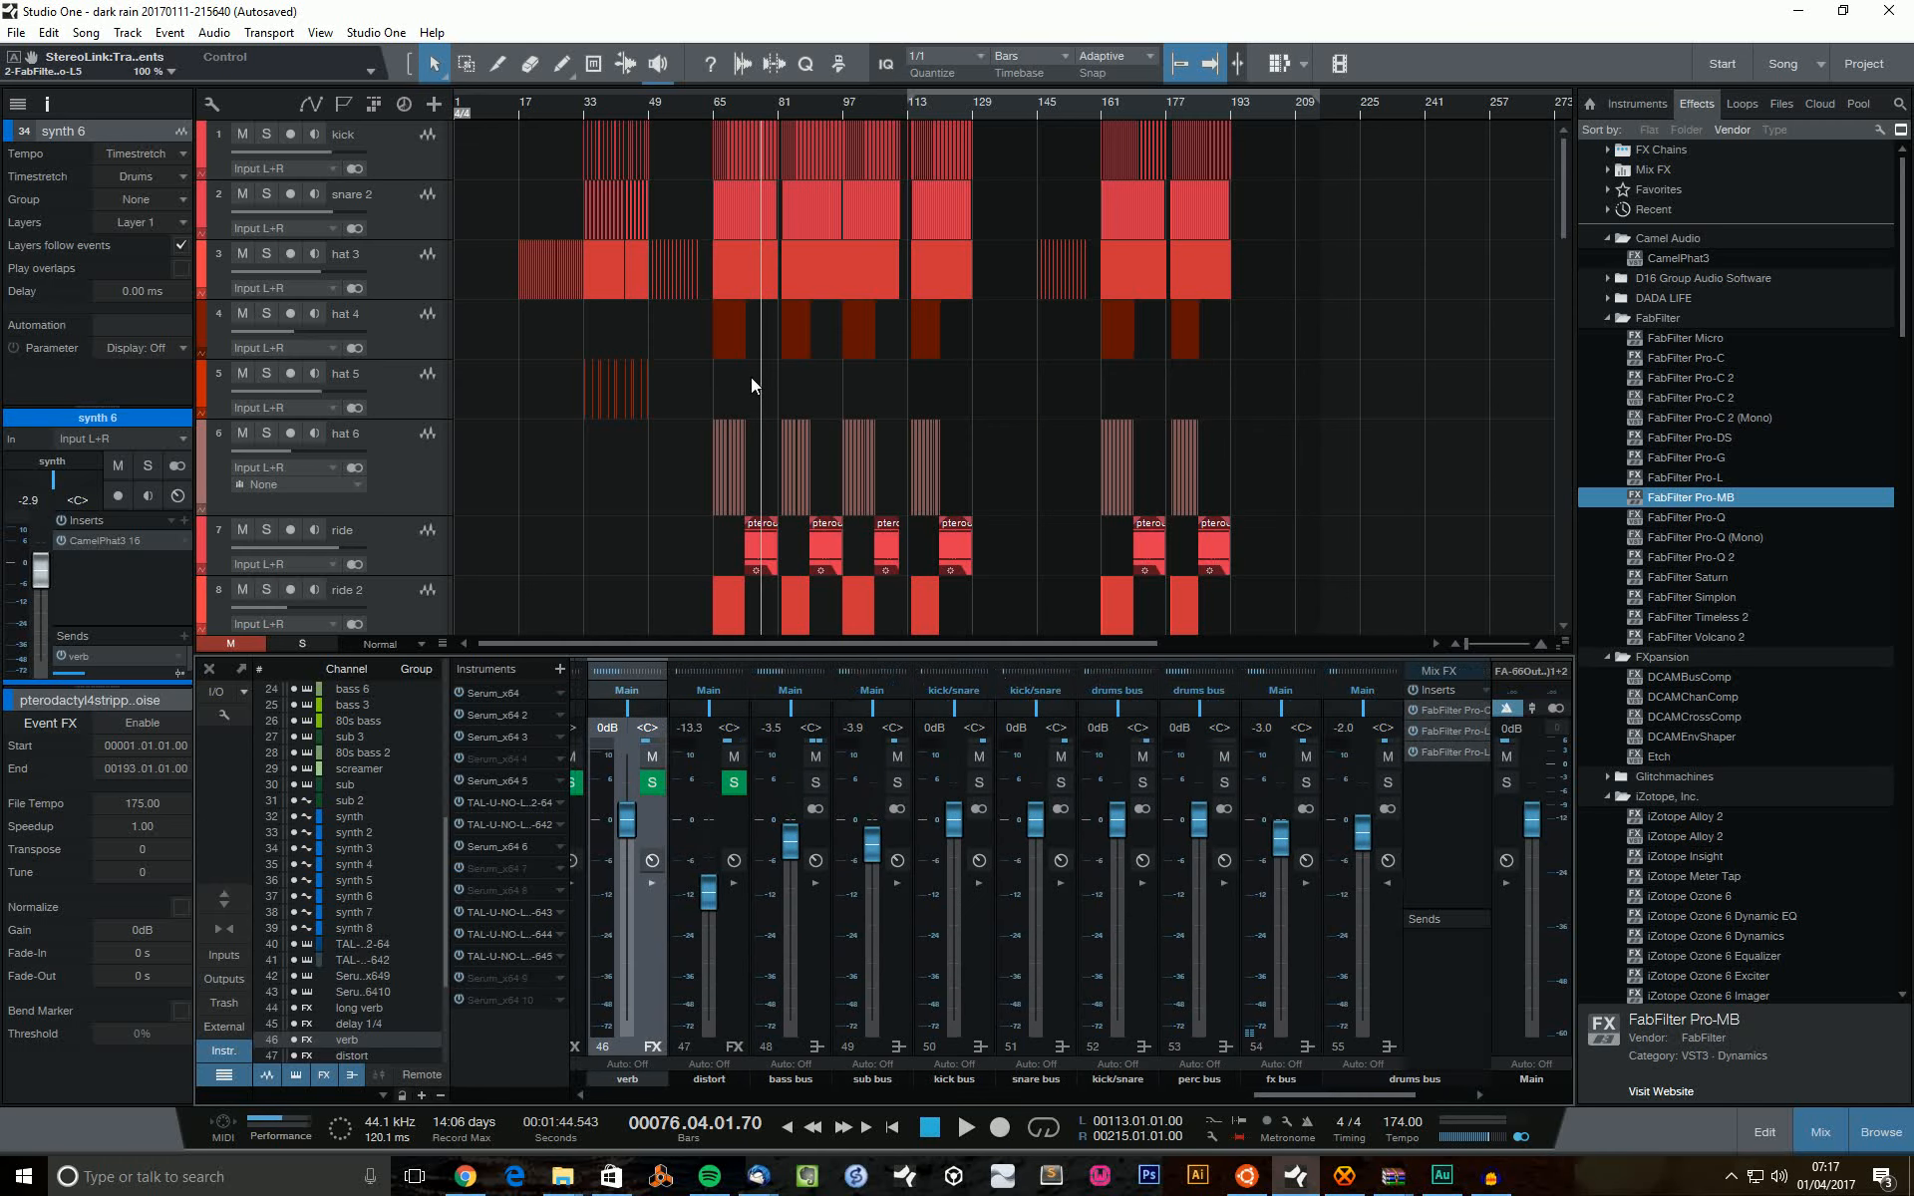
Play the full mix in short passages and check the level meters of the buses, including the drums bus.
key(space)
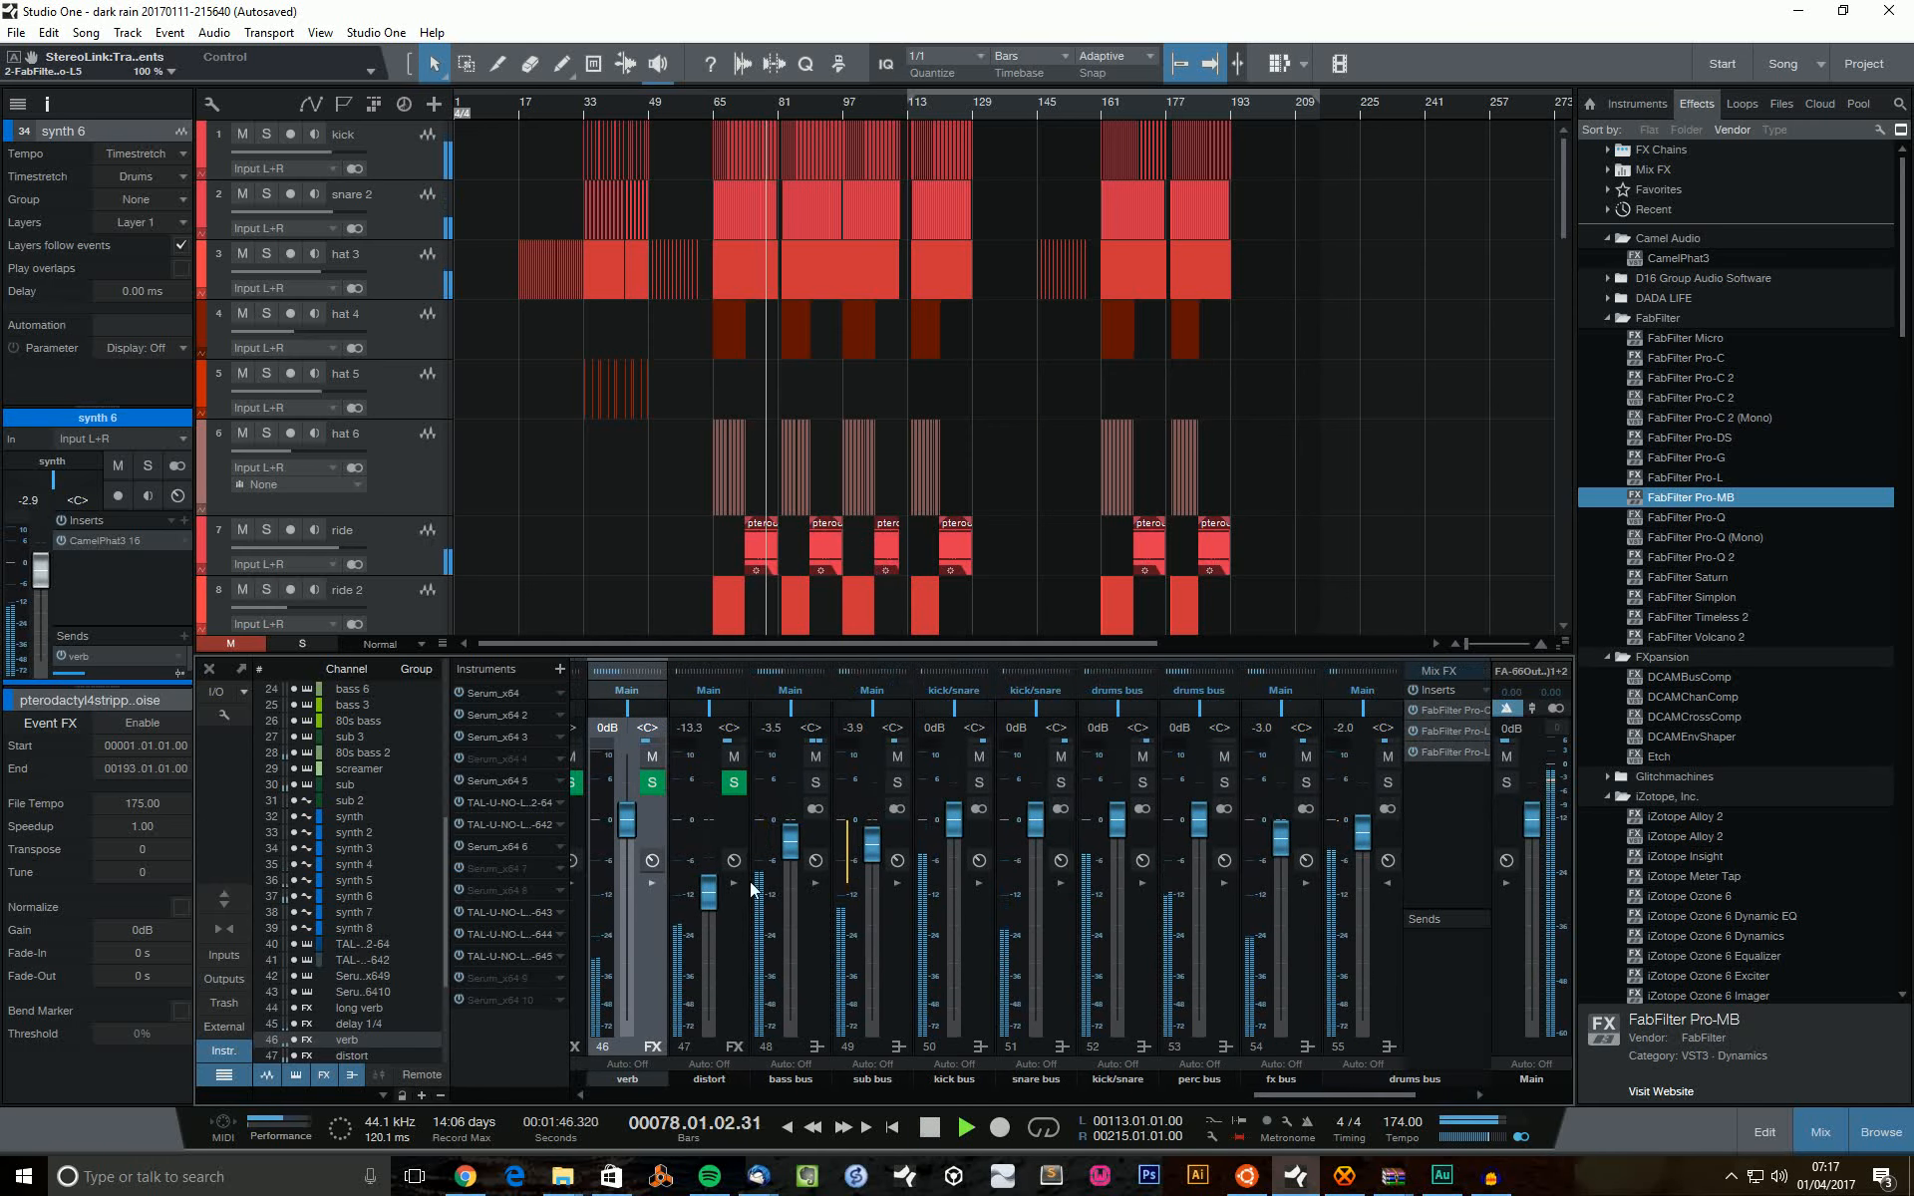
key(space)
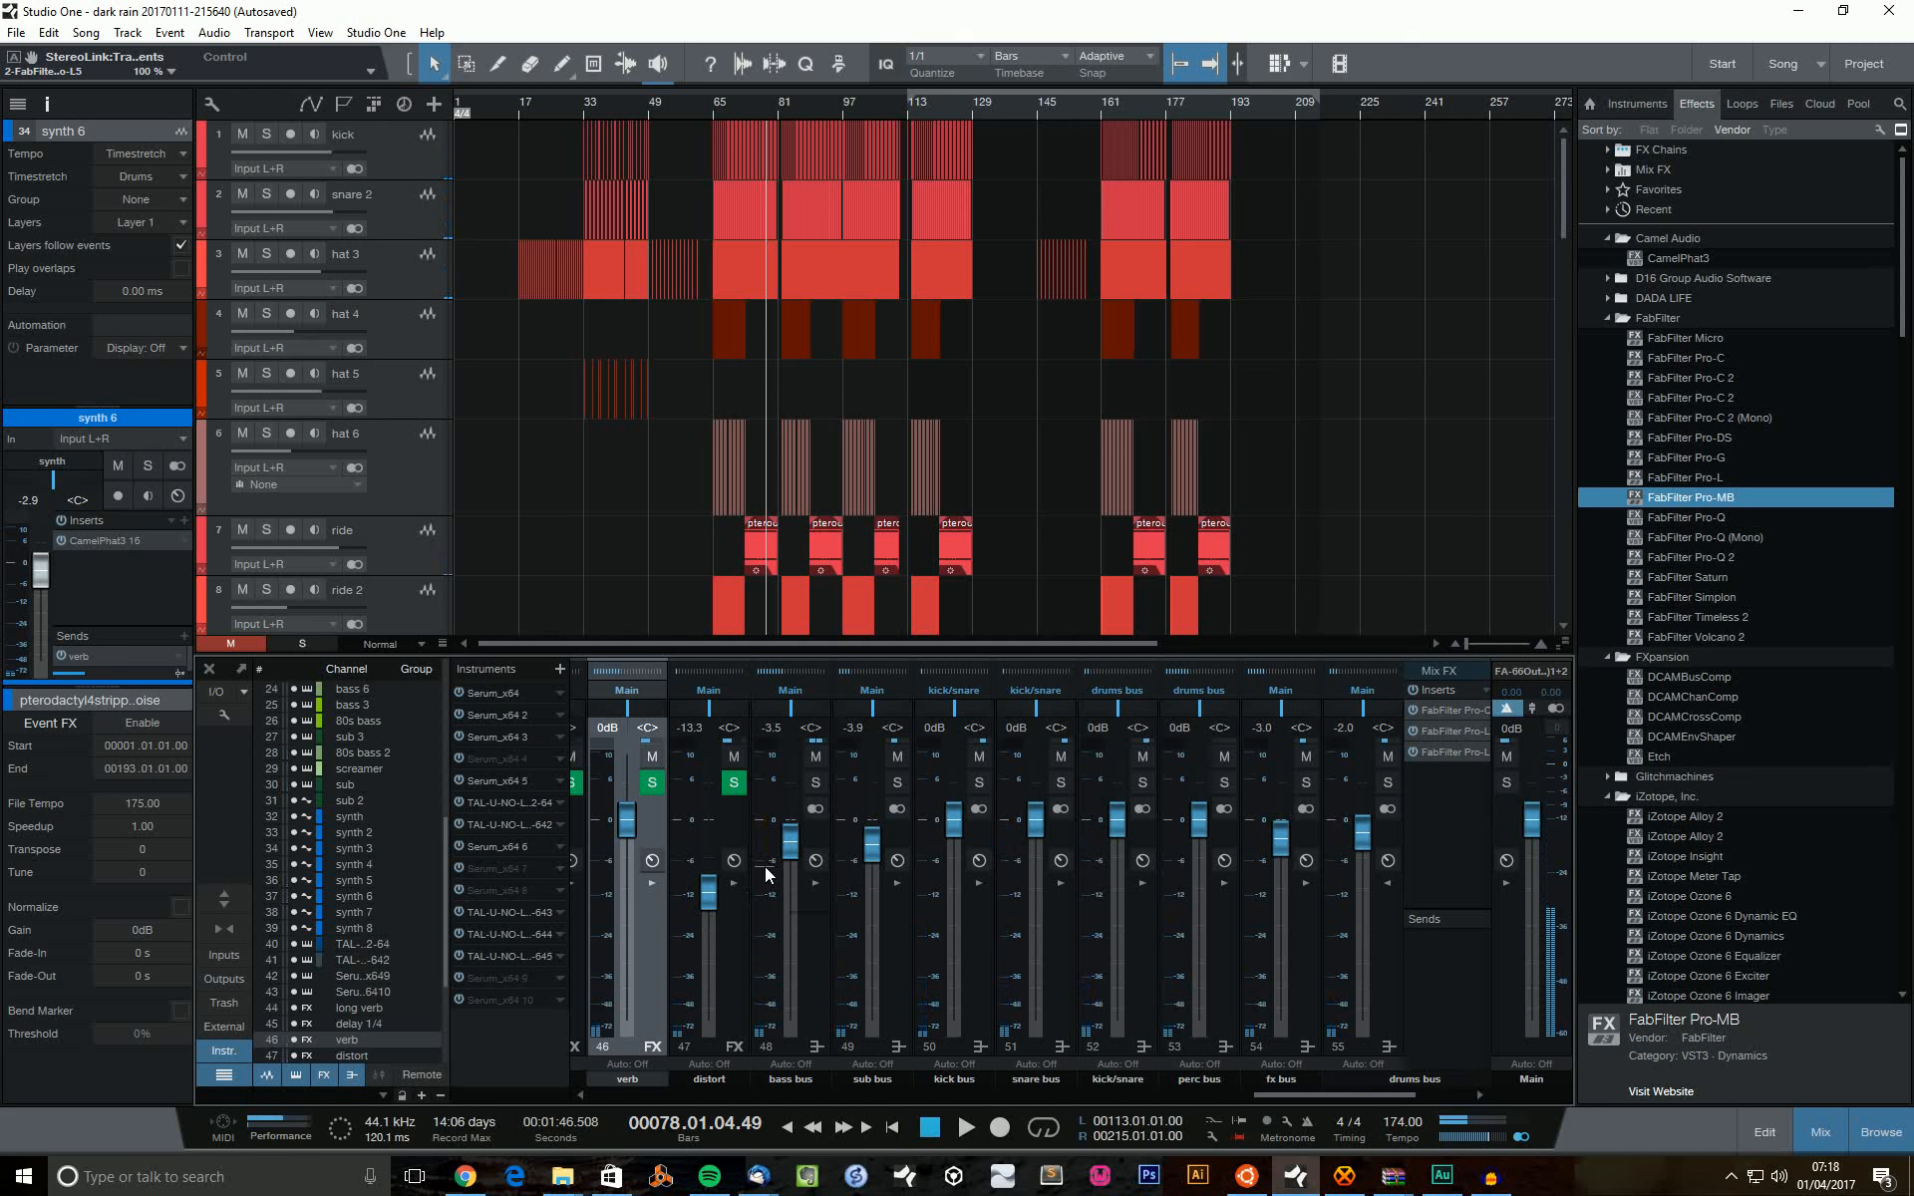
key(space)
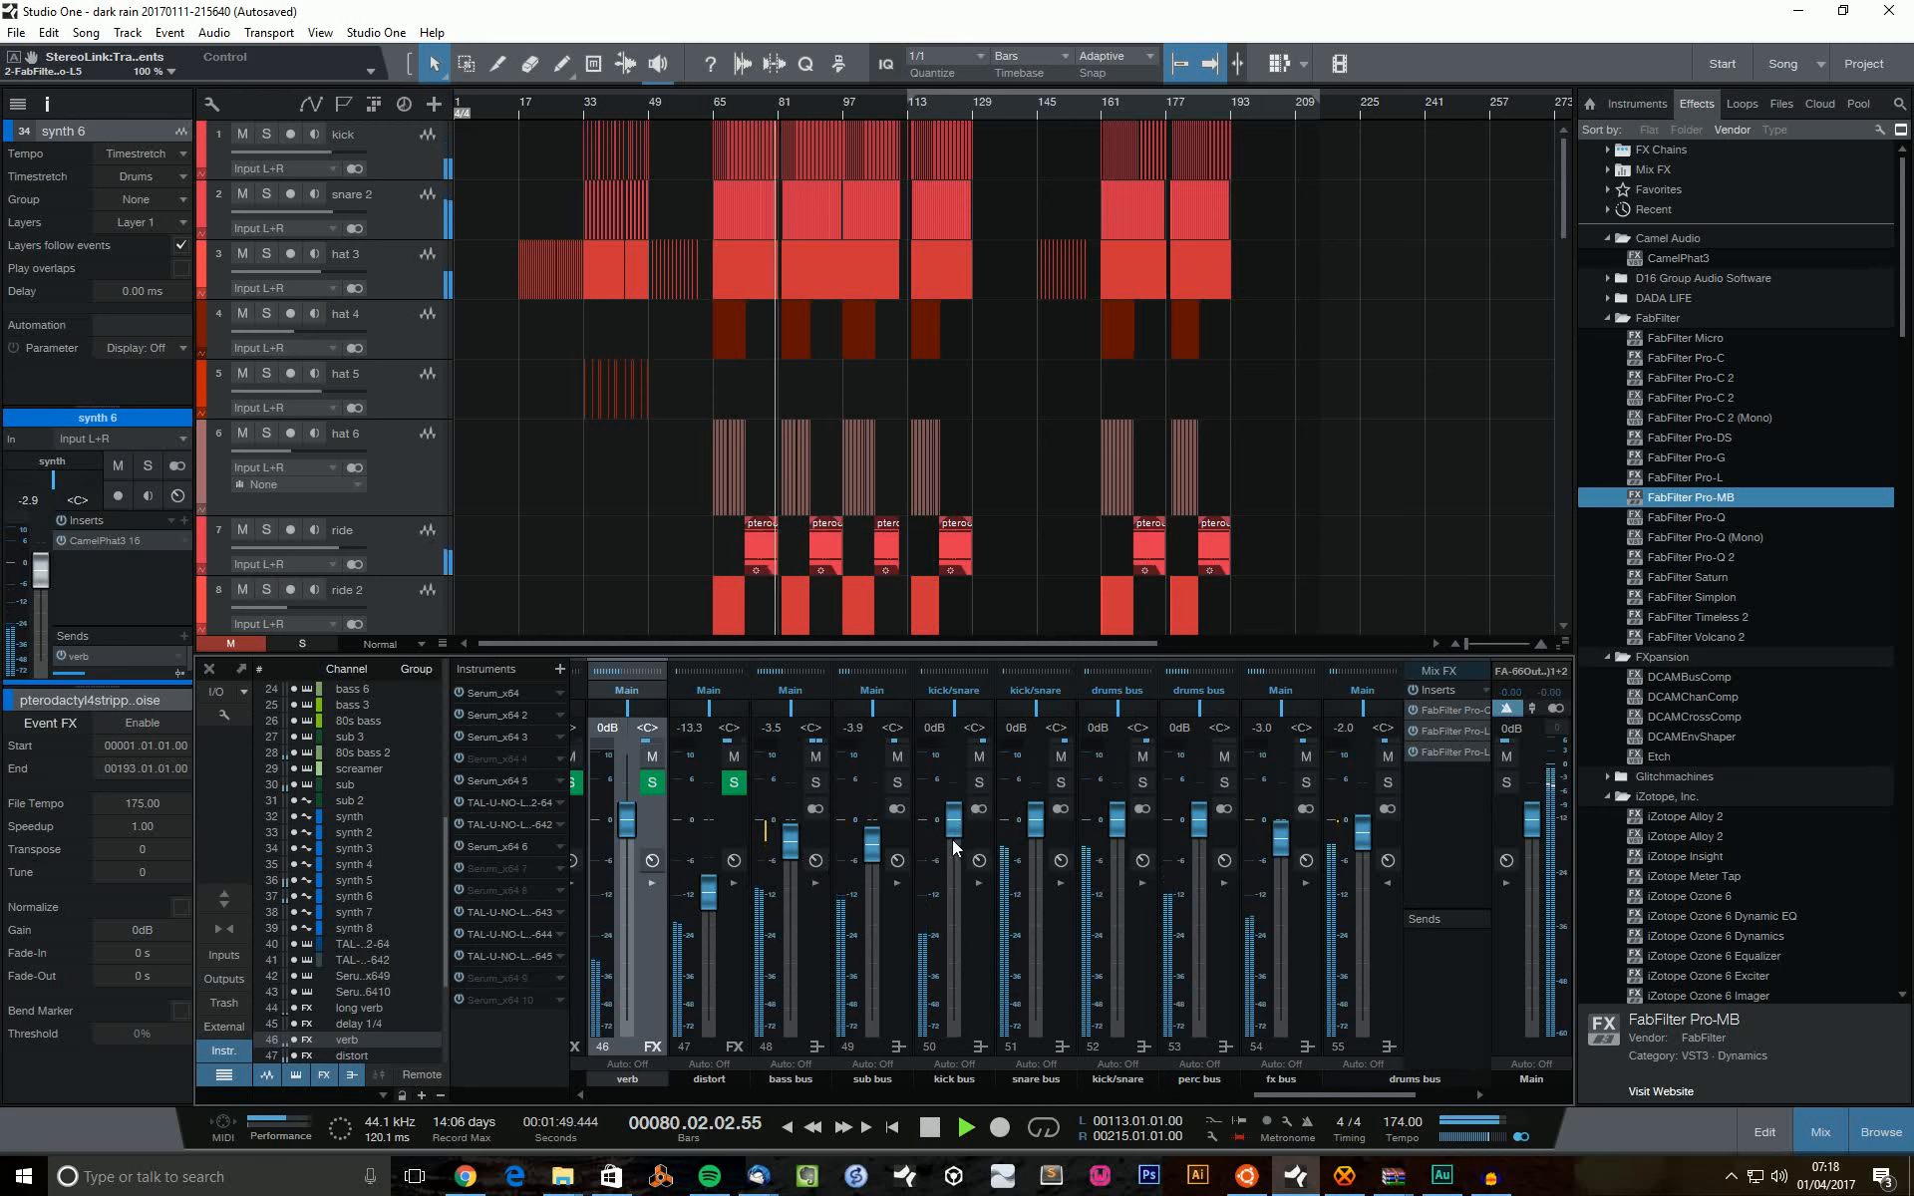
key(space)
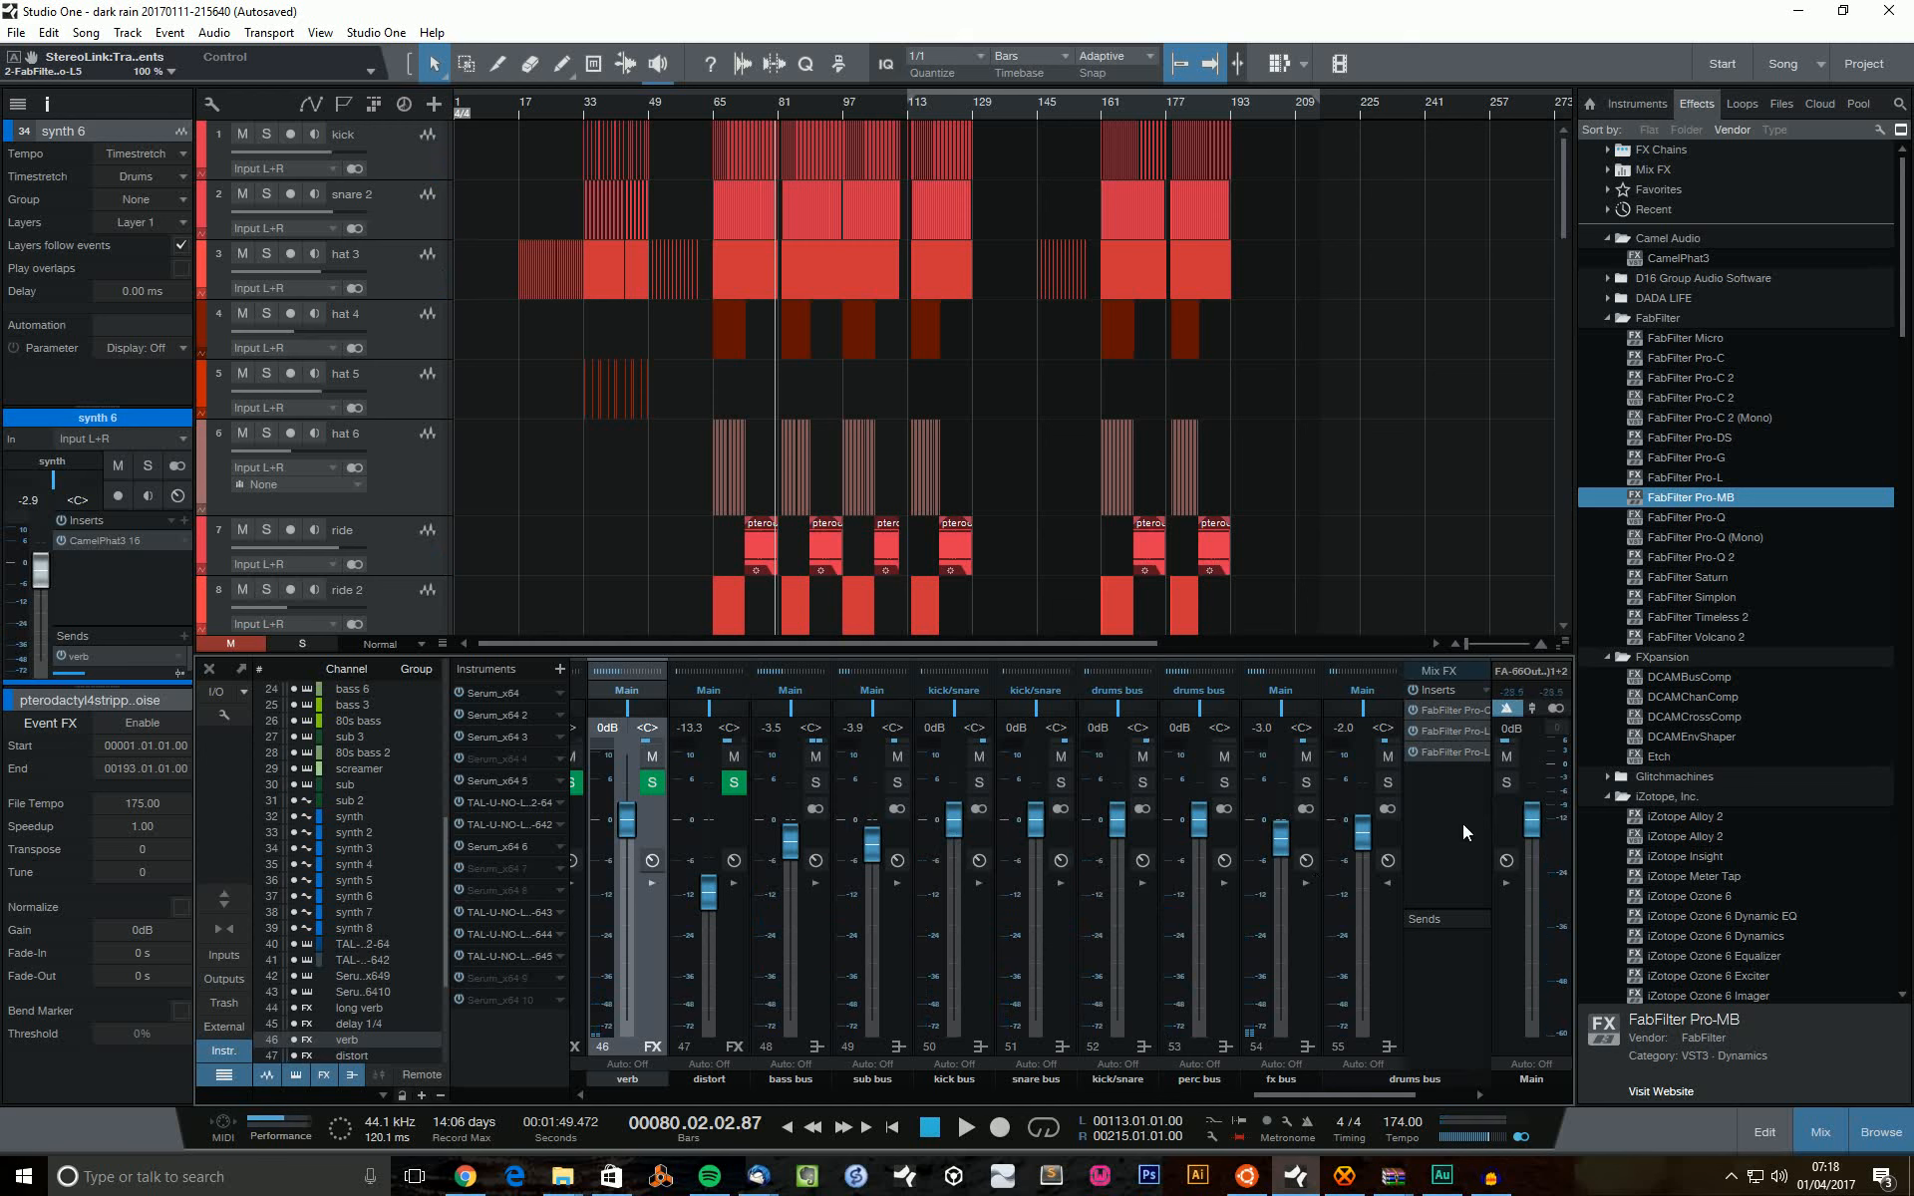
key(space)
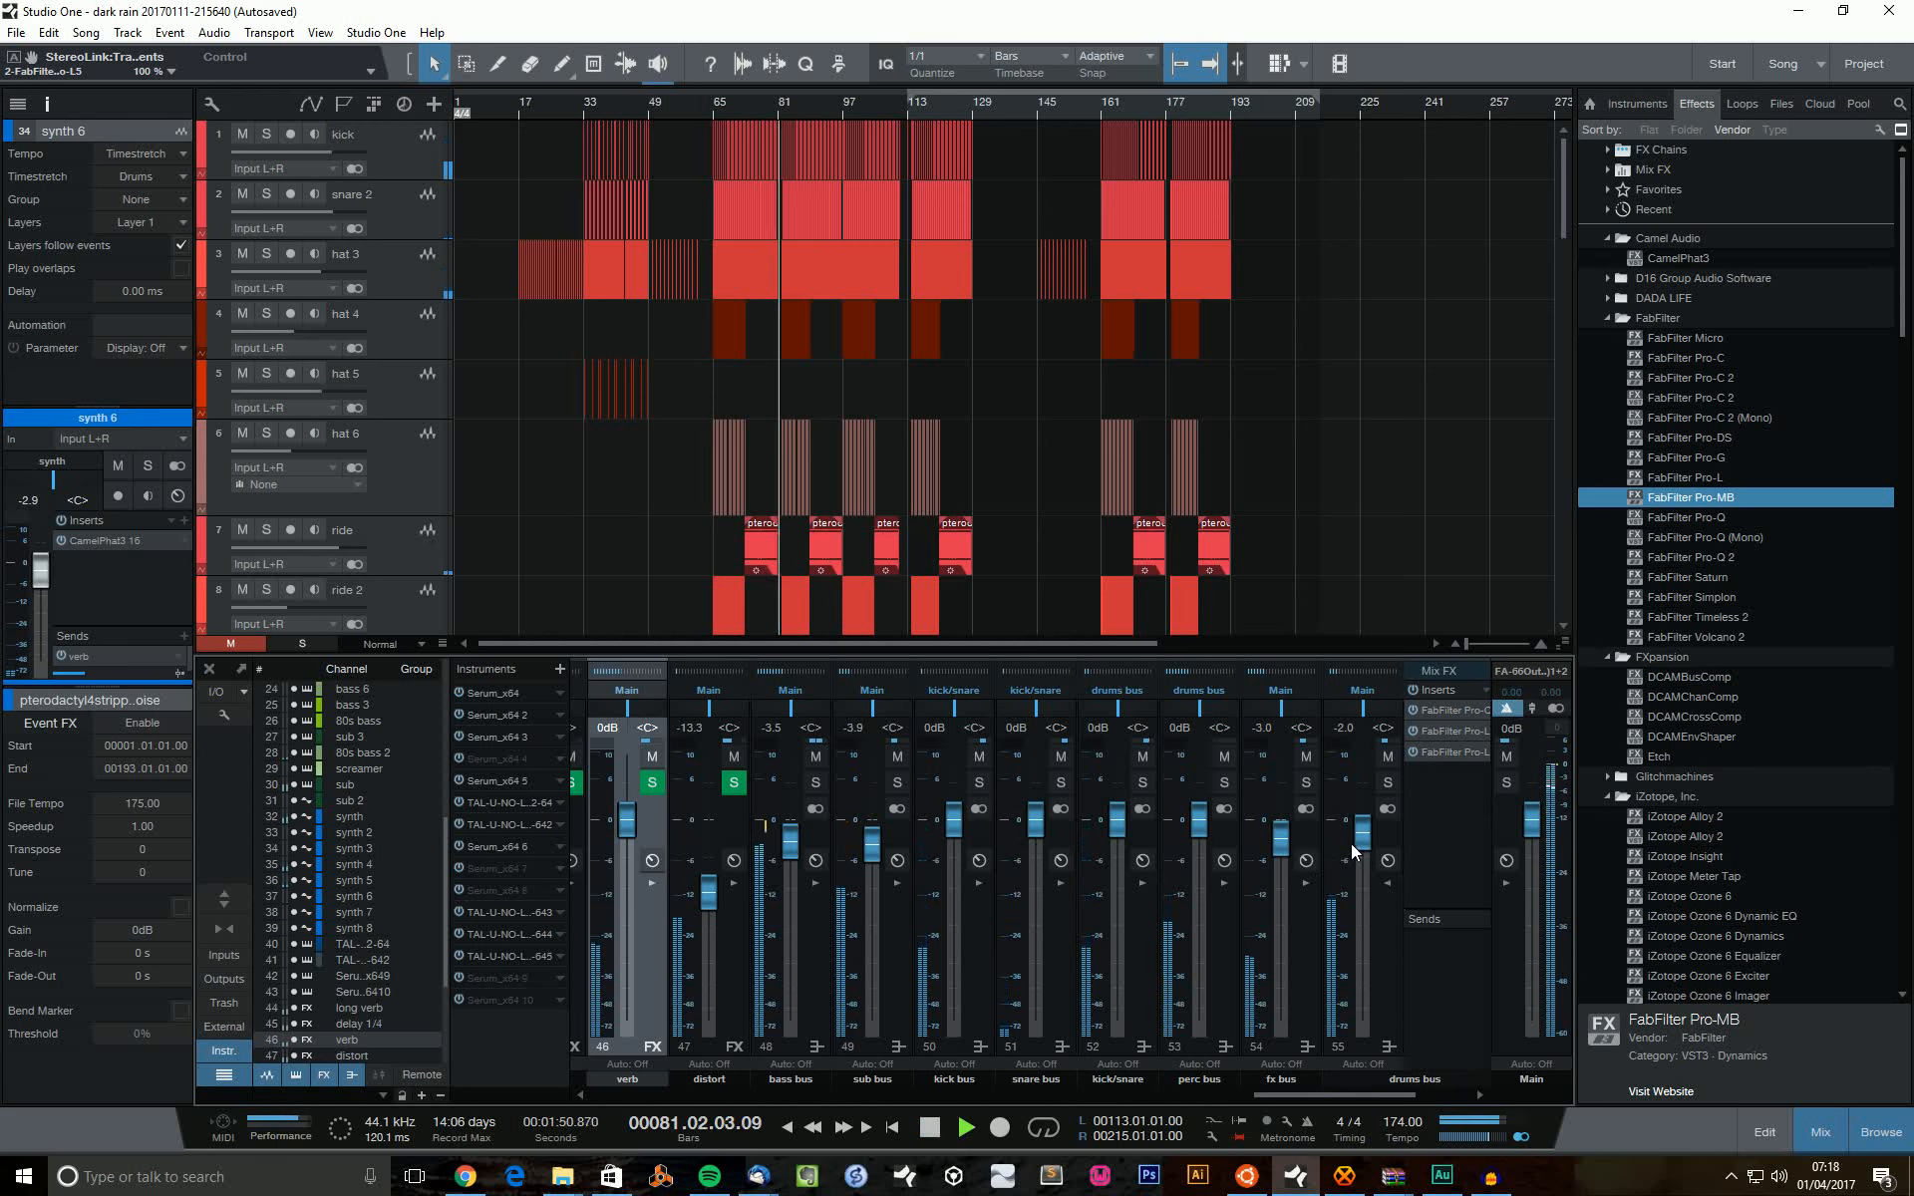
mouse_move(1343, 849)
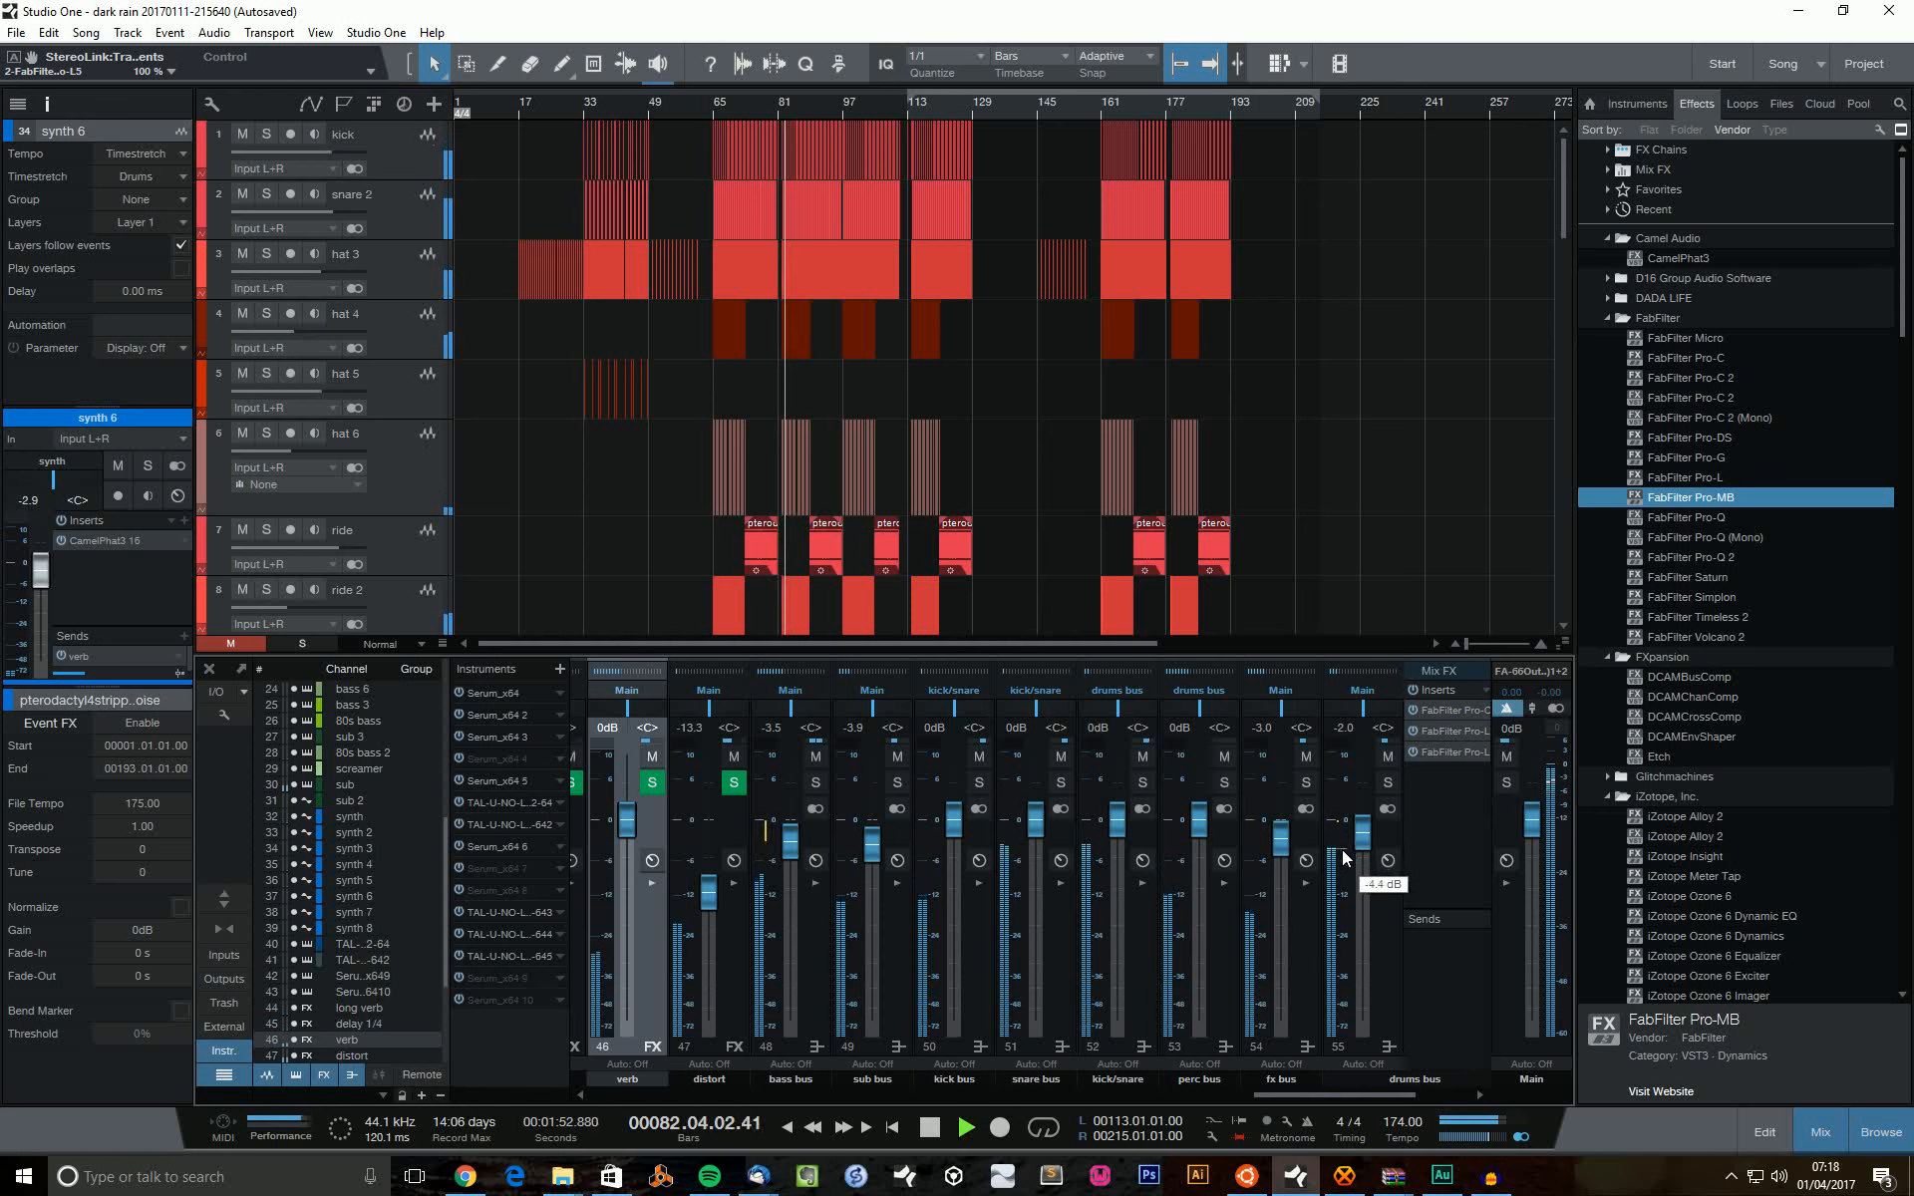
Expand the Main output channel in the mixer, bypass all its inserts and play the mix without master processing.
key(space)
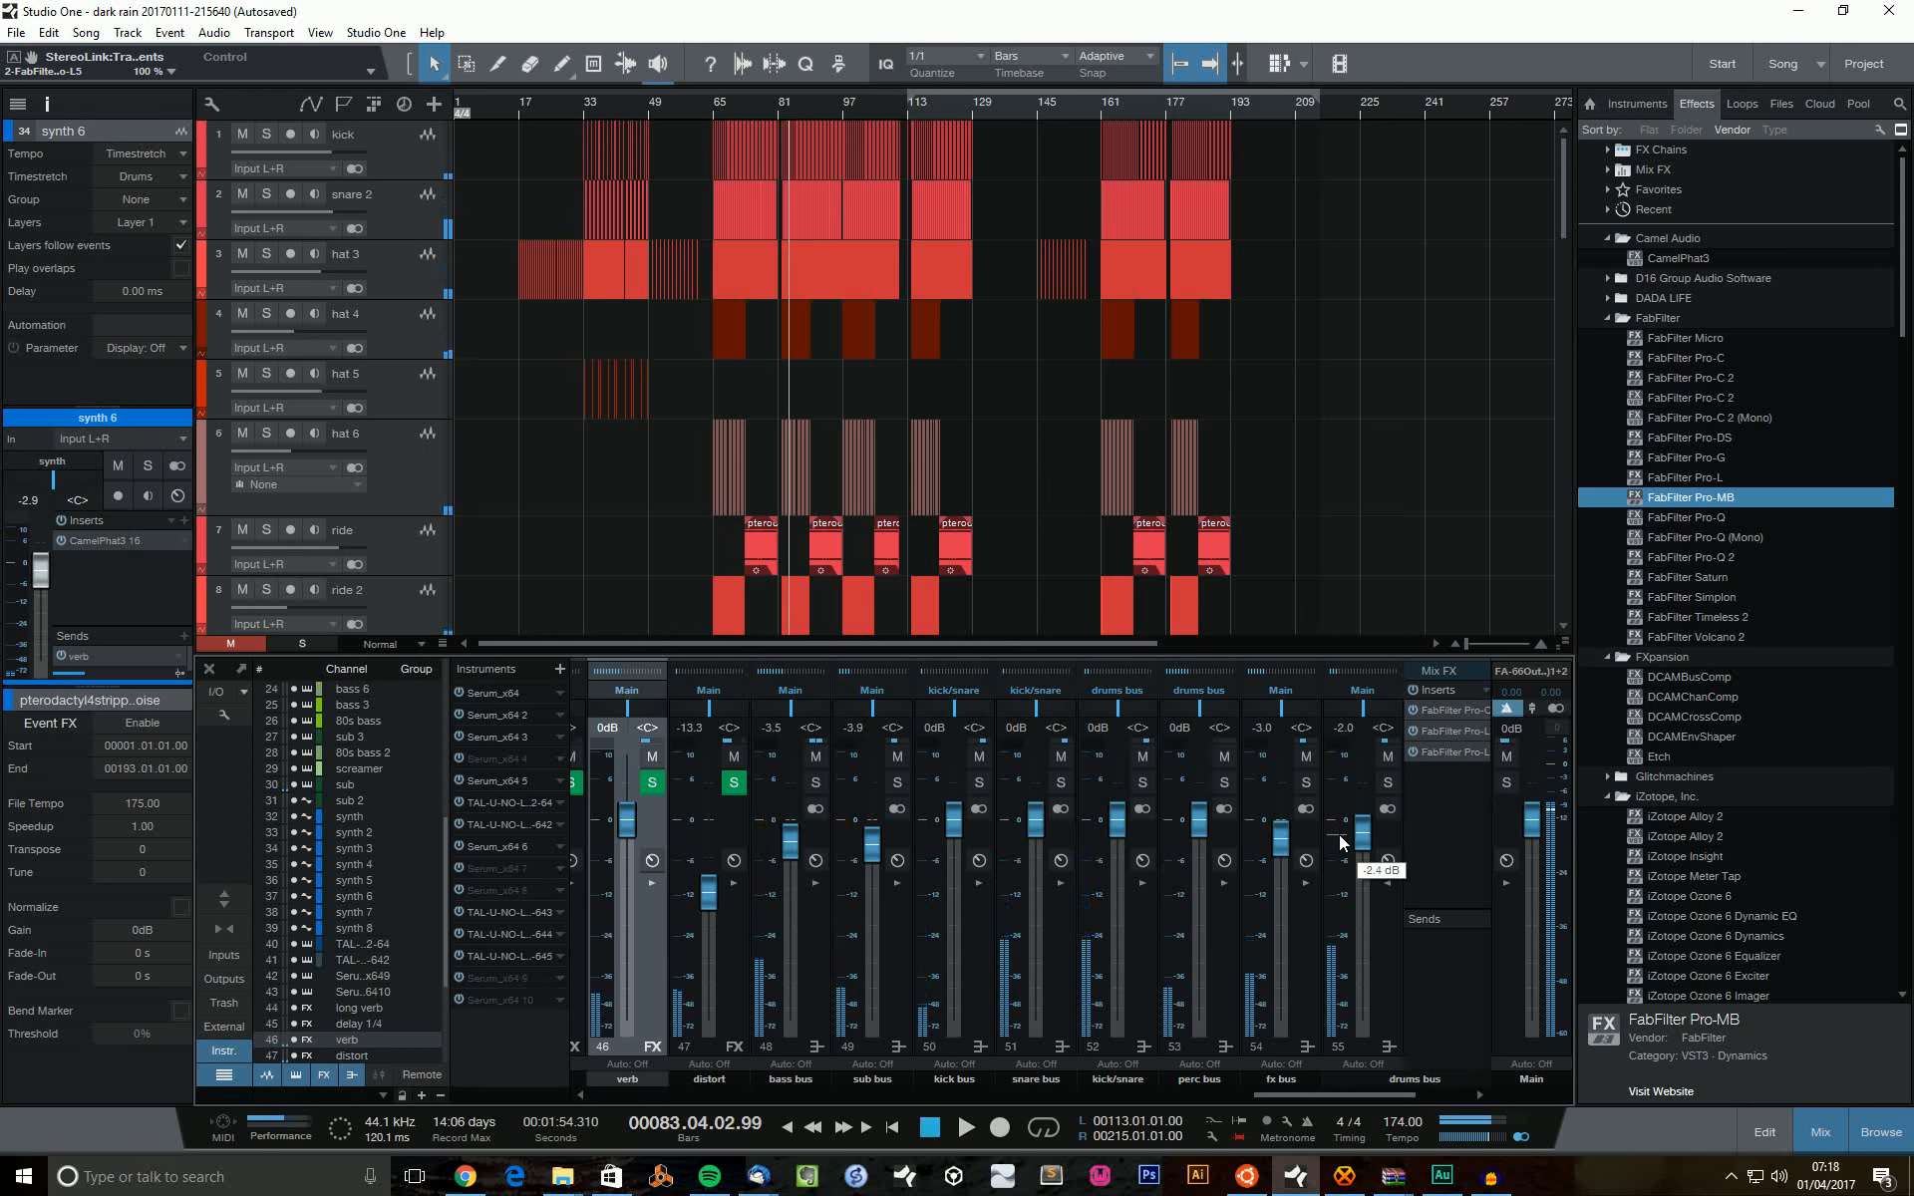
drag(1360, 1093, 1434, 1095)
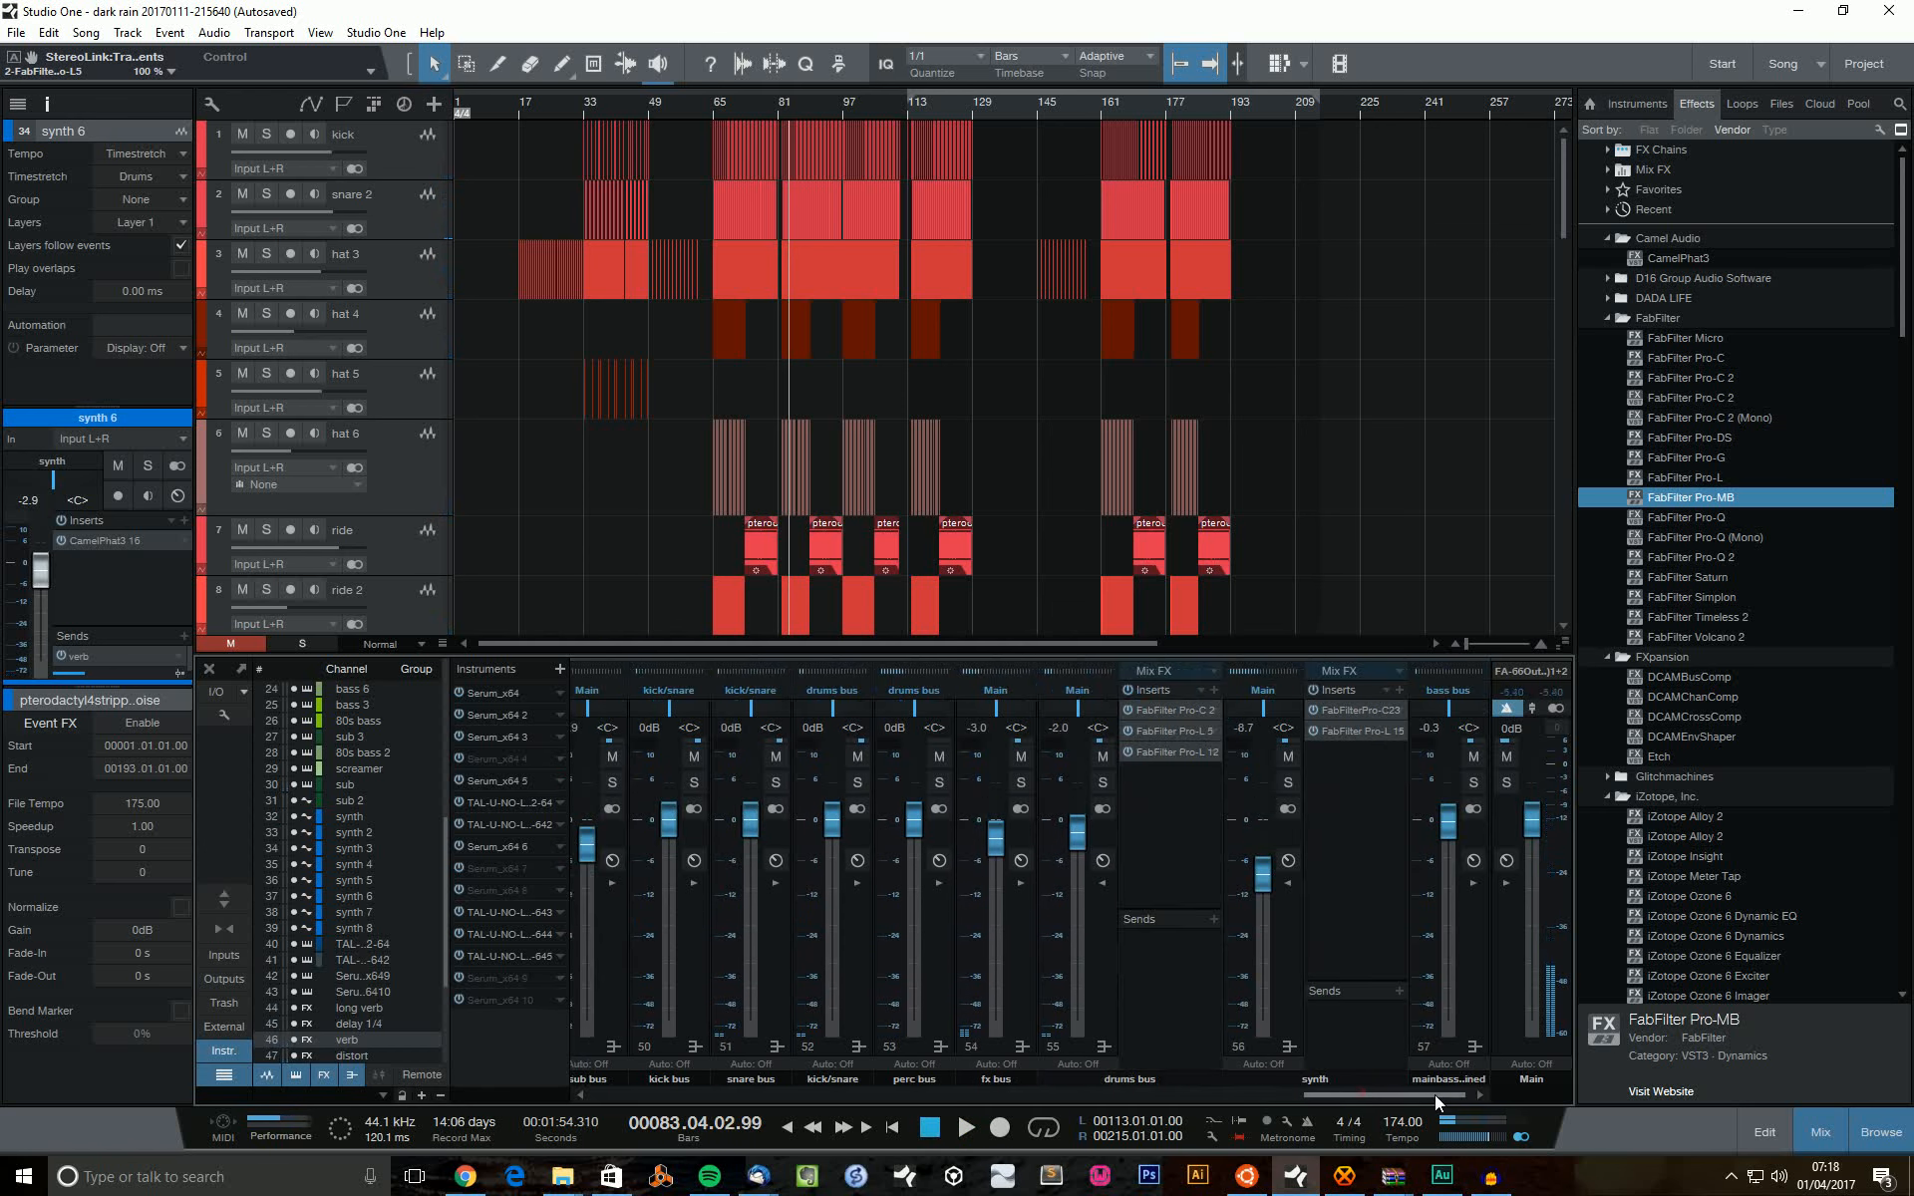
click(1505, 883)
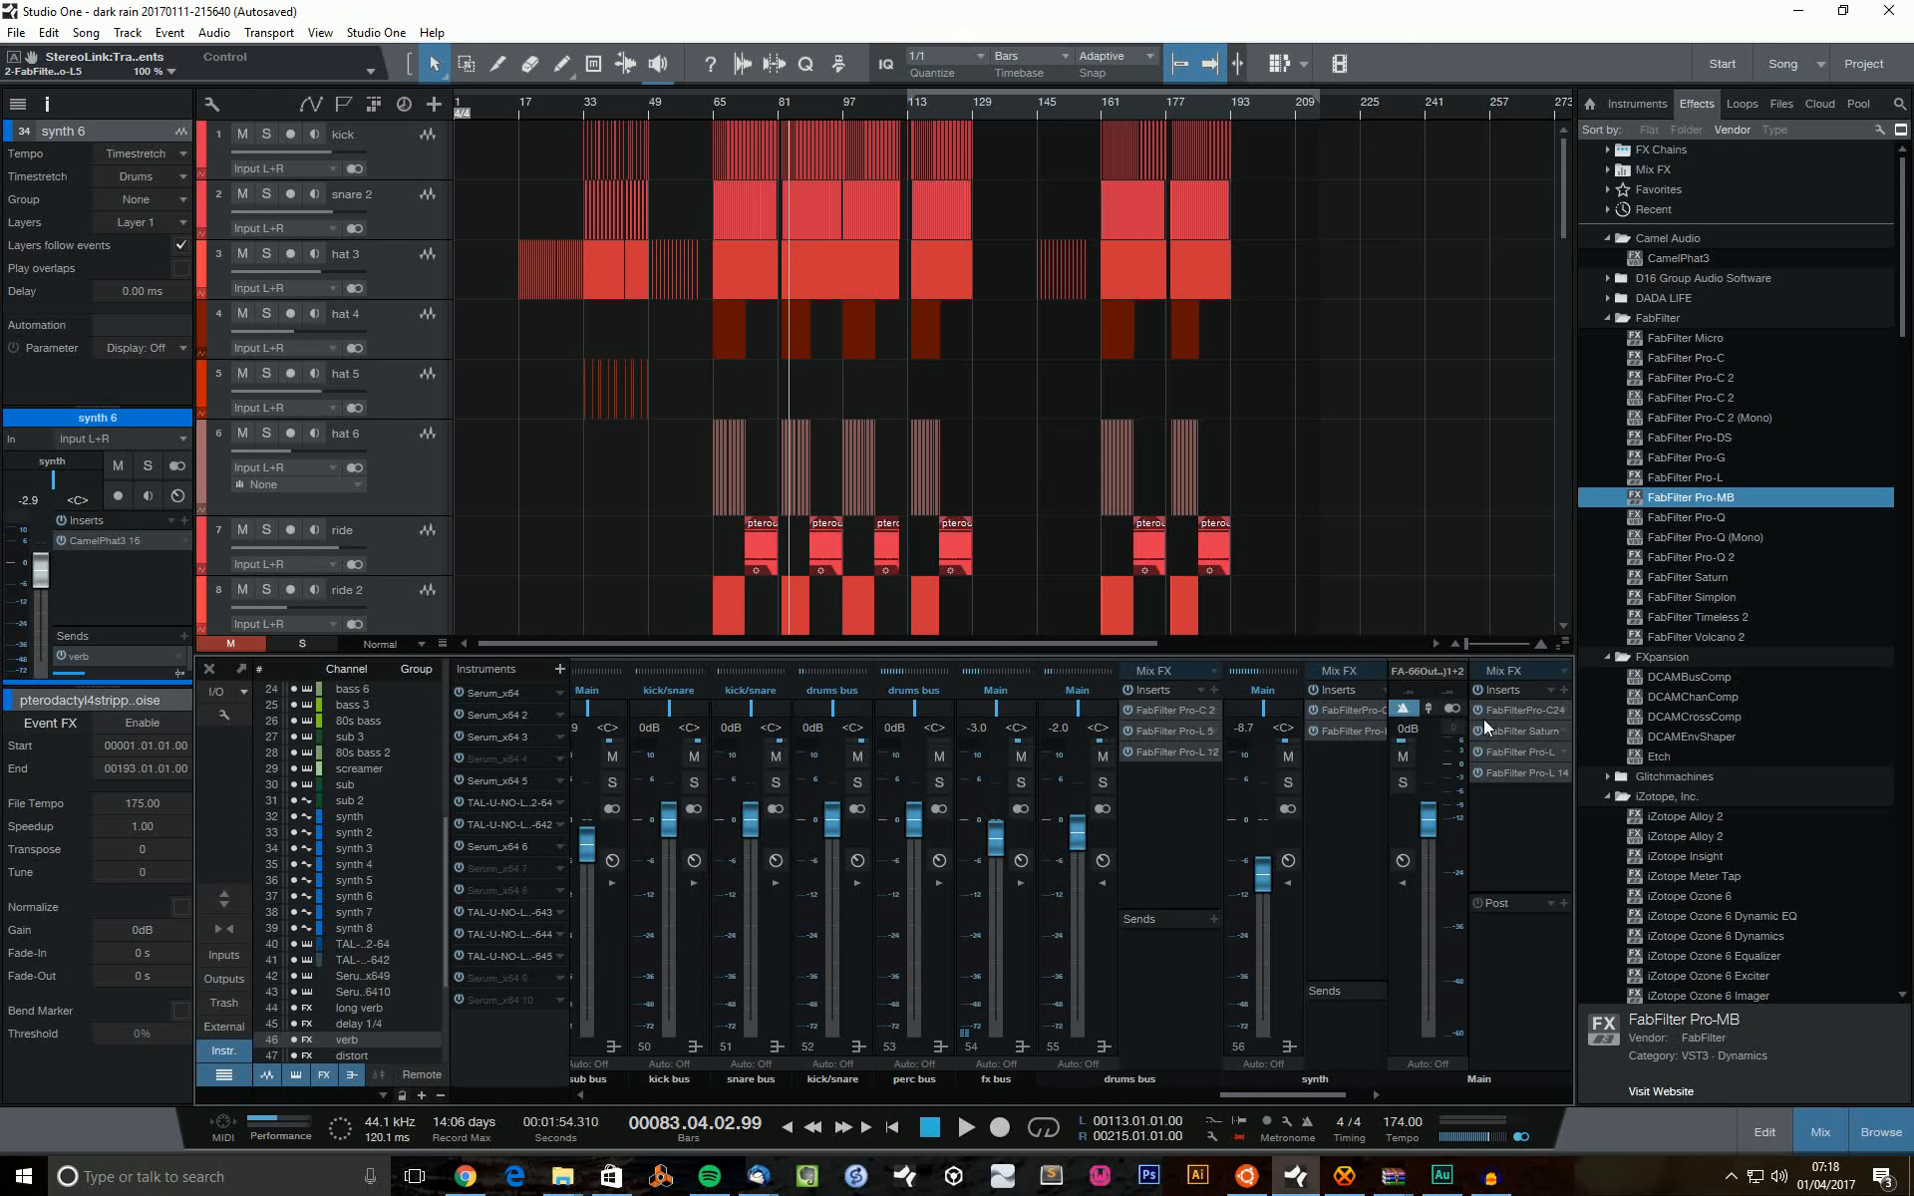
click(1478, 690)
key(space)
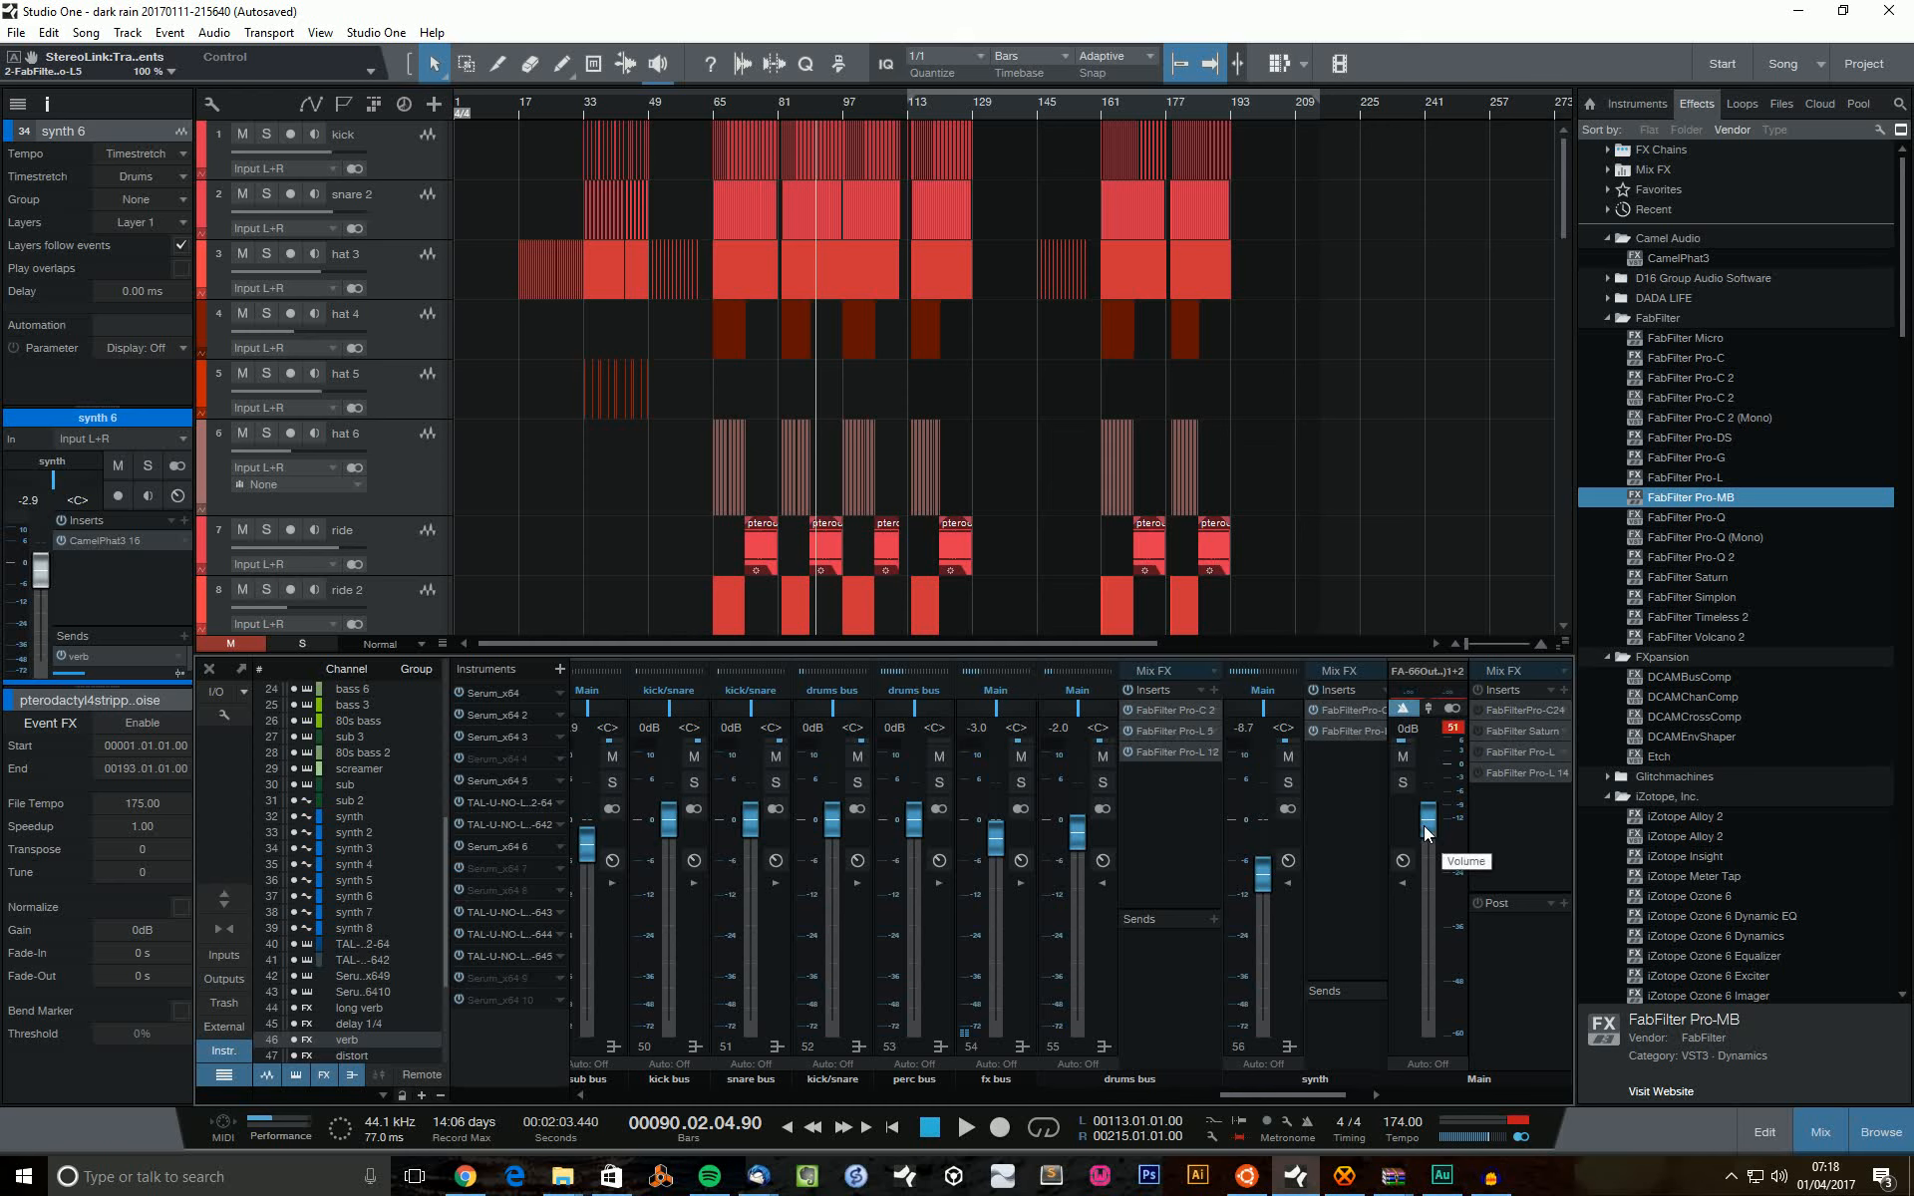
Try the Main fader at -6.2 dB during short playback passages, and return it to 0 dB.
drag(1426, 823, 1426, 867)
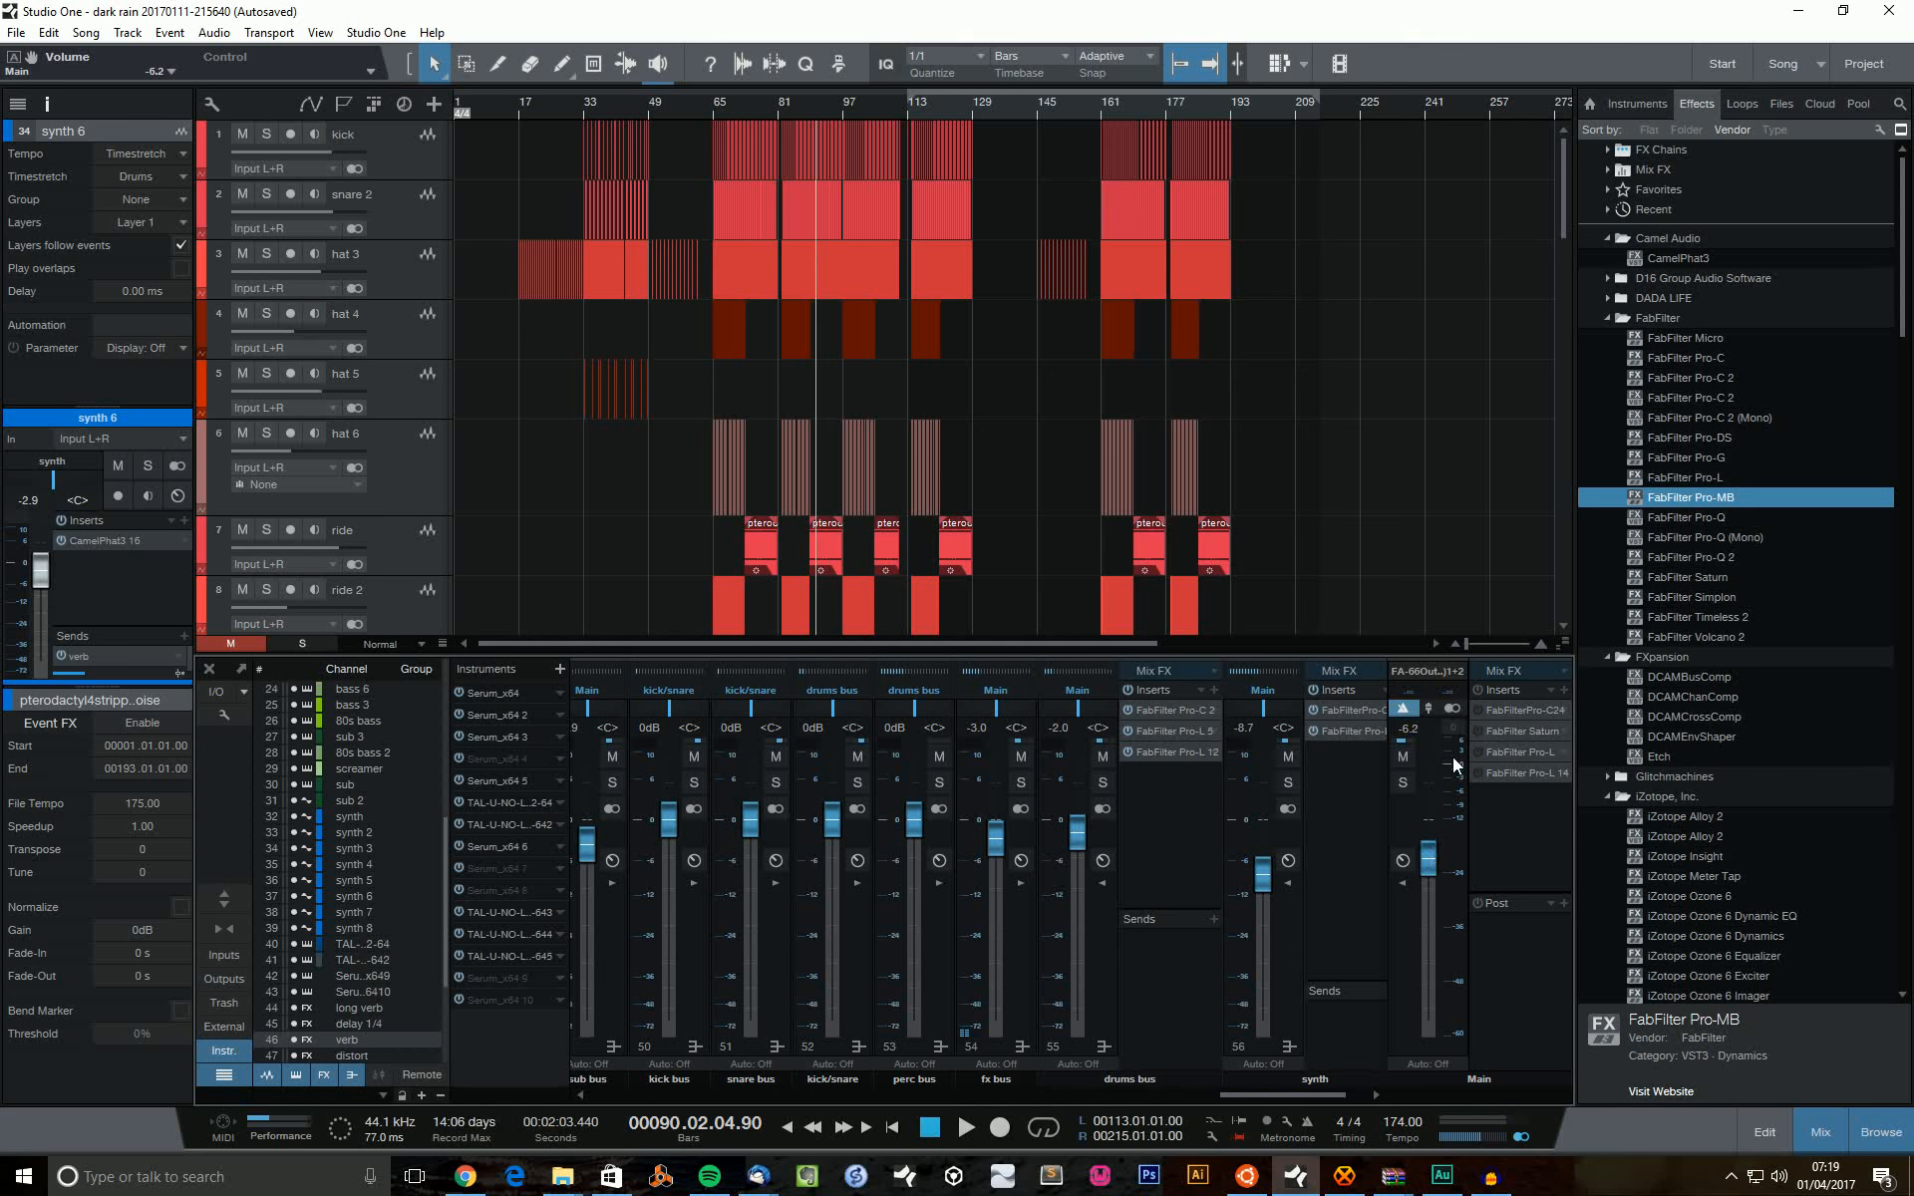
key(space)
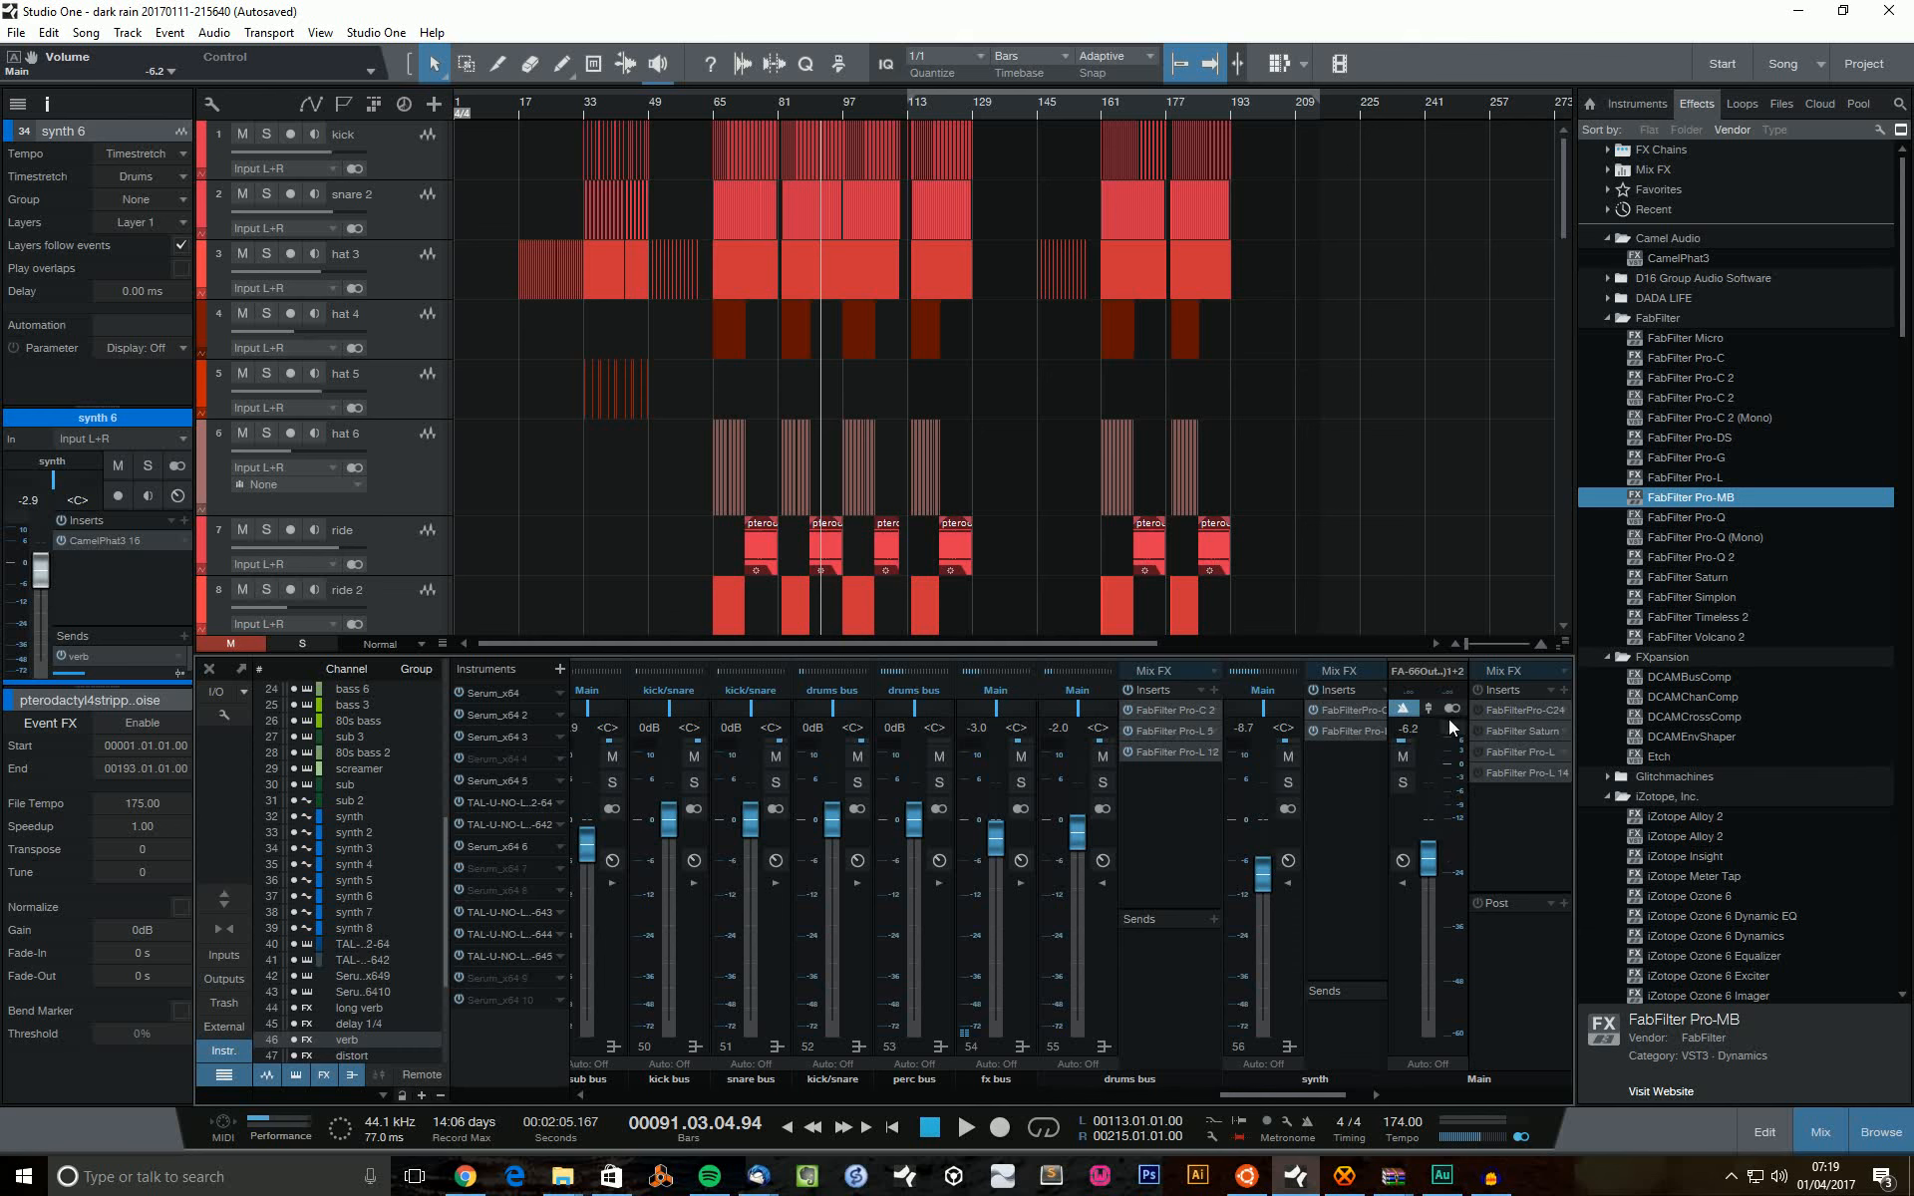
key(space)
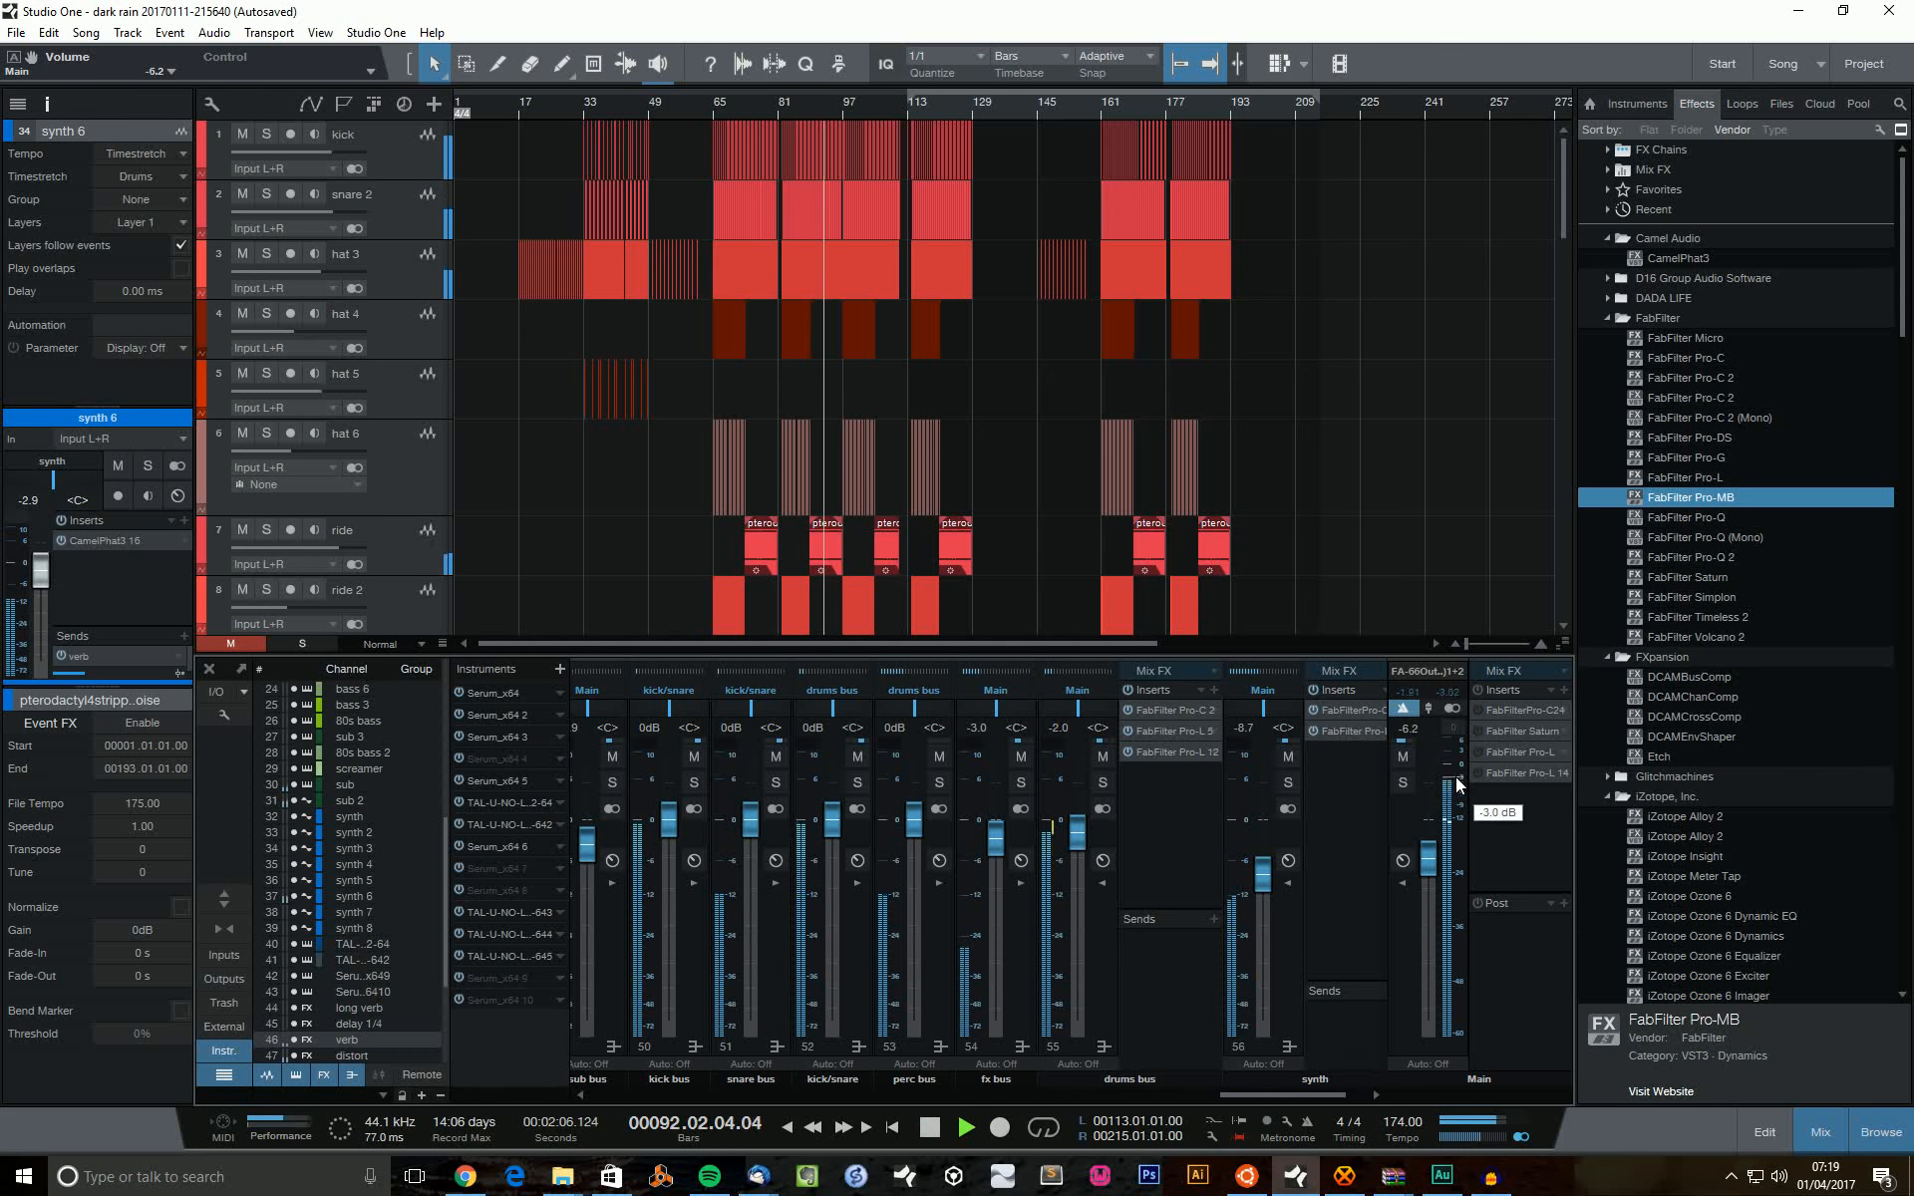
key(space)
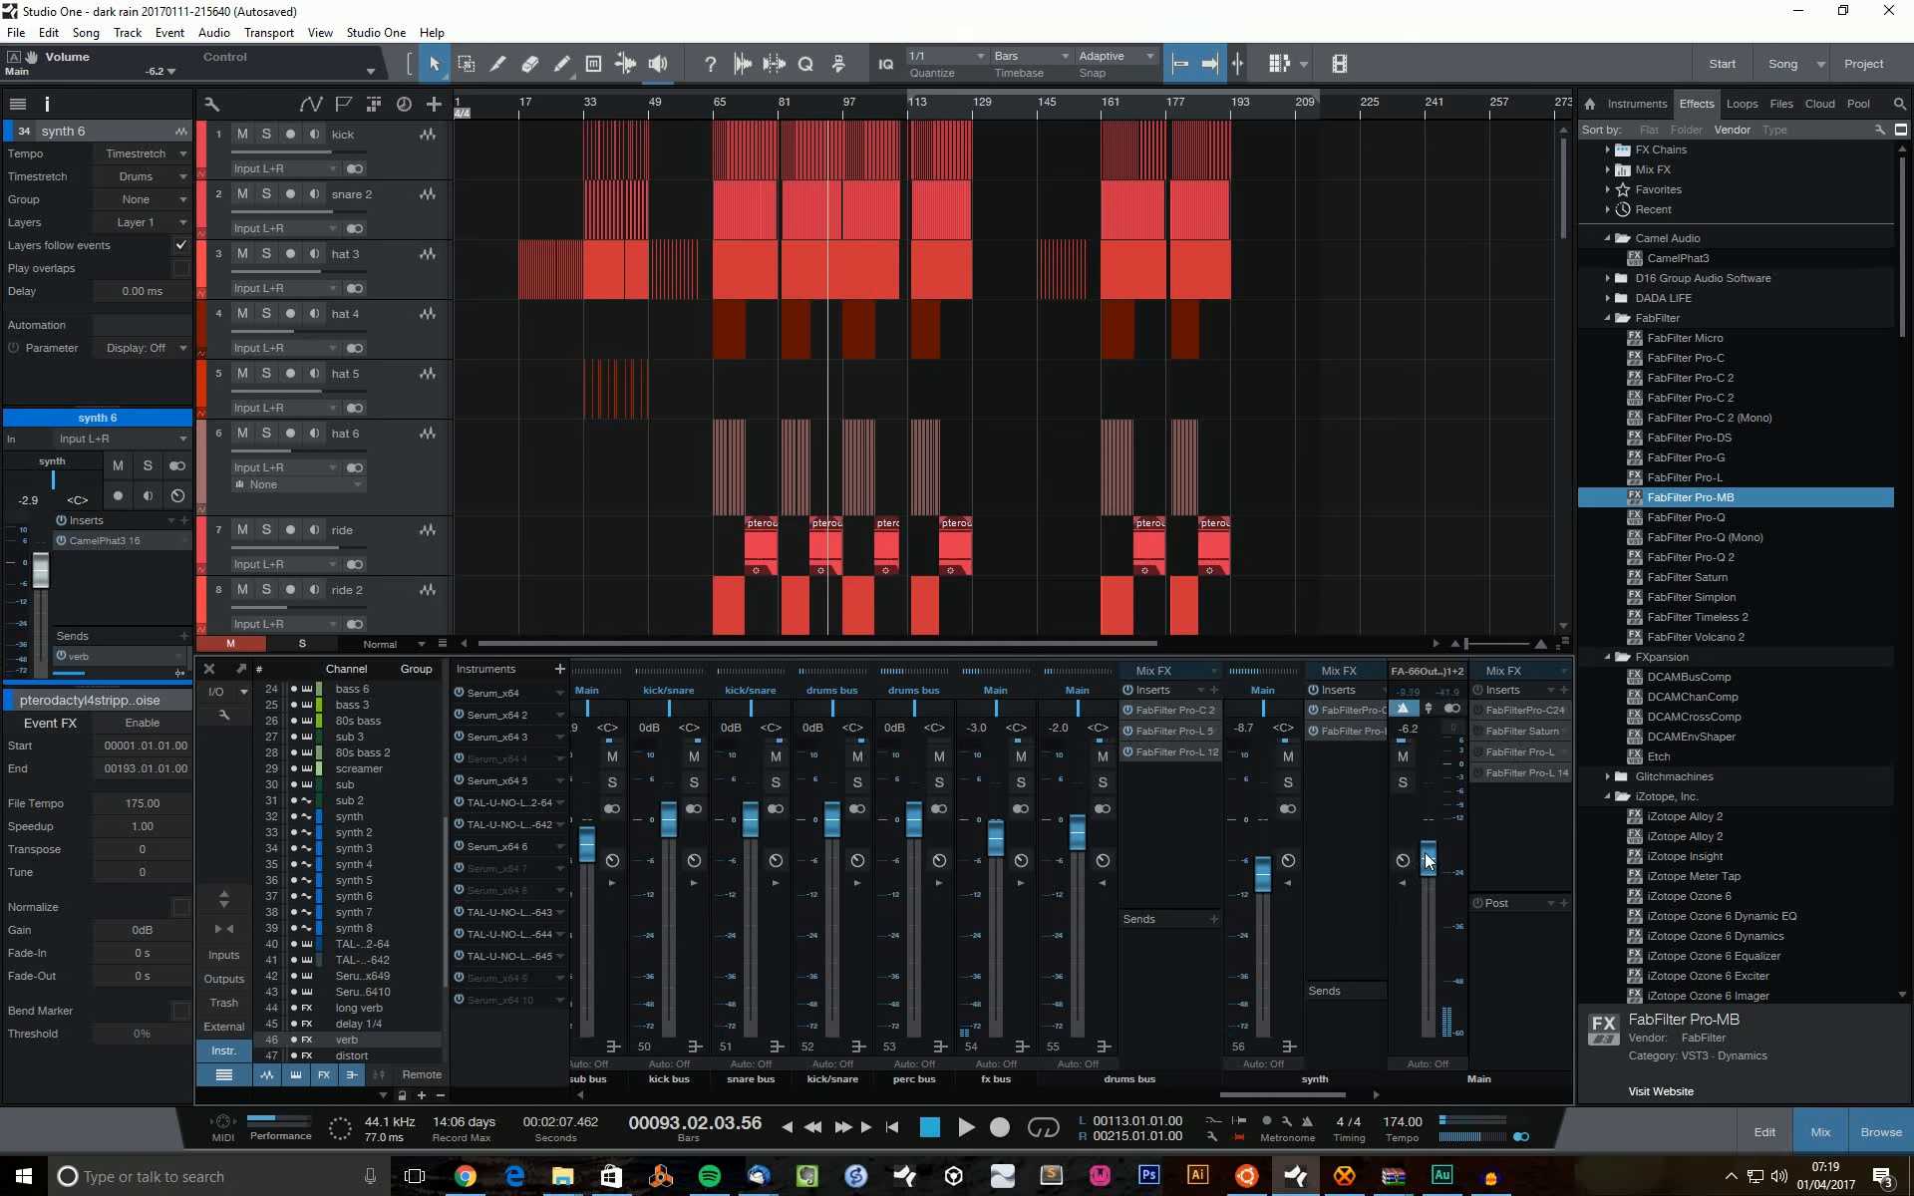
drag(1426, 859, 1451, 818)
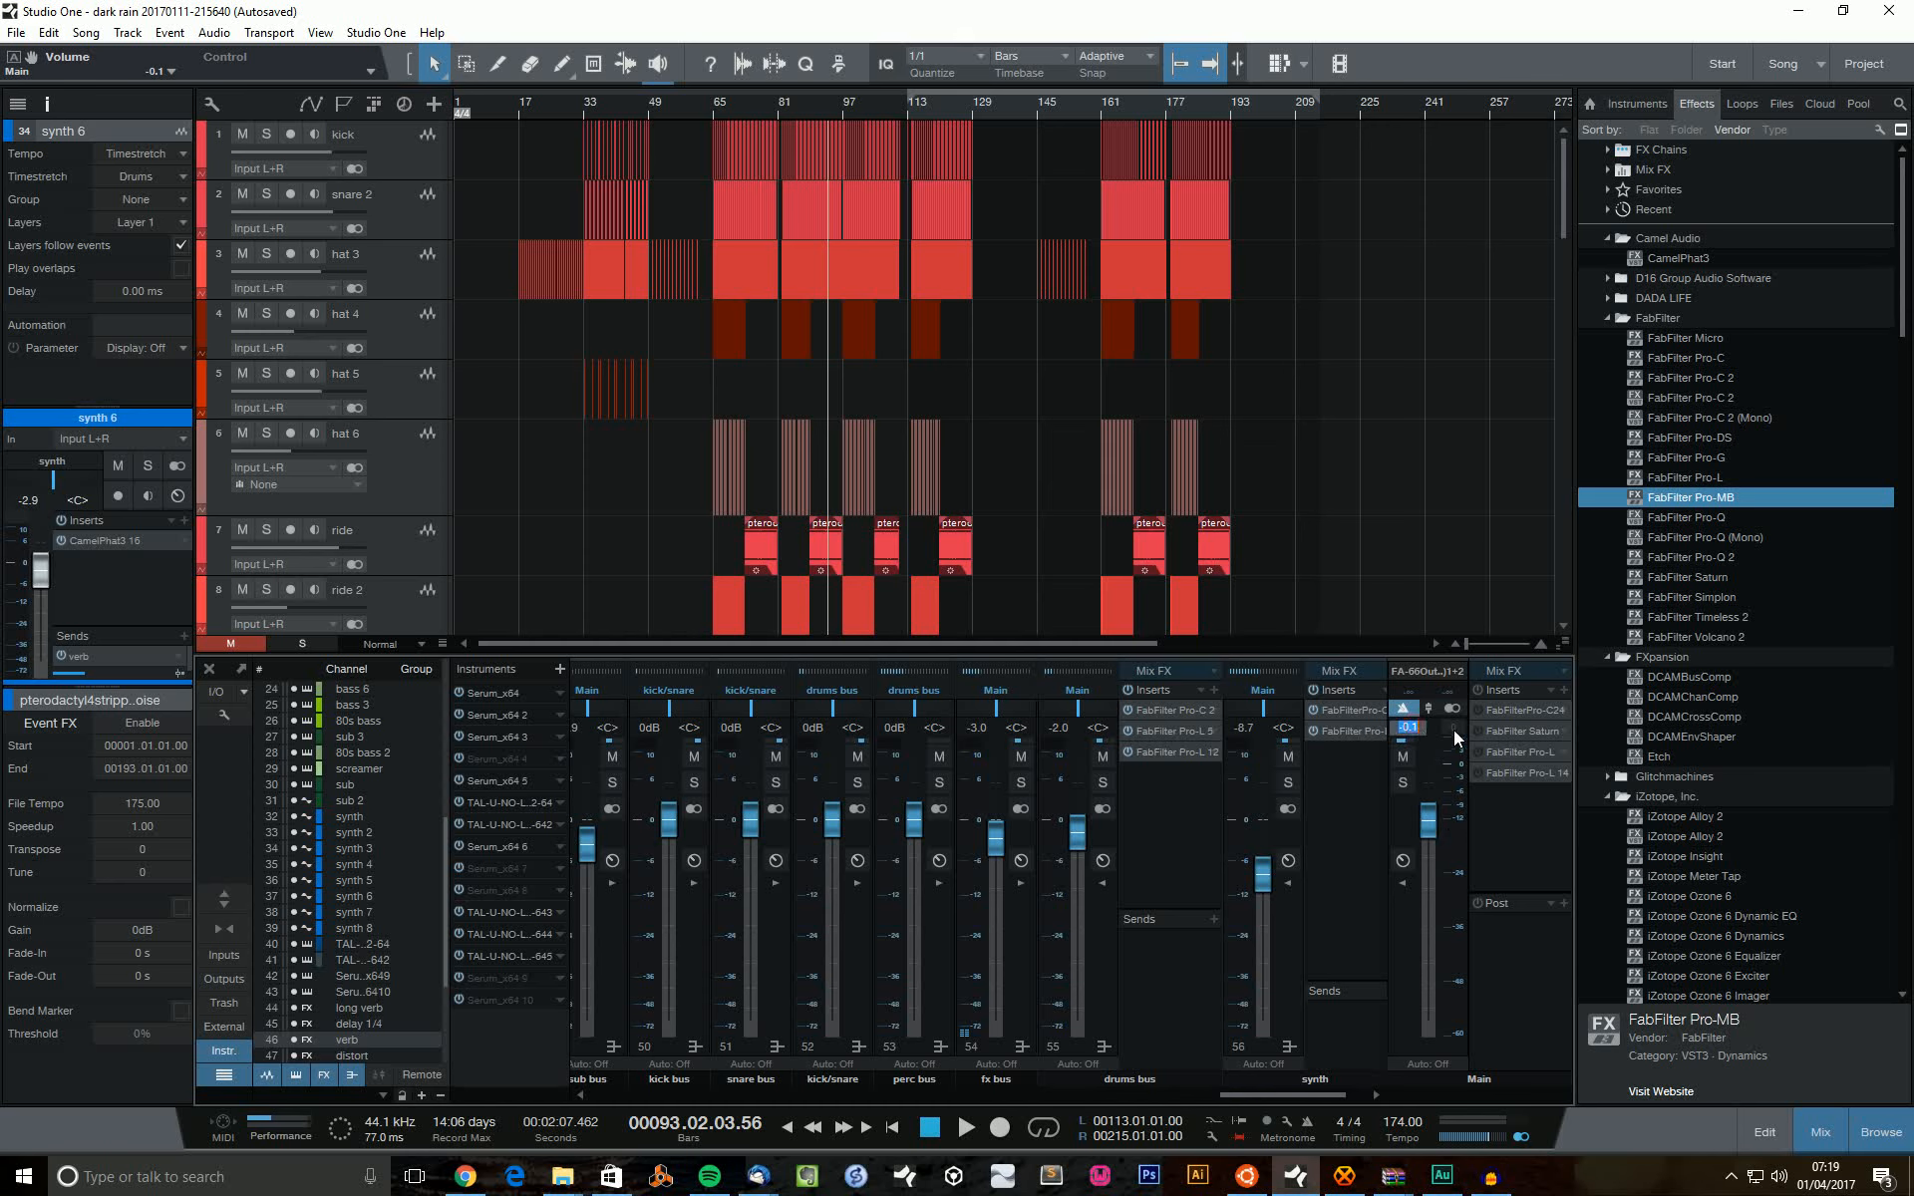
key(Return)
Review the settings of the FabFilter Pro-C 2 compressor and the FabFilter Saturn on the Main channel.
click(1518, 712)
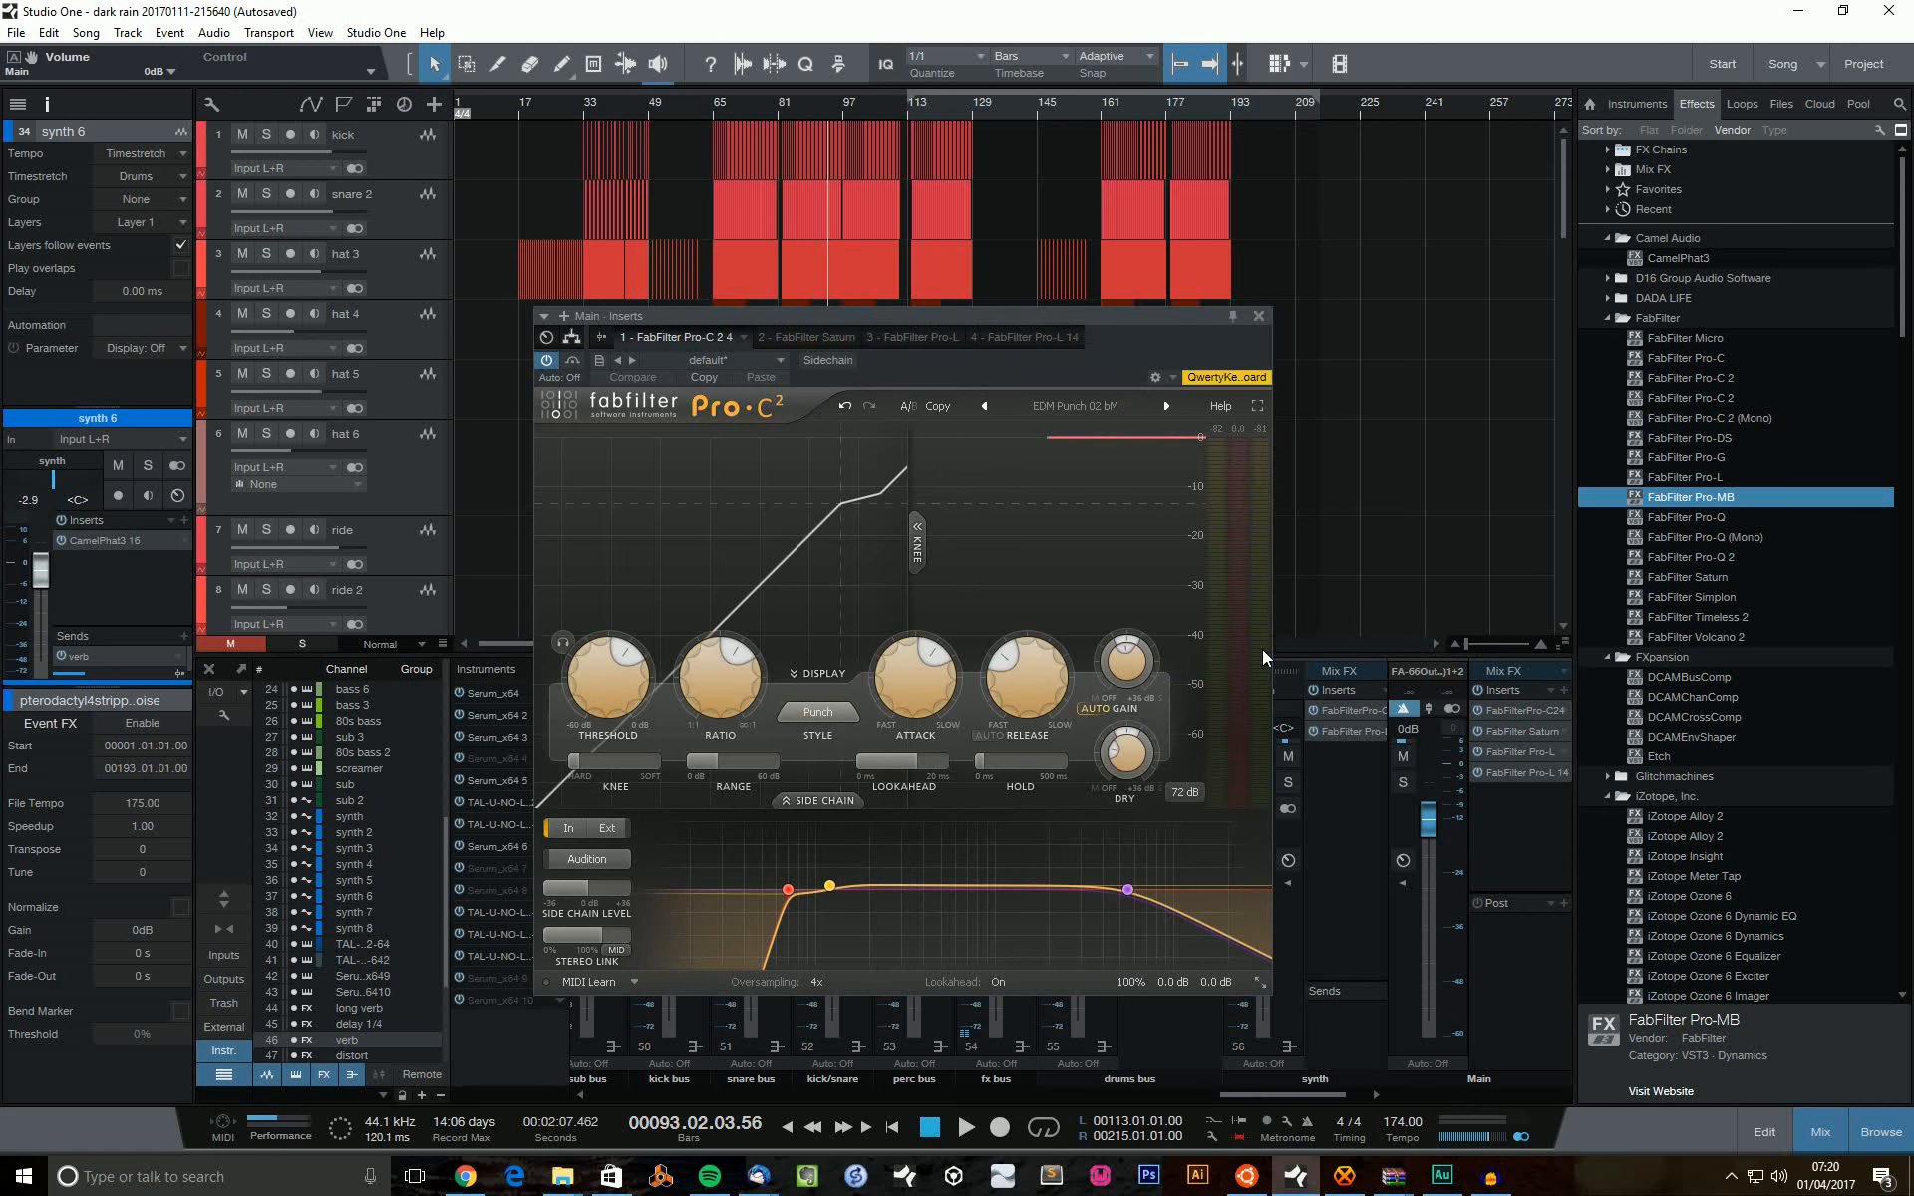
mouse_move(925, 696)
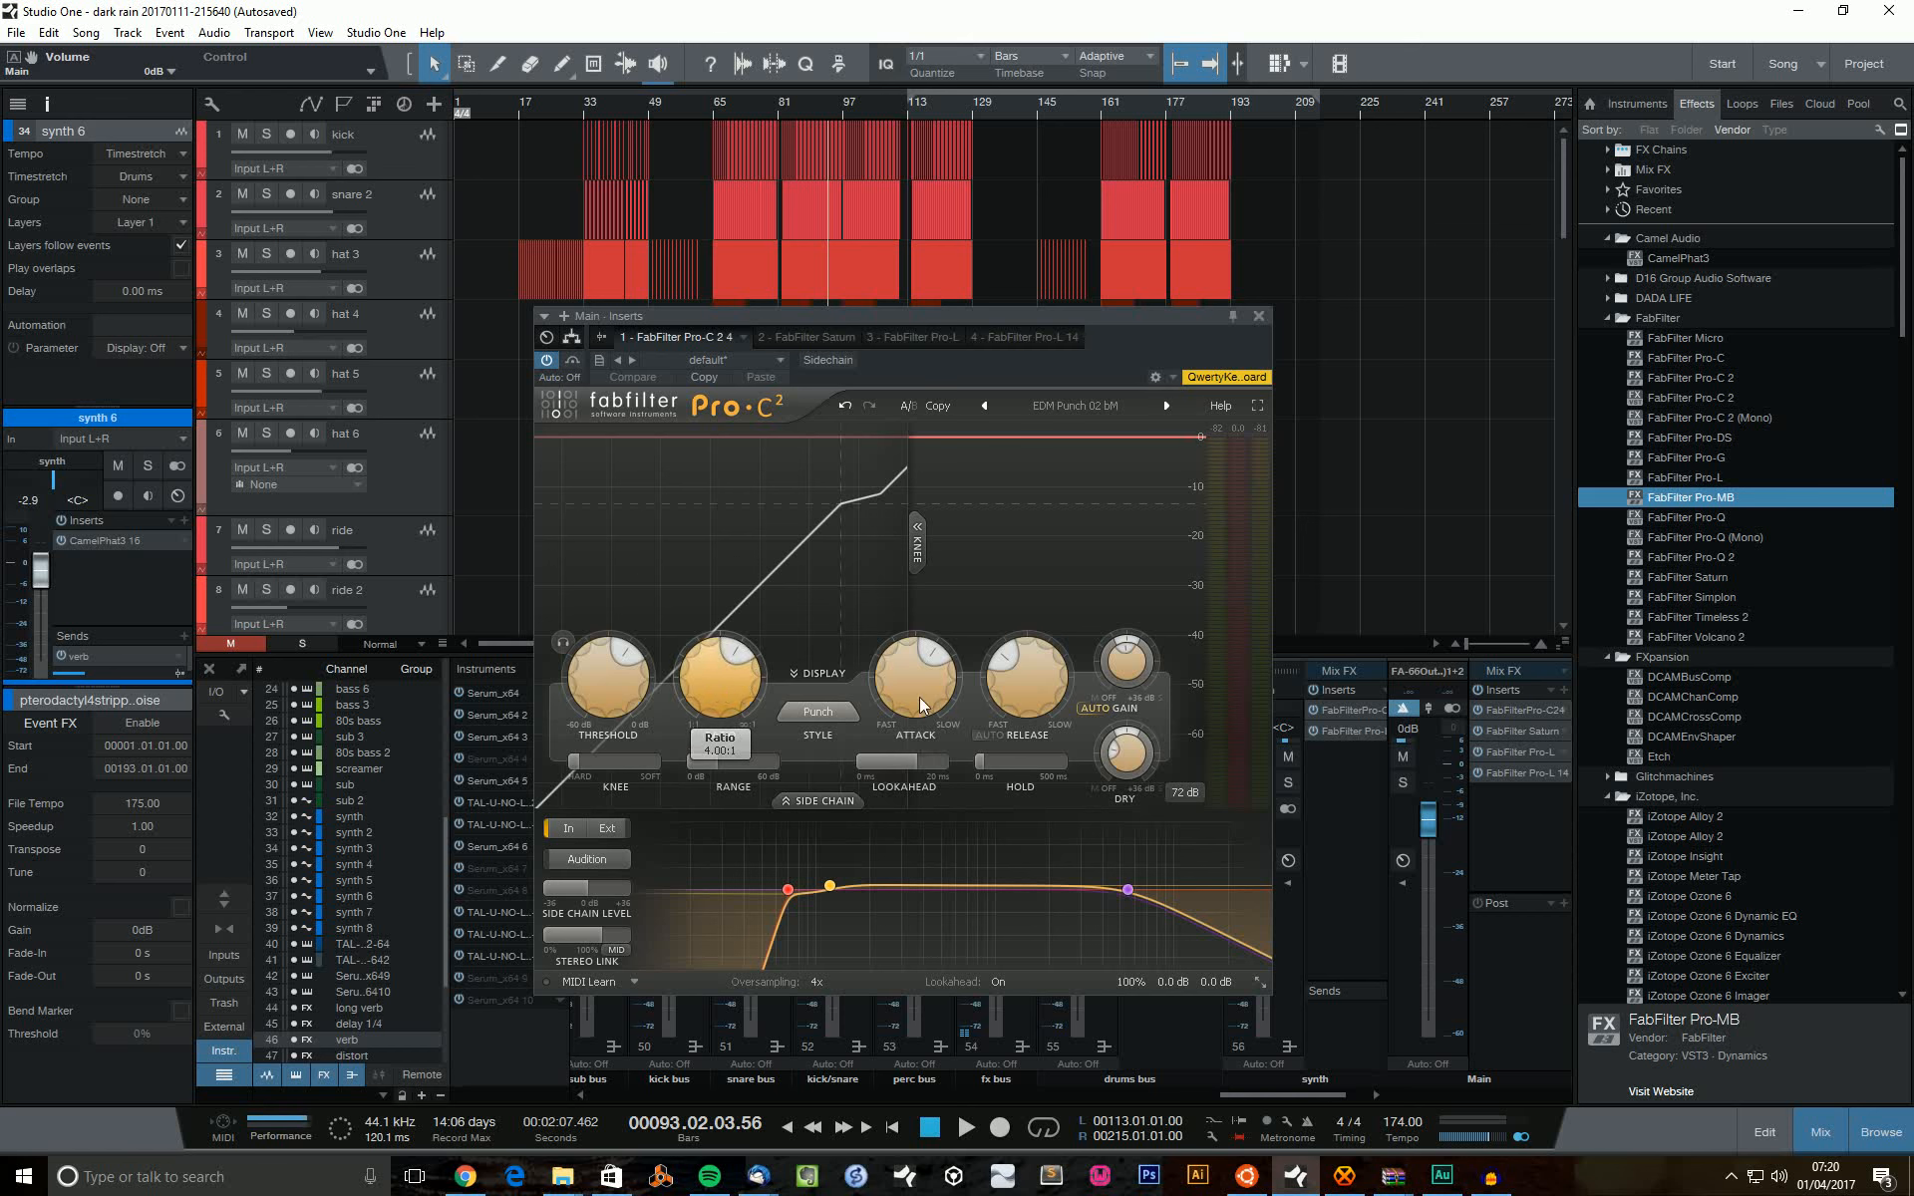
click(1259, 317)
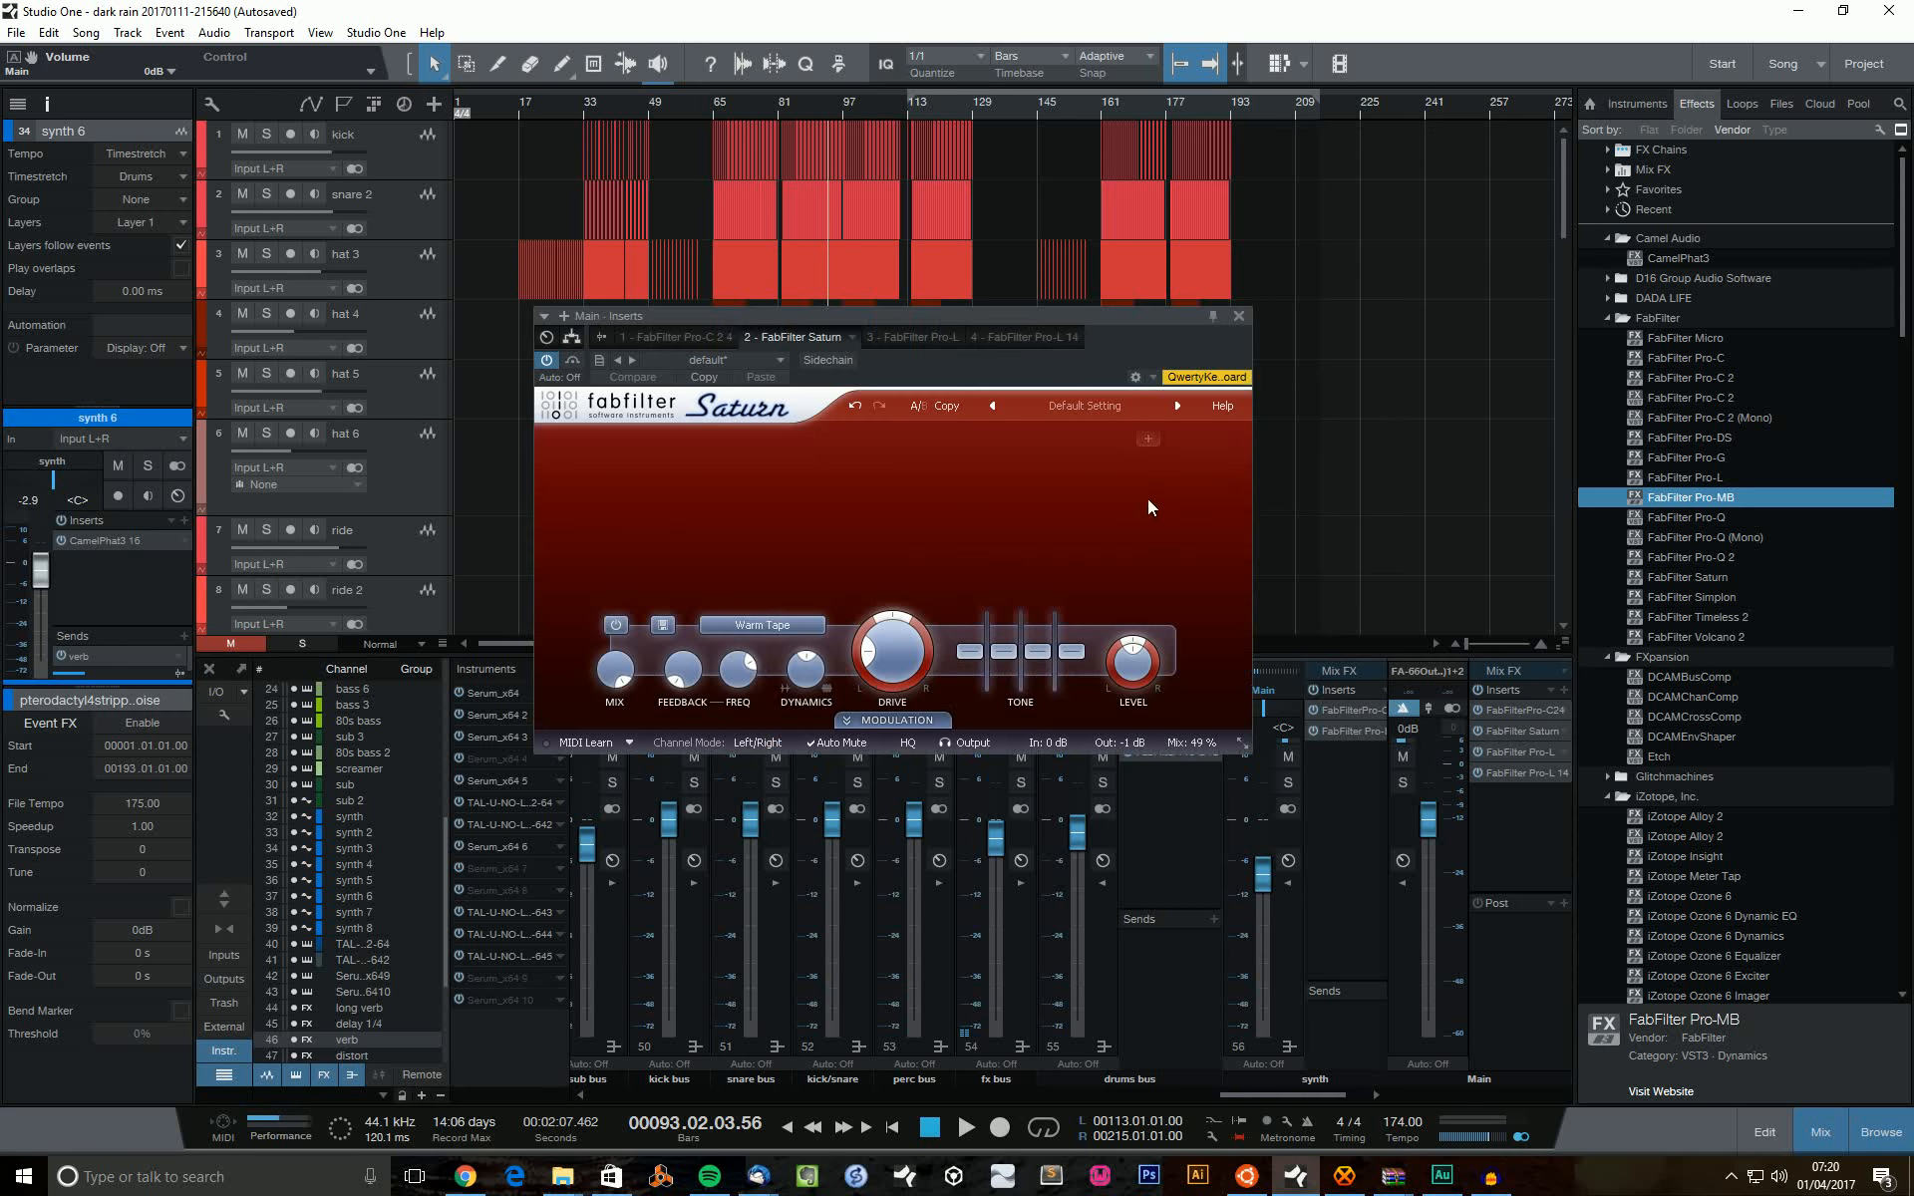
mouse_move(1176, 740)
mouse_move(685, 653)
click(1240, 316)
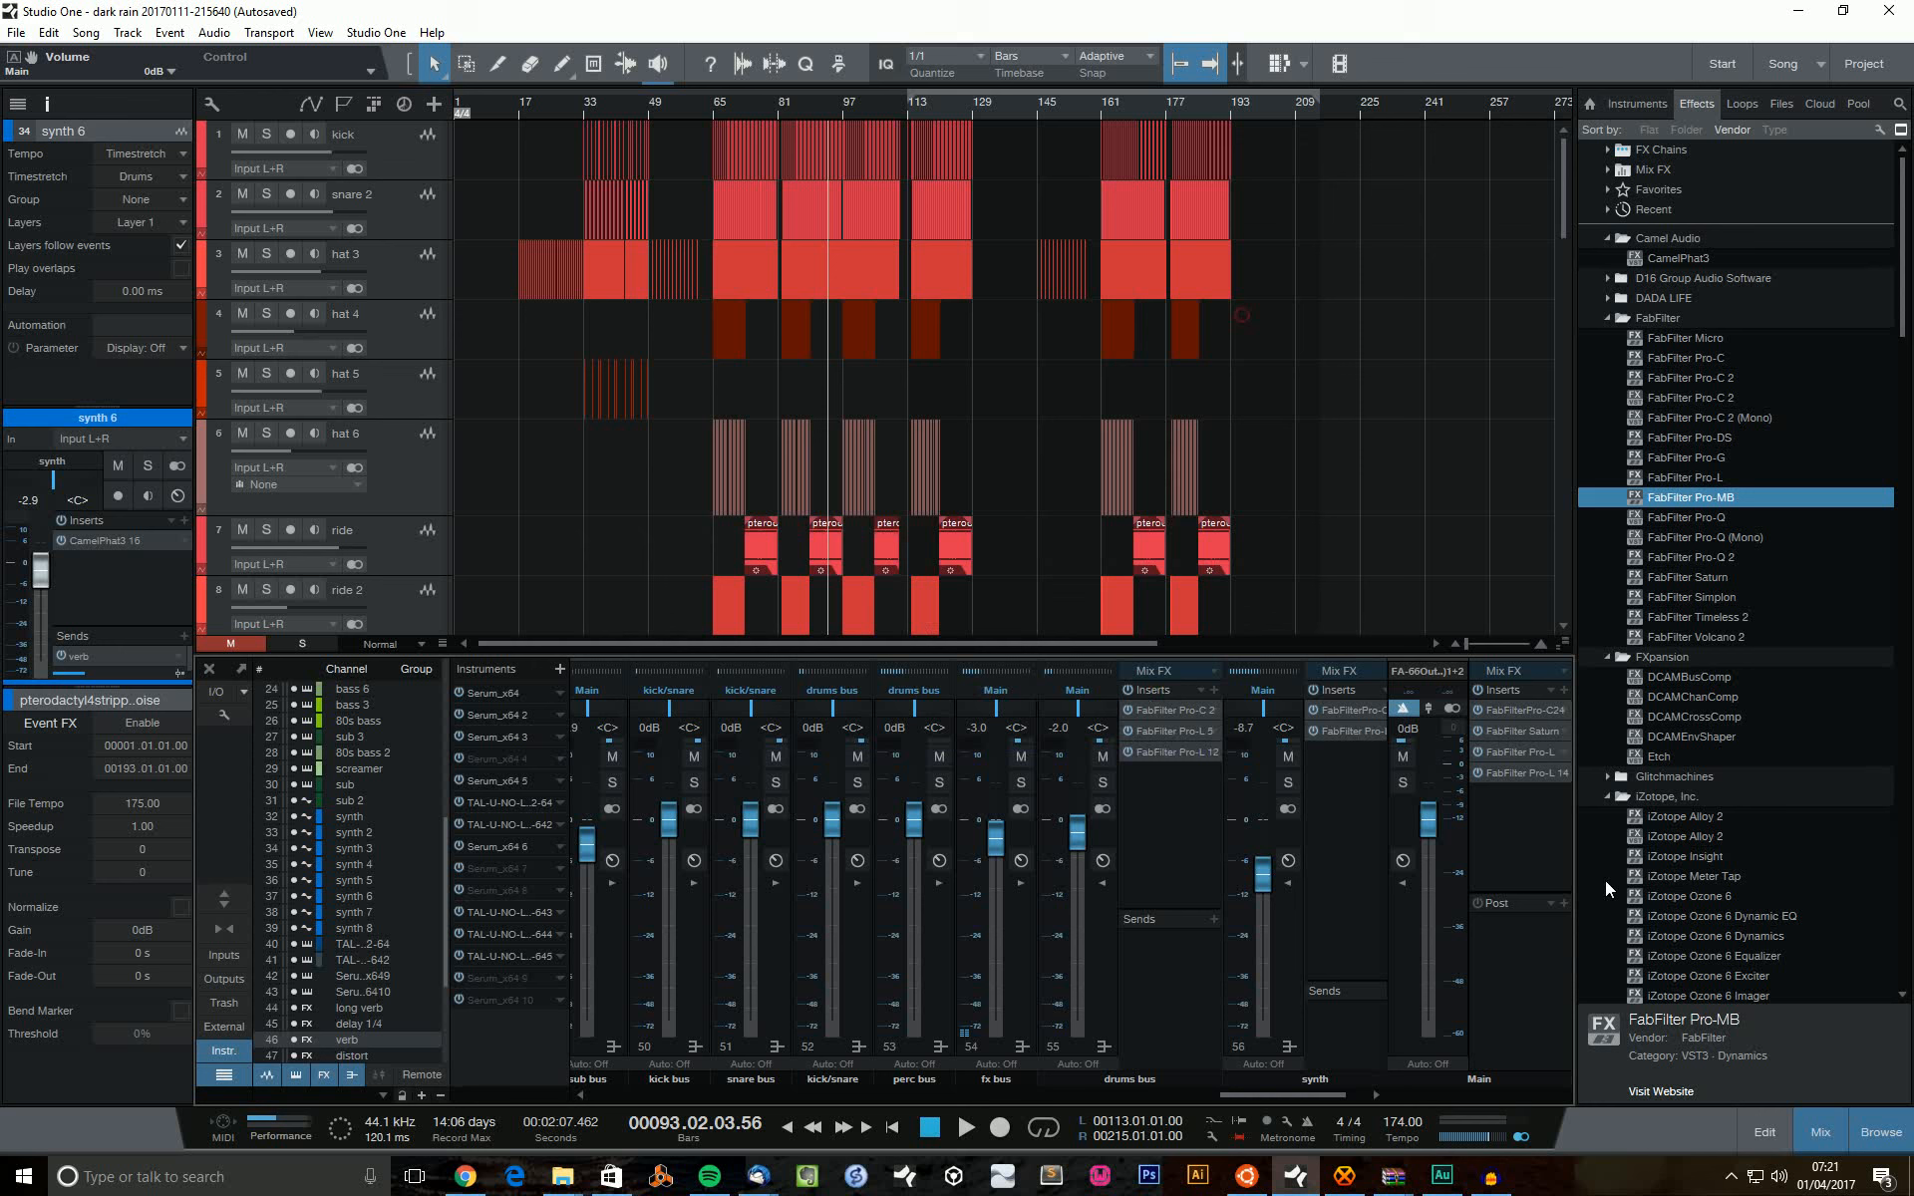
Inspect the gain and attack settings of the first FabFilter Pro-L limiter on the Main channel.
click(1529, 751)
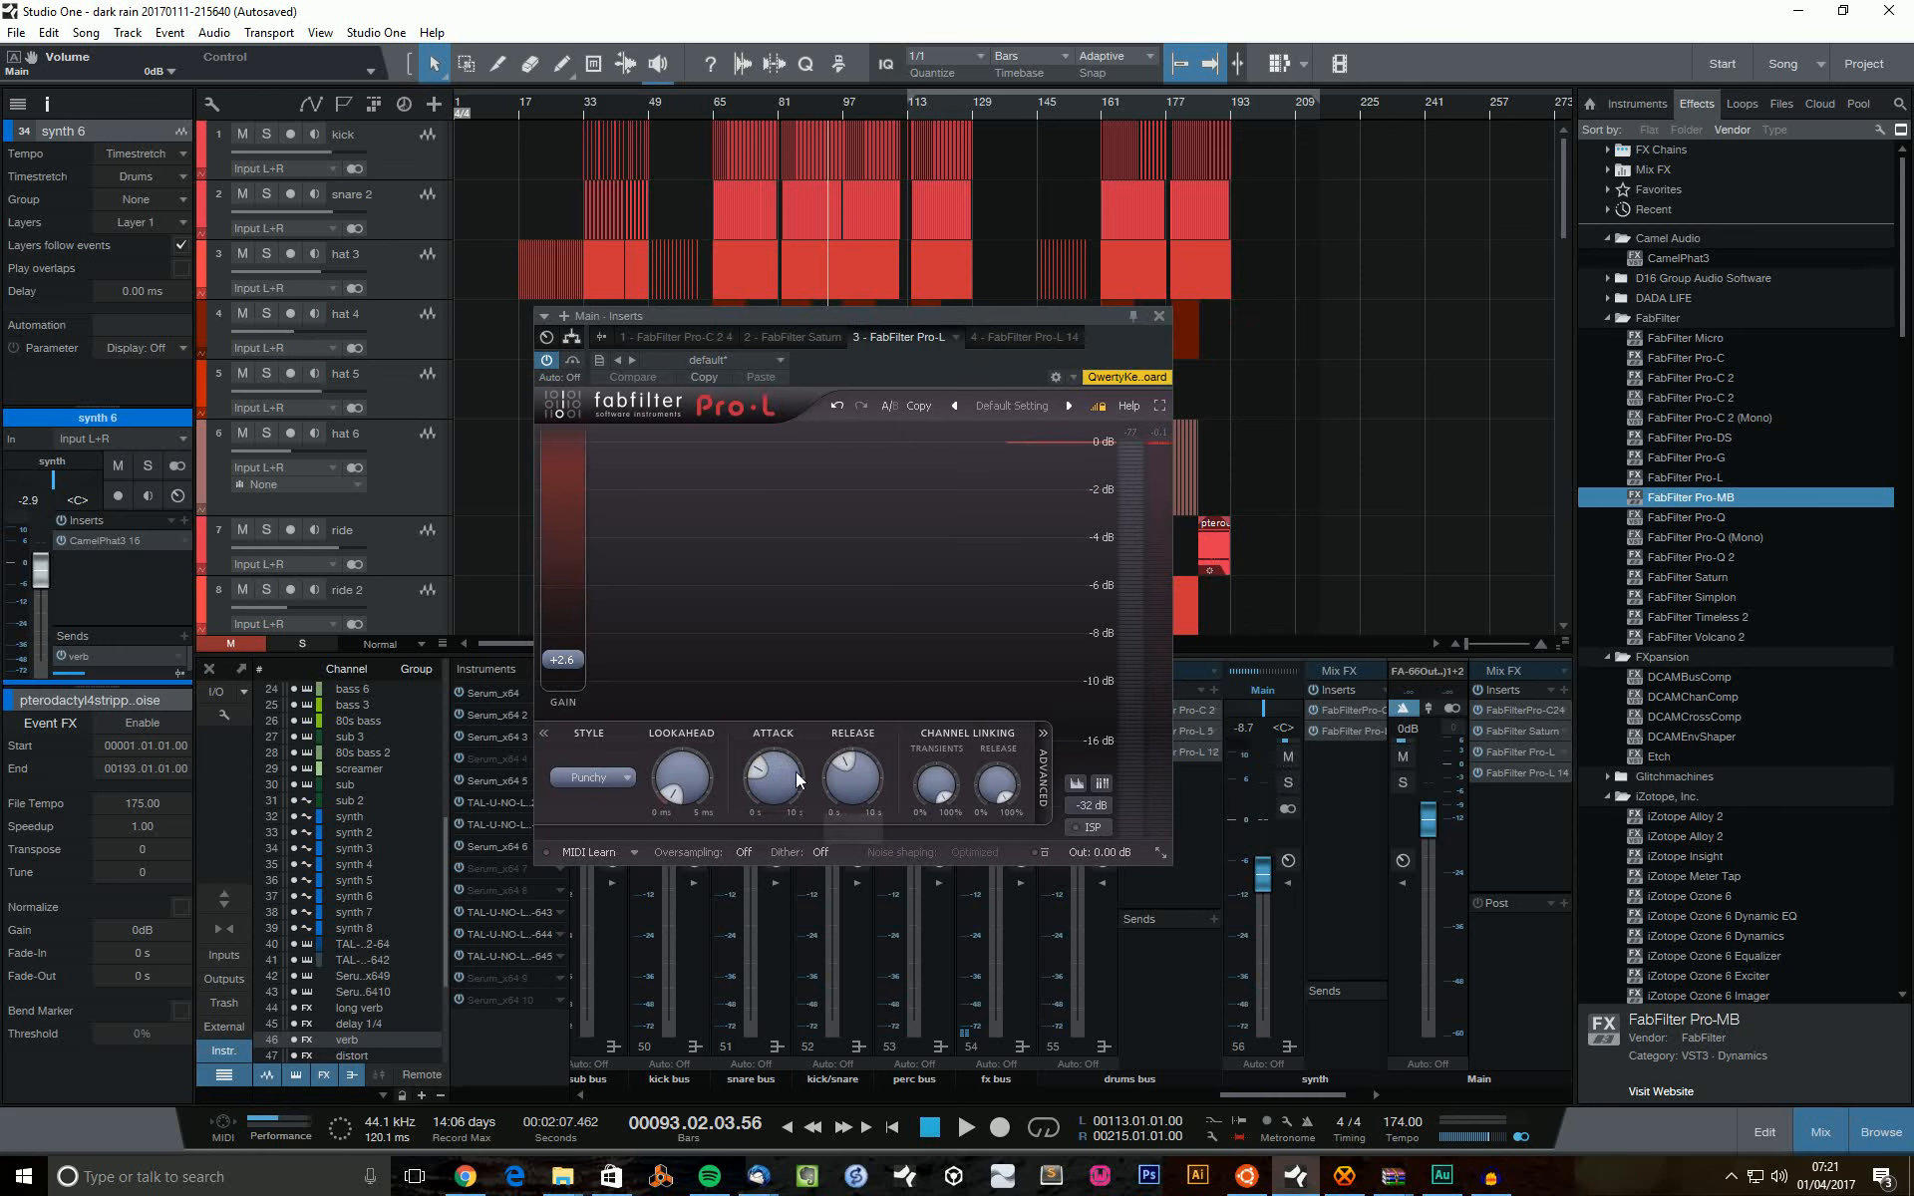
mouse_move(787, 792)
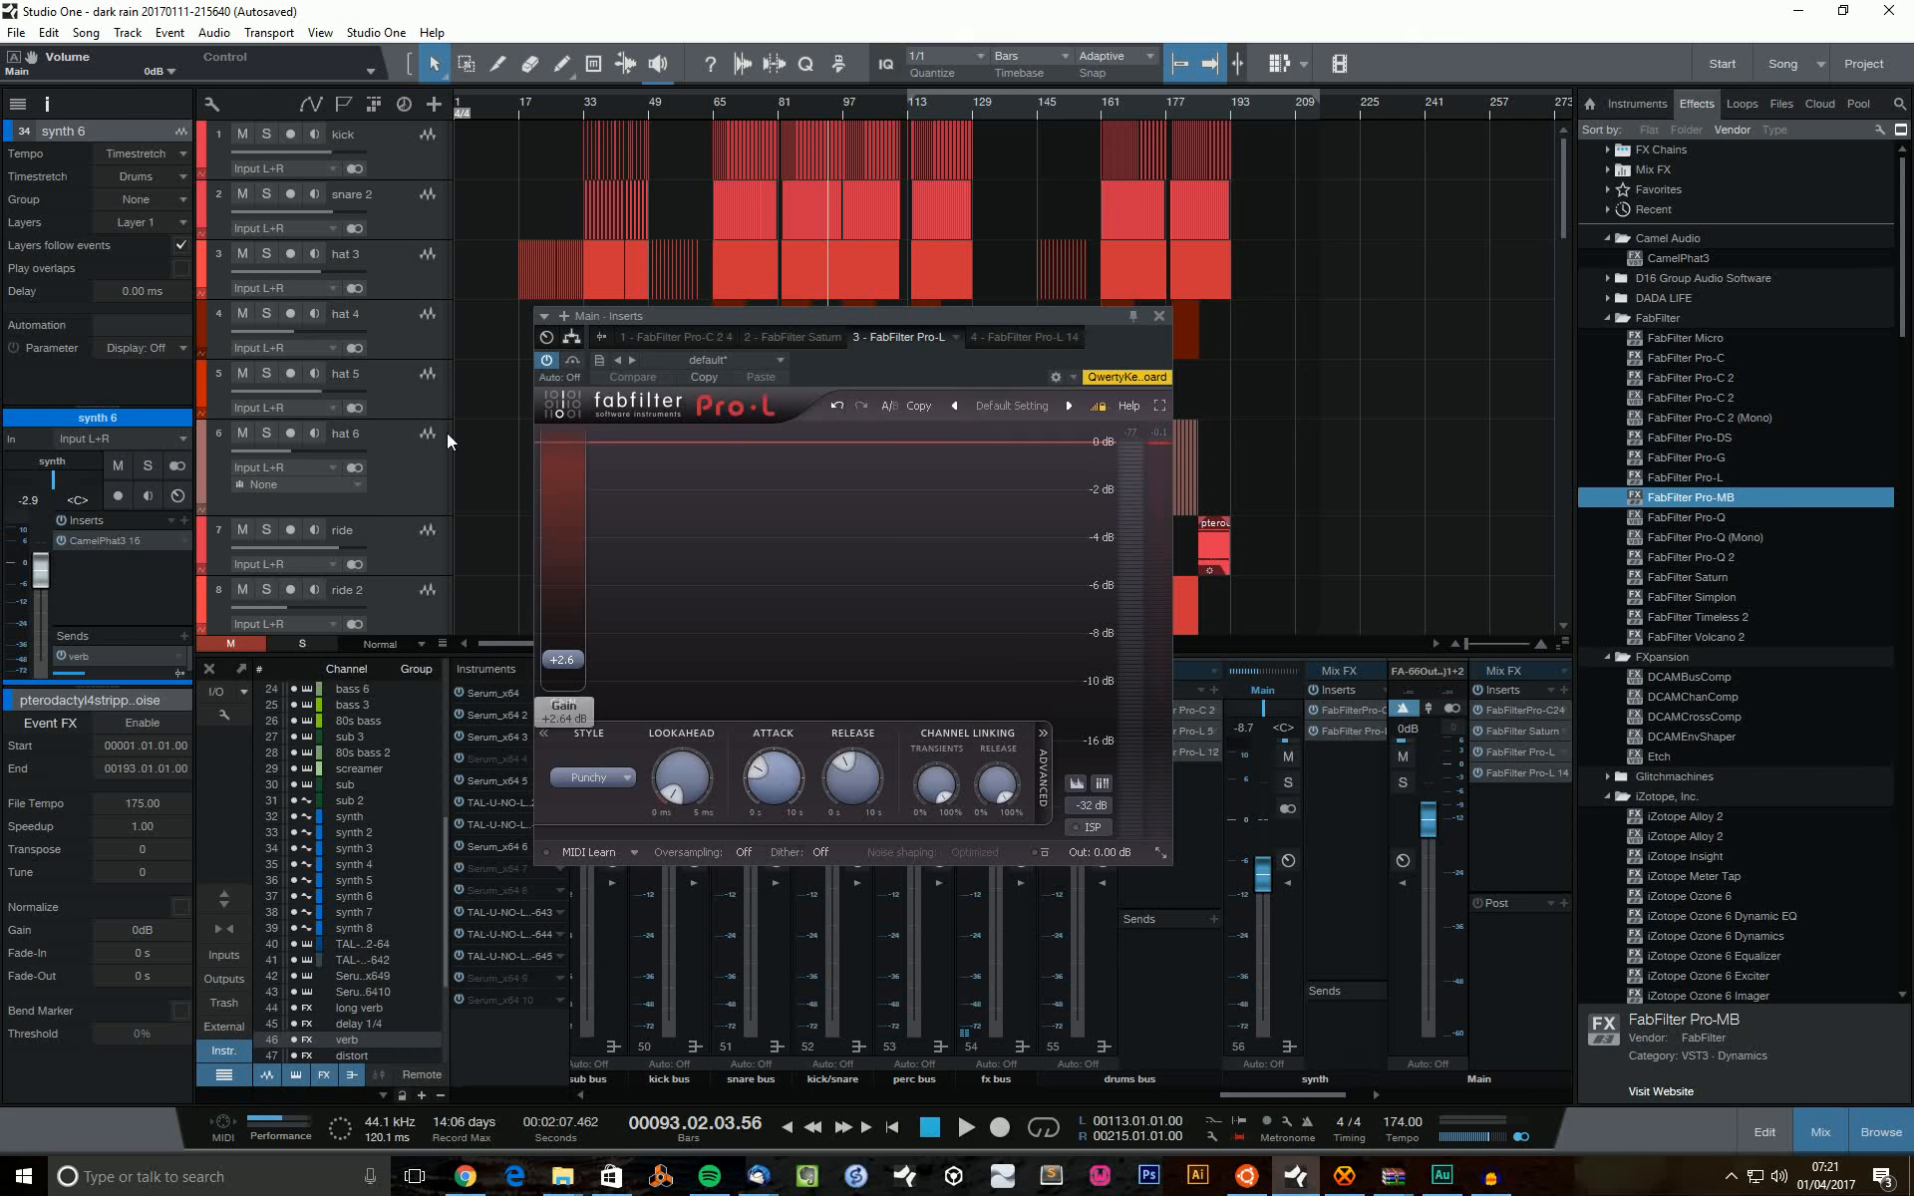
mouse_move(556, 608)
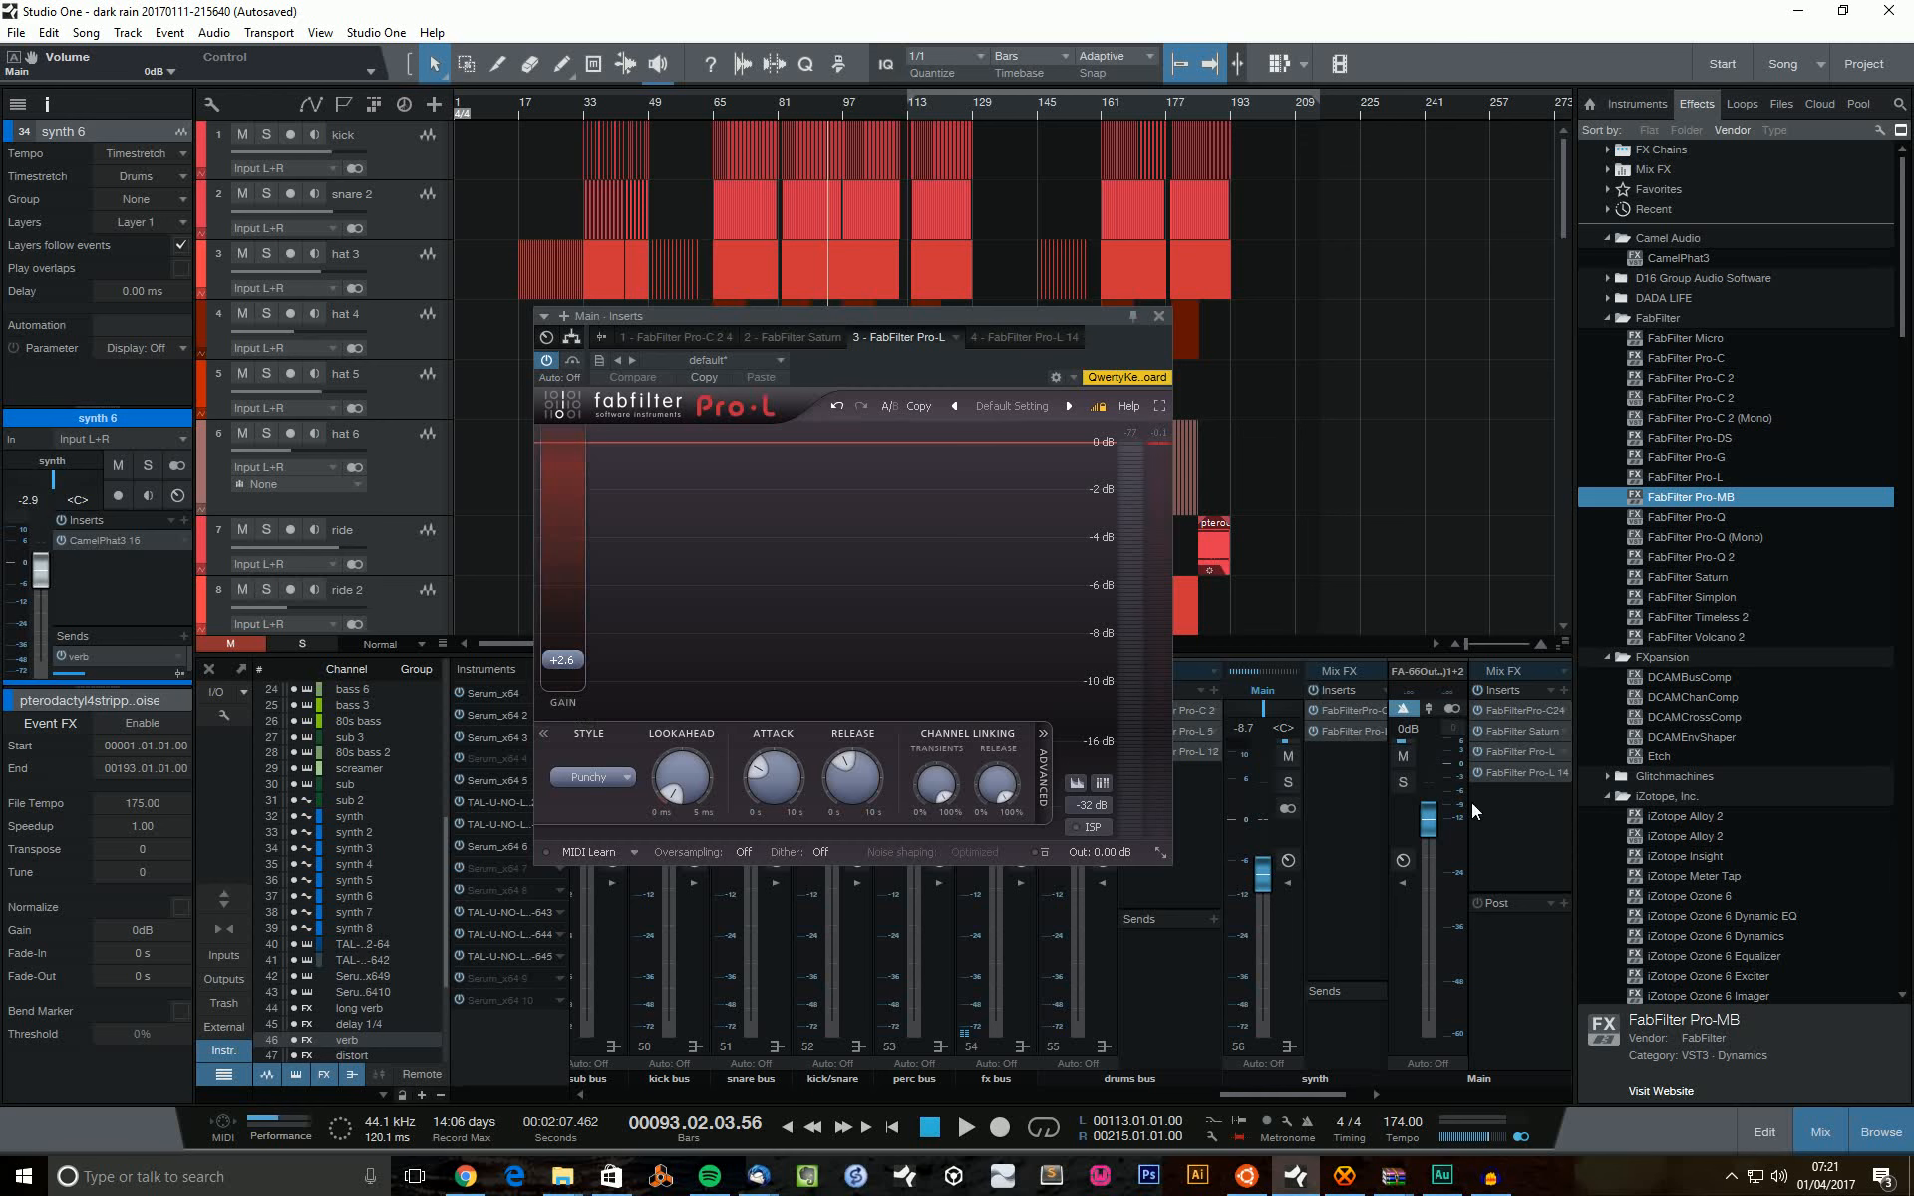
double_click(1516, 771)
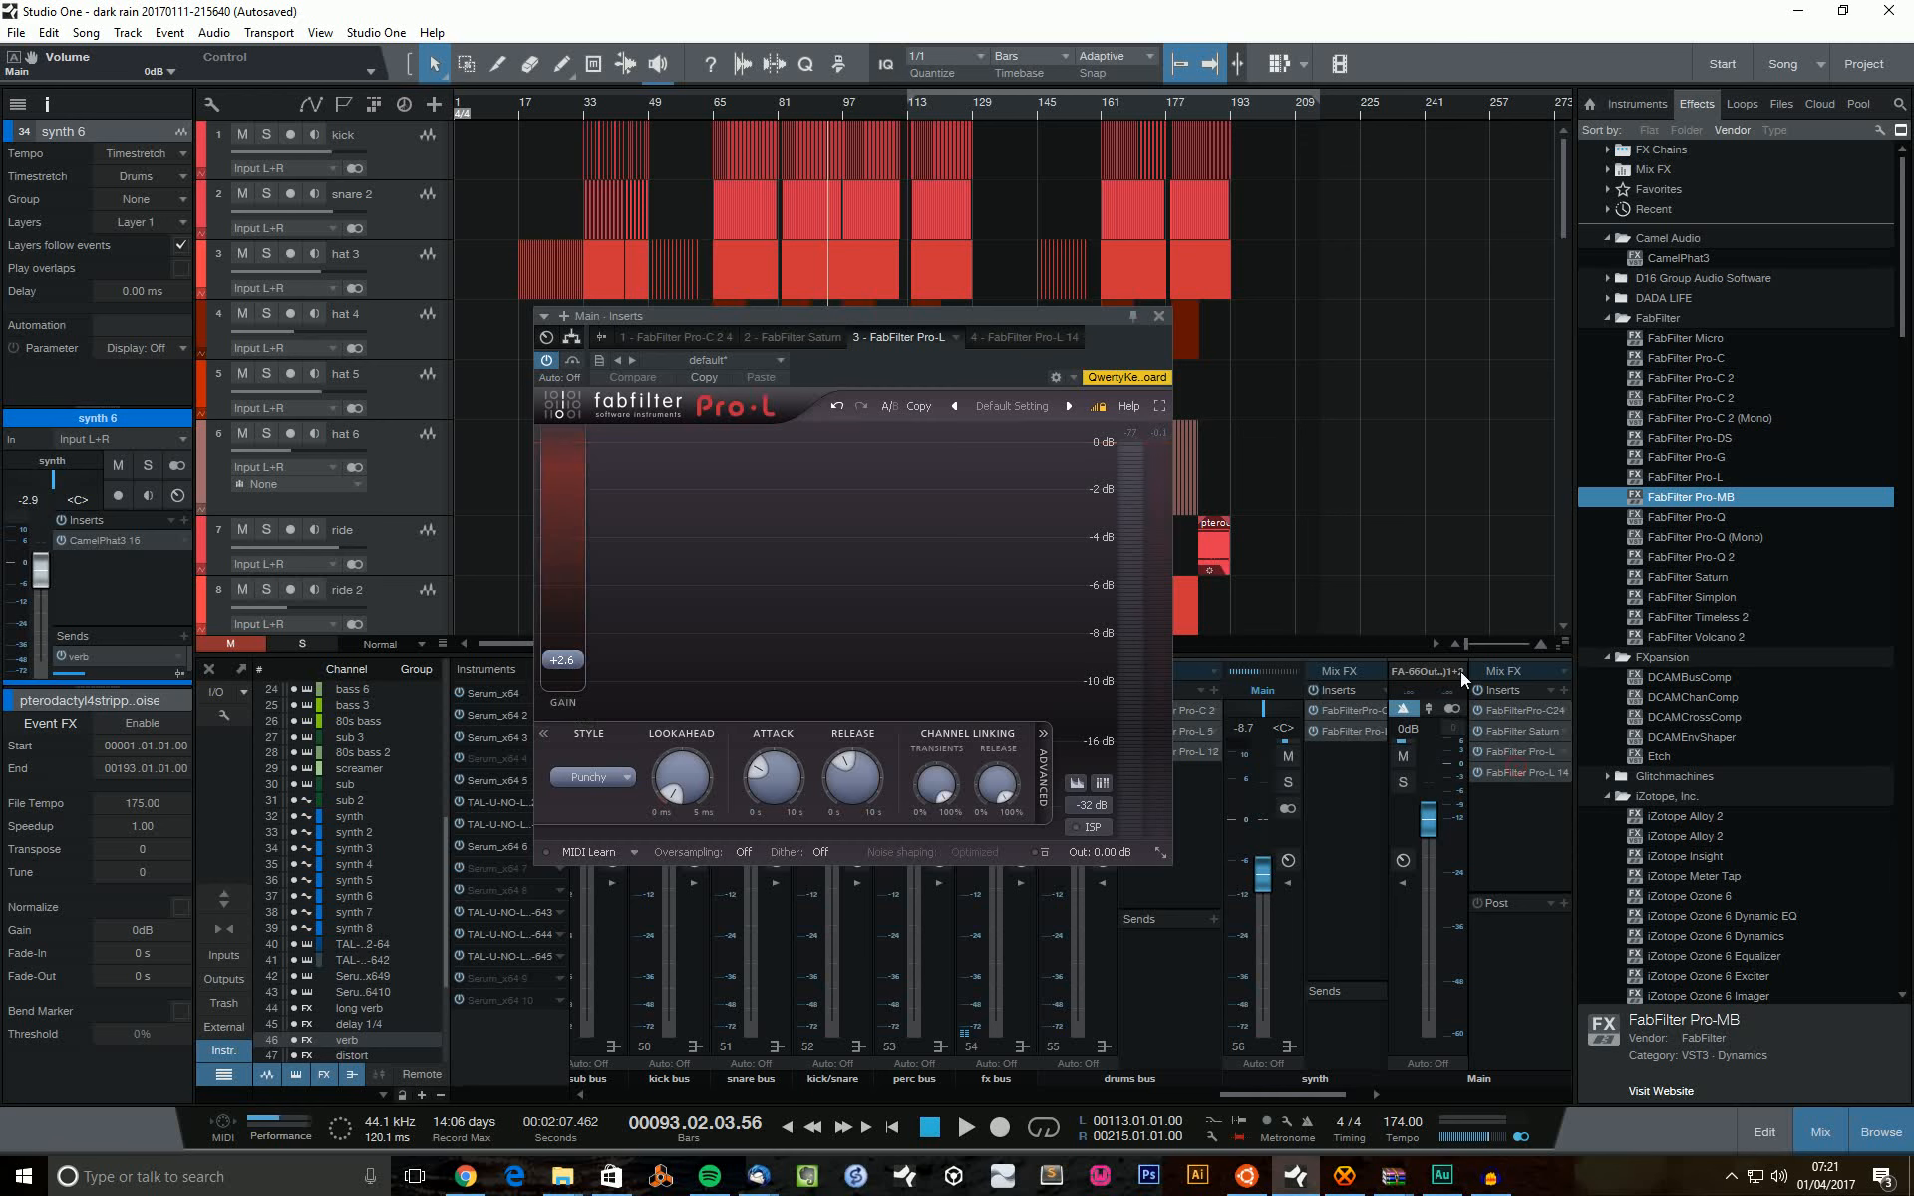
click(1159, 316)
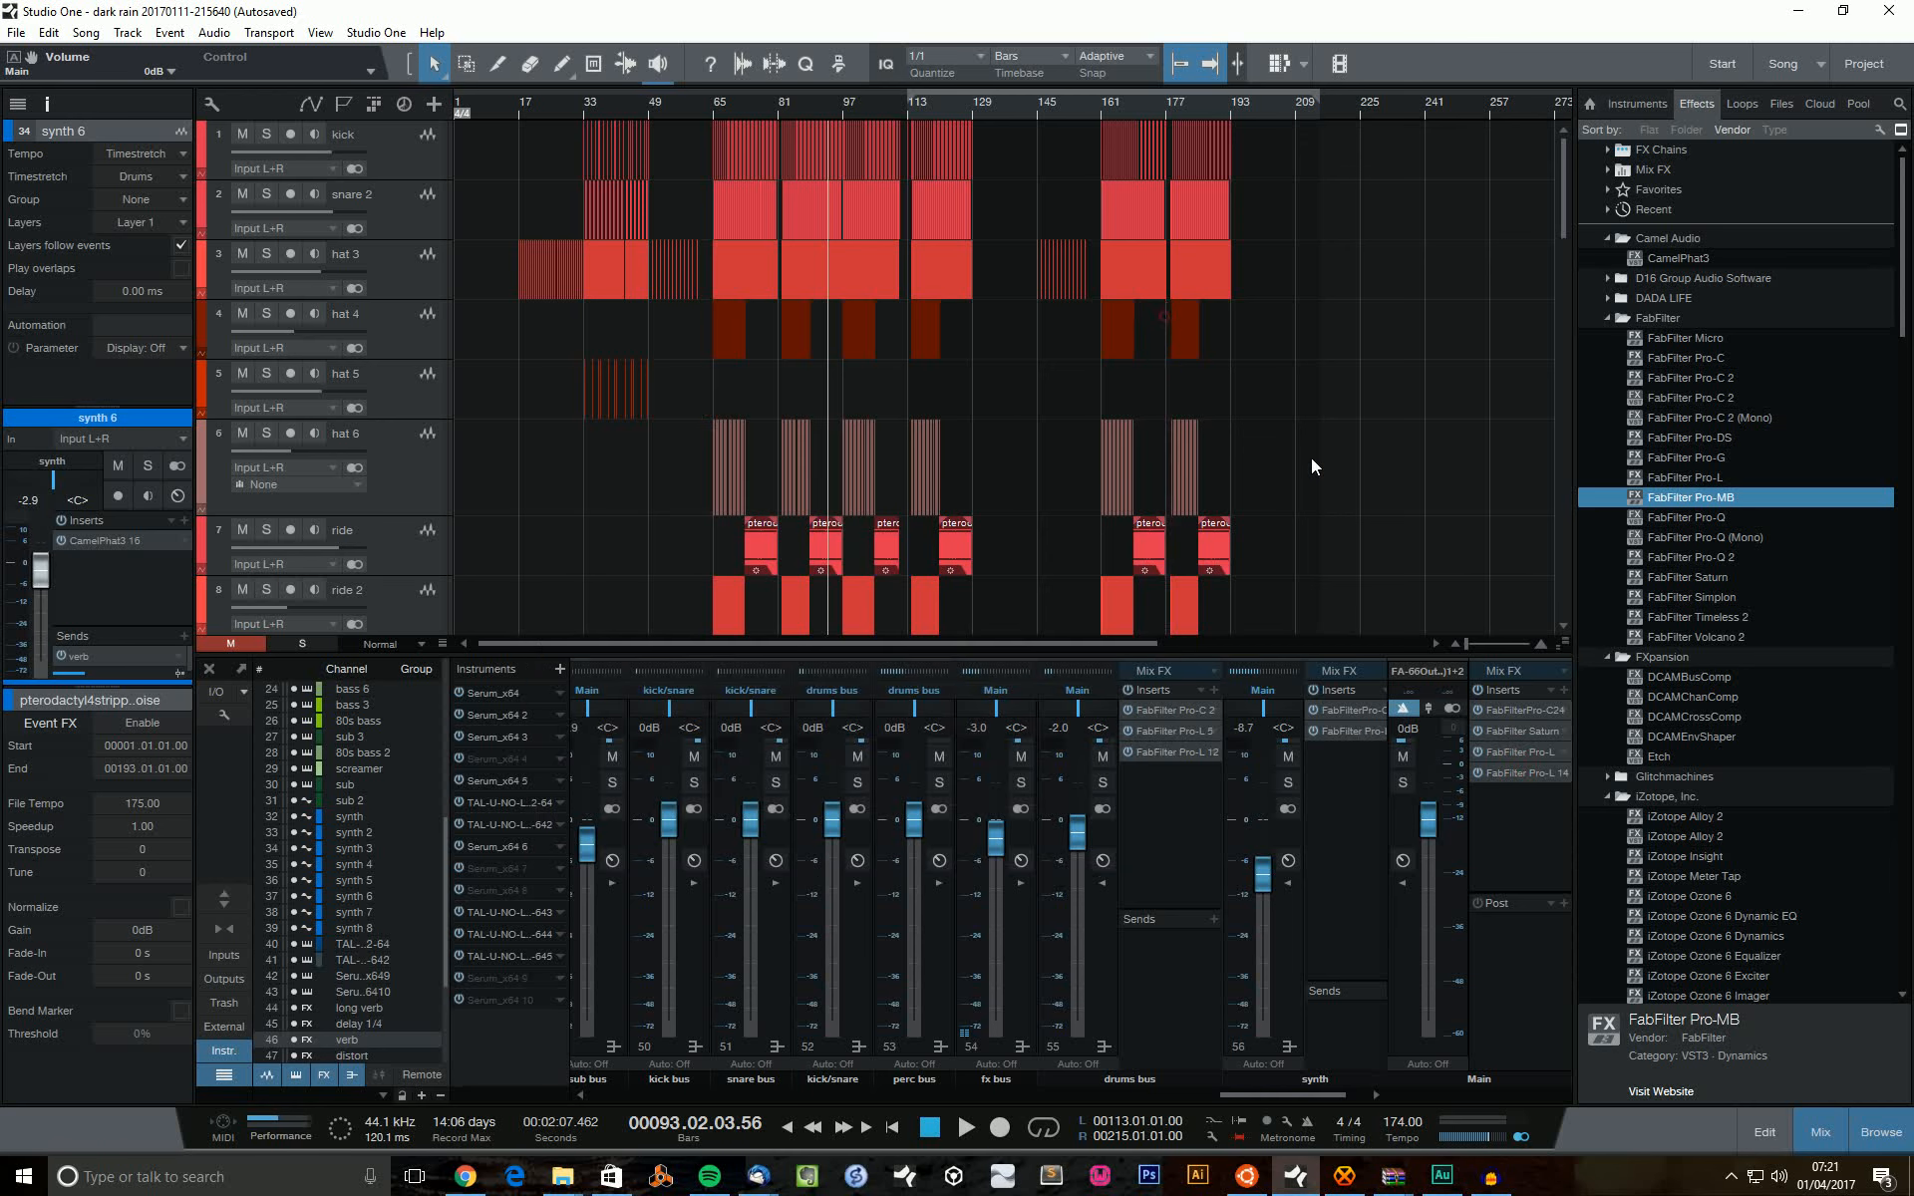
Play from bar 65 and compare the mix with all Main inserts bypassed and active, leaving them active.
click(1475, 692)
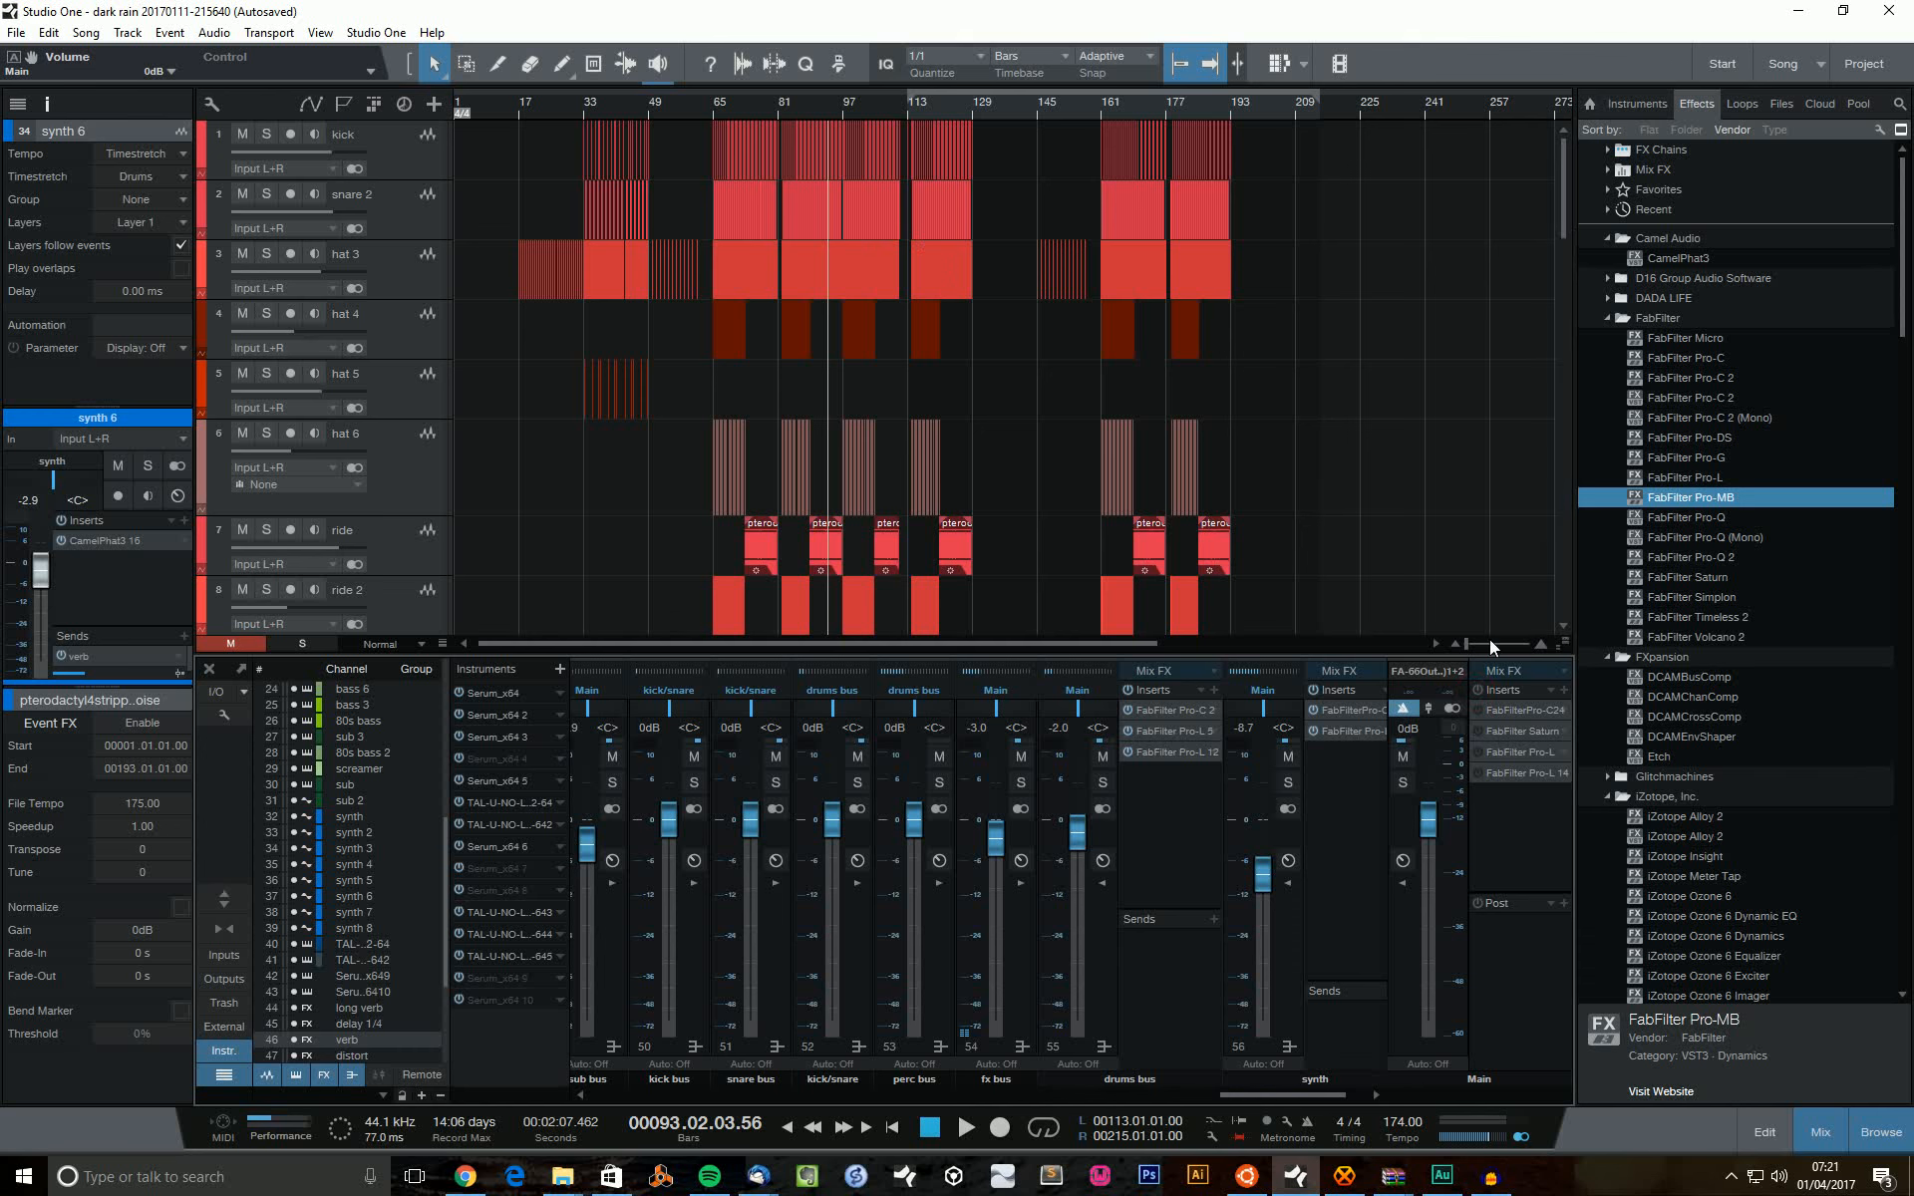
click(712, 104)
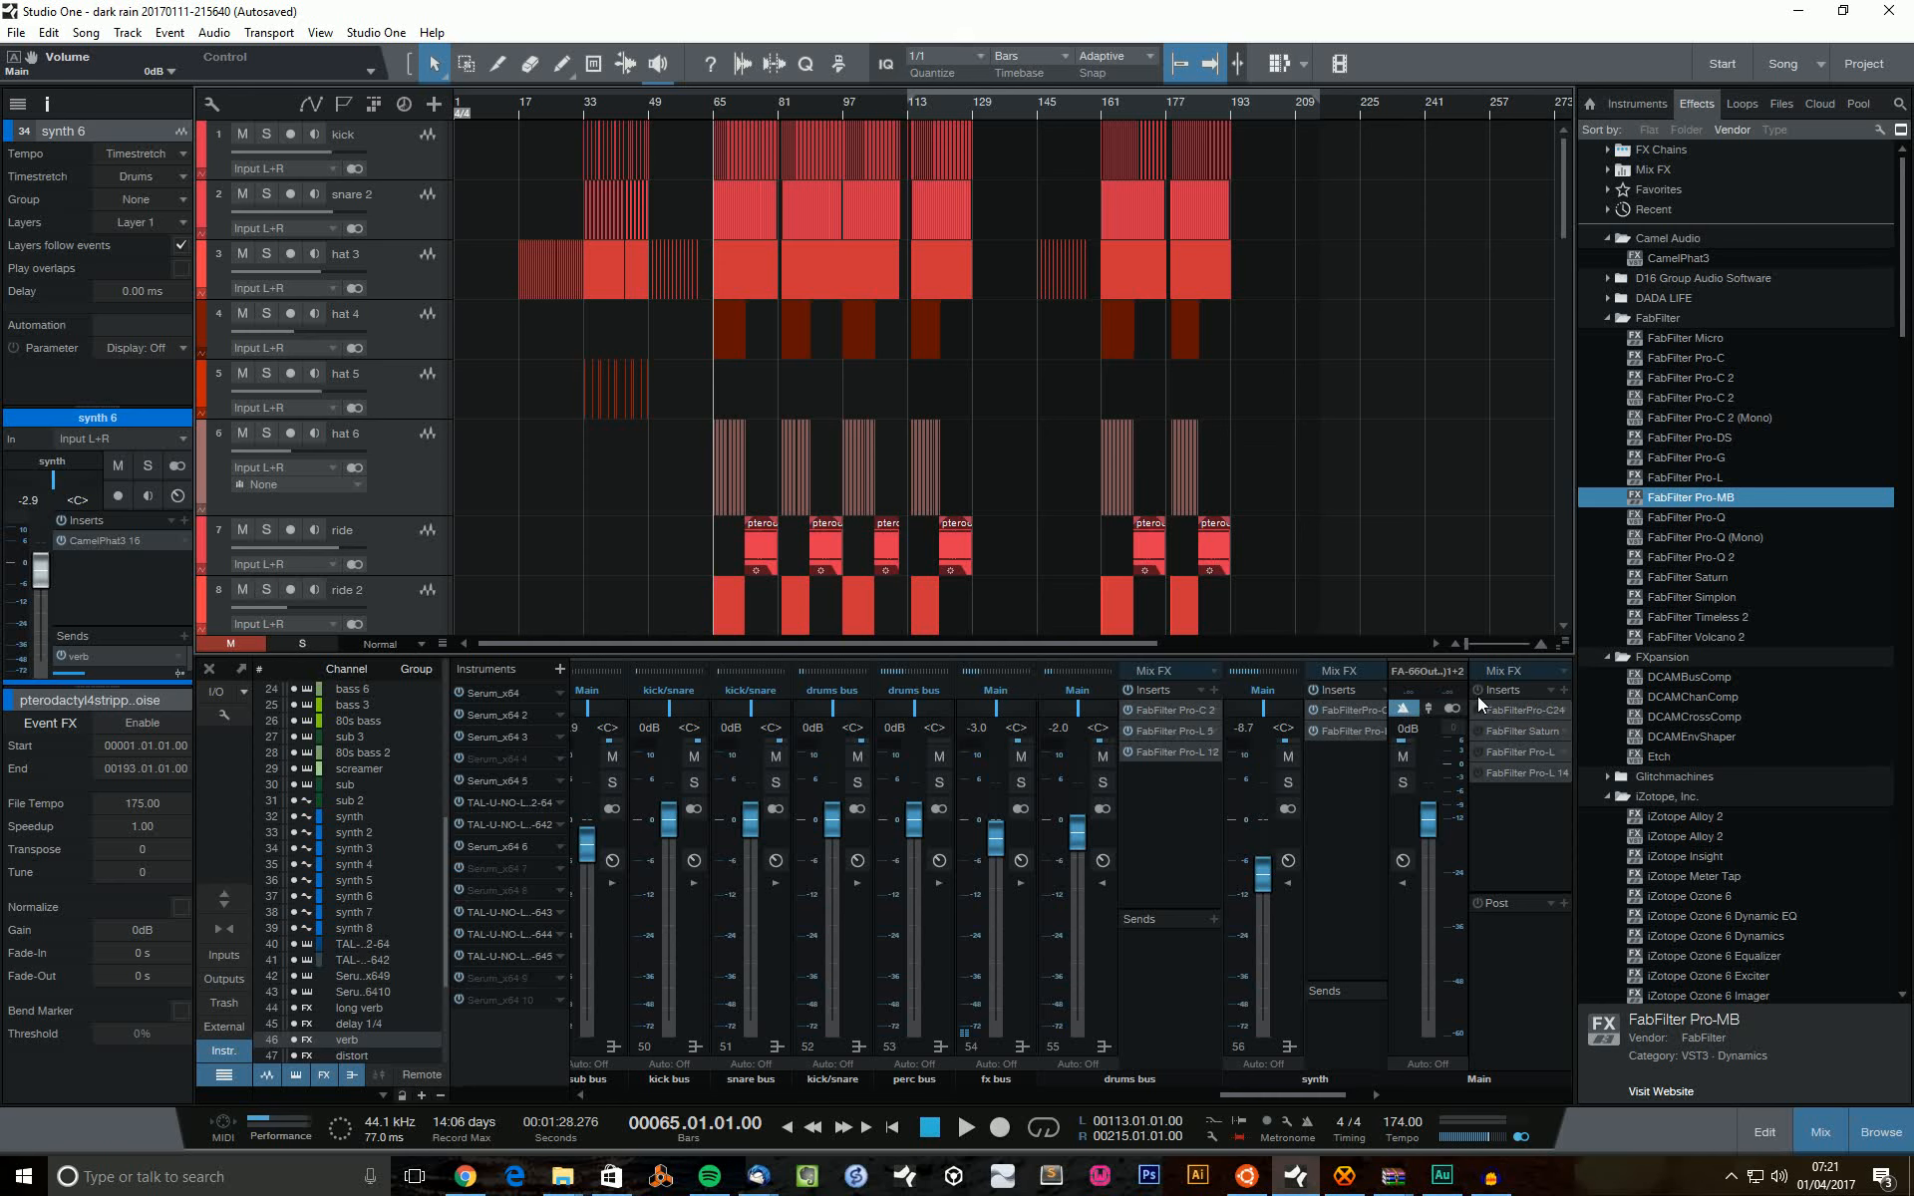
key(space)
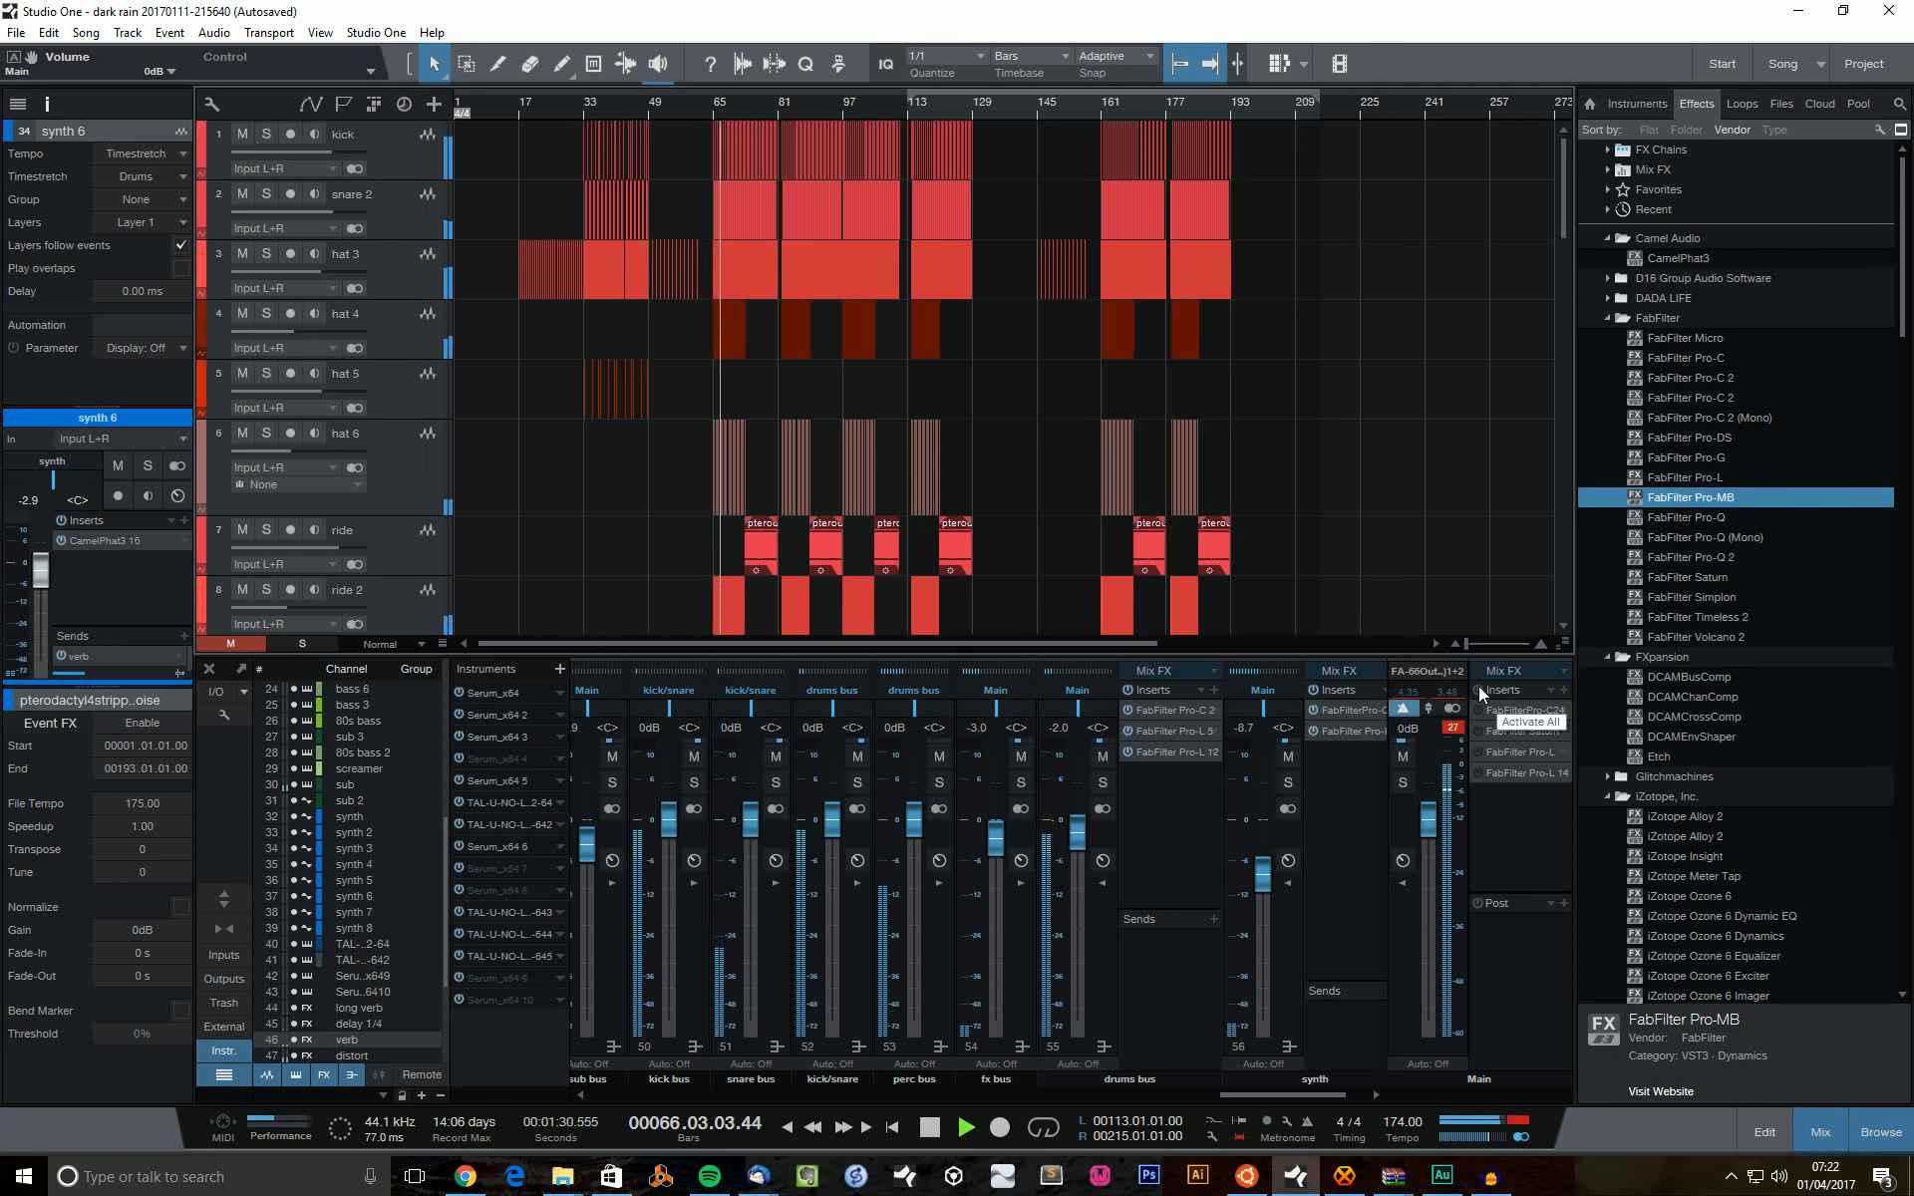
click(1479, 686)
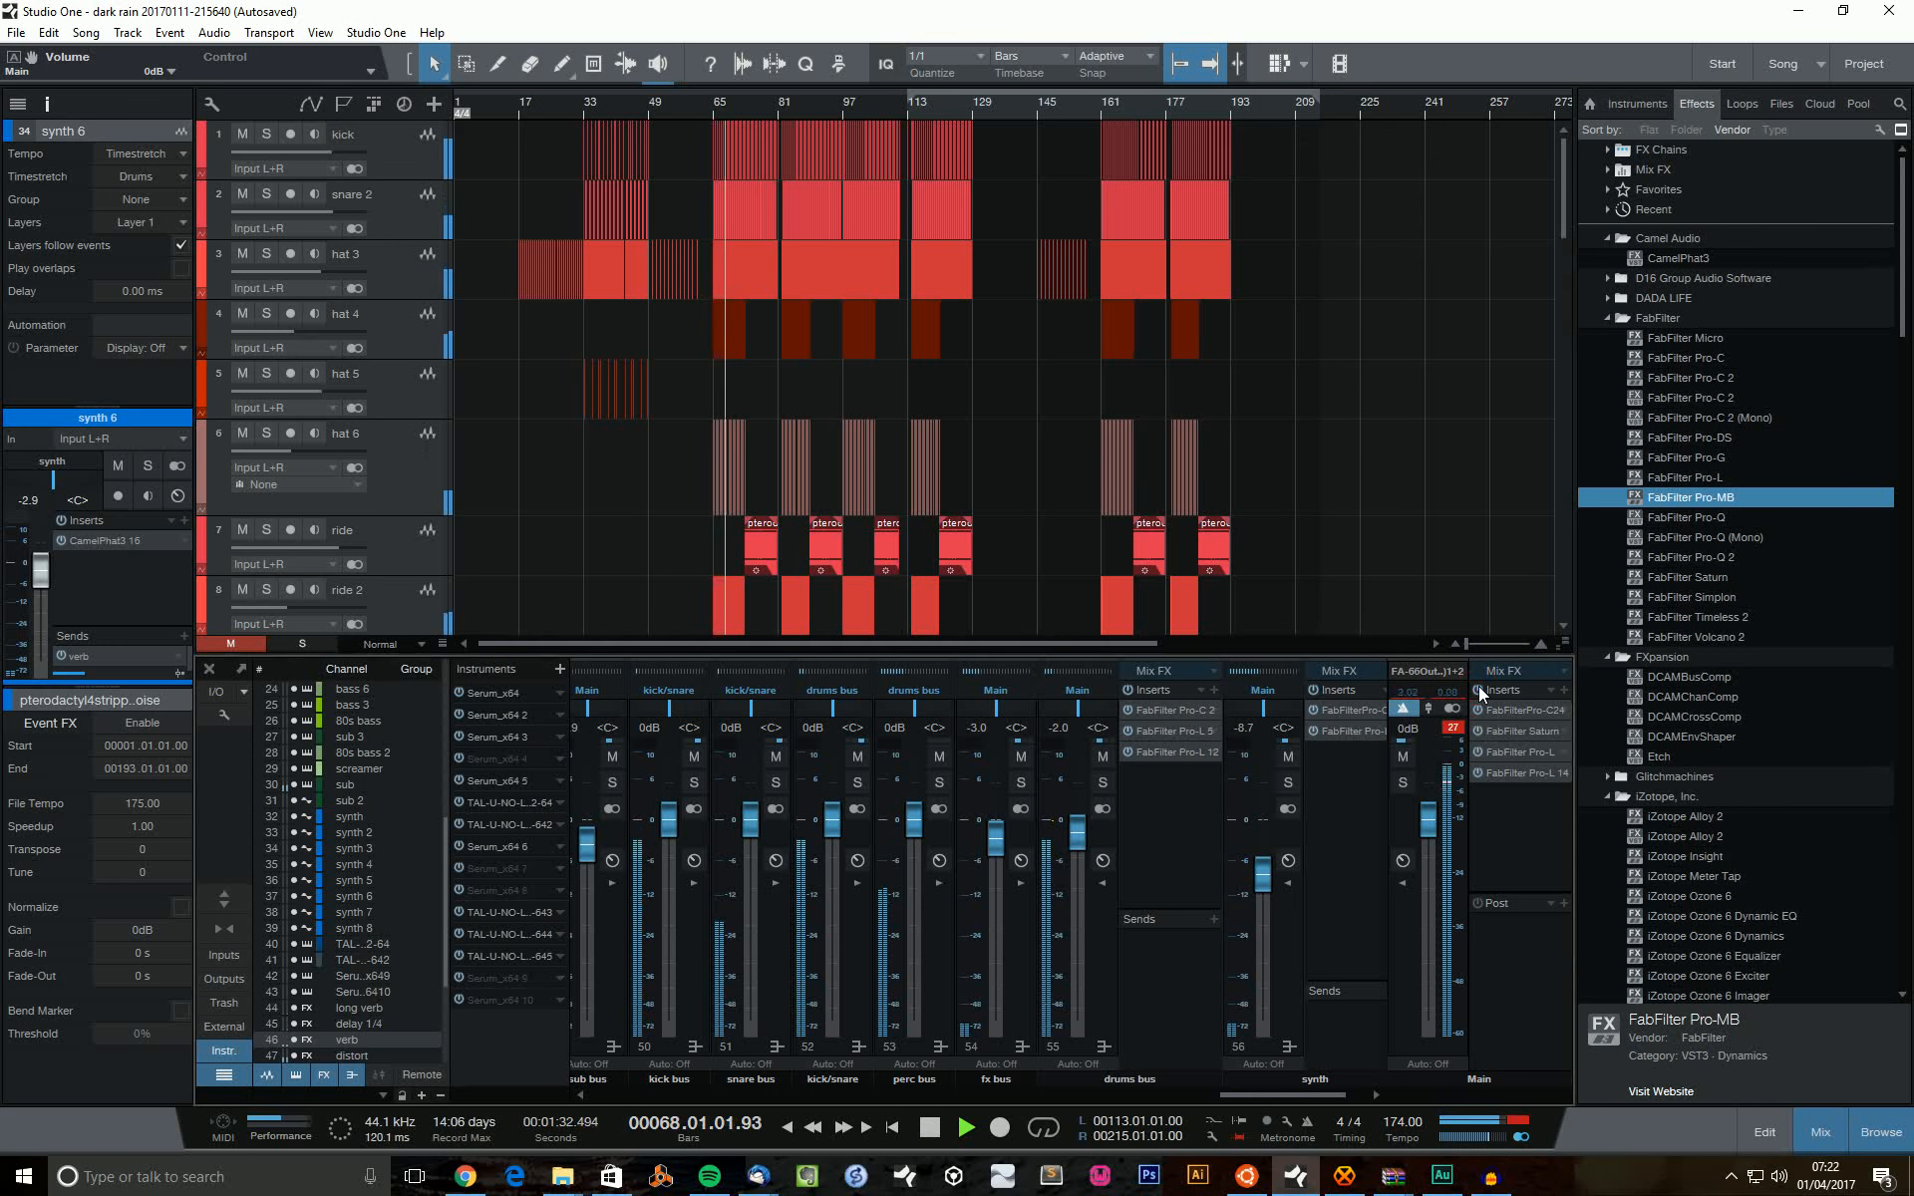
click(1479, 686)
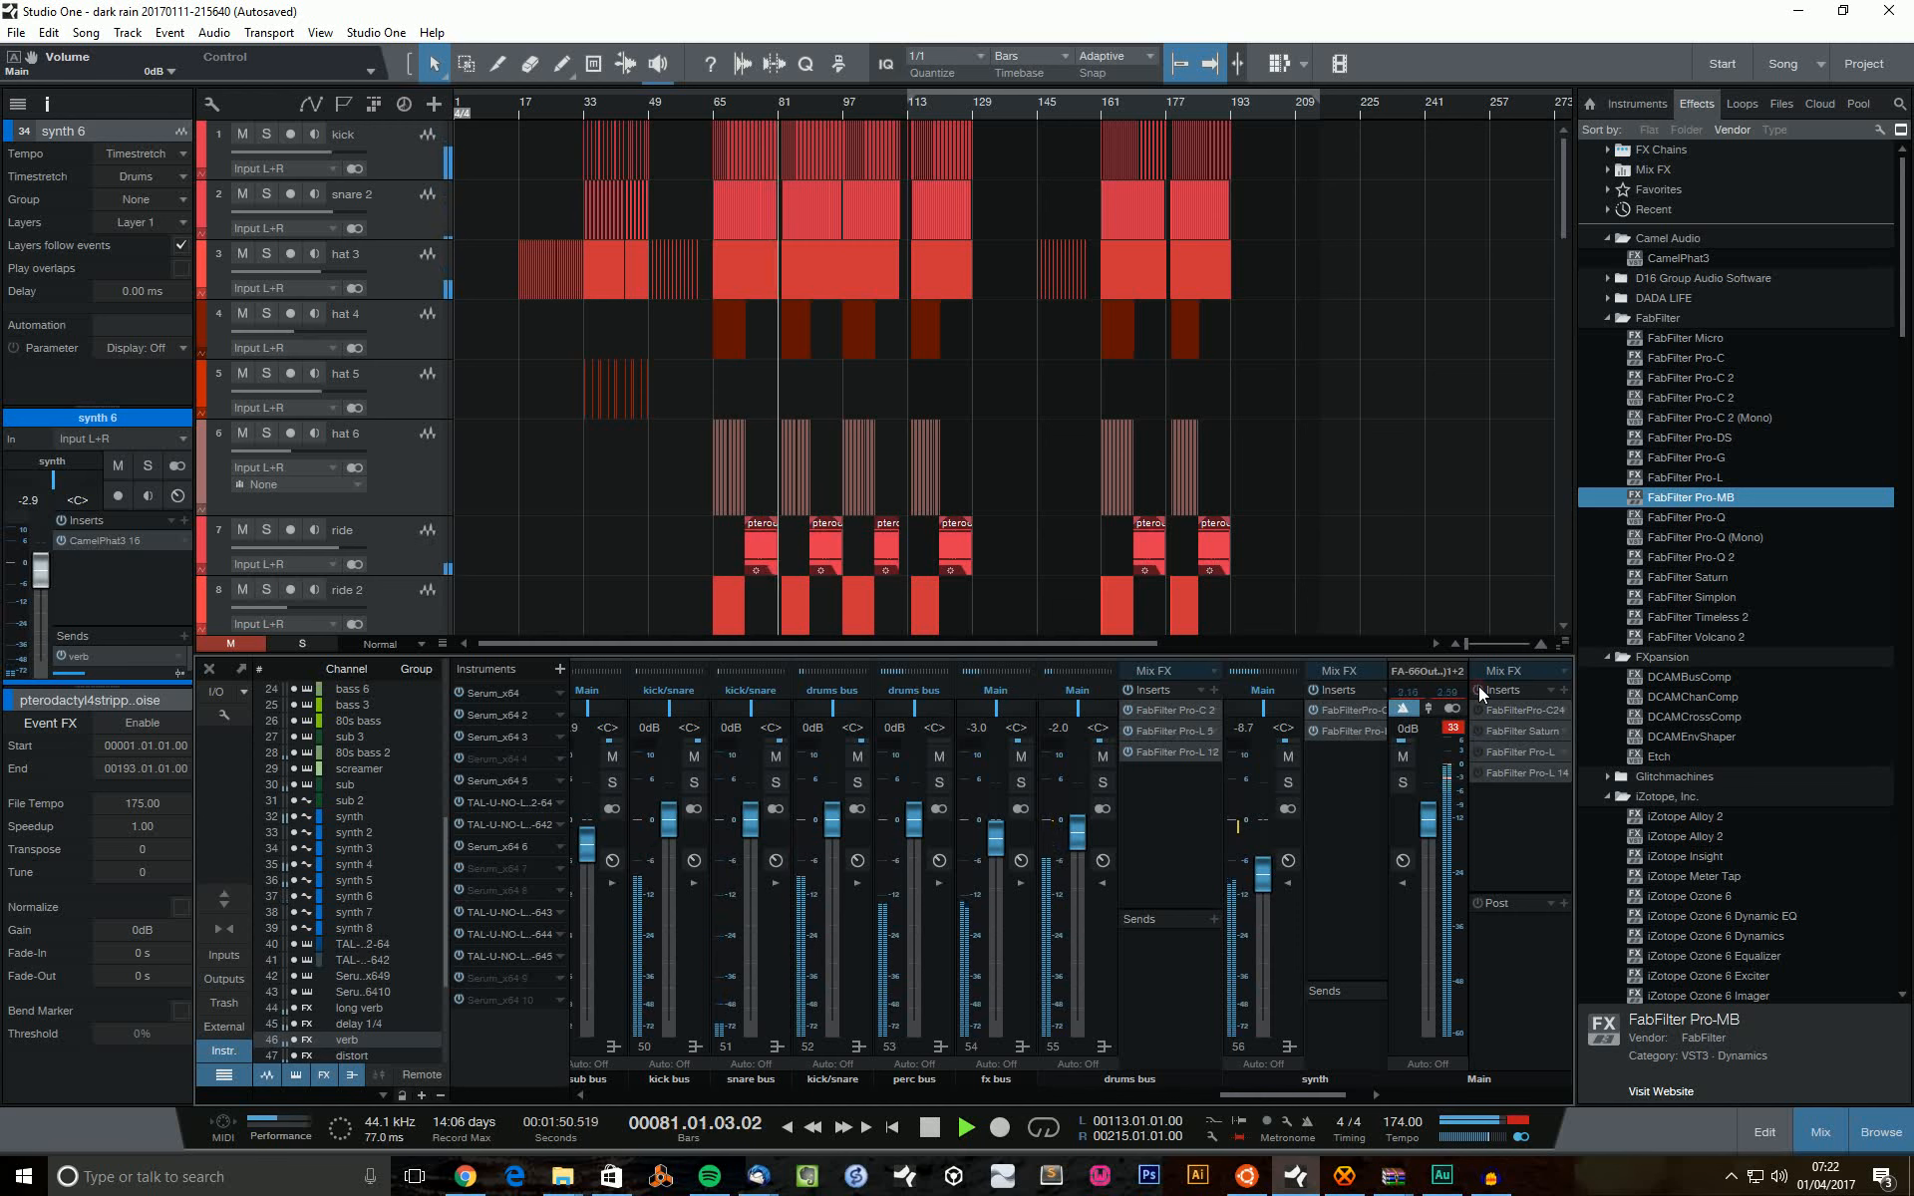
click(1478, 690)
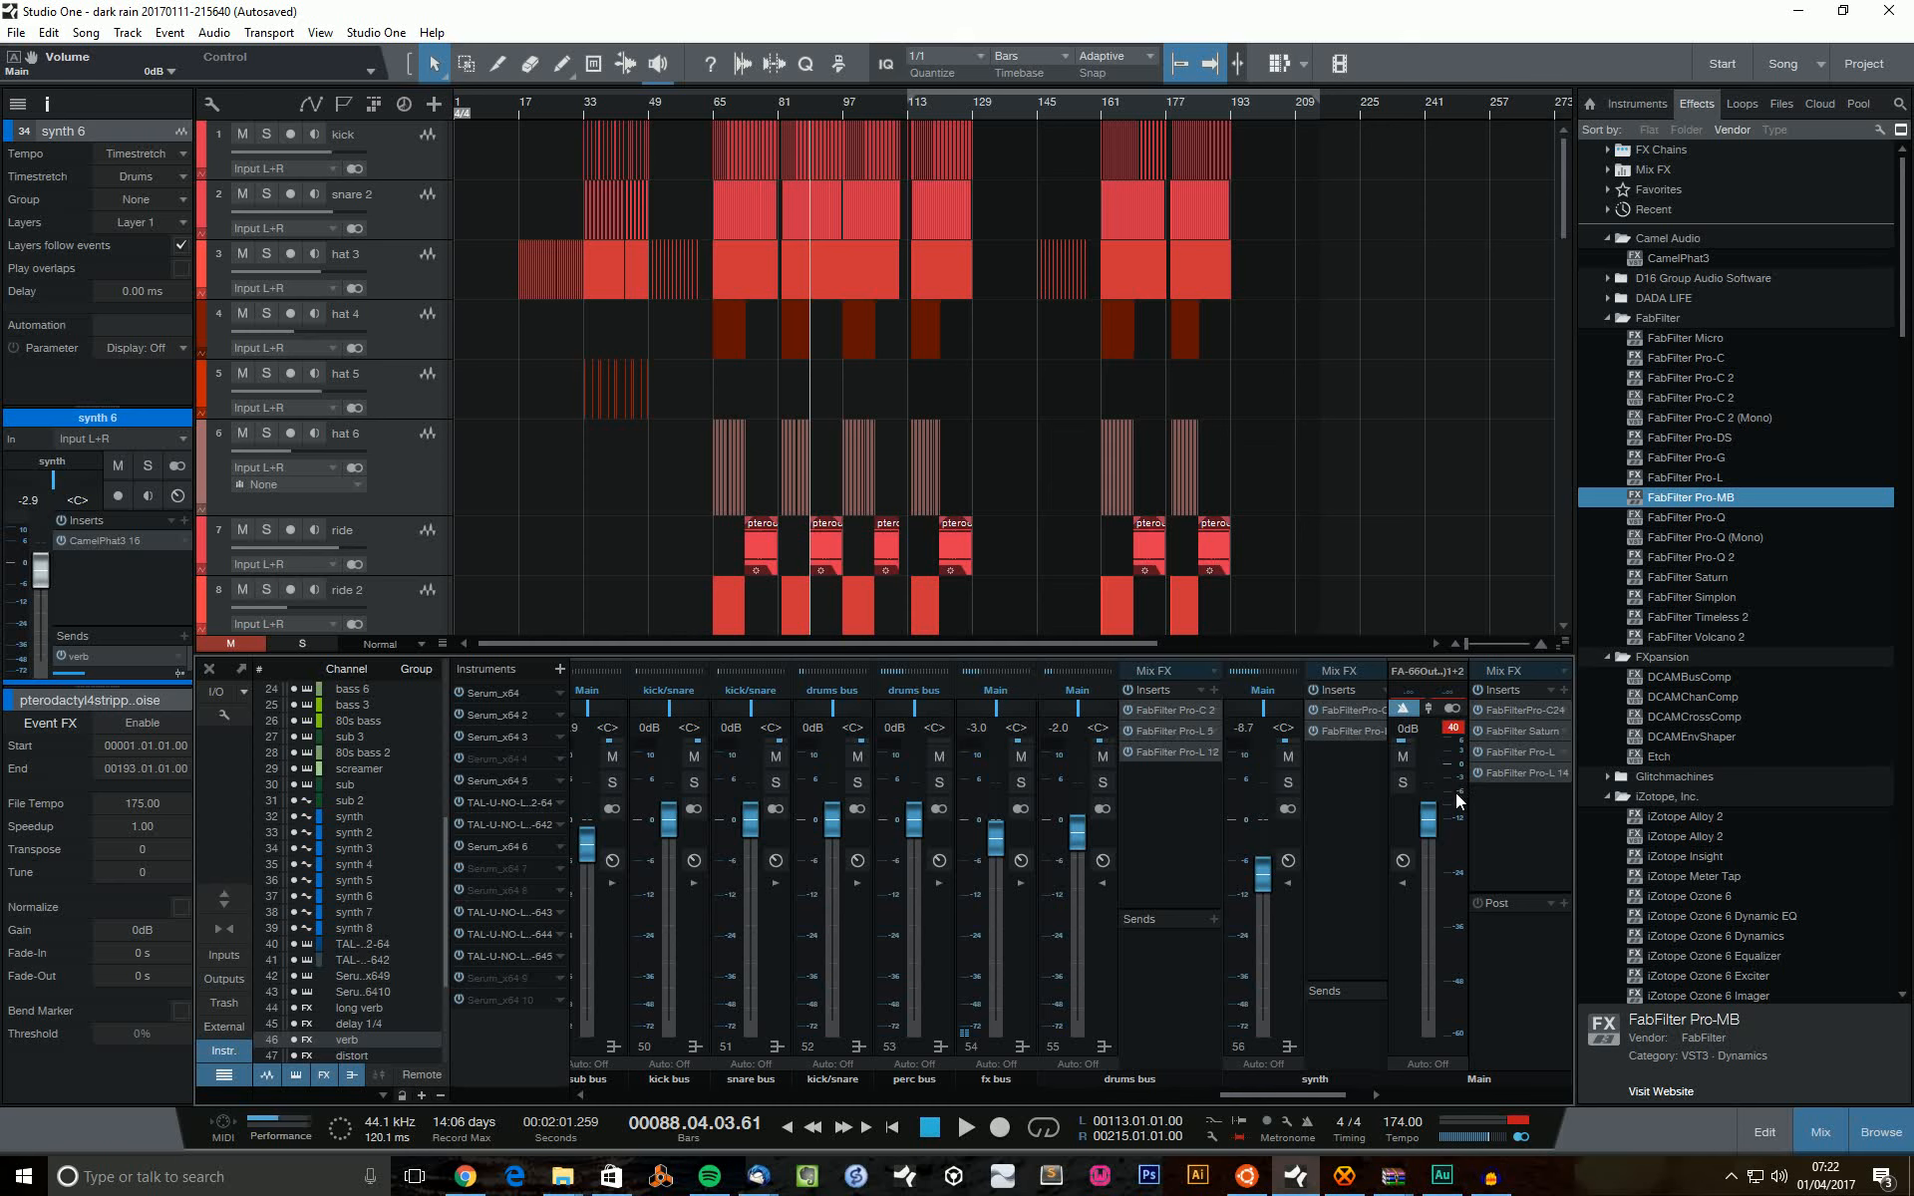
mouse_move(1458, 781)
mouse_move(1318, 1092)
mouse_down()
mouse_move(1337, 1097)
mouse_move(1283, 1097)
mouse_move(1349, 1097)
mouse_up()
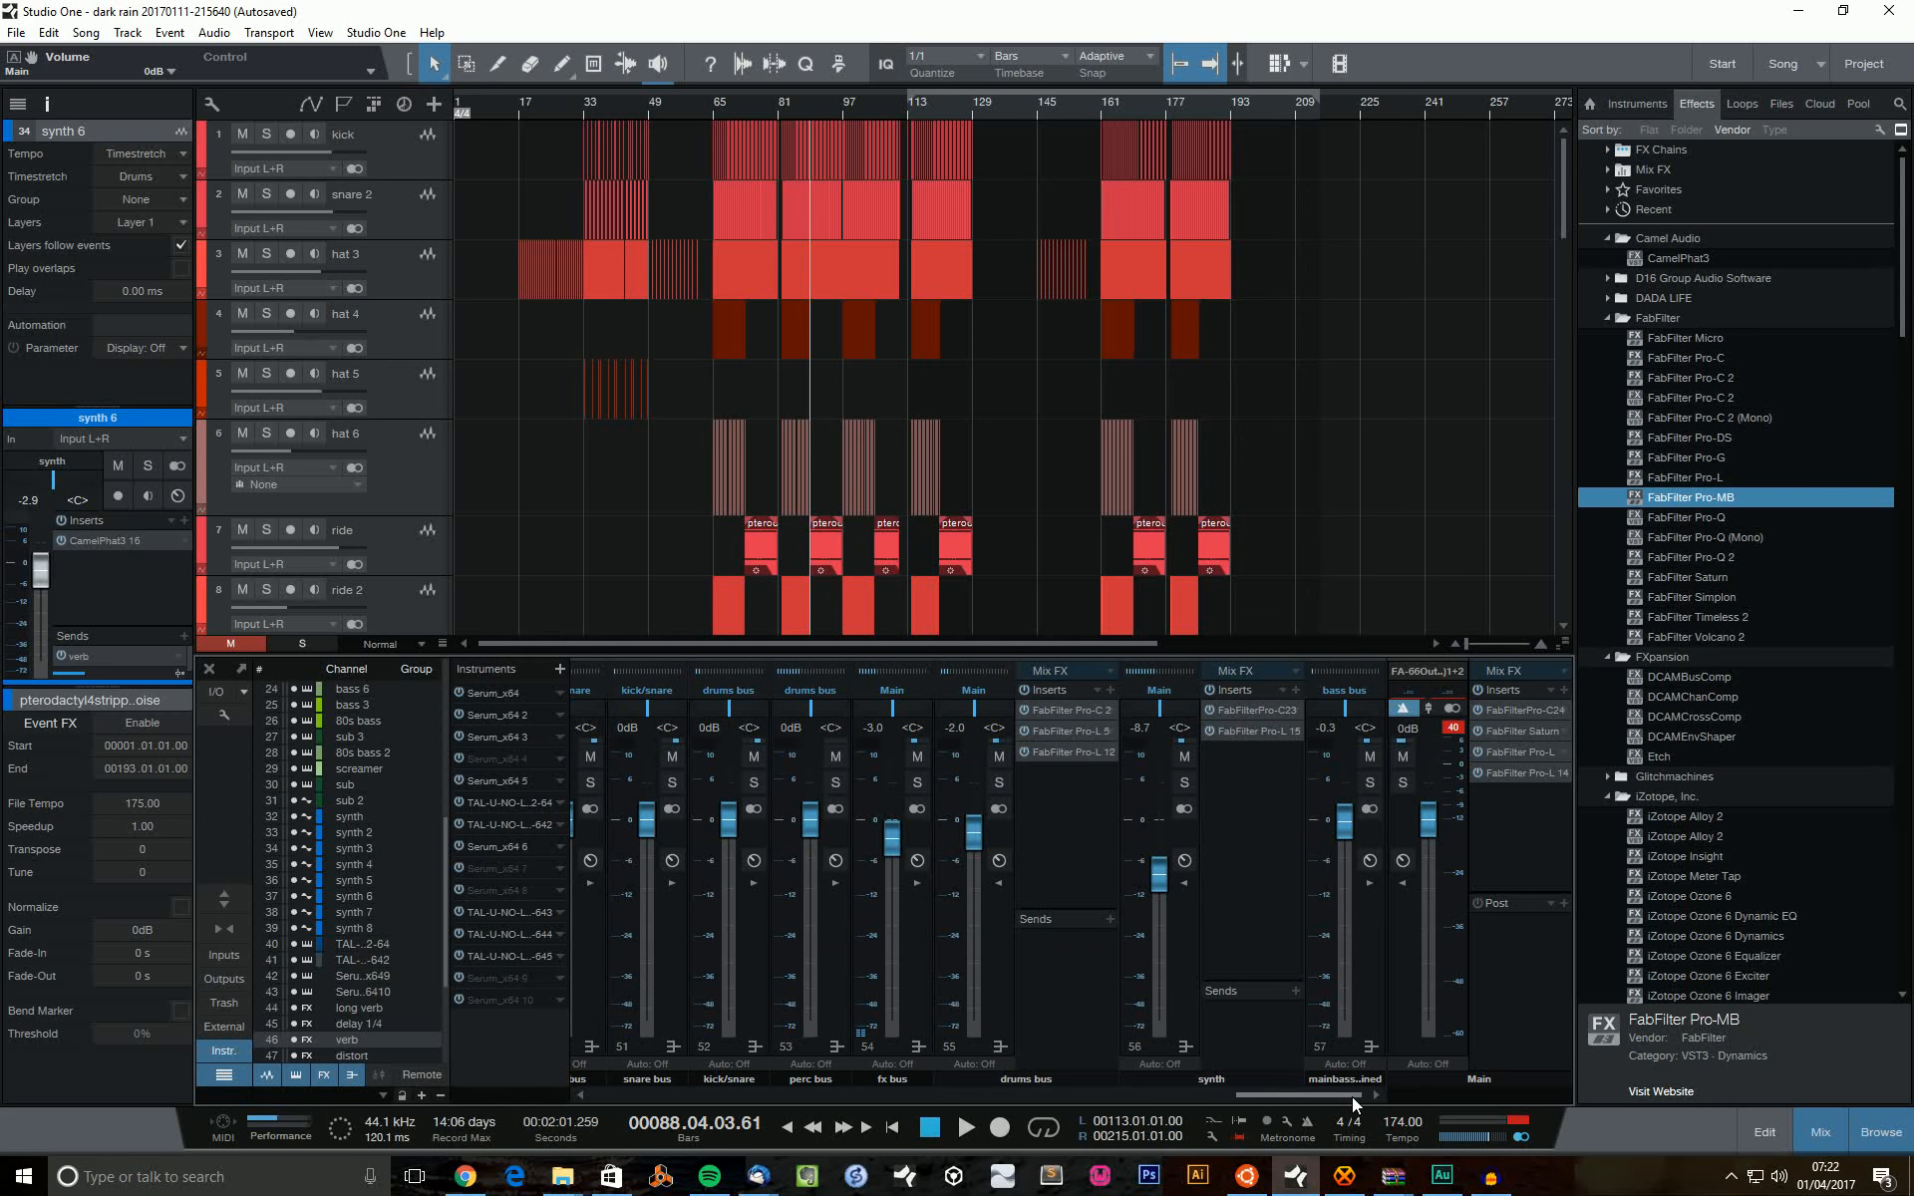
drag(1352, 1097, 1404, 1093)
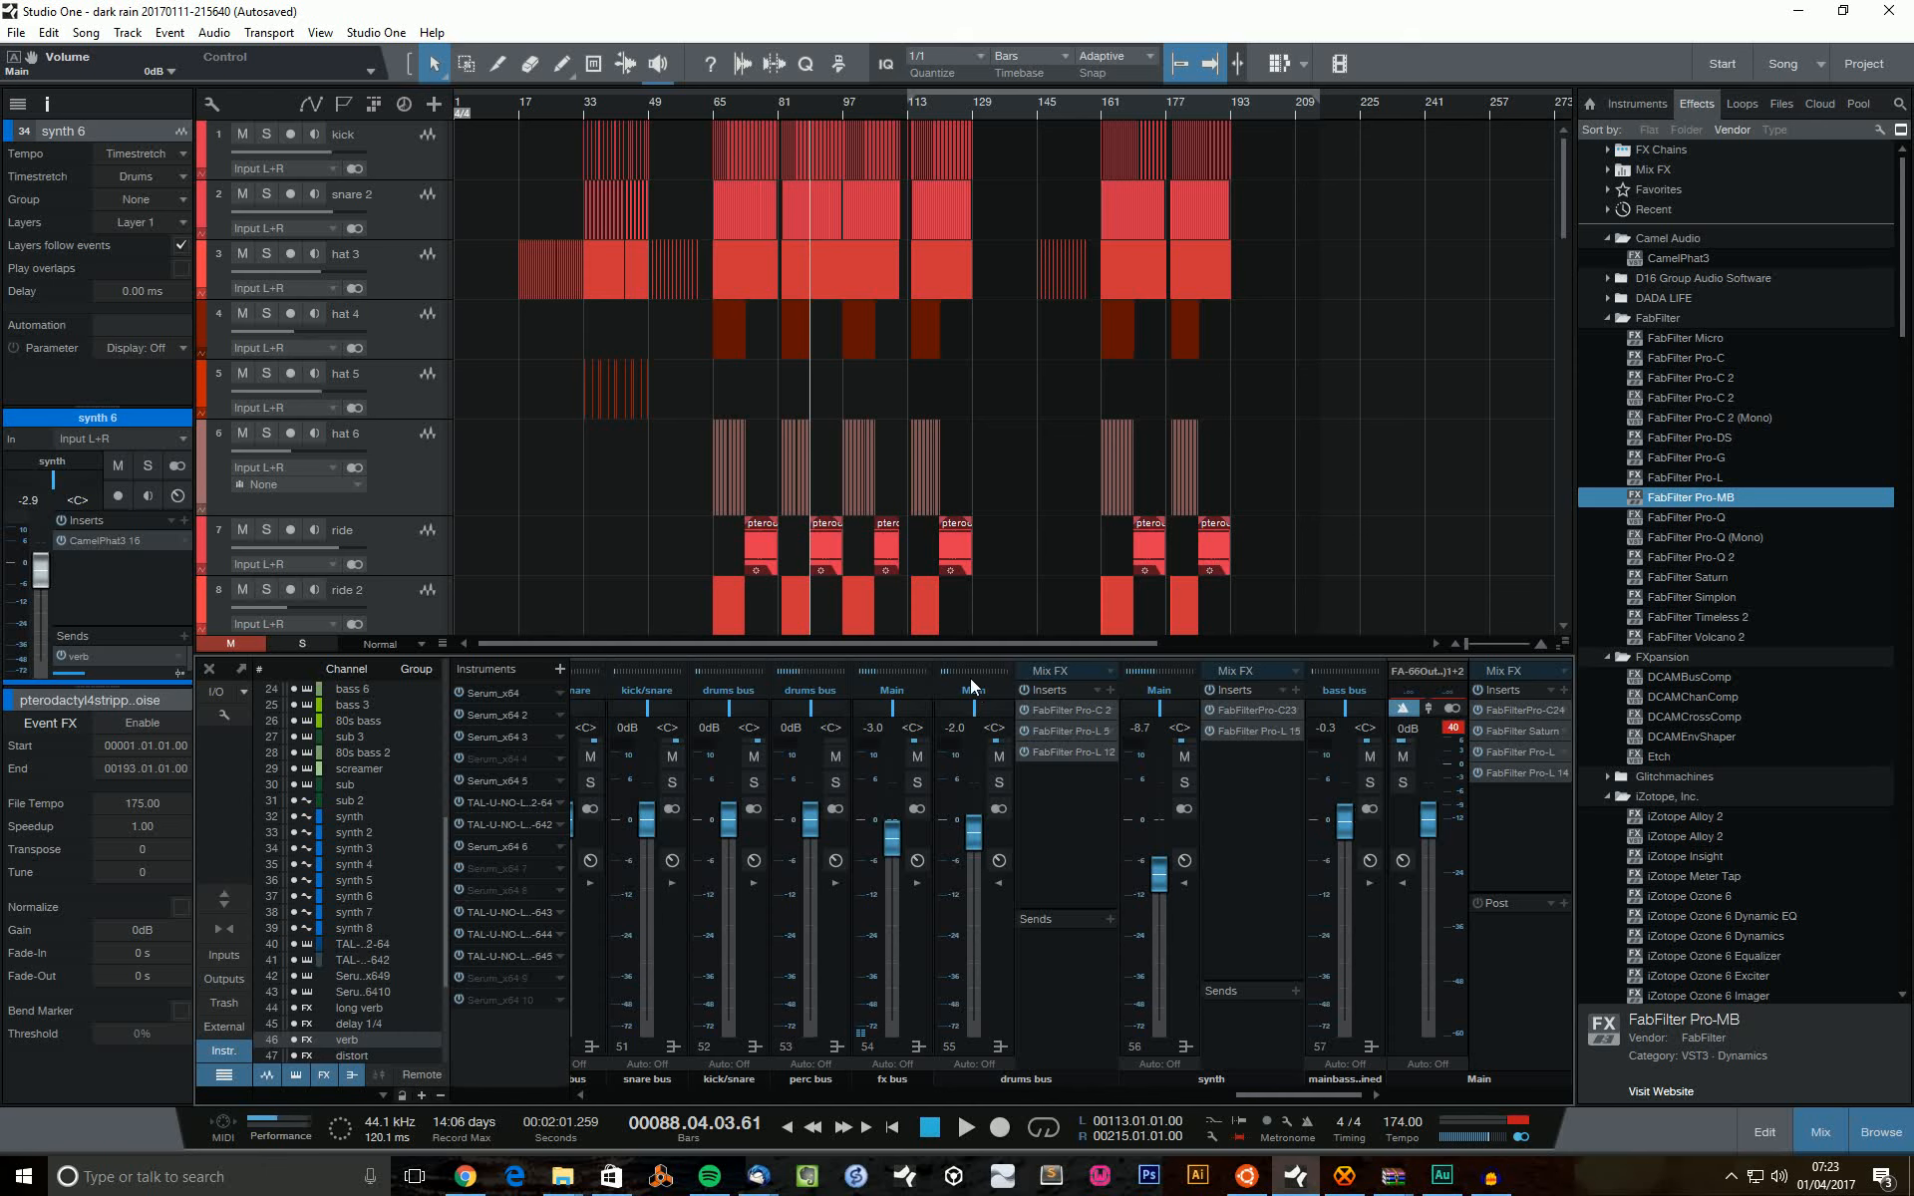
click(1026, 440)
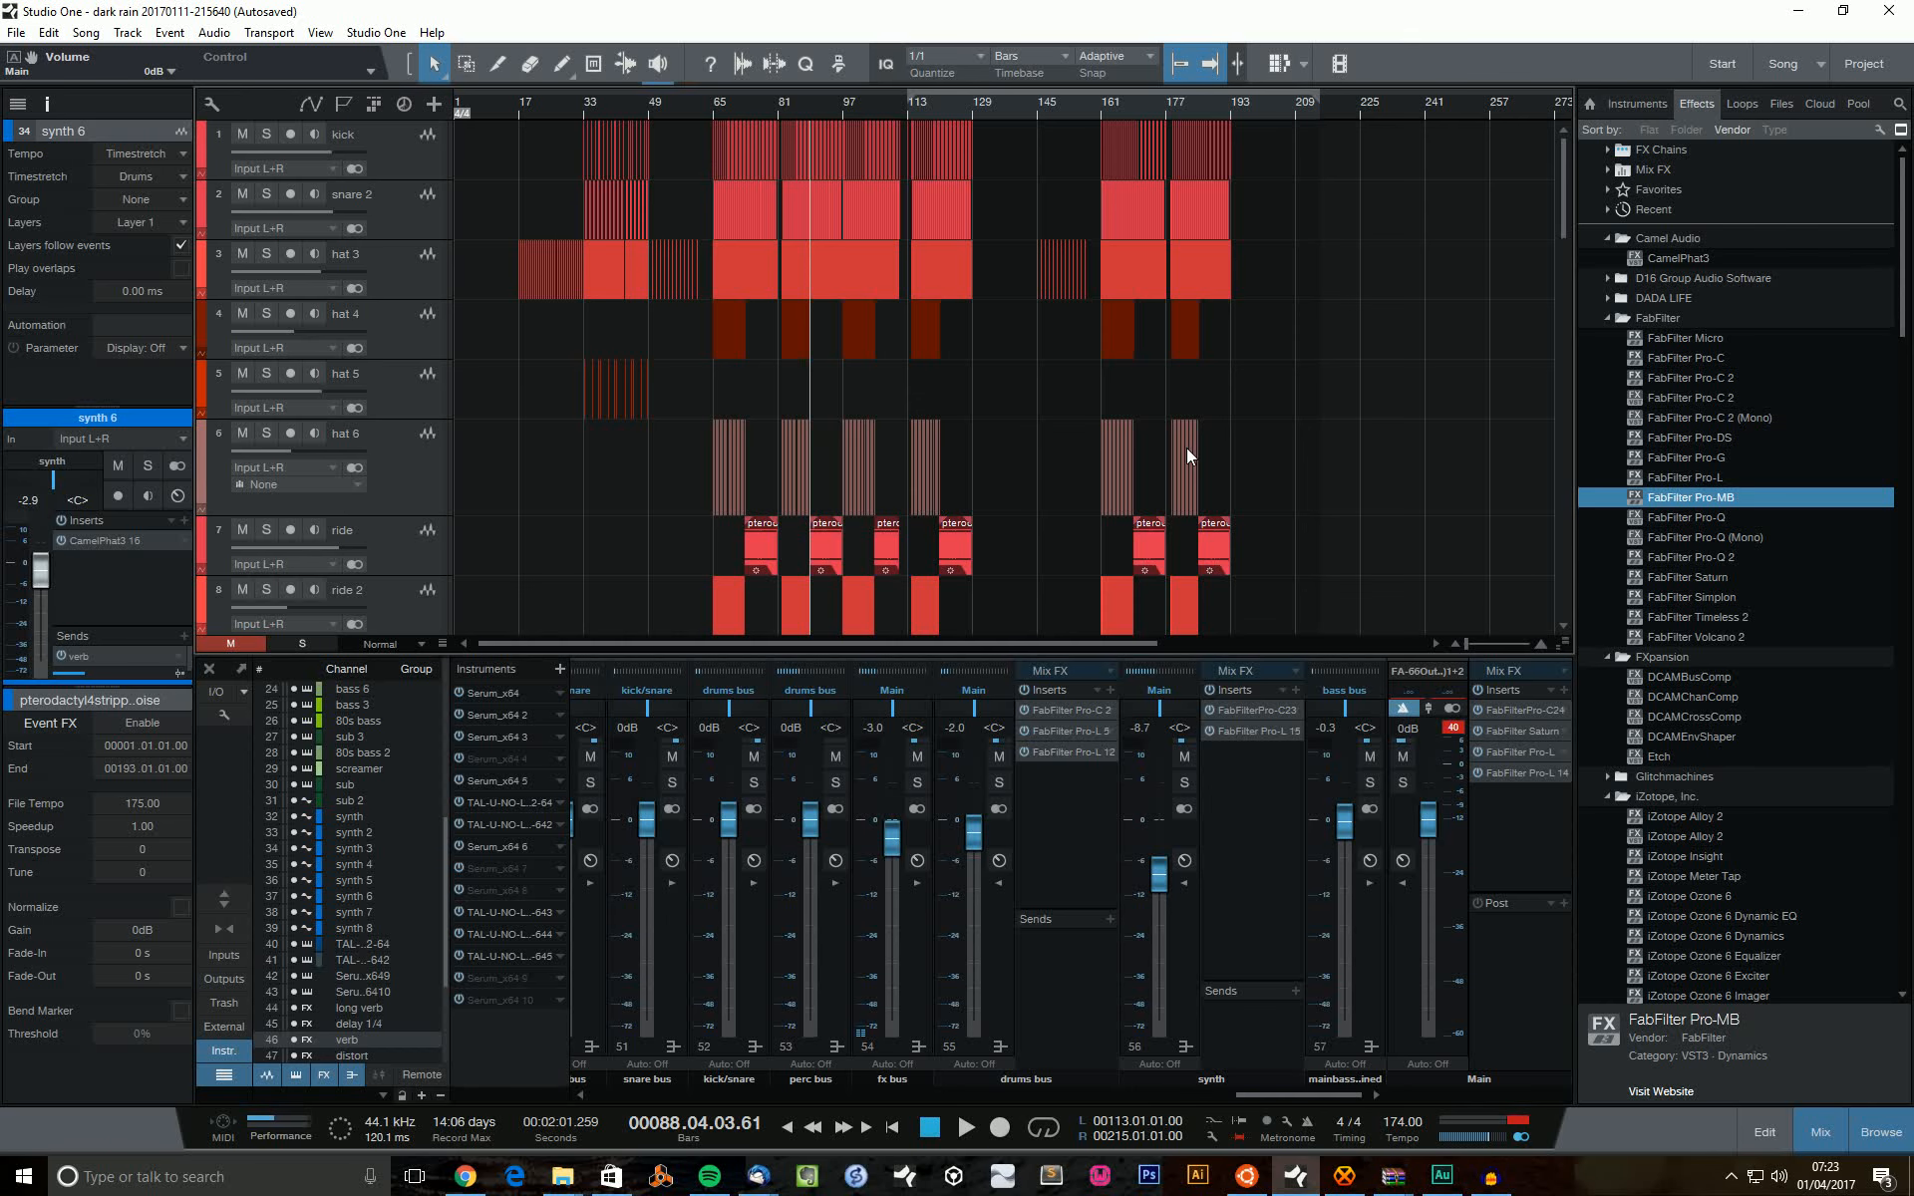